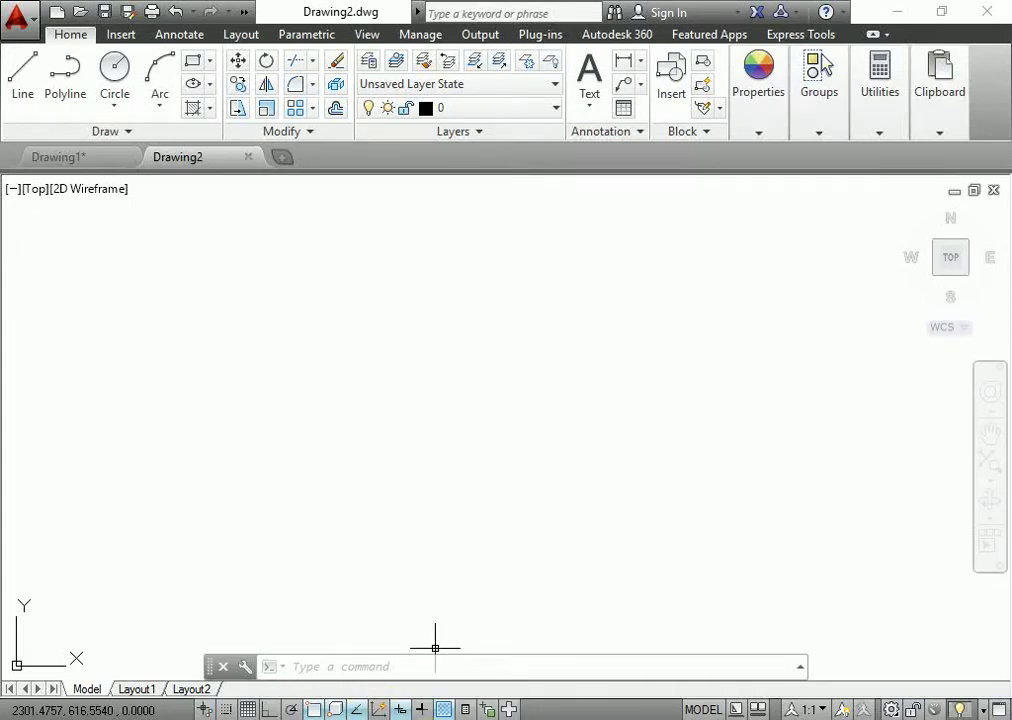
- After checking the reference PDF, draw a circle of radius 65
{"action": "key", "text": "alt+Tab"}
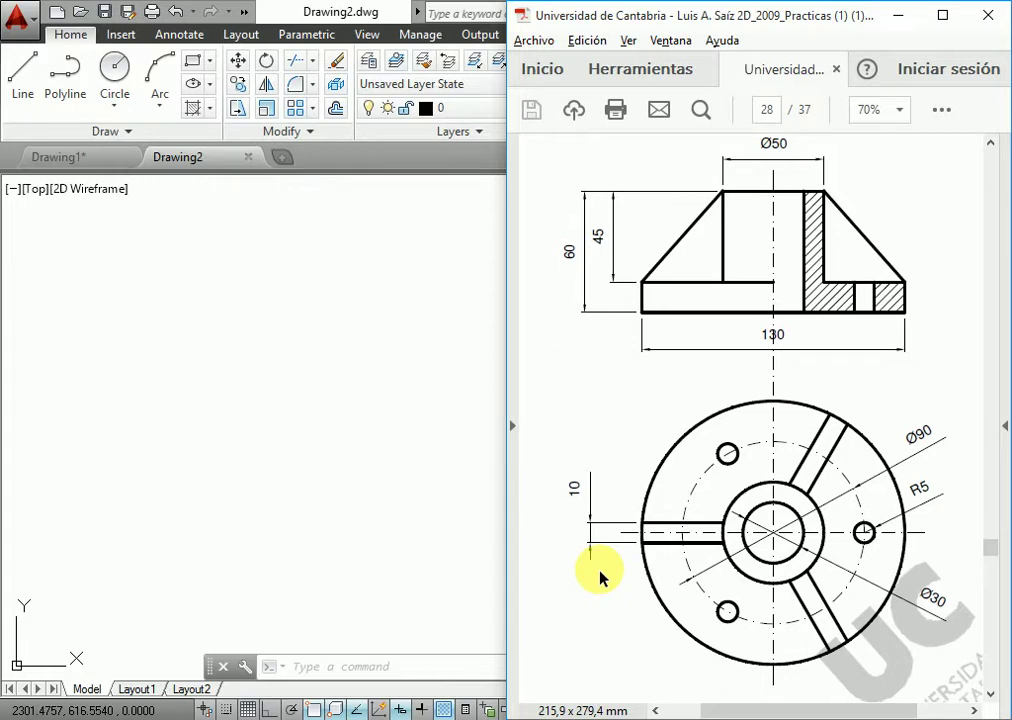
{"action": "left_click", "coordinate": [423, 424]}
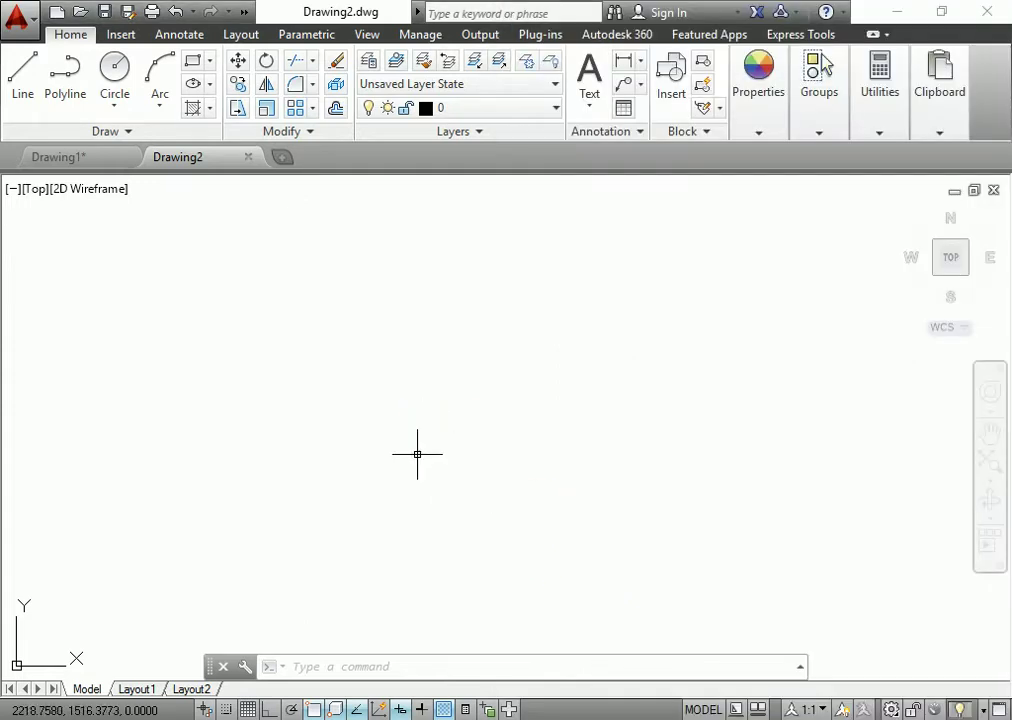
{"action": "type", "text": "c"}
{"action": "key", "text": "Return"}
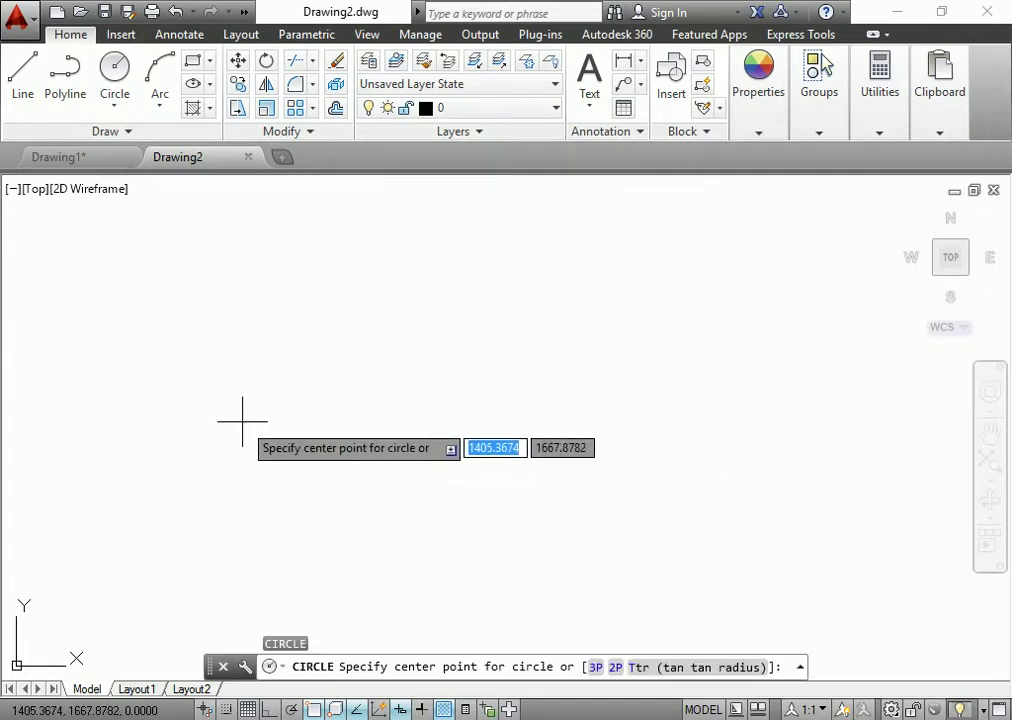
{"action": "key", "text": "alt+Tab"}
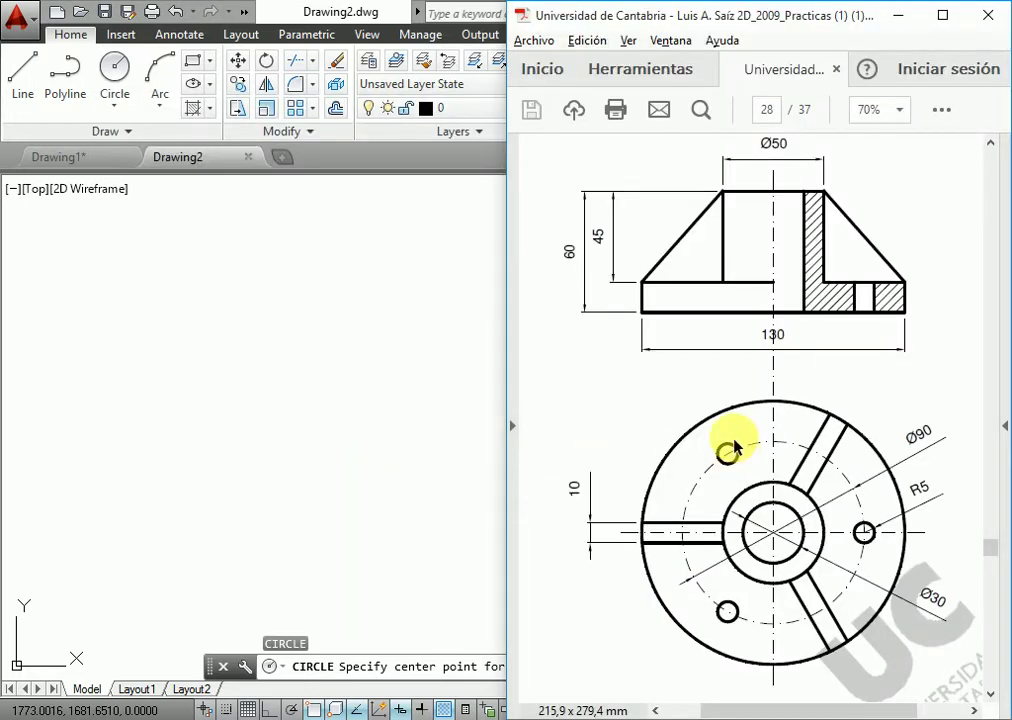
{"action": "key", "text": "alt+Tab"}
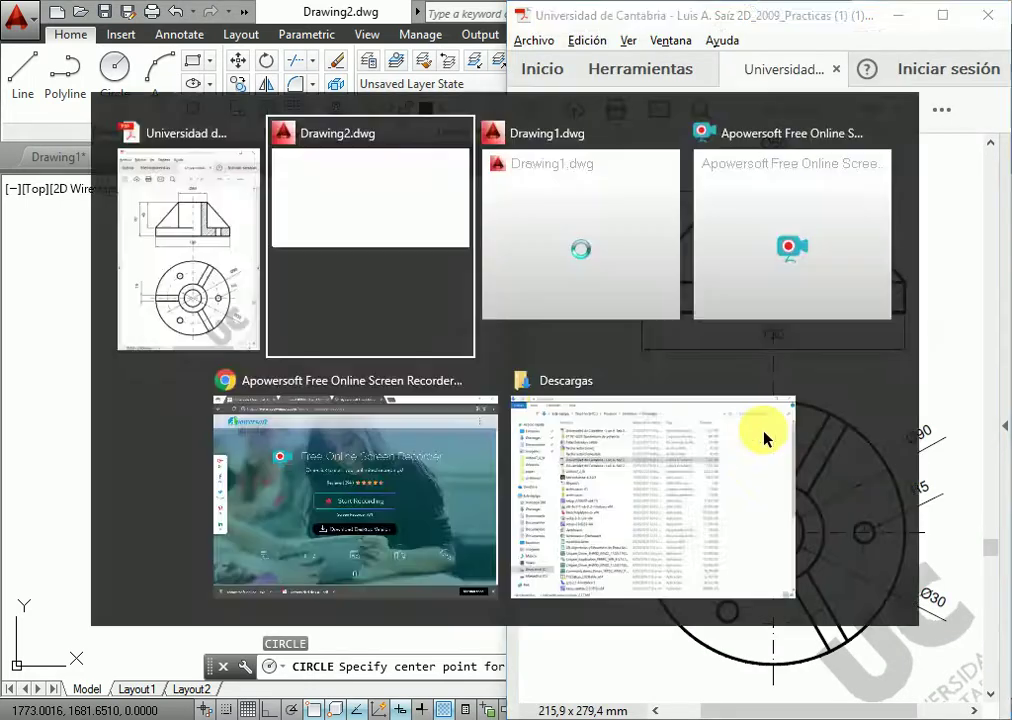
{"action": "left_click", "coordinate": [298, 410]}
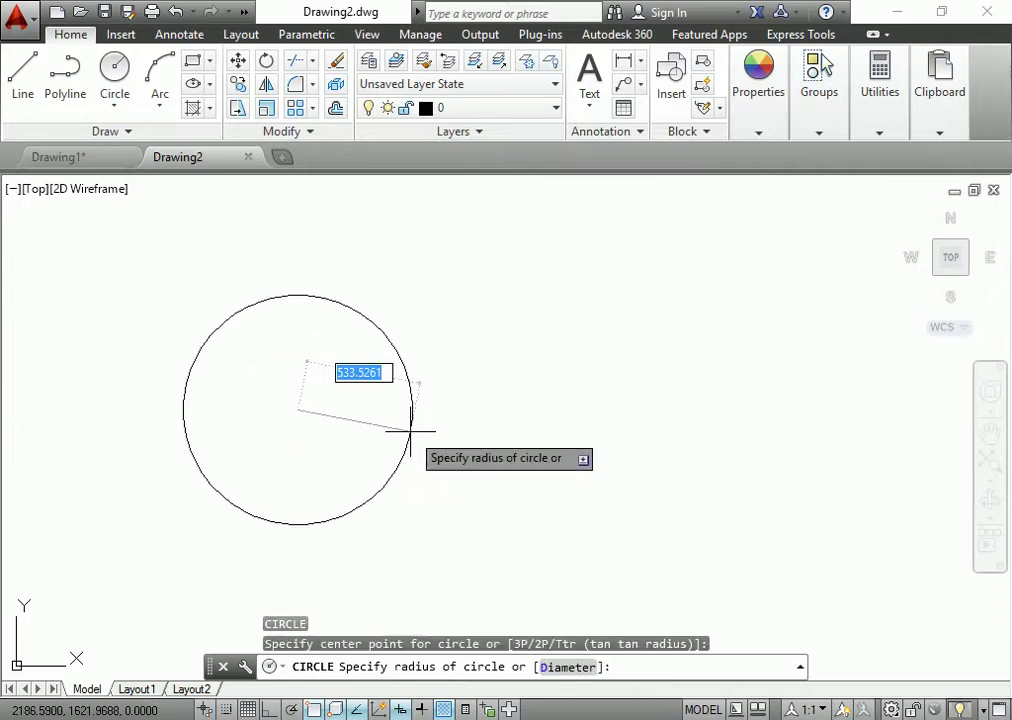
{"action": "type", "text": "65"}
{"action": "key", "text": "Return"}
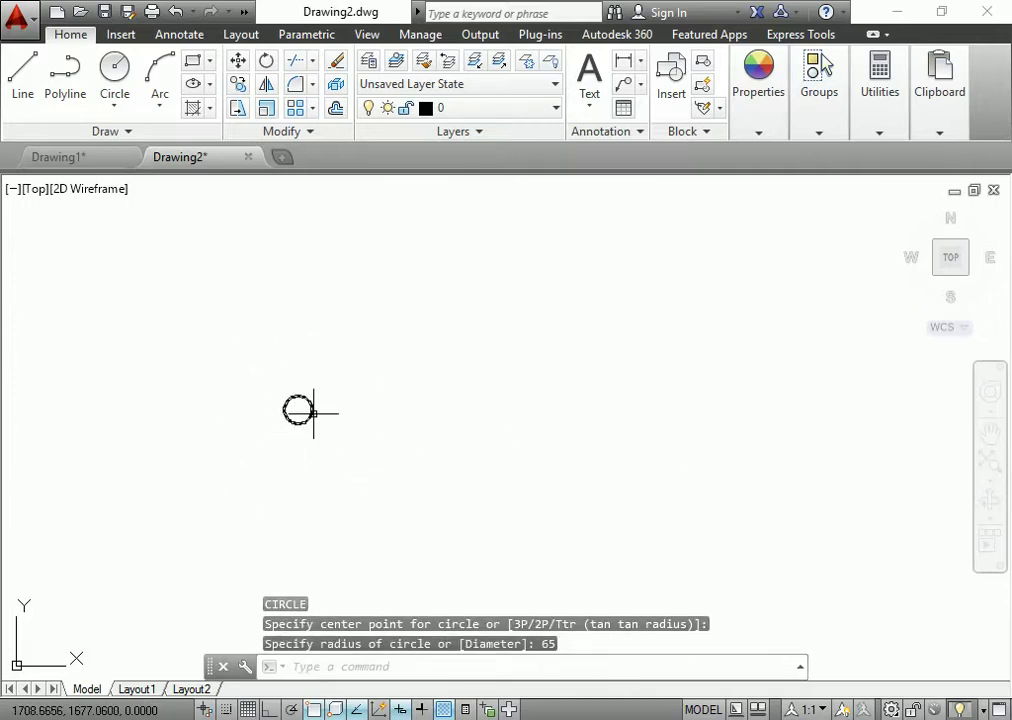
{"action": "scroll", "coordinate": [310, 405], "scroll_direction": "up", "scroll_amount": 5}
{"action": "scroll", "coordinate": [210, 405], "scroll_direction": "up", "scroll_amount": 3}
{"action": "scroll", "coordinate": [300, 400], "scroll_direction": "down", "scroll_amount": 2}
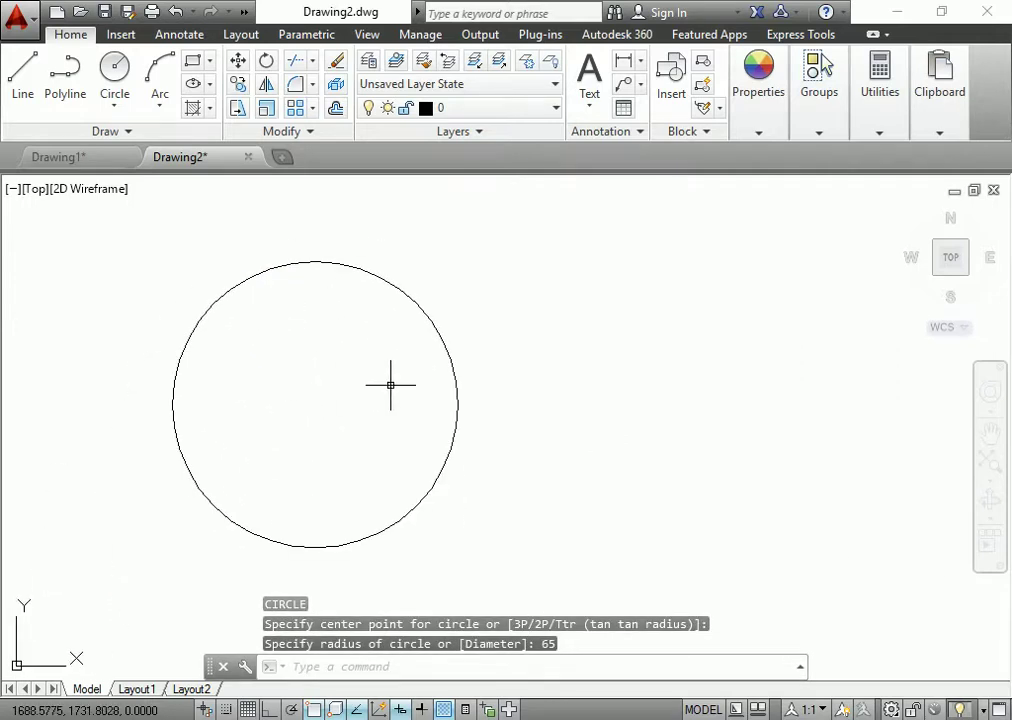
- Copy the circle to five points on its rim at 60° steps
{"action": "left_click", "coordinate": [456, 380]}
{"action": "type", "text": "cp"}
{"action": "key", "text": "Return"}
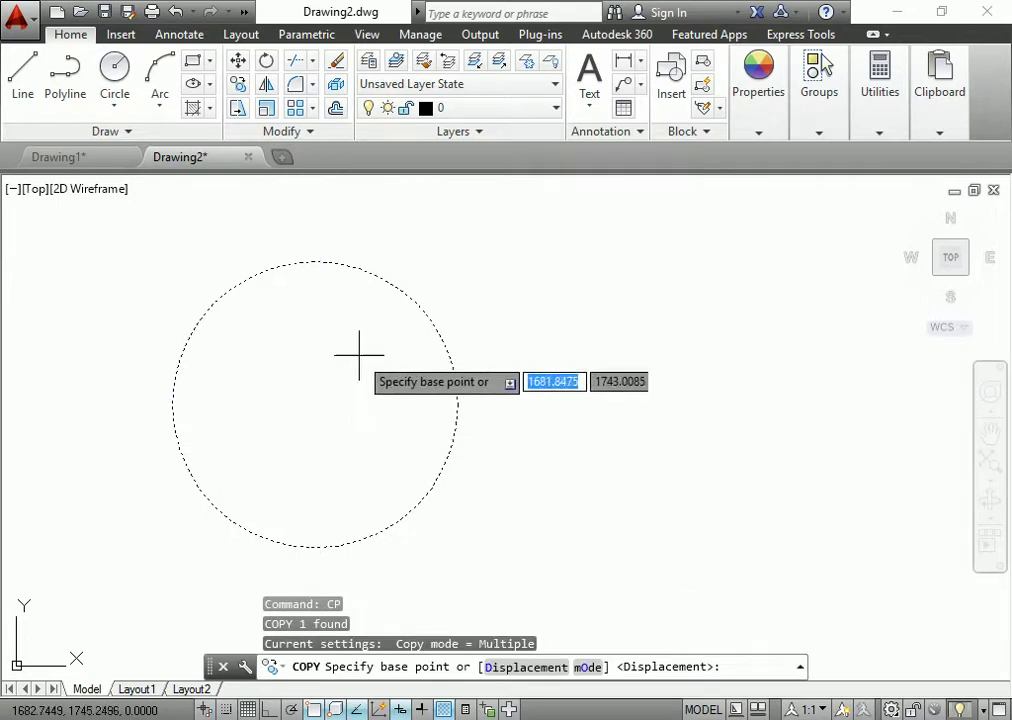
{"action": "left_click", "coordinate": [314, 404]}
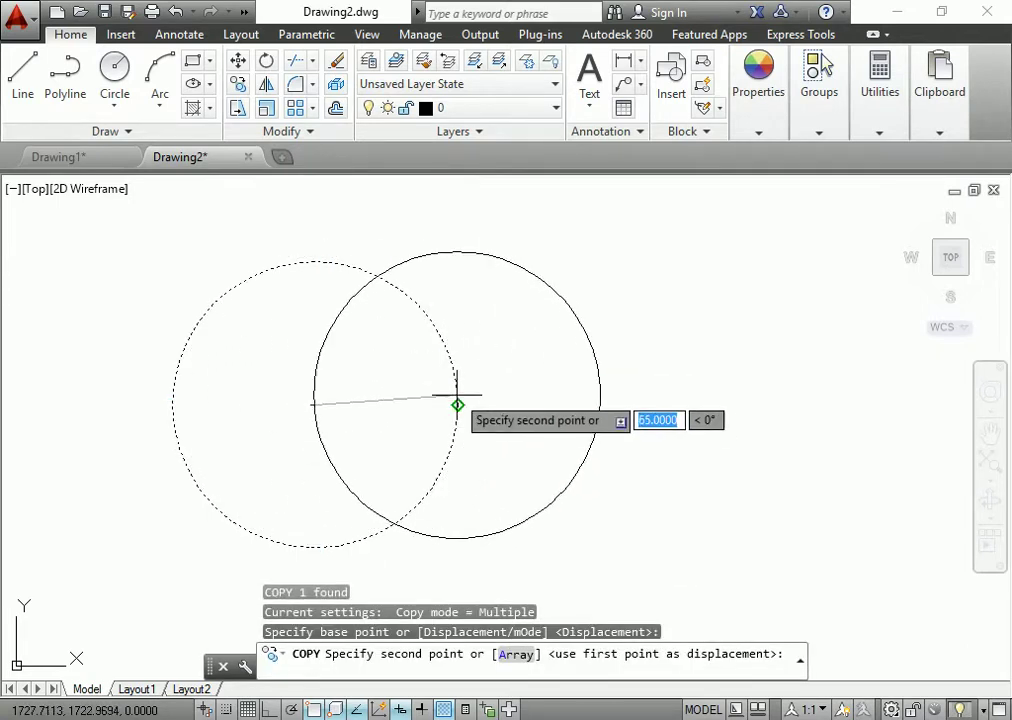
{"action": "left_click", "coordinate": [457, 404]}
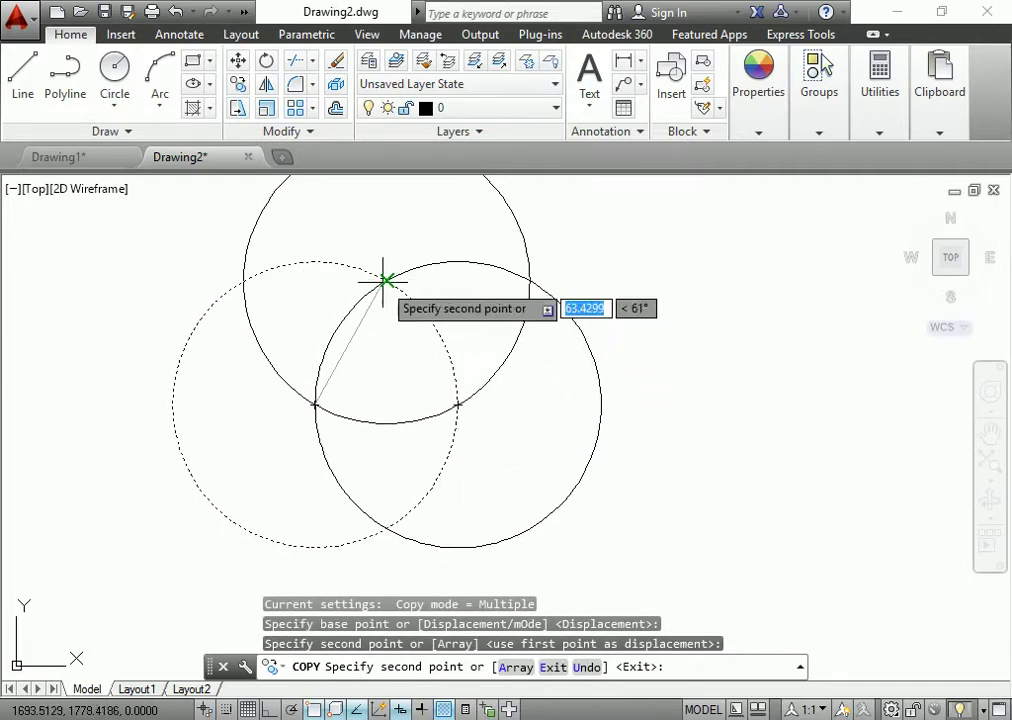
{"action": "left_click", "coordinate": [386, 281]}
{"action": "left_click", "coordinate": [243, 281]}
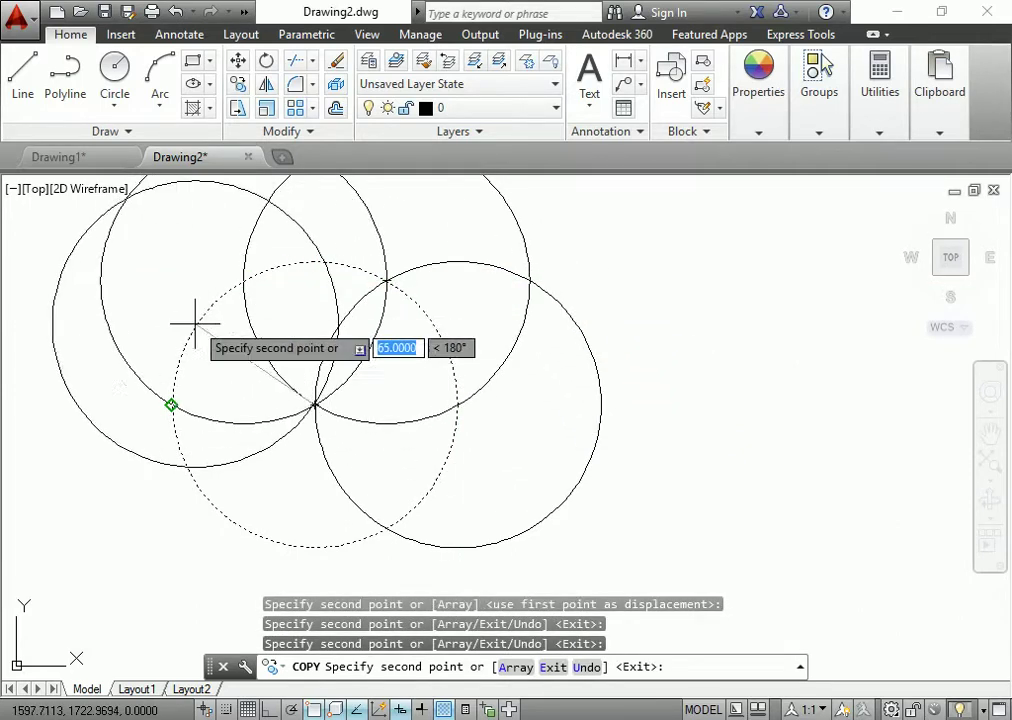
{"action": "left_click", "coordinate": [171, 404]}
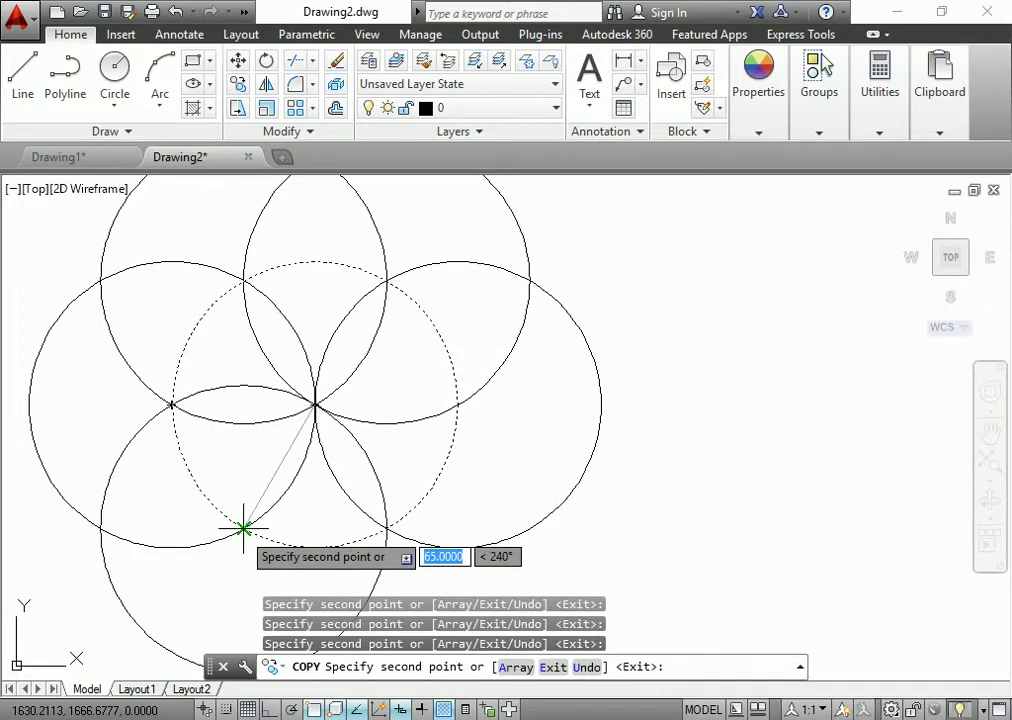
{"action": "left_click", "coordinate": [243, 528]}
{"action": "key", "text": "Return"}
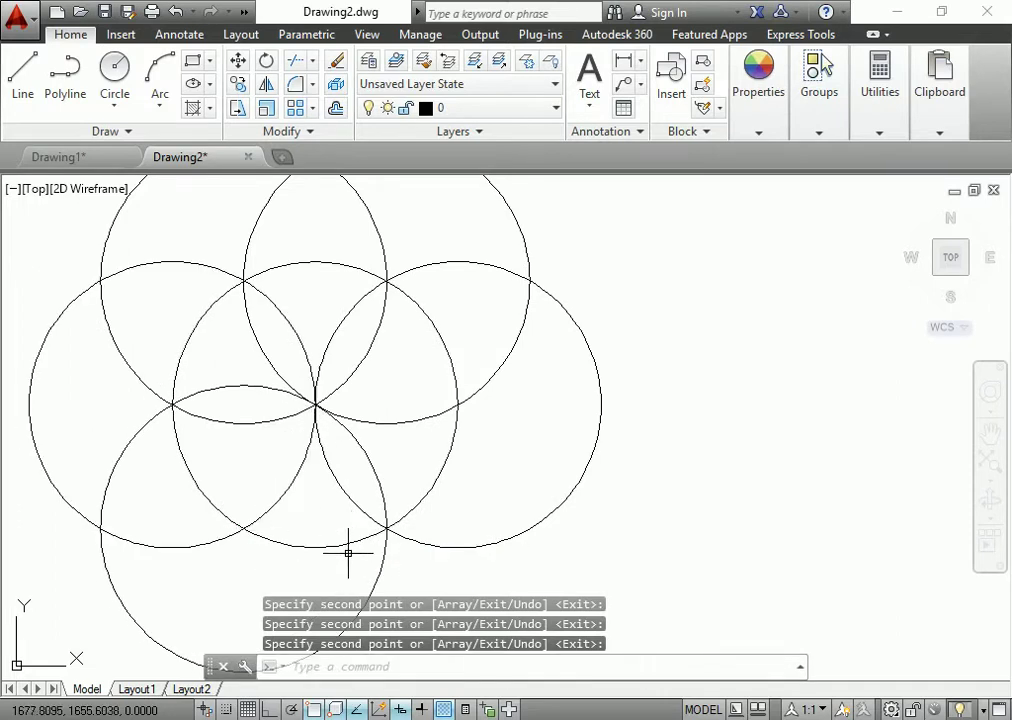
{"action": "type", "text": "pl"}
- Draw a closed hexagonal polyline through the six outer circle intersections
{"action": "key", "text": "Return"}
{"action": "left_click", "coordinate": [243, 528]}
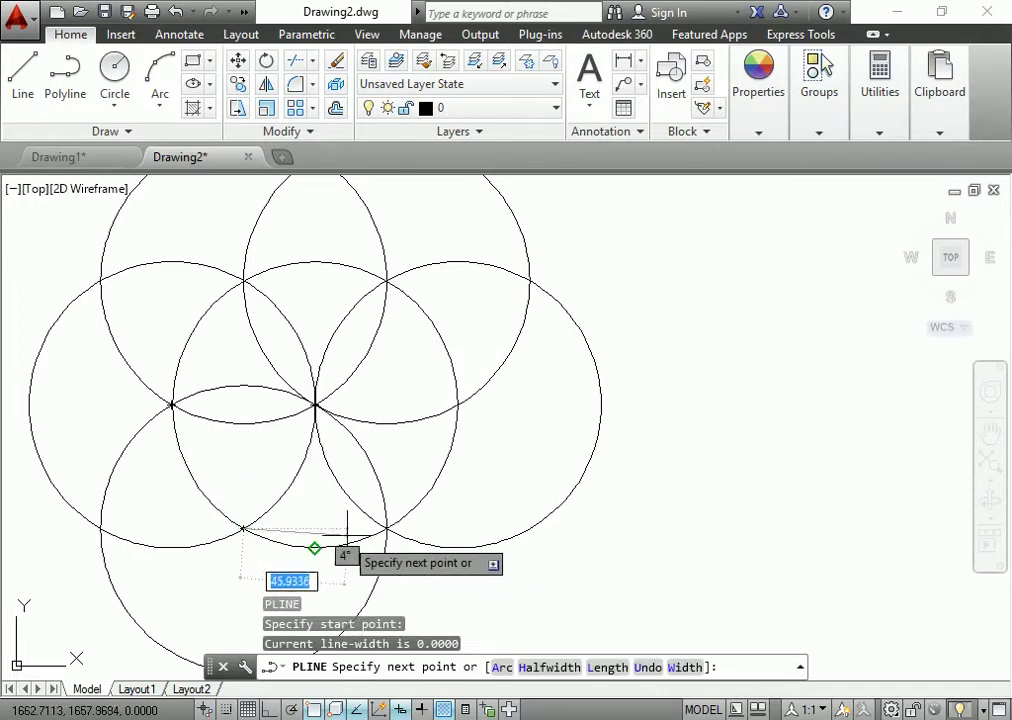
{"action": "left_click", "coordinate": [386, 528]}
{"action": "left_click", "coordinate": [458, 404]}
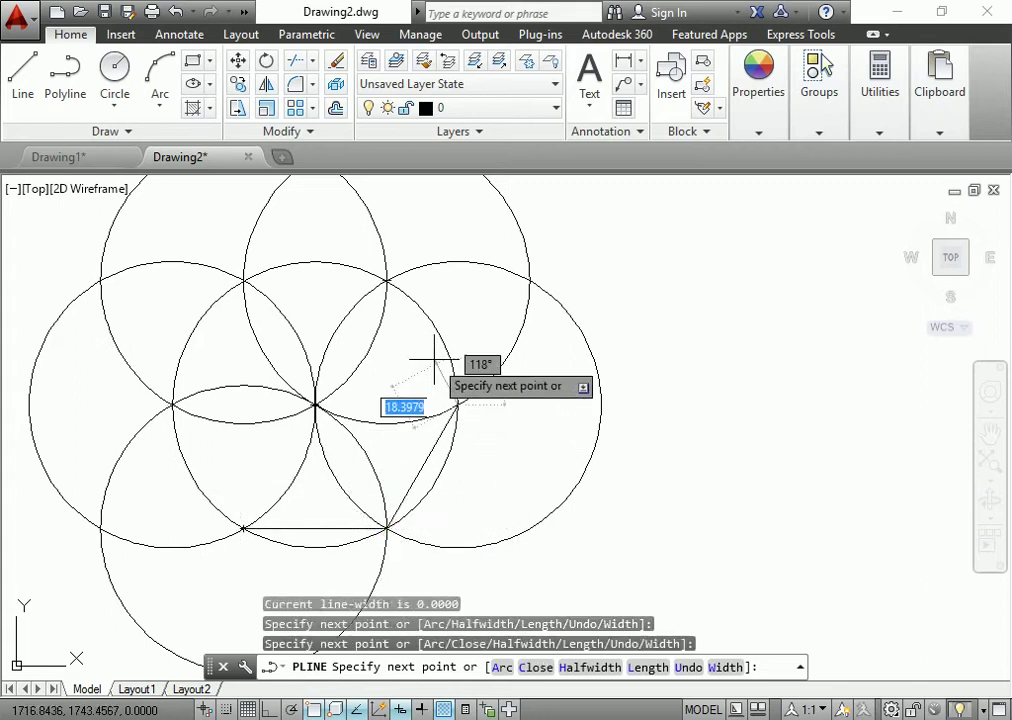
{"action": "left_click", "coordinate": [386, 280]}
{"action": "left_click", "coordinate": [243, 280]}
{"action": "left_click", "coordinate": [172, 404]}
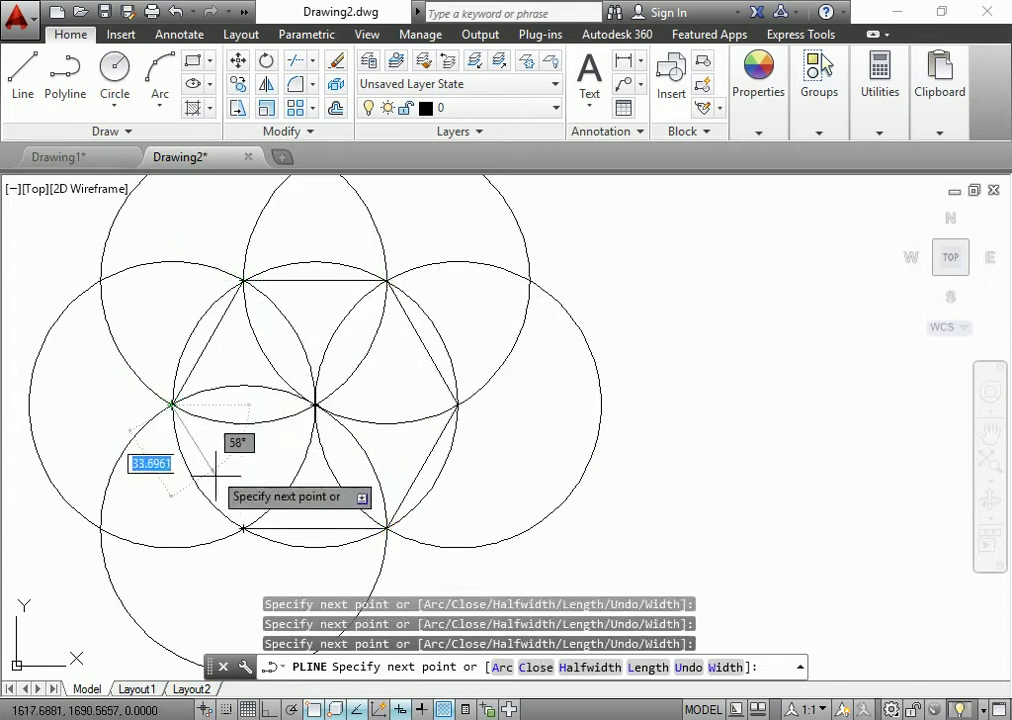
{"action": "left_click", "coordinate": [243, 528]}
{"action": "key", "text": "Escape"}
- Set the snap style to isometric (1) with the Top isoplane
{"action": "scroll", "coordinate": [399, 550], "scroll_direction": "down", "scroll_amount": 2}
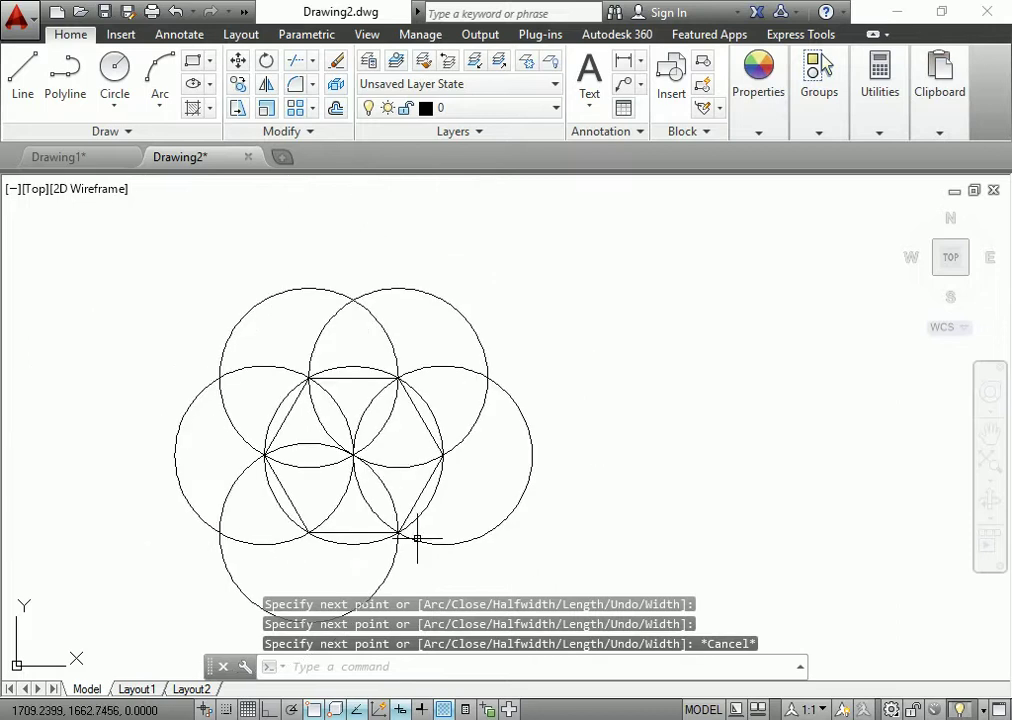
{"action": "middle_click_drag", "start_coordinate": [413, 533], "coordinate": [334, 445]}
{"action": "left_click", "coordinate": [334, 445]}
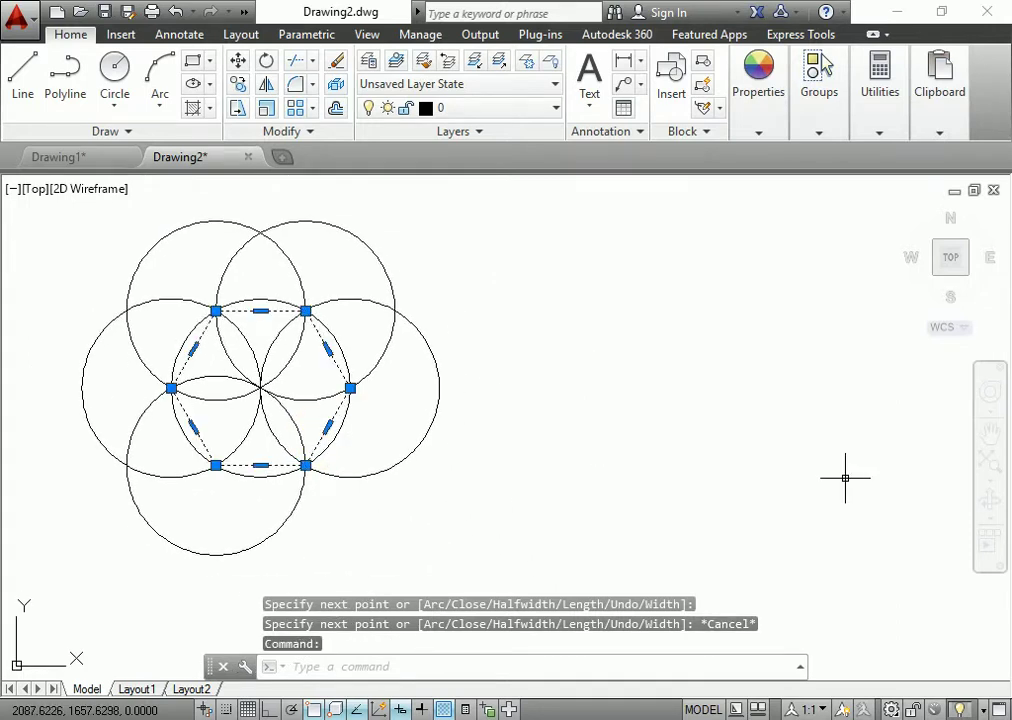
{"action": "type", "text": "dsnap"}
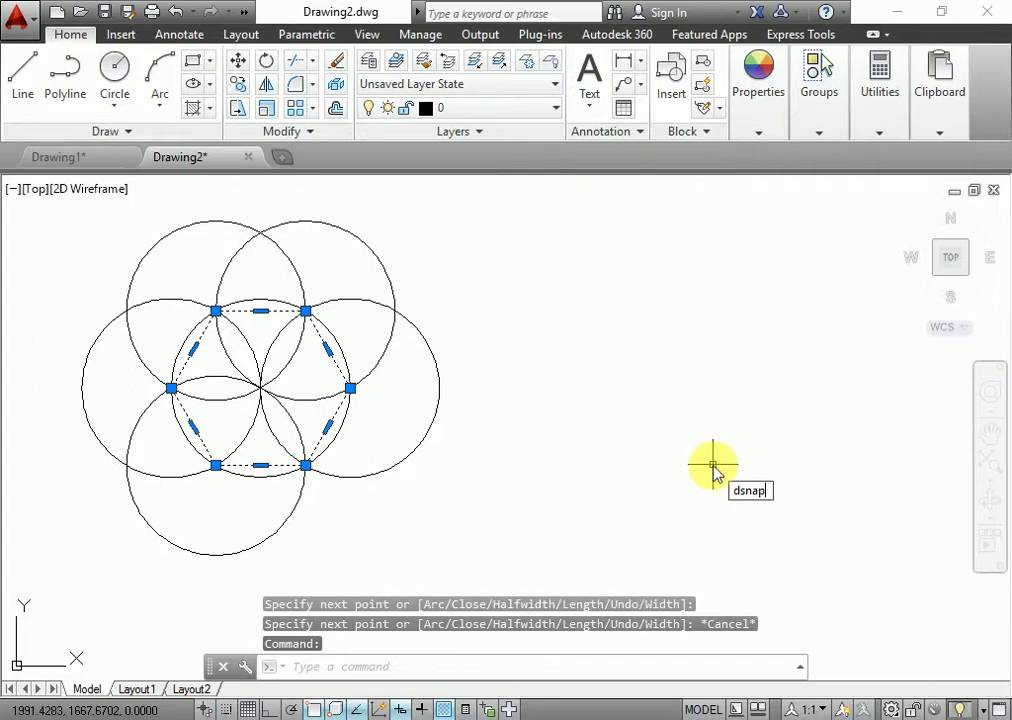
{"action": "type", "text": "a"}
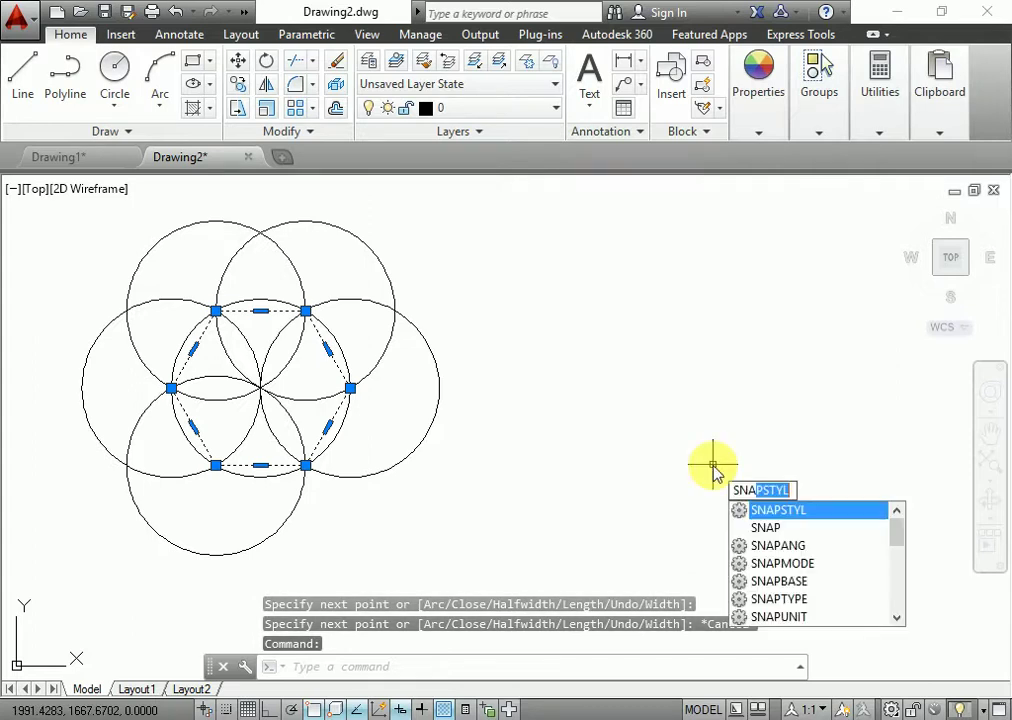
{"action": "key", "text": "Return"}
{"action": "type", "text": "1"}
{"action": "key", "text": "Return"}
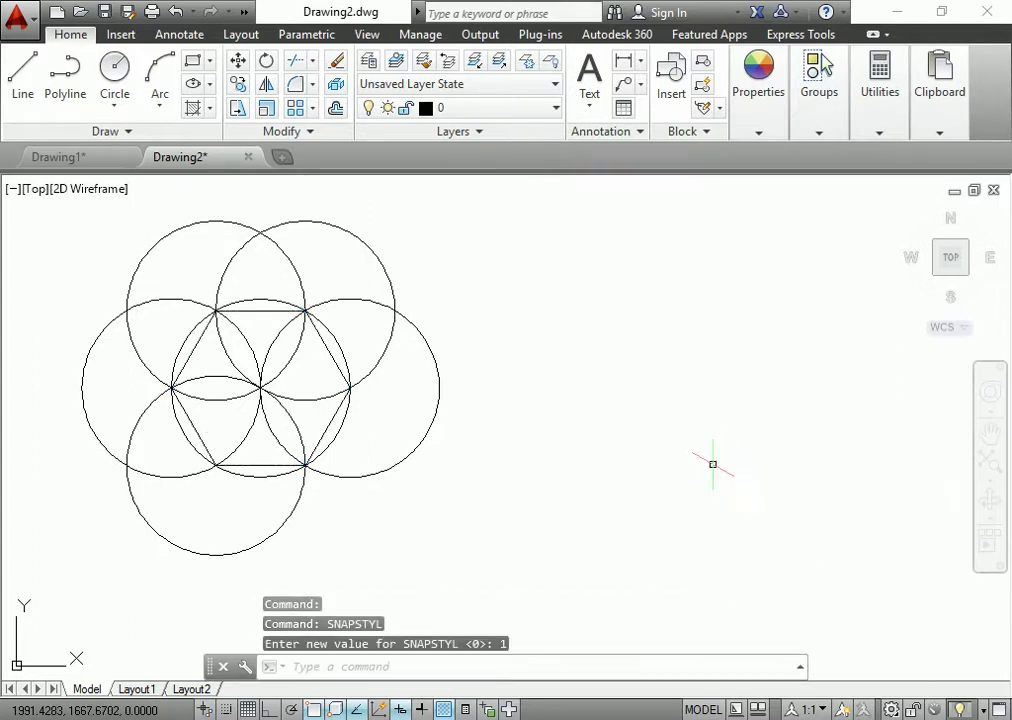
{"action": "key", "text": "F5"}
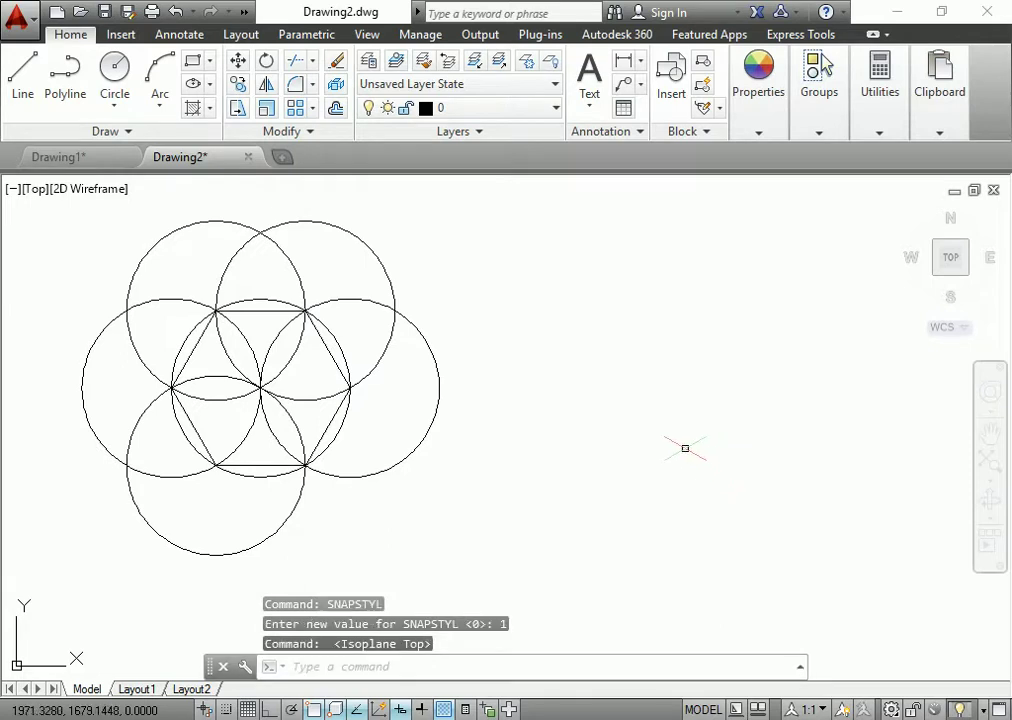
{"action": "type", "text": "el"}
- Draw an isometric circle of radius 65 to the right of the pattern
{"action": "key", "text": "Return"}
{"action": "type", "text": "i"}
{"action": "key", "text": "Return"}
{"action": "left_click", "coordinate": [649, 397]}
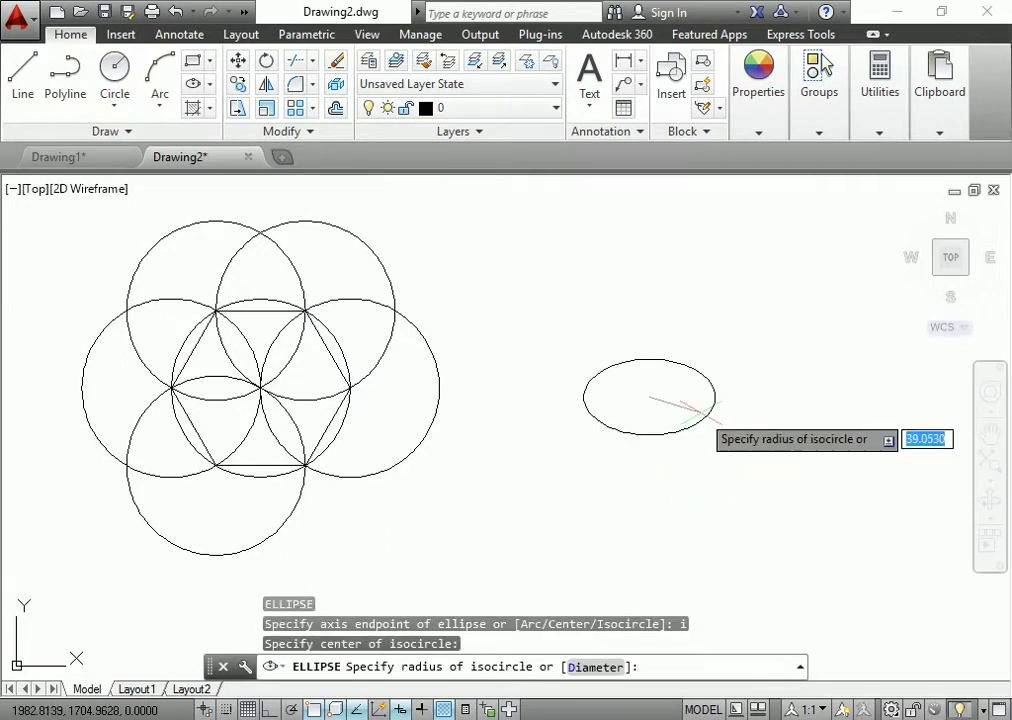
{"action": "type", "text": "65"}
{"action": "key", "text": "Return"}
{"action": "left_click", "coordinate": [638, 460]}
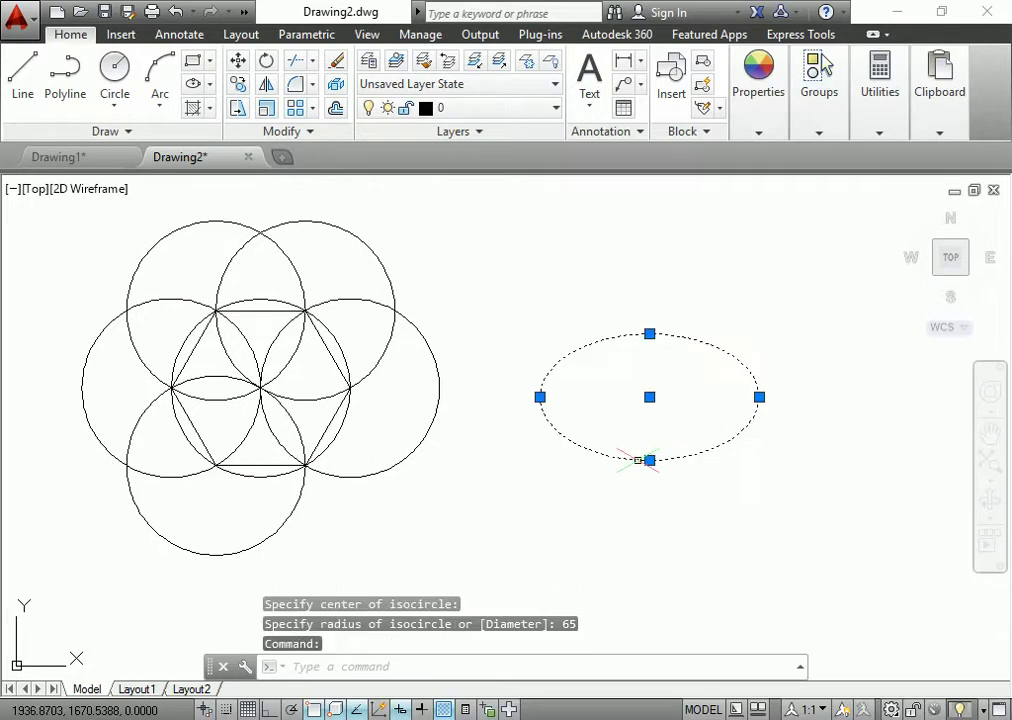
{"action": "key", "text": "Escape"}
- Draw a line from the isocircle's centre along the 330° isometric axis
{"action": "type", "text": "l"}
{"action": "key", "text": "Return"}
{"action": "left_click", "coordinate": [649, 397]}
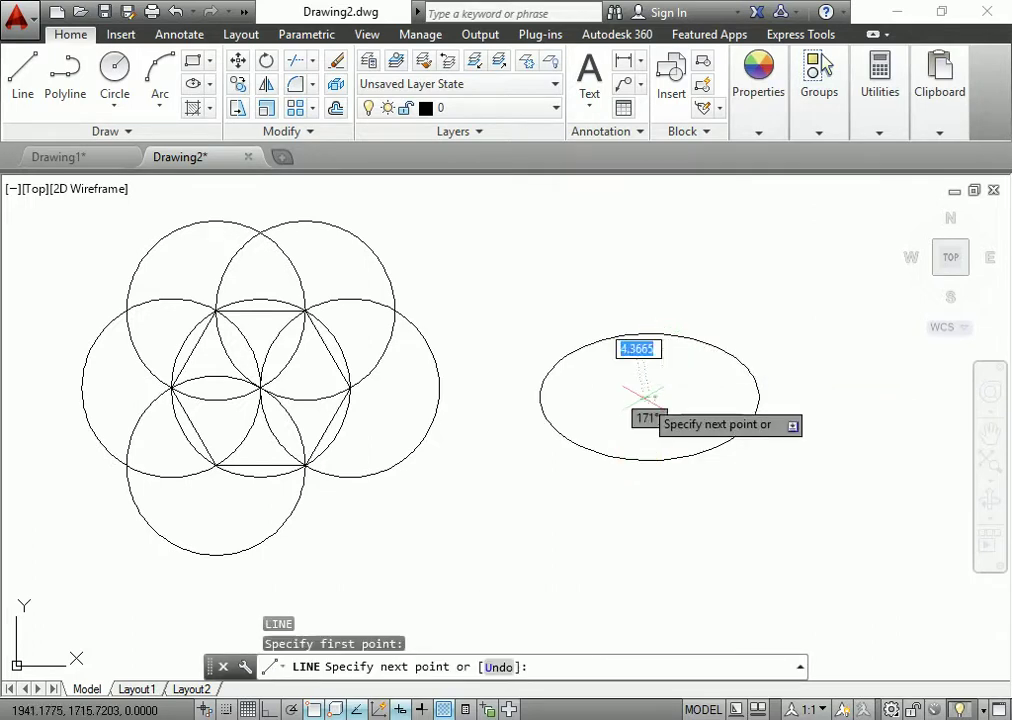
{"action": "key", "text": "F8"}
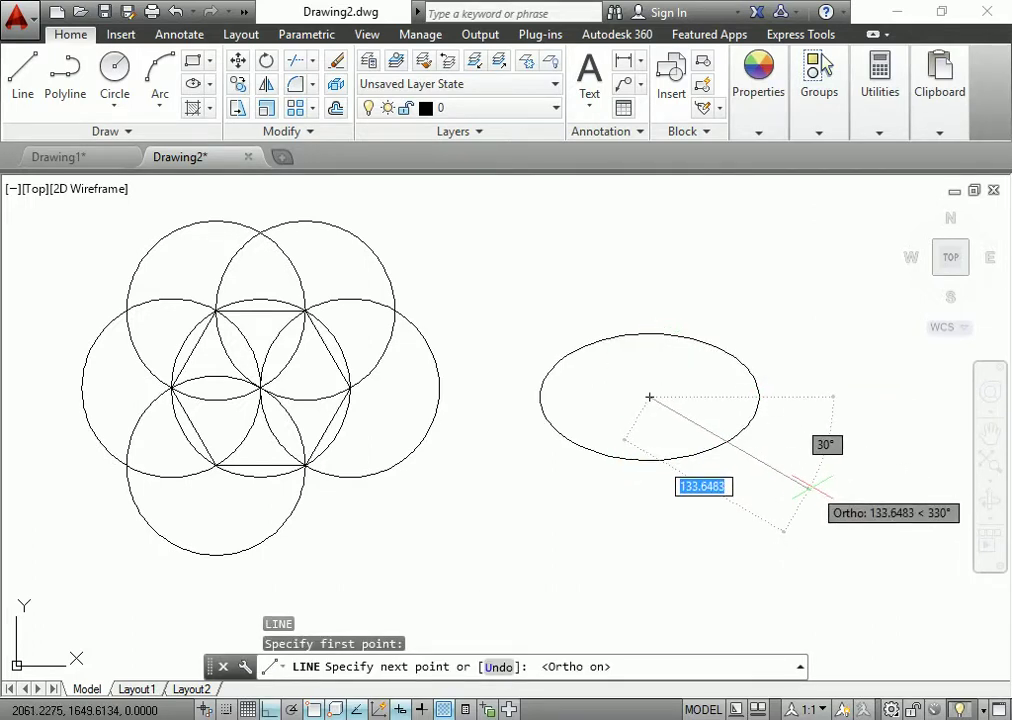
{"action": "left_click", "coordinate": [810, 488]}
{"action": "key", "text": "Escape"}
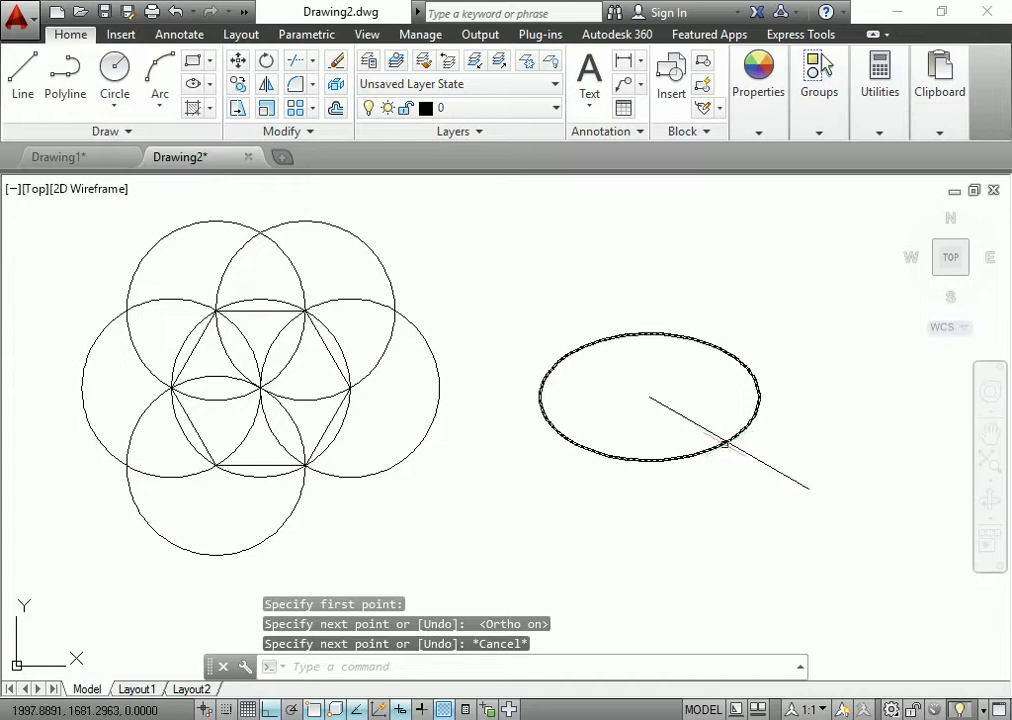
- Copy the isocircle to five surrounding points, then delete the lower-left copy
{"action": "left_click", "coordinate": [661, 459]}
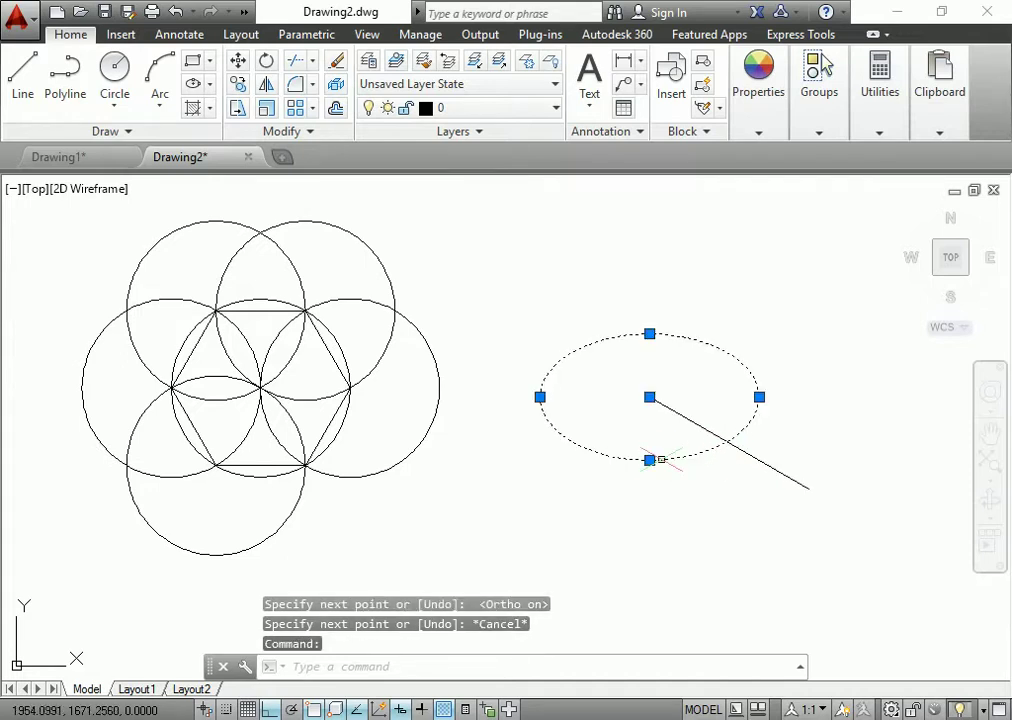
{"action": "type", "text": "cp"}
{"action": "key", "text": "Return"}
{"action": "left_click", "coordinate": [650, 397]}
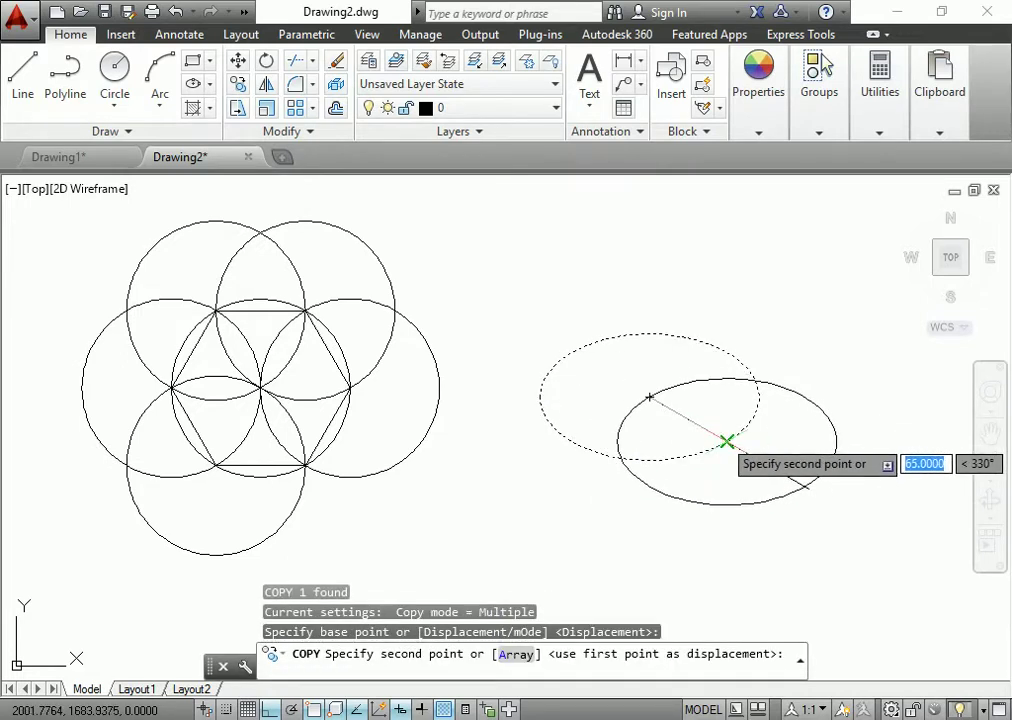
{"action": "left_click", "coordinate": [727, 441]}
{"action": "left_click", "coordinate": [757, 380]}
{"action": "left_click", "coordinate": [679, 335]}
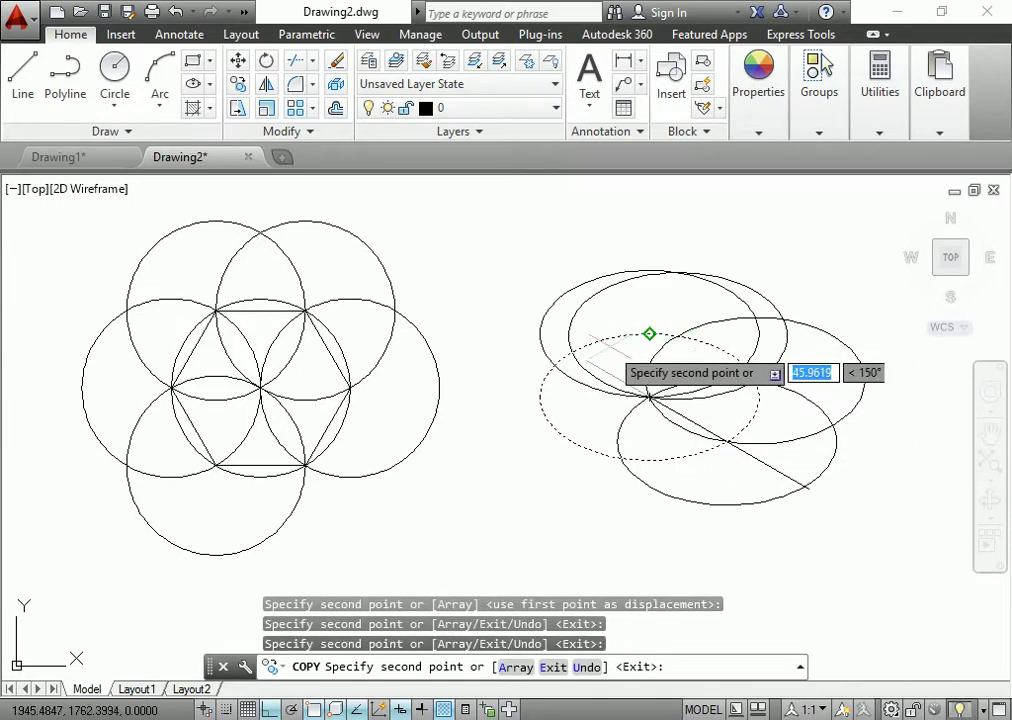
{"action": "left_click", "coordinate": [573, 354]}
{"action": "left_click", "coordinate": [543, 412]}
{"action": "key", "text": "Escape"}
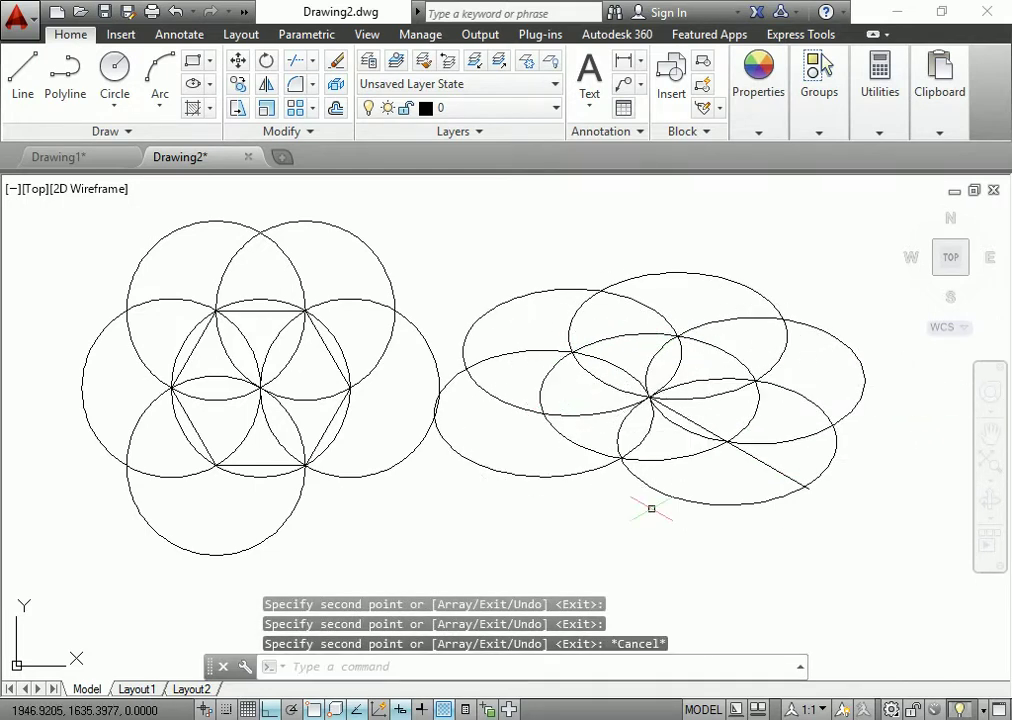
{"action": "left_click", "coordinate": [547, 478]}
{"action": "key", "text": "Delete"}
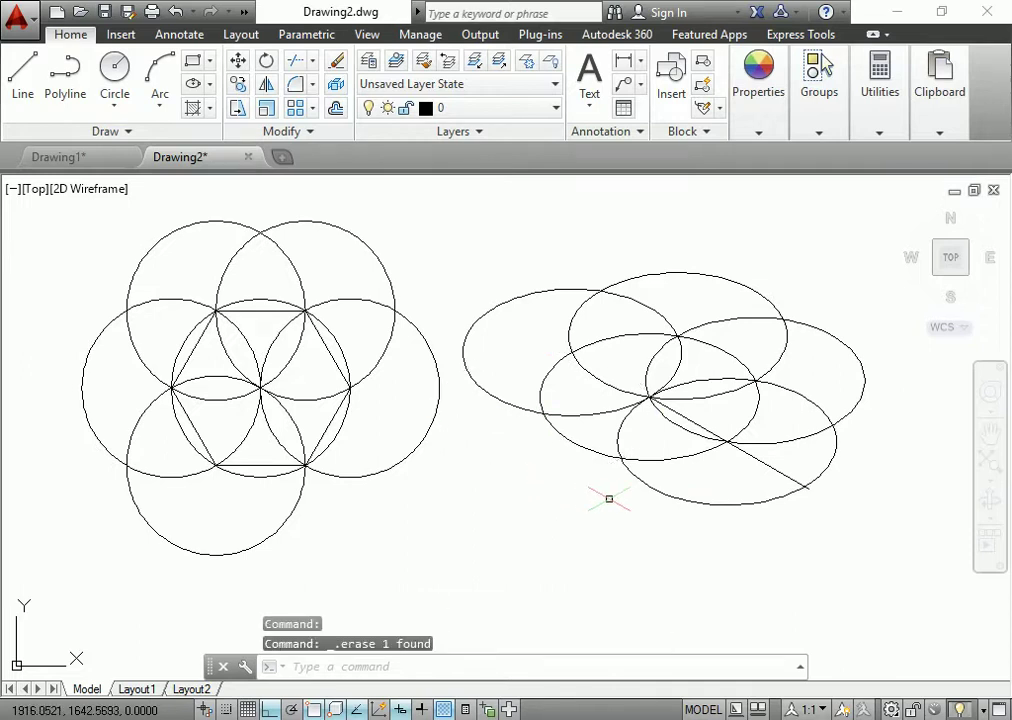
- Draw a closed triangular polyline through three ellipse intersections inside the central ellipse
{"action": "type", "text": "pl"}
{"action": "key", "text": "Return"}
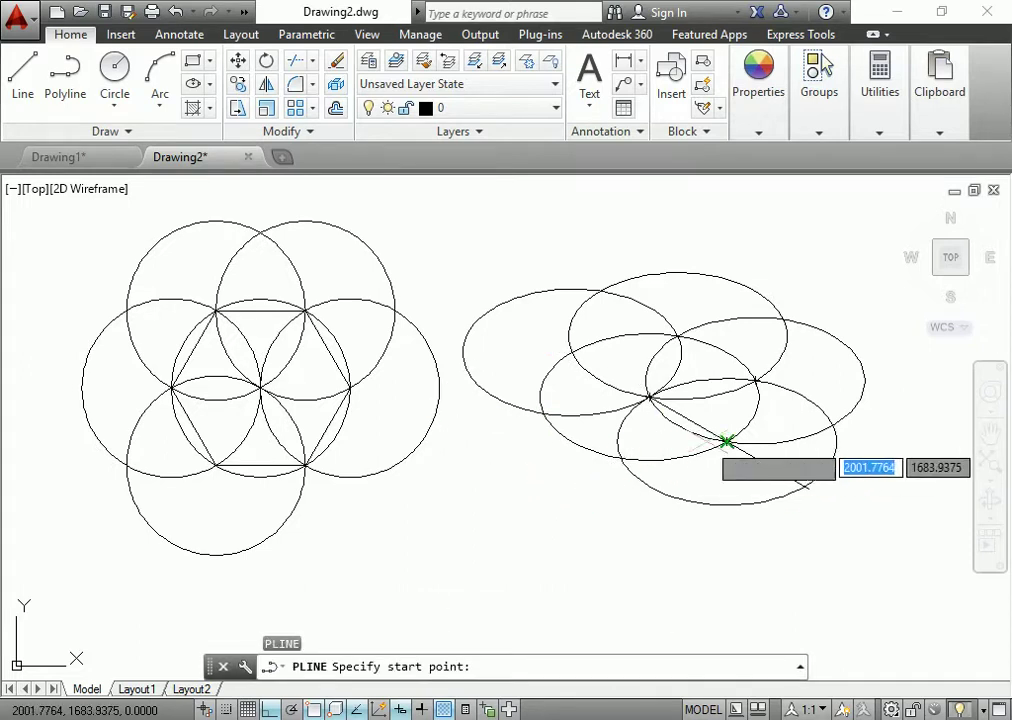
{"action": "left_click", "coordinate": [727, 441]}
{"action": "left_click", "coordinate": [679, 336]}
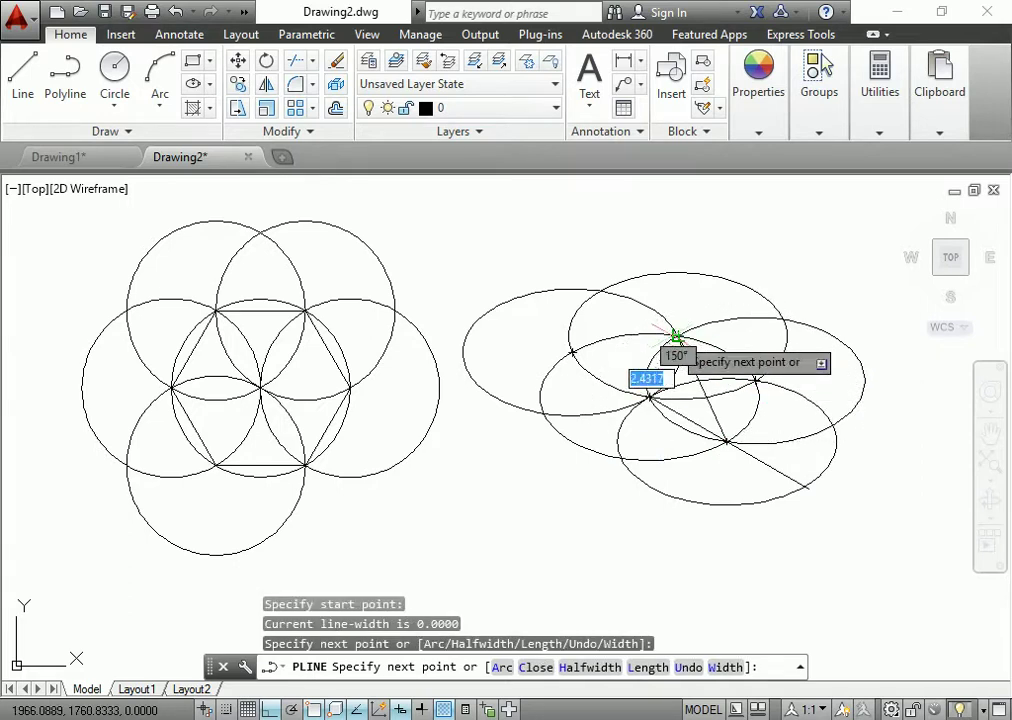
{"action": "left_click", "coordinate": [541, 411]}
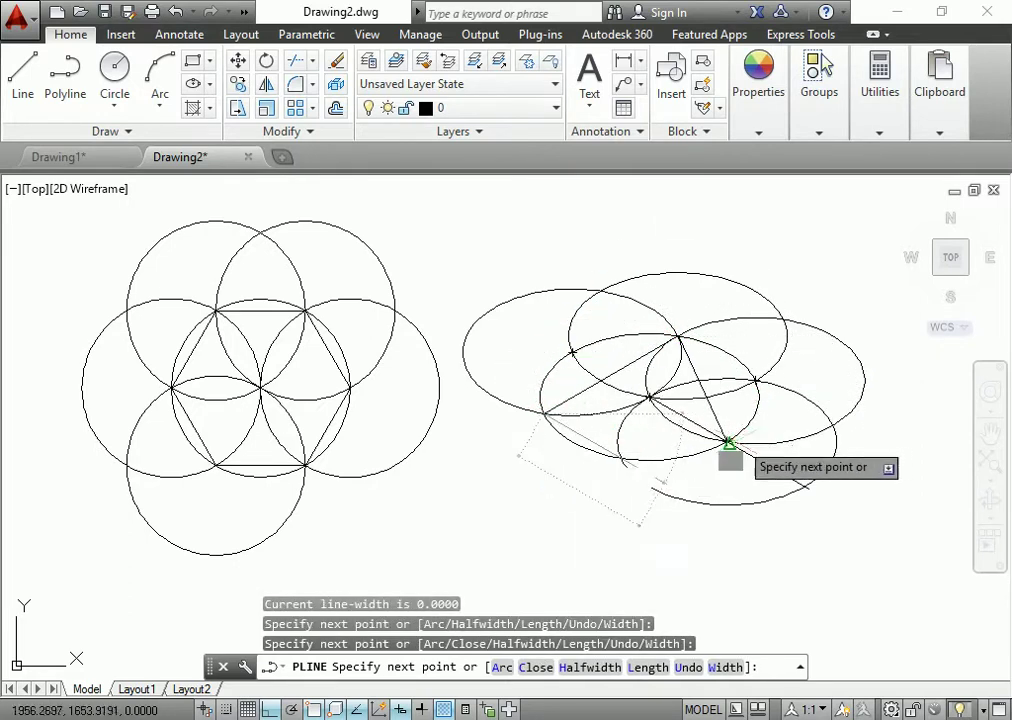
{"action": "left_click", "coordinate": [727, 441]}
{"action": "key", "text": "Escape"}
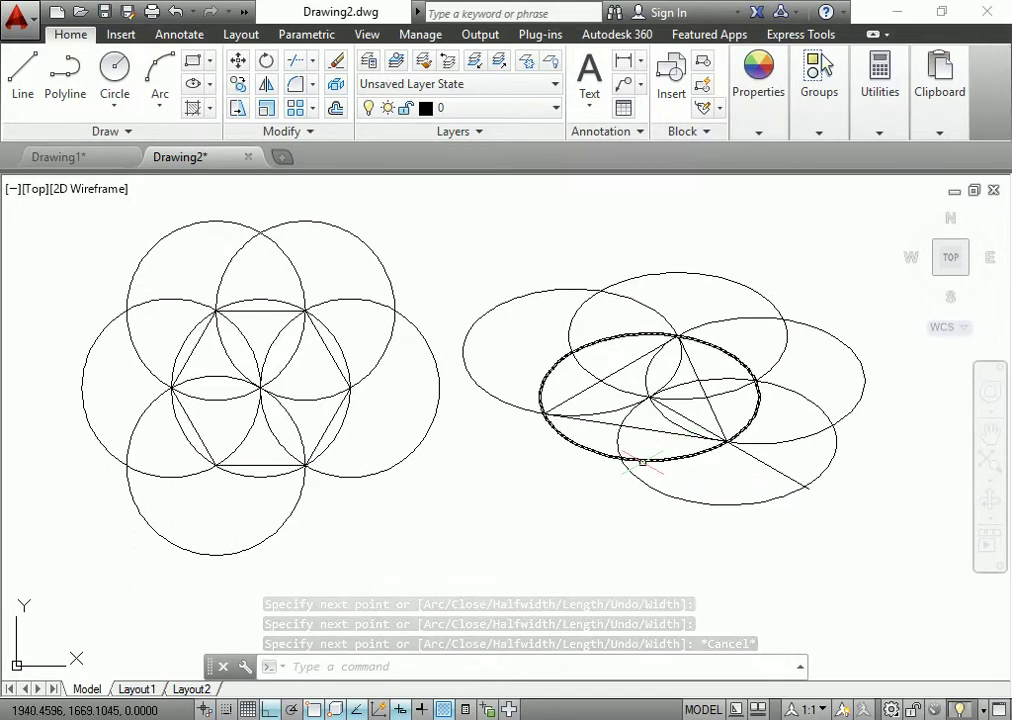
- Erase the outer ellipse copies and the left circles-and-hexagon construction
{"action": "left_click", "coordinate": [657, 489]}
{"action": "left_click", "coordinate": [770, 440]}
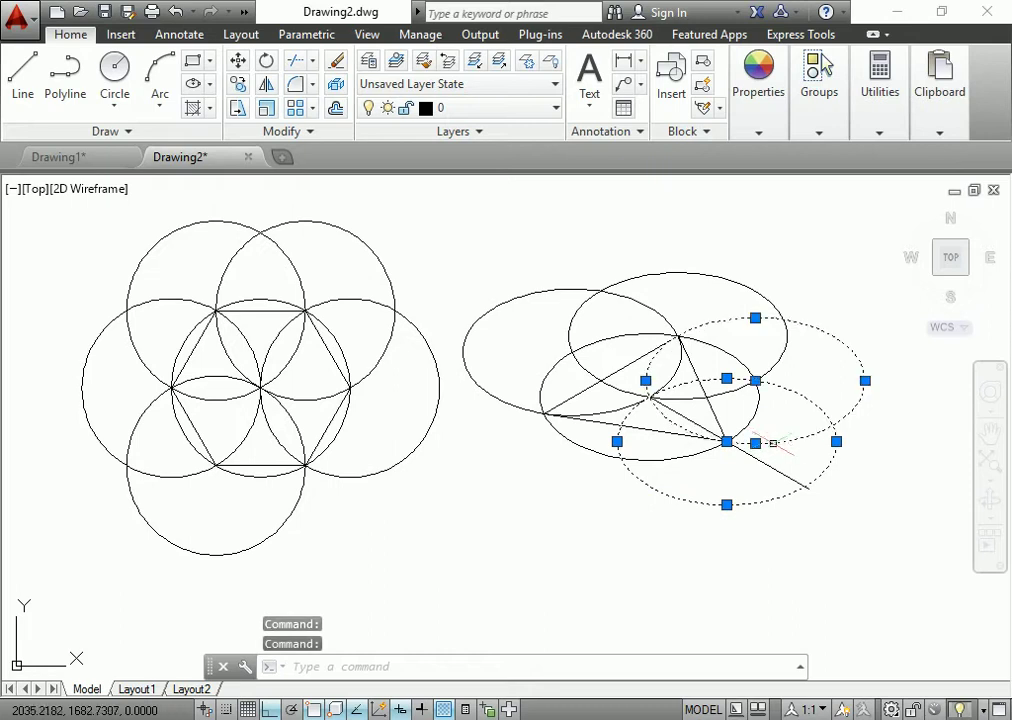
{"action": "left_click", "coordinate": [647, 312]}
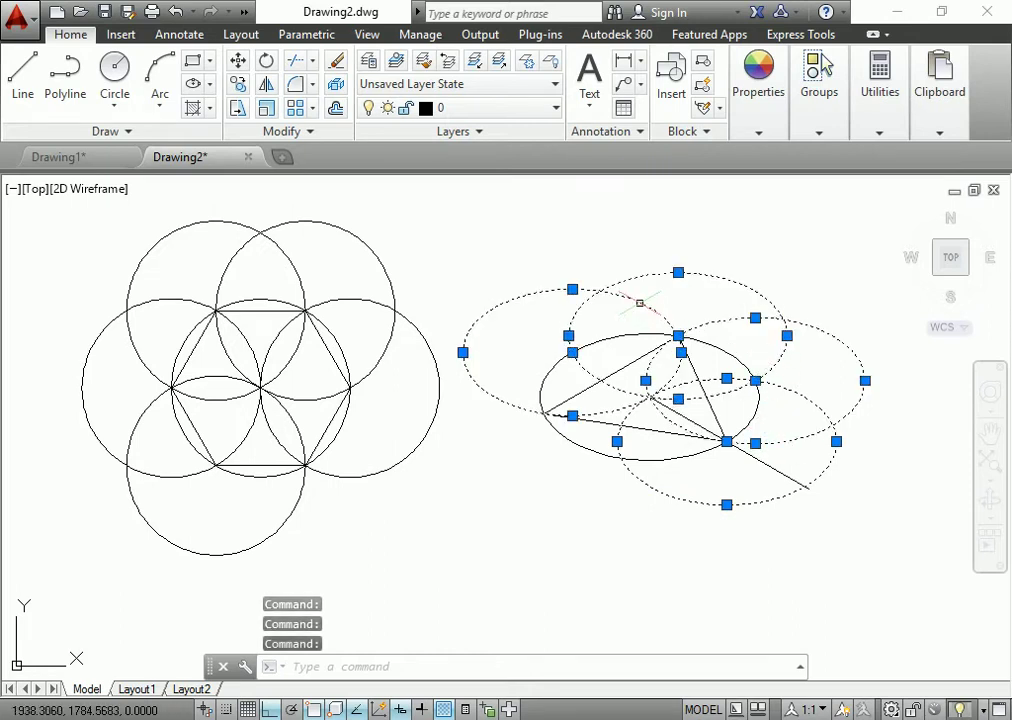
{"action": "key", "text": "Delete"}
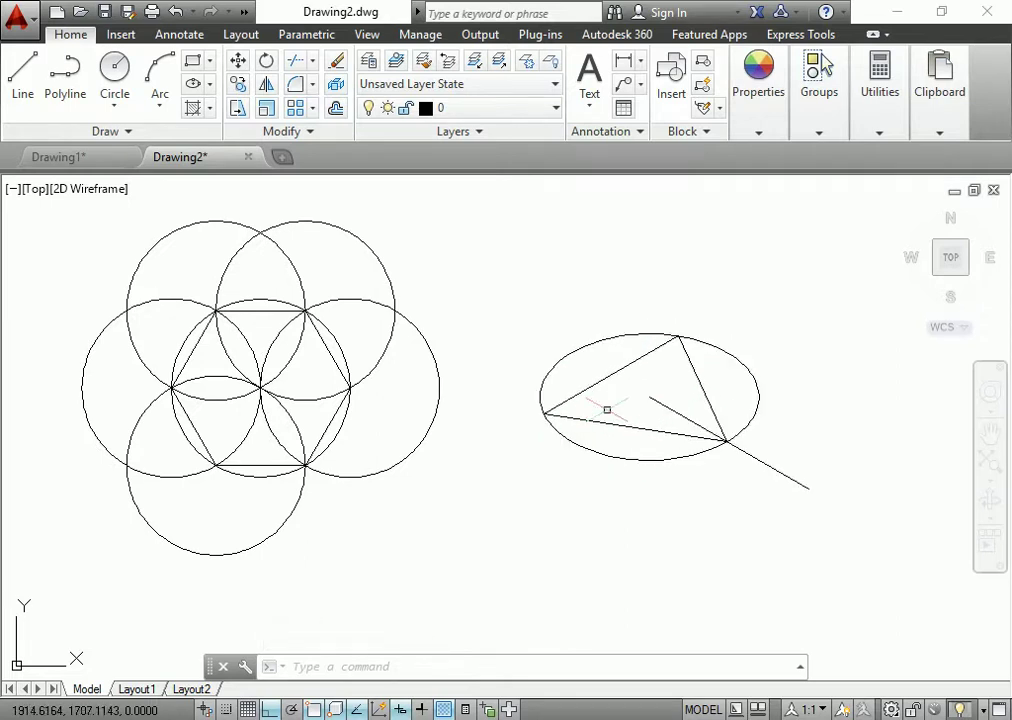
{"action": "left_click", "coordinate": [53, 212]}
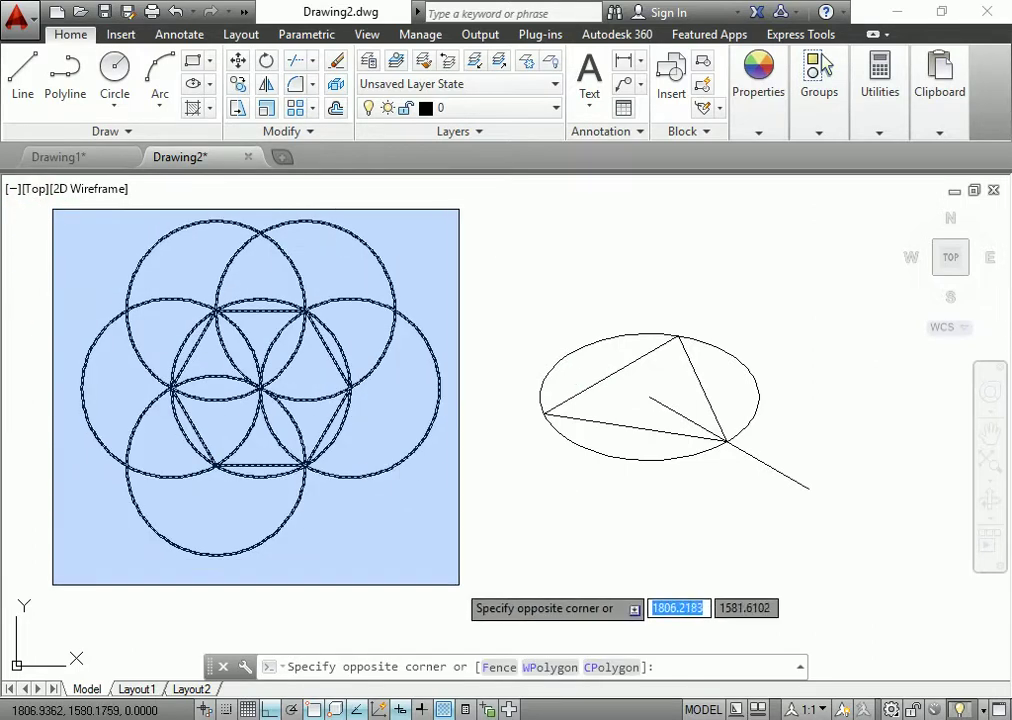
{"action": "left_click", "coordinate": [484, 598]}
{"action": "key", "text": "Delete"}
- Check the reference PDF, select the ellipse, and switch the isoplane to Right
{"action": "mouse_move", "coordinate": [660, 441]}
{"action": "middle_mouse_down"}
{"action": "mouse_move", "coordinate": [72, 470]}
{"action": "mouse_move", "coordinate": [350, 470]}
{"action": "mouse_move", "coordinate": [328, 436]}
{"action": "middle_mouse_up"}
{"action": "scroll", "coordinate": [342, 463], "scroll_direction": "up", "scroll_amount": 2}
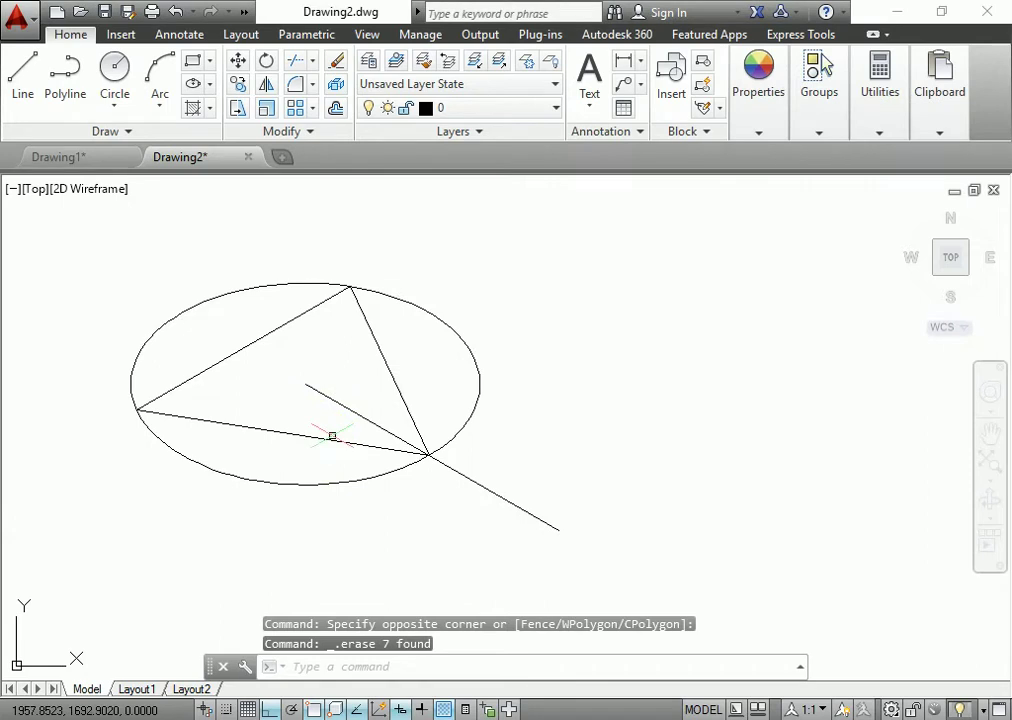
{"action": "key", "text": "alt+Tab"}
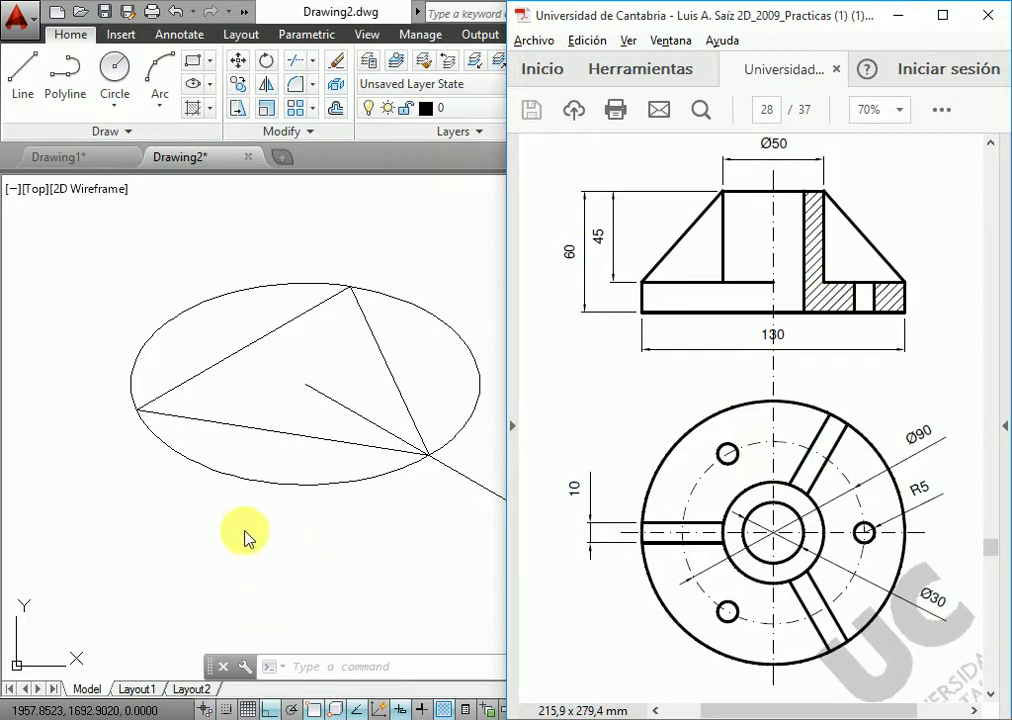
{"action": "left_click", "coordinate": [265, 503]}
{"action": "left_click", "coordinate": [273, 485]}
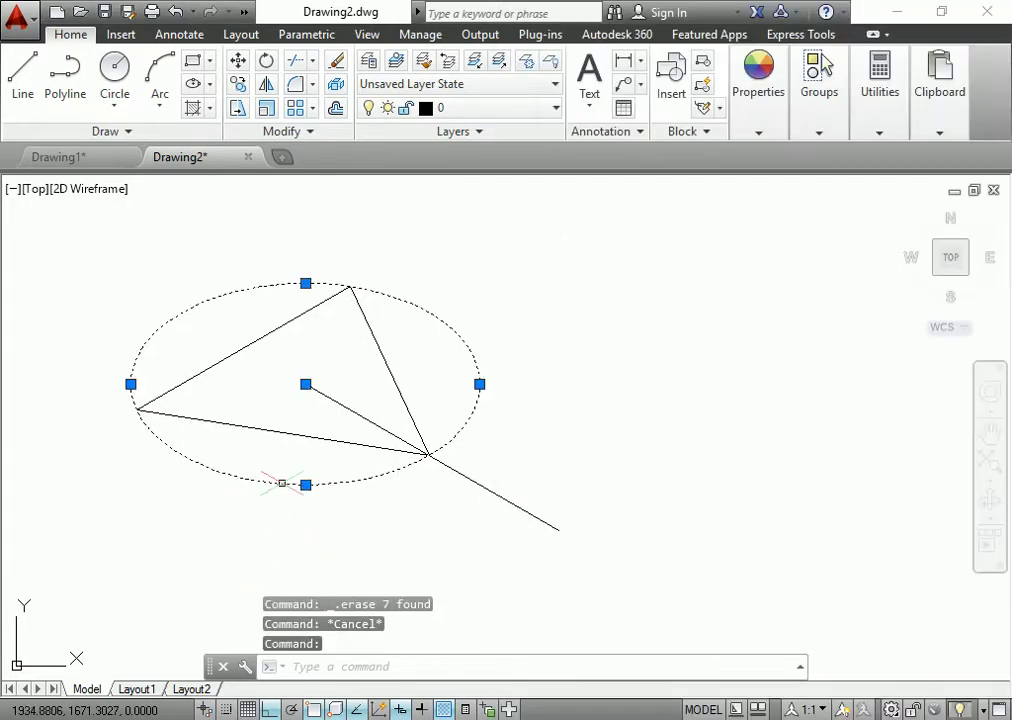
{"action": "key", "text": "F5"}
{"action": "key", "text": "alt+Tab"}
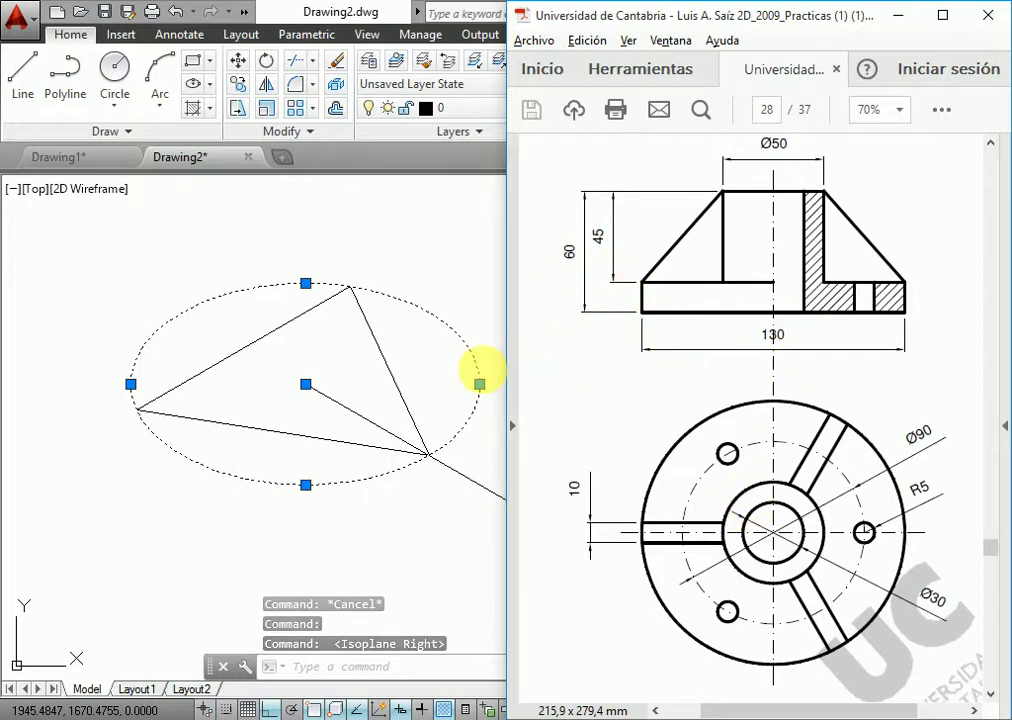
{"action": "left_click", "coordinate": [479, 373]}
- Copy the ellipse 15 units down for the flange thickness
{"action": "type", "text": "cond p"}
{"action": "key", "text": "Return"}
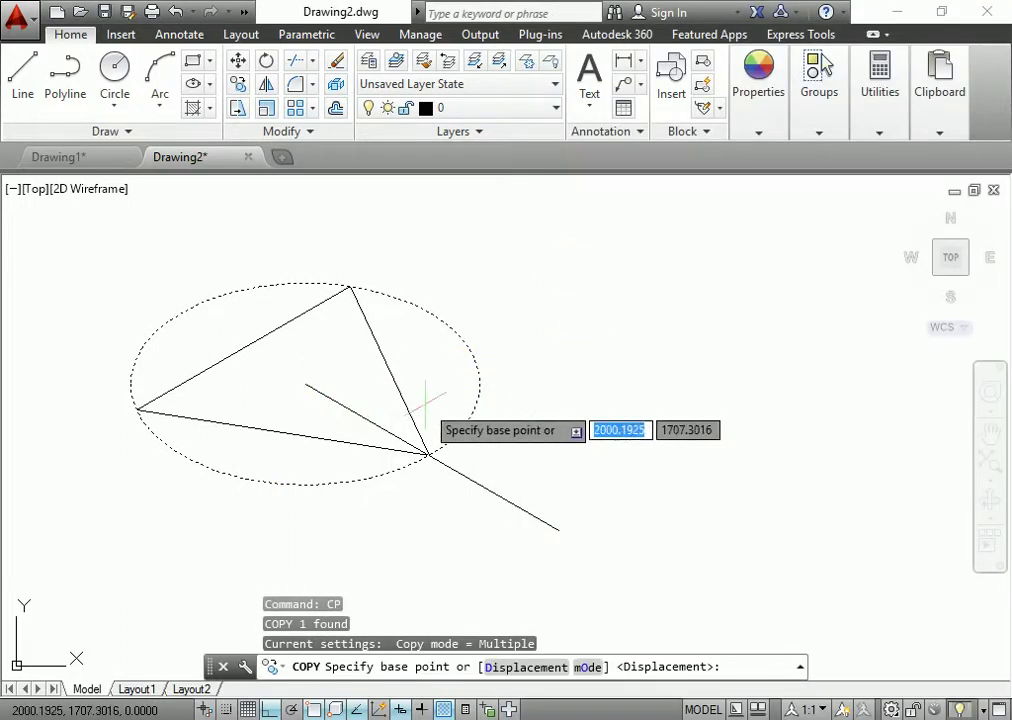
{"action": "left_click", "coordinate": [563, 385]}
{"action": "type", "text": "15"}
{"action": "key", "text": "Return"}
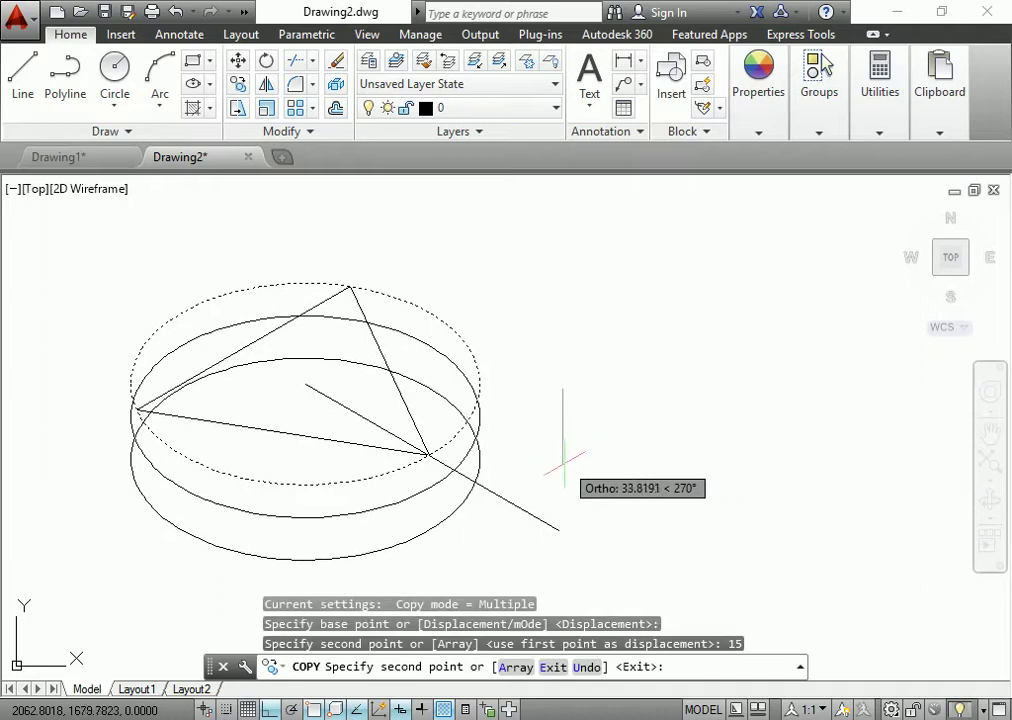
{"action": "key", "text": "Escape"}
- Draw the vertical side edges joining the two ellipses
{"action": "type", "text": "l"}
{"action": "key", "text": "Return"}
{"action": "left_click", "coordinate": [479, 416]}
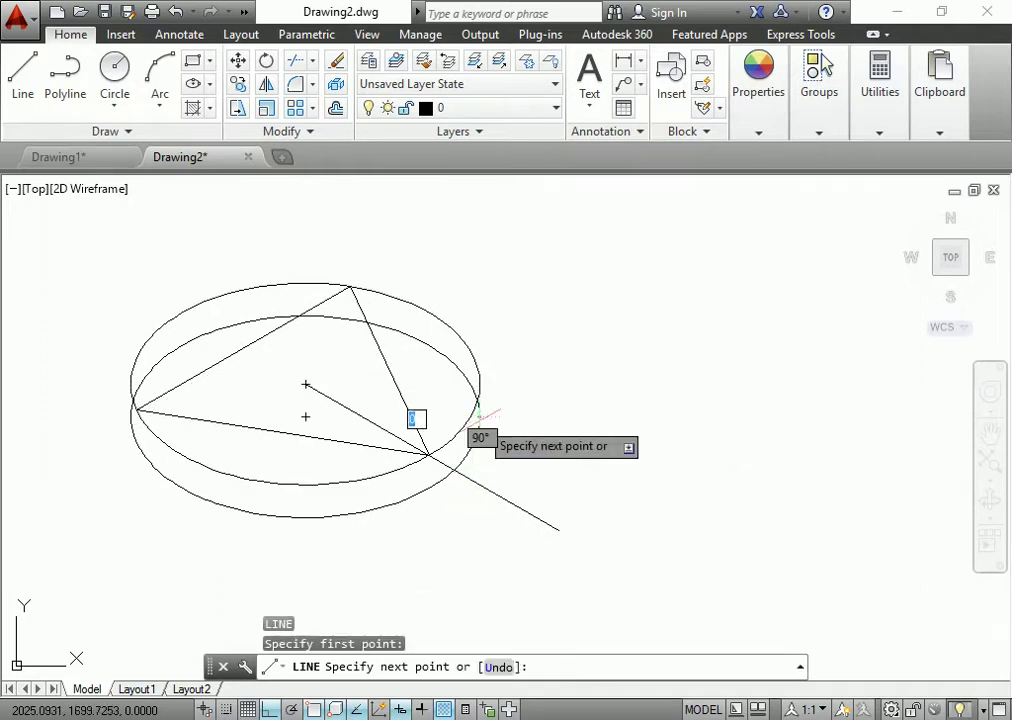
{"action": "key", "text": "Return"}
{"action": "key", "text": "Return"}
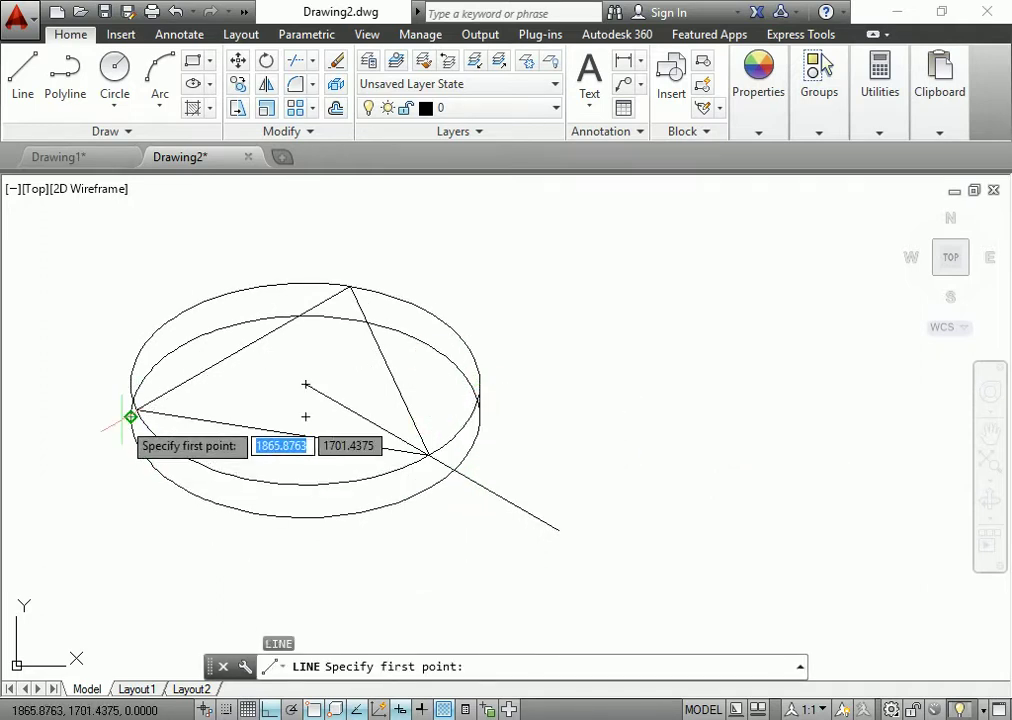
{"action": "left_click", "coordinate": [134, 411]}
{"action": "key", "text": "Escape"}
- Trim the hidden ellipse segment and erase the lower ellipse's hidden inner arc
{"action": "scroll", "coordinate": [140, 439], "scroll_direction": "up", "scroll_amount": 5}
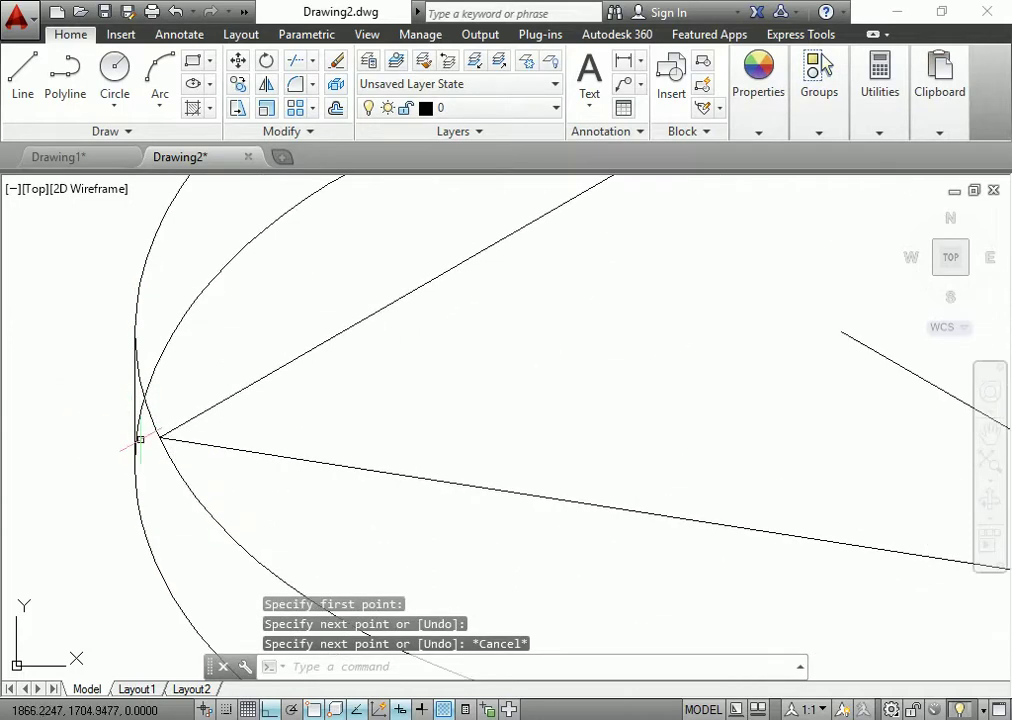
{"action": "type", "text": "tr"}
{"action": "key", "text": "Return"}
{"action": "key", "text": "Return"}
{"action": "left_click", "coordinate": [140, 418]}
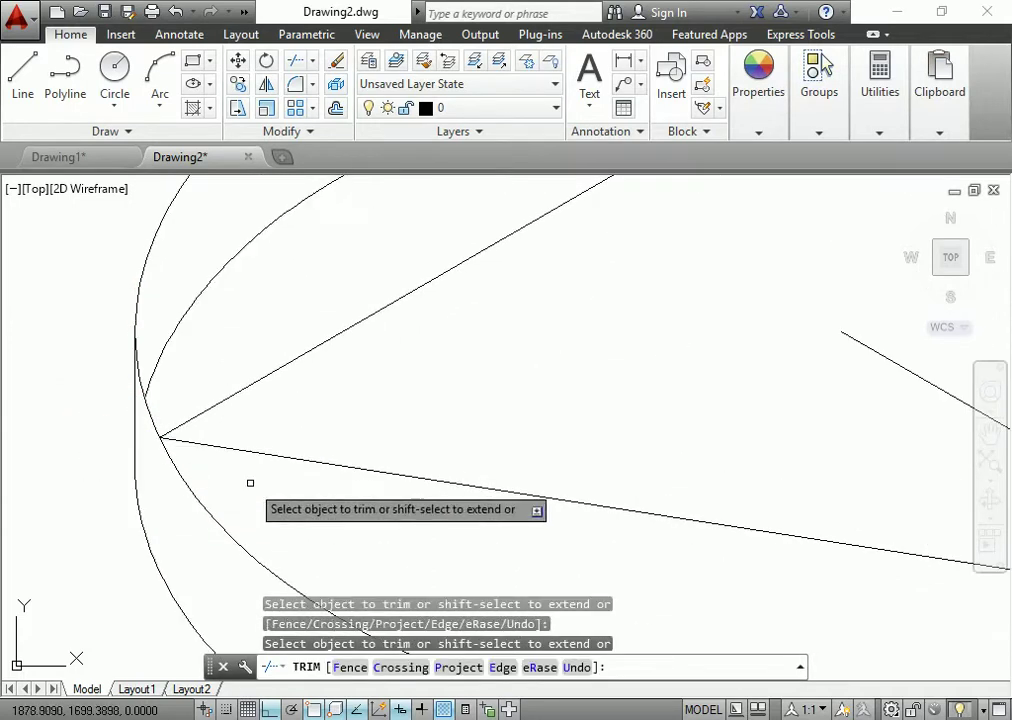
{"action": "scroll", "coordinate": [248, 481], "scroll_direction": "down", "scroll_amount": 5}
{"action": "scroll", "coordinate": [622, 458], "scroll_direction": "up", "scroll_amount": 5}
{"action": "scroll", "coordinate": [620, 458], "scroll_direction": "down", "scroll_amount": 1}
{"action": "scroll", "coordinate": [618, 470], "scroll_direction": "down", "scroll_amount": 4}
{"action": "key", "text": "Escape"}
{"action": "key", "text": "Escape"}
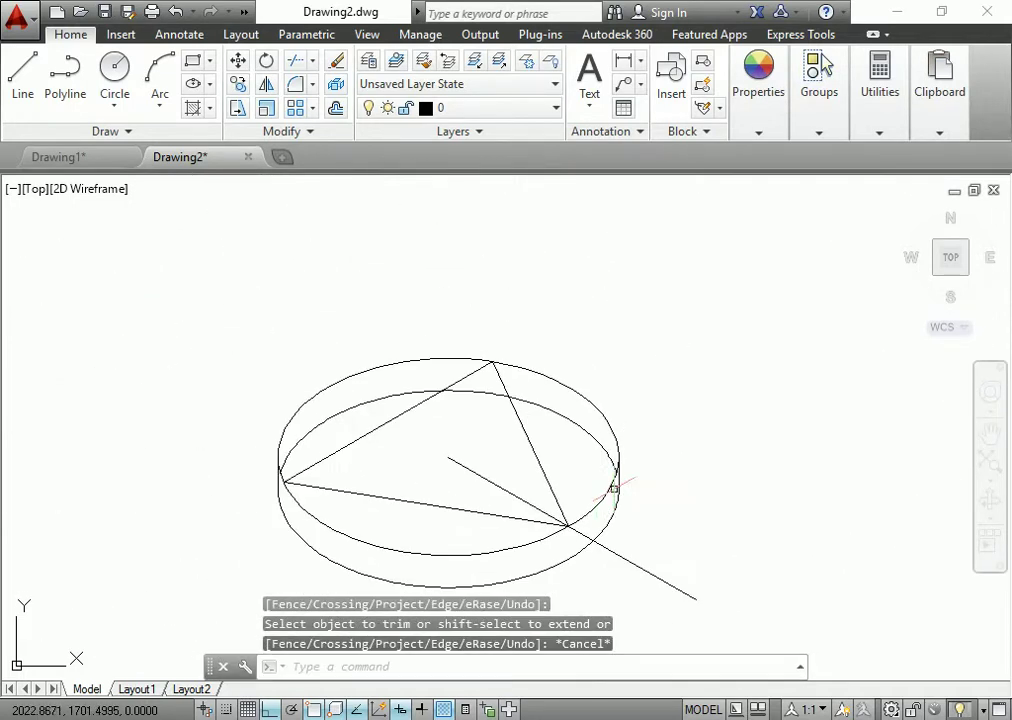
{"action": "left_click", "coordinate": [597, 443]}
{"action": "key", "text": "Delete"}
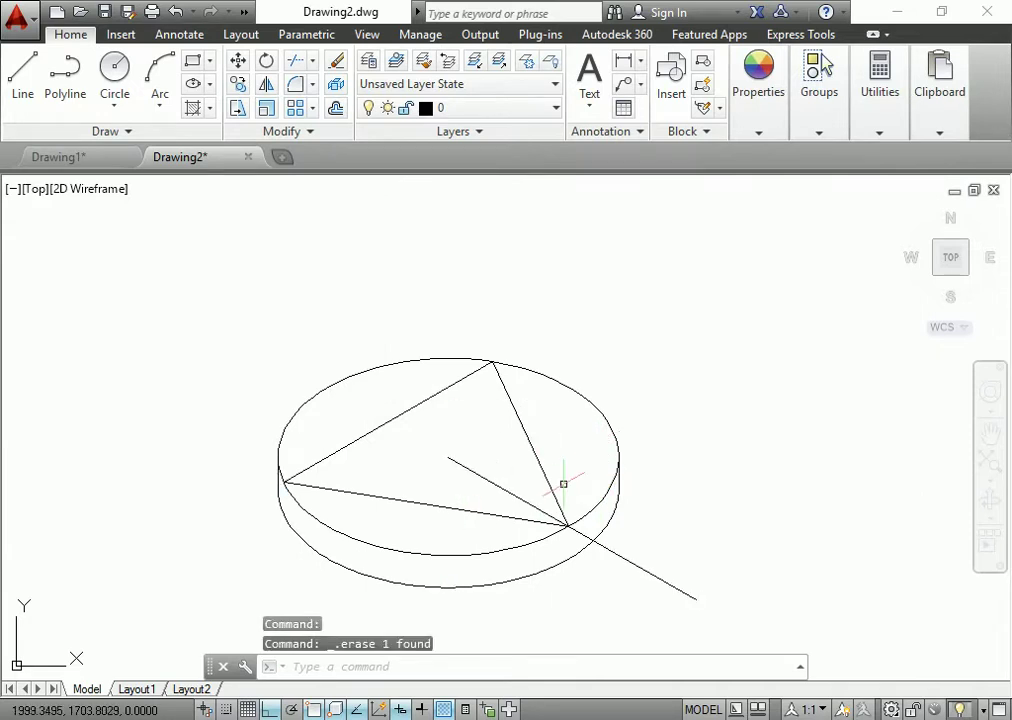
- Turn off ortho mode (F8) before drawing the rib lines
{"action": "middle_click_drag", "start_coordinate": [617, 526], "coordinate": [641, 500]}
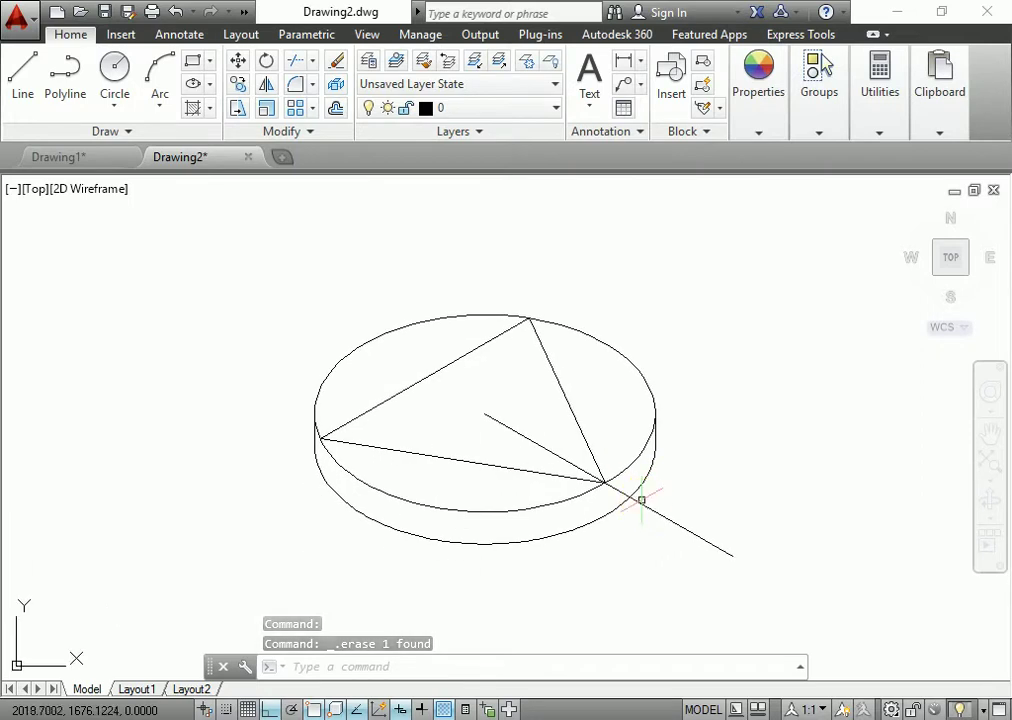
{"action": "type", "text": "l"}
{"action": "key", "text": "Return"}
{"action": "left_click", "coordinate": [484, 413]}
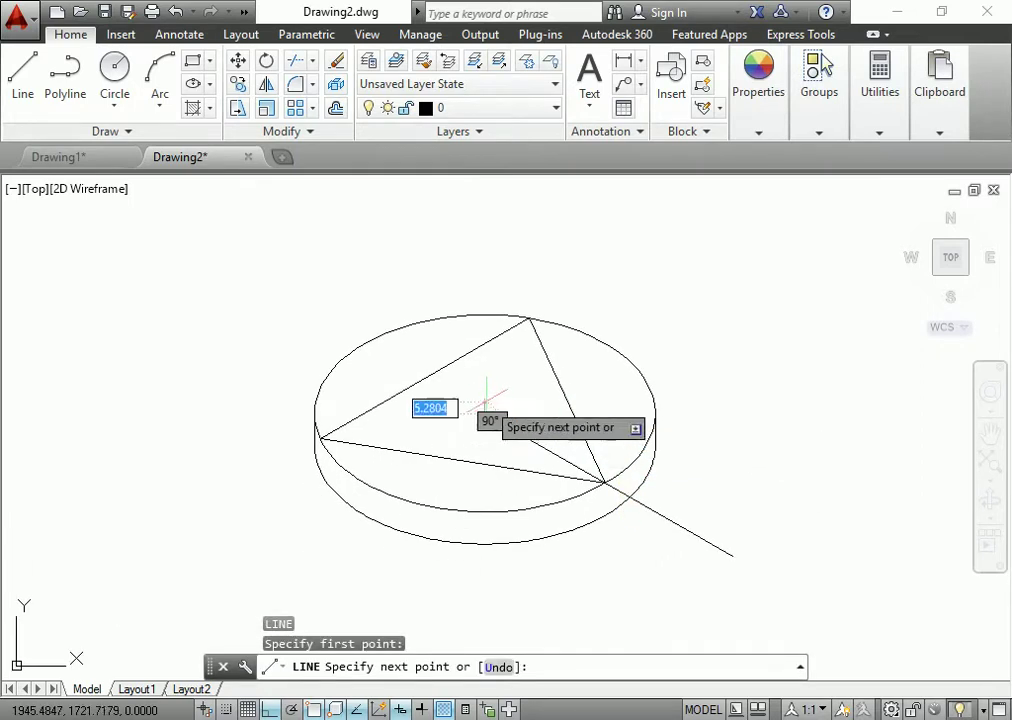
{"action": "scroll", "coordinate": [522, 418], "scroll_direction": "up", "scroll_amount": 2}
{"action": "scroll", "coordinate": [400, 390], "scroll_direction": "up", "scroll_amount": 2}
{"action": "scroll", "coordinate": [430, 400], "scroll_direction": "down", "scroll_amount": 2}
{"action": "scroll", "coordinate": [440, 395], "scroll_direction": "down", "scroll_amount": 2}
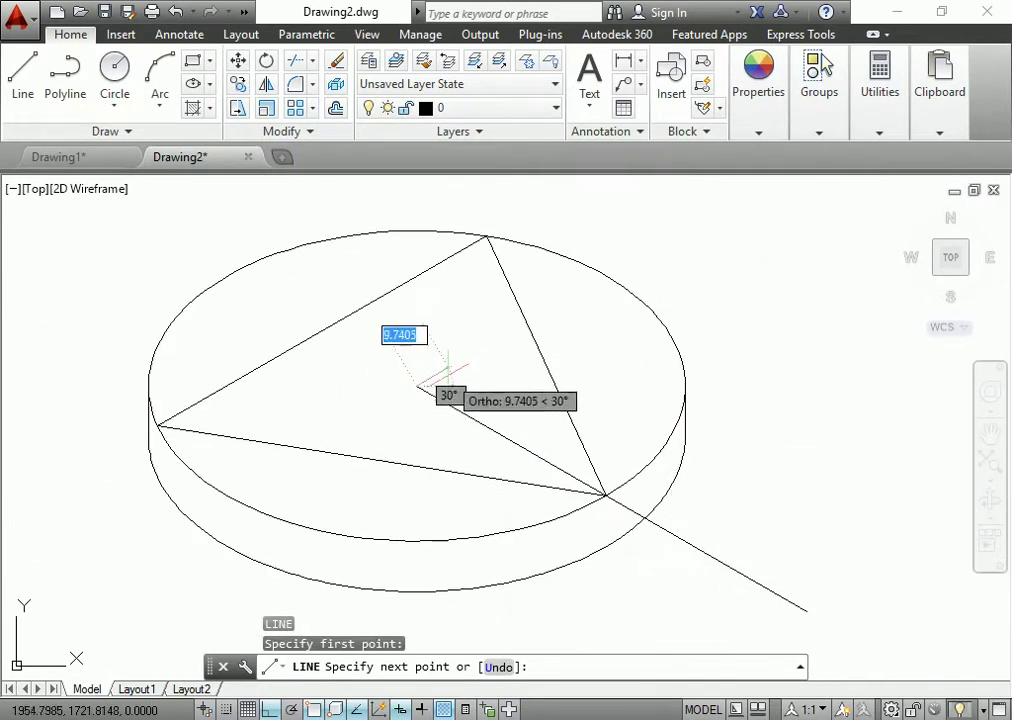
{"action": "scroll", "coordinate": [470, 320], "scroll_direction": "down", "scroll_amount": 5}
{"action": "key", "text": "F8"}
{"action": "key", "text": "Escape"}
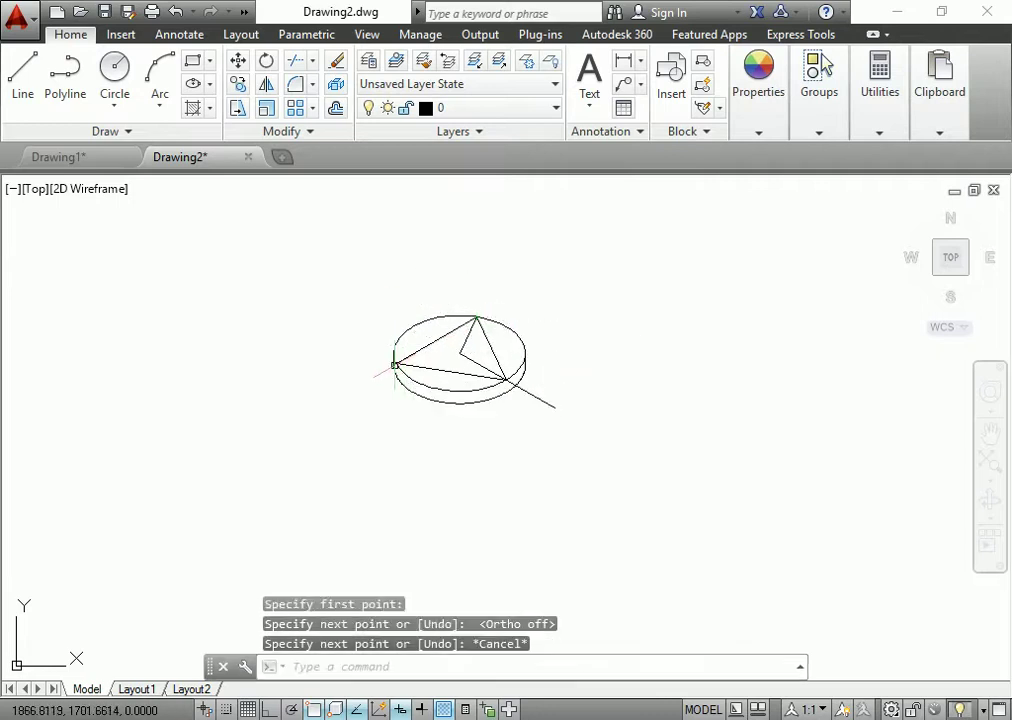
- Draw rib lines from the triangle's top corner to the centre and the left corner
{"action": "key", "text": "Return"}
{"action": "left_click", "coordinate": [478, 318]}
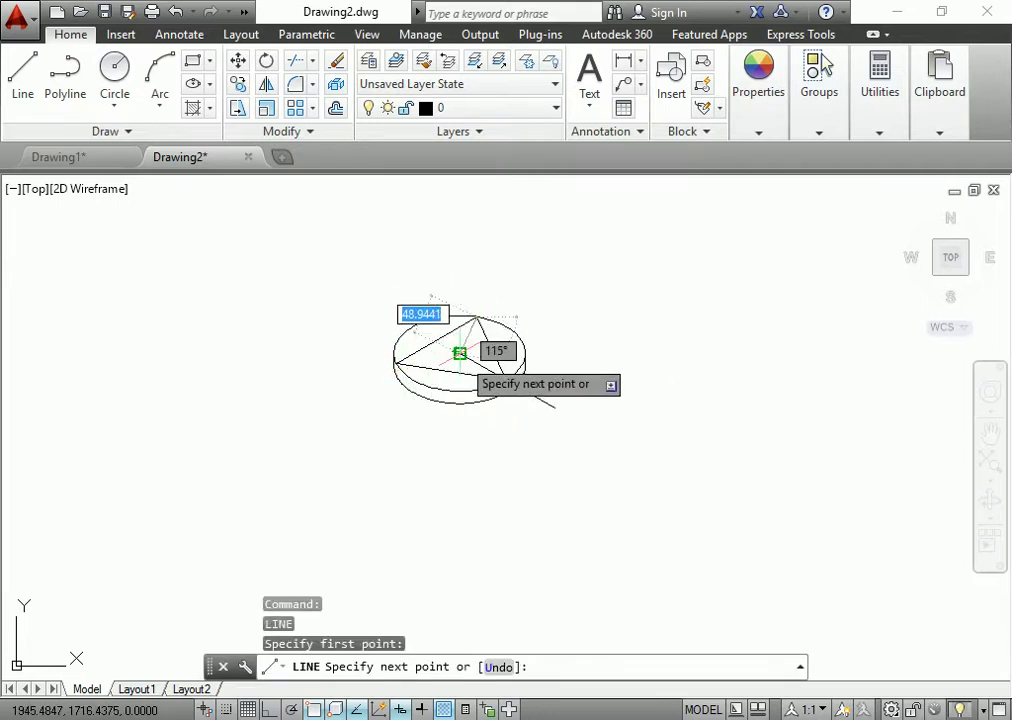
{"action": "left_click", "coordinate": [459, 353]}
{"action": "scroll", "coordinate": [366, 378], "scroll_direction": "up", "scroll_amount": 4}
{"action": "left_click", "coordinate": [433, 332]}
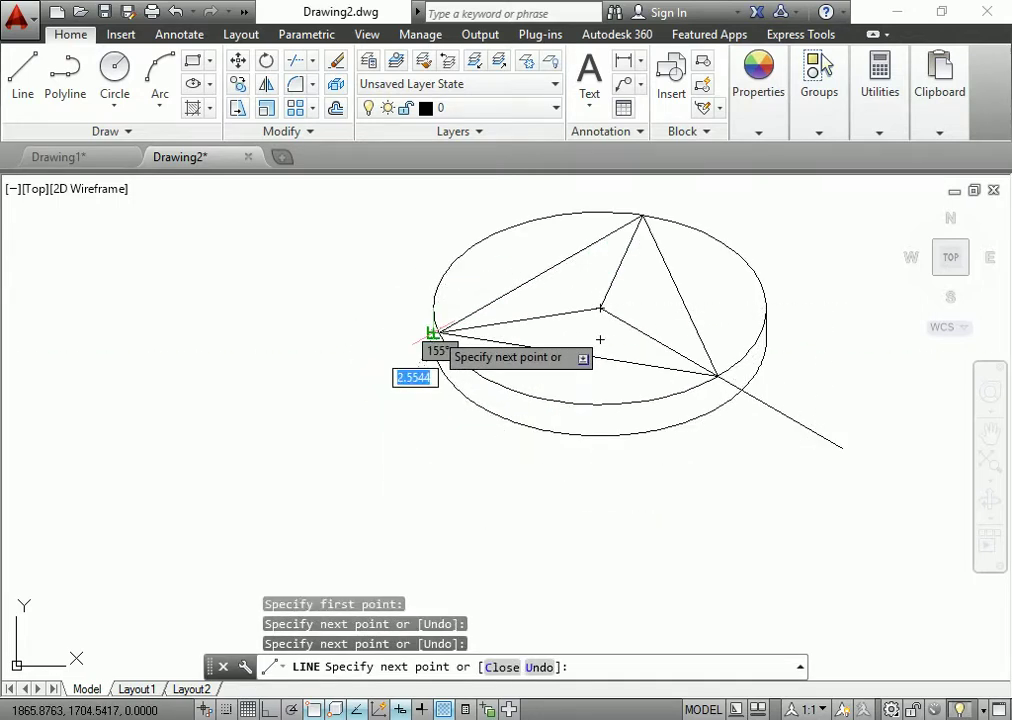
{"action": "key", "text": "Escape"}
{"action": "scroll", "coordinate": [600, 340], "scroll_direction": "down", "scroll_amount": 4}
{"action": "scroll", "coordinate": [592, 354], "scroll_direction": "up", "scroll_amount": 4}
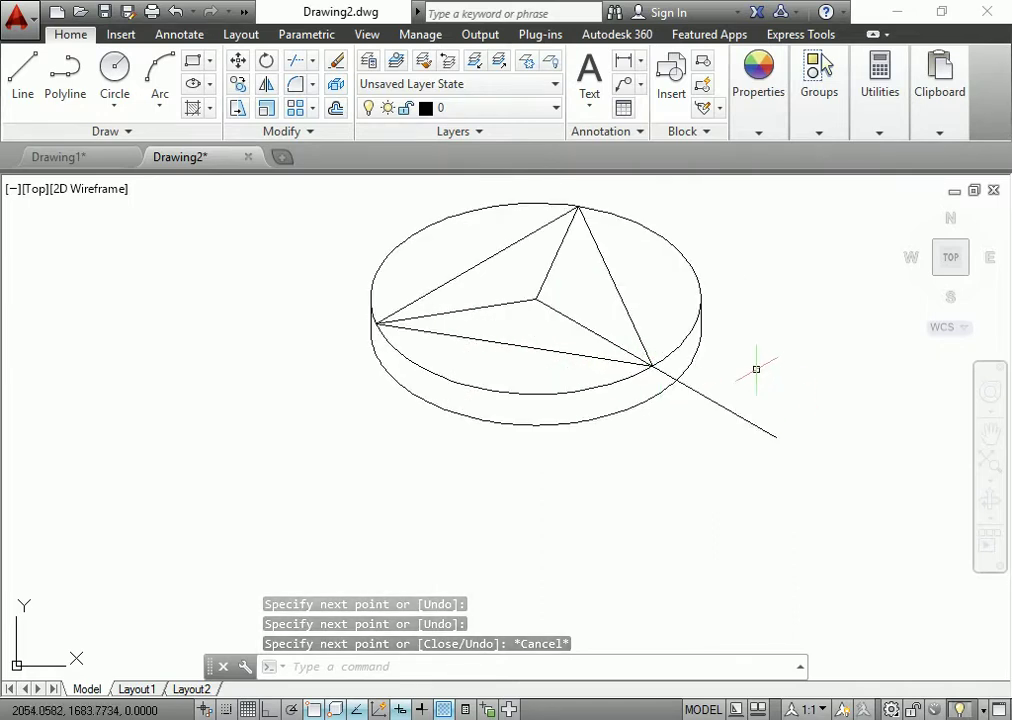
{"action": "key", "text": "alt+Tab"}
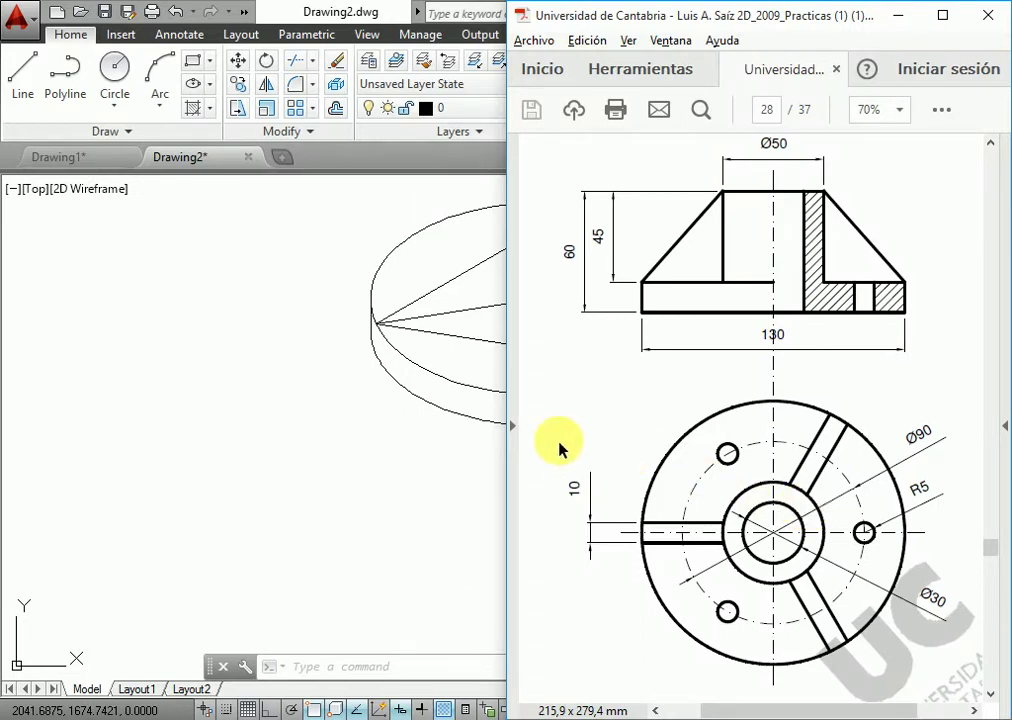
- Return from the PDF to AutoCAD and zoom in on the three-ribbed flange base
{"action": "left_click", "coordinate": [443, 355]}
{"action": "key", "text": "Escape"}
{"action": "key", "text": "Escape"}
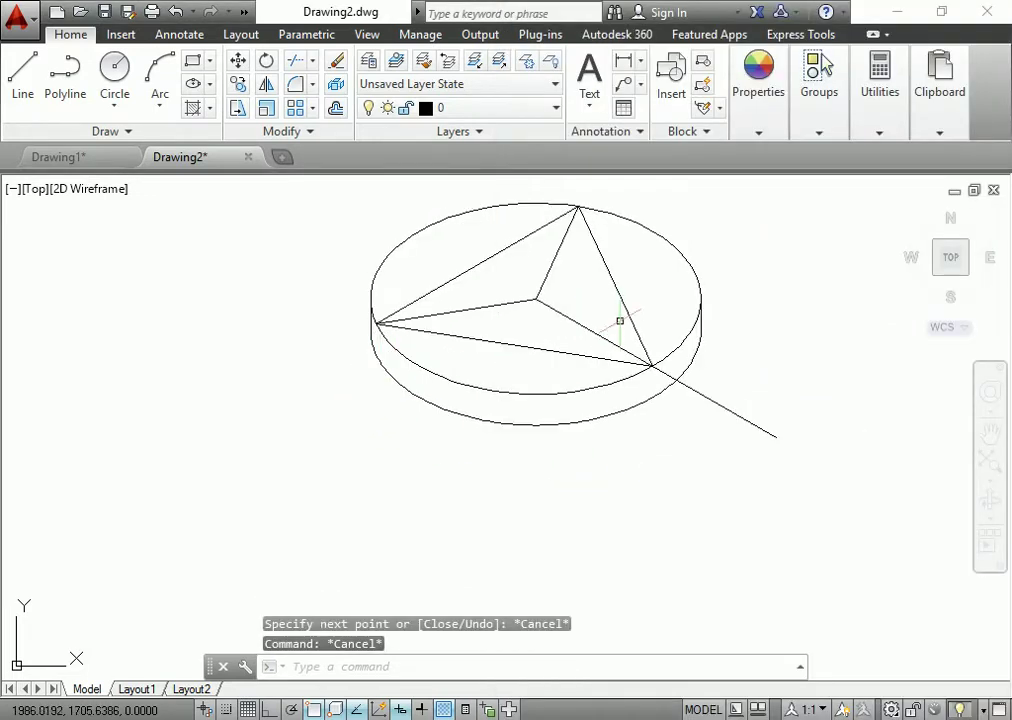
{"action": "key", "text": "alt+Tab"}
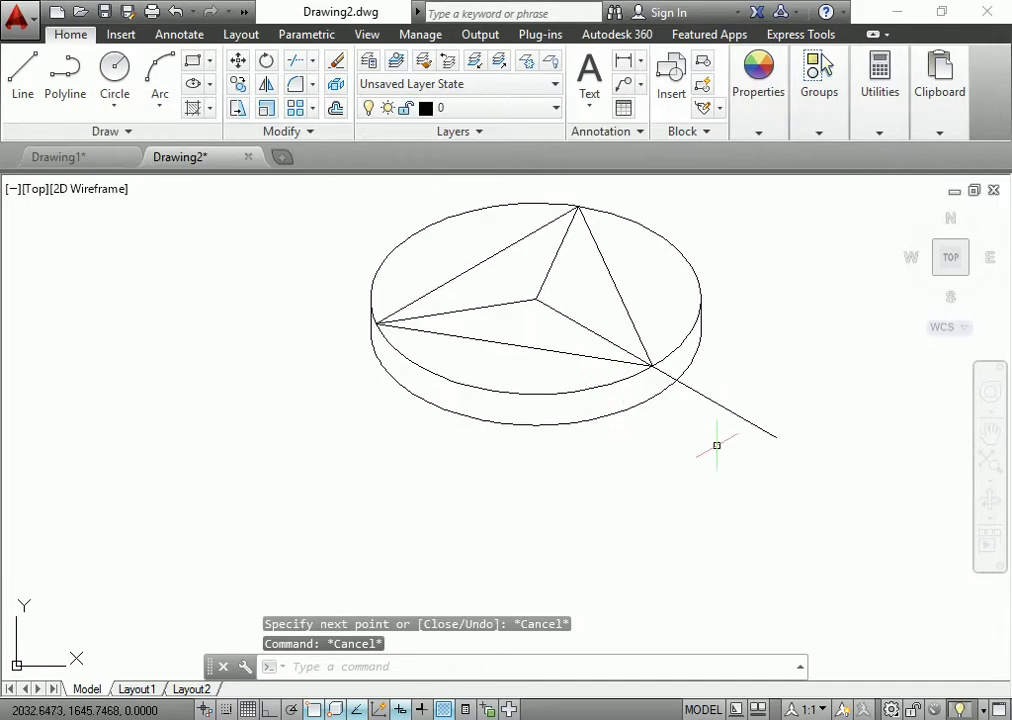
{"action": "key", "text": "alt+Tab"}
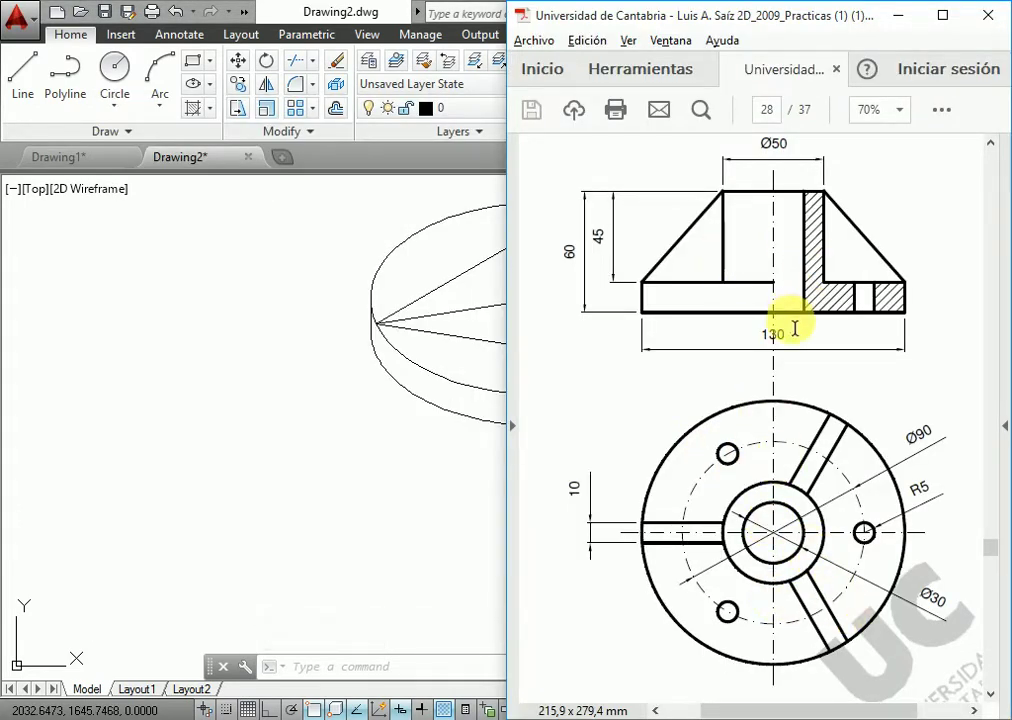
{"action": "key", "text": "alt+Tab"}
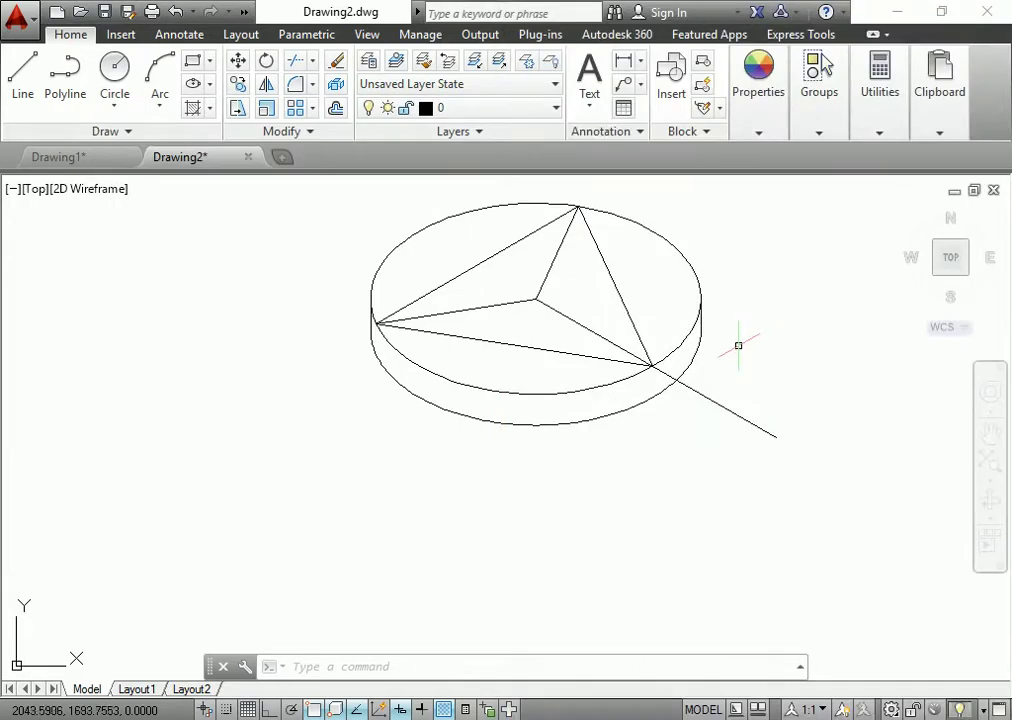
{"action": "middle_click_drag", "start_coordinate": [622, 380], "coordinate": [605, 474]}
- Draw a radius-25 isocircle on the Top isoplane, centred where the rib lines meet
{"action": "scroll", "coordinate": [580, 457], "scroll_direction": "up", "scroll_amount": 2}
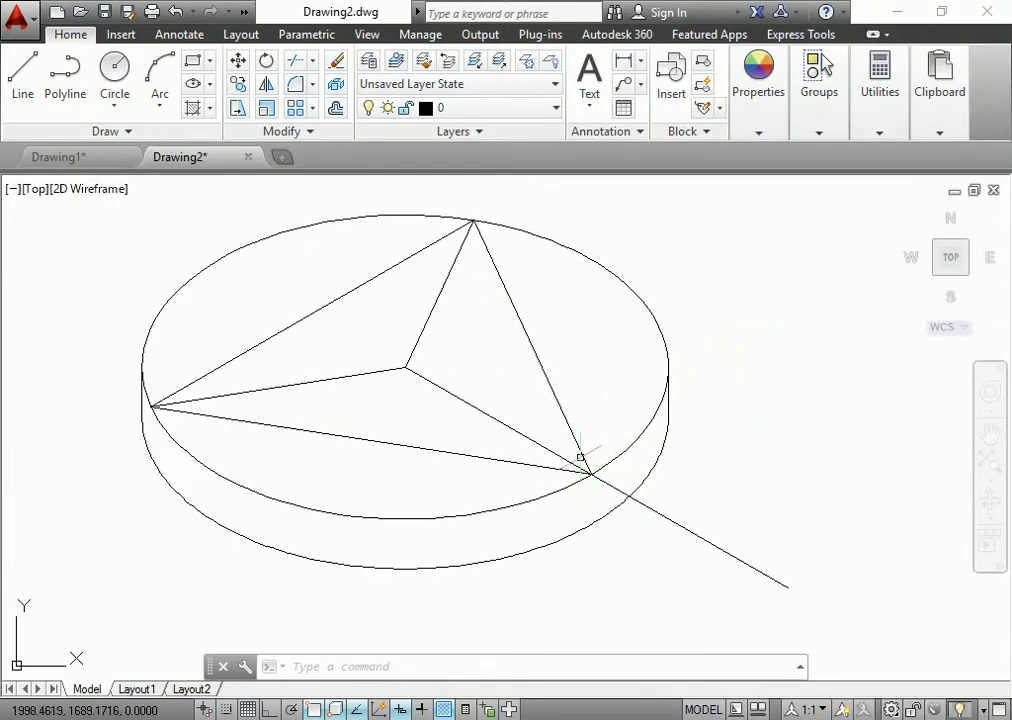
{"action": "type", "text": "el"}
{"action": "key", "text": "Return"}
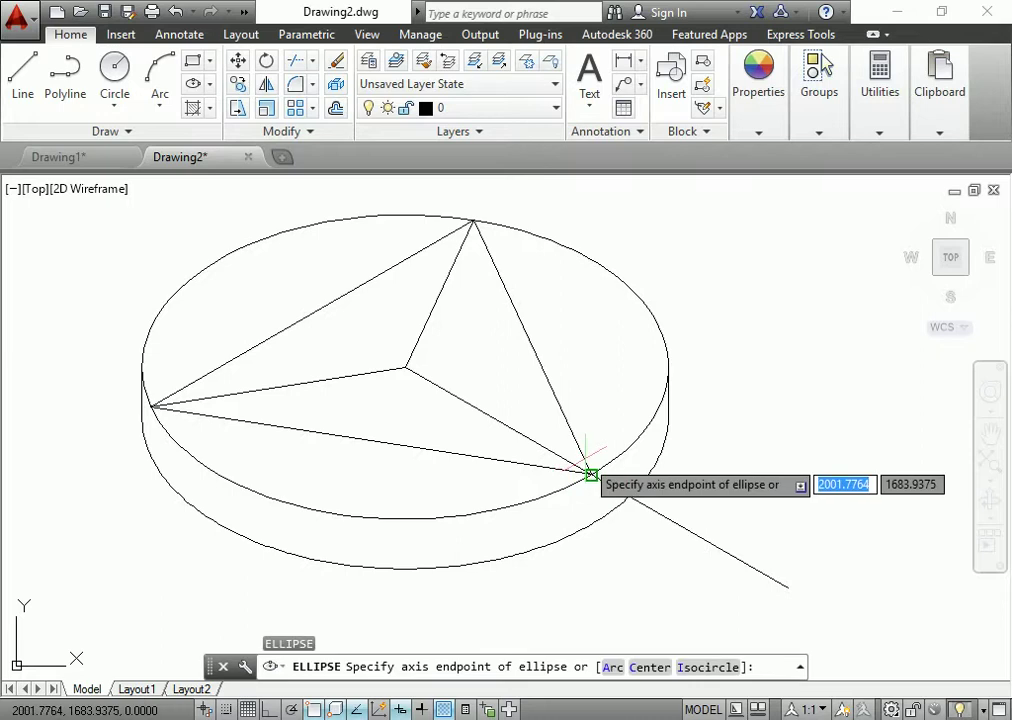
{"action": "type", "text": "i"}
{"action": "key", "text": "Return"}
{"action": "left_click", "coordinate": [405, 367]}
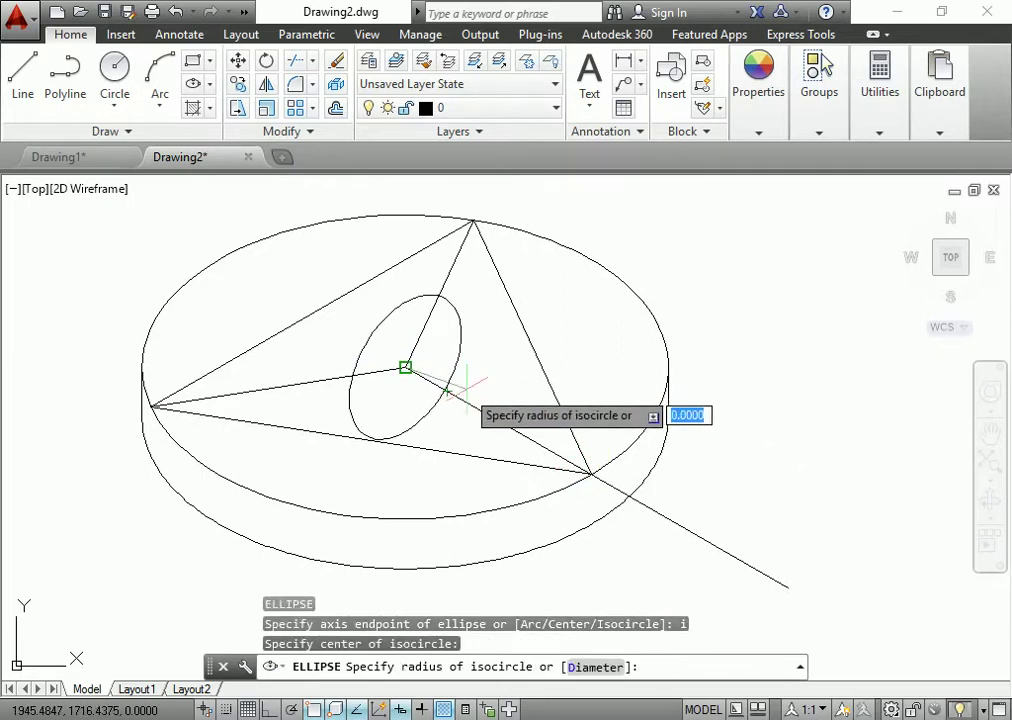
{"action": "key", "text": "F6"}
{"action": "key", "text": "F5"}
{"action": "key", "text": "F5"}
{"action": "type", "text": "25"}
{"action": "key", "text": "Return"}
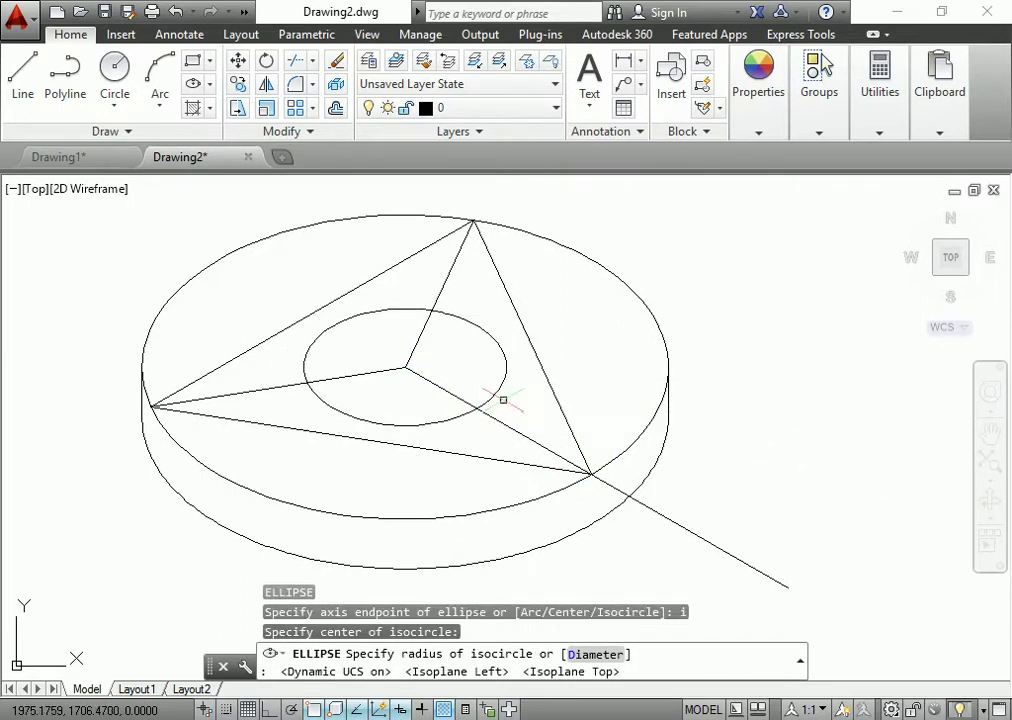
- Draw a 45-unit vertical line up from the isocircle's right edge, then select the isocircle
{"action": "type", "text": "l"}
{"action": "key", "text": "Return"}
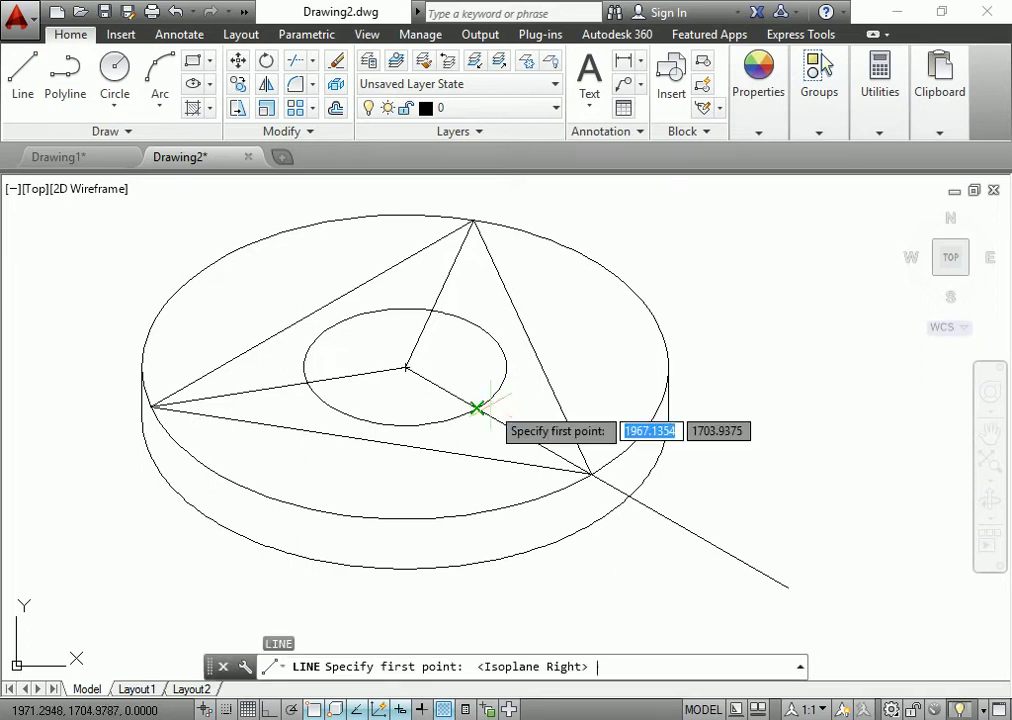
{"action": "left_click", "coordinate": [506, 367]}
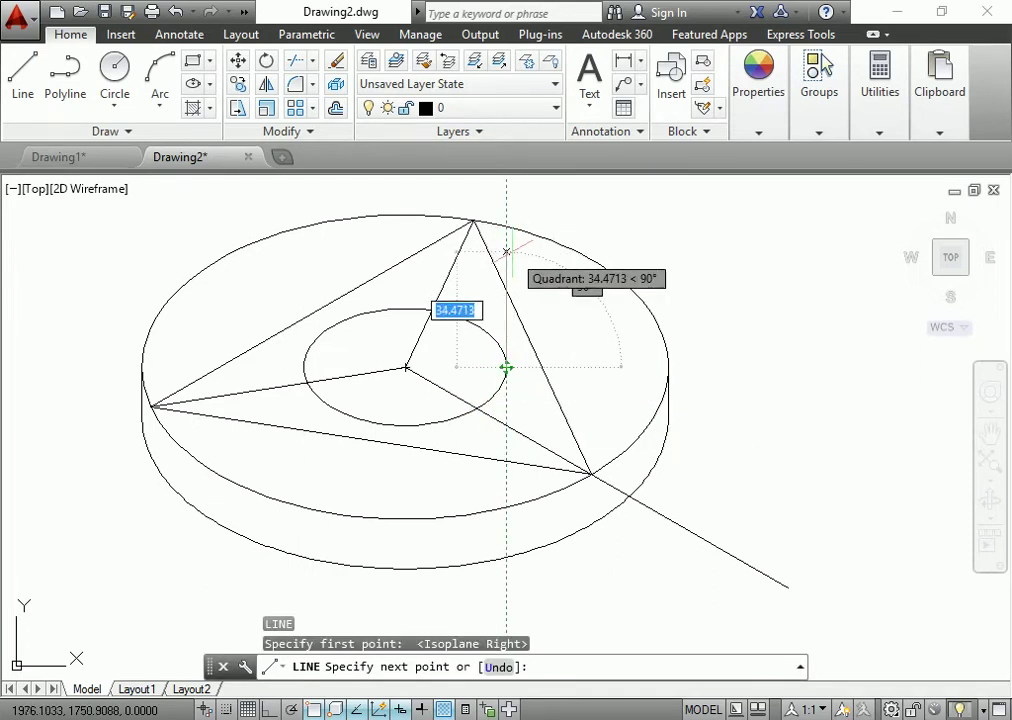
{"action": "type", "text": "45"}
{"action": "key", "text": "Return"}
{"action": "key", "text": "Escape"}
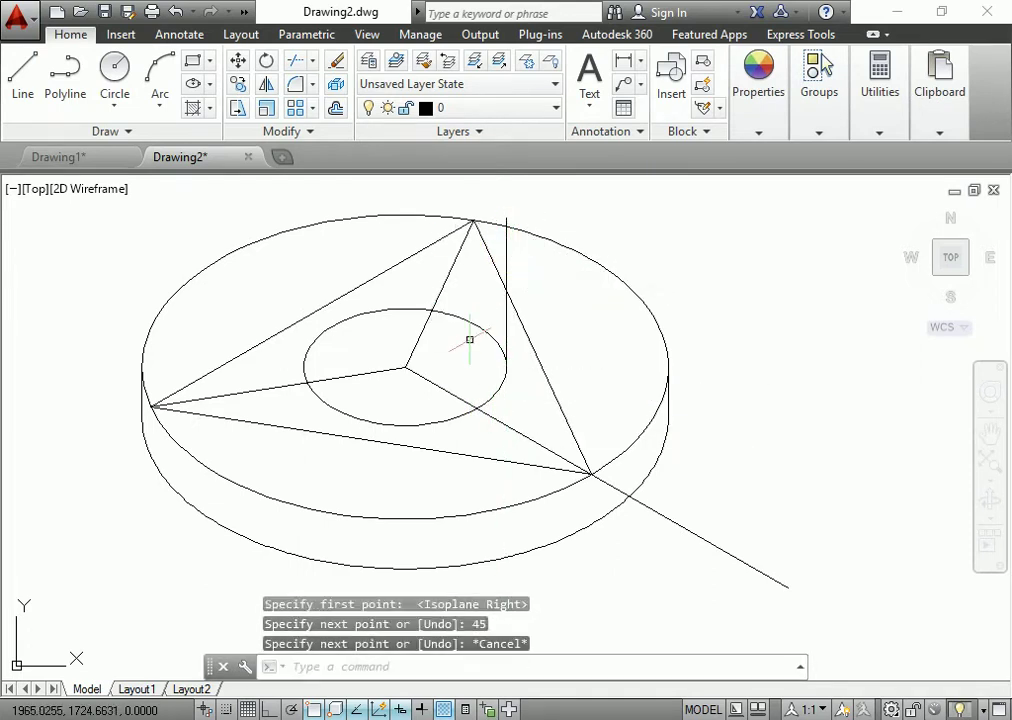
{"action": "left_click", "coordinate": [480, 332]}
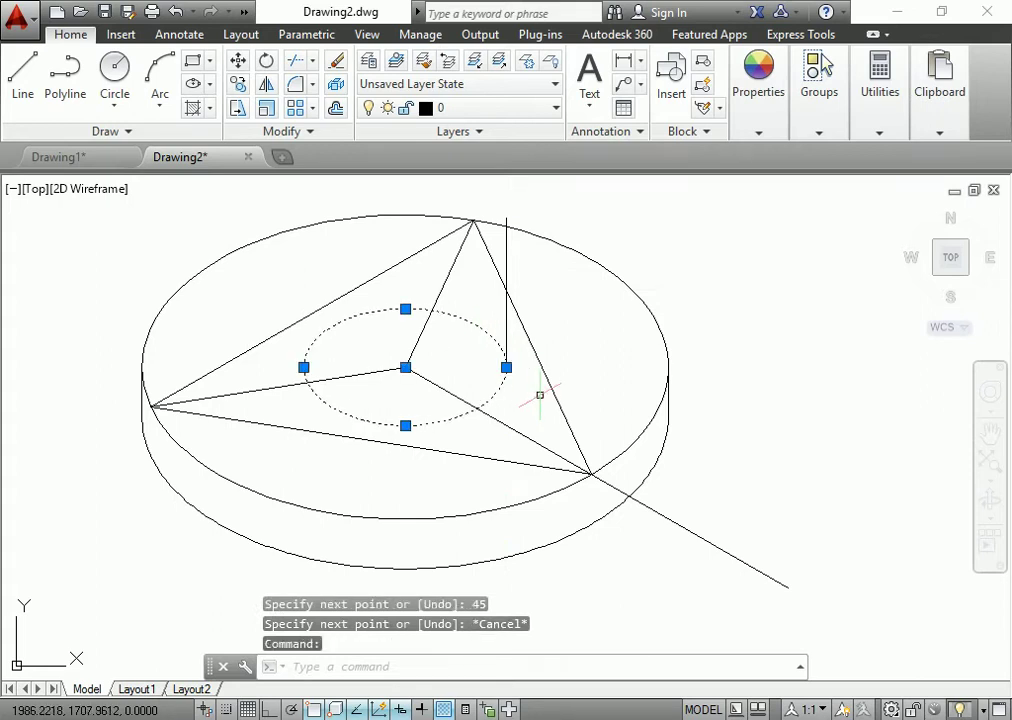
- Copy the small isocircle from its right quadrant to the top of the 45-unit line
{"action": "type", "text": "cp"}
{"action": "key", "text": "Return"}
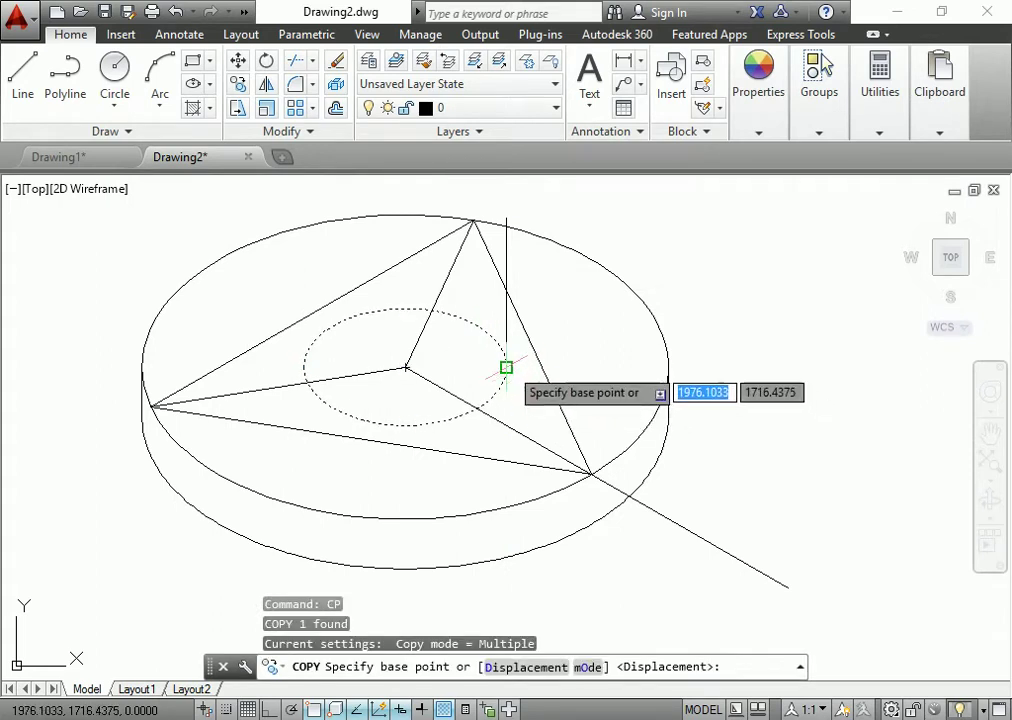
{"action": "left_click", "coordinate": [506, 367]}
{"action": "left_click", "coordinate": [506, 218]}
{"action": "middle_click_drag", "start_coordinate": [558, 296], "coordinate": [643, 361]}
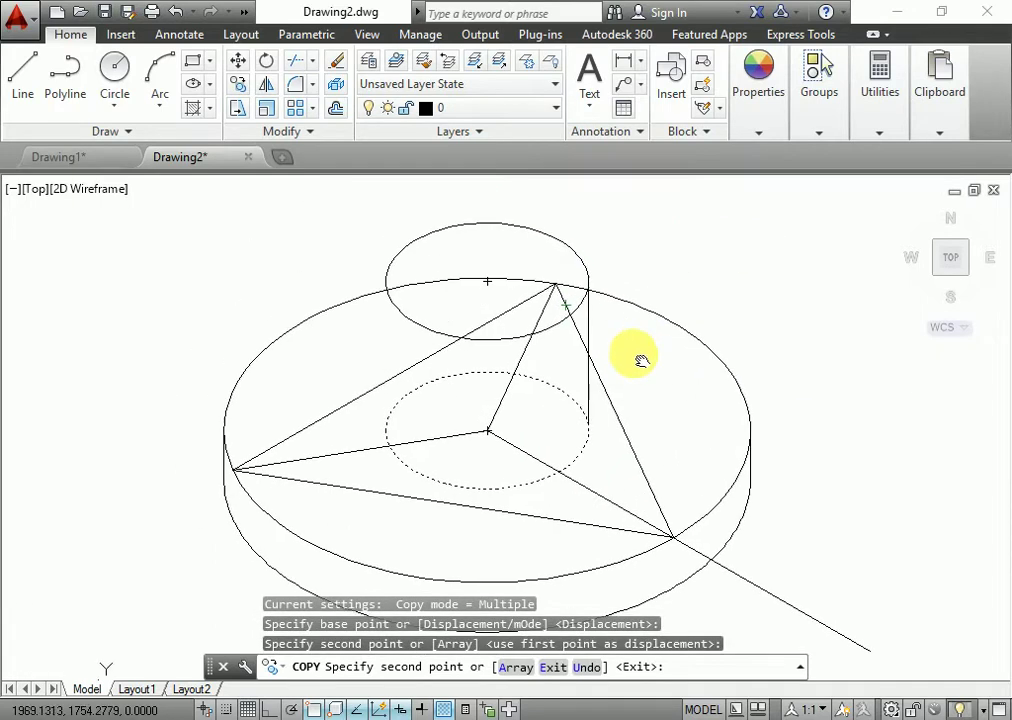
{"action": "key", "text": "Escape"}
- Draw the hub's left vertical edge from the isocircle's left quadrant up to the copy
{"action": "type", "text": "l"}
{"action": "key", "text": "Return"}
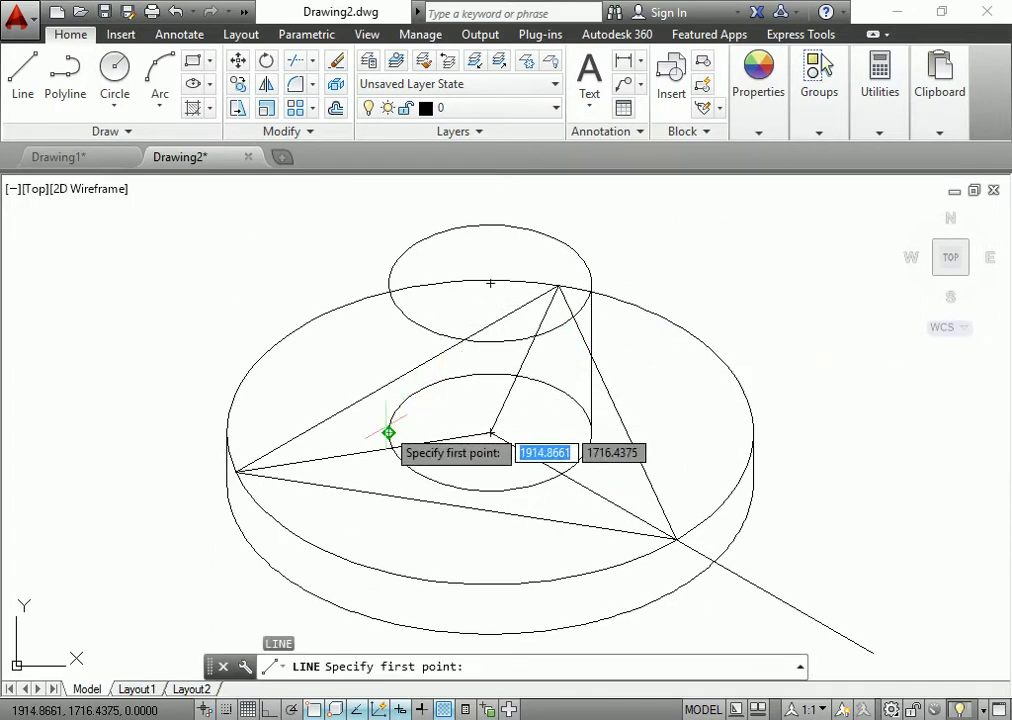
{"action": "left_click", "coordinate": [389, 432]}
{"action": "key", "text": "Escape"}
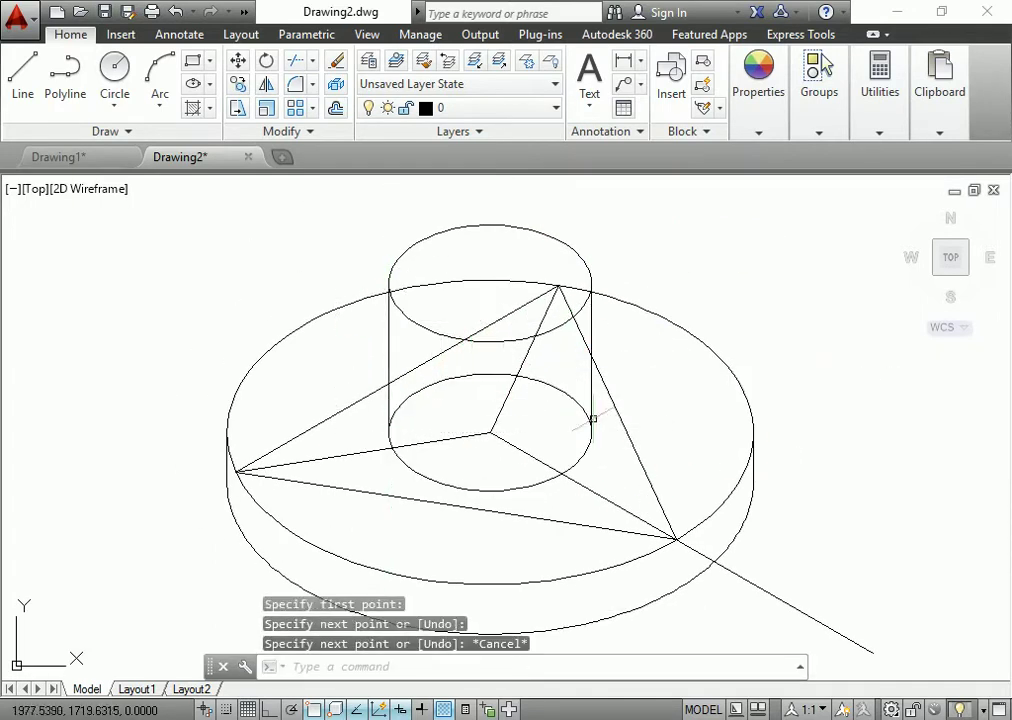
{"action": "middle_click_drag", "start_coordinate": [593, 418], "coordinate": [620, 368]}
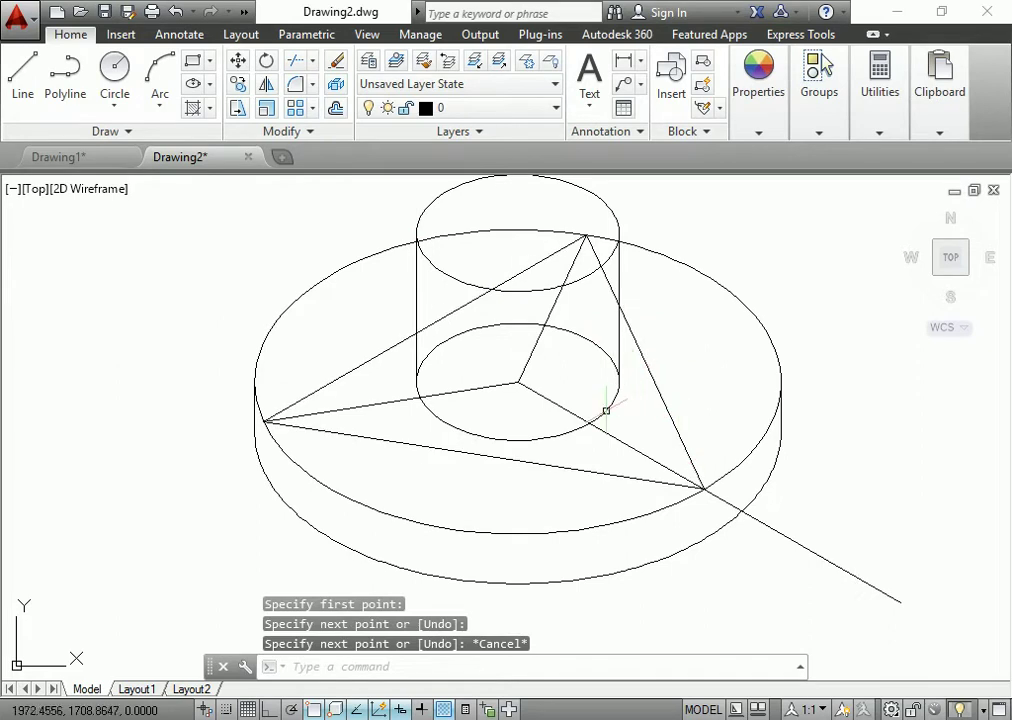
- Copy the three rib lines 45 units up, from the base centre to the top isocircle's centre
{"action": "left_click", "coordinate": [543, 397]}
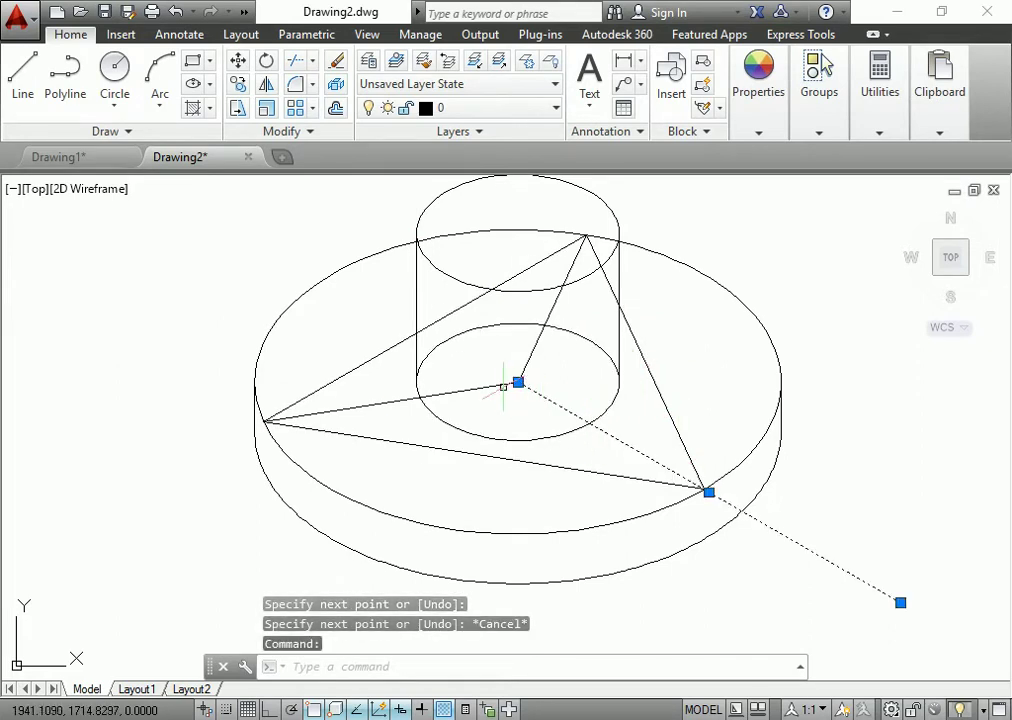
{"action": "left_click", "coordinate": [503, 387]}
{"action": "left_click", "coordinate": [528, 361]}
{"action": "type", "text": "c"}
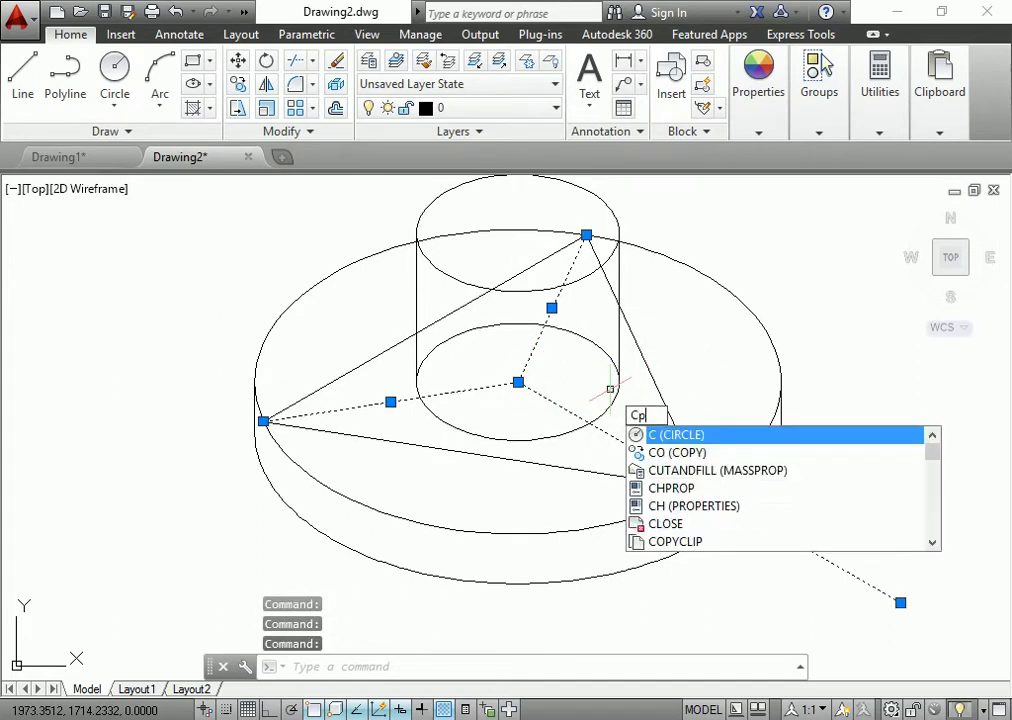
{"action": "type", "text": "o"}
{"action": "key", "text": "Return"}
{"action": "left_click", "coordinate": [518, 382]}
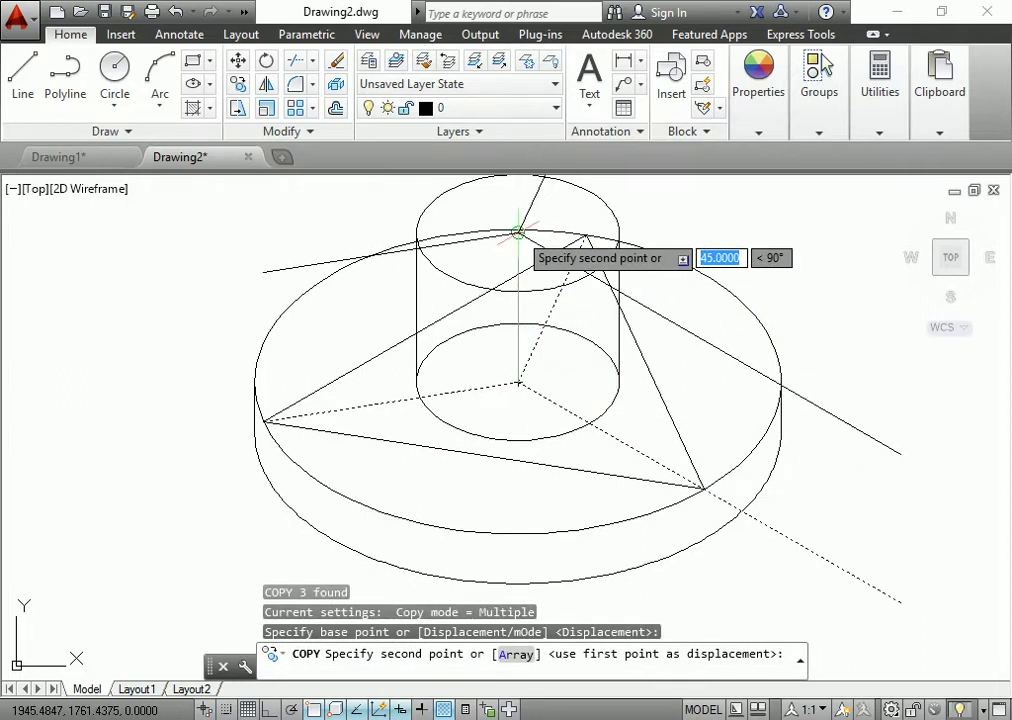
{"action": "left_click", "coordinate": [518, 234]}
{"action": "key", "text": "Escape"}
{"action": "scroll", "coordinate": [565, 283], "scroll_direction": "up", "scroll_amount": 4}
{"action": "scroll", "coordinate": [610, 290], "scroll_direction": "down", "scroll_amount": 2}
{"action": "scroll", "coordinate": [629, 299], "scroll_direction": "down", "scroll_amount": 3}
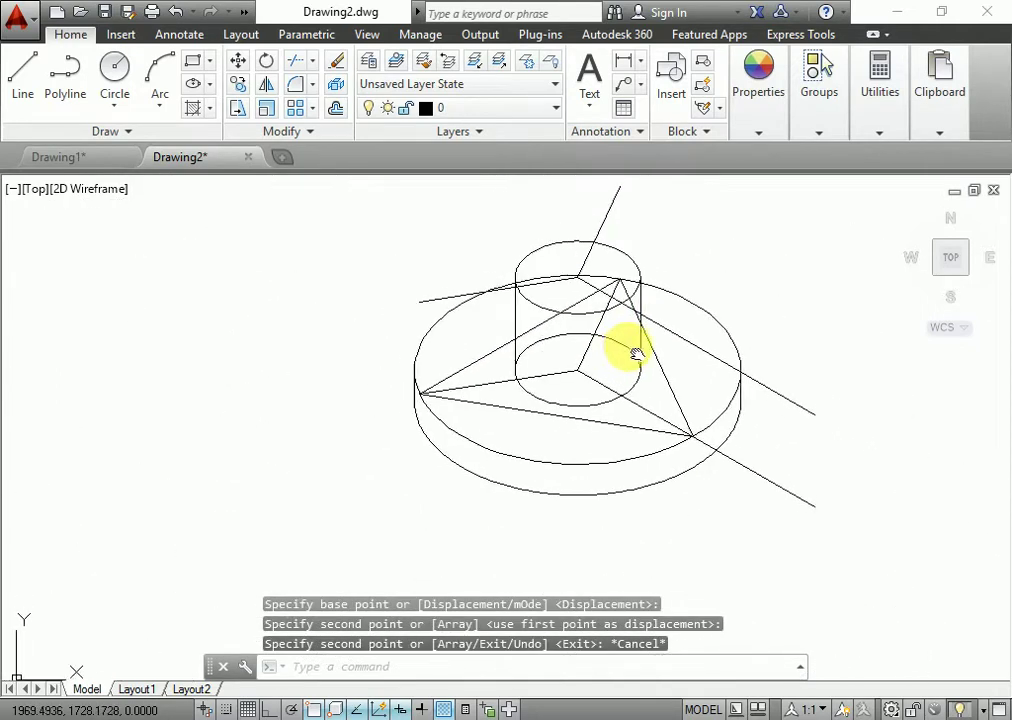
{"action": "scroll", "coordinate": [621, 350], "scroll_direction": "up", "scroll_amount": 2}
{"action": "scroll", "coordinate": [590, 290], "scroll_direction": "up", "scroll_amount": 4}
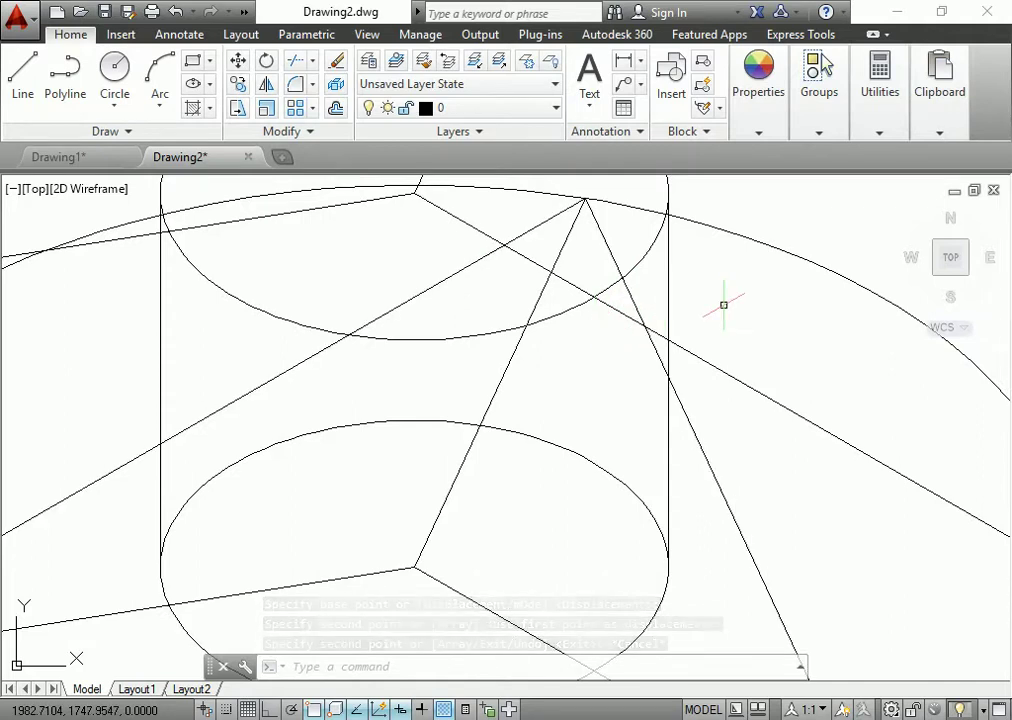
{"action": "scroll", "coordinate": [723, 304], "scroll_direction": "down", "scroll_amount": 2}
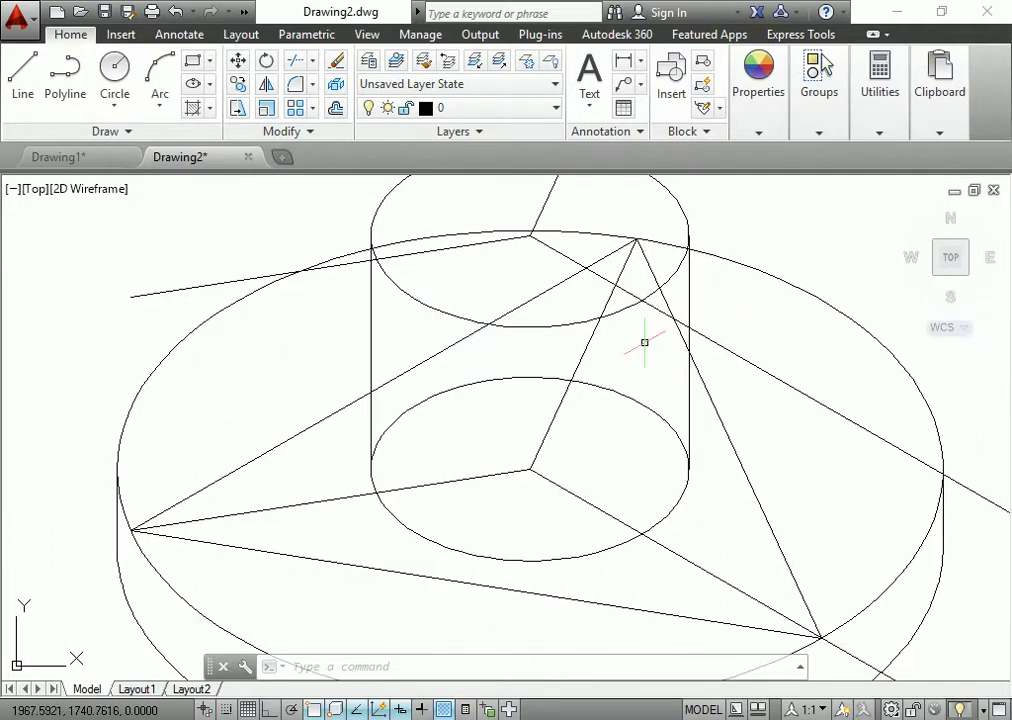
{"action": "key", "text": "alt+Tab"}
{"action": "key", "text": "alt+Tab"}
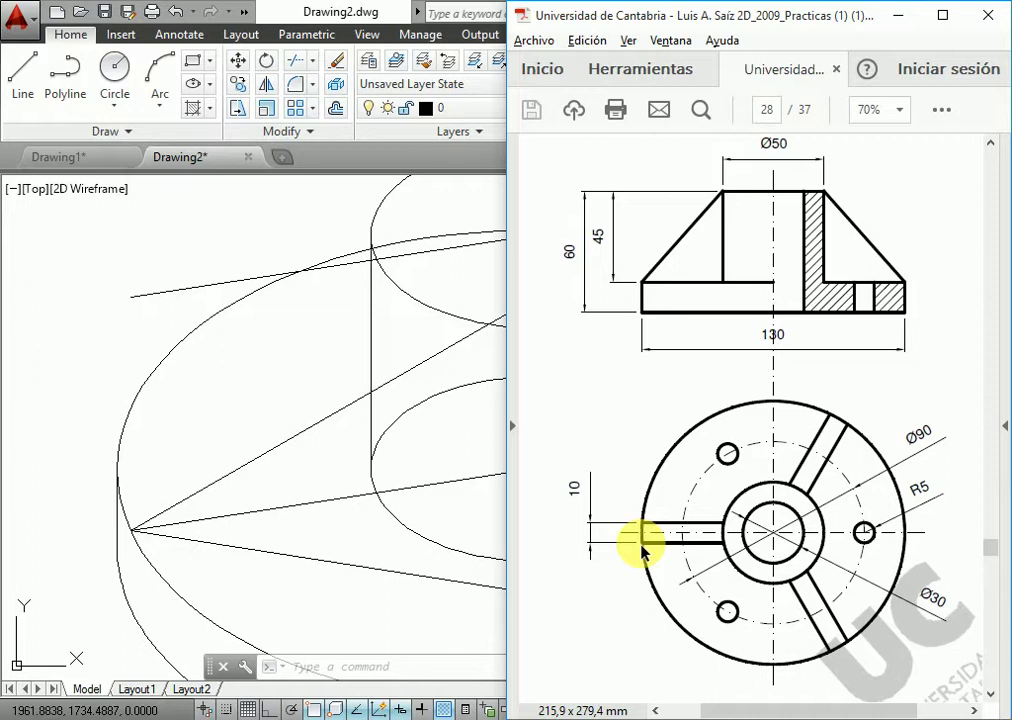
{"action": "left_click", "coordinate": [355, 452]}
- Draw 5-unit construction segments from the front rib's end on the rim, marking half the rib width
{"action": "key", "text": "Escape"}
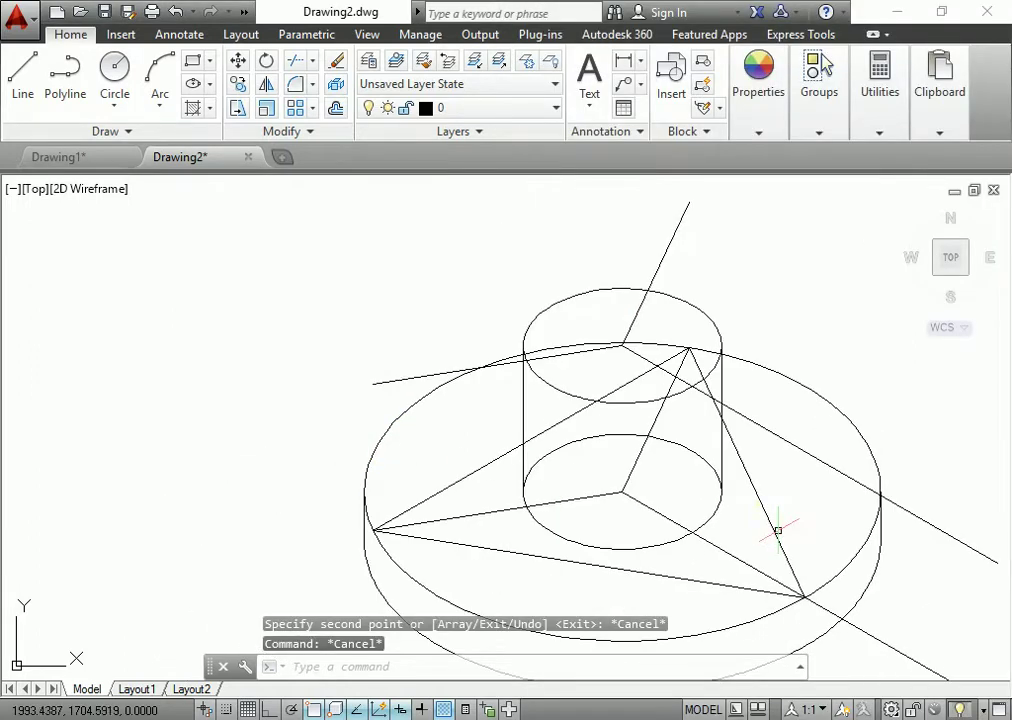
{"action": "middle_click_drag", "start_coordinate": [778, 530], "coordinate": [790, 474]}
{"action": "type", "text": "l"}
{"action": "key", "text": "Return"}
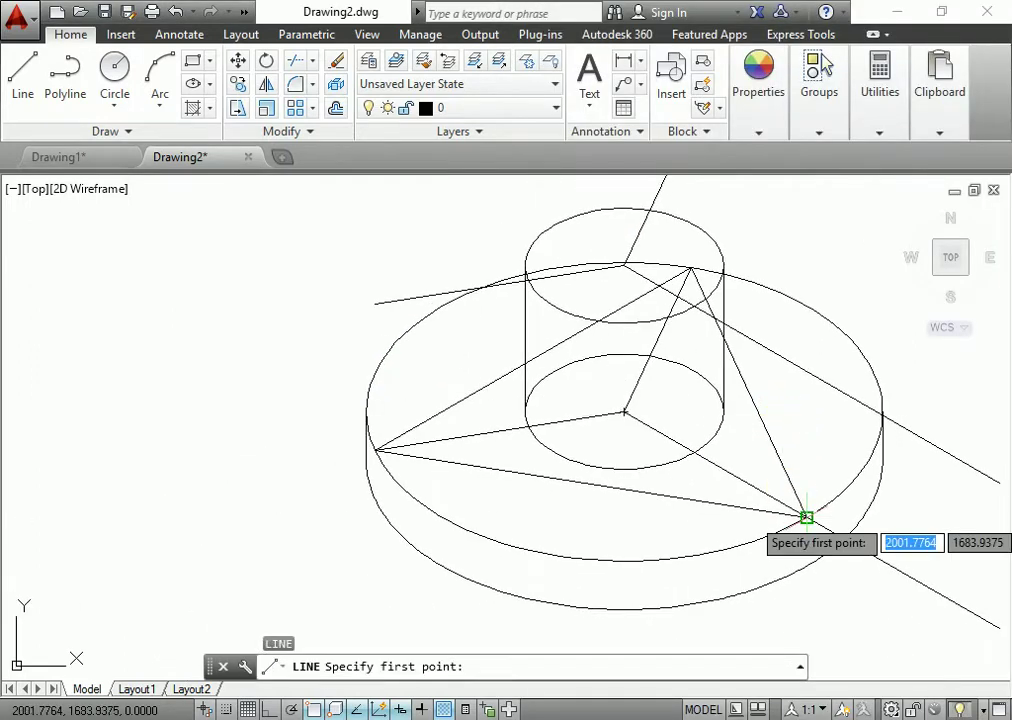
{"action": "left_click", "coordinate": [806, 516]}
{"action": "type", "text": "5"}
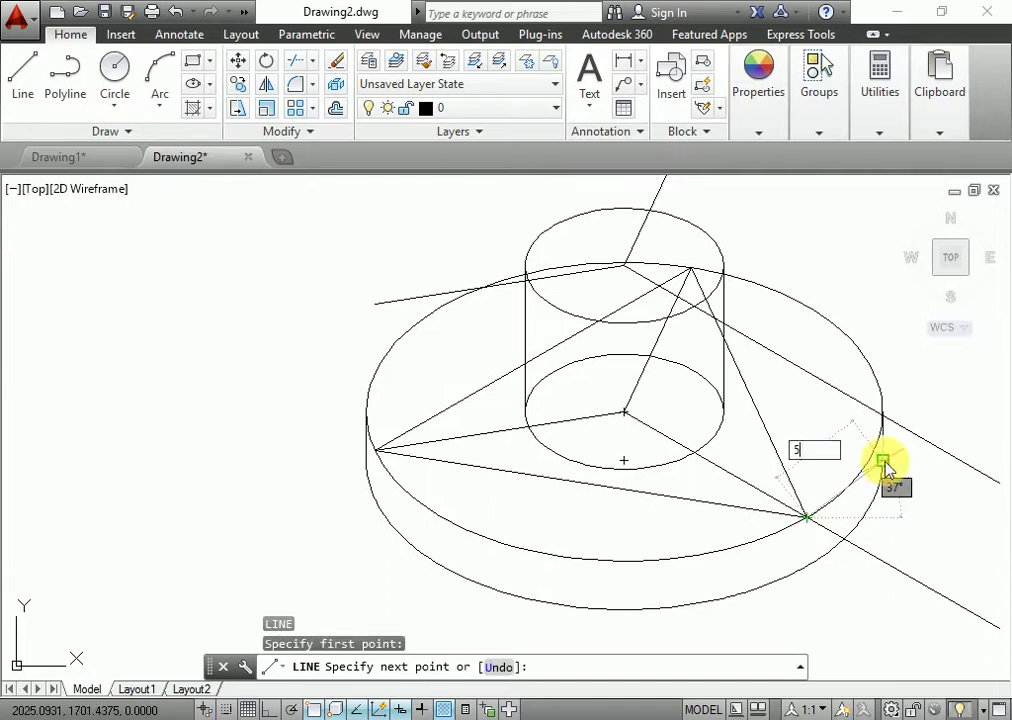
{"action": "key", "text": "Return"}
{"action": "key", "text": "F8"}
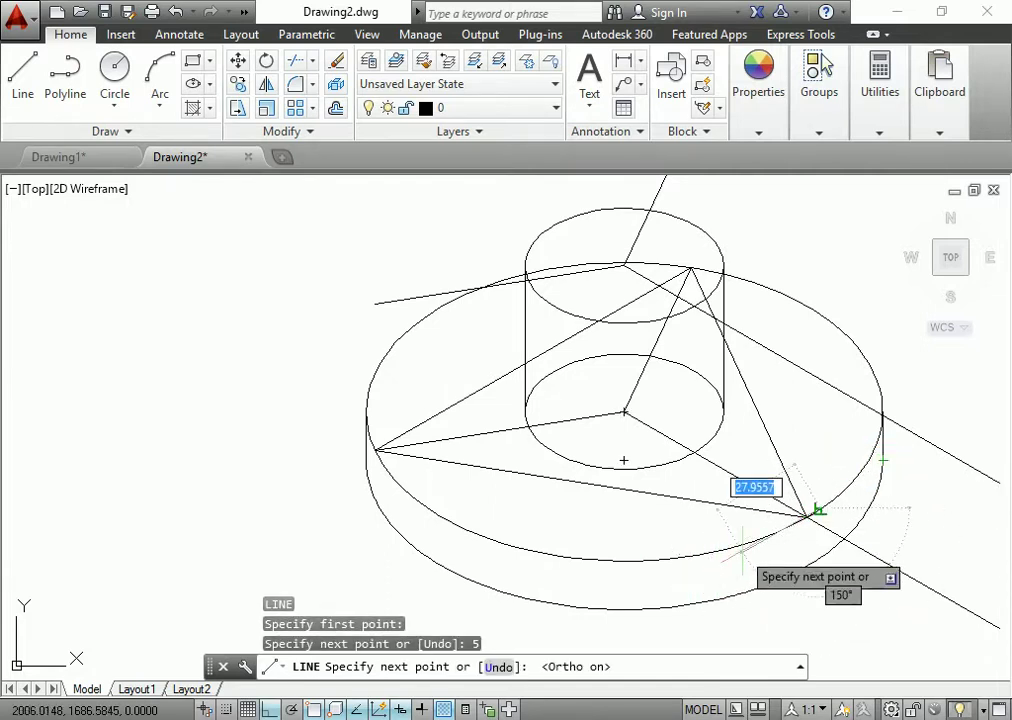
{"action": "key", "text": "ctrl+z"}
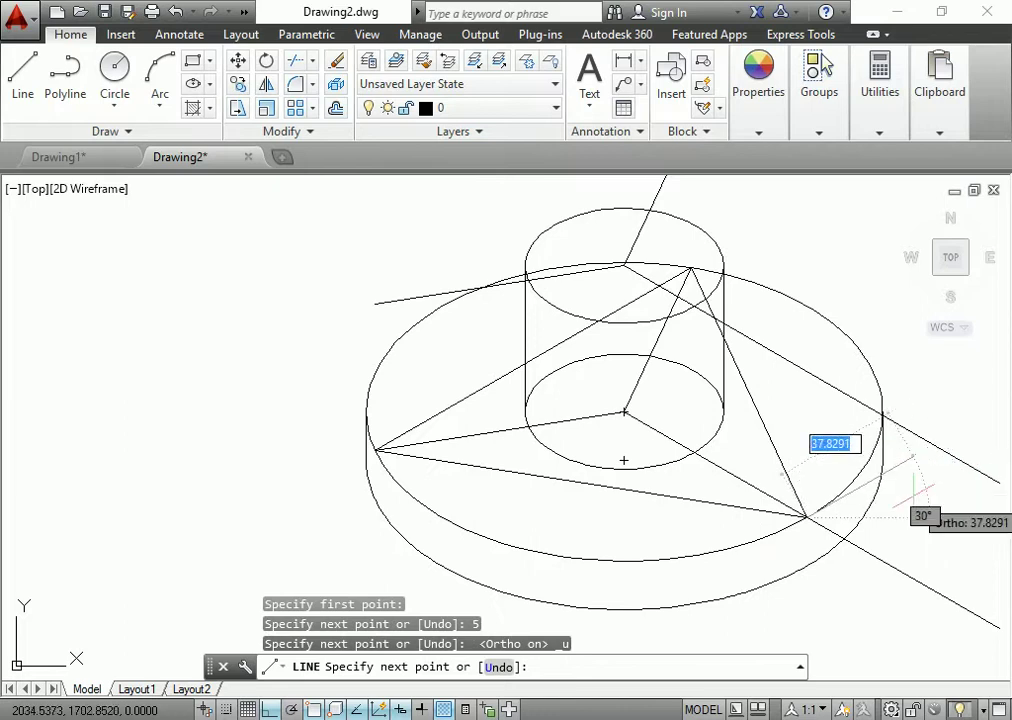
{"action": "middle_click_drag", "start_coordinate": [900, 465], "coordinate": [631, 480]}
{"action": "type", "text": "5"}
{"action": "key", "text": "Return"}
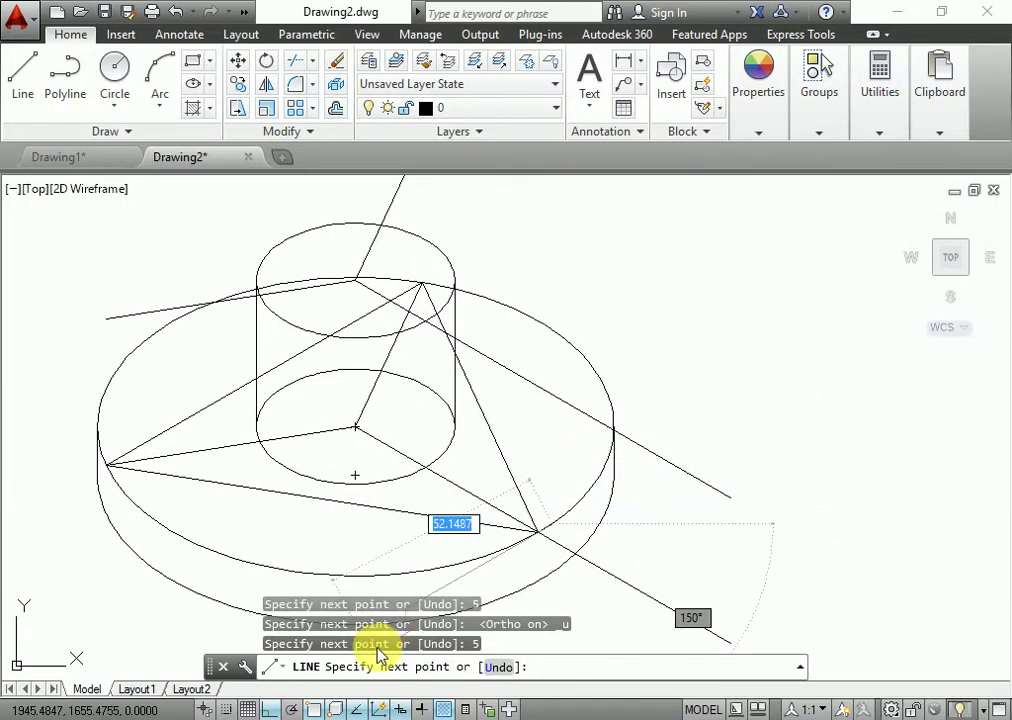
{"action": "middle_click_drag", "start_coordinate": [431, 592], "coordinate": [556, 447]}
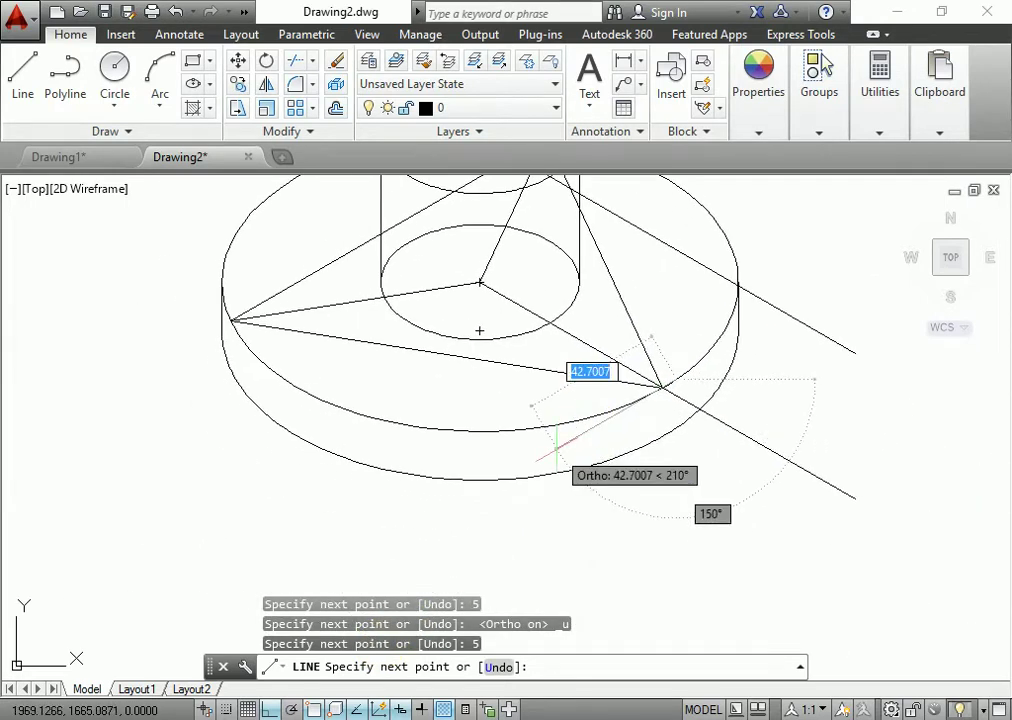
{"action": "type", "text": "5"}
{"action": "key", "text": "Return"}
{"action": "key", "text": "Escape"}
- Select the short new segment and begin moving it, then cancel the move
{"action": "scroll", "coordinate": [650, 400], "scroll_direction": "up", "scroll_amount": 4}
{"action": "mouse_move", "coordinate": [675, 375]}
{"action": "middle_mouse_down"}
{"action": "mouse_move", "coordinate": [515, 540]}
{"action": "mouse_move", "coordinate": [461, 580]}
{"action": "middle_mouse_up"}
{"action": "left_click", "coordinate": [625, 450]}
{"action": "middle_click_drag", "start_coordinate": [567, 528], "coordinate": [617, 488]}
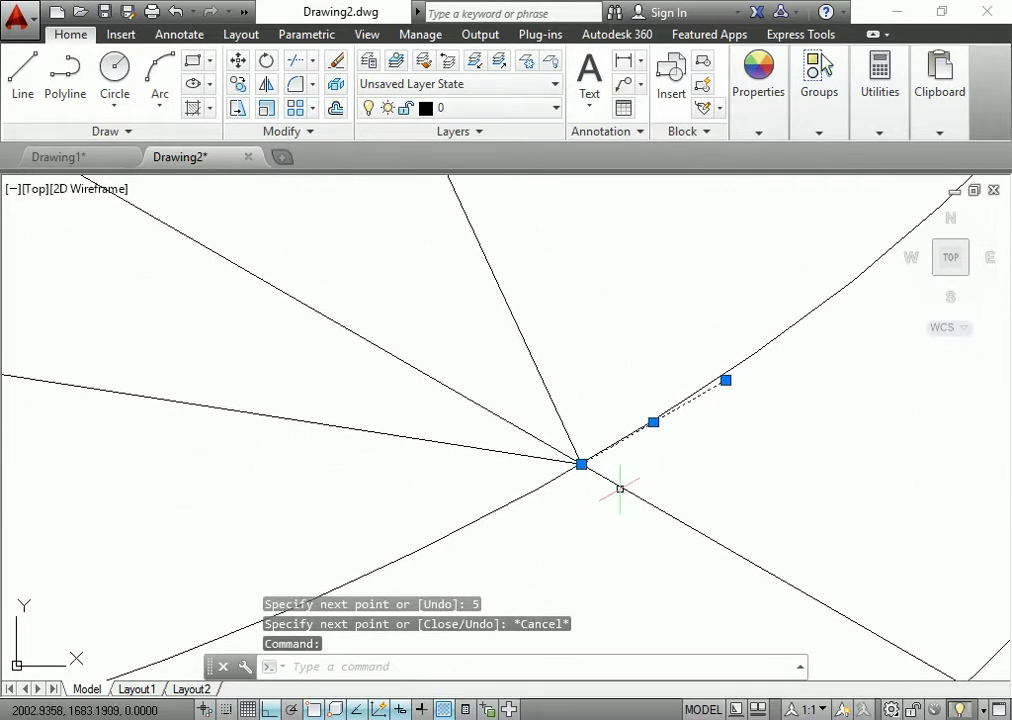
{"action": "key", "text": "Return"}
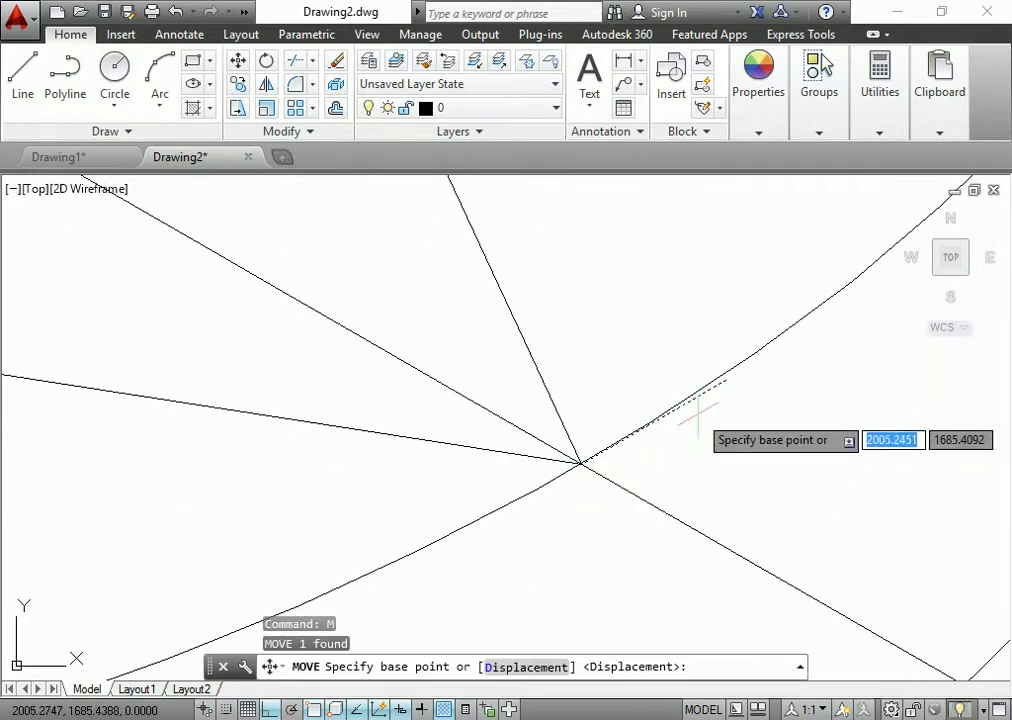
{"action": "left_click", "coordinate": [581, 464]}
{"action": "key", "text": "Escape"}
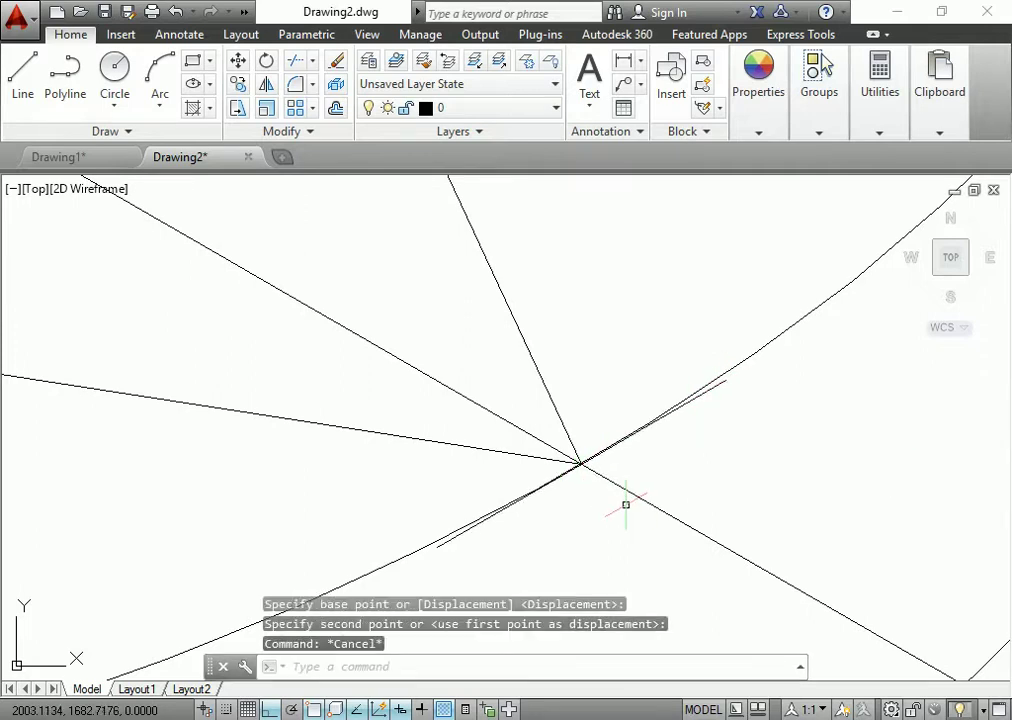
- Zoom to the rib's flange corner and select the hub-centre-to-rib-corner line
{"action": "middle_click_drag", "start_coordinate": [431, 621], "coordinate": [553, 549]}
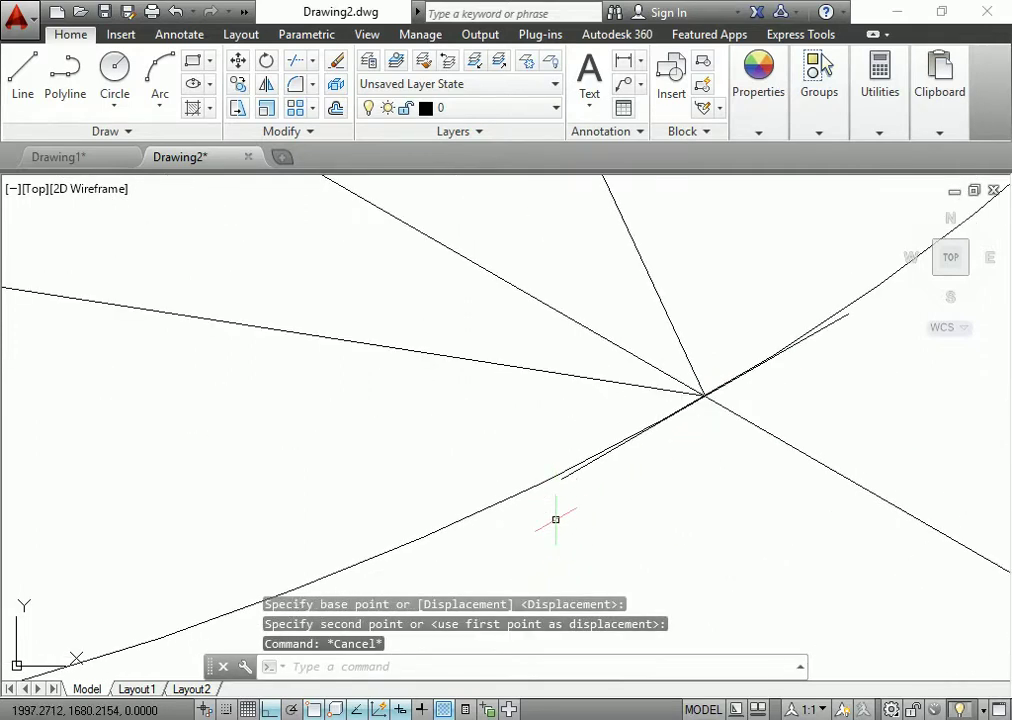
{"action": "scroll", "coordinate": [577, 543], "scroll_direction": "down", "scroll_amount": 2}
{"action": "middle_click_drag", "start_coordinate": [578, 542], "coordinate": [610, 508]}
{"action": "scroll", "coordinate": [628, 526], "scroll_direction": "down", "scroll_amount": 2}
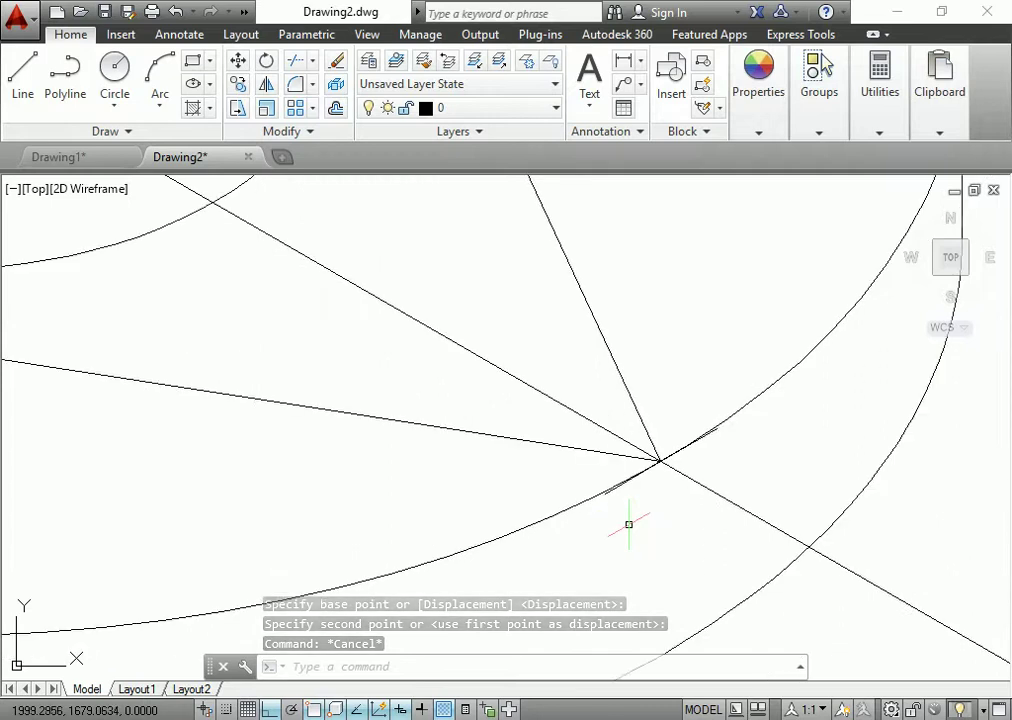
{"action": "scroll", "coordinate": [629, 524], "scroll_direction": "up", "scroll_amount": 4}
{"action": "scroll", "coordinate": [629, 524], "scroll_direction": "down", "scroll_amount": 4}
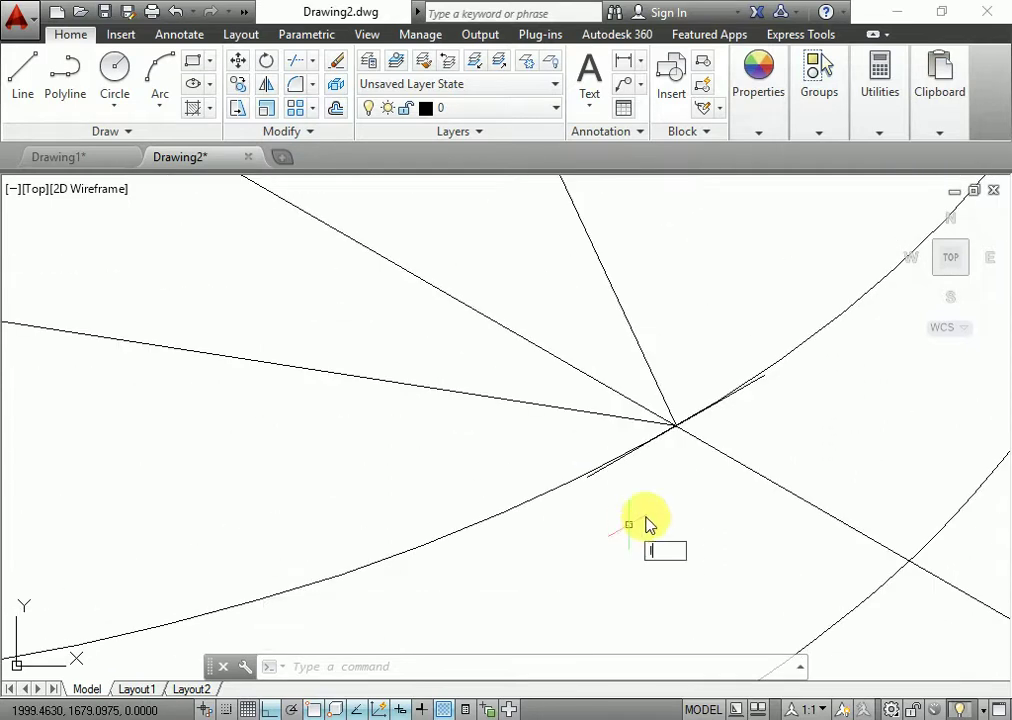
{"action": "left_click", "coordinate": [725, 453]}
{"action": "scroll", "coordinate": [727, 453], "scroll_direction": "down", "scroll_amount": 3}
- Copy the hub-centre rib line 5 units to each side, outlining the 10-unit rib edges
{"action": "middle_click_drag", "start_coordinate": [811, 422], "coordinate": [727, 451]}
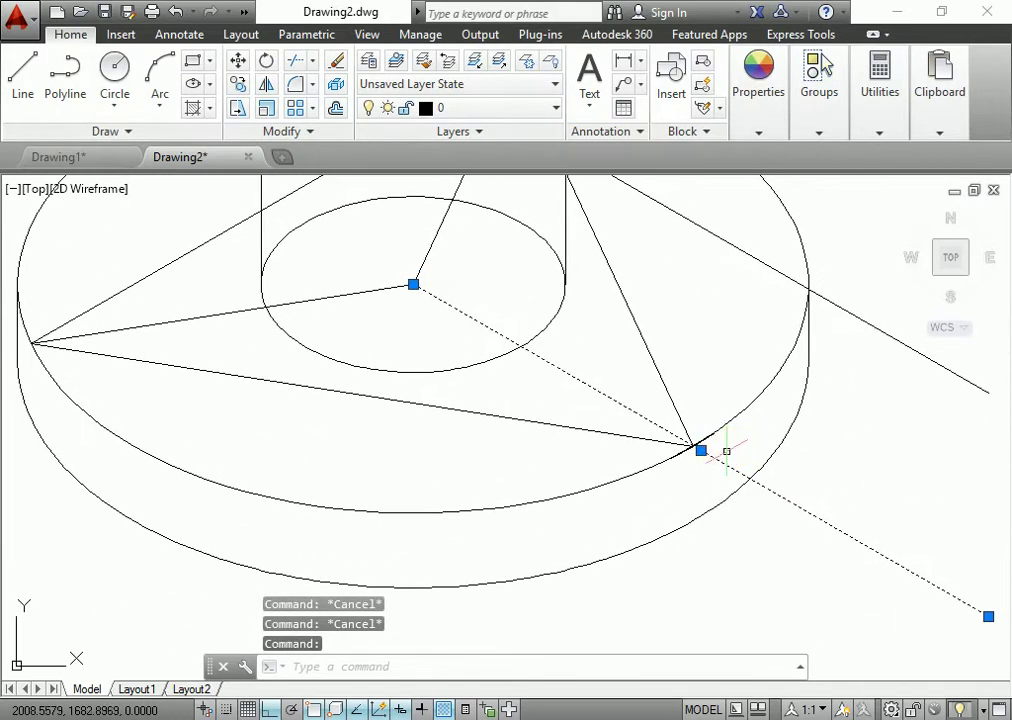
{"action": "type", "text": "cp"}
{"action": "key", "text": "Return"}
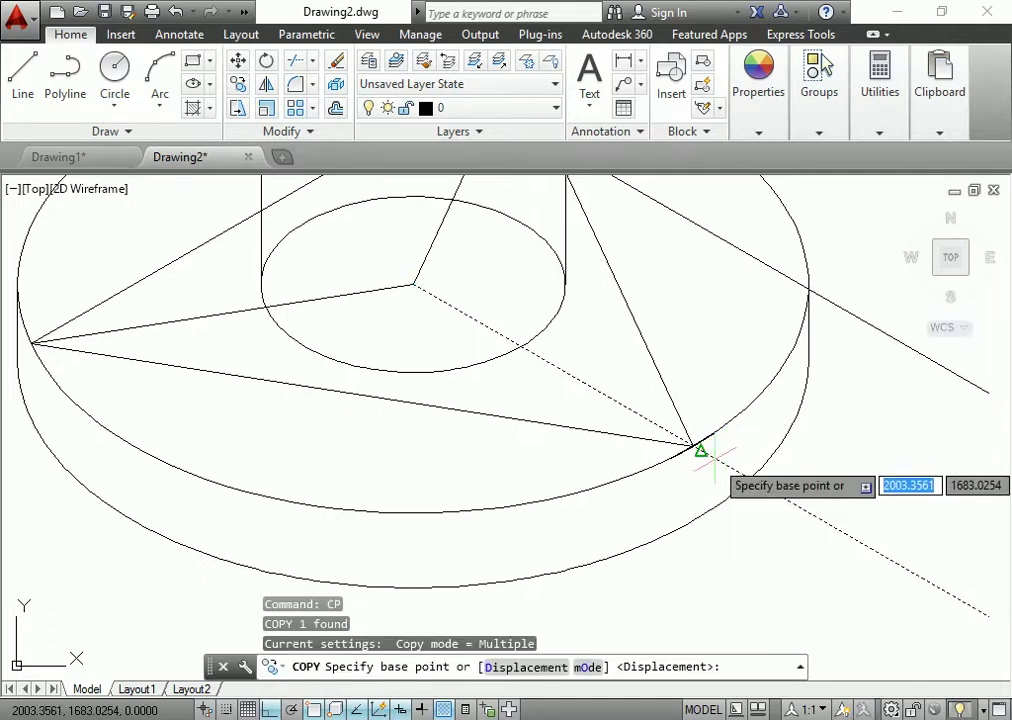
{"action": "scroll", "coordinate": [690, 430], "scroll_direction": "up", "scroll_amount": 3}
{"action": "left_click", "coordinate": [678, 416]}
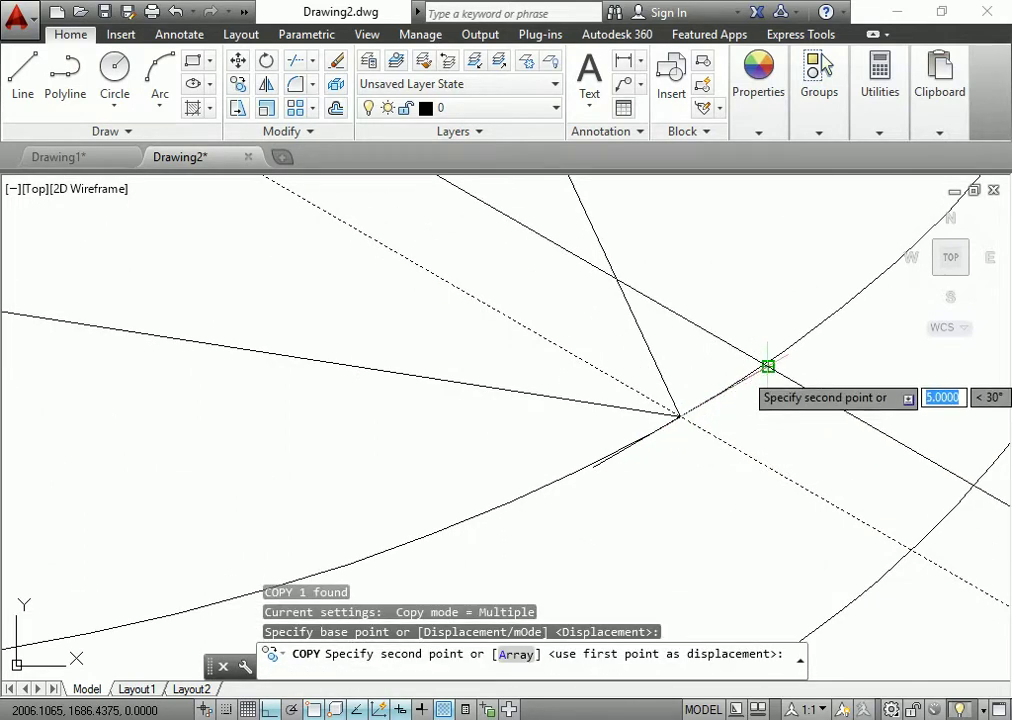
{"action": "left_click", "coordinate": [768, 364]}
{"action": "scroll", "coordinate": [593, 467], "scroll_direction": "down", "scroll_amount": 3}
{"action": "left_click", "coordinate": [666, 515]}
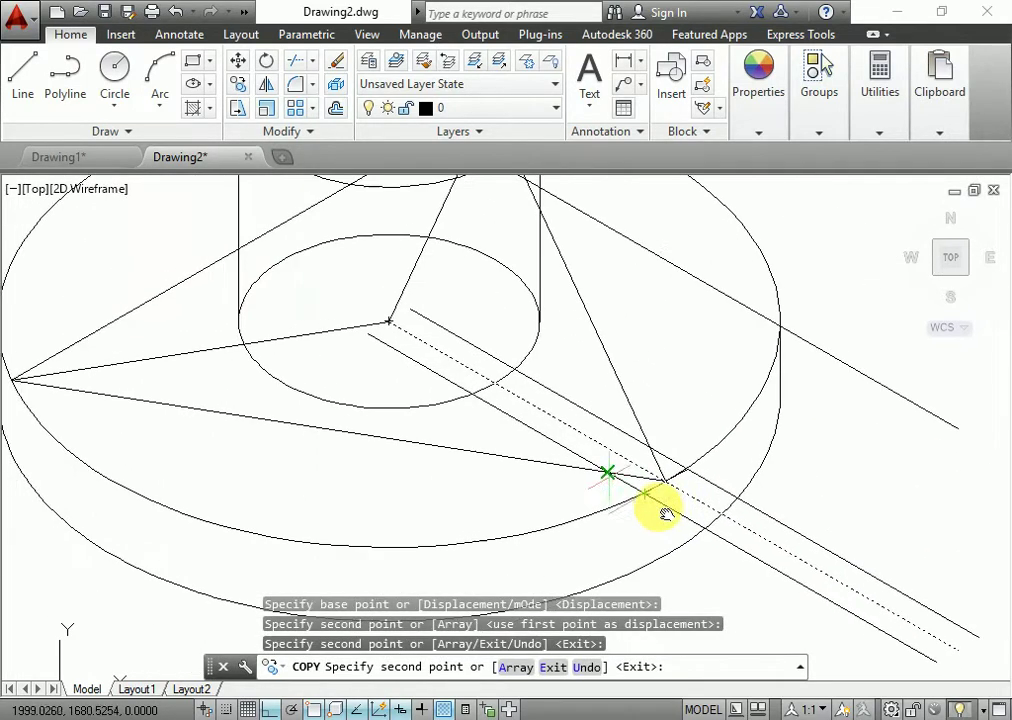
{"action": "key", "text": "Escape"}
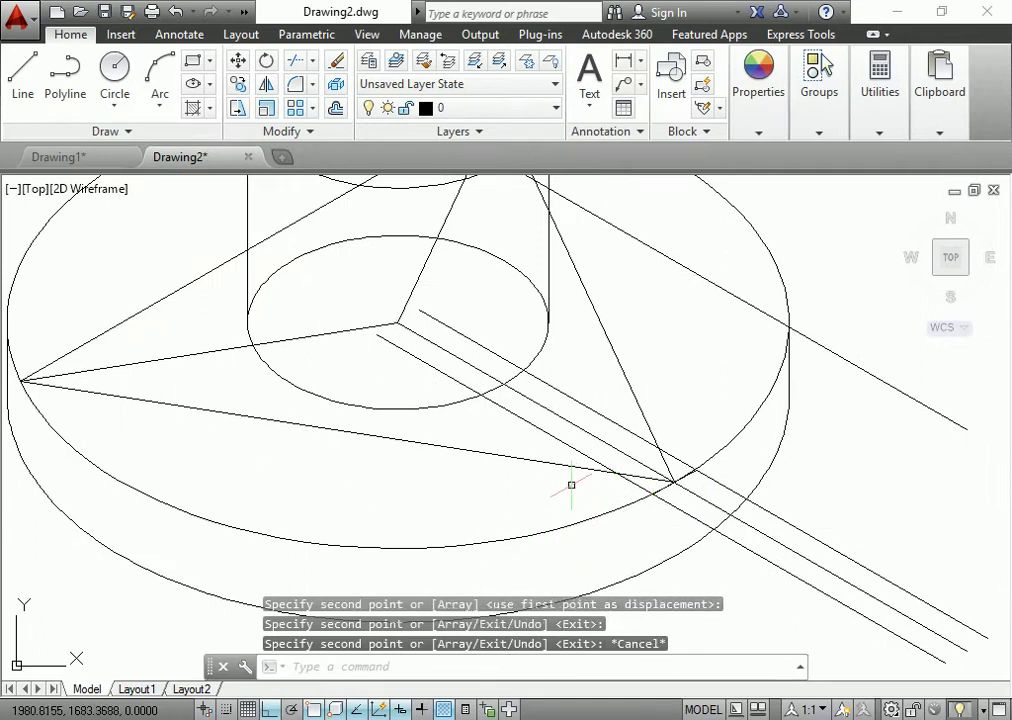
{"action": "middle_click_drag", "start_coordinate": [553, 429], "coordinate": [517, 438]}
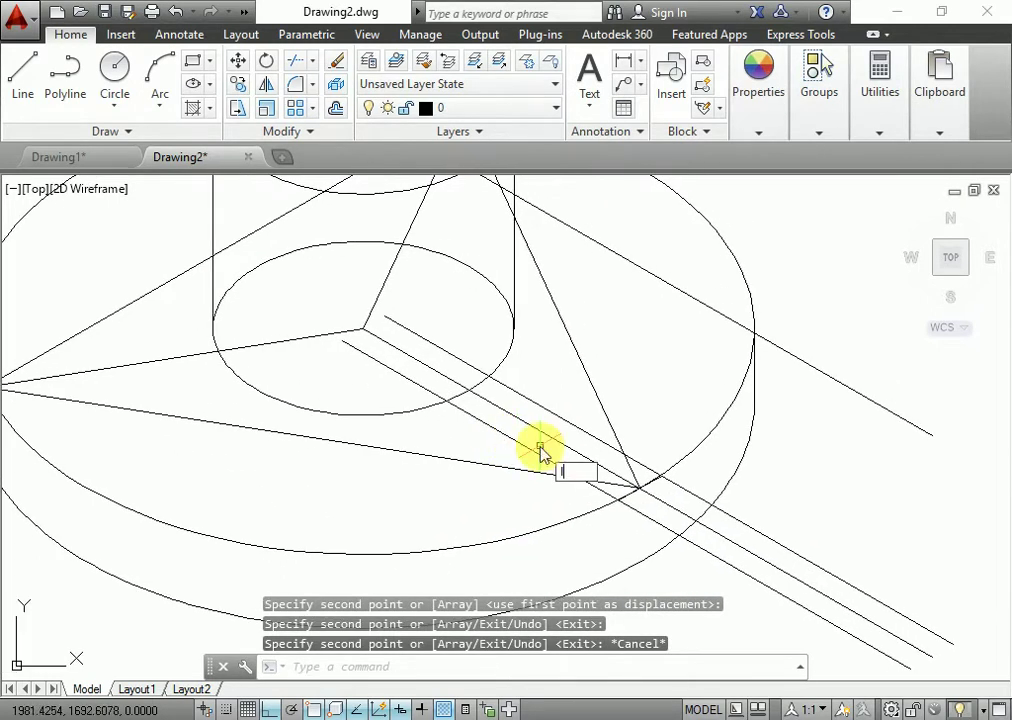
{"action": "key", "text": "l"}
{"action": "key", "text": "Return"}
- Draw two vertical lines rising up the hub wall from the rib's base points
{"action": "left_click", "coordinate": [468, 309]}
{"action": "scroll", "coordinate": [468, 325], "scroll_direction": "up", "scroll_amount": 2}
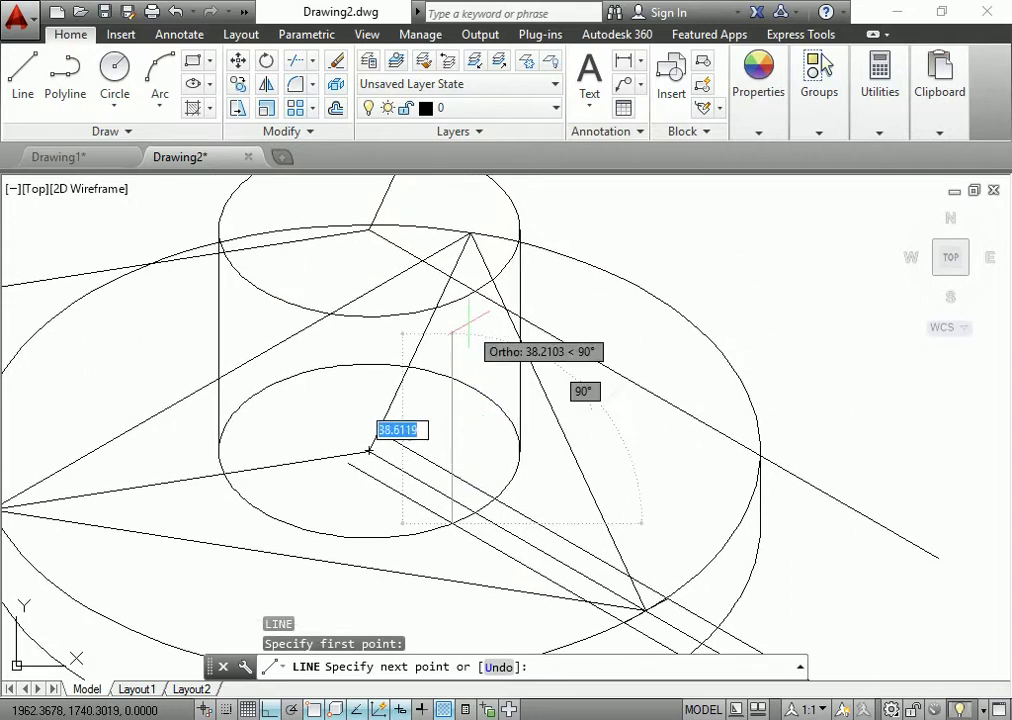
{"action": "scroll", "coordinate": [452, 276], "scroll_direction": "up", "scroll_amount": 2}
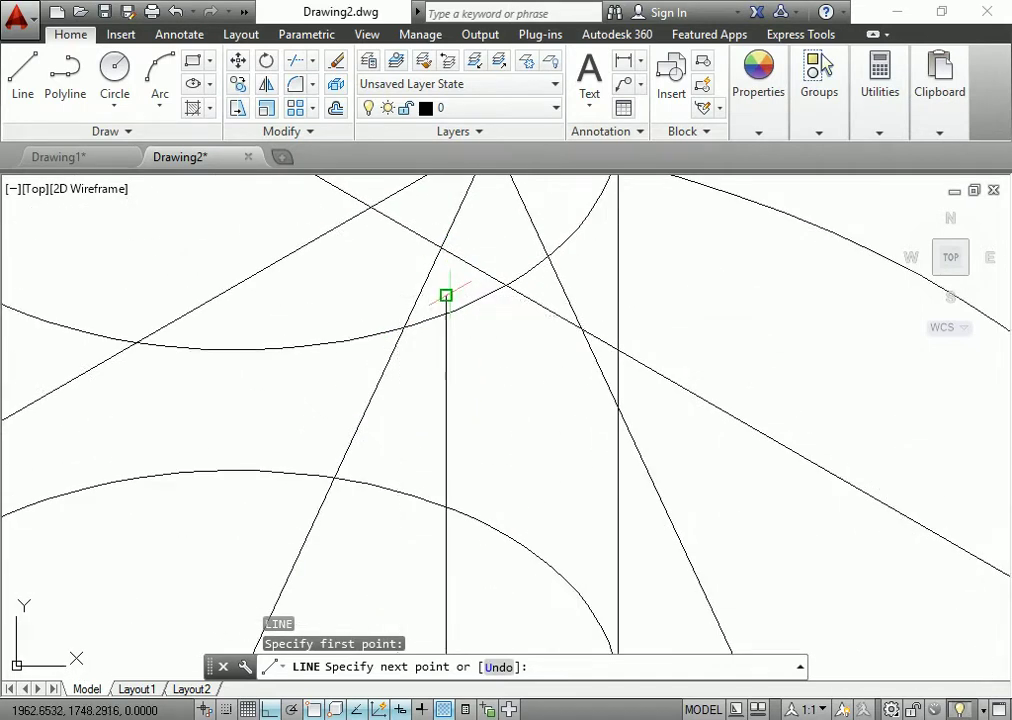
{"action": "key", "text": "Escape"}
{"action": "scroll", "coordinate": [480, 350], "scroll_direction": "down", "scroll_amount": 3}
{"action": "scroll", "coordinate": [520, 390], "scroll_direction": "down", "scroll_amount": 1}
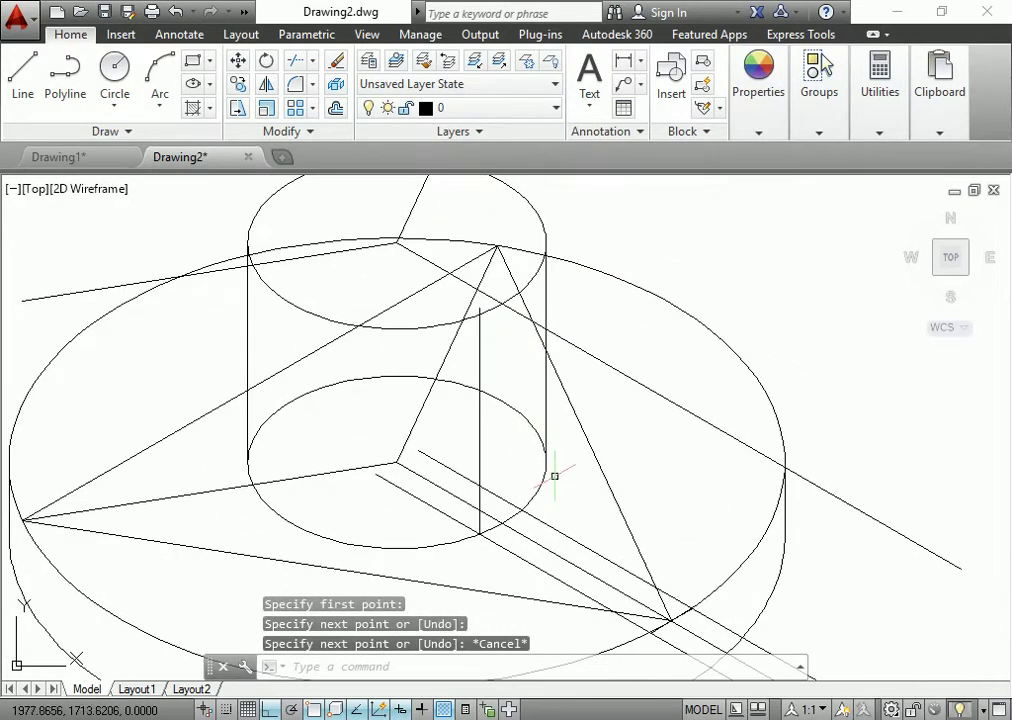
{"action": "key", "text": "l"}
{"action": "key", "text": "Return"}
{"action": "left_click", "coordinate": [521, 507]}
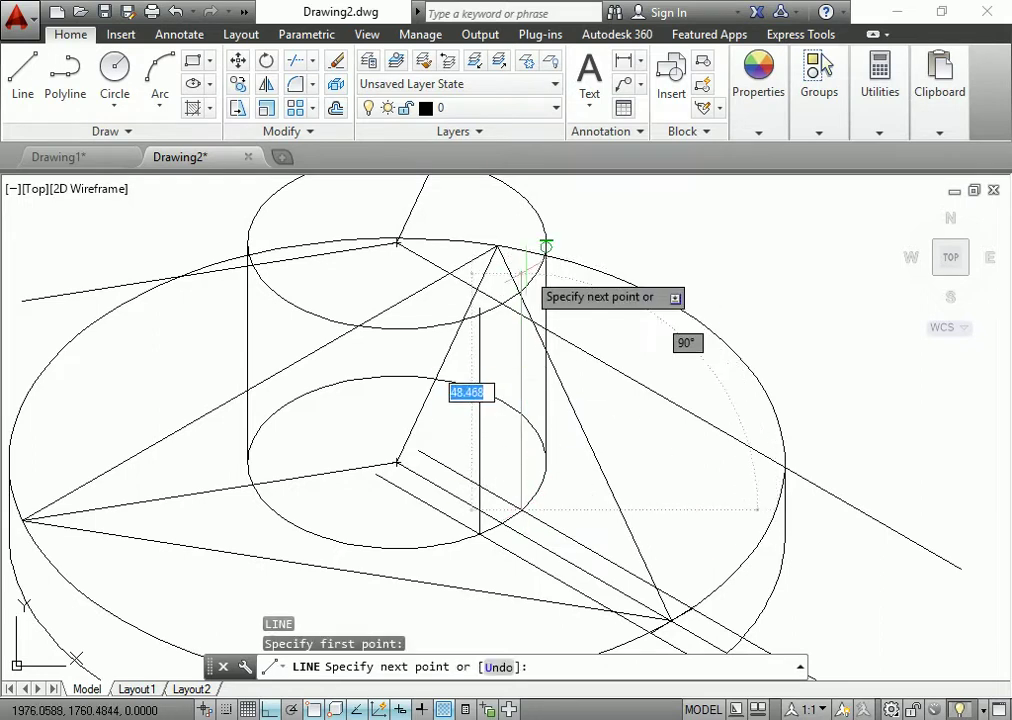
{"action": "scroll", "coordinate": [545, 245], "scroll_direction": "up", "scroll_amount": 2}
{"action": "key", "text": "Escape"}
{"action": "scroll", "coordinate": [542, 425], "scroll_direction": "down", "scroll_amount": 2}
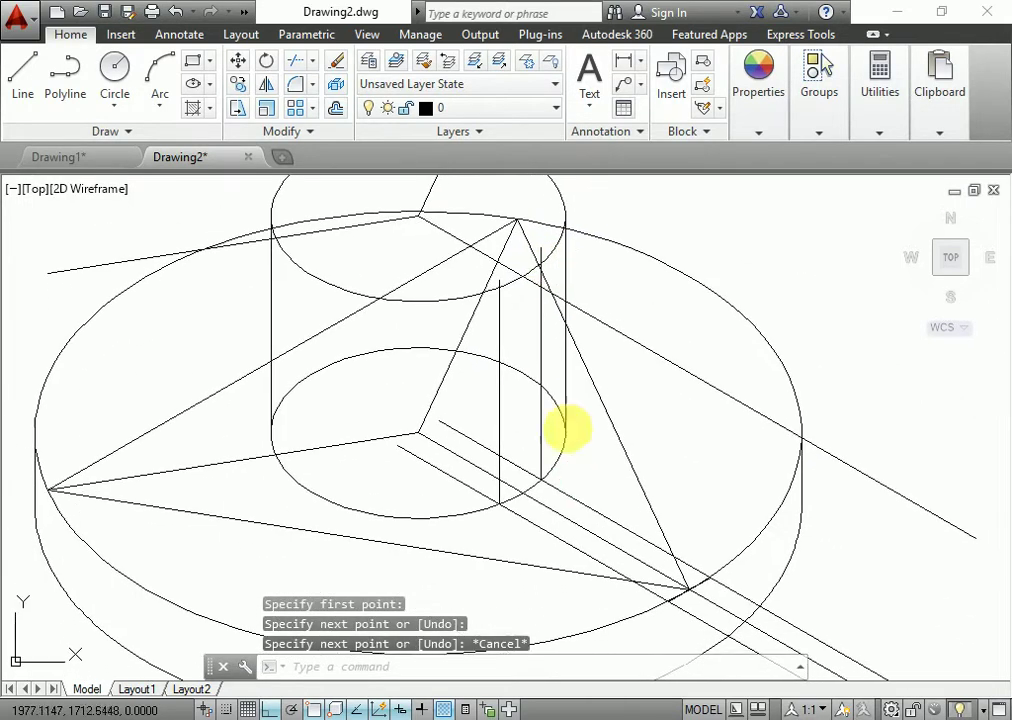
- Draw a line from the rib corner on the flange up to the hub wall
{"action": "middle_click_drag", "start_coordinate": [567, 428], "coordinate": [563, 355]}
{"action": "key", "text": "l"}
{"action": "key", "text": "Return"}
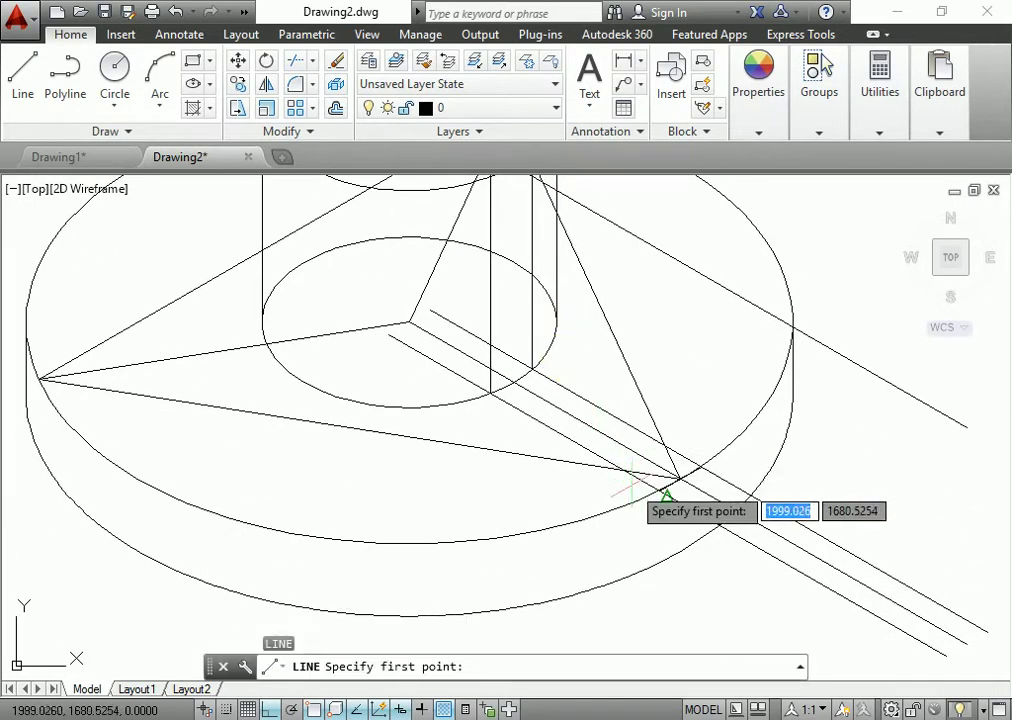
{"action": "scroll", "coordinate": [667, 492], "scroll_direction": "up", "scroll_amount": 3}
{"action": "scroll", "coordinate": [790, 560], "scroll_direction": "up", "scroll_amount": 2}
{"action": "left_click", "coordinate": [797, 533]}
{"action": "scroll", "coordinate": [700, 480], "scroll_direction": "down", "scroll_amount": 5}
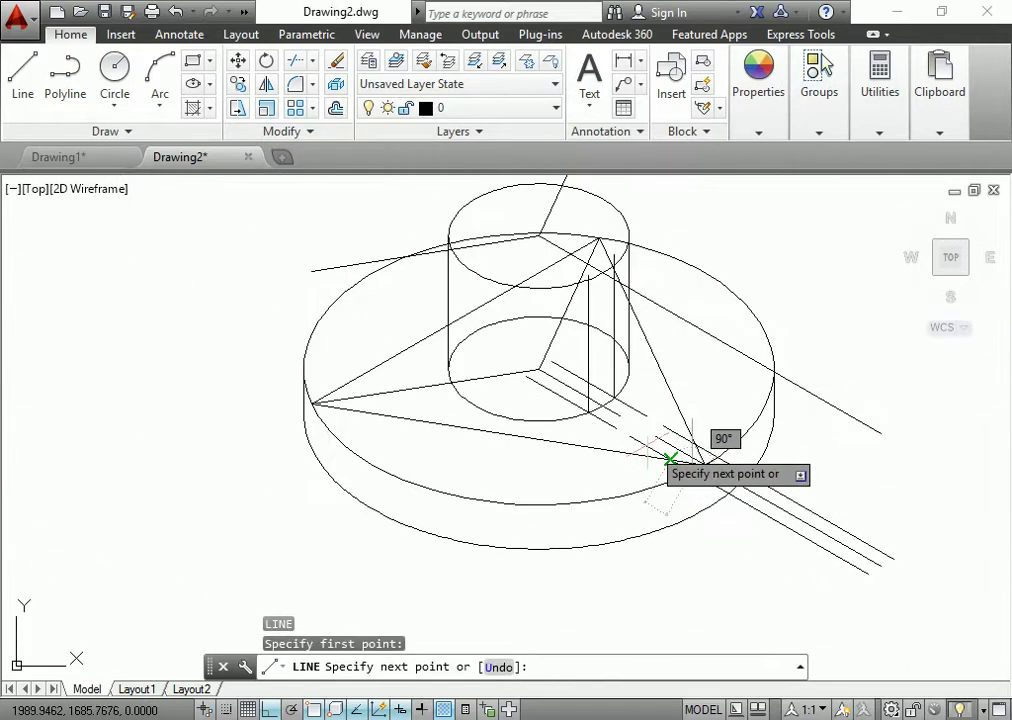
{"action": "scroll", "coordinate": [594, 271], "scroll_direction": "up", "scroll_amount": 2}
{"action": "scroll", "coordinate": [557, 263], "scroll_direction": "up", "scroll_amount": 2}
{"action": "left_click", "coordinate": [557, 263]}
{"action": "scroll", "coordinate": [660, 456], "scroll_direction": "down", "scroll_amount": 2}
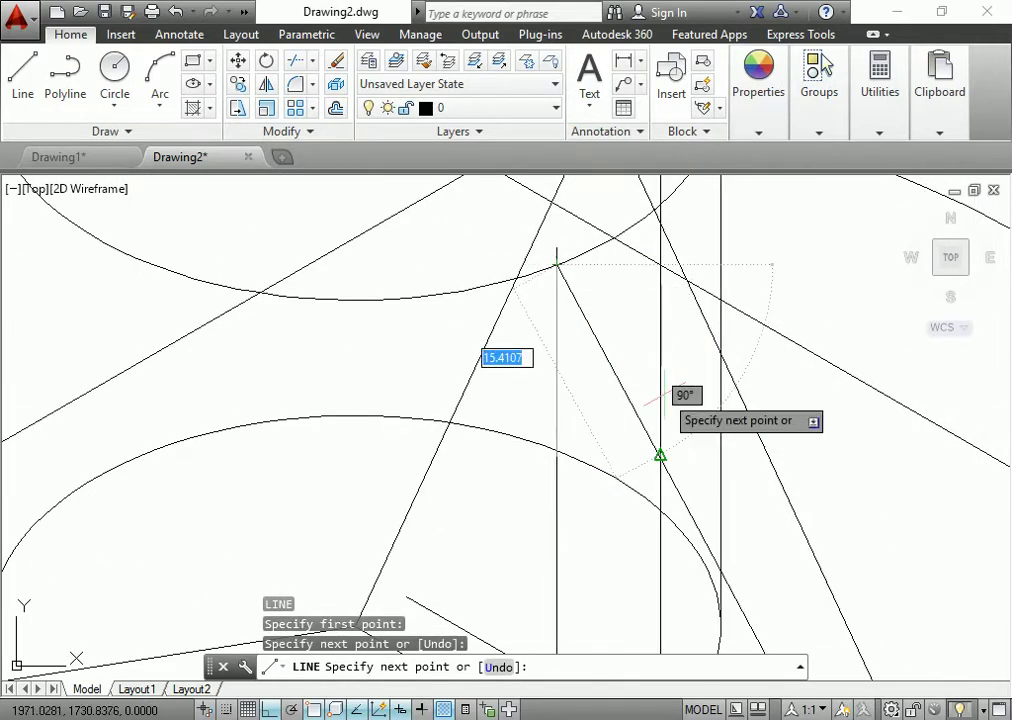
{"action": "key", "text": "Escape"}
{"action": "scroll", "coordinate": [731, 462], "scroll_direction": "down", "scroll_amount": 4}
{"action": "scroll", "coordinate": [717, 475], "scroll_direction": "up", "scroll_amount": 4}
{"action": "scroll", "coordinate": [535, 447], "scroll_direction": "up", "scroll_amount": 2}
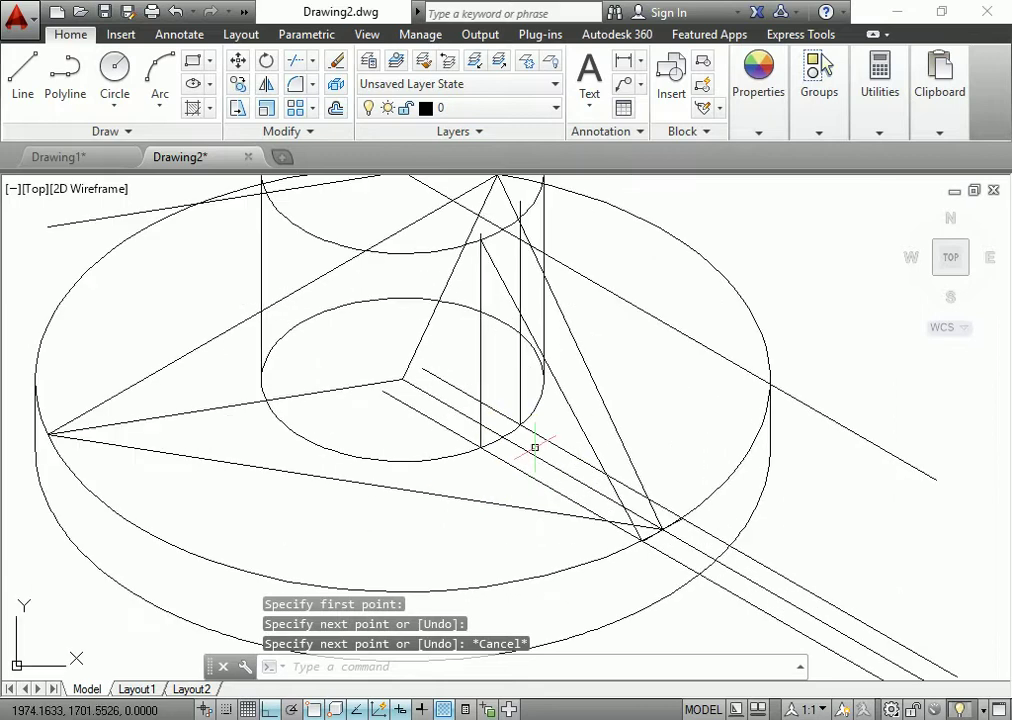
{"action": "middle_click_drag", "start_coordinate": [540, 455], "coordinate": [524, 458]}
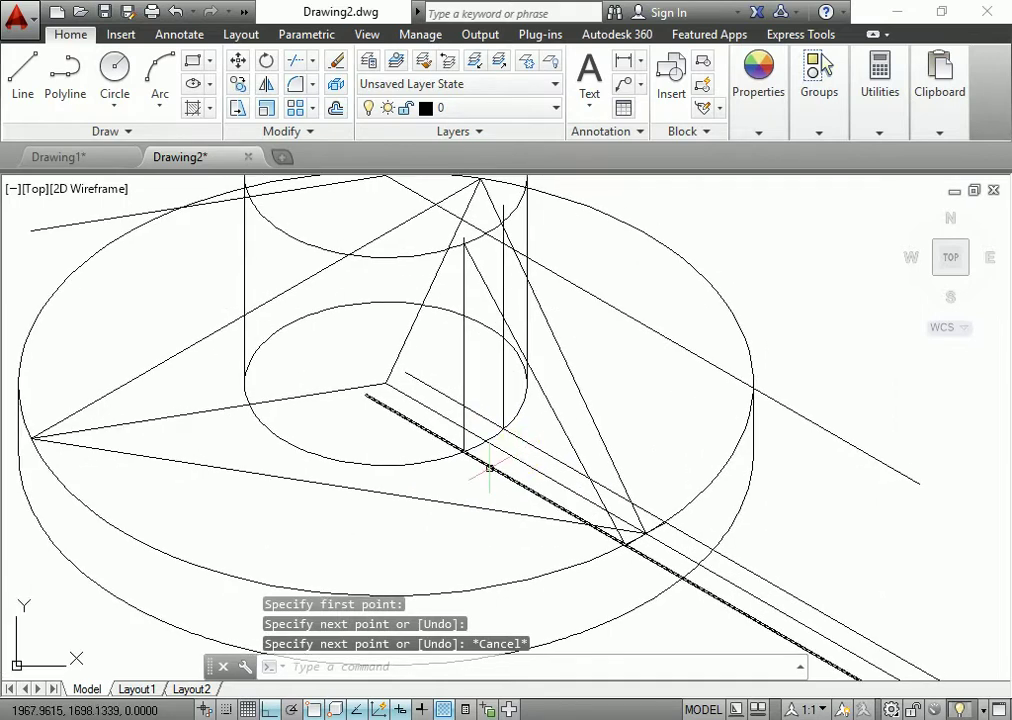
- Delete the extra copied line and the triangular construction outline
{"action": "left_click", "coordinate": [437, 434]}
{"action": "key", "text": "Delete"}
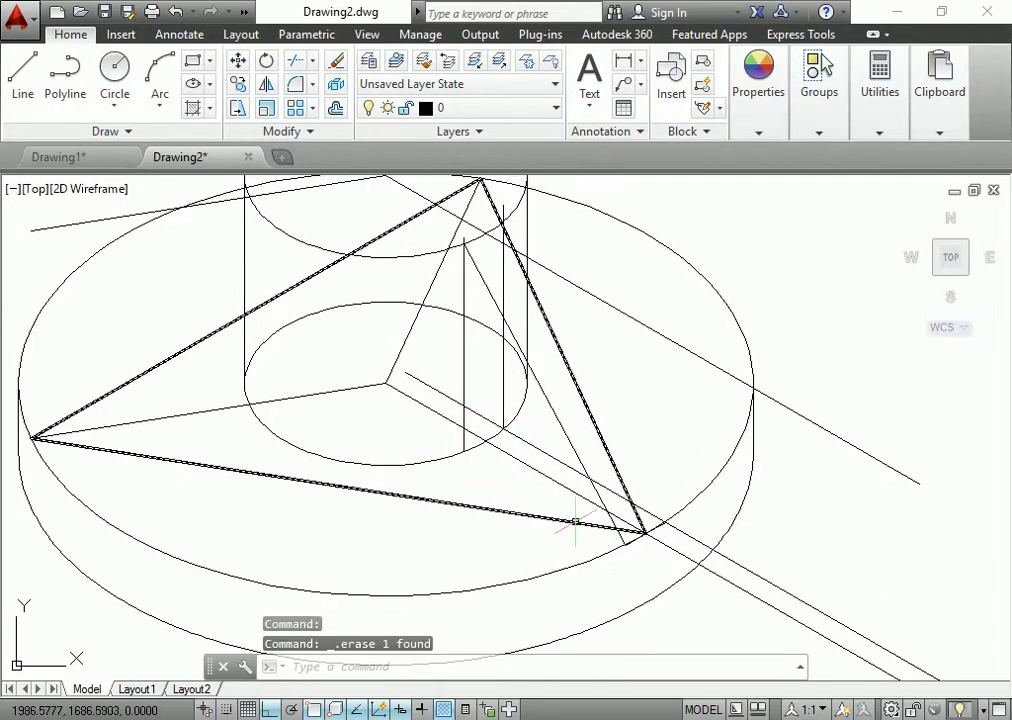
{"action": "left_click", "coordinate": [574, 521]}
{"action": "key", "text": "Delete"}
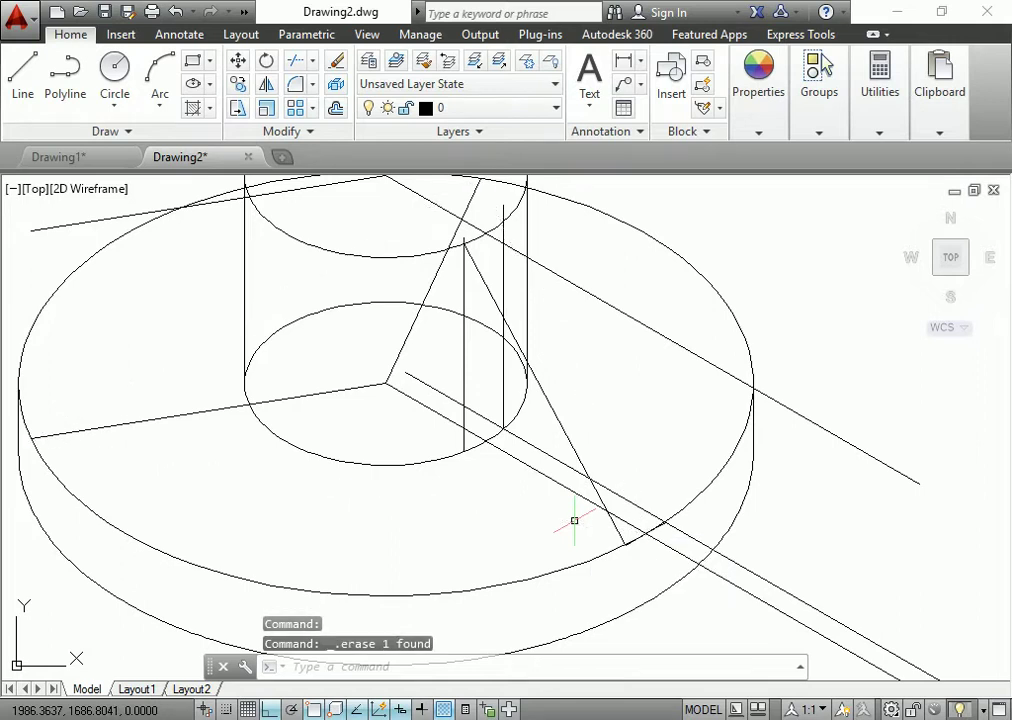
- Draw a rib edge line from the flange edge corner up to the hub's bottom edge
{"action": "type", "text": "l"}
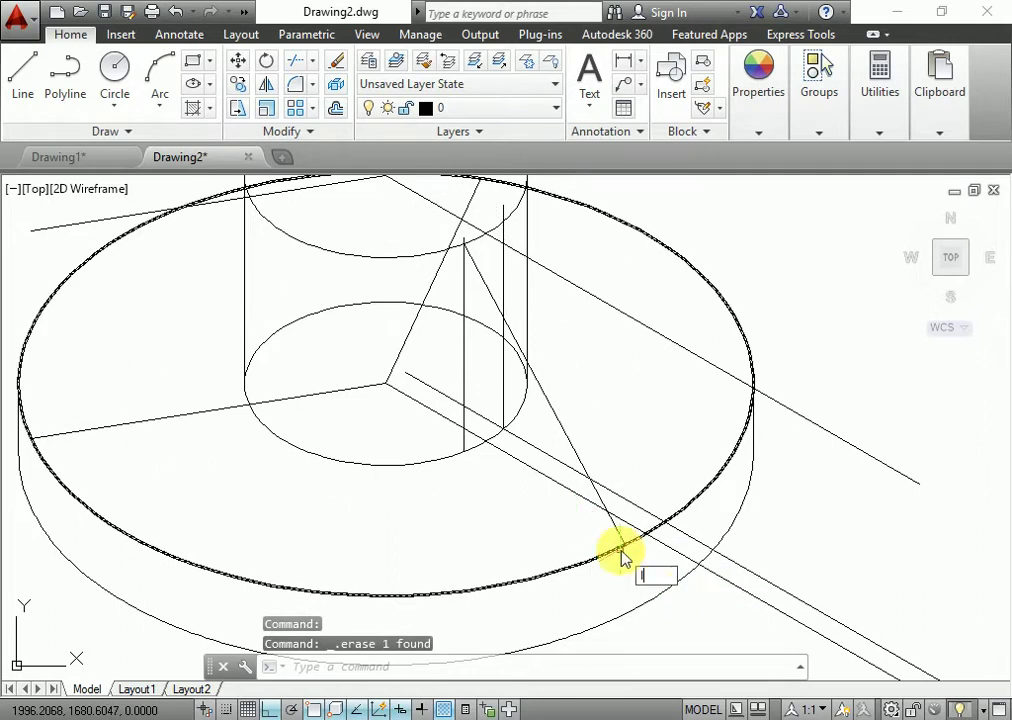
{"action": "key", "text": "Return"}
{"action": "scroll", "coordinate": [625, 545], "scroll_direction": "up", "scroll_amount": 2}
{"action": "scroll", "coordinate": [616, 510], "scroll_direction": "up", "scroll_amount": 1}
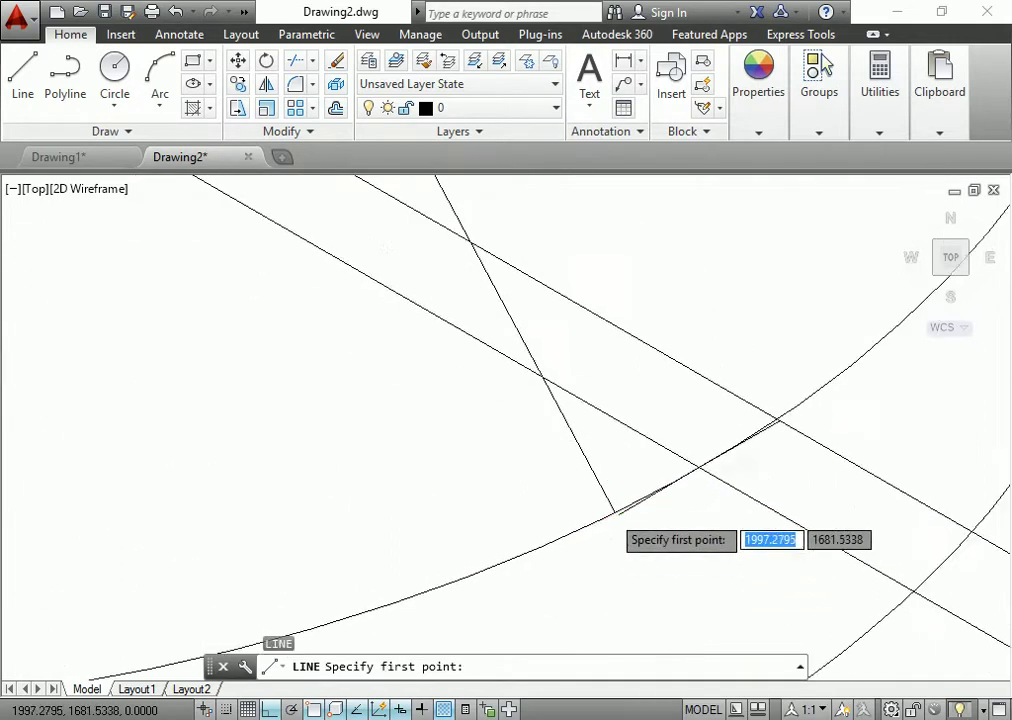
{"action": "scroll", "coordinate": [616, 509], "scroll_direction": "up", "scroll_amount": 1}
{"action": "left_click", "coordinate": [616, 510]}
{"action": "scroll", "coordinate": [545, 505], "scroll_direction": "down", "scroll_amount": 1}
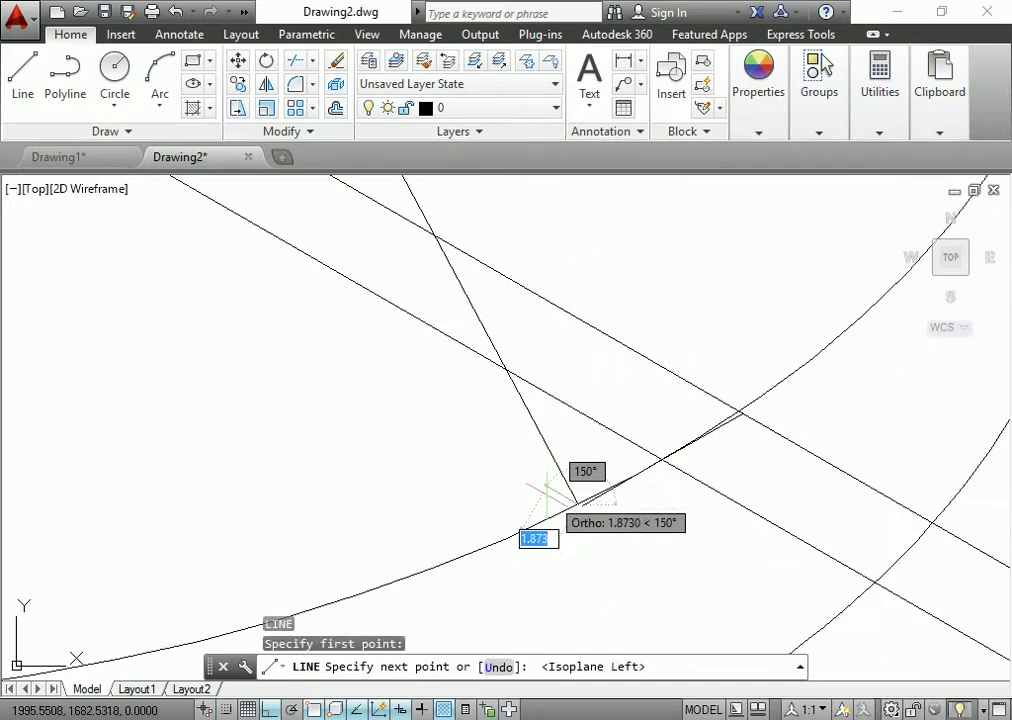
{"action": "middle_click_drag", "start_coordinate": [545, 505], "coordinate": [680, 518]}
{"action": "scroll", "coordinate": [670, 515], "scroll_direction": "down", "scroll_amount": 3}
{"action": "left_click", "coordinate": [474, 389]}
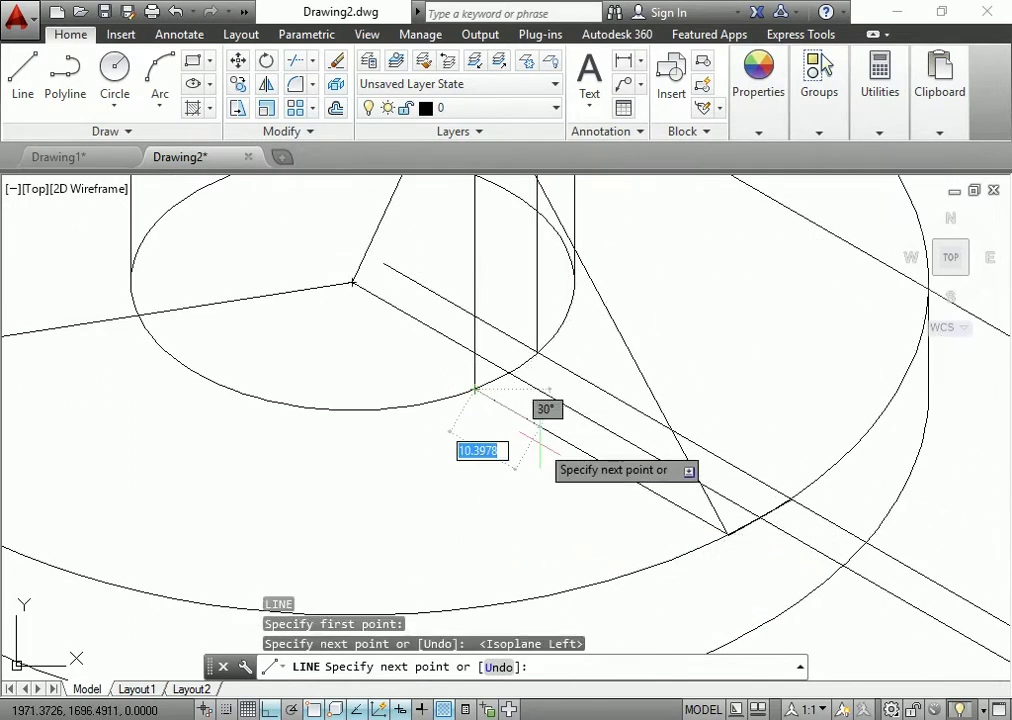
{"action": "key", "text": "Return"}
{"action": "scroll", "coordinate": [718, 534], "scroll_direction": "up", "scroll_amount": 2}
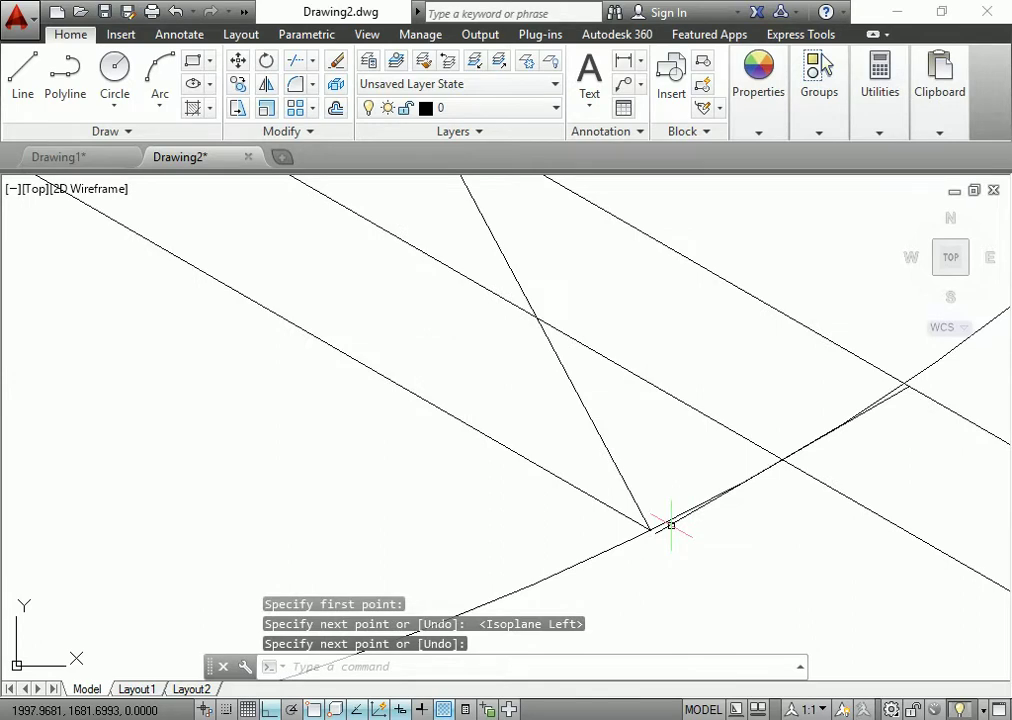
{"action": "key", "text": "Return"}
- Delete the stray line near the flange edge
{"action": "left_click", "coordinate": [671, 525]}
{"action": "key", "text": "Delete"}
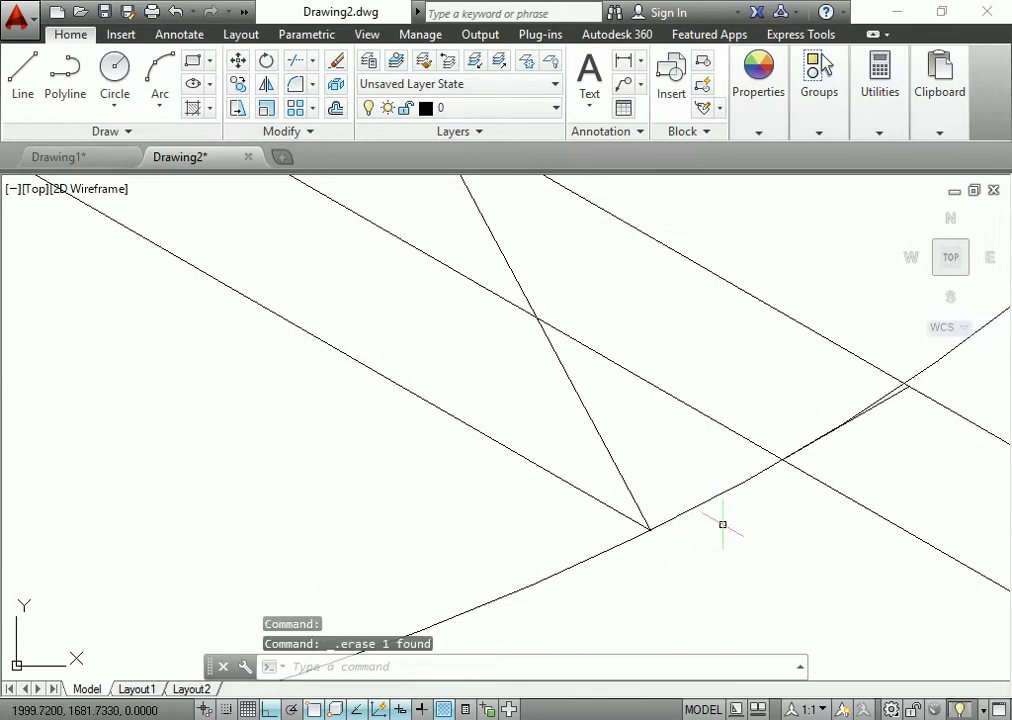
{"action": "scroll", "coordinate": [721, 527], "scroll_direction": "down", "scroll_amount": 2}
{"action": "scroll", "coordinate": [741, 520], "scroll_direction": "down", "scroll_amount": 2}
{"action": "scroll", "coordinate": [576, 548], "scroll_direction": "up", "scroll_amount": 2}
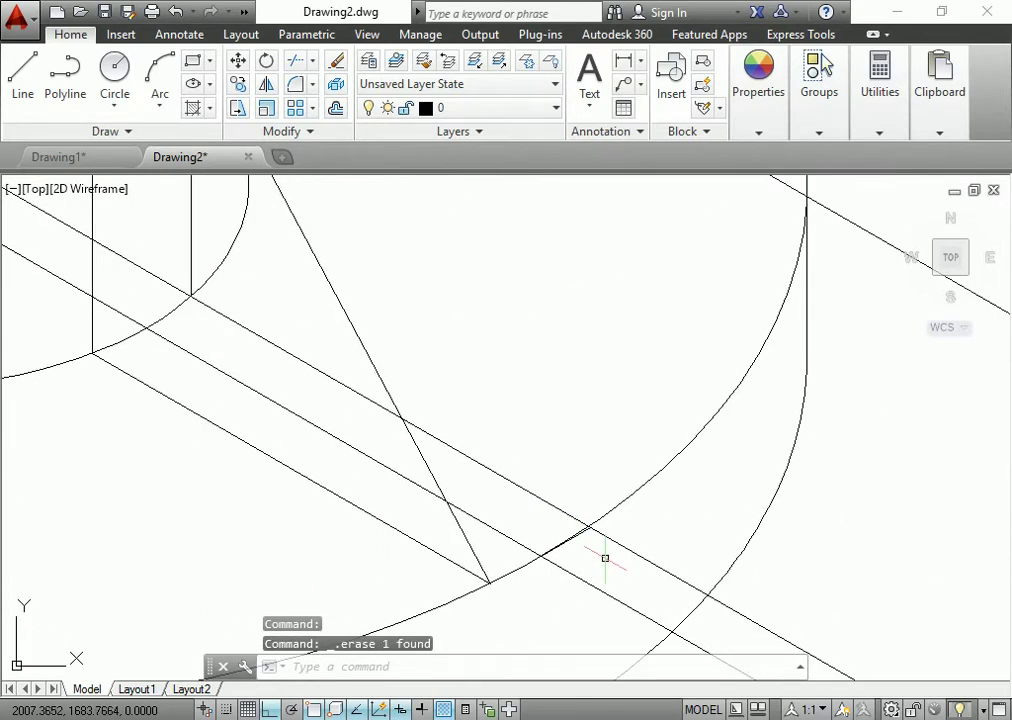
- Draw a line from the lower rib point to the hub's tall edge
{"action": "type", "text": "l"}
{"action": "key", "text": "Return"}
{"action": "scroll", "coordinate": [588, 531], "scroll_direction": "up", "scroll_amount": 2}
{"action": "left_click", "coordinate": [585, 532]}
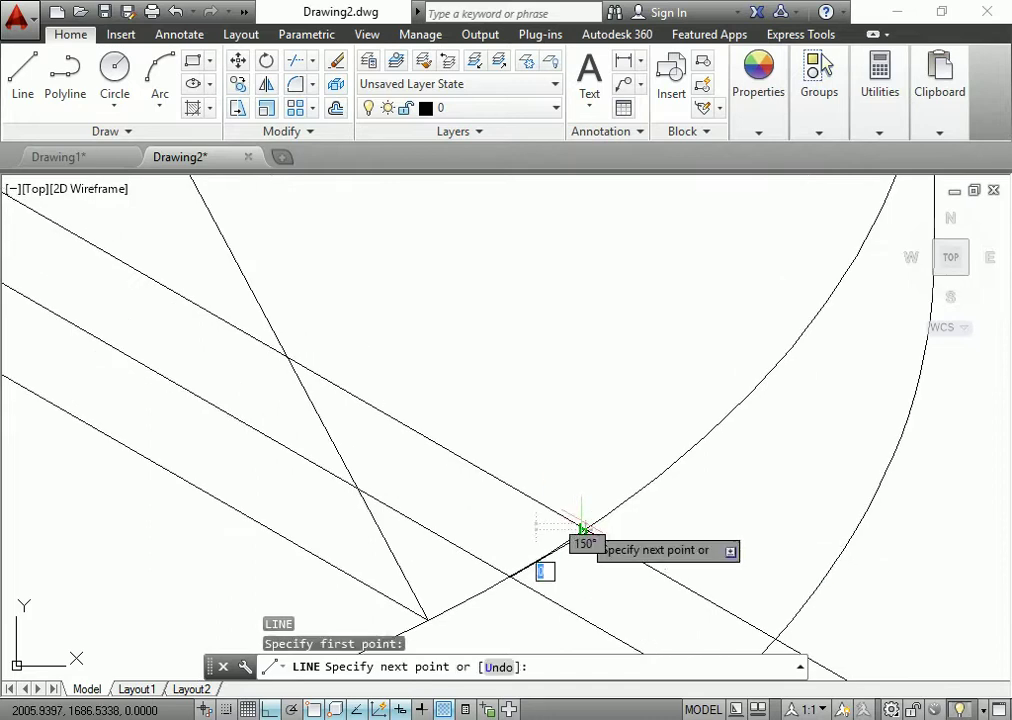
{"action": "scroll", "coordinate": [620, 560], "scroll_direction": "down", "scroll_amount": 4}
{"action": "left_click", "coordinate": [488, 290]}
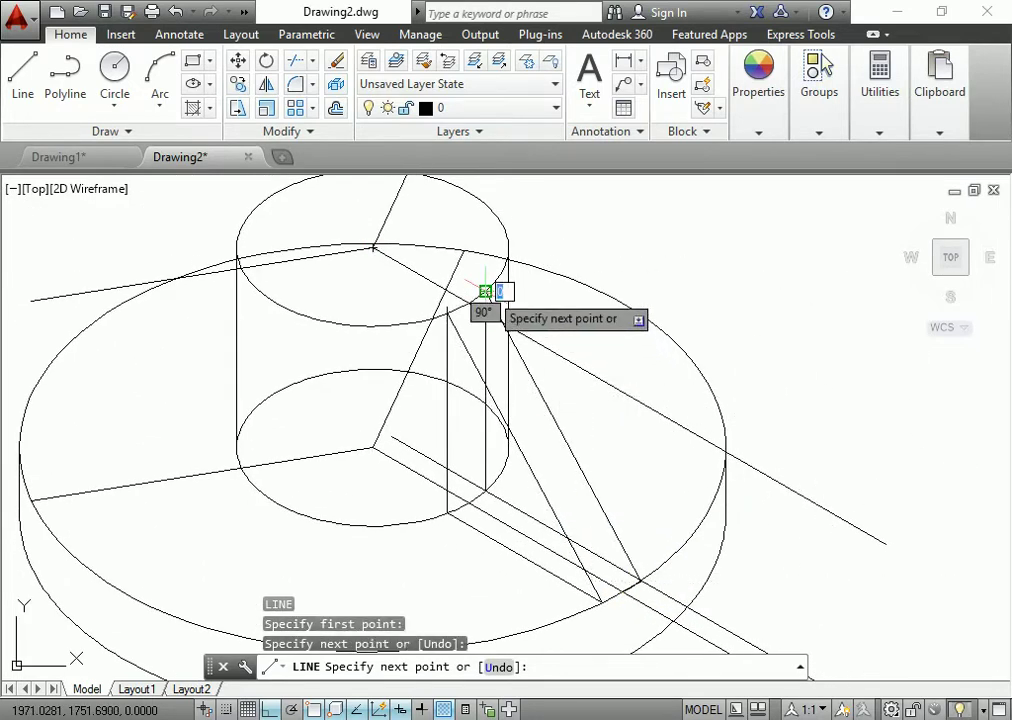
{"action": "key", "text": "Escape"}
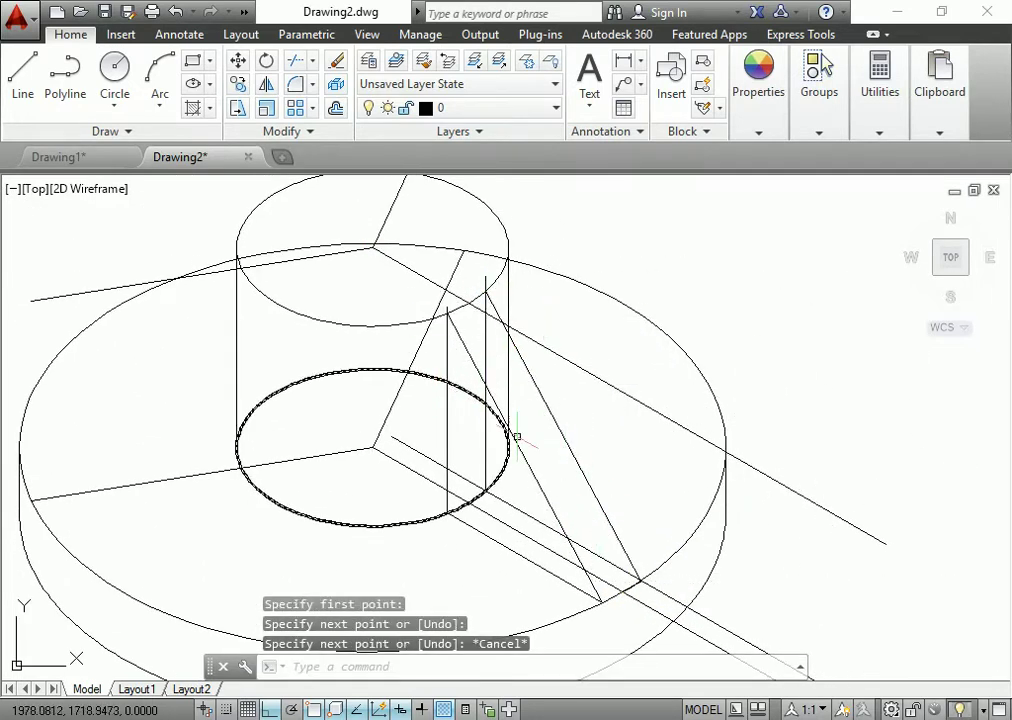
- Delete the construction line running through the hub centre
{"action": "middle_click_drag", "start_coordinate": [648, 600], "coordinate": [626, 526]}
{"action": "left_click", "coordinate": [626, 526]}
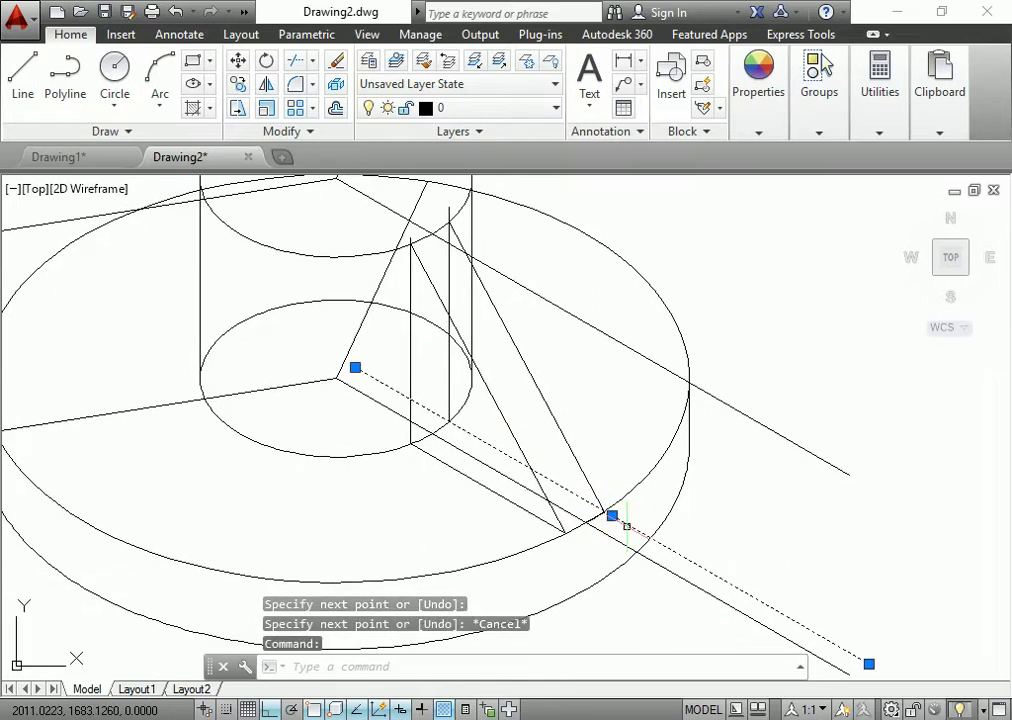
{"action": "key", "text": "Delete"}
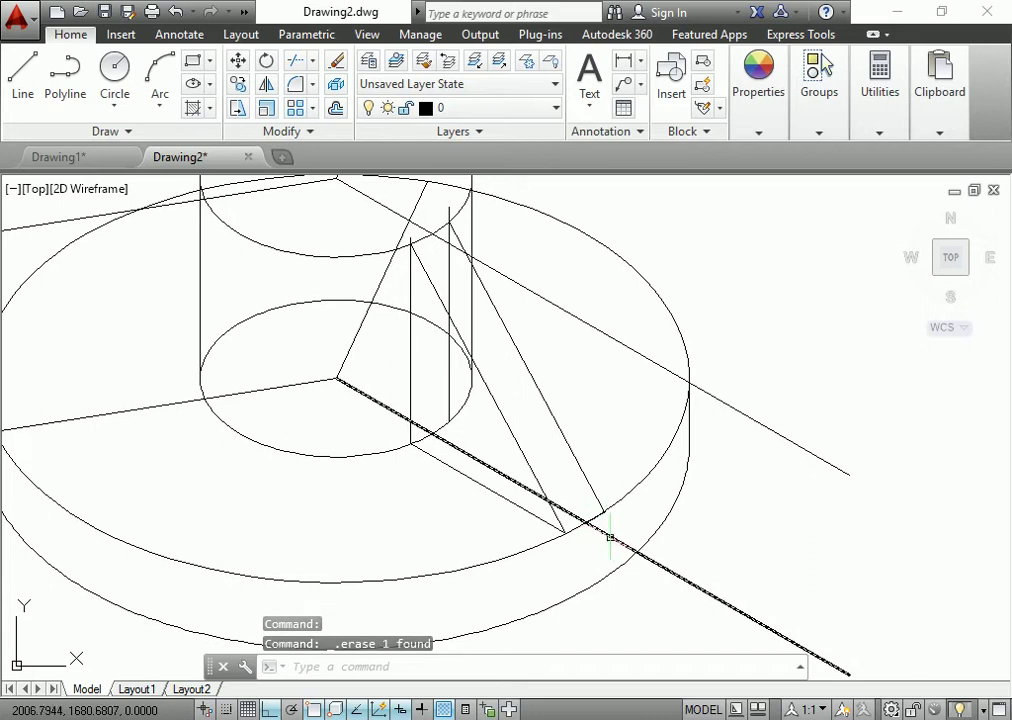
- Trim off the vertical segment sticking out above the flange arc
{"action": "scroll", "coordinate": [429, 305], "scroll_direction": "up", "scroll_amount": 1}
{"action": "scroll", "coordinate": [429, 210], "scroll_direction": "up", "scroll_amount": 3}
{"action": "scroll", "coordinate": [469, 268], "scroll_direction": "up", "scroll_amount": 2}
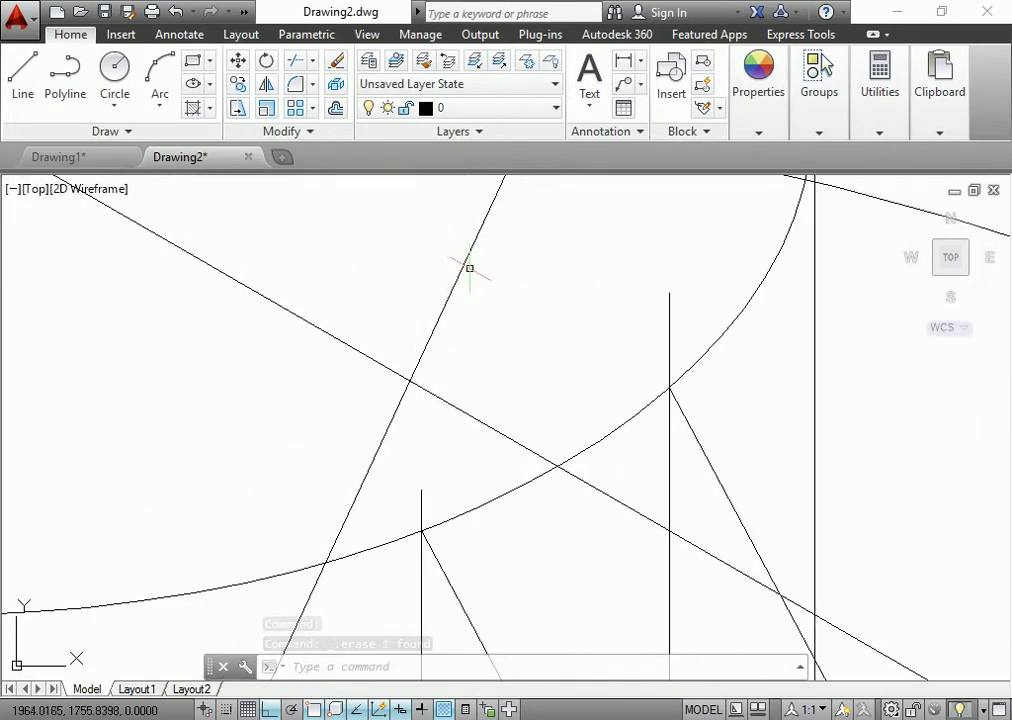
{"action": "type", "text": "tr"}
{"action": "key", "text": "Return"}
{"action": "key", "text": "Return"}
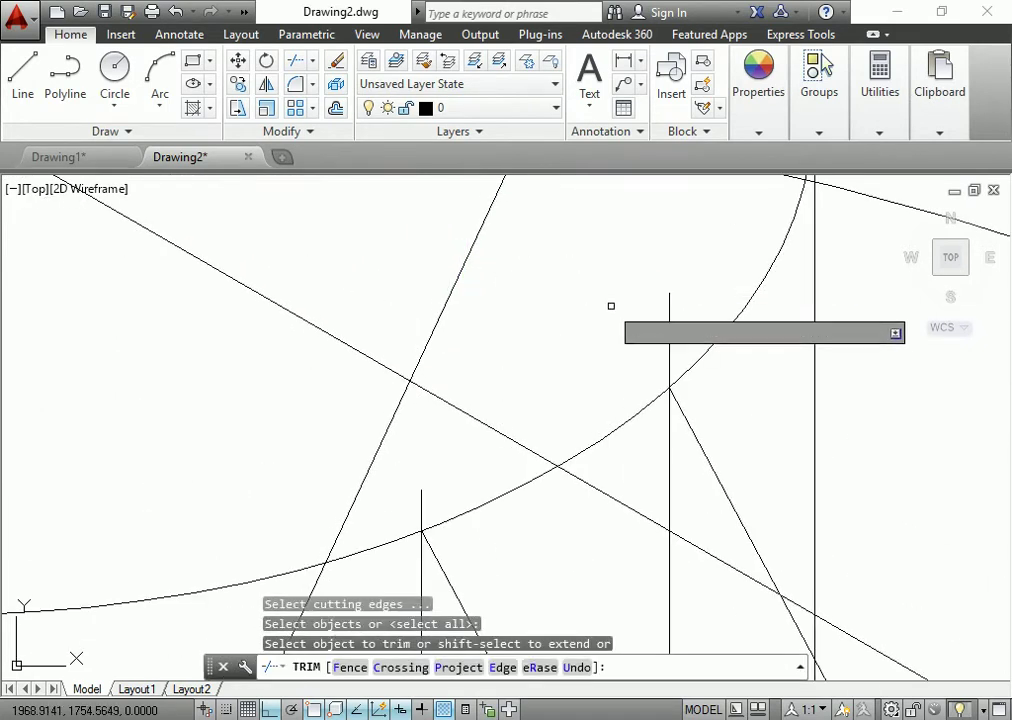
{"action": "left_click", "coordinate": [668, 318]}
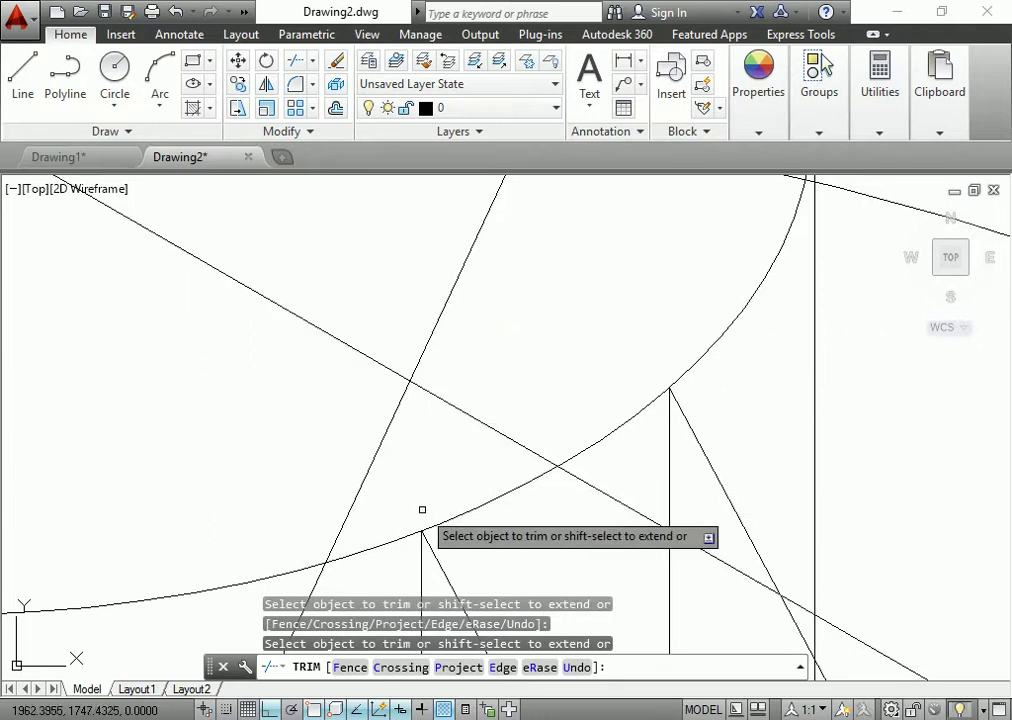
{"action": "key", "text": "Escape"}
- Delete the long diagonal construction line
{"action": "scroll", "coordinate": [580, 505], "scroll_direction": "down", "scroll_amount": 2}
{"action": "scroll", "coordinate": [612, 420], "scroll_direction": "down", "scroll_amount": 2}
{"action": "scroll", "coordinate": [618, 339], "scroll_direction": "down", "scroll_amount": 2}
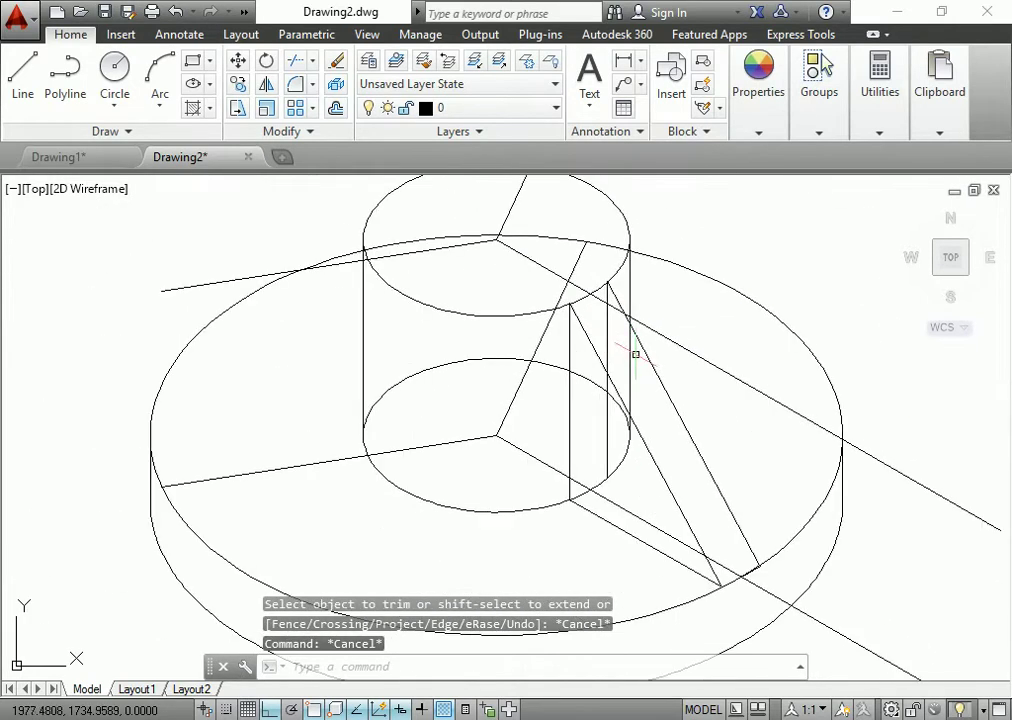
{"action": "left_click", "coordinate": [675, 344]}
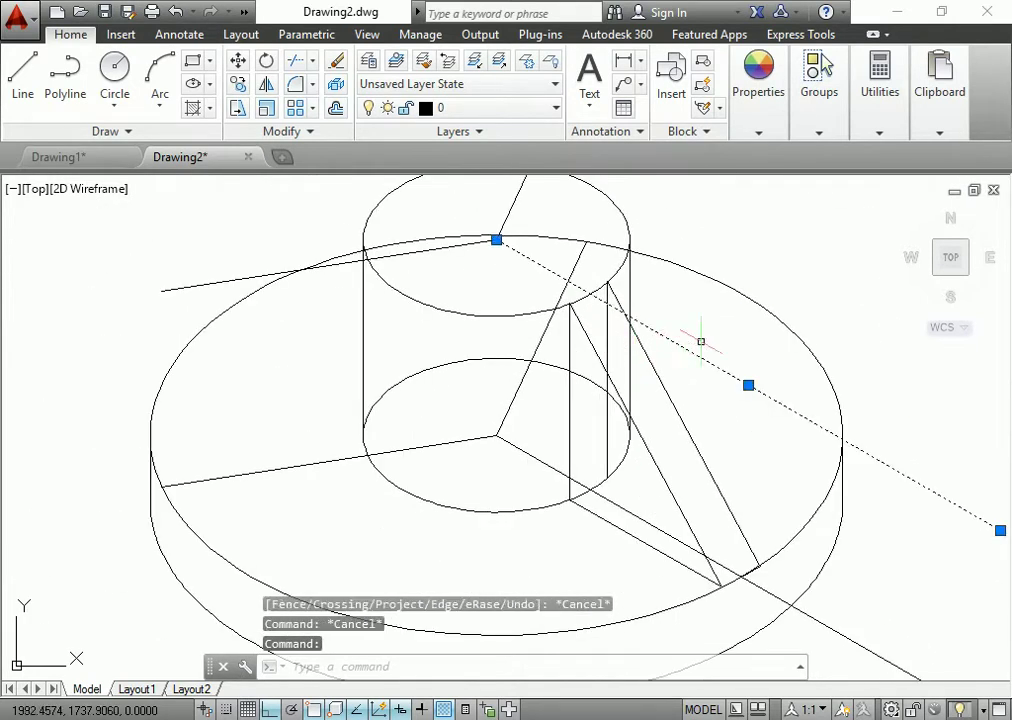
{"action": "key", "text": "Delete"}
- Inspect the short slanted line above the hub and erase the stray line near the flange edge
{"action": "scroll", "coordinate": [650, 380], "scroll_direction": "down", "scroll_amount": 2}
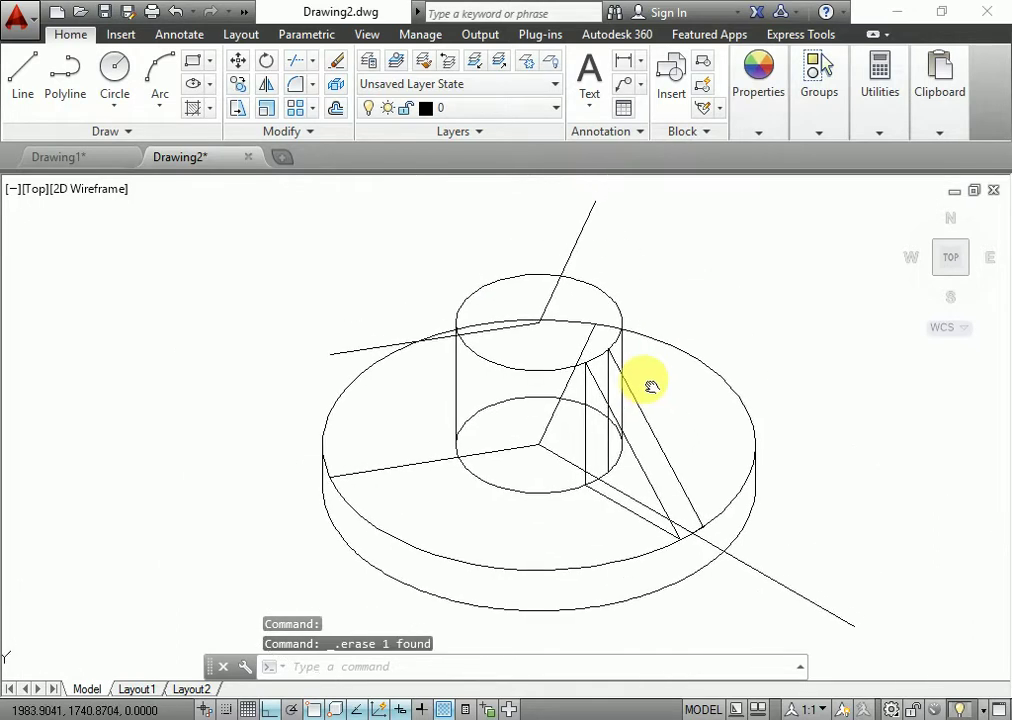
{"action": "left_click", "coordinate": [550, 297]}
{"action": "key", "text": "Escape"}
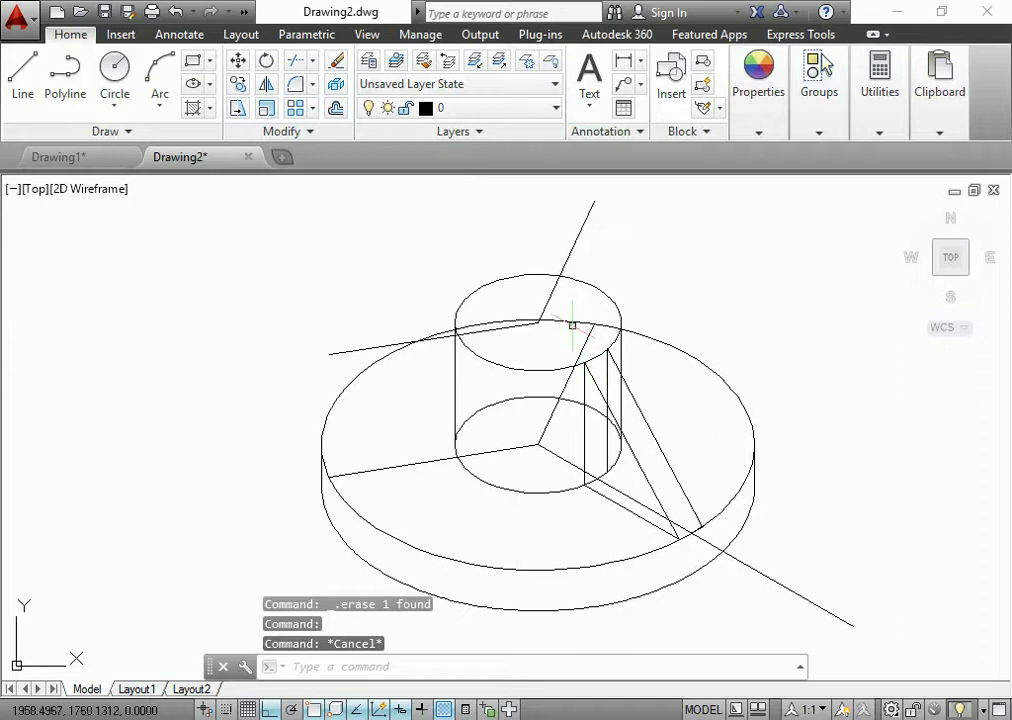
{"action": "left_click", "coordinate": [575, 232]}
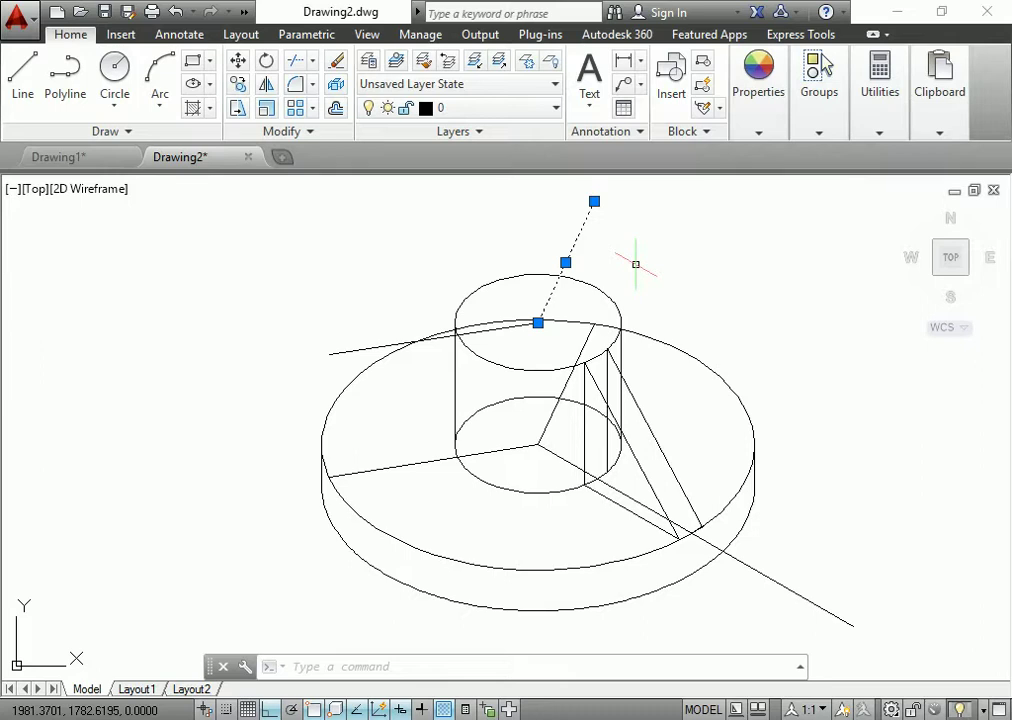
{"action": "key", "text": "Escape"}
{"action": "key", "text": "Escape"}
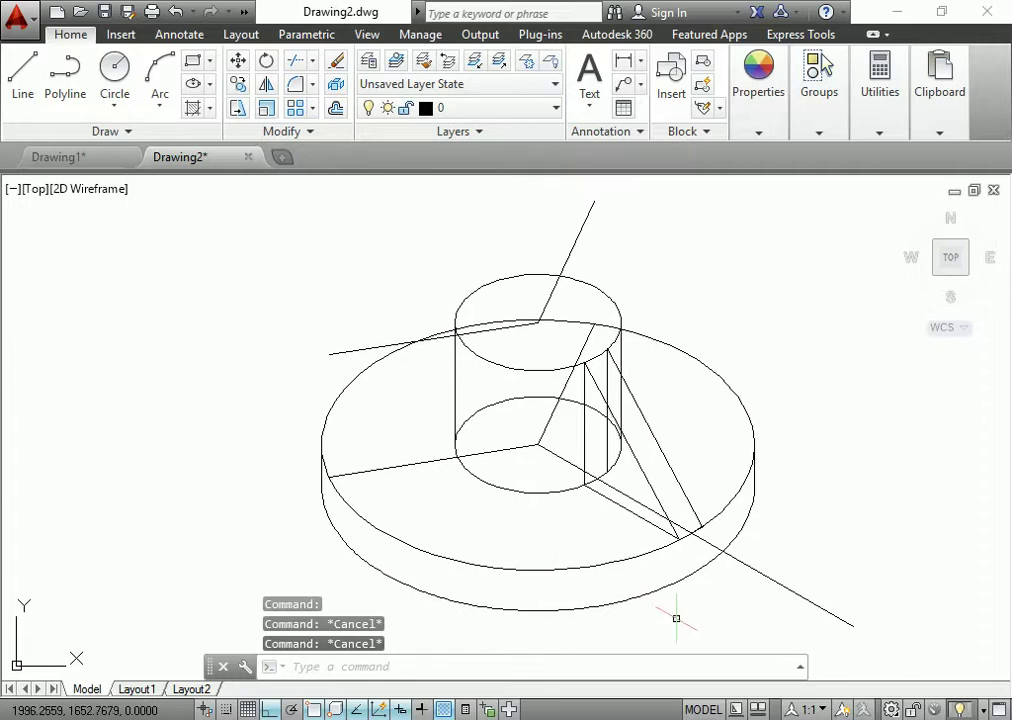
{"action": "scroll", "coordinate": [700, 540], "scroll_direction": "up", "scroll_amount": 4}
{"action": "scroll", "coordinate": [712, 522], "scroll_direction": "up", "scroll_amount": 2}
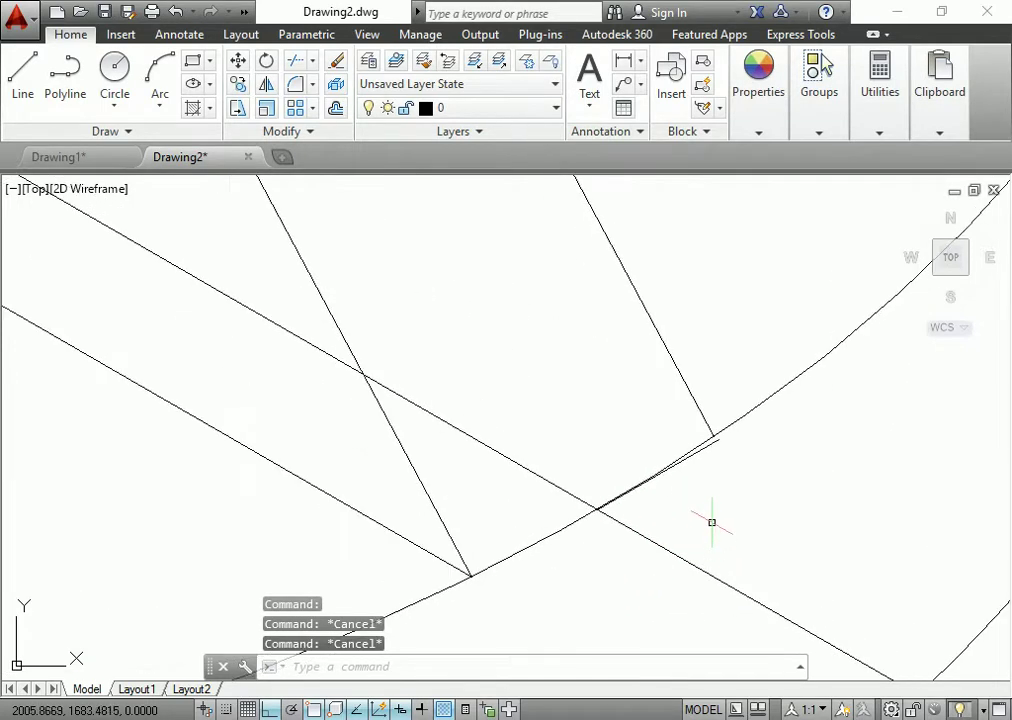
{"action": "key", "text": "Delete"}
{"action": "scroll", "coordinate": [755, 515], "scroll_direction": "down", "scroll_amount": 2}
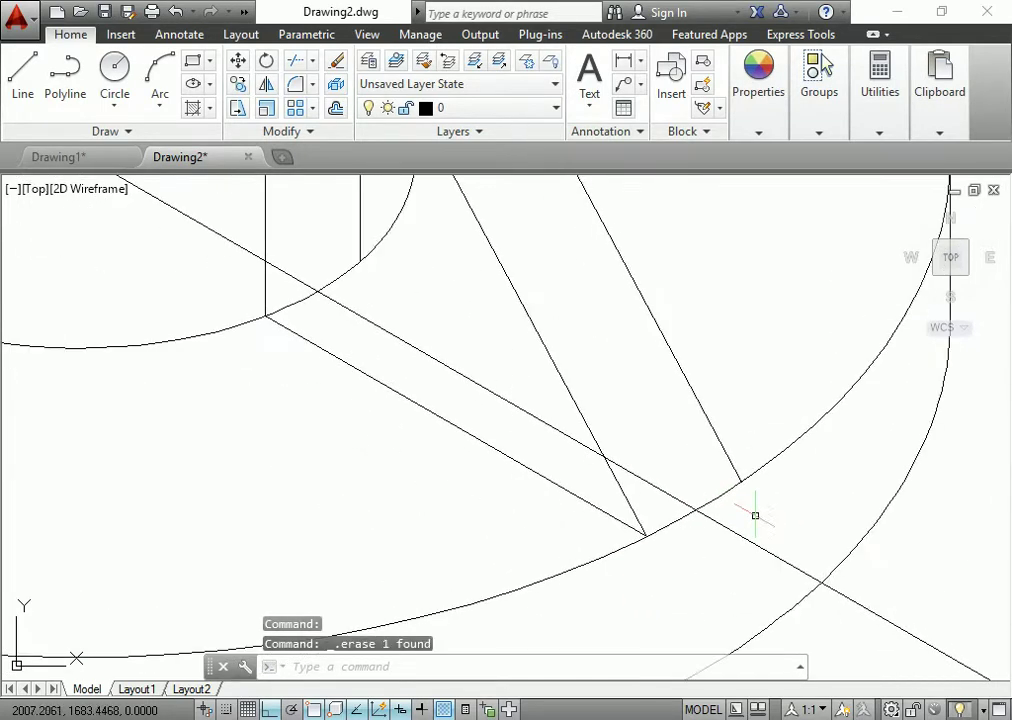
{"action": "scroll", "coordinate": [678, 554], "scroll_direction": "down", "scroll_amount": 2}
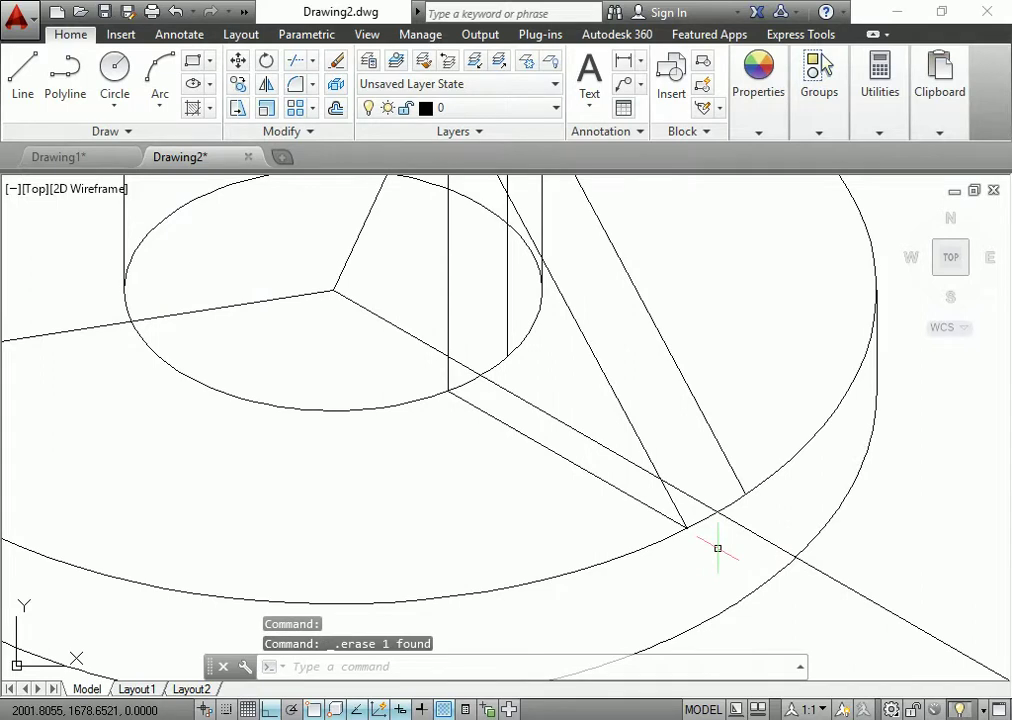
{"action": "scroll", "coordinate": [690, 545], "scroll_direction": "down", "scroll_amount": 1}
{"action": "scroll", "coordinate": [648, 543], "scroll_direction": "down", "scroll_amount": 1}
- Switch to the top isometric plane and select the flange's base ellipse for copying
{"action": "left_click", "coordinate": [648, 543]}
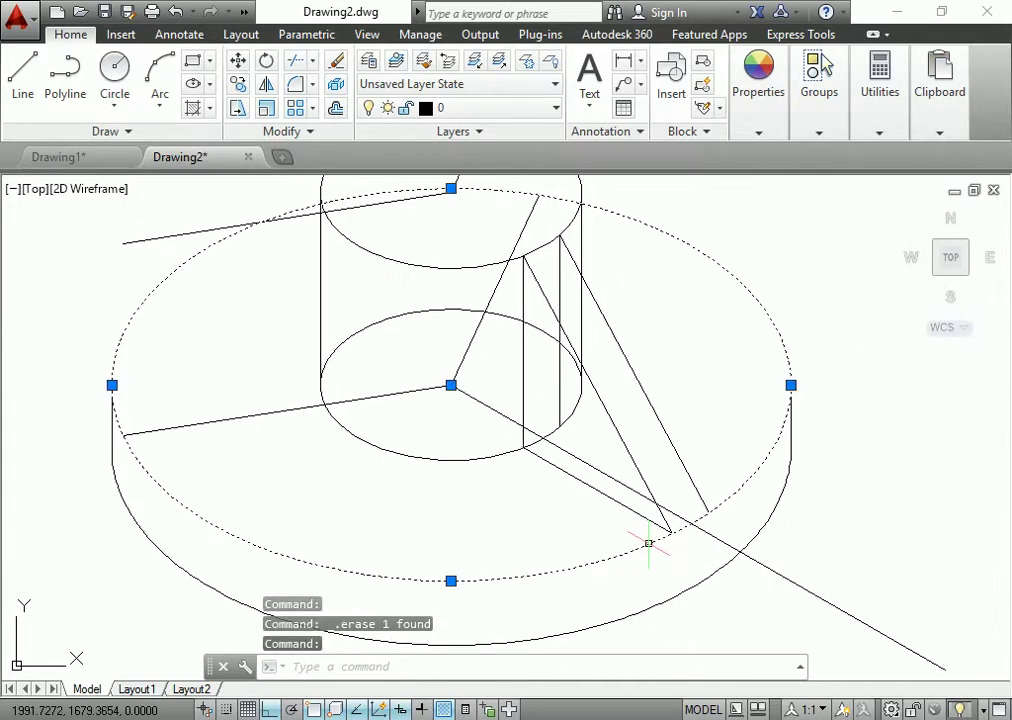
{"action": "key", "text": "F5"}
{"action": "type", "text": "e"}
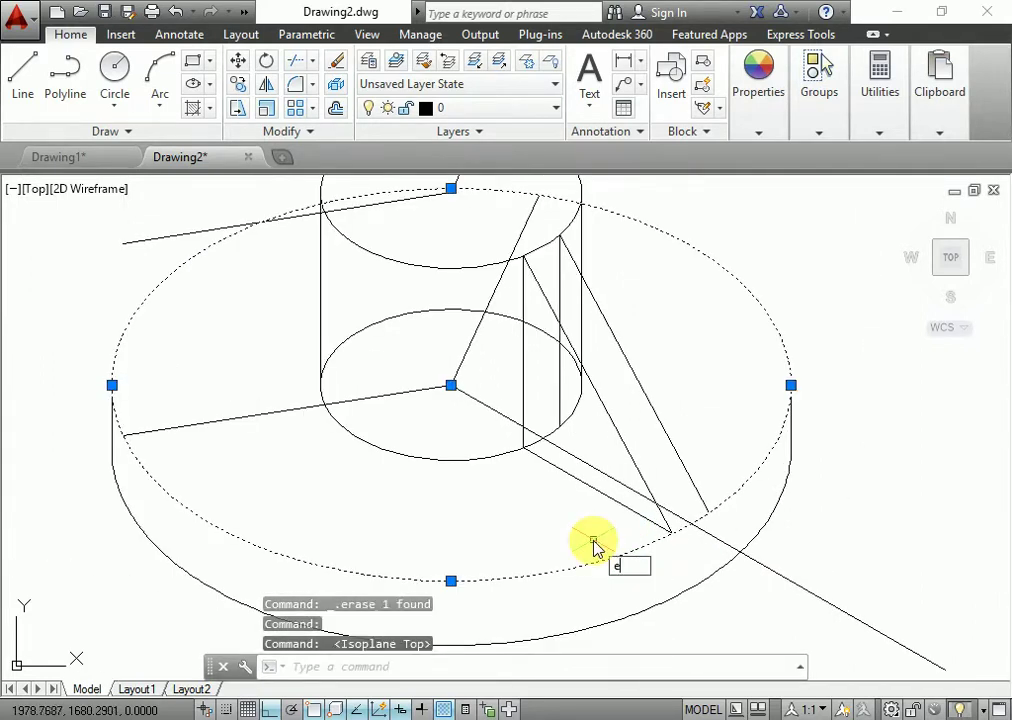
{"action": "key", "text": "Escape"}
{"action": "left_click", "coordinate": [594, 548]}
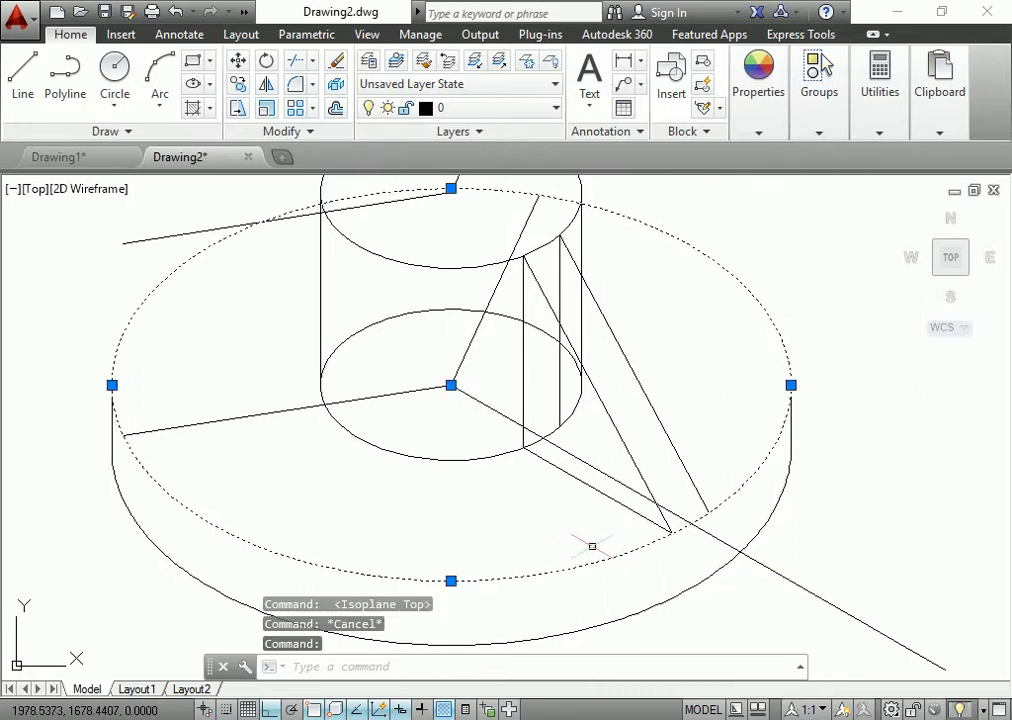
{"action": "type", "text": "cp"}
{"action": "key", "text": "Return"}
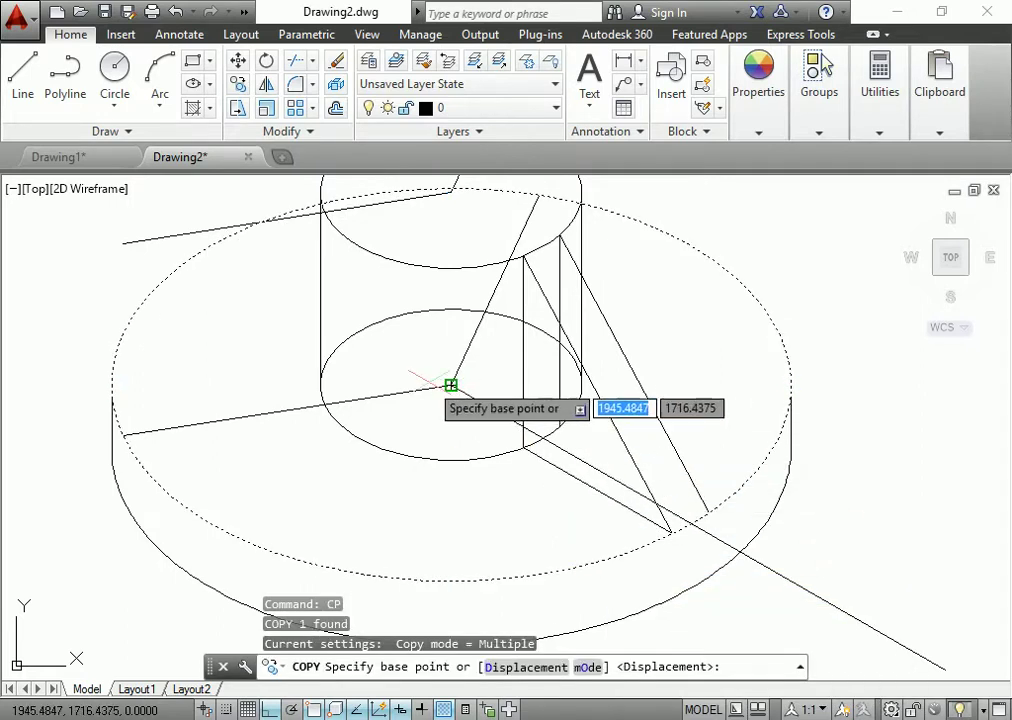
{"action": "left_click", "coordinate": [447, 385]}
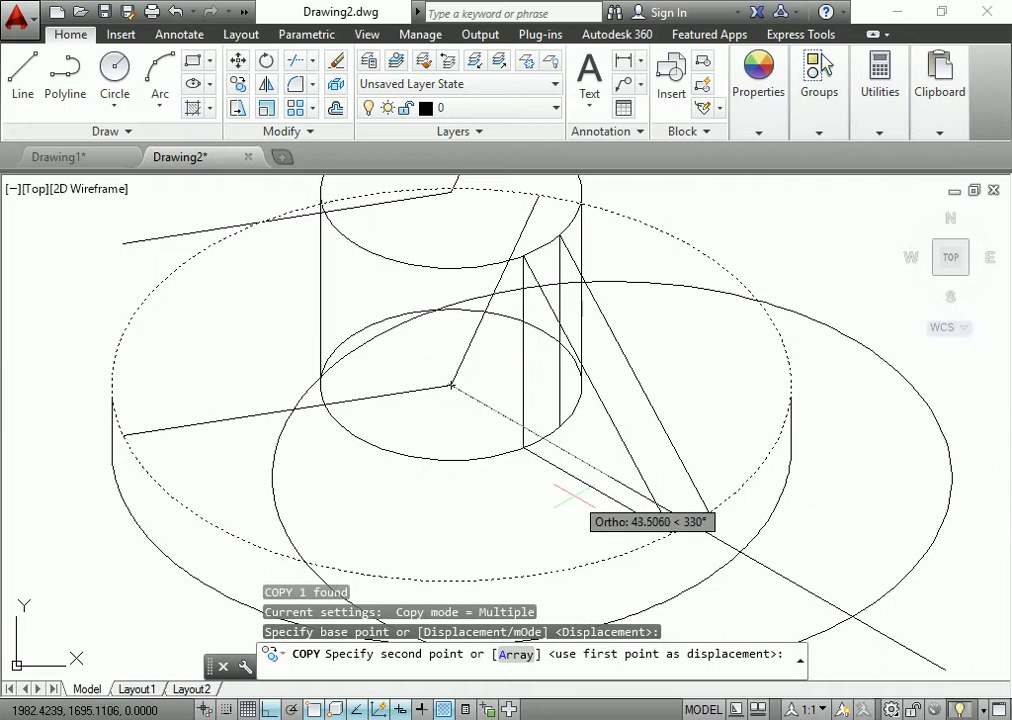
{"action": "key", "text": "Escape"}
- Copy the base ellipse from its centre to the rib's outer corner and the flange's right edge
{"action": "left_click", "coordinate": [621, 553]}
{"action": "type", "text": "p"}
{"action": "key", "text": "Return"}
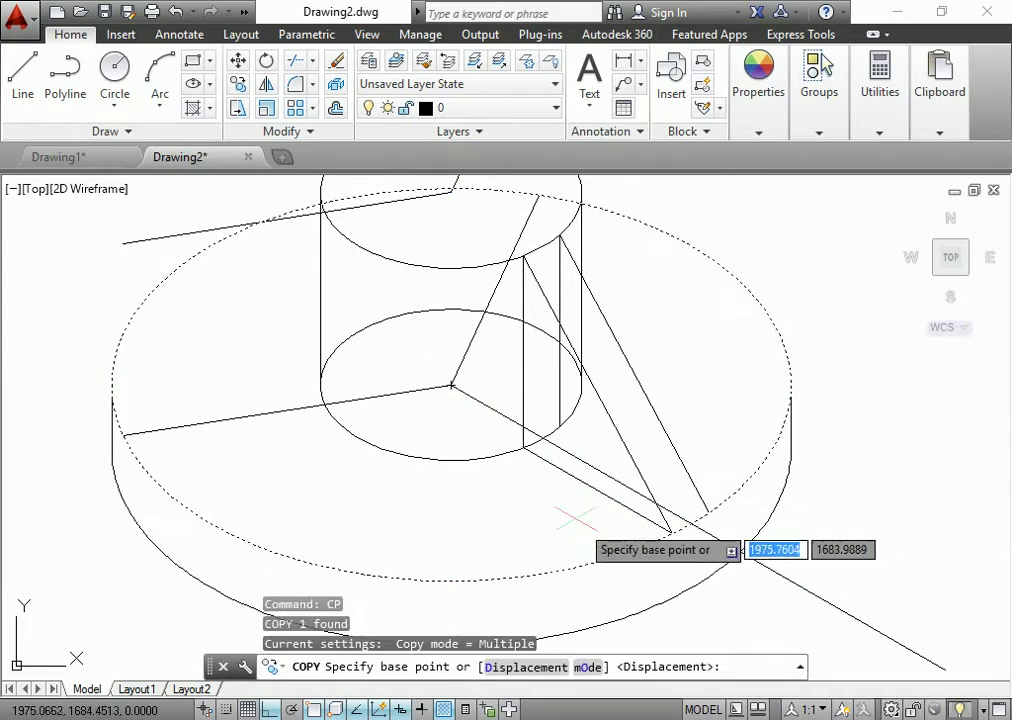
{"action": "left_click", "coordinate": [451, 385]}
{"action": "scroll", "coordinate": [672, 534], "scroll_direction": "up", "scroll_amount": 3}
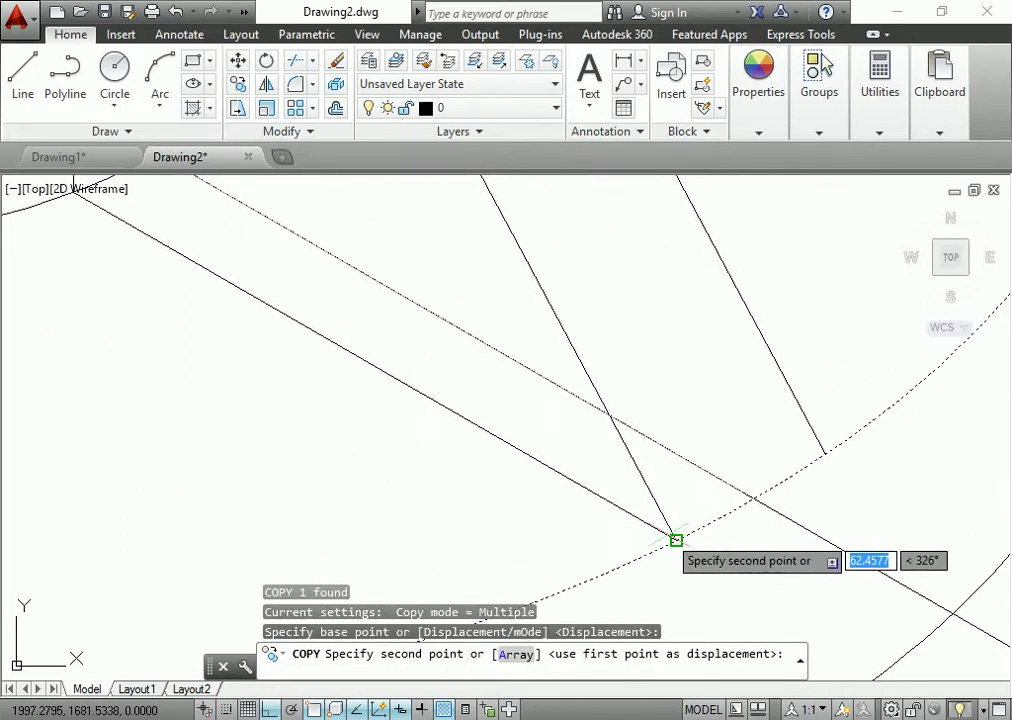
{"action": "left_click", "coordinate": [675, 540]}
{"action": "scroll", "coordinate": [675, 540], "scroll_direction": "down", "scroll_amount": 3}
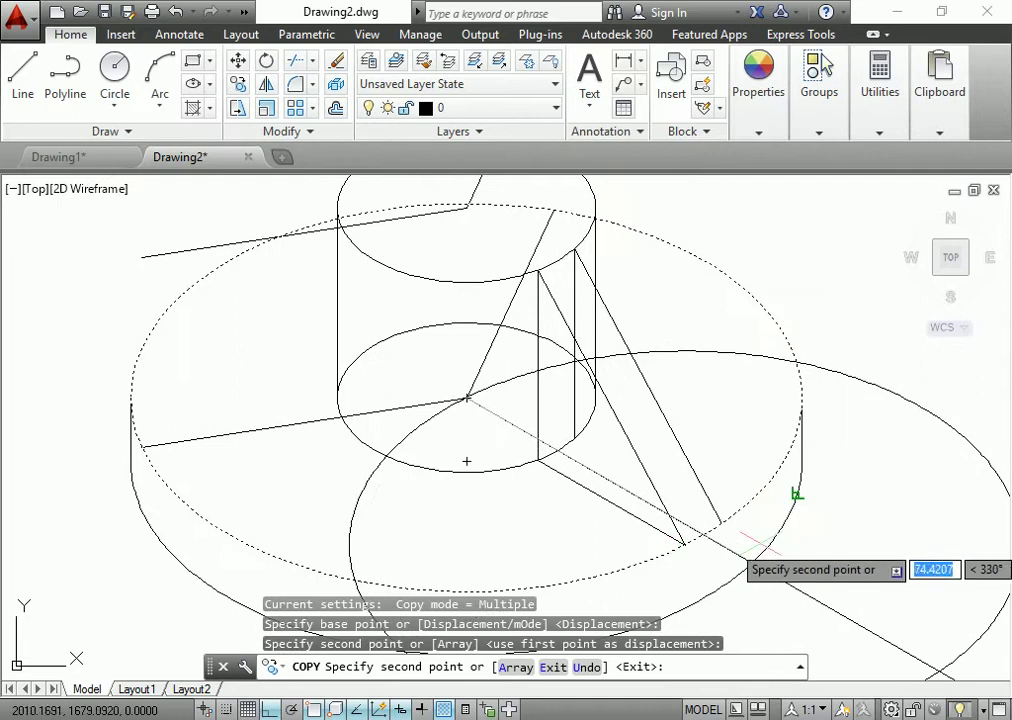
{"action": "left_click", "coordinate": [795, 365]}
{"action": "scroll", "coordinate": [748, 392], "scroll_direction": "down", "scroll_amount": 6}
{"action": "scroll", "coordinate": [745, 412], "scroll_direction": "up", "scroll_amount": 3}
{"action": "key", "text": "Escape"}
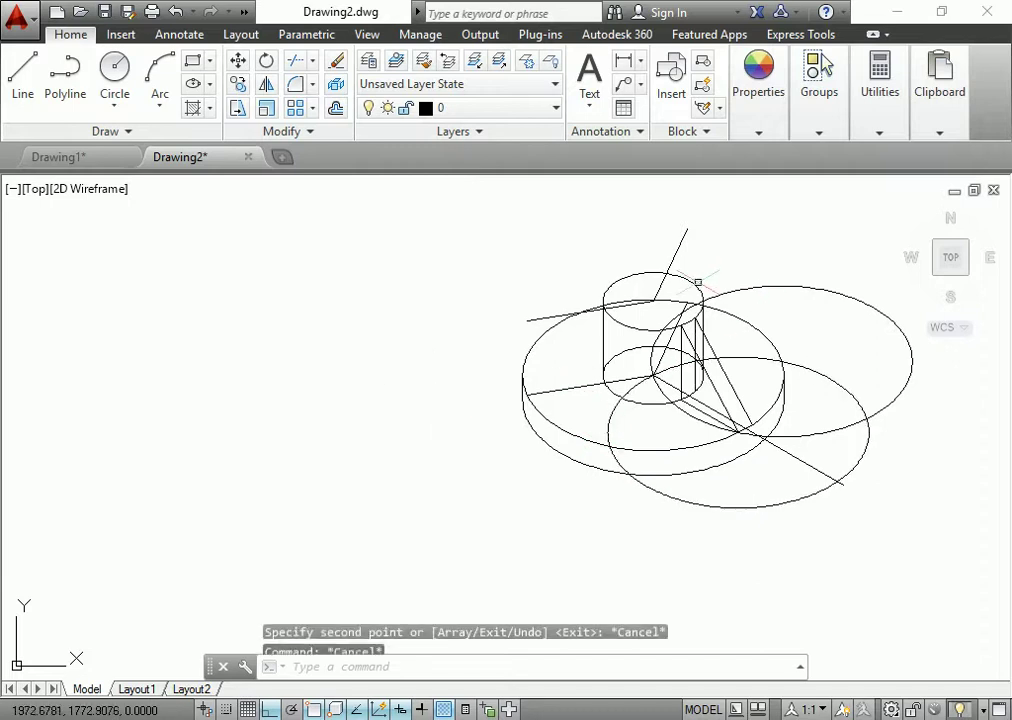
- Start copying the sloped line at the hub top, cancel, and shift the view slightly left
{"action": "scroll", "coordinate": [696, 282], "scroll_direction": "up", "scroll_amount": 3}
{"action": "scroll", "coordinate": [646, 340], "scroll_direction": "up", "scroll_amount": 3}
{"action": "left_click", "coordinate": [633, 305]}
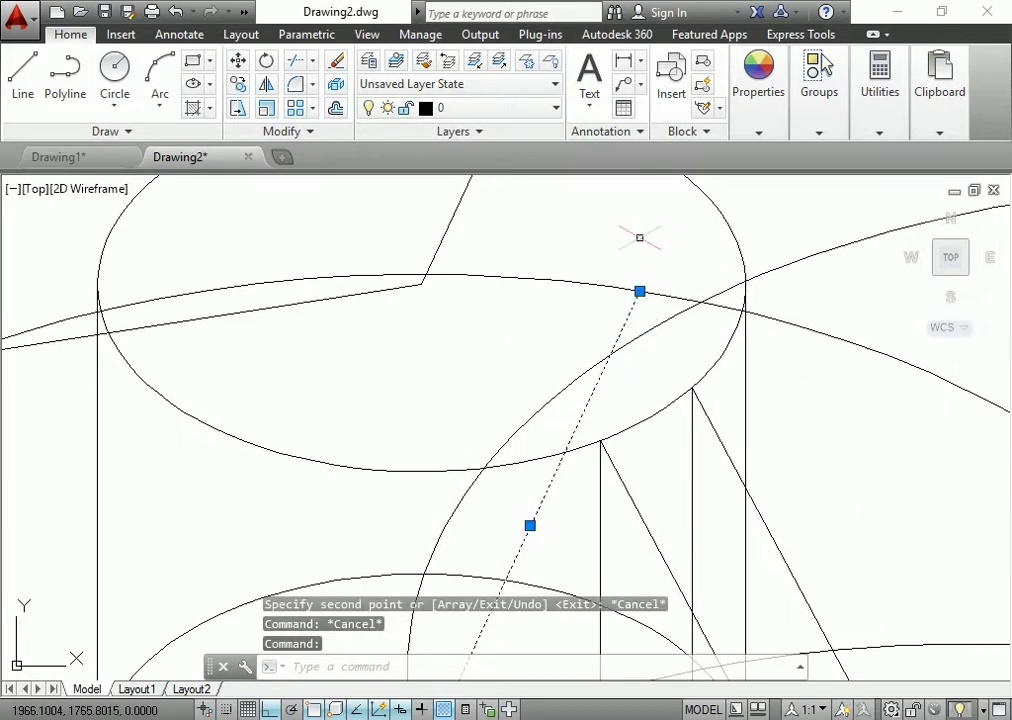
{"action": "type", "text": "cp"}
{"action": "key", "text": "Return"}
{"action": "left_click", "coordinate": [640, 291]}
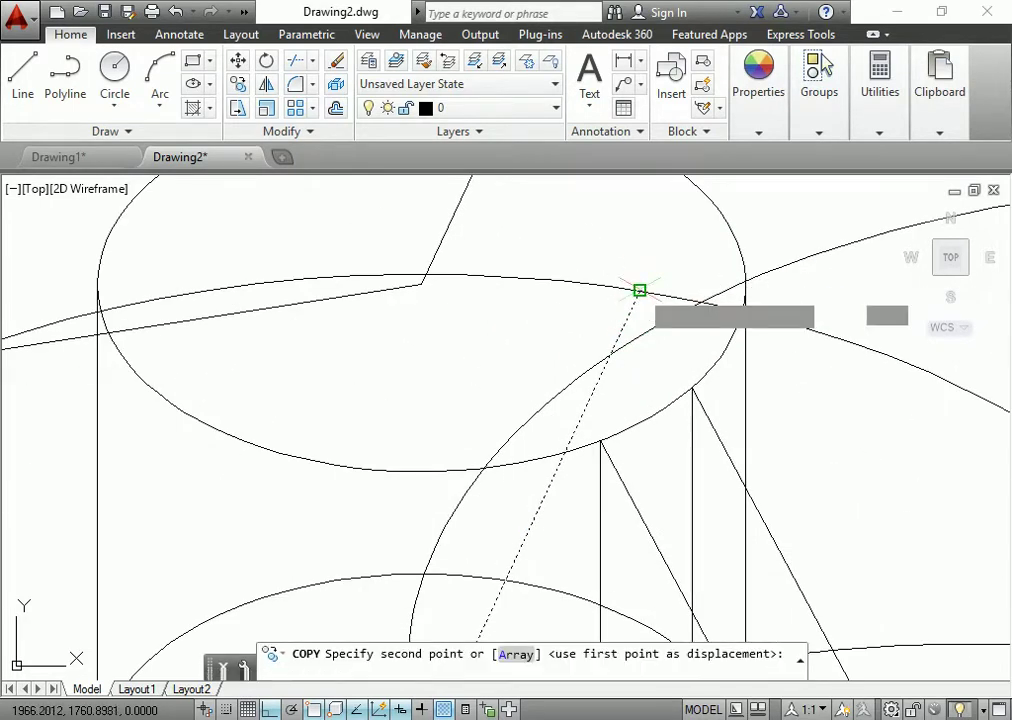
{"action": "key", "text": "Escape"}
{"action": "scroll", "coordinate": [730, 320], "scroll_direction": "down", "scroll_amount": 4}
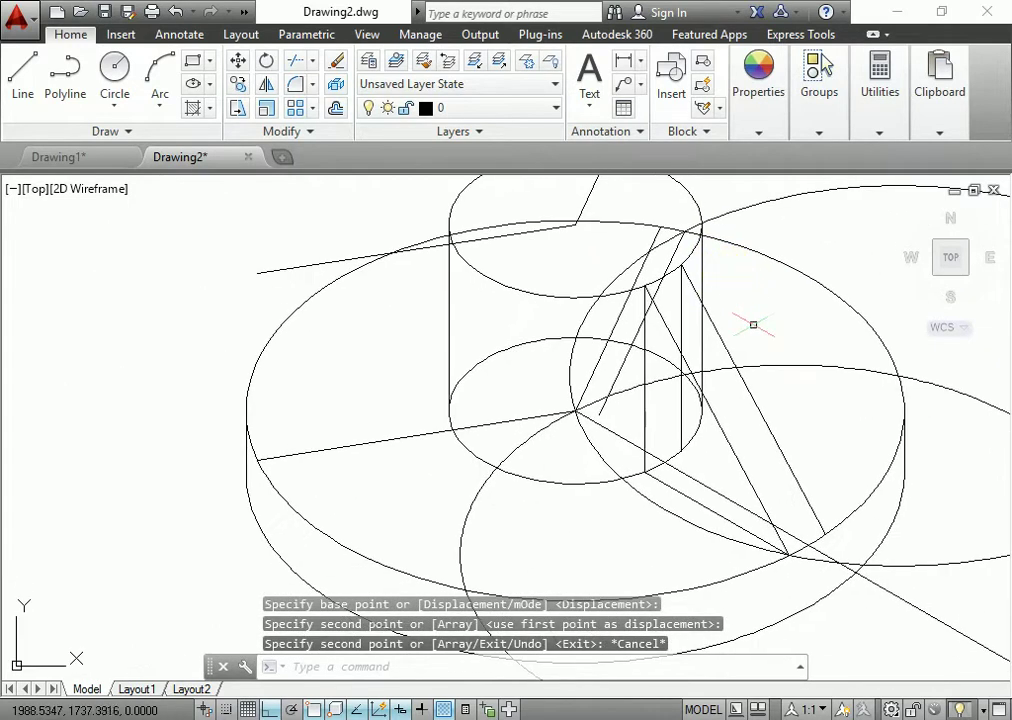
{"action": "scroll", "coordinate": [805, 378], "scroll_direction": "down", "scroll_amount": 2}
{"action": "scroll", "coordinate": [775, 436], "scroll_direction": "up", "scroll_amount": 1}
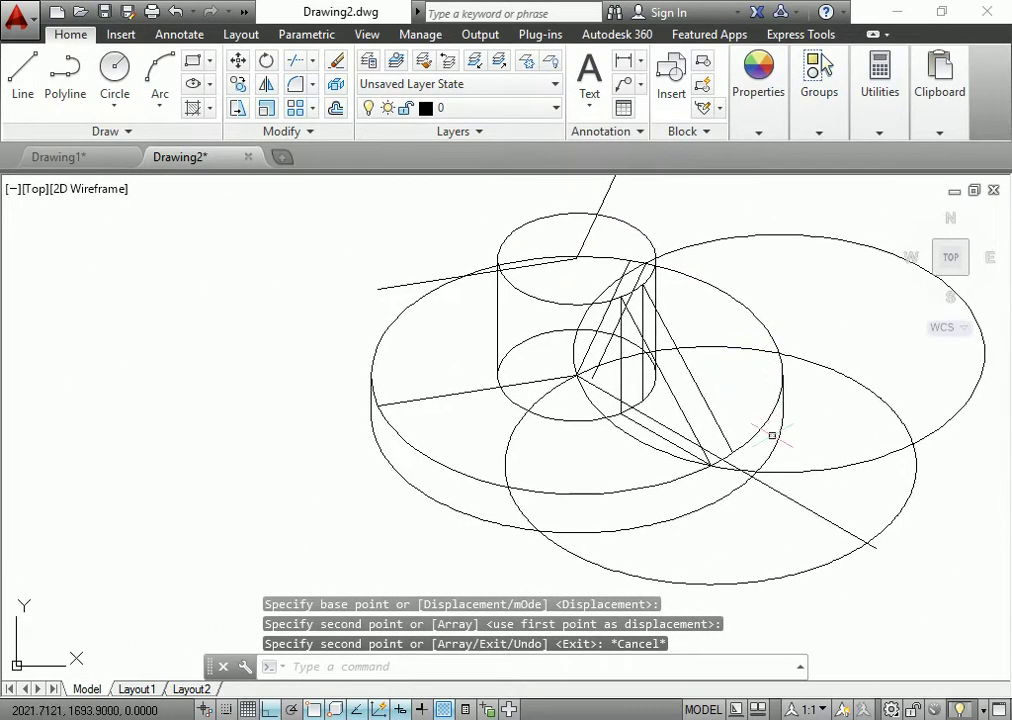
{"action": "scroll", "coordinate": [738, 470], "scroll_direction": "up", "scroll_amount": 1}
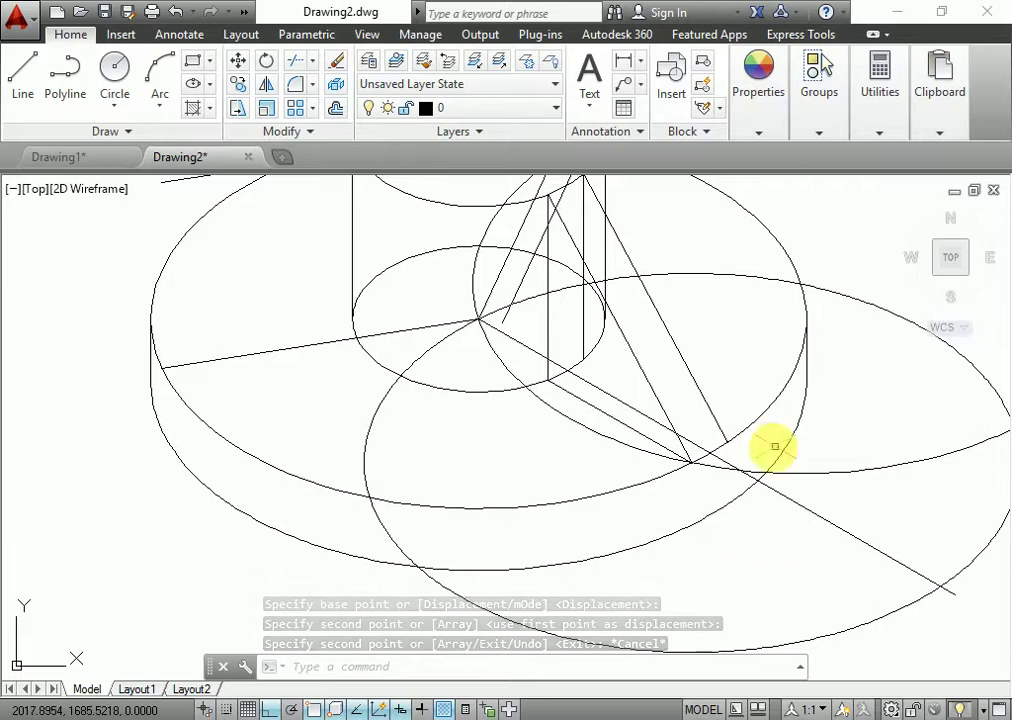
{"action": "middle_click_drag", "start_coordinate": [768, 450], "coordinate": [705, 445]}
- Grip-move the lower copied ellipse to a new centre point
{"action": "left_click", "coordinate": [836, 604]}
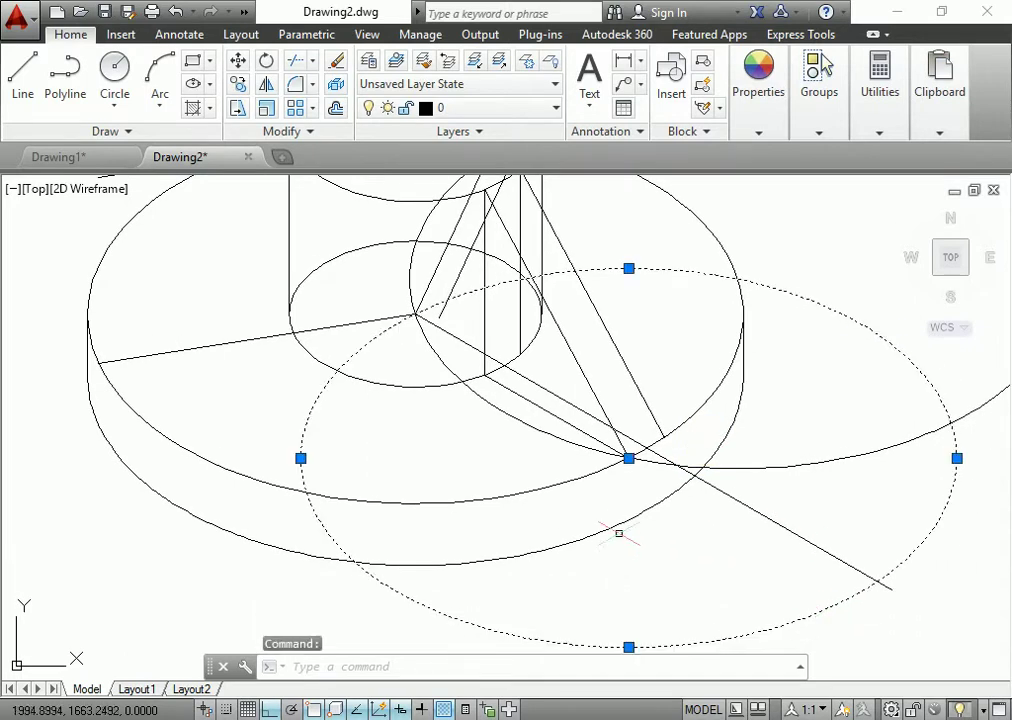
{"action": "left_click", "coordinate": [628, 459]}
{"action": "left_click", "coordinate": [662, 434]}
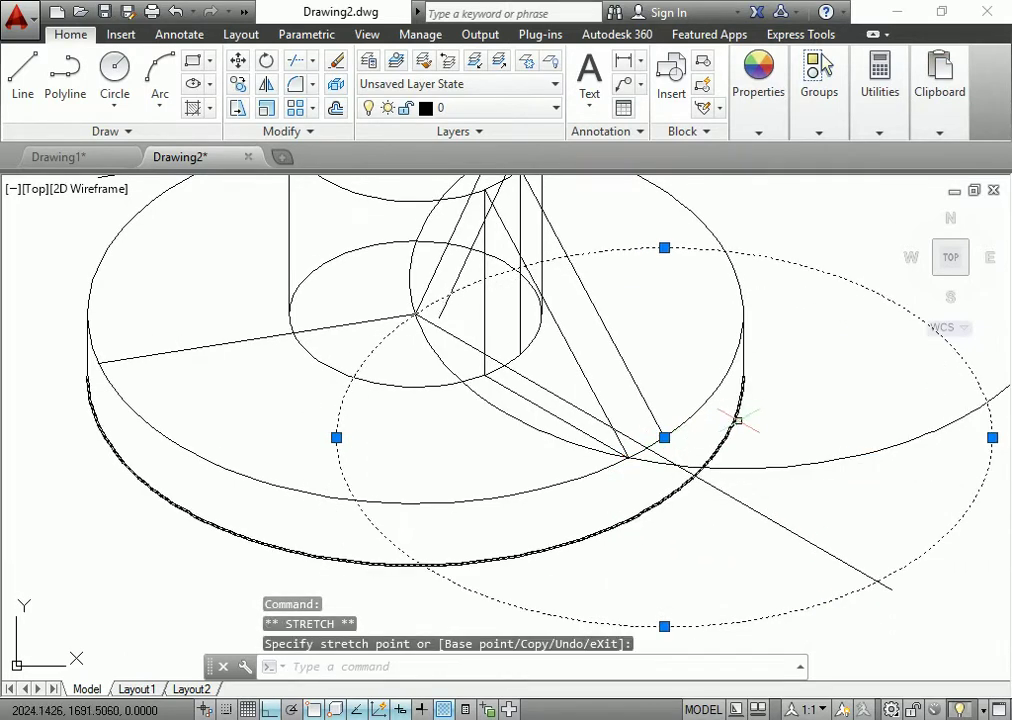
{"action": "key", "text": "Escape"}
- Select the right and large left ellipses, then grab the large upper-right ellipse by its side grip
{"action": "middle_click_drag", "start_coordinate": [734, 418], "coordinate": [677, 583], "text": "shift"}
{"action": "left_click", "coordinate": [734, 598]}
{"action": "left_click", "coordinate": [693, 450]}
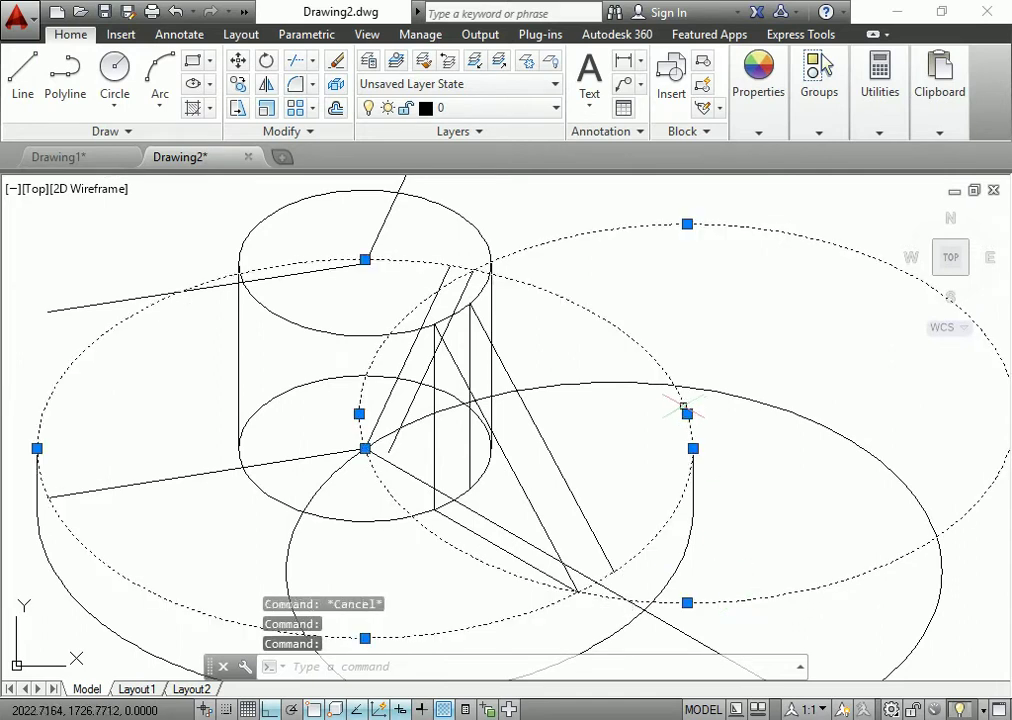
{"action": "key", "text": "Escape"}
{"action": "left_click", "coordinate": [980, 500]}
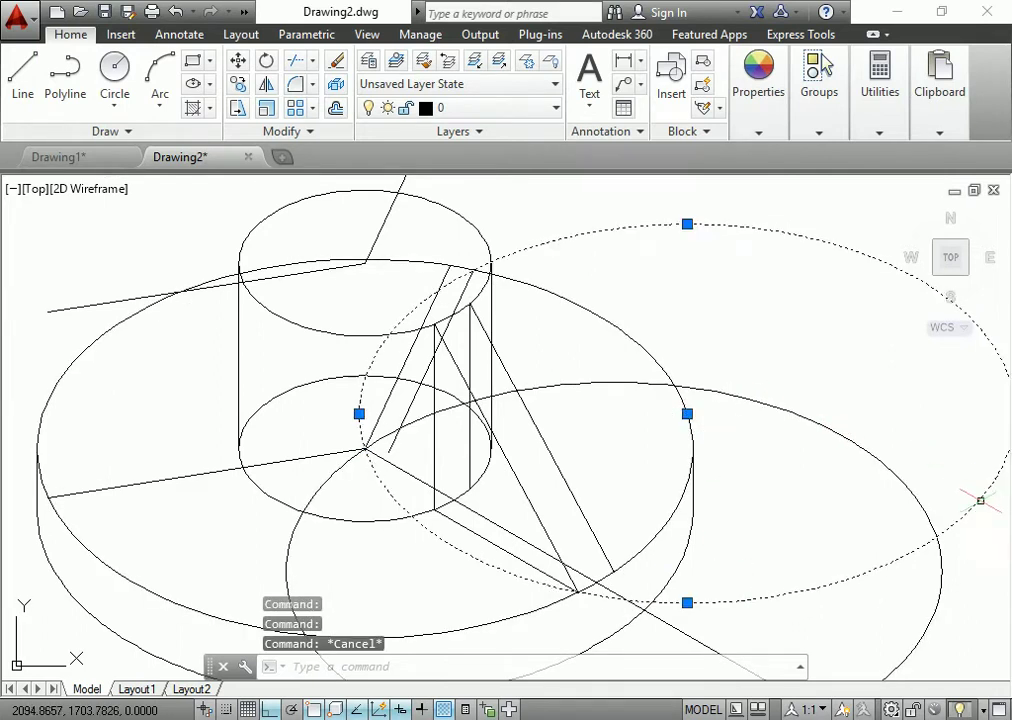
{"action": "left_click", "coordinate": [688, 413]}
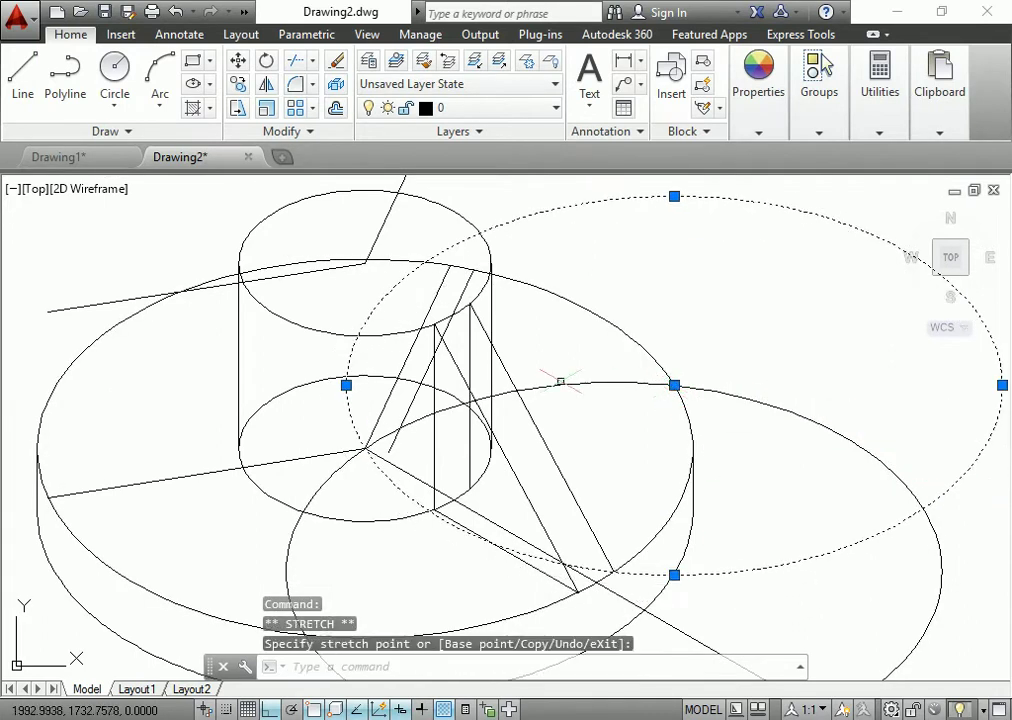
- Move the slanted line inside the hub slightly left using MOVE
{"action": "left_click", "coordinate": [443, 283]}
{"action": "type", "text": "m"}
{"action": "key", "text": "Return"}
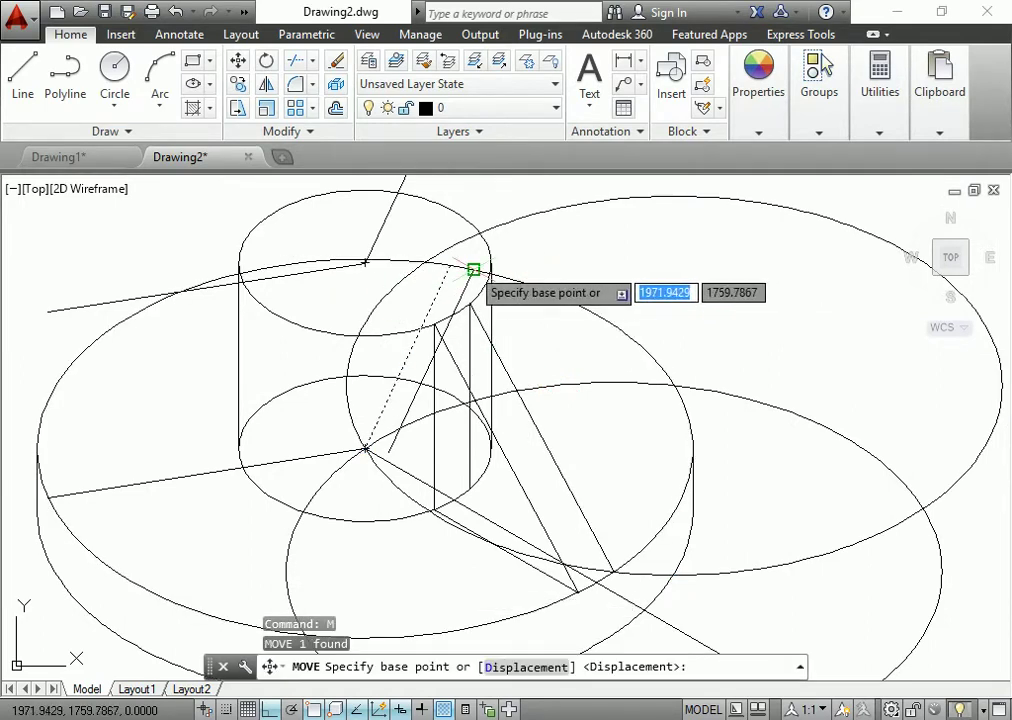
{"action": "left_click", "coordinate": [450, 267]}
{"action": "left_click", "coordinate": [425, 262]}
{"action": "key", "text": "Escape"}
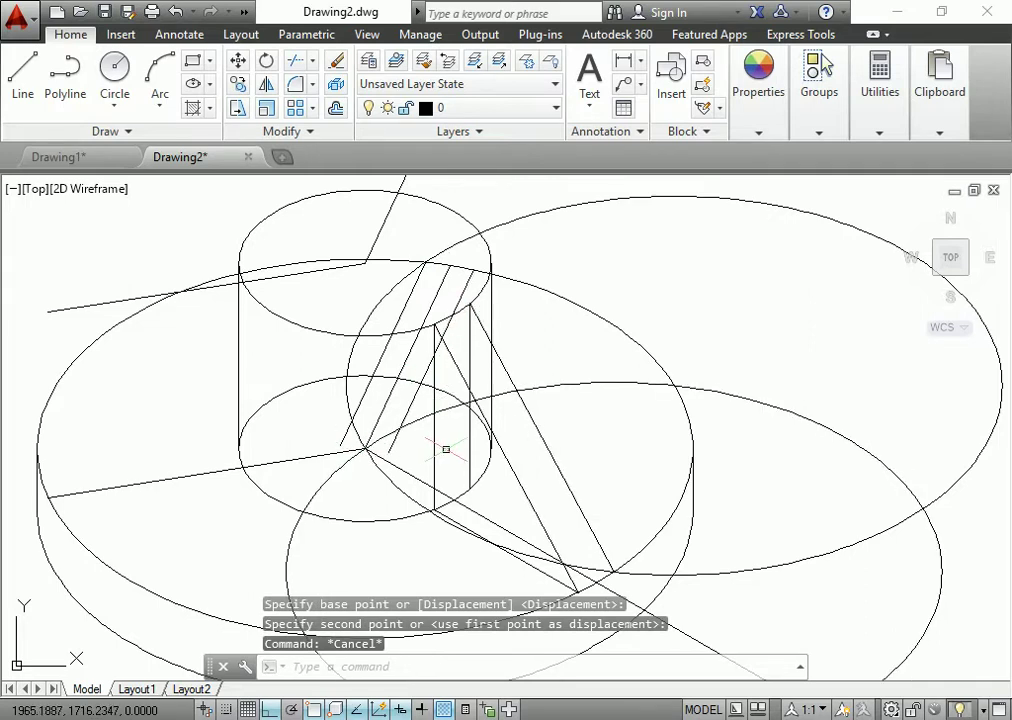
- Draw vertical rib edge lines on the hub in the Right isoplane
{"action": "type", "text": "l"}
{"action": "key", "text": "Return"}
{"action": "left_click", "coordinate": [370, 377]}
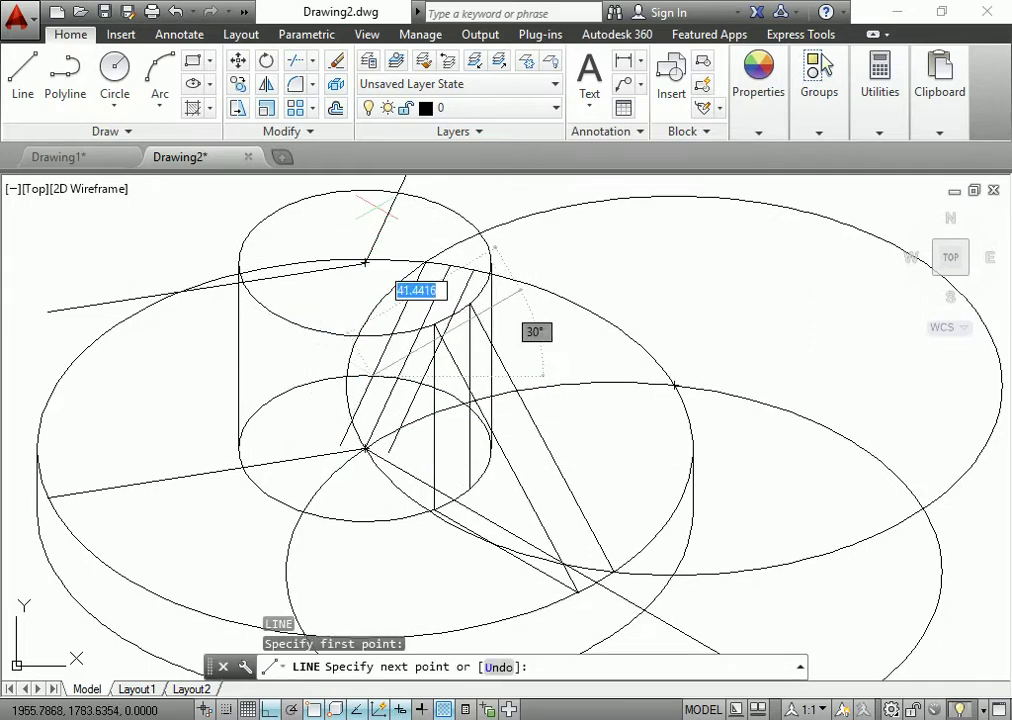
{"action": "key", "text": "F5"}
{"action": "middle_click_drag", "start_coordinate": [465, 190], "coordinate": [465, 300]}
{"action": "left_click", "coordinate": [367, 222]}
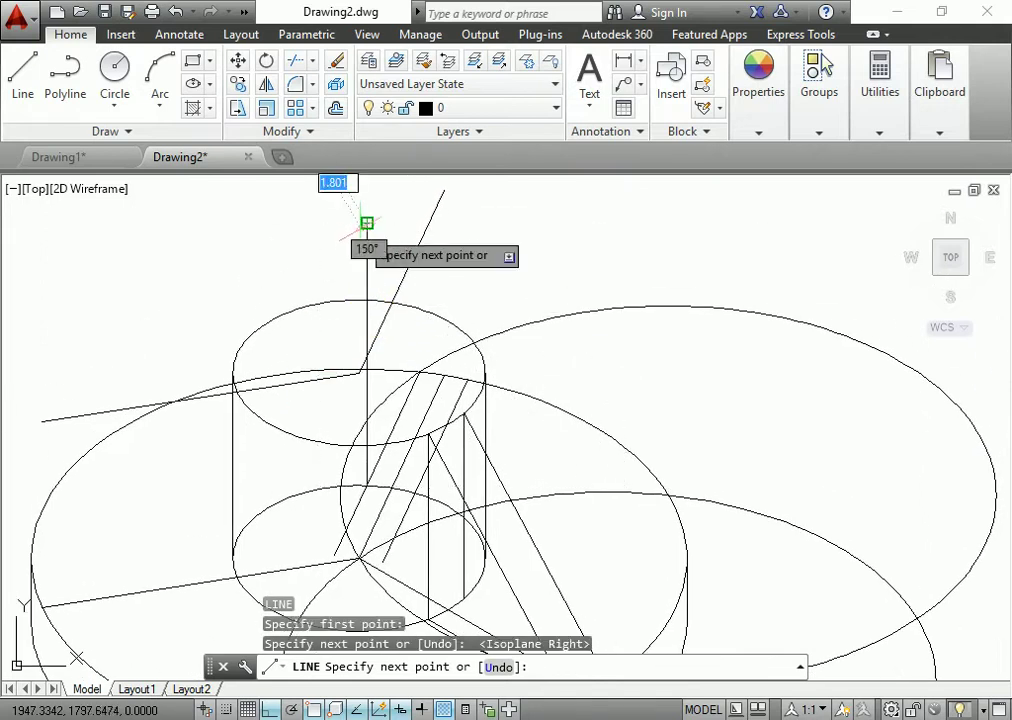
{"action": "key", "text": "Return"}
{"action": "key", "text": "Return"}
{"action": "left_click", "coordinate": [415, 493]}
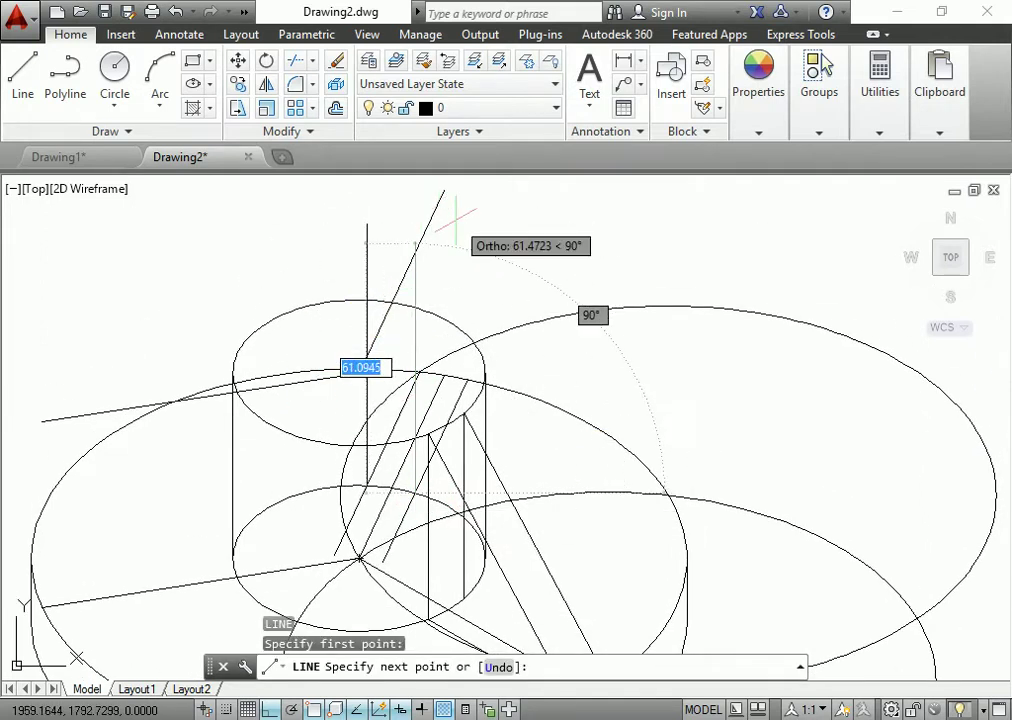
{"action": "left_click", "coordinate": [416, 280]}
{"action": "key", "text": "Return"}
{"action": "key", "text": "Return"}
- Draw a diagonal rib line running up-left from the hub's top edge
{"action": "left_click", "coordinate": [467, 380]}
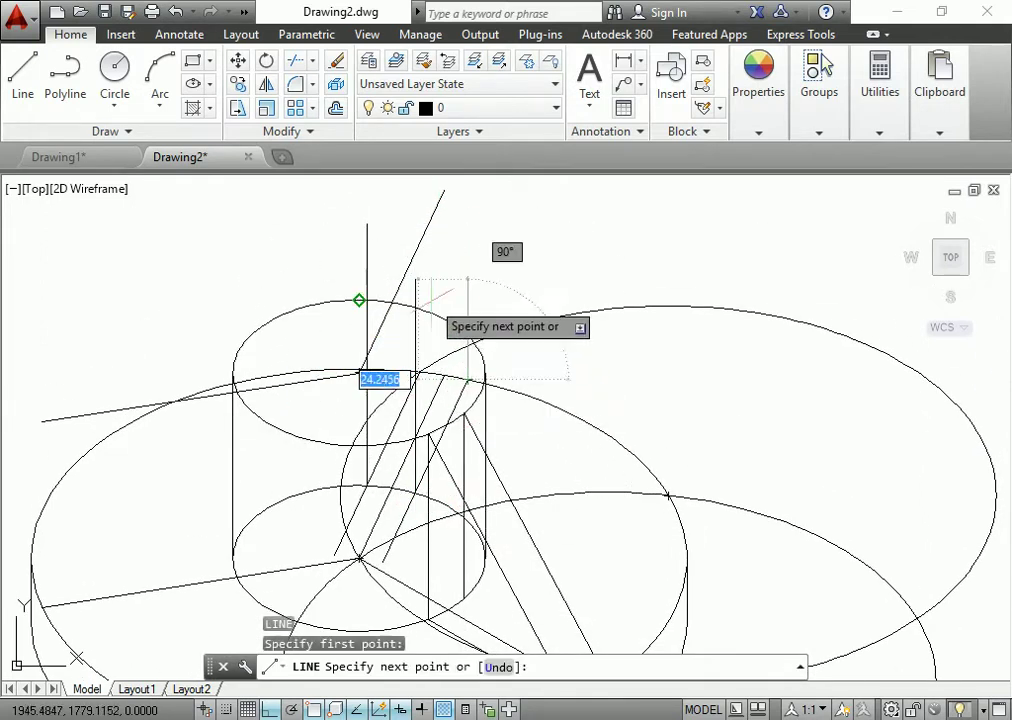
{"action": "left_click", "coordinate": [413, 307]}
{"action": "key", "text": "Return"}
{"action": "key", "text": "Return"}
{"action": "scroll", "coordinate": [418, 381], "scroll_direction": "up", "scroll_amount": 5}
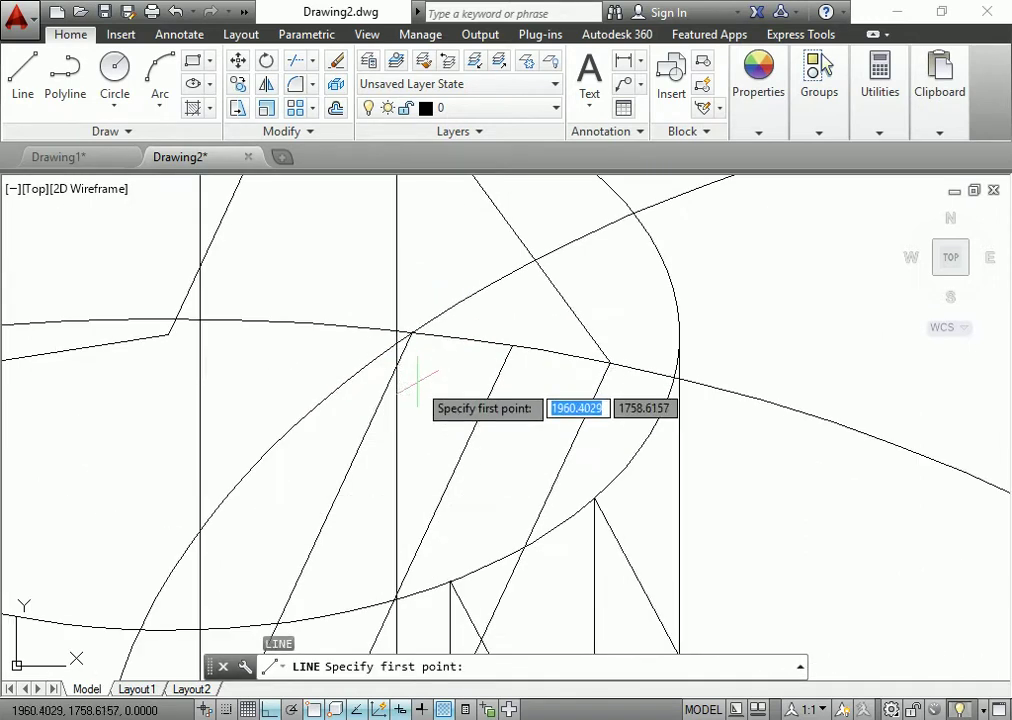
{"action": "left_click", "coordinate": [411, 332]}
{"action": "scroll", "coordinate": [405, 345], "scroll_direction": "down", "scroll_amount": 3}
{"action": "scroll", "coordinate": [385, 310], "scroll_direction": "down", "scroll_amount": 3}
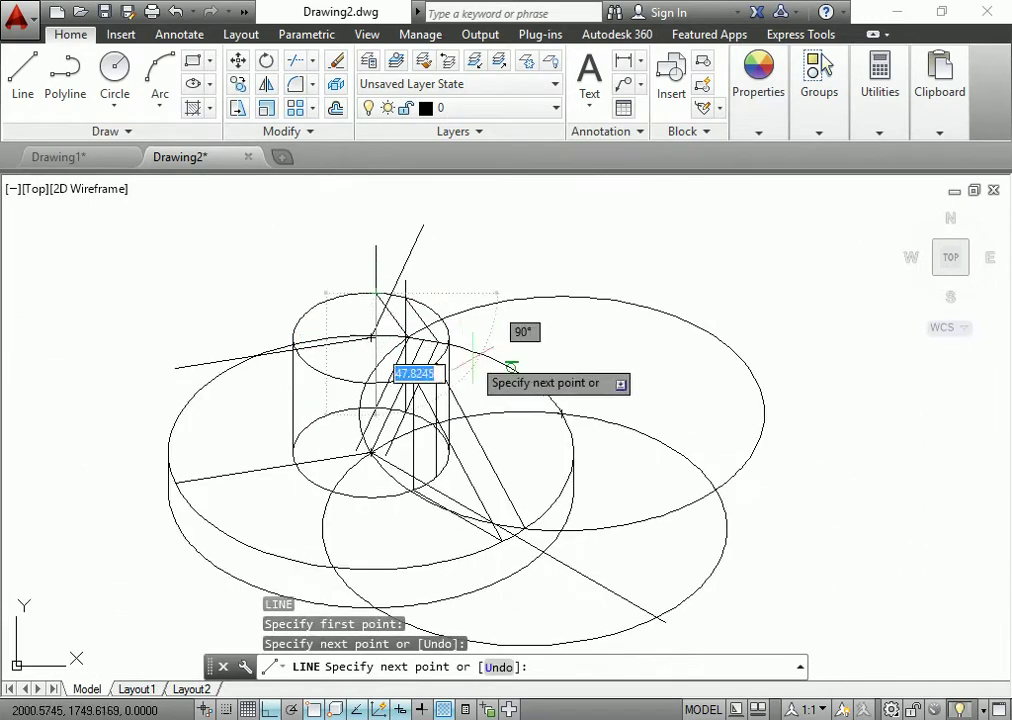
{"action": "key", "text": "Escape"}
- Grip-move the lower construction ellipse to a new centre point
{"action": "middle_click_drag", "start_coordinate": [581, 526], "coordinate": [578, 506]}
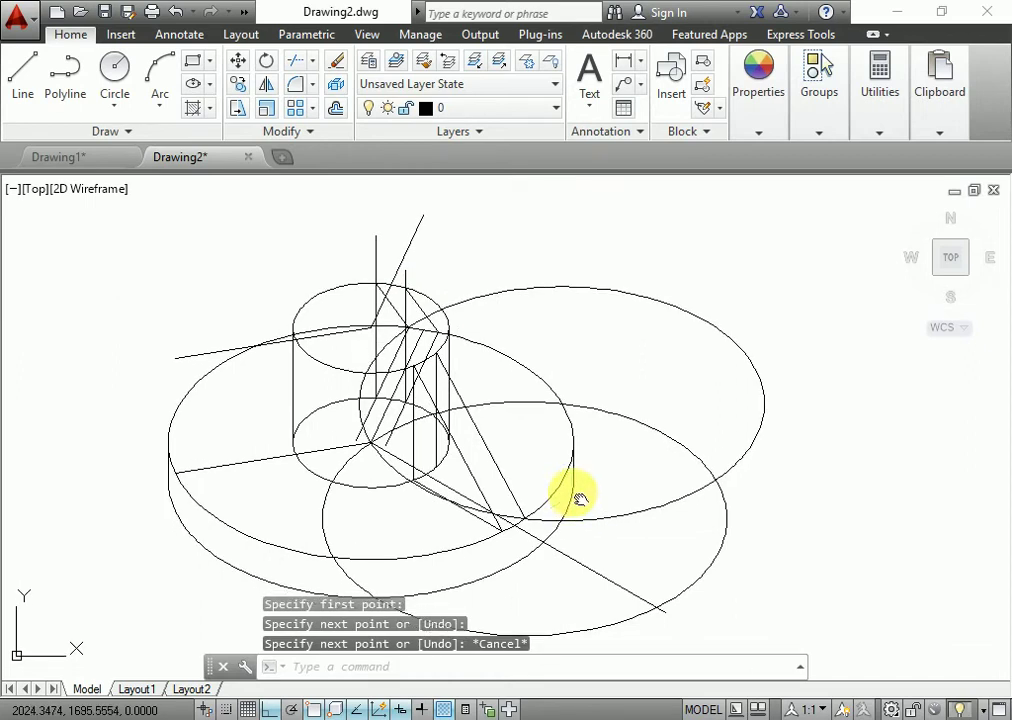
{"action": "left_click", "coordinate": [588, 504]}
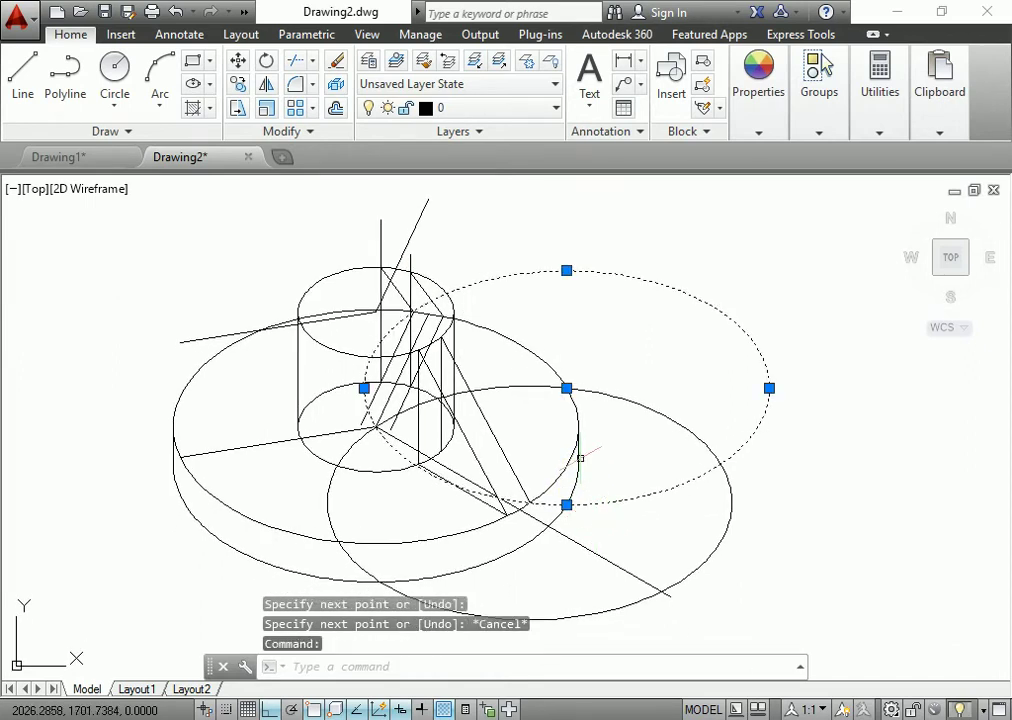
{"action": "key", "text": "Escape"}
{"action": "left_click", "coordinate": [706, 553]}
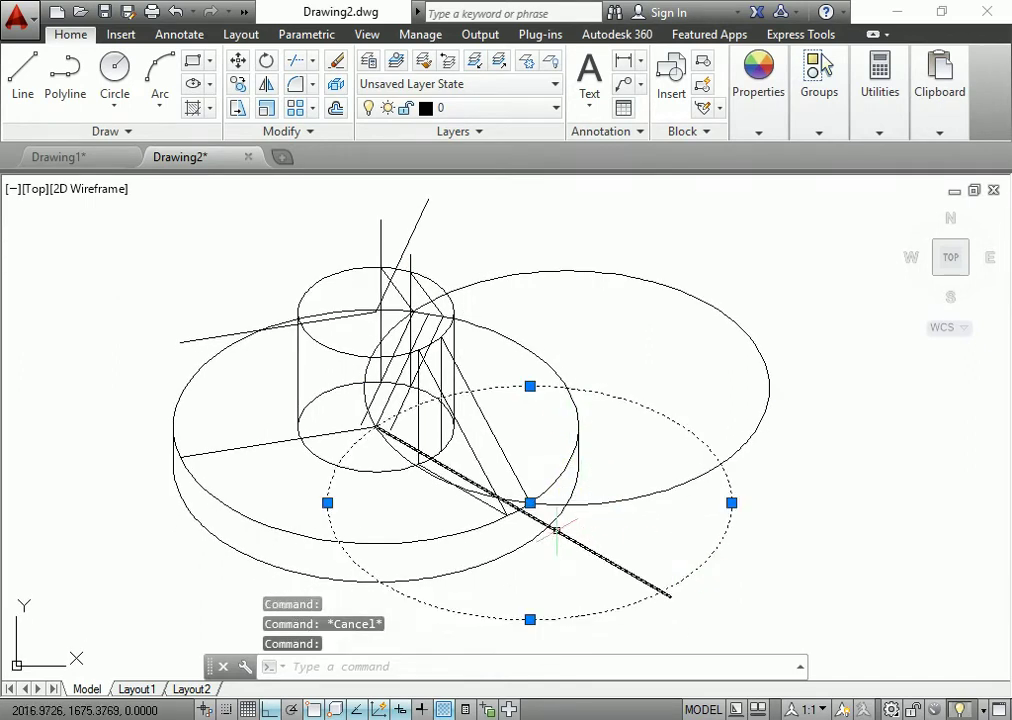
{"action": "left_click", "coordinate": [530, 502]}
{"action": "left_click", "coordinate": [507, 516]}
{"action": "key", "text": "Escape"}
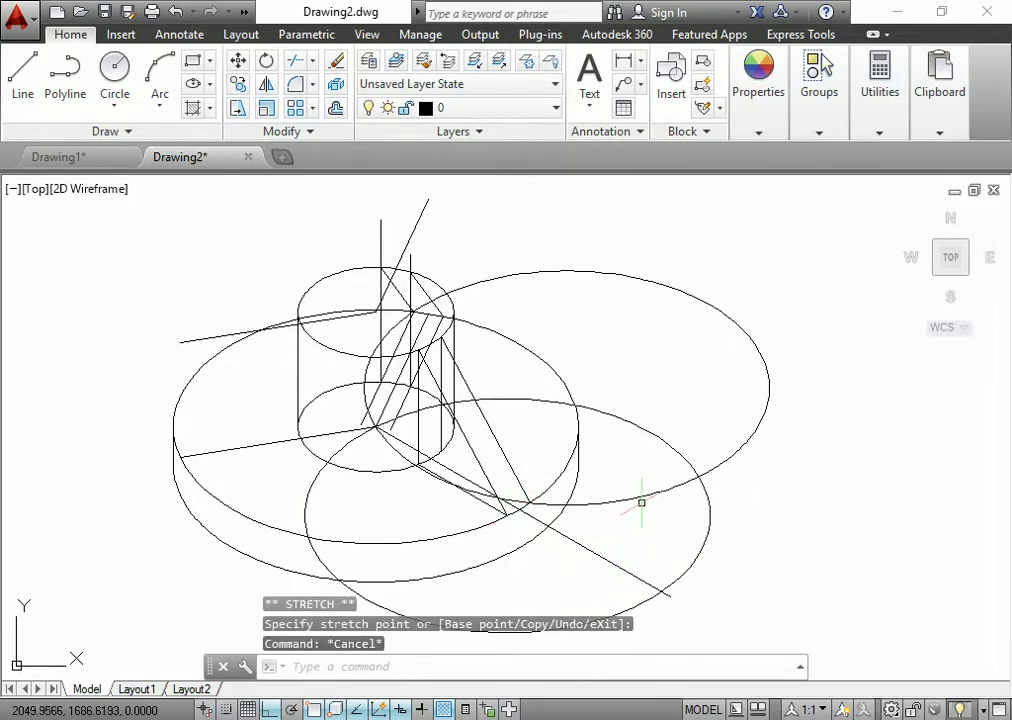
{"action": "left_click", "coordinate": [633, 498]}
{"action": "left_click", "coordinate": [566, 388]}
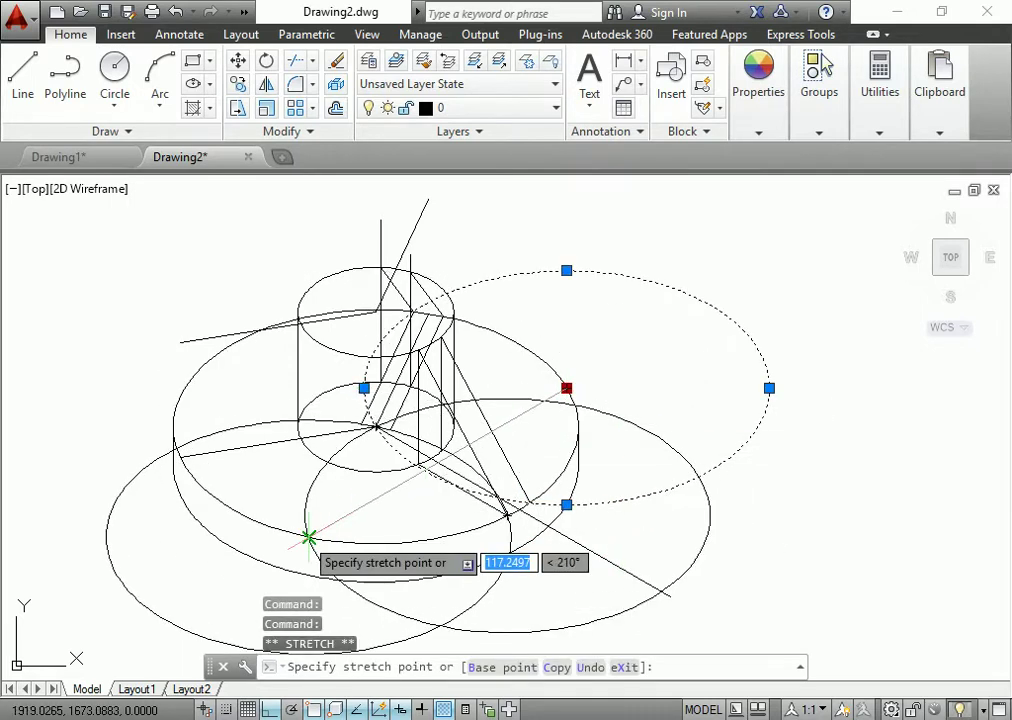
{"action": "key", "text": "Escape"}
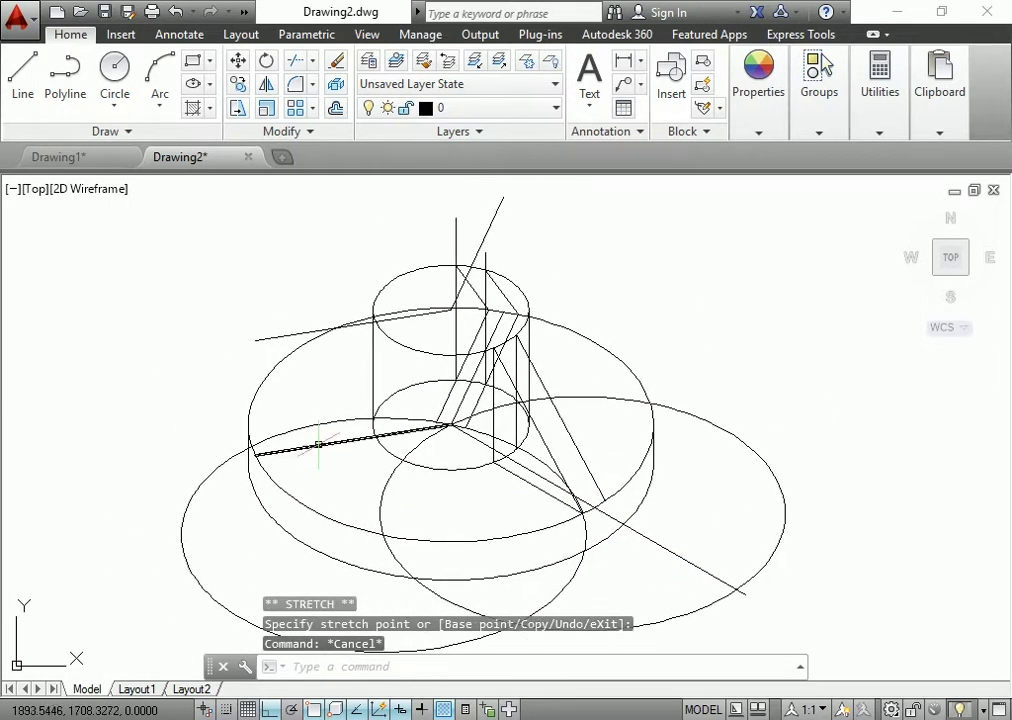
- Copy a radial line on the flange with COPY from its left endpoint
{"action": "left_click", "coordinate": [300, 448]}
{"action": "scroll", "coordinate": [300, 448], "scroll_direction": "up", "scroll_amount": 4}
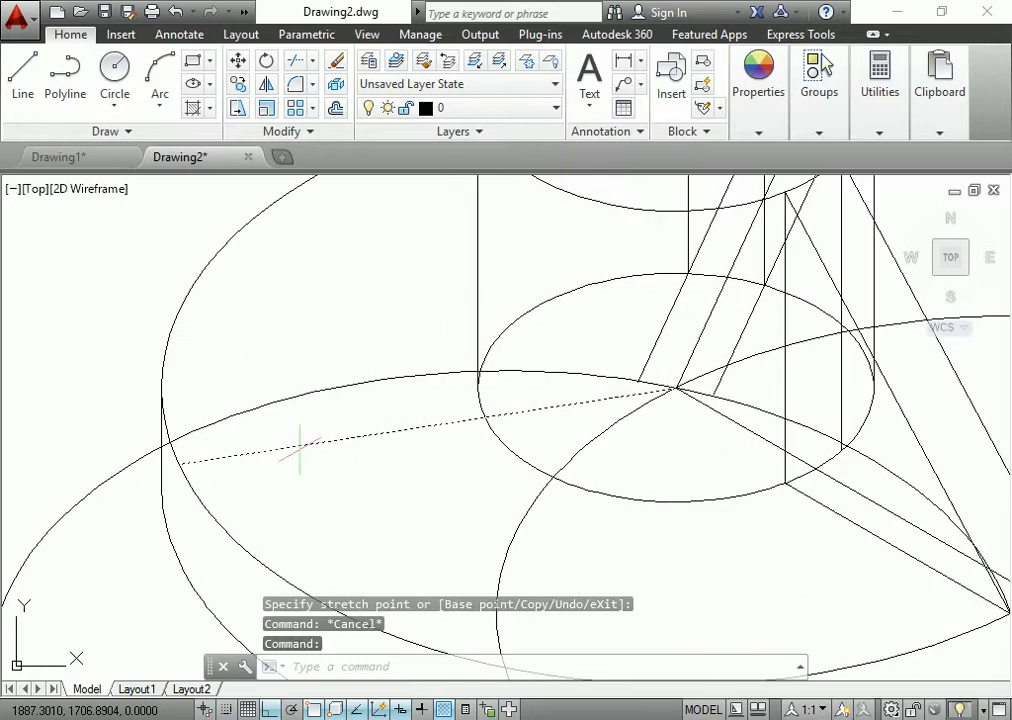
{"action": "type", "text": "co"}
{"action": "key", "text": "Return"}
{"action": "left_click", "coordinate": [179, 463]}
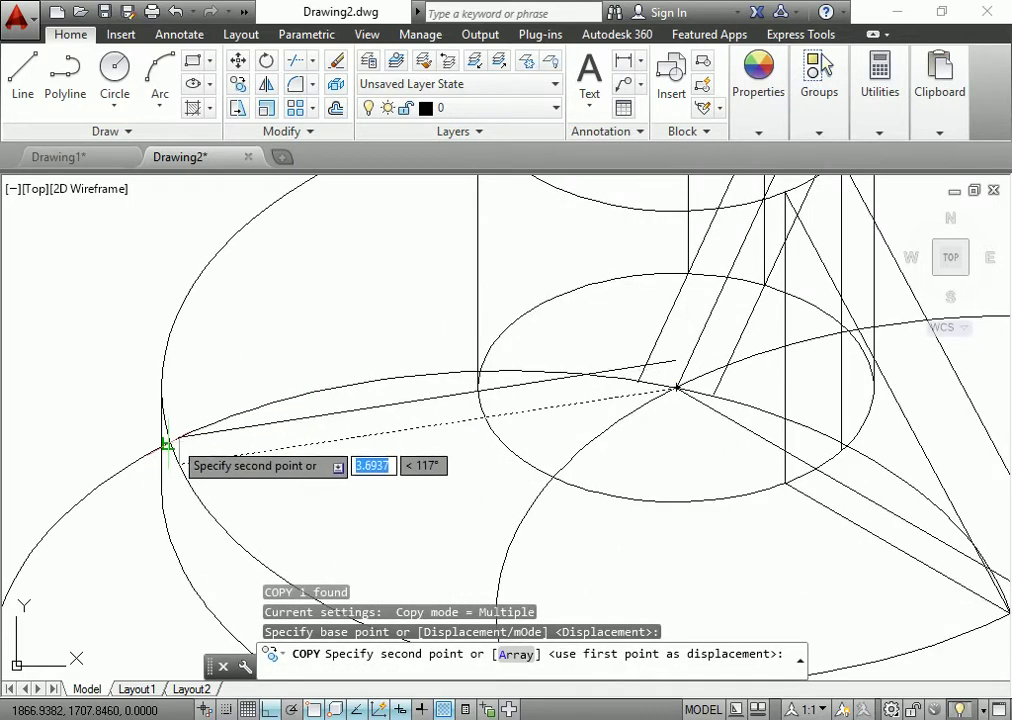
{"action": "left_click", "coordinate": [178, 463]}
{"action": "scroll", "coordinate": [250, 480], "scroll_direction": "down", "scroll_amount": 4}
{"action": "key", "text": "Escape"}
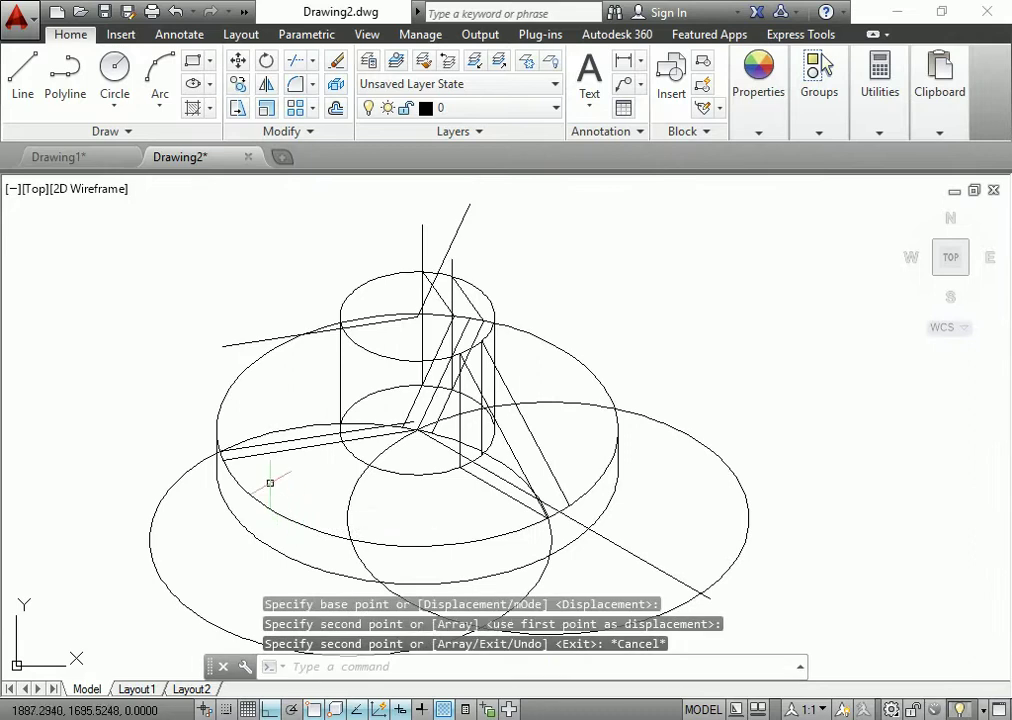
{"action": "scroll", "coordinate": [270, 483], "scroll_direction": "up", "scroll_amount": 3}
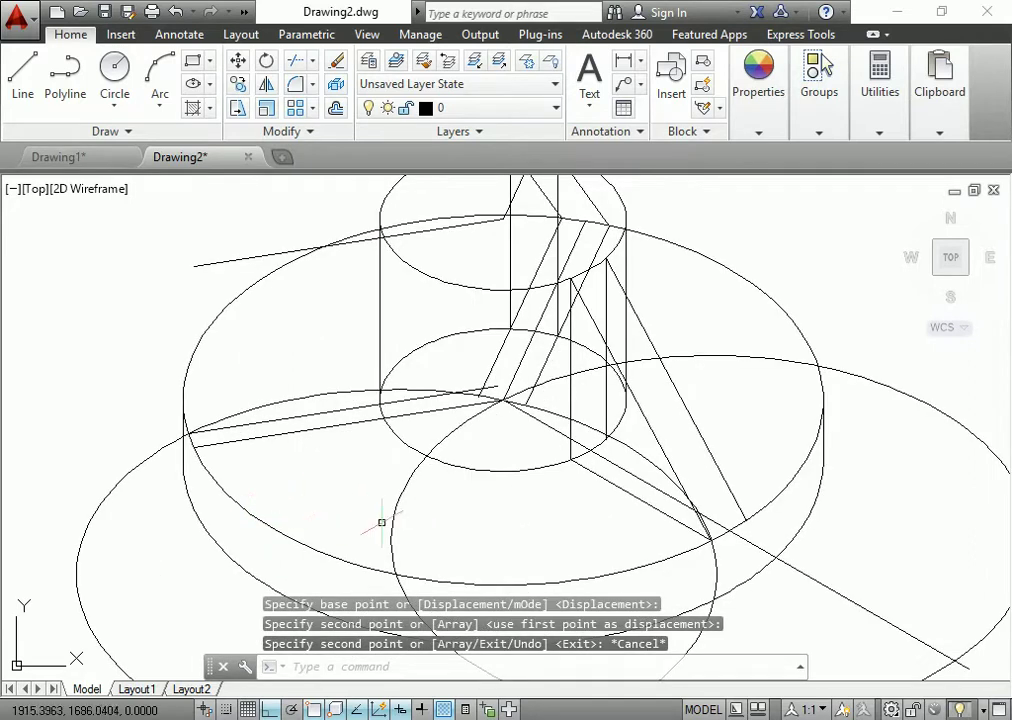
{"action": "scroll", "coordinate": [353, 434], "scroll_direction": "down", "scroll_amount": 5}
{"action": "scroll", "coordinate": [491, 477], "scroll_direction": "up", "scroll_amount": 5}
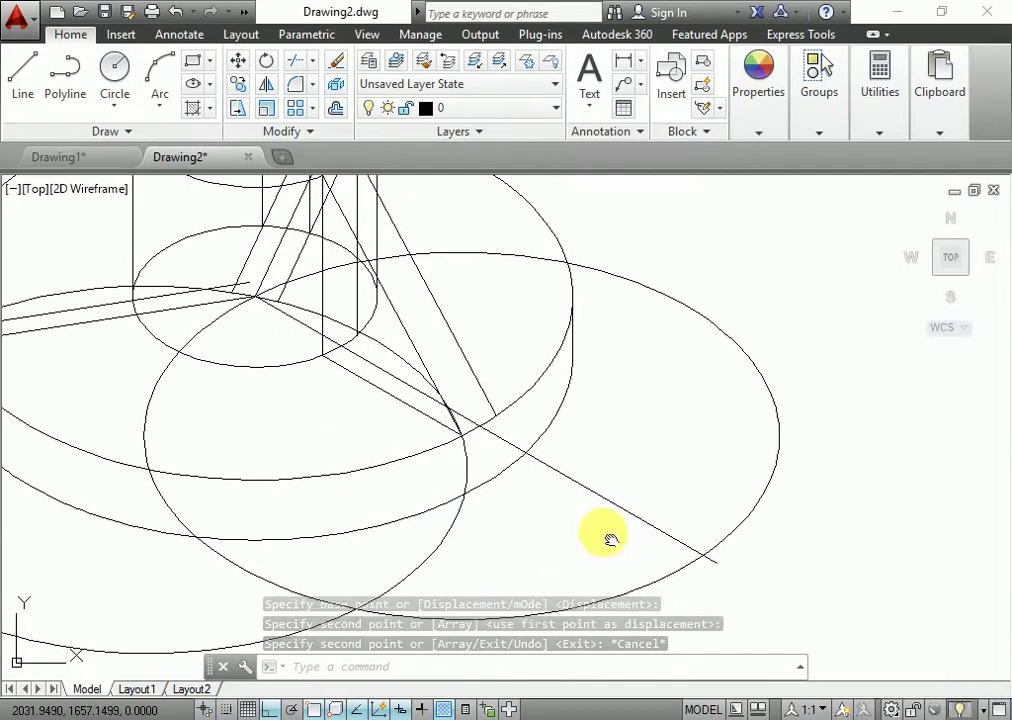
- Grip-move the large ellipse to a new centre point
{"action": "left_click", "coordinate": [743, 519]}
{"action": "left_click", "coordinate": [463, 431]}
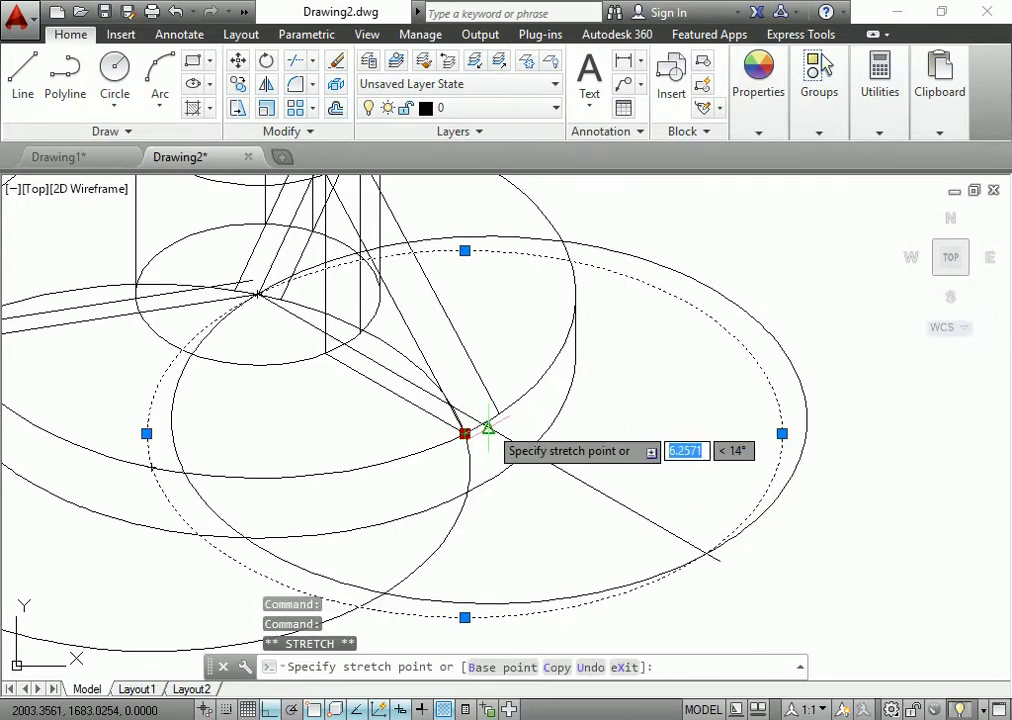
{"action": "left_click", "coordinate": [499, 414]}
{"action": "key", "text": "Escape"}
{"action": "scroll", "coordinate": [300, 525], "scroll_direction": "down", "scroll_amount": 5}
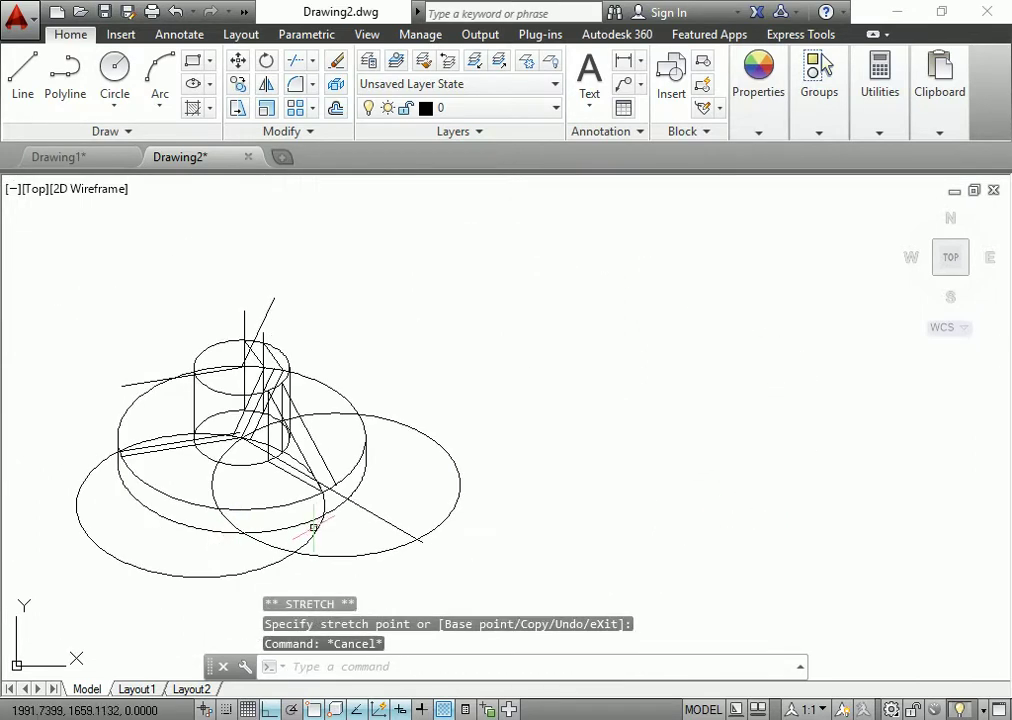
{"action": "left_click", "coordinate": [314, 526]}
{"action": "scroll", "coordinate": [300, 500], "scroll_direction": "up", "scroll_amount": 3}
{"action": "scroll", "coordinate": [328, 466], "scroll_direction": "up", "scroll_amount": 2}
{"action": "left_click", "coordinate": [208, 406]}
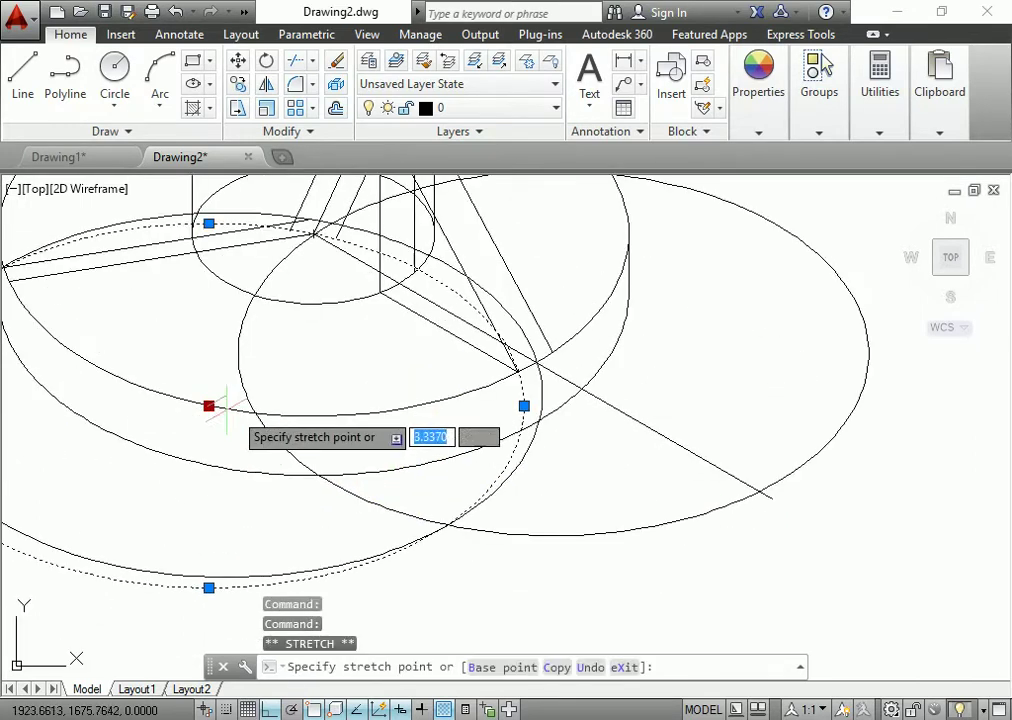
{"action": "scroll", "coordinate": [340, 478], "scroll_direction": "down", "scroll_amount": 2}
{"action": "key", "text": "Escape"}
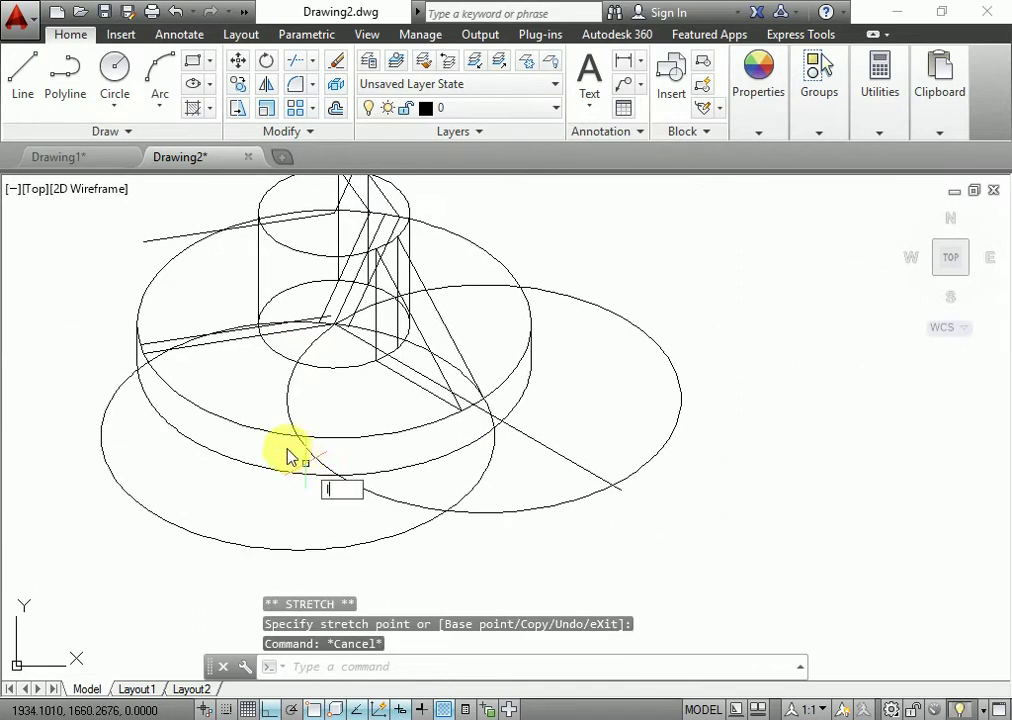
- Zoom in on the flange's left side and select its radial line
{"action": "type", "text": "l"}
{"action": "key", "text": "Return"}
{"action": "left_click", "coordinate": [145, 355]}
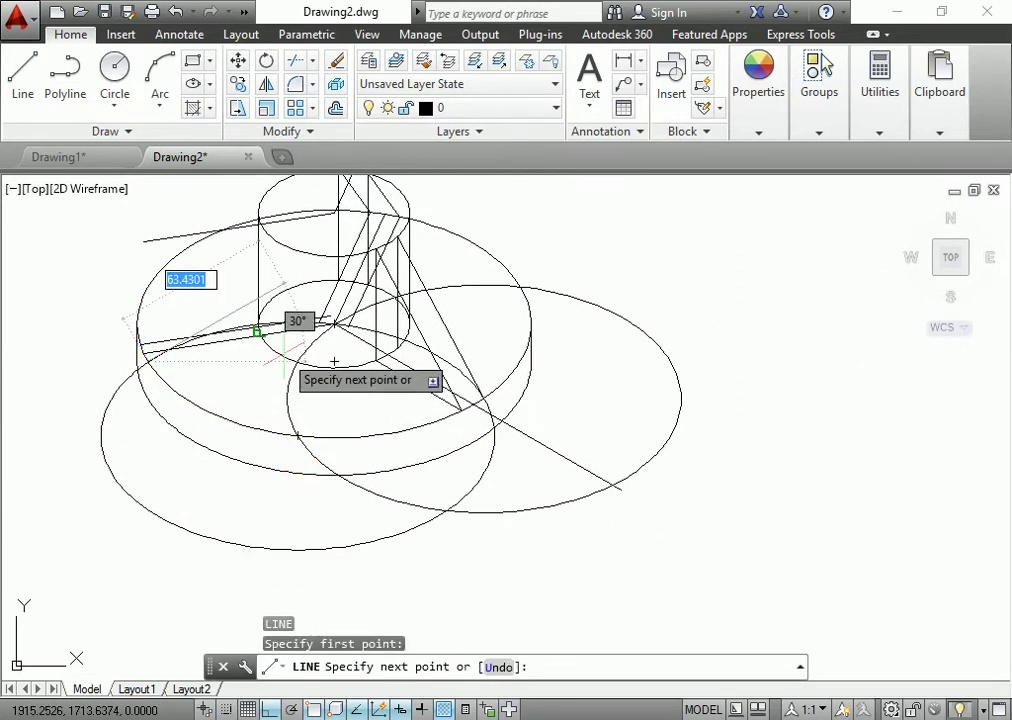
{"action": "key", "text": "Escape"}
{"action": "middle_click_drag", "start_coordinate": [180, 357], "coordinate": [319, 392]}
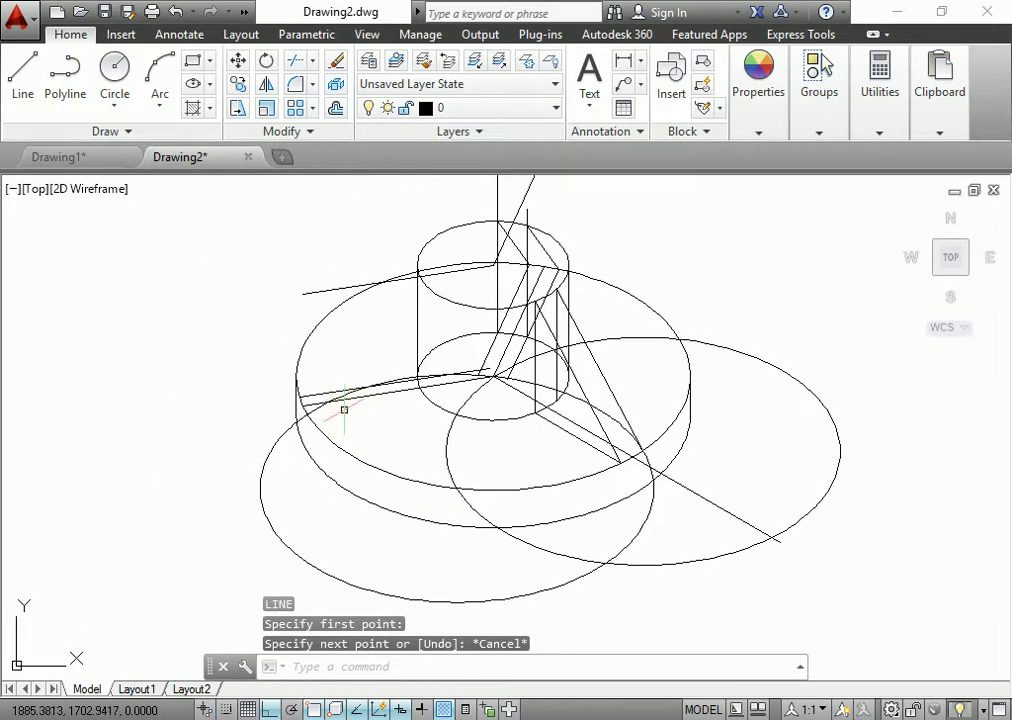
{"action": "scroll", "coordinate": [319, 392], "scroll_direction": "up", "scroll_amount": 2}
{"action": "left_click", "coordinate": [319, 392]}
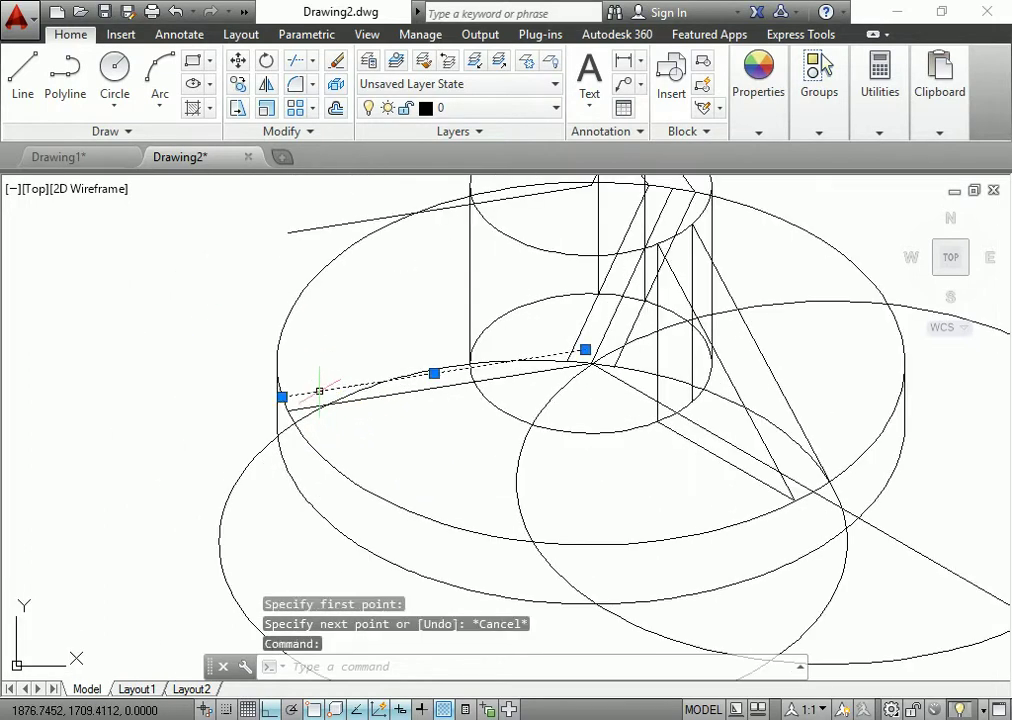
{"action": "type", "text": "cp"}
{"action": "key", "text": "Return"}
{"action": "scroll", "coordinate": [271, 392], "scroll_direction": "up", "scroll_amount": 2}
{"action": "scroll", "coordinate": [278, 405], "scroll_direction": "up", "scroll_amount": 2}
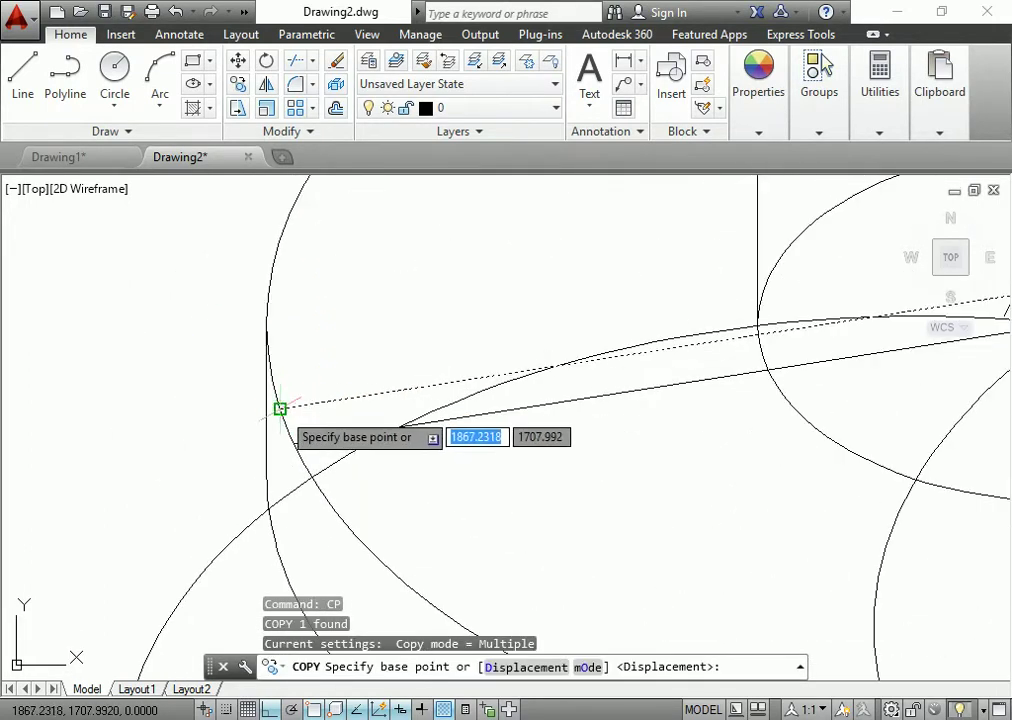
{"action": "left_click", "coordinate": [280, 408]}
{"action": "left_click", "coordinate": [312, 477]}
{"action": "key", "text": "Escape"}
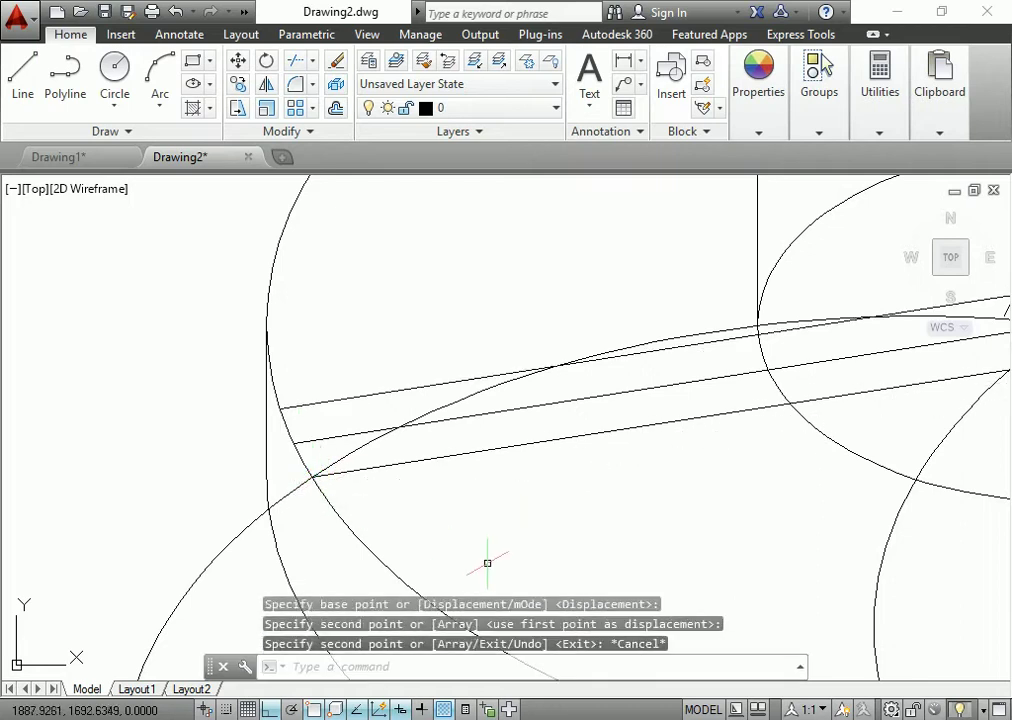
{"action": "scroll", "coordinate": [411, 479], "scroll_direction": "down", "scroll_amount": 4}
{"action": "scroll", "coordinate": [387, 462], "scroll_direction": "up", "scroll_amount": 2}
{"action": "left_click", "coordinate": [339, 441]}
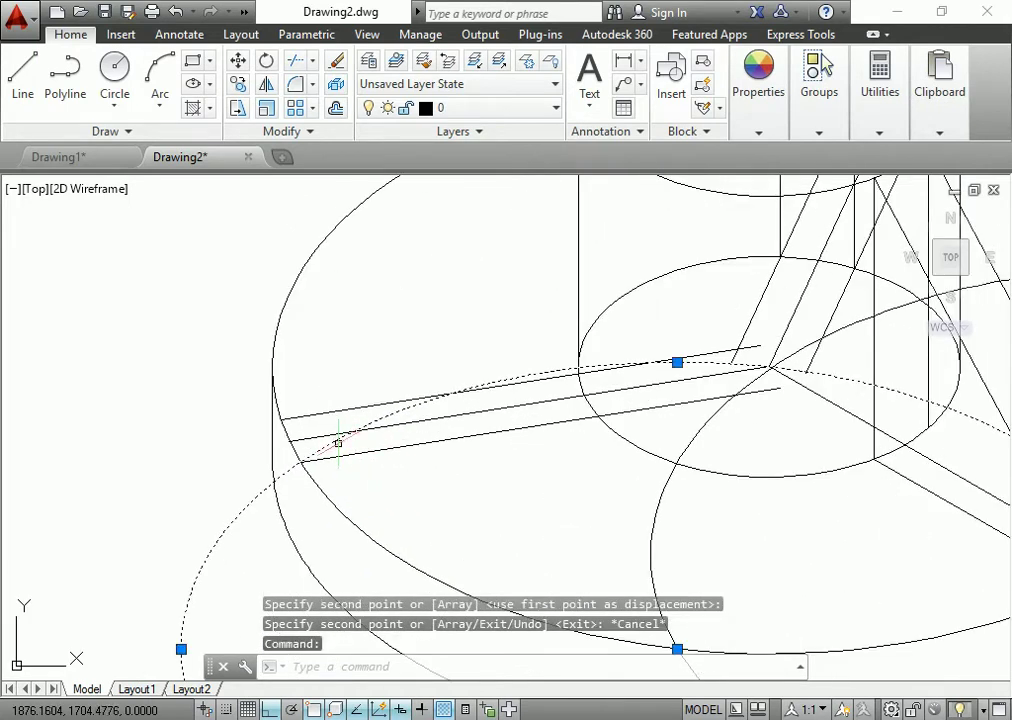
{"action": "left_click", "coordinate": [654, 506]}
{"action": "key", "text": "Delete"}
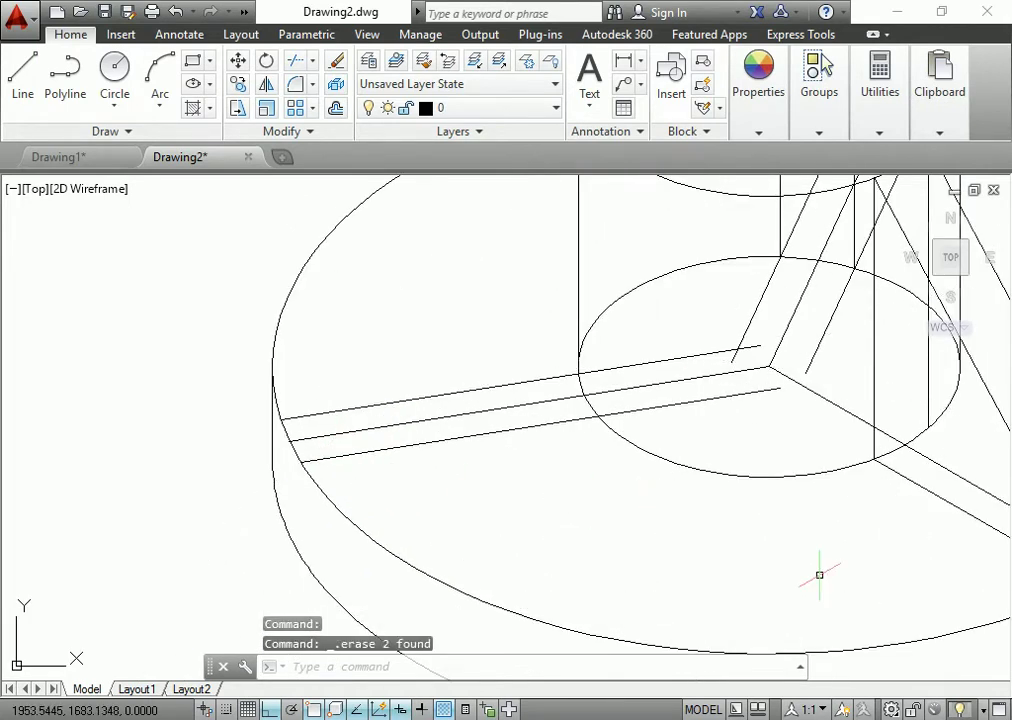
{"action": "scroll", "coordinate": [684, 533], "scroll_direction": "down", "scroll_amount": 3}
{"action": "scroll", "coordinate": [682, 527], "scroll_direction": "down", "scroll_amount": 2}
{"action": "scroll", "coordinate": [682, 527], "scroll_direction": "up", "scroll_amount": 2}
{"action": "middle_click_drag", "start_coordinate": [678, 530], "coordinate": [649, 485]}
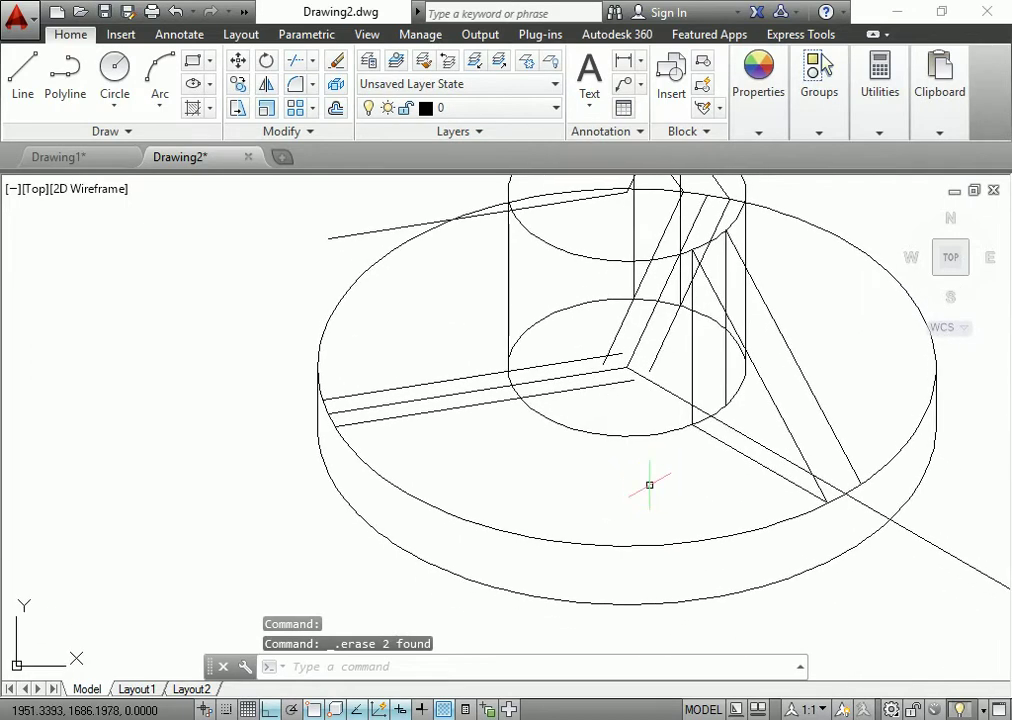
{"action": "scroll", "coordinate": [816, 522], "scroll_direction": "down", "scroll_amount": 2}
{"action": "mouse_move", "coordinate": [816, 522]}
{"action": "middle_mouse_down"}
{"action": "mouse_move", "coordinate": [650, 480]}
{"action": "mouse_move", "coordinate": [706, 467]}
{"action": "middle_mouse_up"}
{"action": "left_click", "coordinate": [700, 474]}
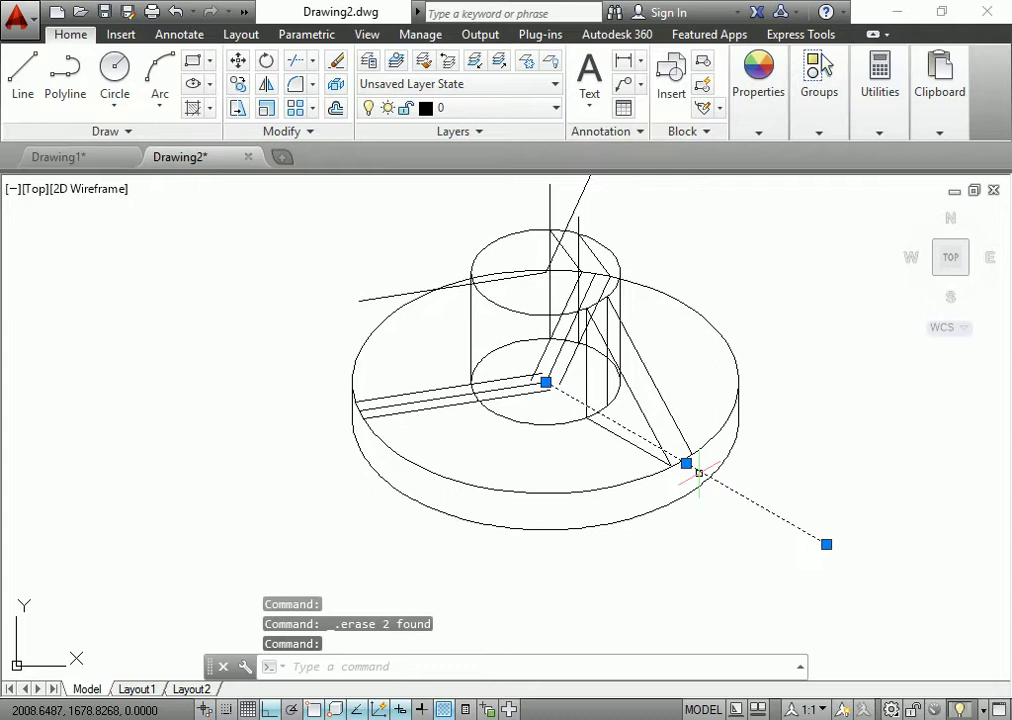
{"action": "key", "text": "Escape"}
{"action": "key", "text": "Escape"}
{"action": "middle_click_drag", "start_coordinate": [590, 292], "coordinate": [599, 300]}
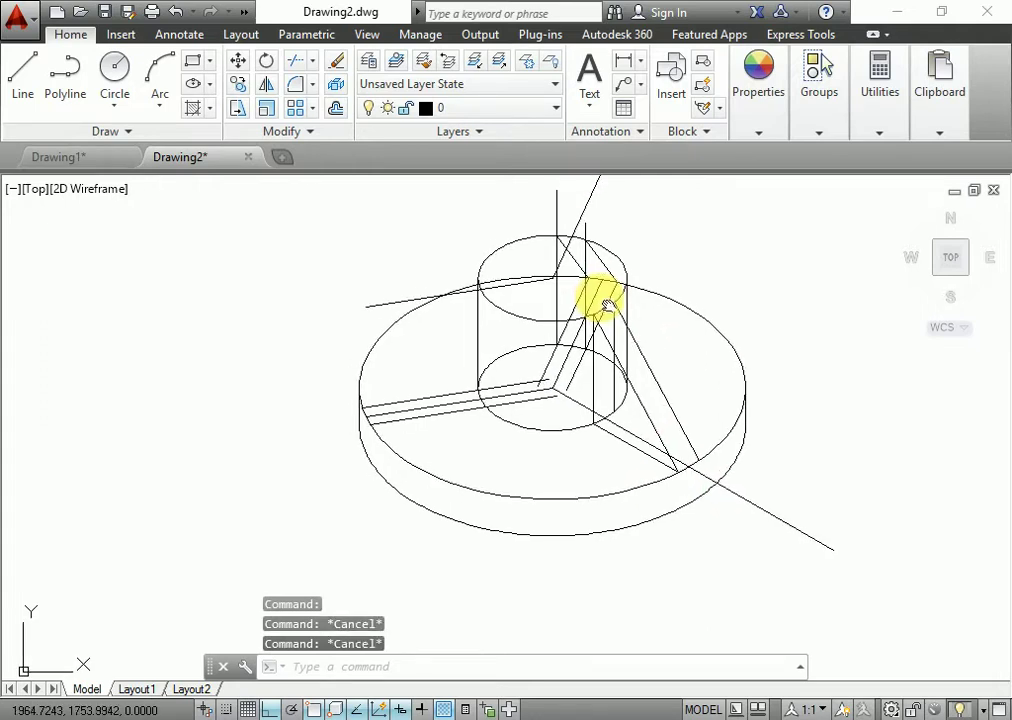
{"action": "scroll", "coordinate": [583, 272], "scroll_direction": "up", "scroll_amount": 2}
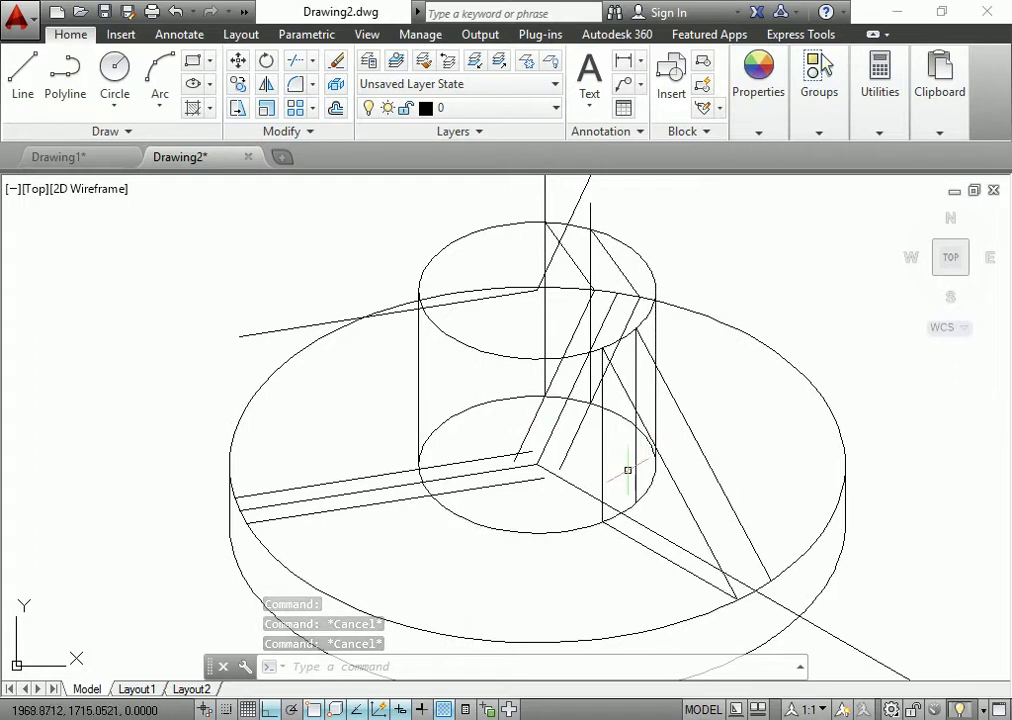
- Locate the line start where the arc meets the slot corner
{"action": "key", "text": "Return"}
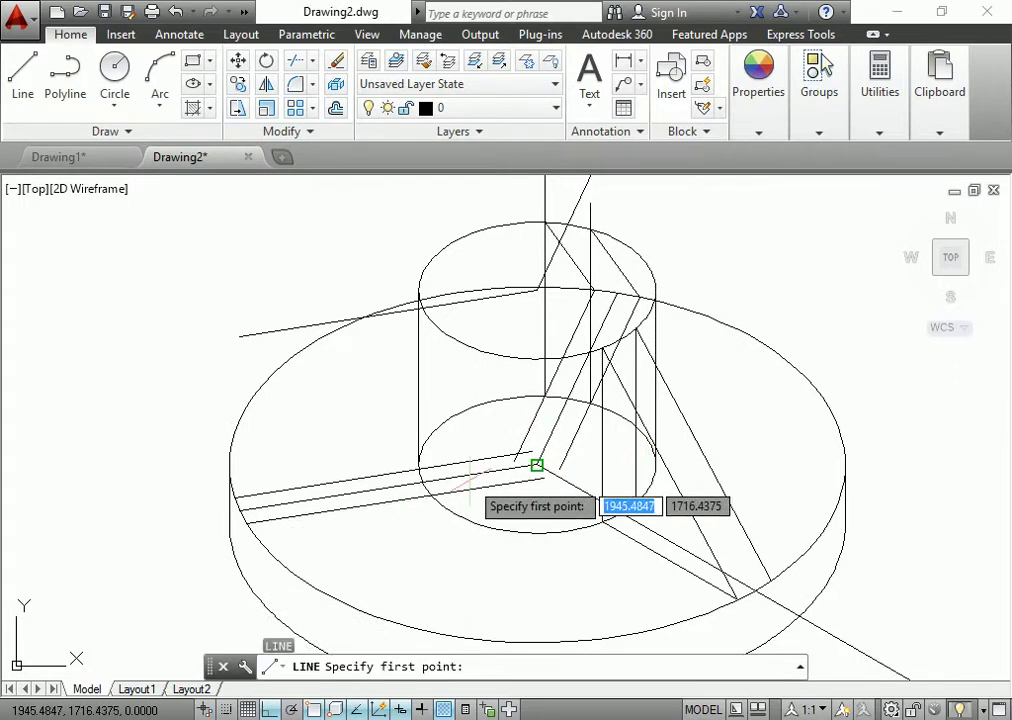
{"action": "left_click", "coordinate": [429, 492]}
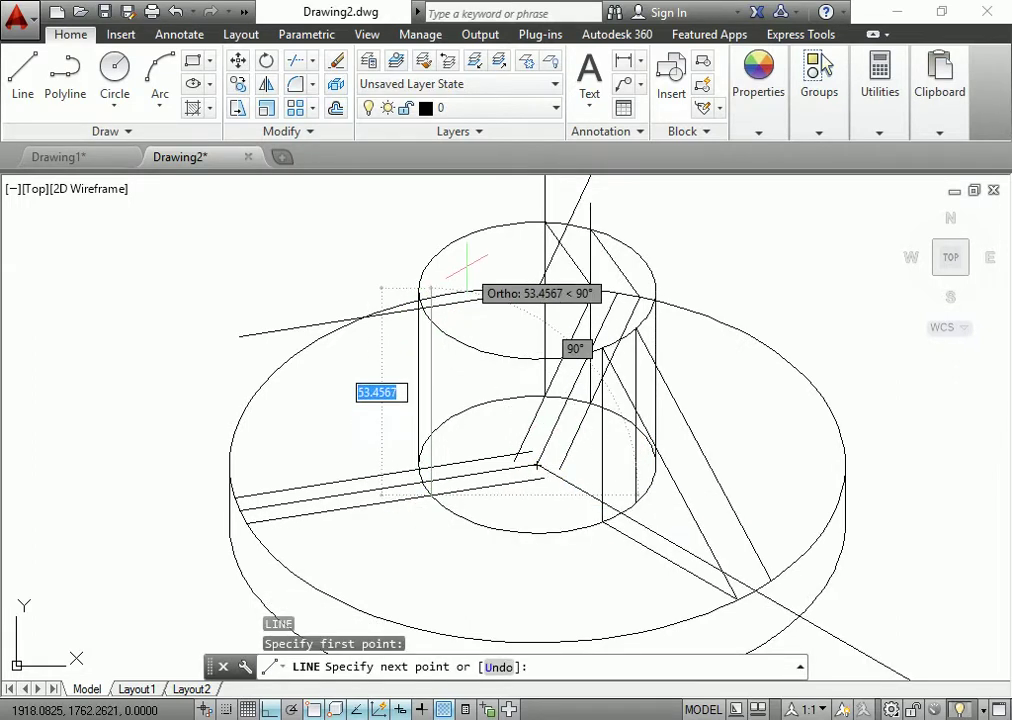
{"action": "key", "text": "Escape"}
{"action": "key", "text": "Return"}
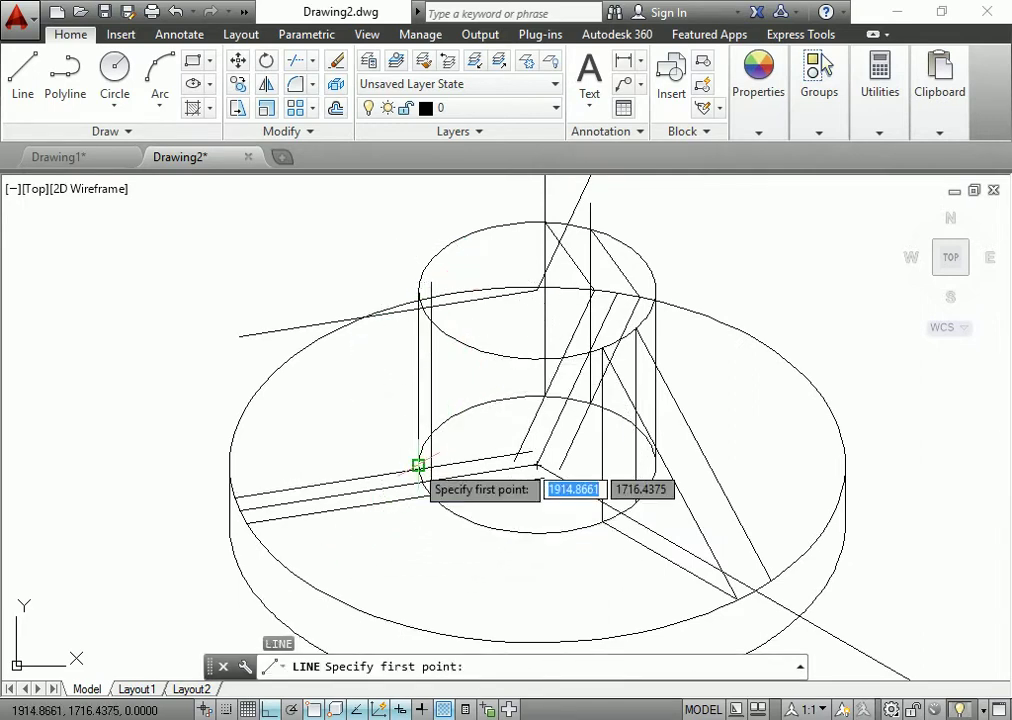
{"action": "scroll", "coordinate": [418, 468], "scroll_direction": "up", "scroll_amount": 4}
{"action": "scroll", "coordinate": [418, 468], "scroll_direction": "up", "scroll_amount": 3}
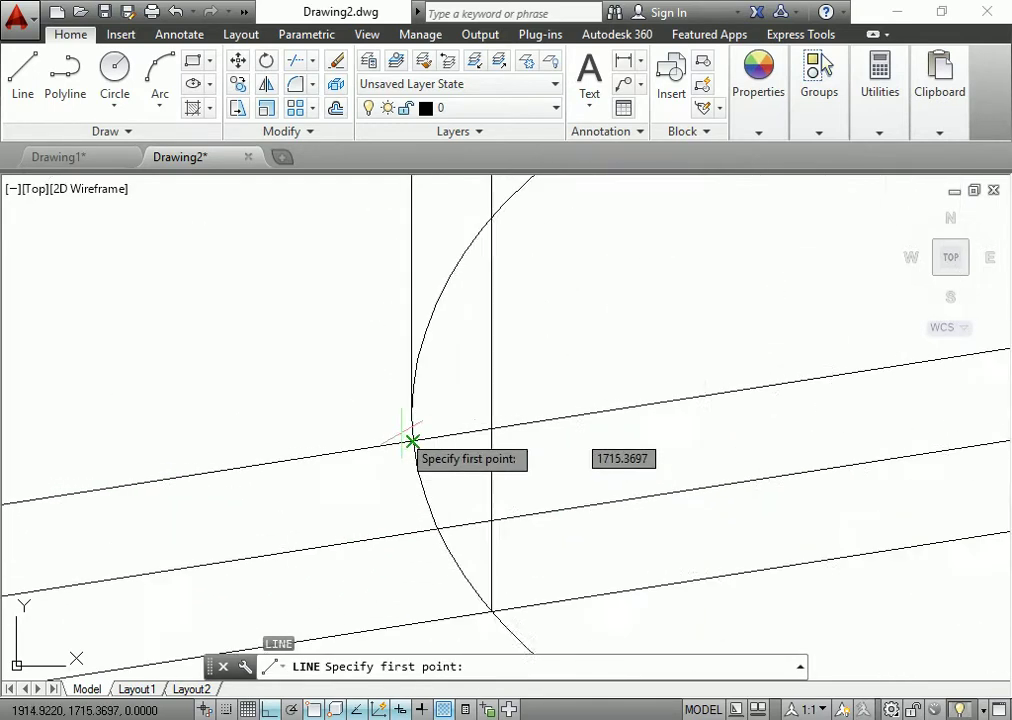
{"action": "left_click", "coordinate": [417, 443]}
{"action": "middle_click_drag", "start_coordinate": [481, 243], "coordinate": [508, 598]}
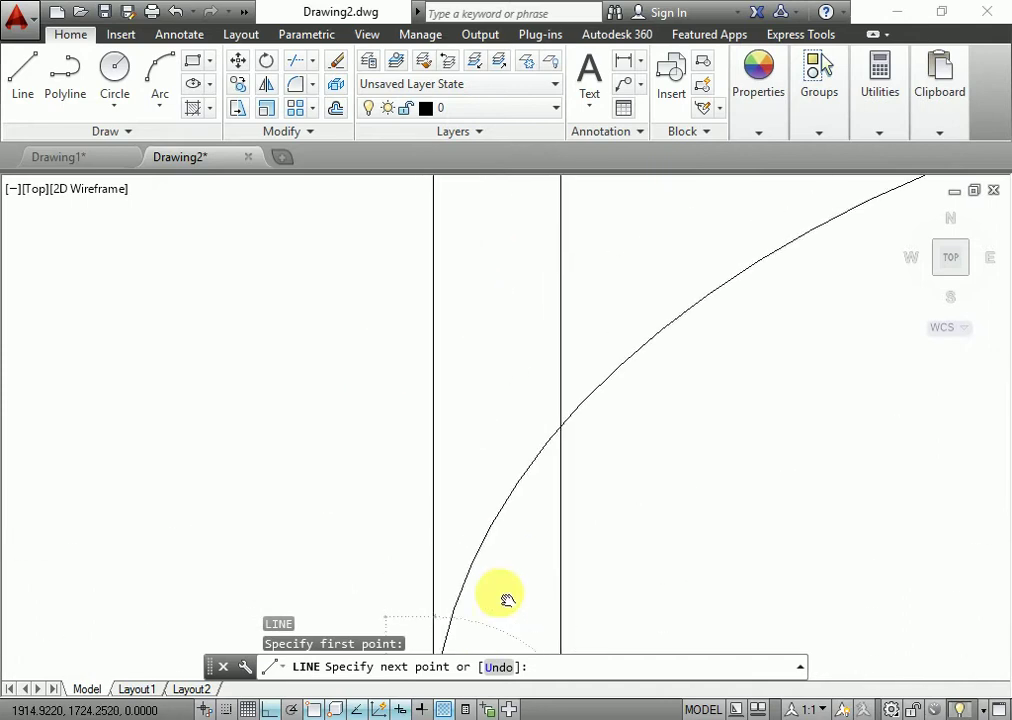
{"action": "scroll", "coordinate": [495, 480], "scroll_direction": "down", "scroll_amount": 2}
{"action": "scroll", "coordinate": [485, 360], "scroll_direction": "down", "scroll_amount": 2}
{"action": "scroll", "coordinate": [467, 455], "scroll_direction": "up", "scroll_amount": 4}
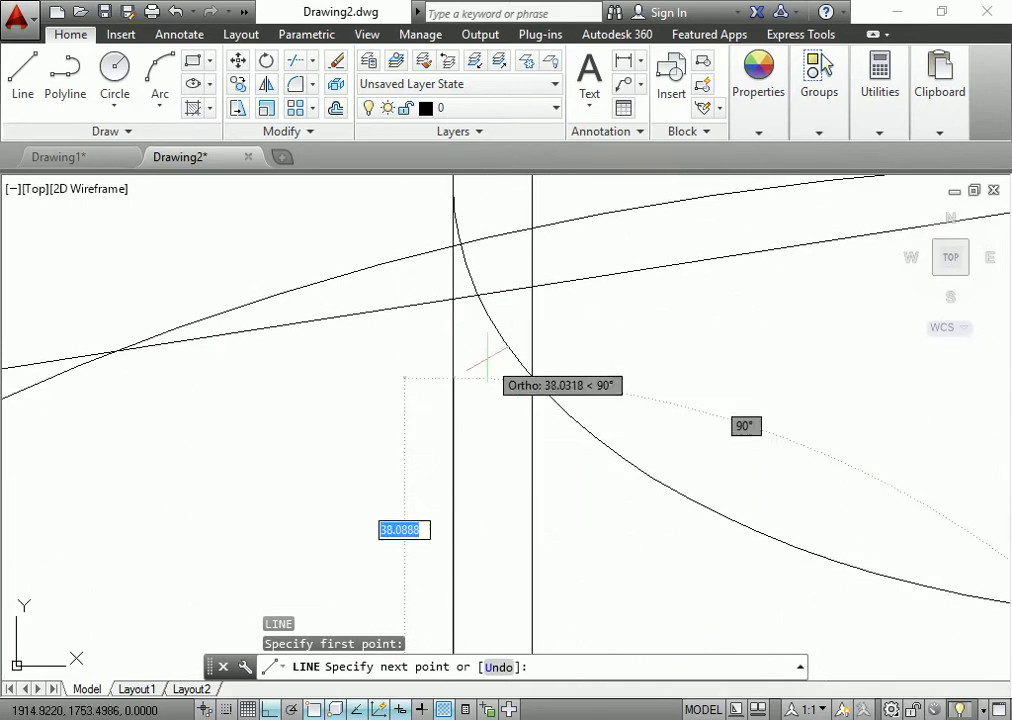
{"action": "middle_click_drag", "start_coordinate": [474, 266], "coordinate": [497, 430]}
{"action": "key", "text": "Escape"}
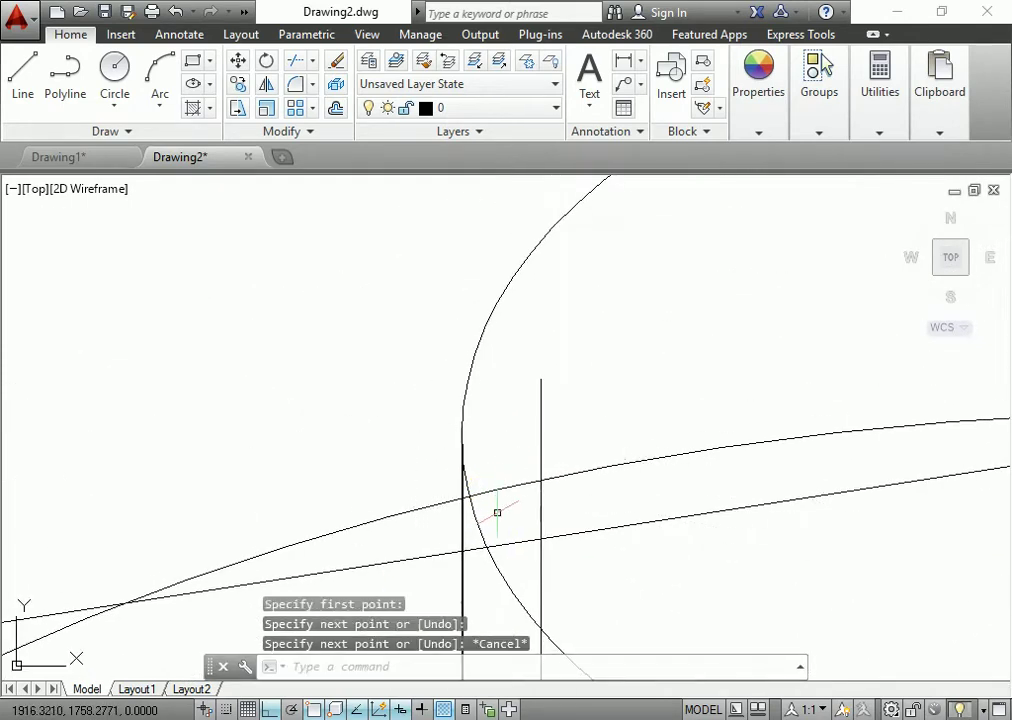
{"action": "scroll", "coordinate": [495, 510], "scroll_direction": "up", "scroll_amount": 2}
{"action": "scroll", "coordinate": [480, 495], "scroll_direction": "up", "scroll_amount": 4}
- Draw two slanted rib edges between the slot and the hub cylinder top
{"action": "type", "text": "l"}
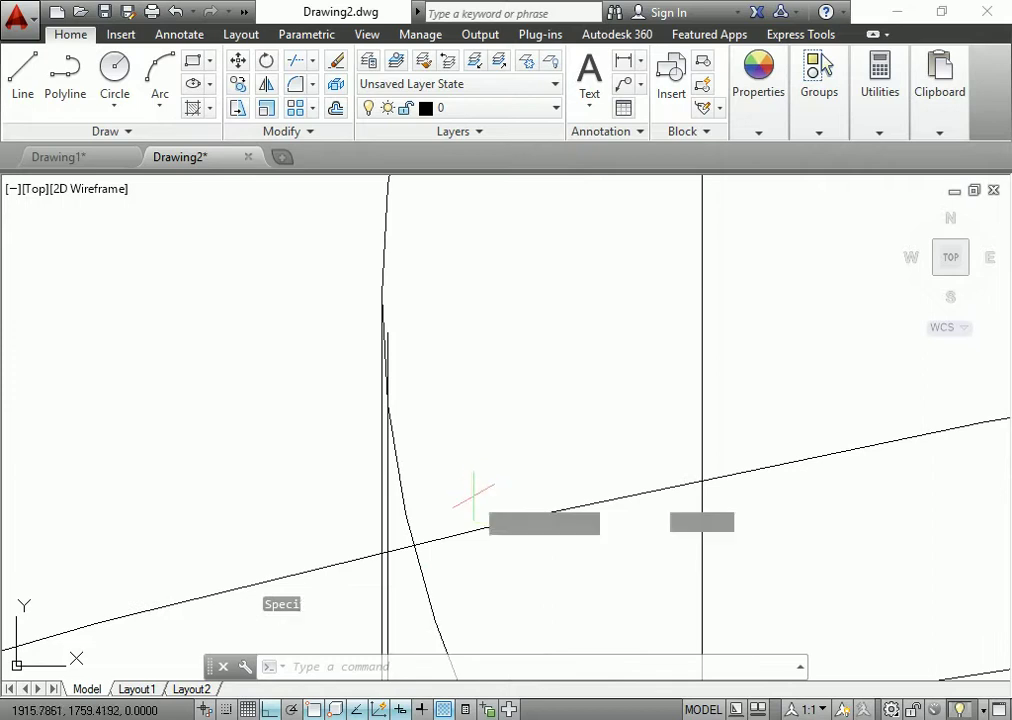
{"action": "key", "text": "Return"}
{"action": "left_click", "coordinate": [388, 401]}
{"action": "scroll", "coordinate": [470, 483], "scroll_direction": "down", "scroll_amount": 1}
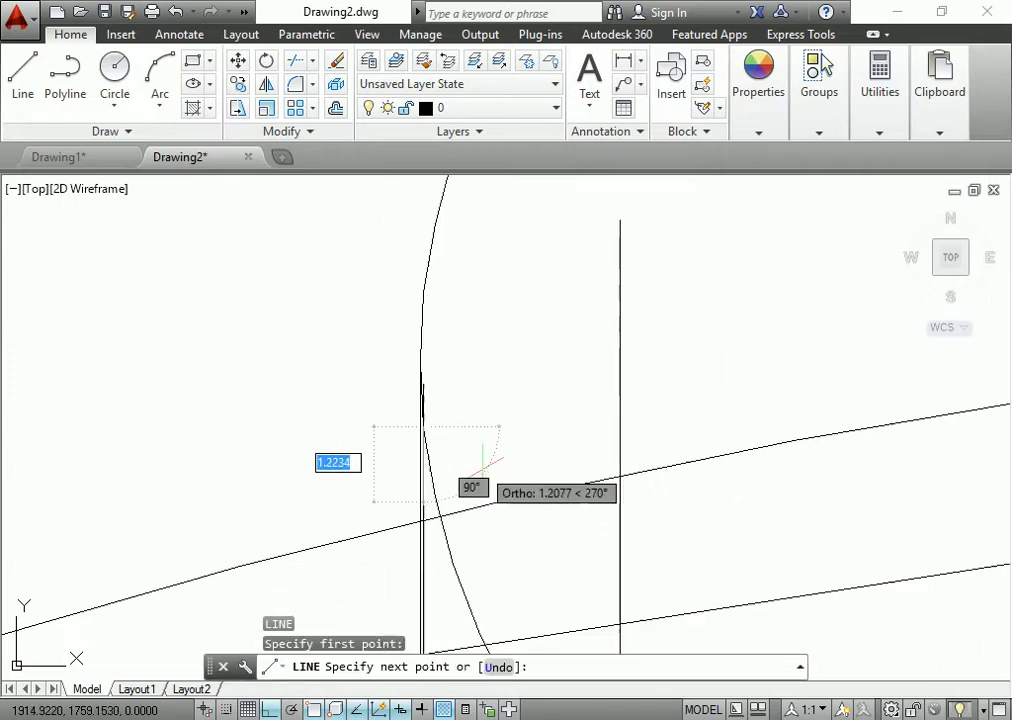
{"action": "scroll", "coordinate": [678, 276], "scroll_direction": "down", "scroll_amount": 4}
{"action": "scroll", "coordinate": [524, 508], "scroll_direction": "up", "scroll_amount": 5}
{"action": "left_click", "coordinate": [395, 580]}
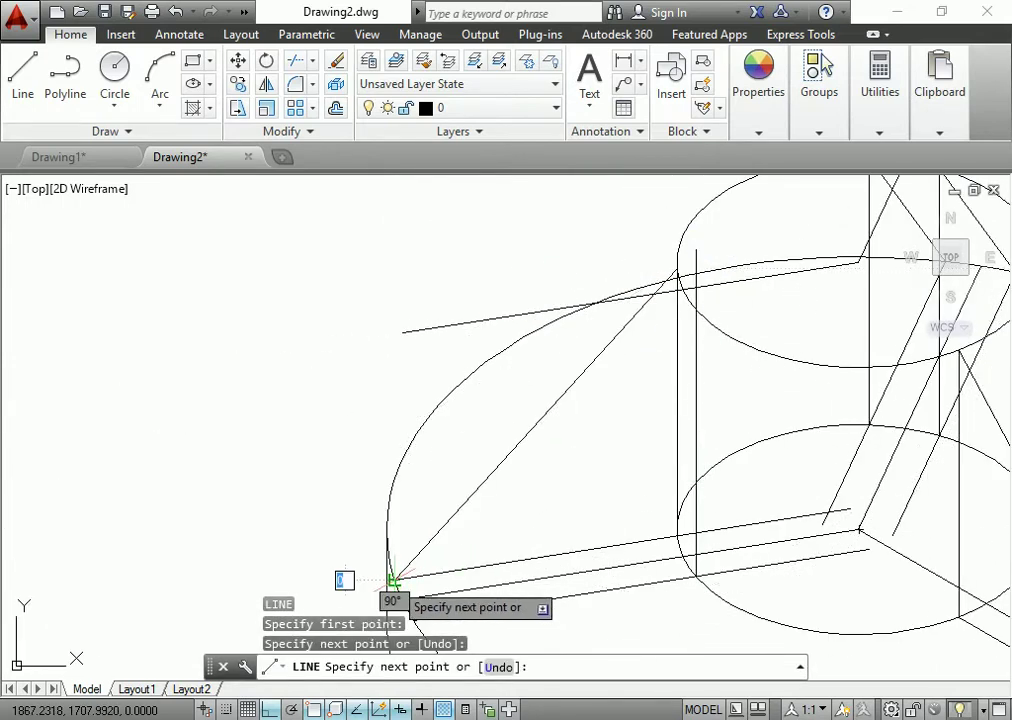
{"action": "key", "text": "Return"}
{"action": "key", "text": "Return"}
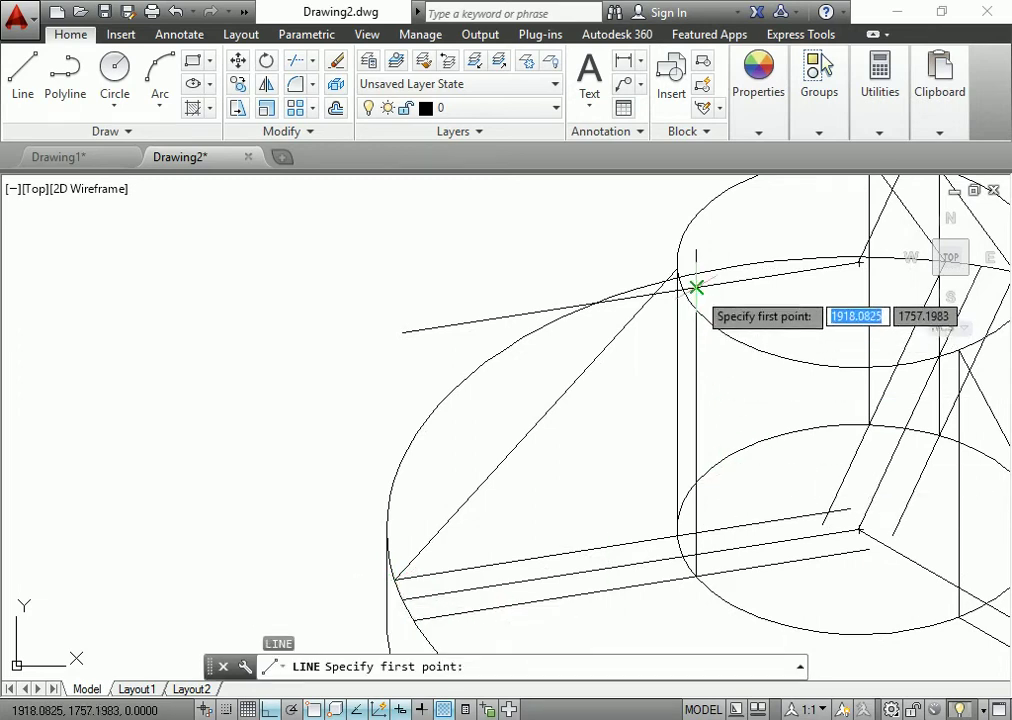
{"action": "left_click", "coordinate": [695, 311]}
{"action": "left_click", "coordinate": [413, 621]}
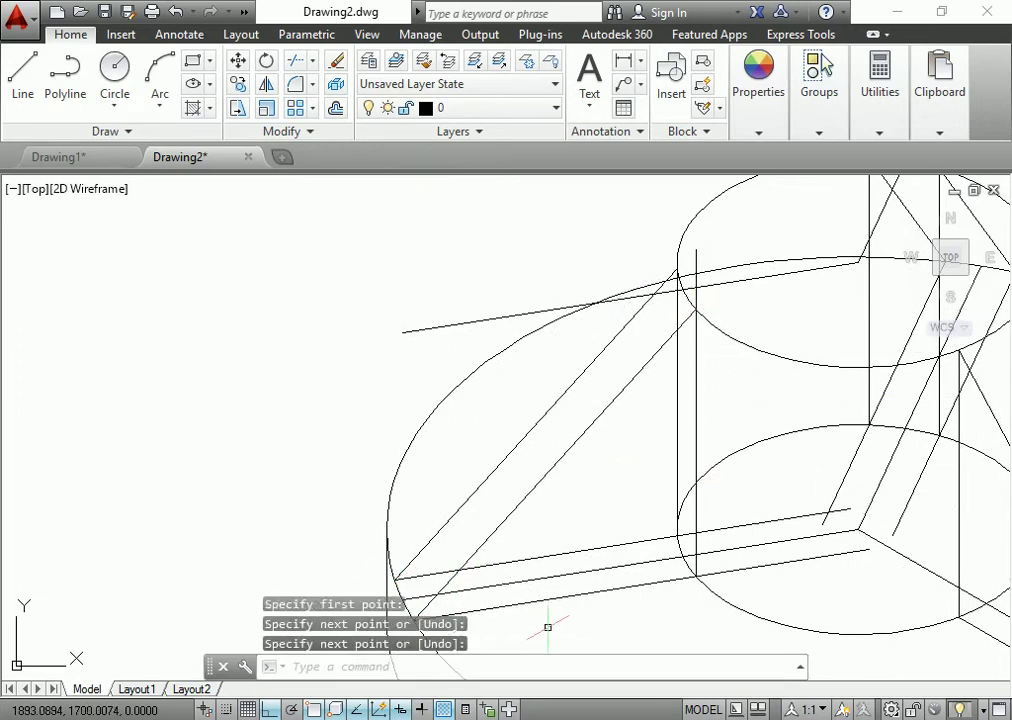
{"action": "scroll", "coordinate": [550, 600], "scroll_direction": "down", "scroll_amount": 2}
{"action": "key", "text": "Escape"}
{"action": "middle_click_drag", "start_coordinate": [560, 560], "coordinate": [515, 327]}
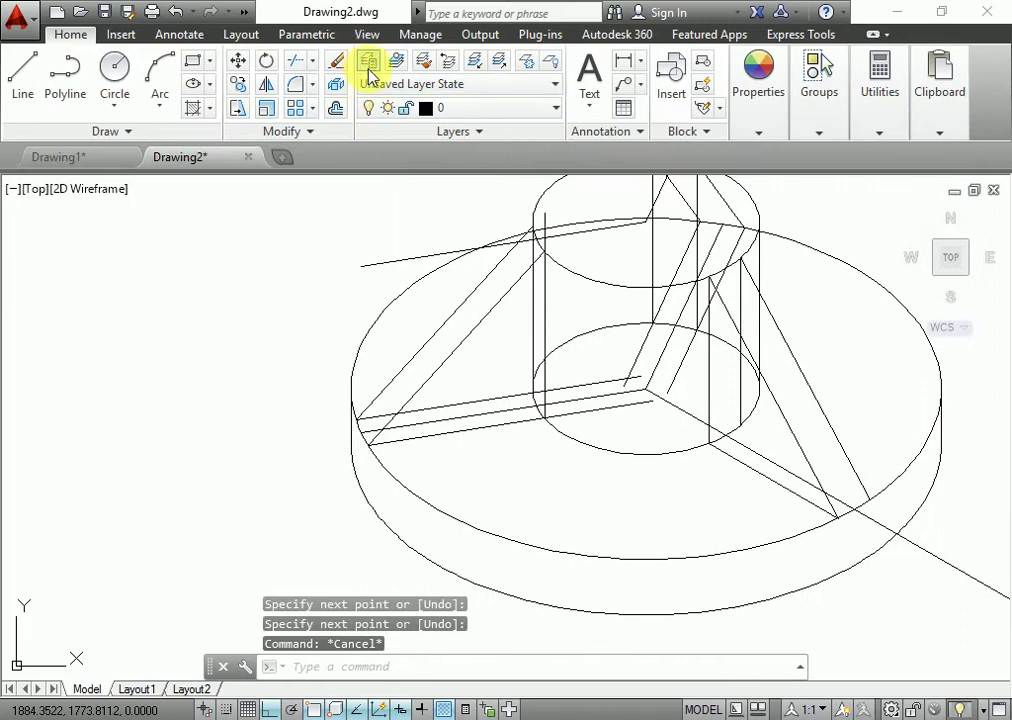
- Add layers 'aux' coloured blue and 'Layer1' coloured red in Layer Properties Manager
{"action": "left_click", "coordinate": [366, 61]}
{"action": "left_click", "coordinate": [213, 96]}
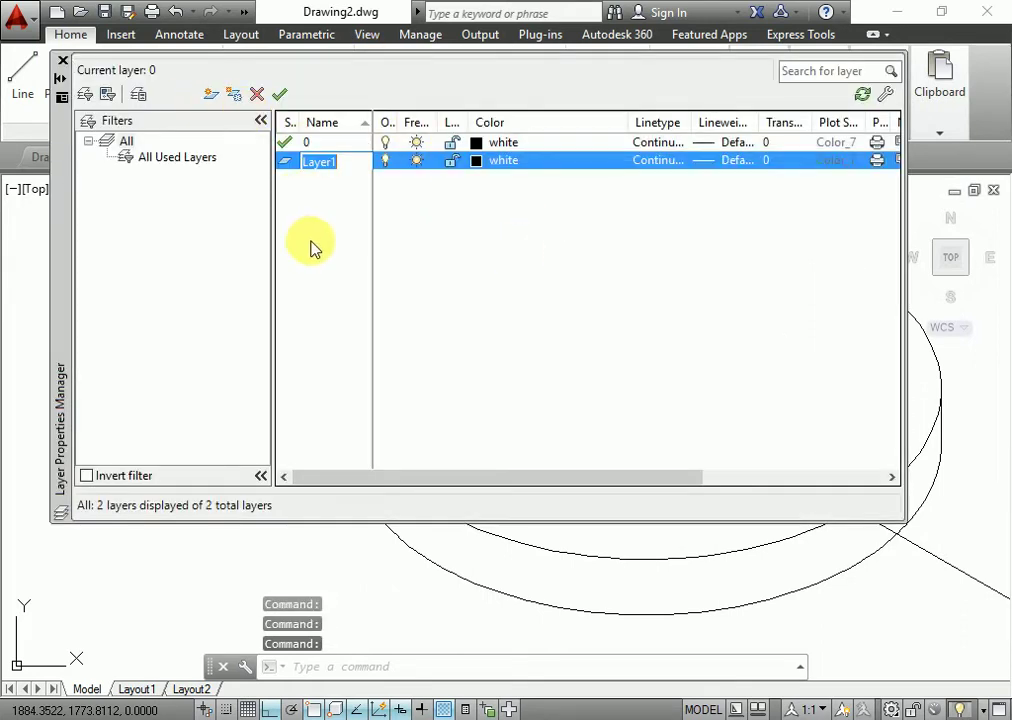
{"action": "type", "text": "aux"}
{"action": "key", "text": "Return"}
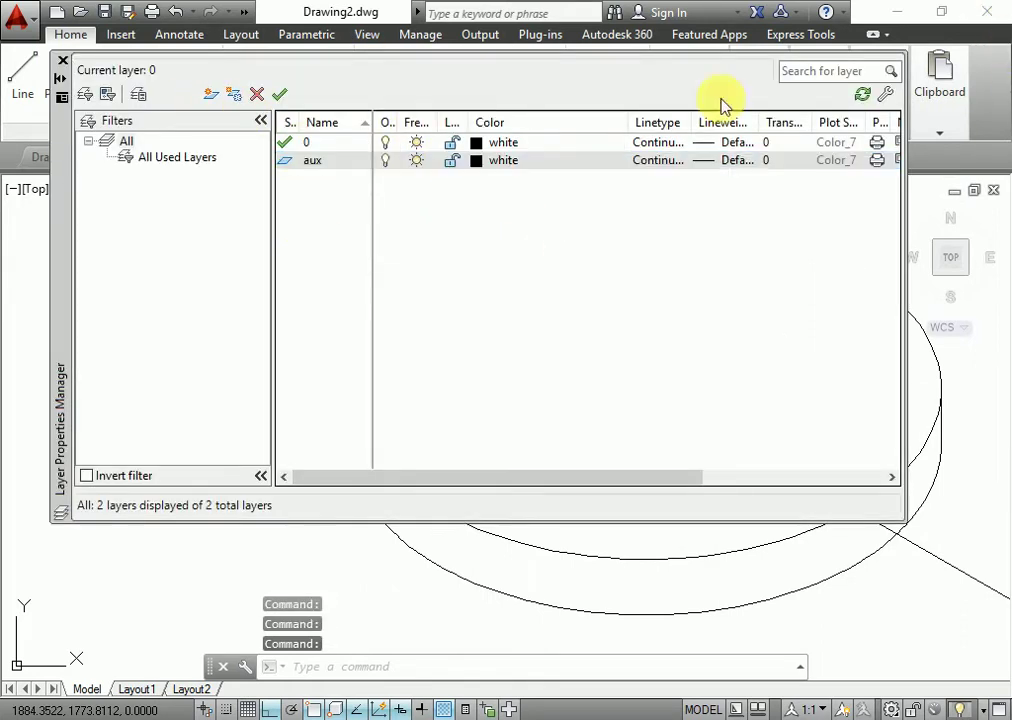
{"action": "left_click", "coordinate": [213, 97]}
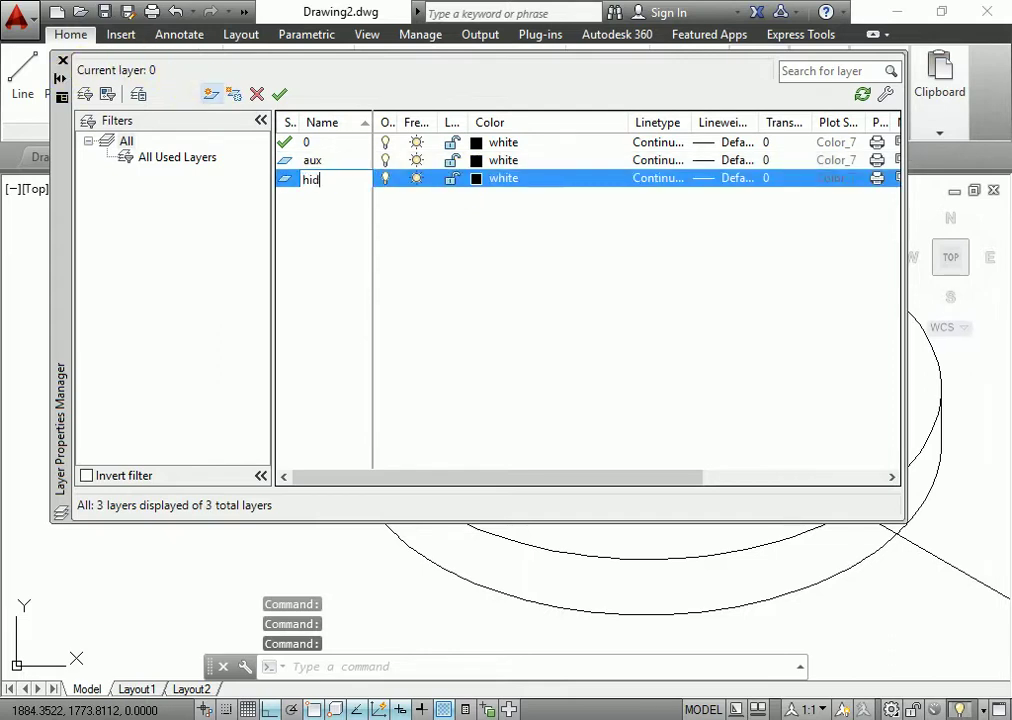
{"action": "left_click", "coordinate": [358, 183]}
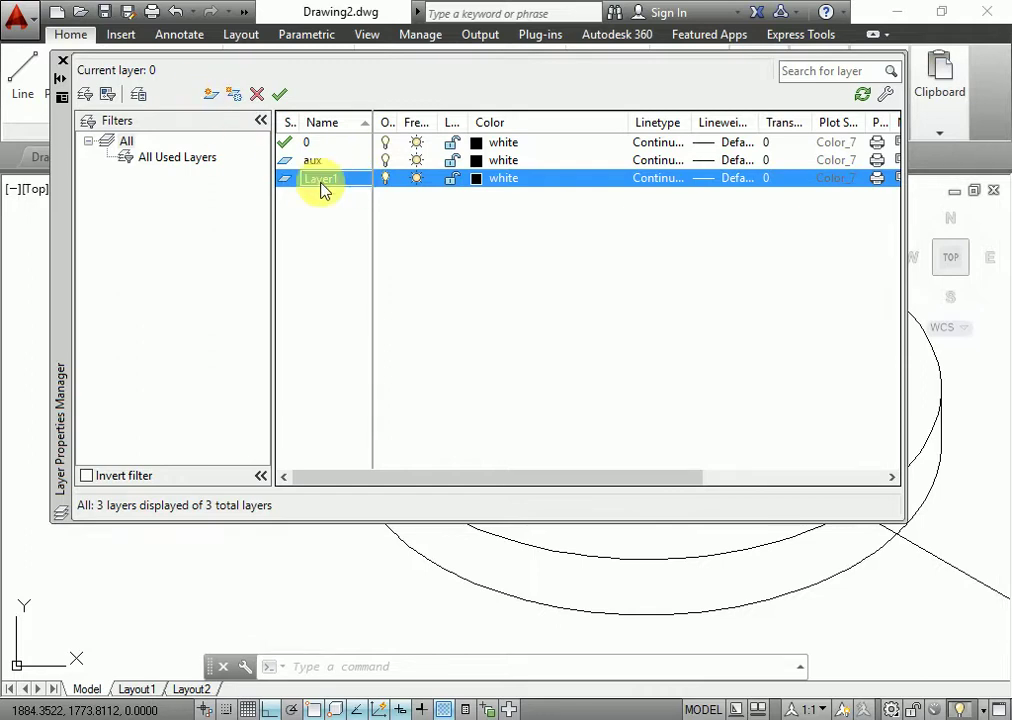
{"action": "left_click", "coordinate": [480, 182]}
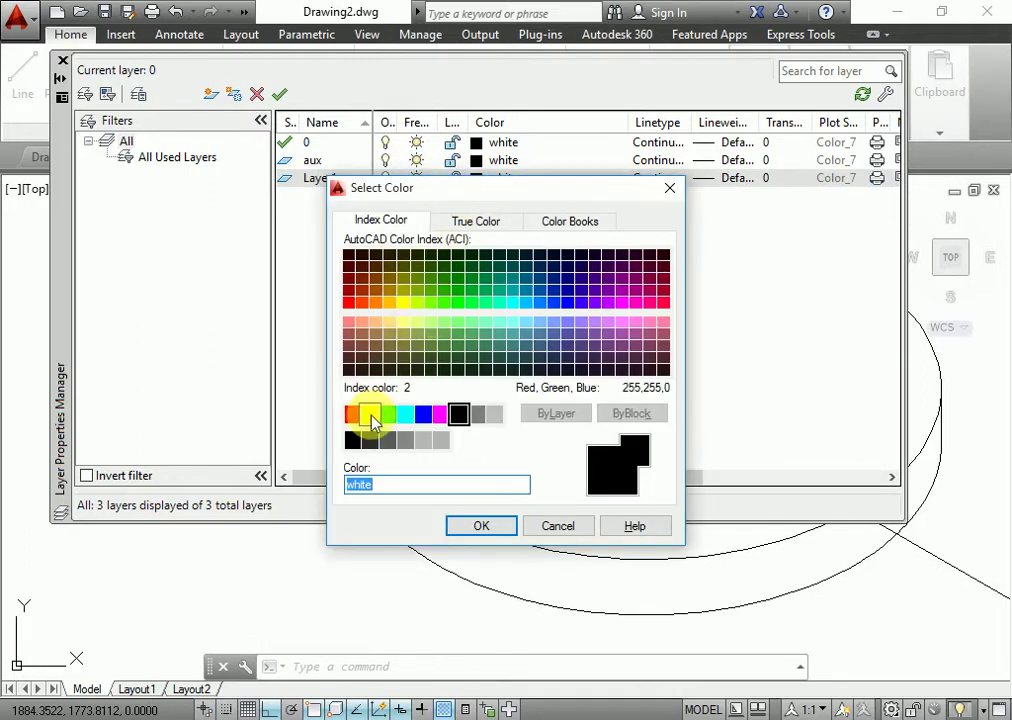
{"action": "left_click", "coordinate": [352, 413]}
{"action": "left_click", "coordinate": [481, 525]}
{"action": "left_click", "coordinate": [485, 160]}
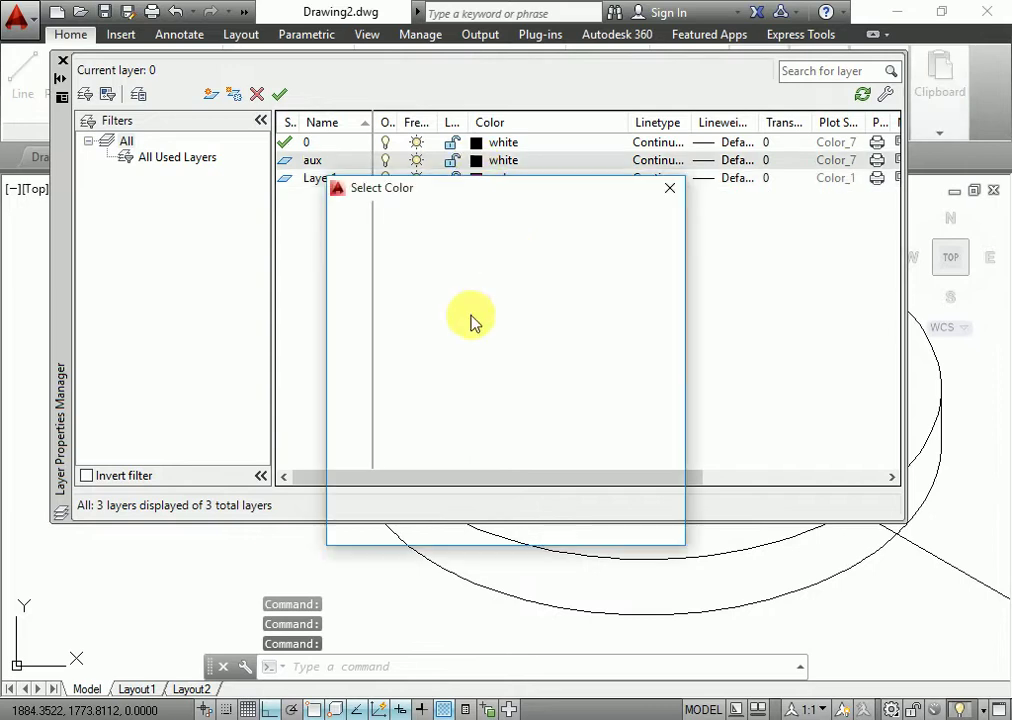
{"action": "left_click", "coordinate": [424, 417]}
{"action": "left_click", "coordinate": [483, 526]}
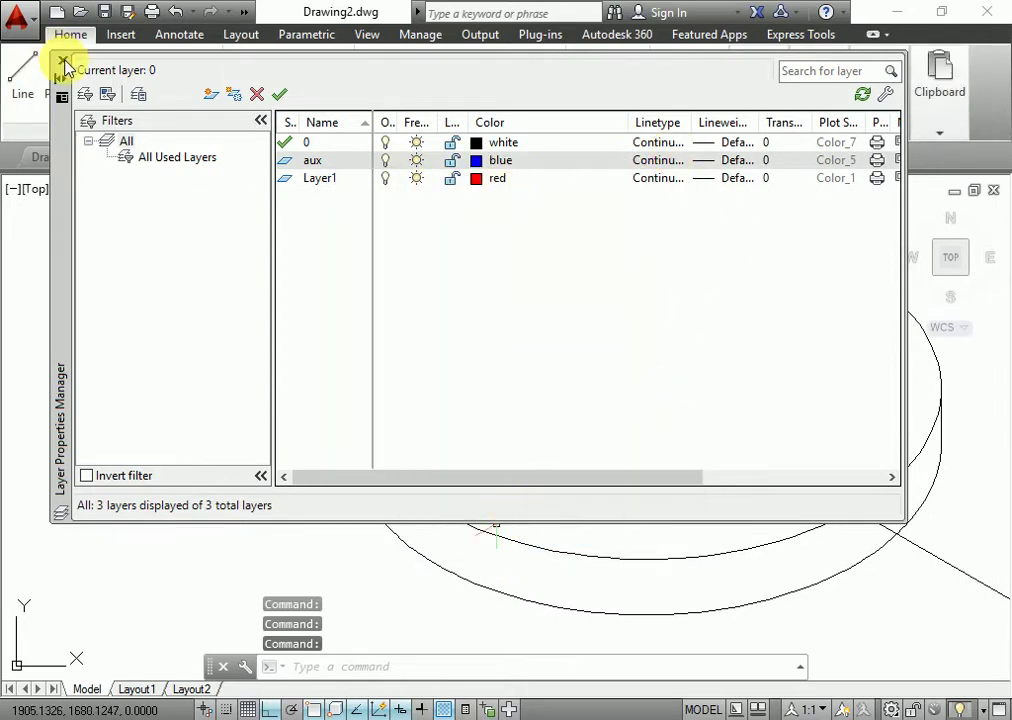
{"action": "left_click", "coordinate": [61, 62]}
- Select the long diagonal construction lines and move them onto the aux layer
{"action": "middle_click_drag", "start_coordinate": [640, 226], "coordinate": [470, 361]}
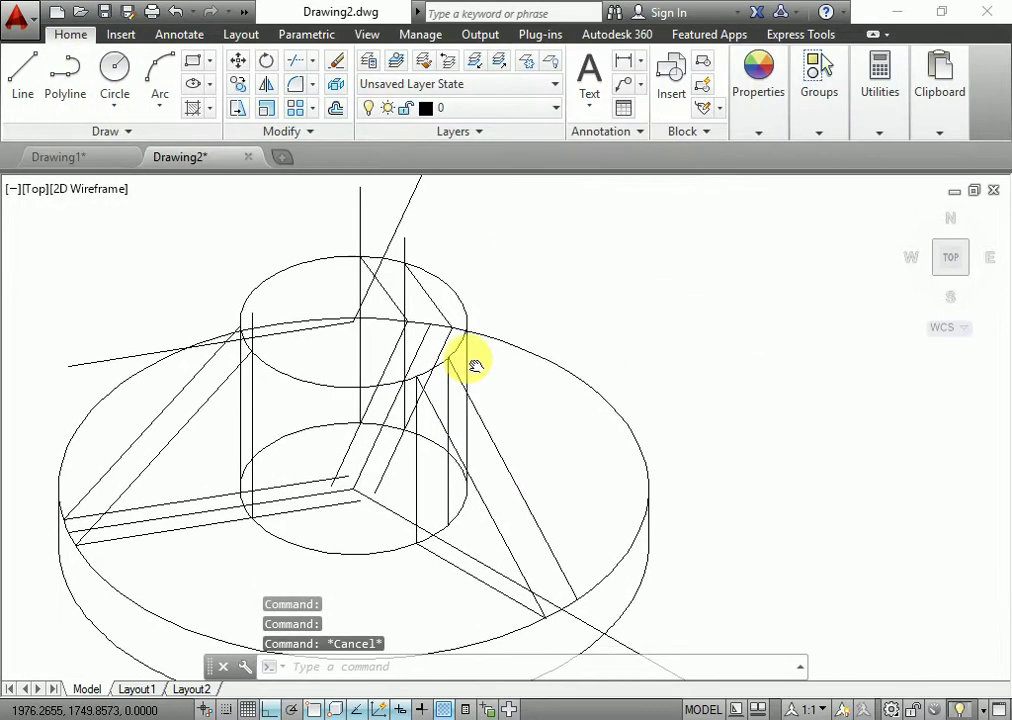
{"action": "scroll", "coordinate": [470, 370], "scroll_direction": "down", "scroll_amount": 2}
{"action": "scroll", "coordinate": [470, 390], "scroll_direction": "down", "scroll_amount": 1}
{"action": "scroll", "coordinate": [470, 391], "scroll_direction": "up", "scroll_amount": 2}
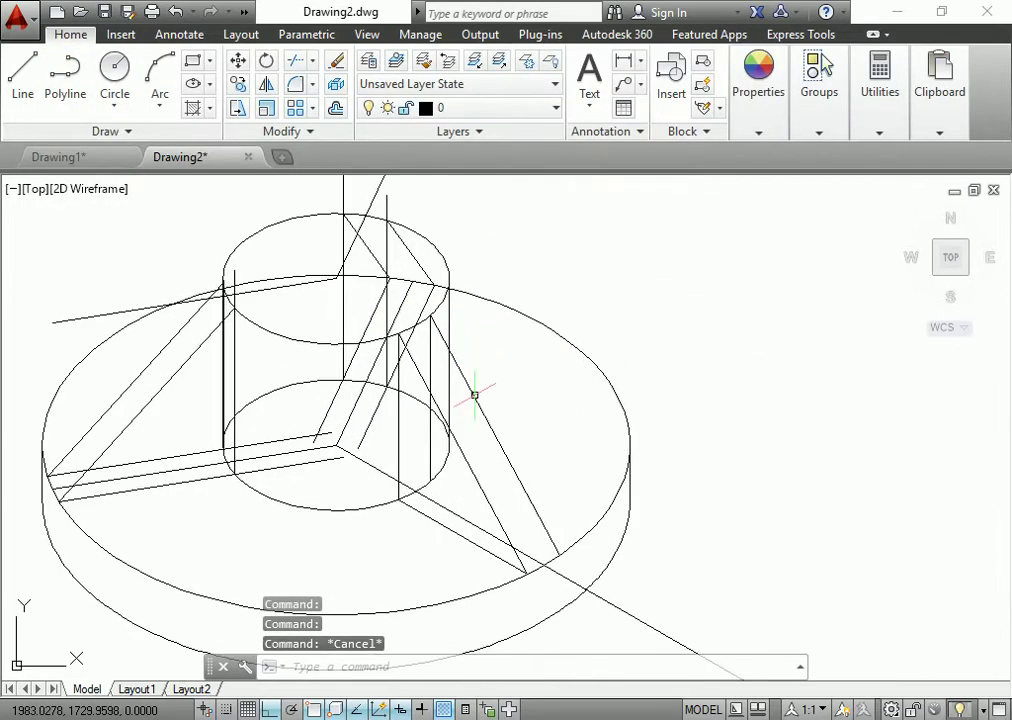
{"action": "scroll", "coordinate": [409, 508], "scroll_direction": "up", "scroll_amount": 2}
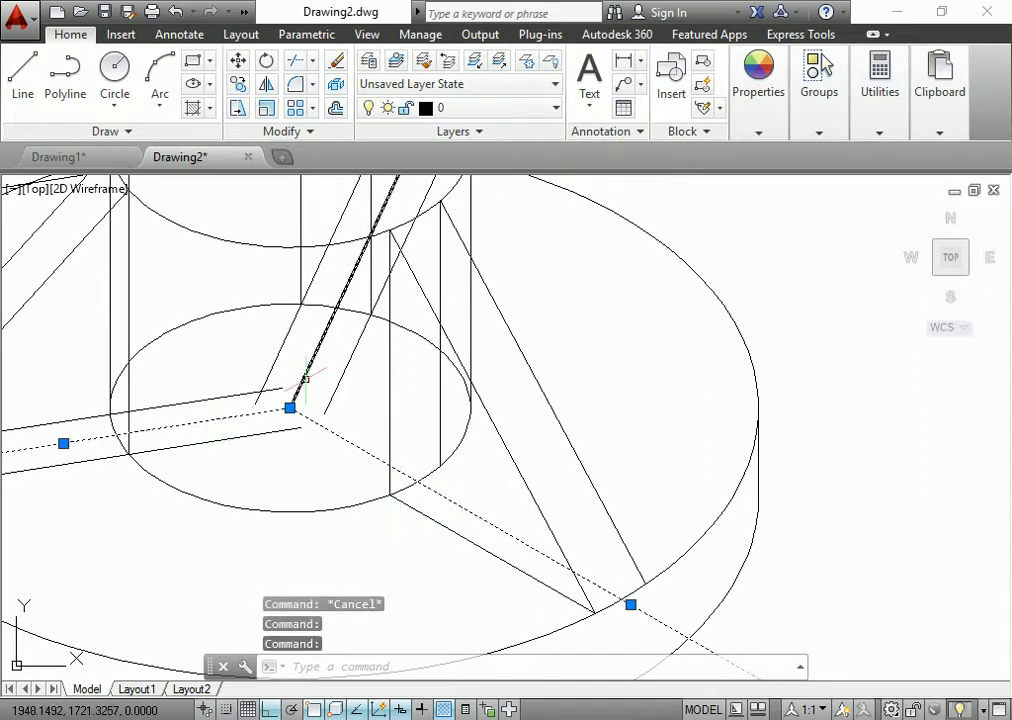
{"action": "scroll", "coordinate": [348, 370], "scroll_direction": "down", "scroll_amount": 1}
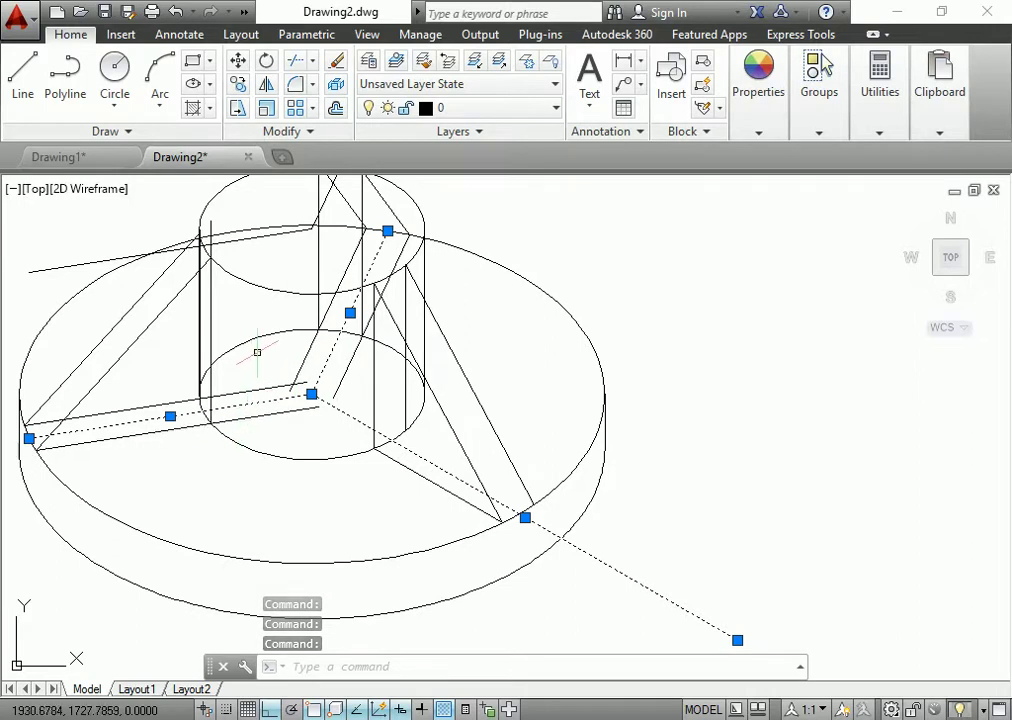
{"action": "scroll", "coordinate": [289, 375], "scroll_direction": "down", "scroll_amount": 1}
{"action": "left_click", "coordinate": [280, 285]}
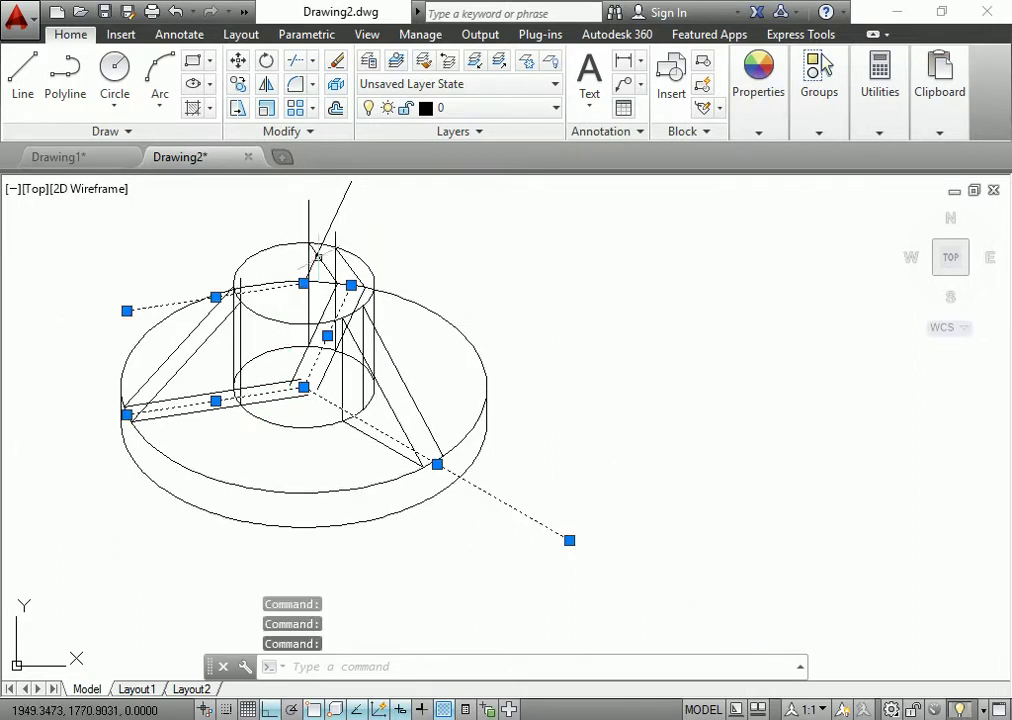
{"action": "scroll", "coordinate": [307, 207], "scroll_direction": "up", "scroll_amount": 1}
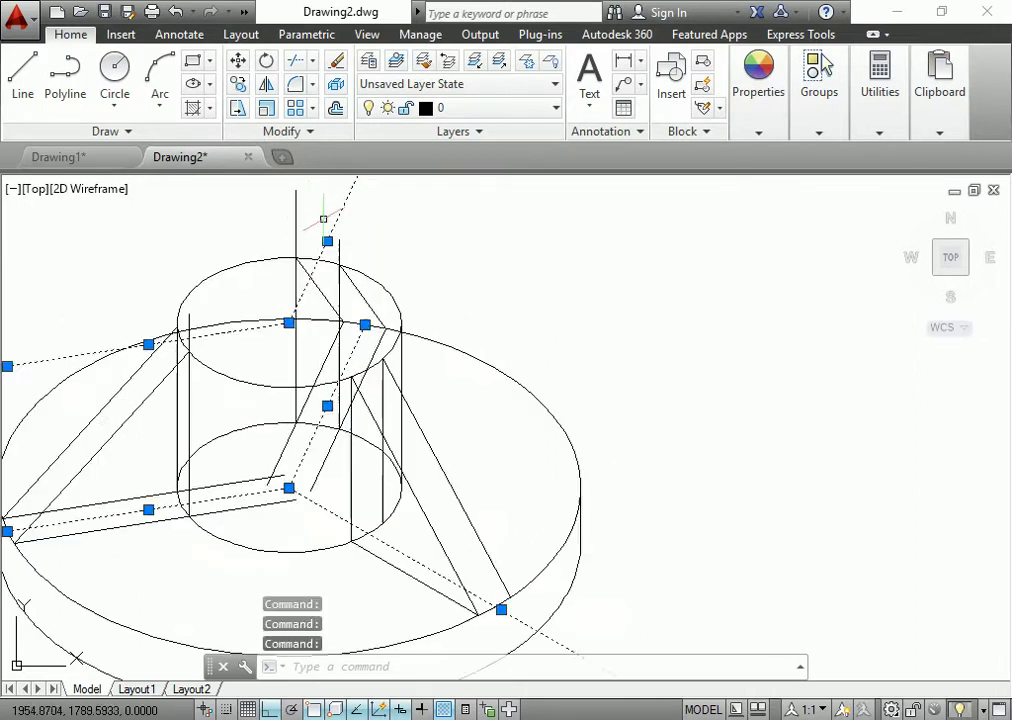
{"action": "scroll", "coordinate": [320, 218], "scroll_direction": "up", "scroll_amount": 1}
{"action": "left_click", "coordinate": [519, 110]}
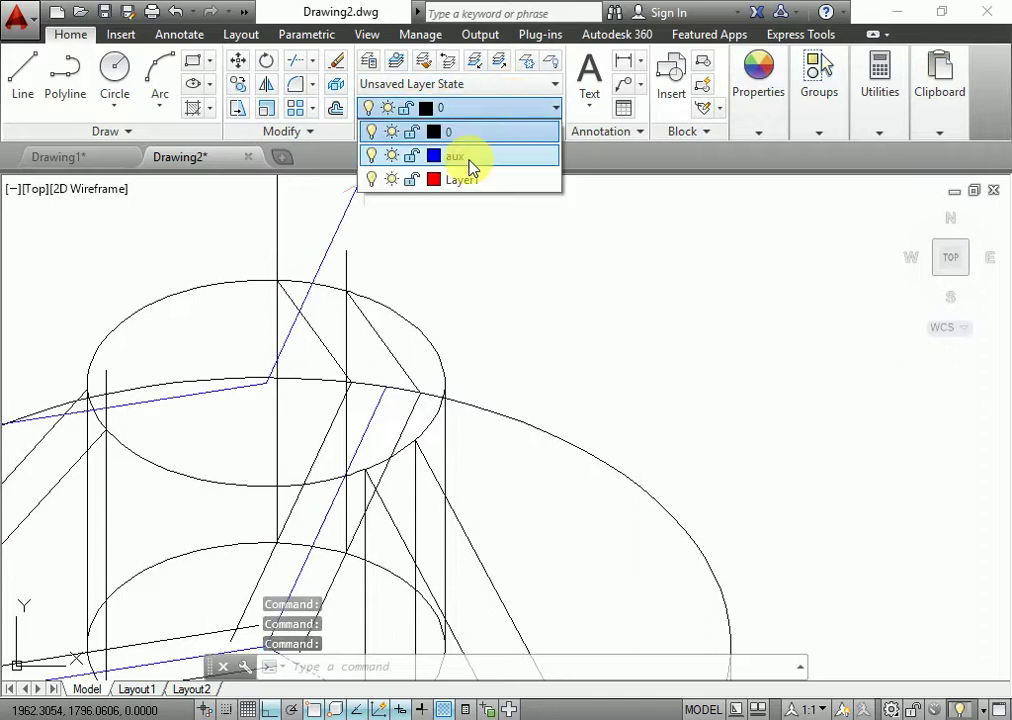
{"action": "left_click", "coordinate": [468, 158]}
- Freeze the aux layer so the construction lines are hidden
{"action": "left_click", "coordinate": [450, 108]}
{"action": "left_click", "coordinate": [392, 156]}
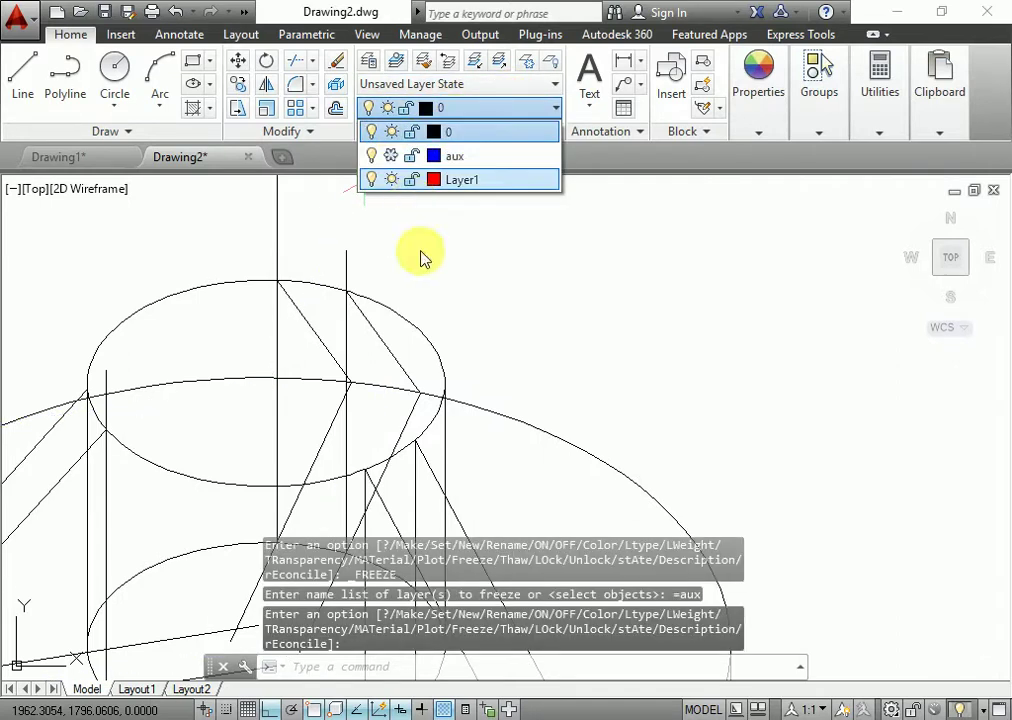
{"action": "scroll", "coordinate": [430, 330], "scroll_direction": "down", "scroll_amount": 2}
{"action": "scroll", "coordinate": [376, 455], "scroll_direction": "up", "scroll_amount": 2}
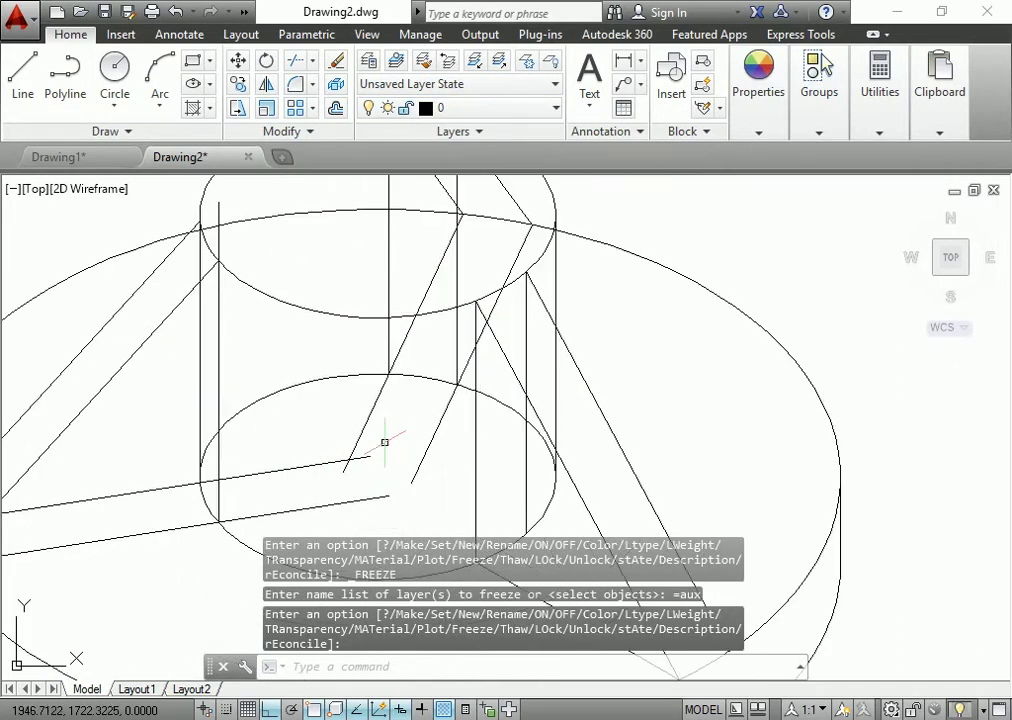
{"action": "type", "text": "tr"}
{"action": "key", "text": "Return"}
{"action": "key", "text": "Return"}
- Trim the two hidden line pieces inside the lower hub ellipse
{"action": "left_click", "coordinate": [380, 397]}
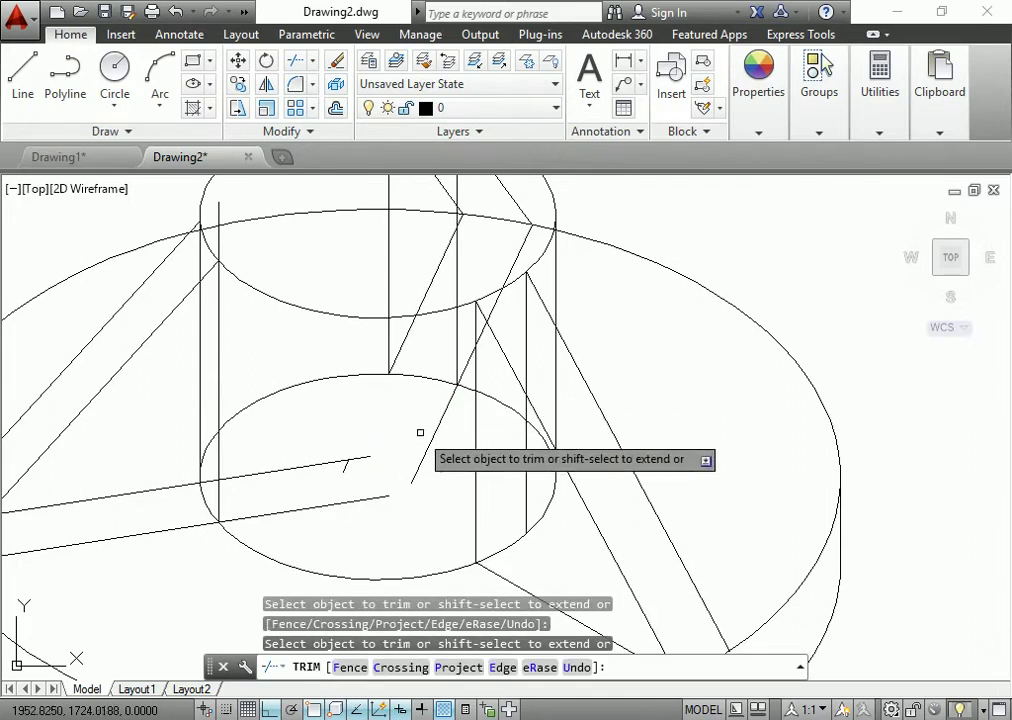
{"action": "left_click", "coordinate": [448, 406]}
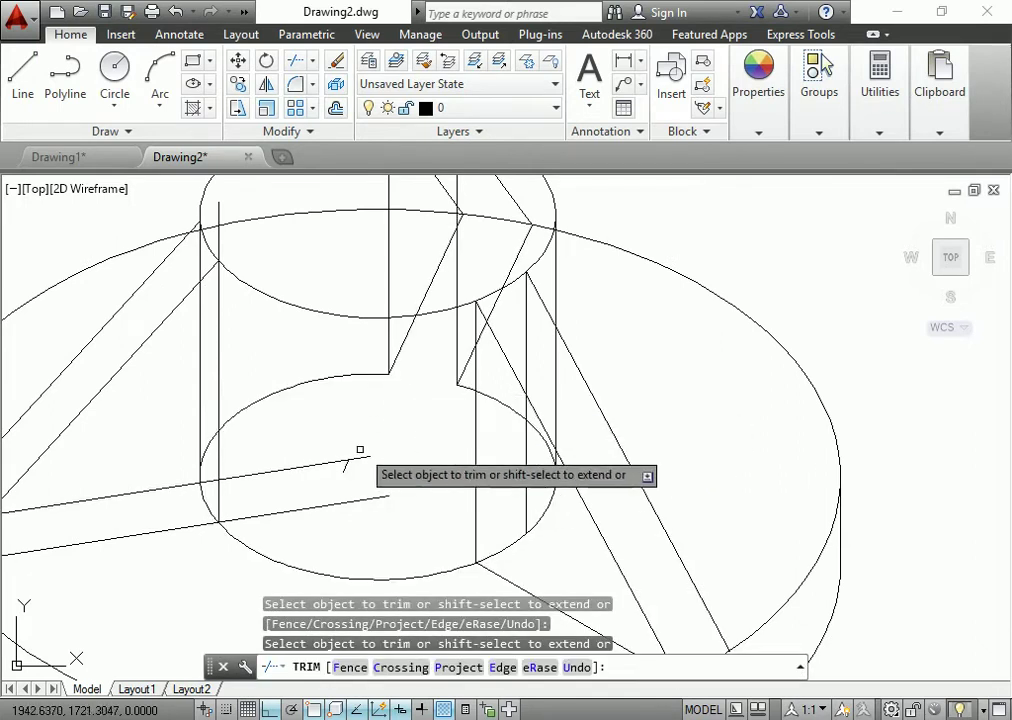
{"action": "scroll", "coordinate": [212, 500], "scroll_direction": "up", "scroll_amount": 2}
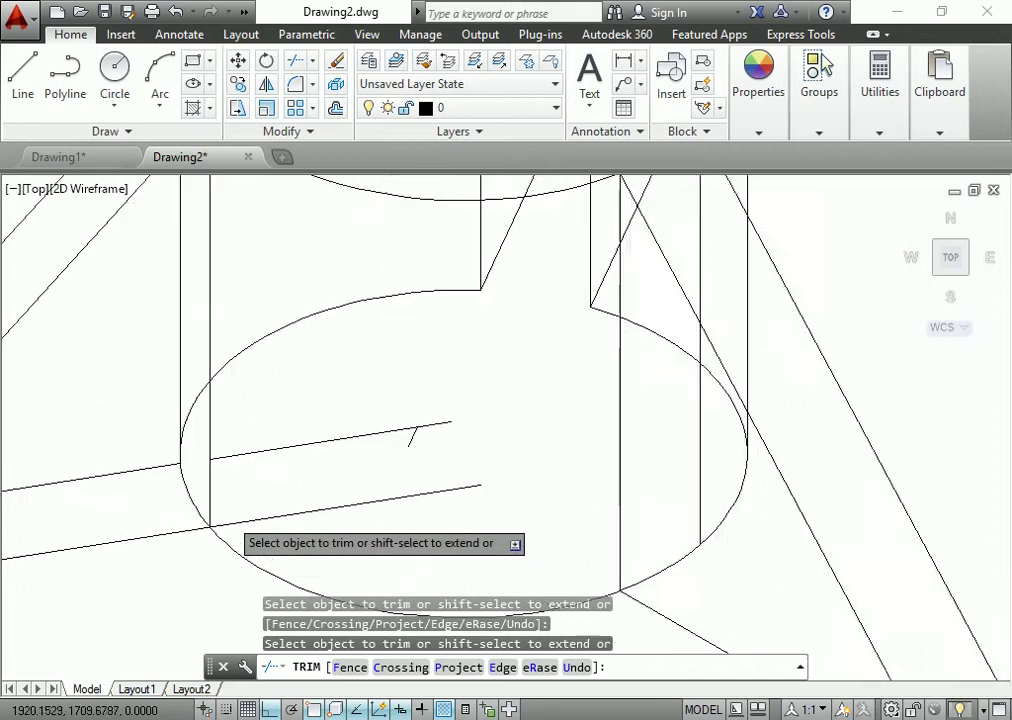
{"action": "scroll", "coordinate": [224, 520], "scroll_direction": "up", "scroll_amount": 1}
{"action": "scroll", "coordinate": [224, 528], "scroll_direction": "down", "scroll_amount": 3}
{"action": "scroll", "coordinate": [200, 515], "scroll_direction": "down", "scroll_amount": 3}
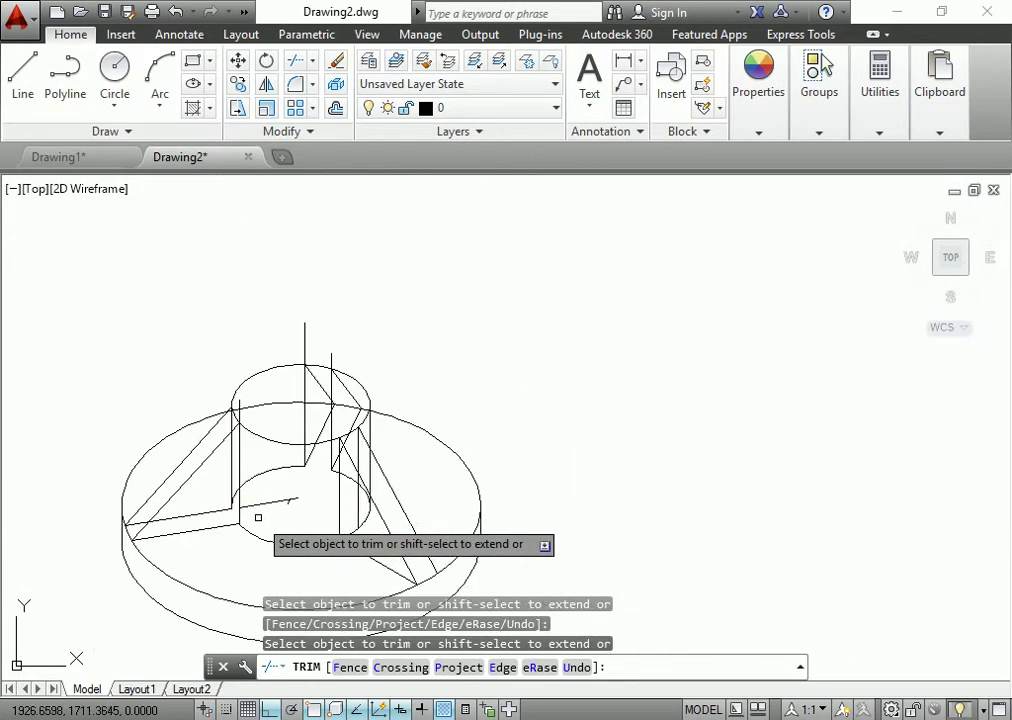
{"action": "scroll", "coordinate": [258, 515], "scroll_direction": "down", "scroll_amount": 1}
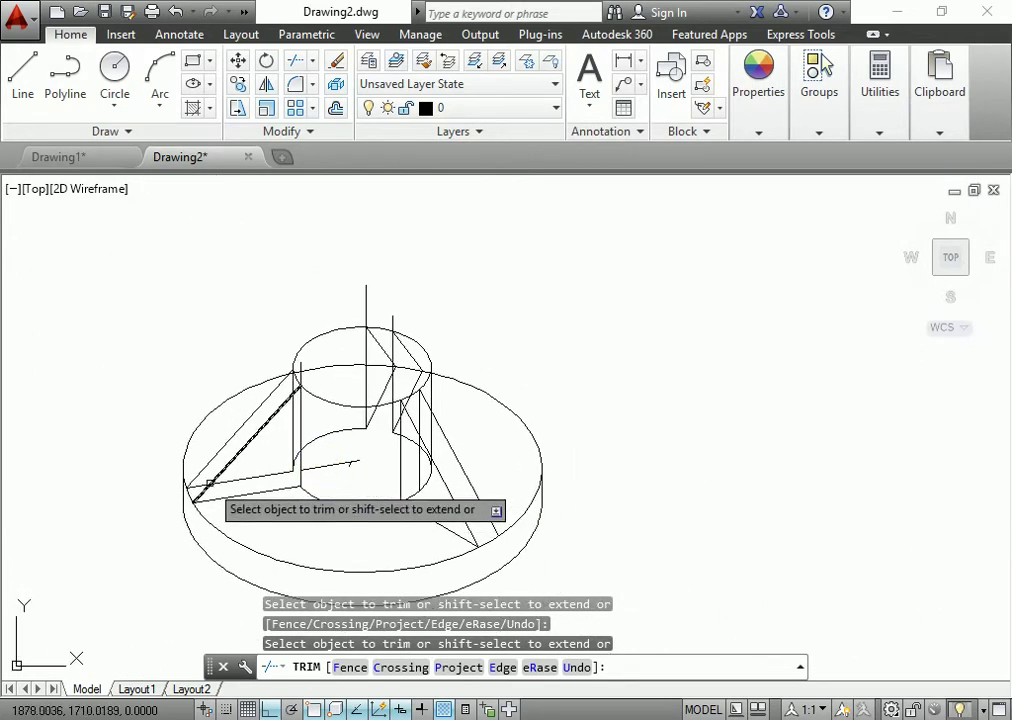
{"action": "scroll", "coordinate": [200, 490], "scroll_direction": "up", "scroll_amount": 3}
{"action": "scroll", "coordinate": [300, 450], "scroll_direction": "down", "scroll_amount": 2}
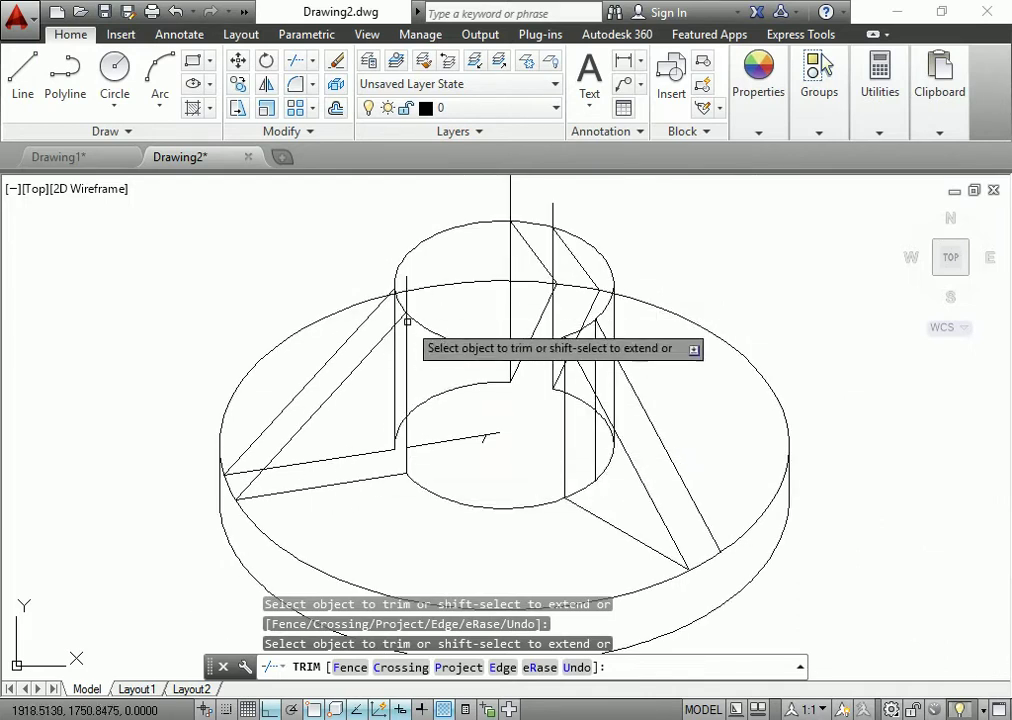
{"action": "scroll", "coordinate": [407, 310], "scroll_direction": "up", "scroll_amount": 1}
{"action": "scroll", "coordinate": [430, 310], "scroll_direction": "down", "scroll_amount": 1}
{"action": "middle_click_drag", "start_coordinate": [461, 333], "coordinate": [208, 350]}
{"action": "scroll", "coordinate": [380, 424], "scroll_direction": "up", "scroll_amount": 2}
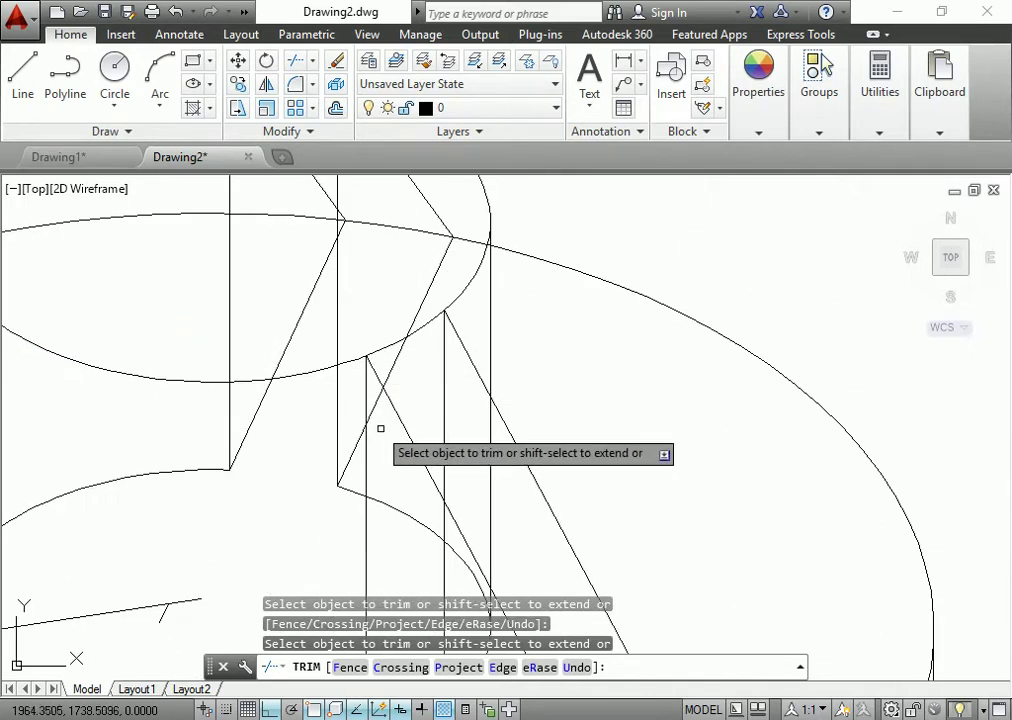
{"action": "scroll", "coordinate": [361, 321], "scroll_direction": "down", "scroll_amount": 2}
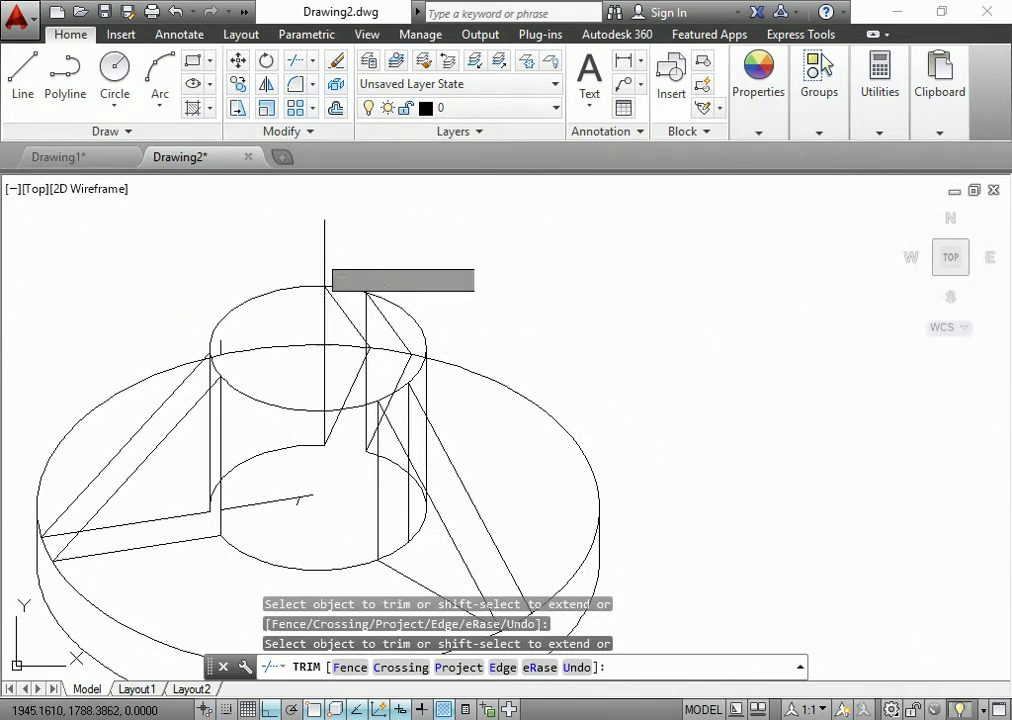
- Trim the stub line above the hub top, the short hidden arc, and a line near the centre
{"action": "double_click", "coordinate": [318, 257]}
{"action": "left_click", "coordinate": [322, 268]}
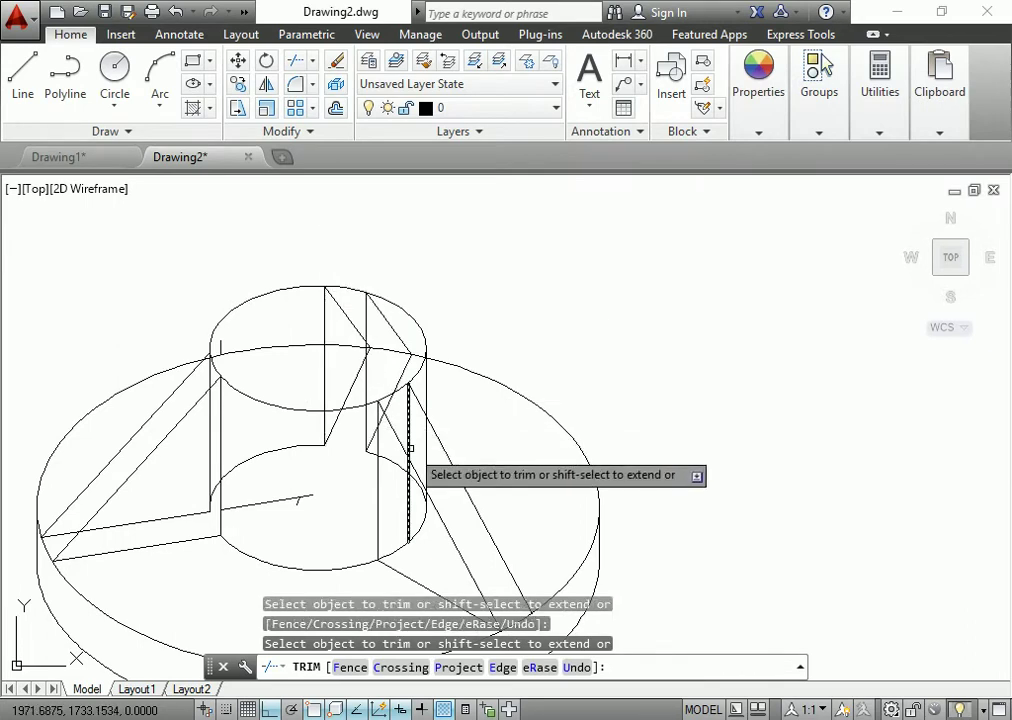
{"action": "middle_click_drag", "start_coordinate": [474, 477], "coordinate": [404, 401]}
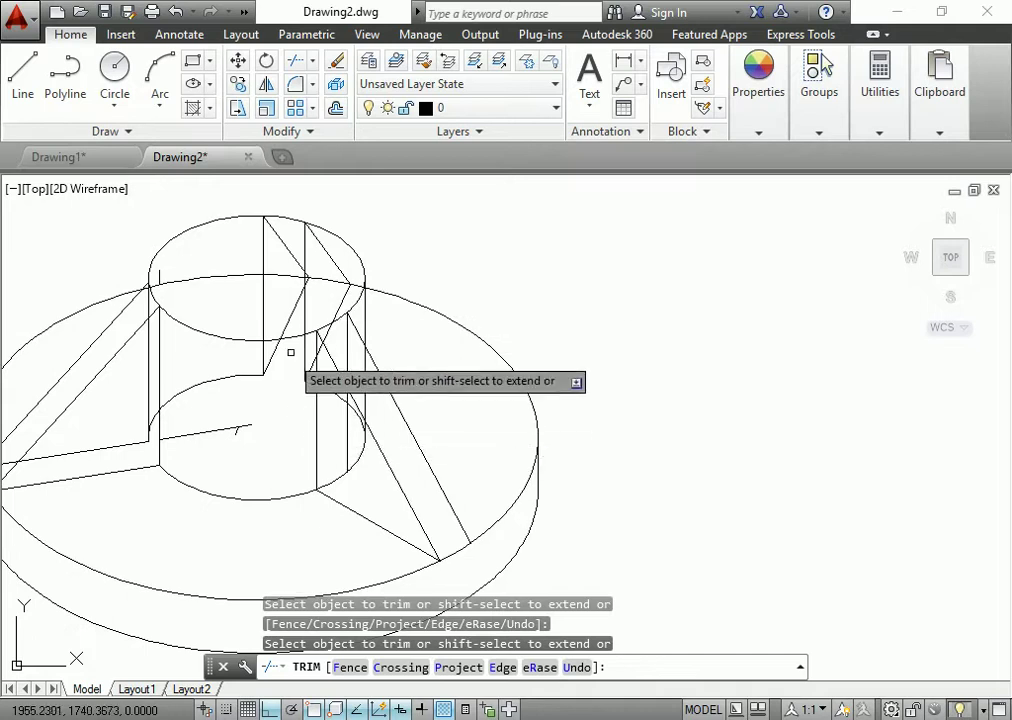
{"action": "left_click", "coordinate": [333, 482]}
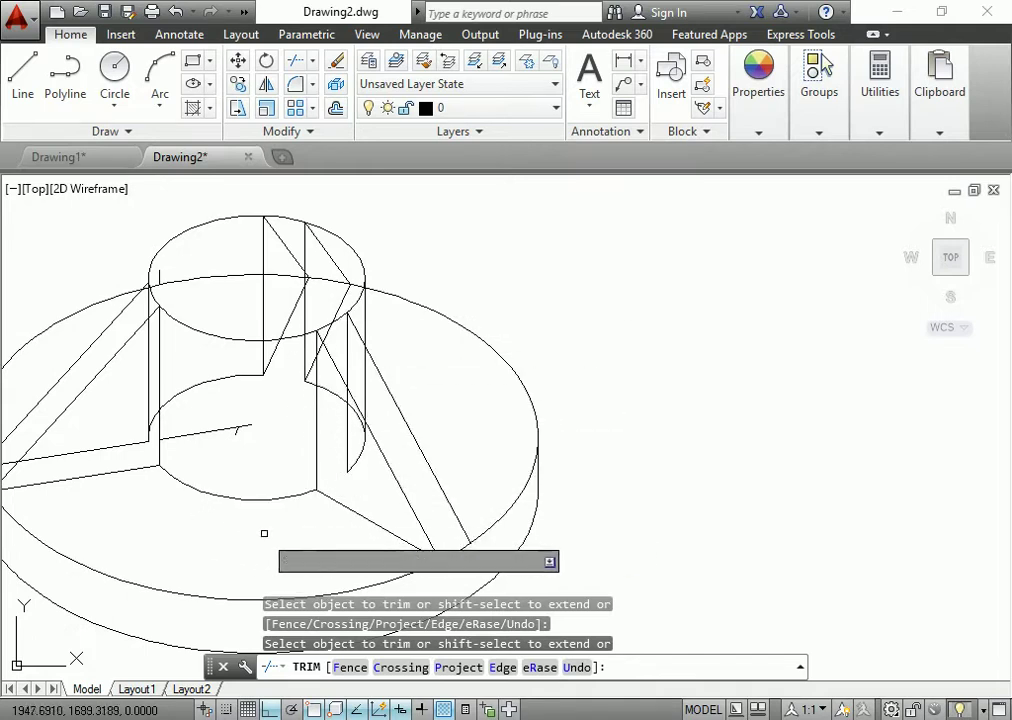
{"action": "middle_click_drag", "start_coordinate": [413, 499], "coordinate": [414, 472]}
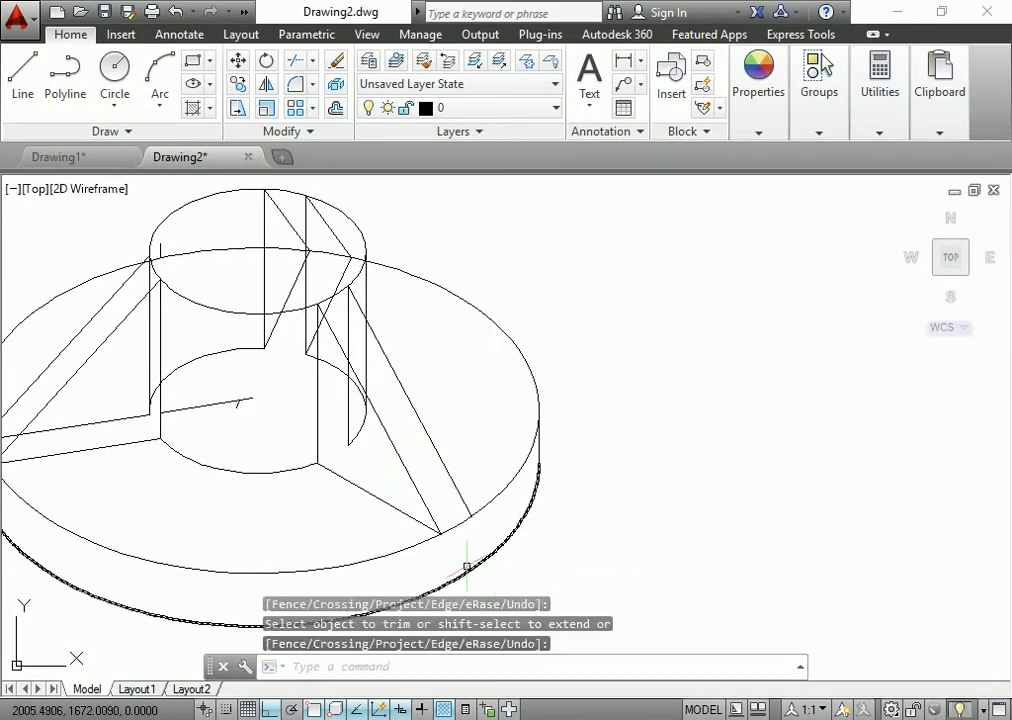
{"action": "middle_click_drag", "start_coordinate": [295, 477], "coordinate": [368, 472]}
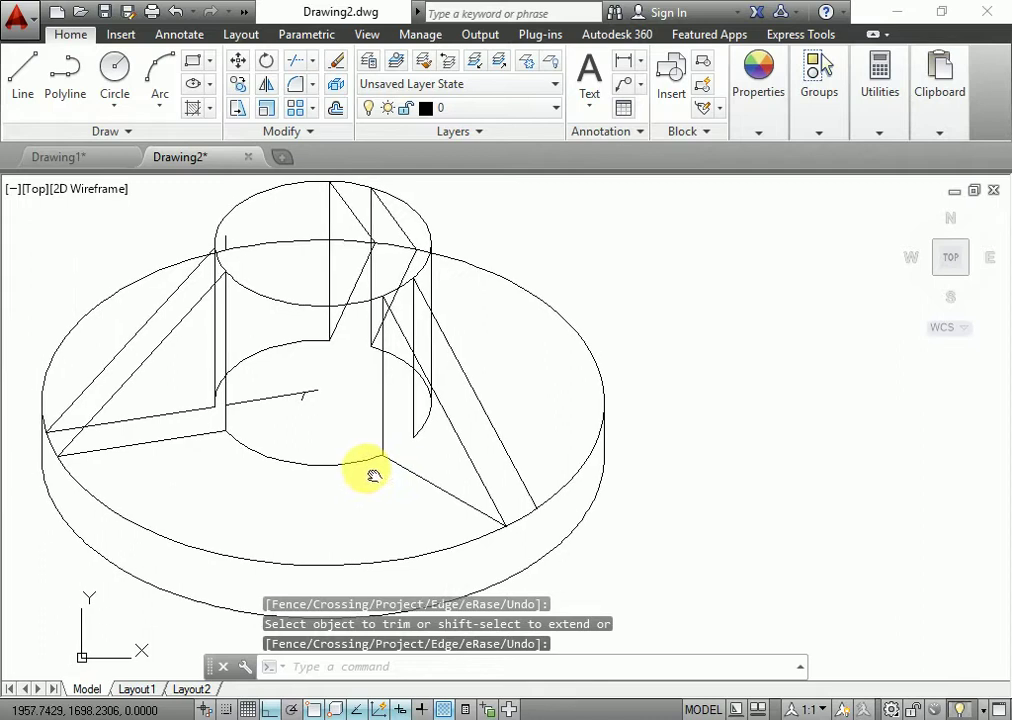
{"action": "left_click", "coordinate": [270, 397]}
{"action": "left_click", "coordinate": [301, 399]}
{"action": "key", "text": "Escape"}
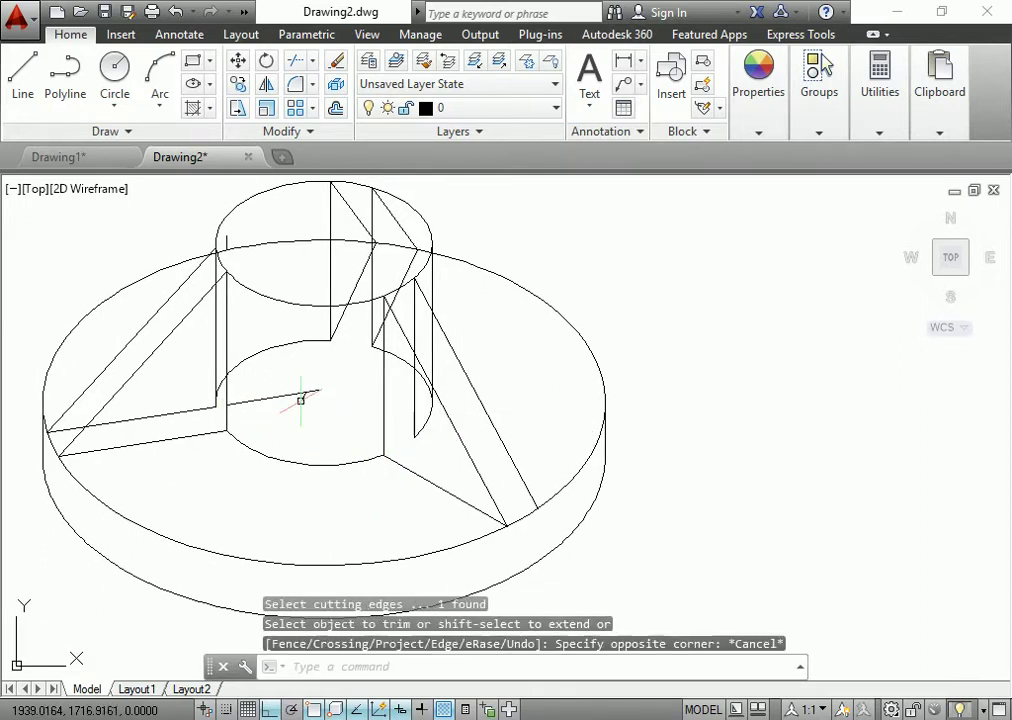
- Erase the two short lines near the hub centre and one more stray line
{"action": "left_click", "coordinate": [300, 396]}
{"action": "left_click", "coordinate": [312, 405]}
{"action": "key", "text": "Delete"}
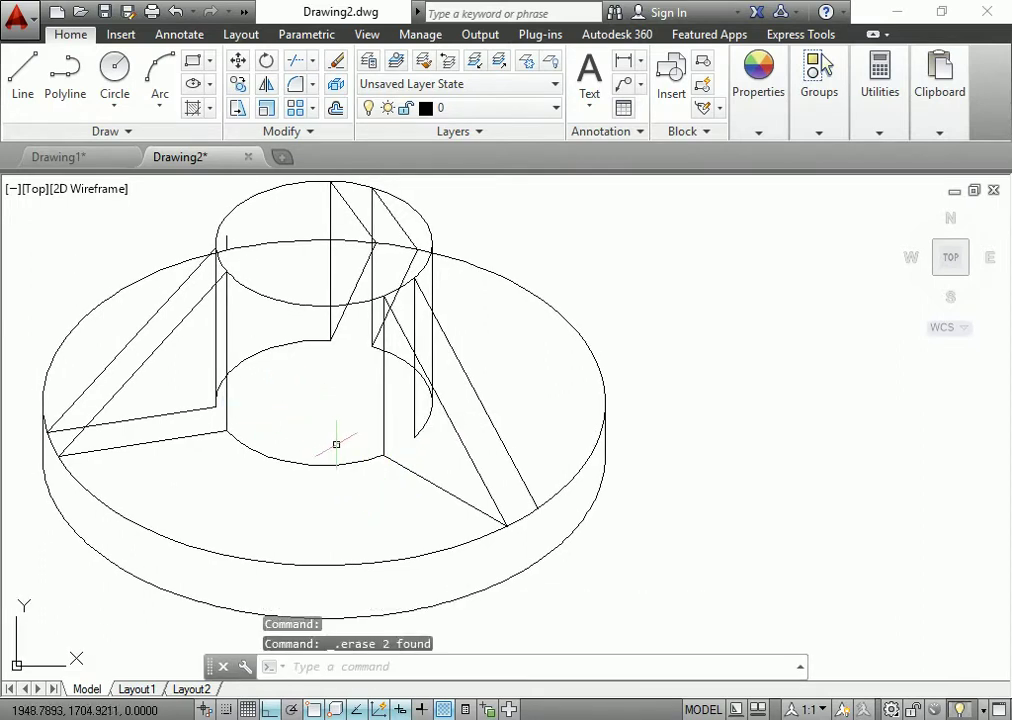
{"action": "left_click", "coordinate": [238, 258]}
{"action": "key", "text": "Delete"}
- Restart trim with every object as a cutting edge, survey the hub, then cancel it
{"action": "scroll", "coordinate": [238, 258], "scroll_direction": "up", "scroll_amount": 2}
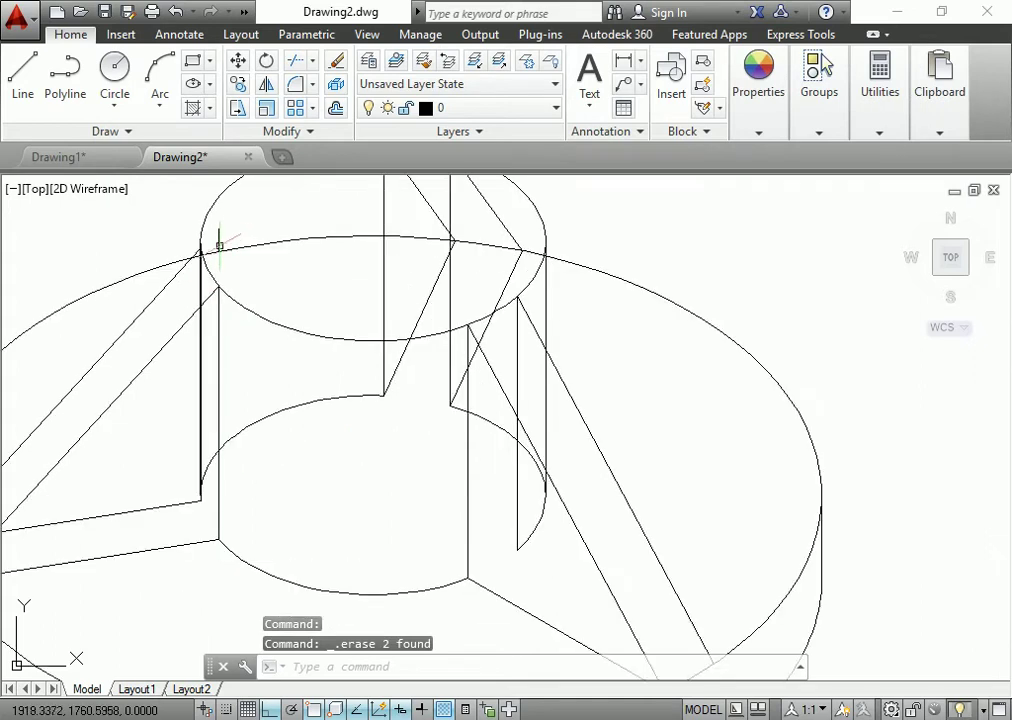
{"action": "middle_click_drag", "start_coordinate": [224, 303], "coordinate": [234, 322]}
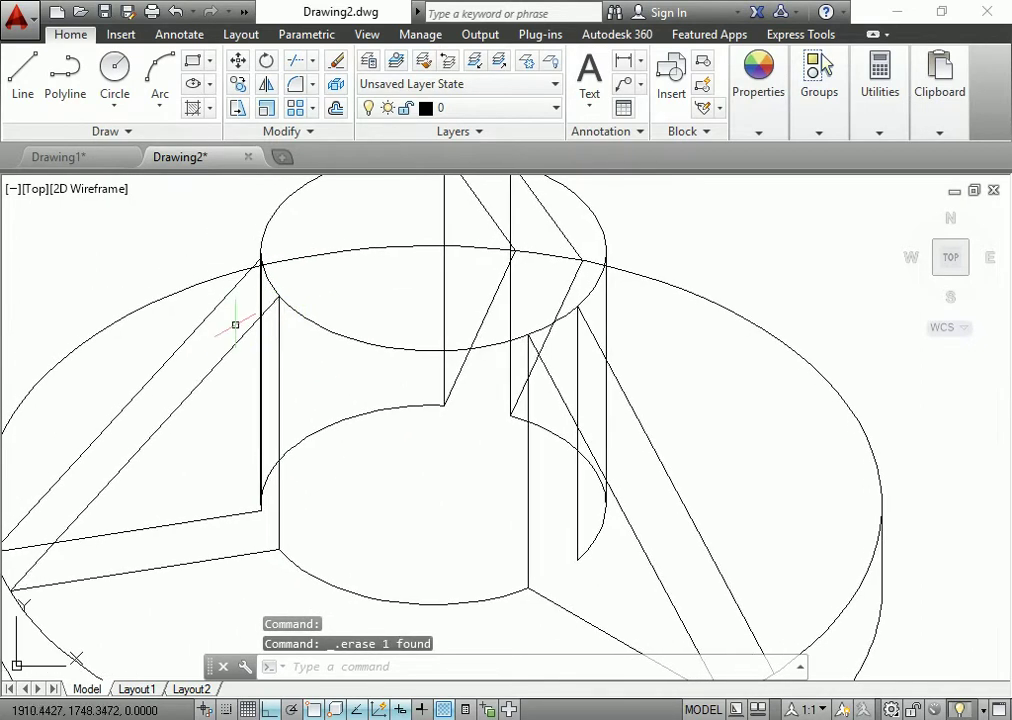
{"action": "scroll", "coordinate": [272, 273], "scroll_direction": "up", "scroll_amount": 3}
{"action": "type", "text": "r"}
{"action": "key", "text": "Return"}
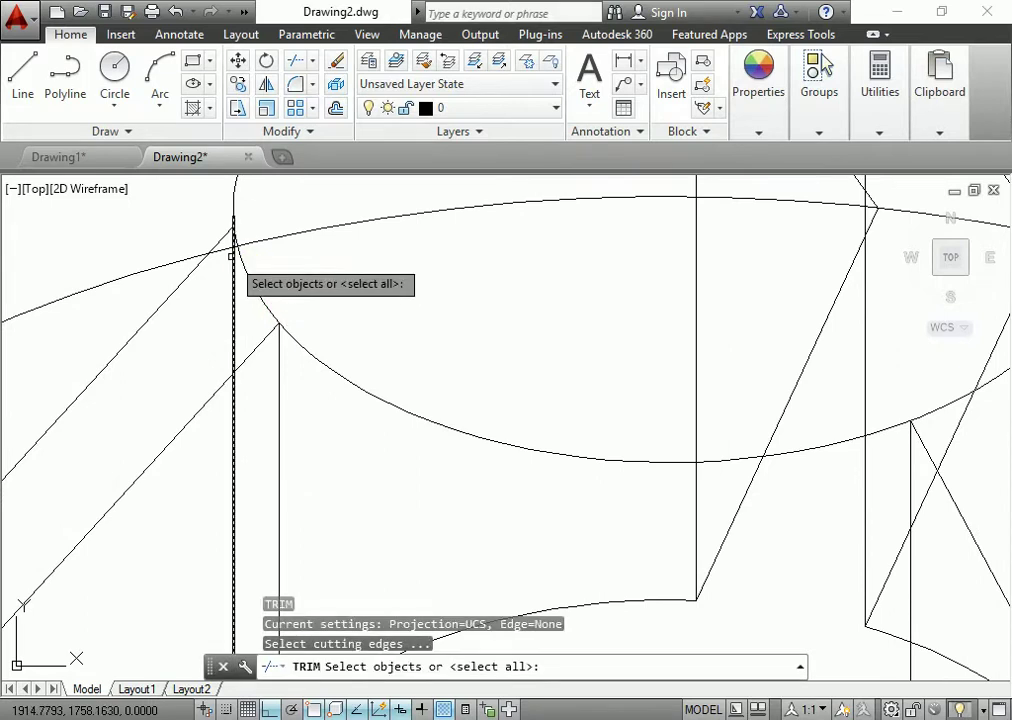
{"action": "key", "text": "Return"}
{"action": "scroll", "coordinate": [297, 255], "scroll_direction": "down", "scroll_amount": 2}
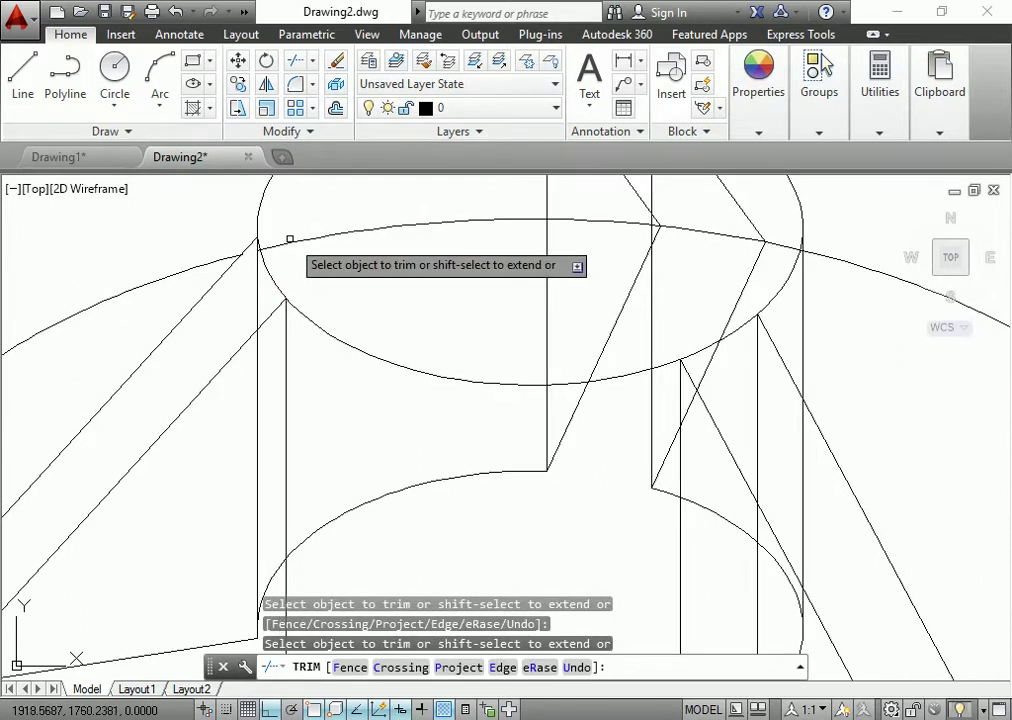
{"action": "scroll", "coordinate": [809, 273], "scroll_direction": "down", "scroll_amount": 3}
{"action": "middle_click_drag", "start_coordinate": [760, 290], "coordinate": [680, 308]}
{"action": "scroll", "coordinate": [690, 300], "scroll_direction": "up", "scroll_amount": 4}
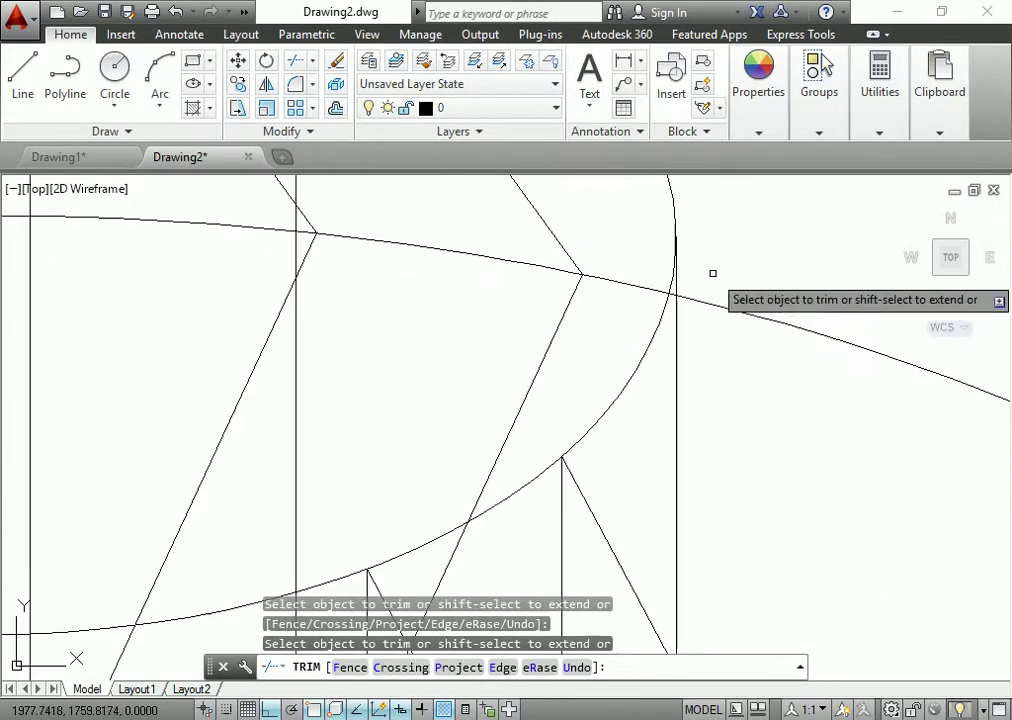
{"action": "scroll", "coordinate": [671, 292], "scroll_direction": "up", "scroll_amount": 2}
{"action": "scroll", "coordinate": [660, 300], "scroll_direction": "down", "scroll_amount": 2}
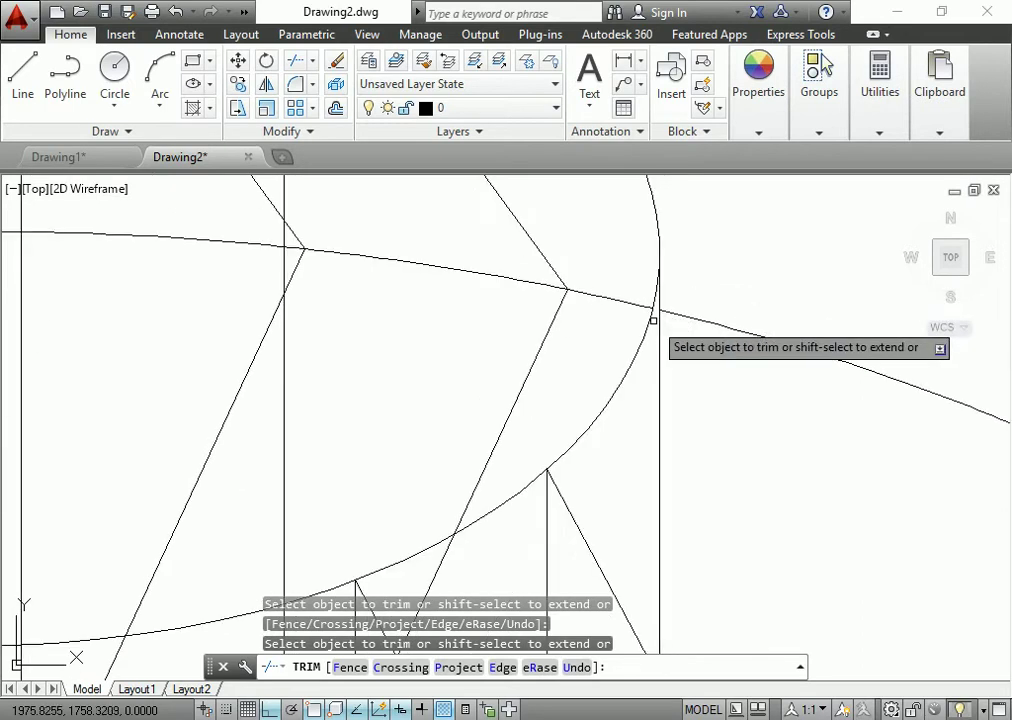
{"action": "scroll", "coordinate": [632, 350], "scroll_direction": "down", "scroll_amount": 3}
{"action": "scroll", "coordinate": [590, 390], "scroll_direction": "down", "scroll_amount": 2}
{"action": "scroll", "coordinate": [576, 370], "scroll_direction": "up", "scroll_amount": 2}
{"action": "key", "text": "Escape"}
- Select the two diagonal hub-top edges, the vertical rib edge, a window of rib edges, and both inner arcs
{"action": "left_click", "coordinate": [584, 333]}
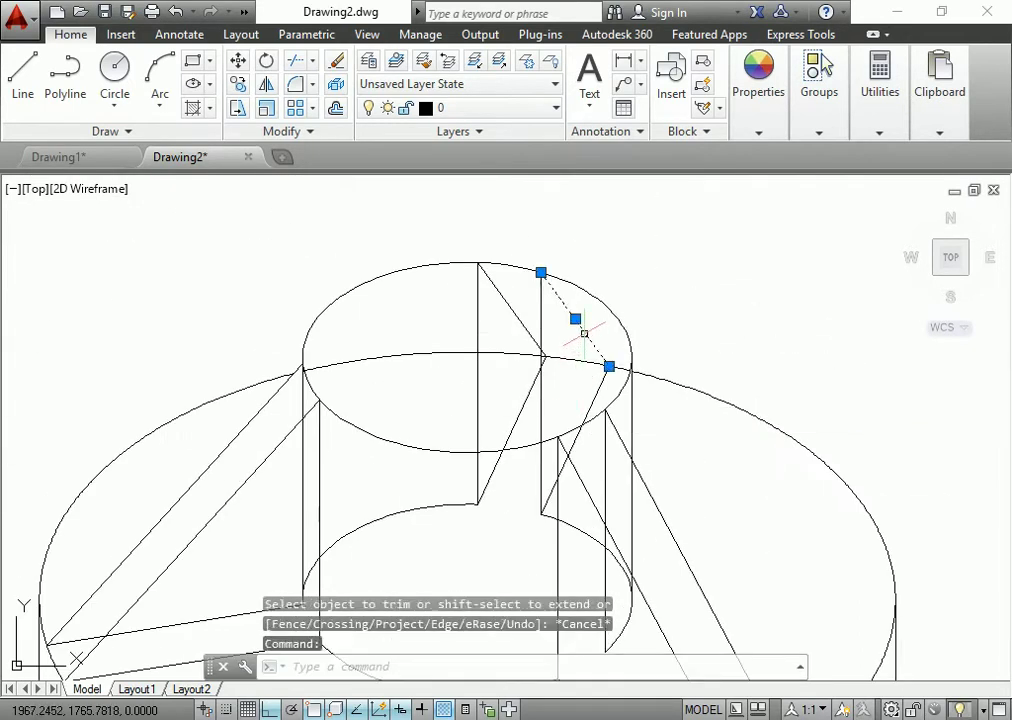
{"action": "left_click", "coordinate": [539, 313]}
{"action": "left_click", "coordinate": [511, 308]}
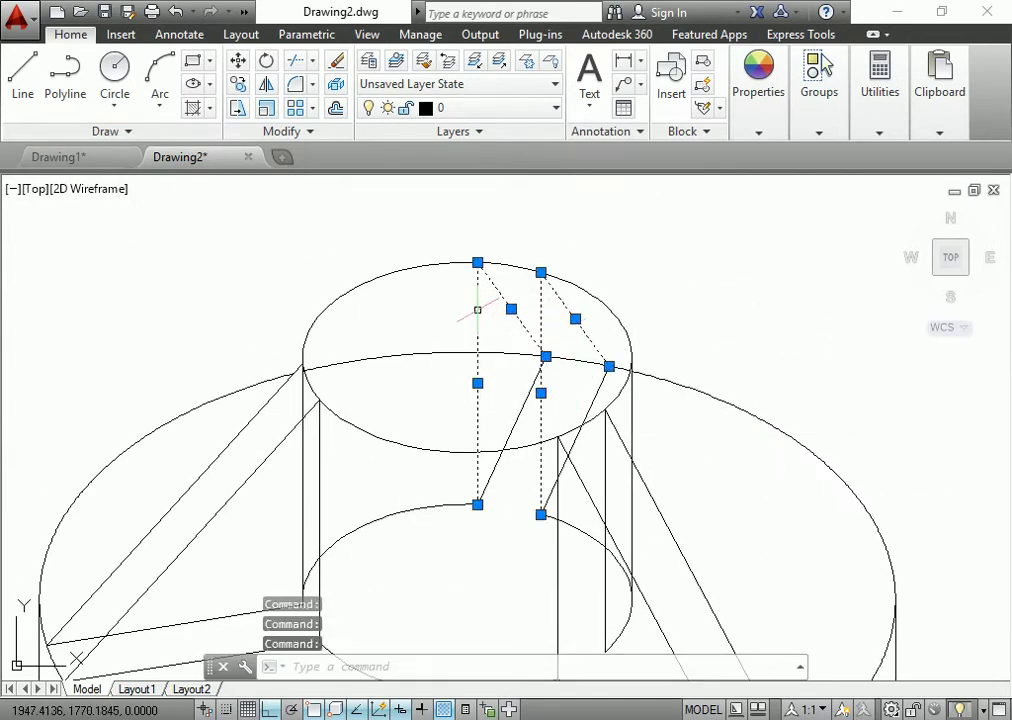
{"action": "left_click", "coordinate": [595, 387]}
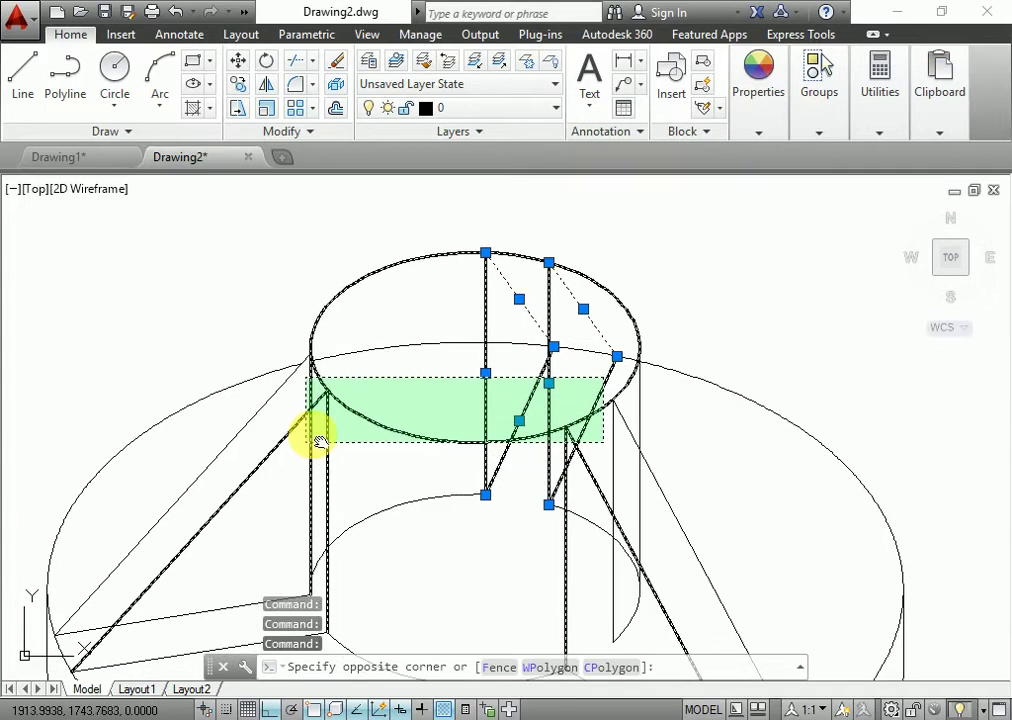
{"action": "scroll", "coordinate": [480, 322], "scroll_direction": "up", "scroll_amount": 2}
{"action": "scroll", "coordinate": [655, 287], "scroll_direction": "down", "scroll_amount": 2}
{"action": "left_click", "coordinate": [681, 298]}
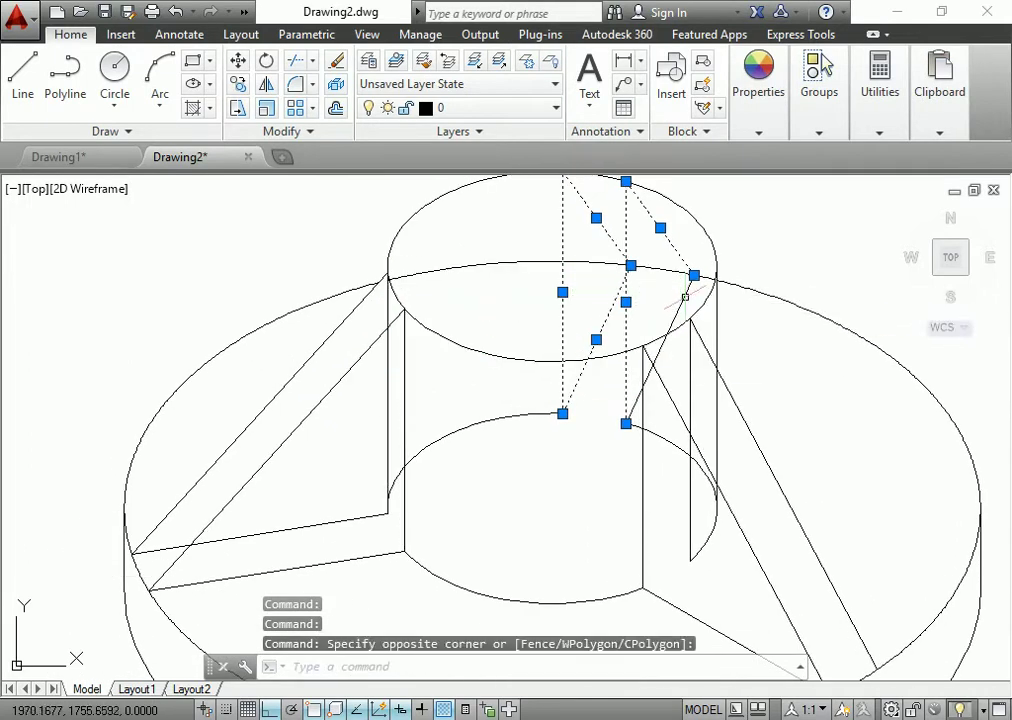
{"action": "left_click", "coordinate": [672, 441]}
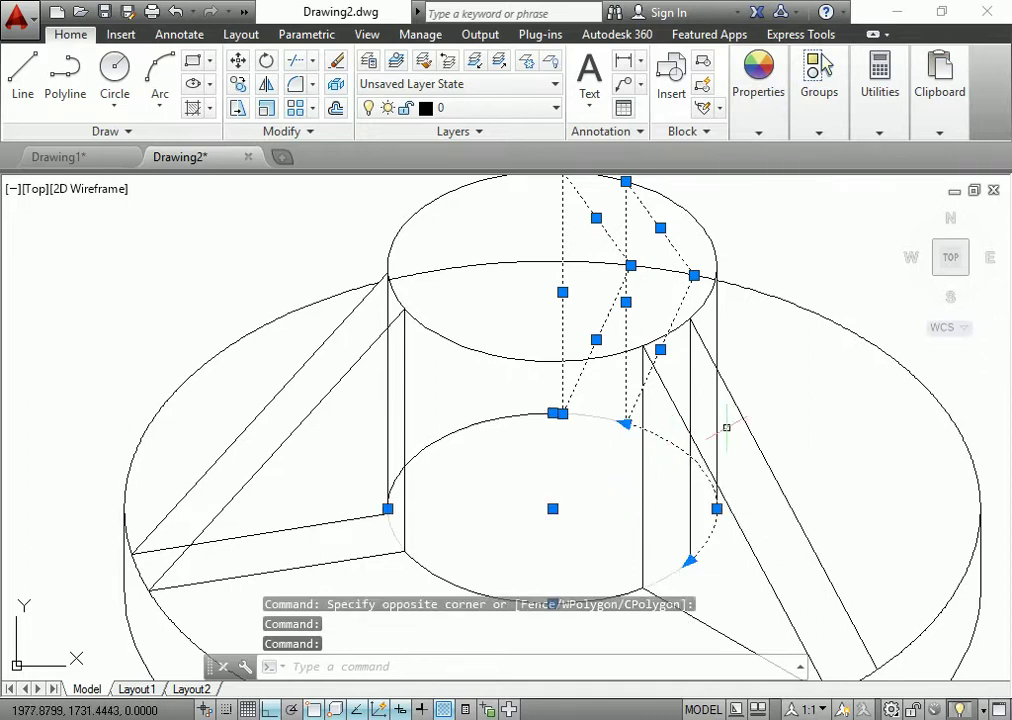
{"action": "left_click", "coordinate": [474, 425]}
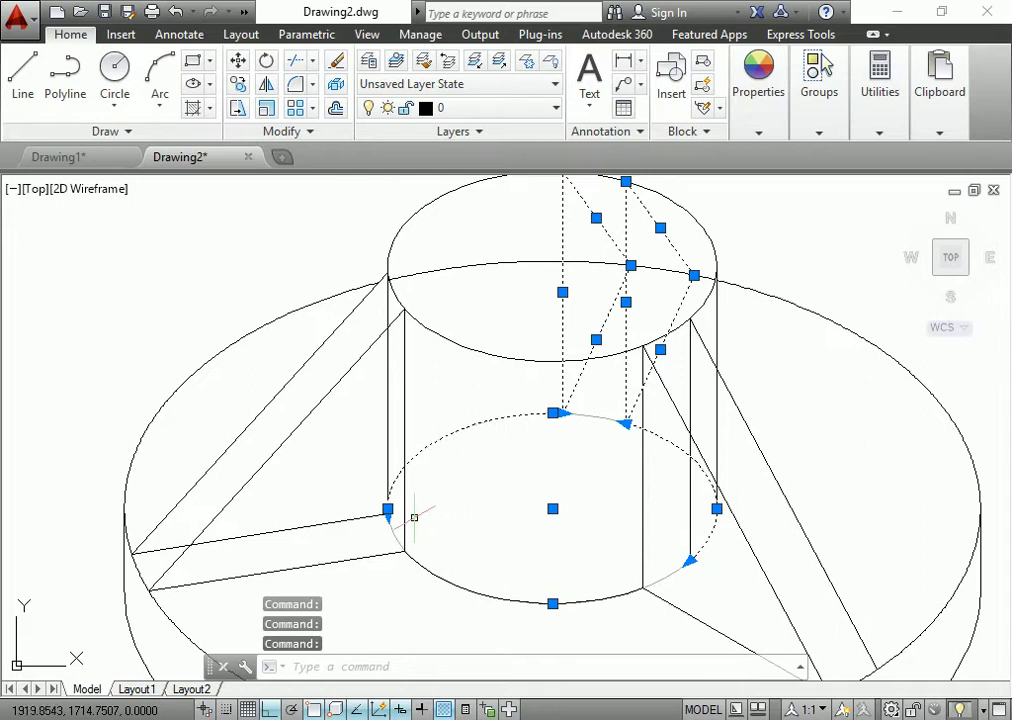
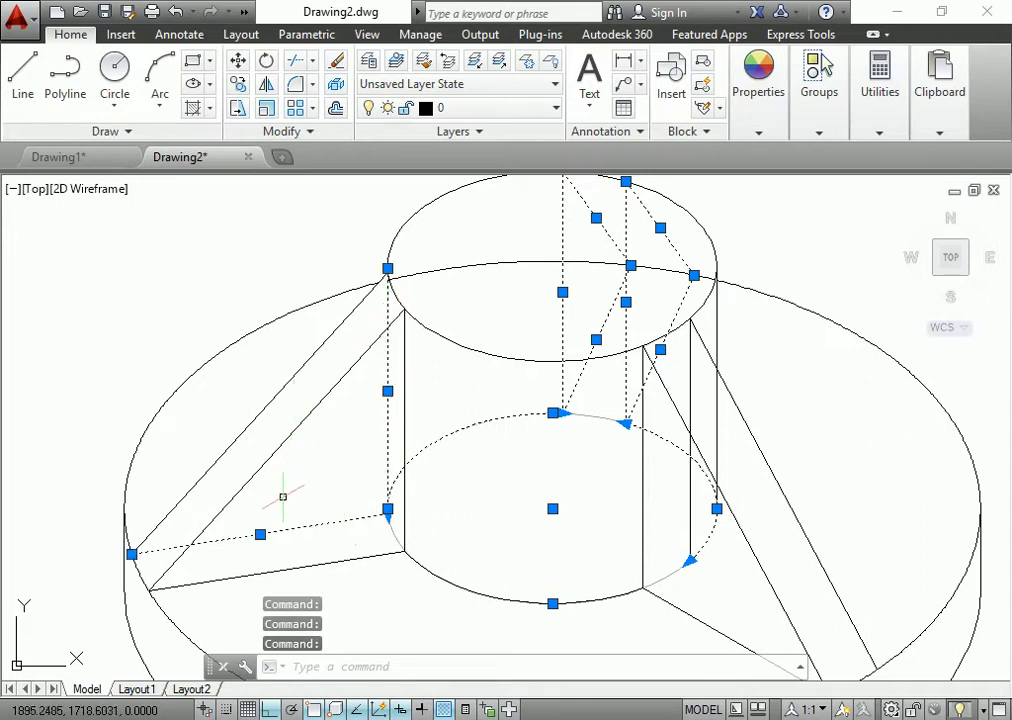
- Move the dashed construction lines onto Layer1 and freeze Layer1
{"action": "left_click", "coordinate": [461, 108]}
{"action": "left_click", "coordinate": [463, 178]}
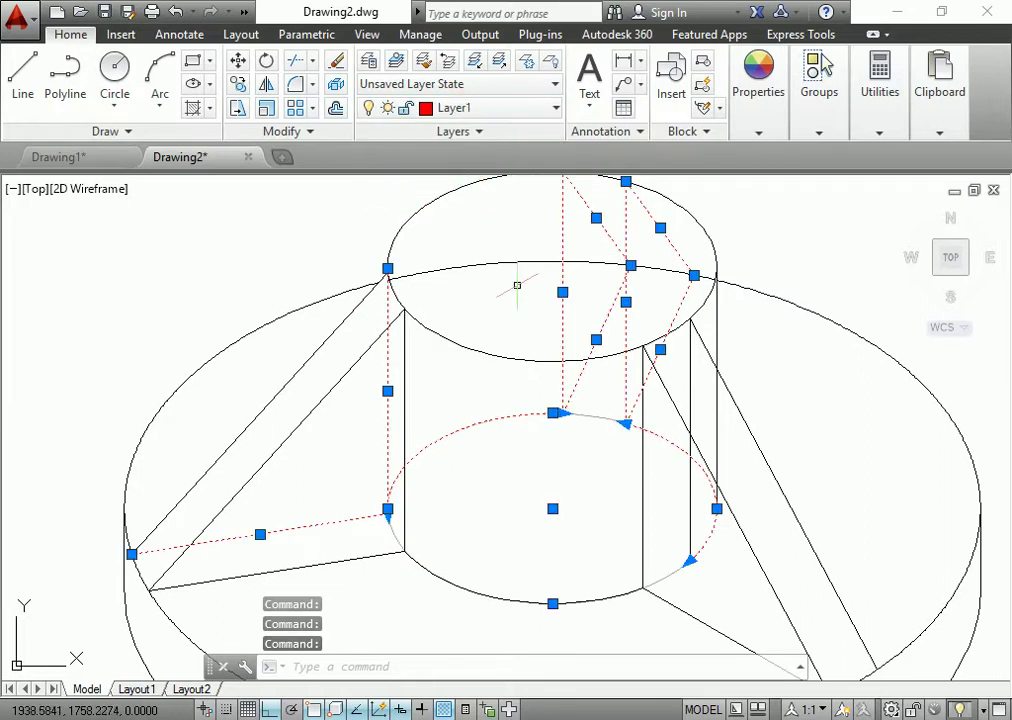
{"action": "left_click", "coordinate": [515, 108]}
{"action": "left_click", "coordinate": [495, 178]}
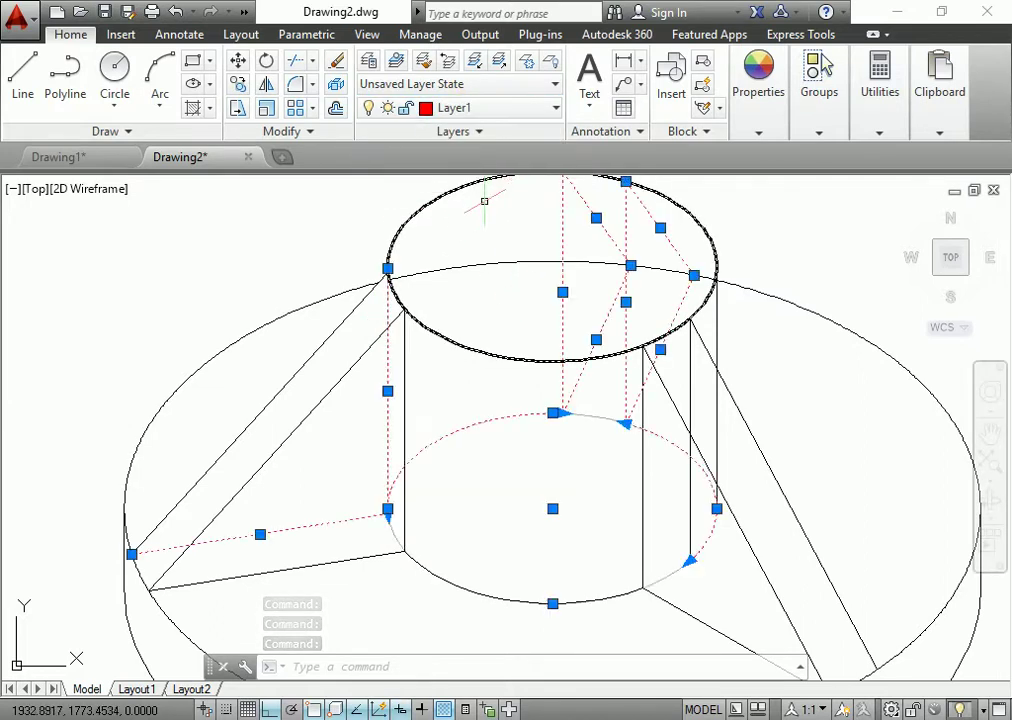
{"action": "key", "text": "Escape"}
{"action": "left_click", "coordinate": [463, 108]}
{"action": "left_click", "coordinate": [392, 180]}
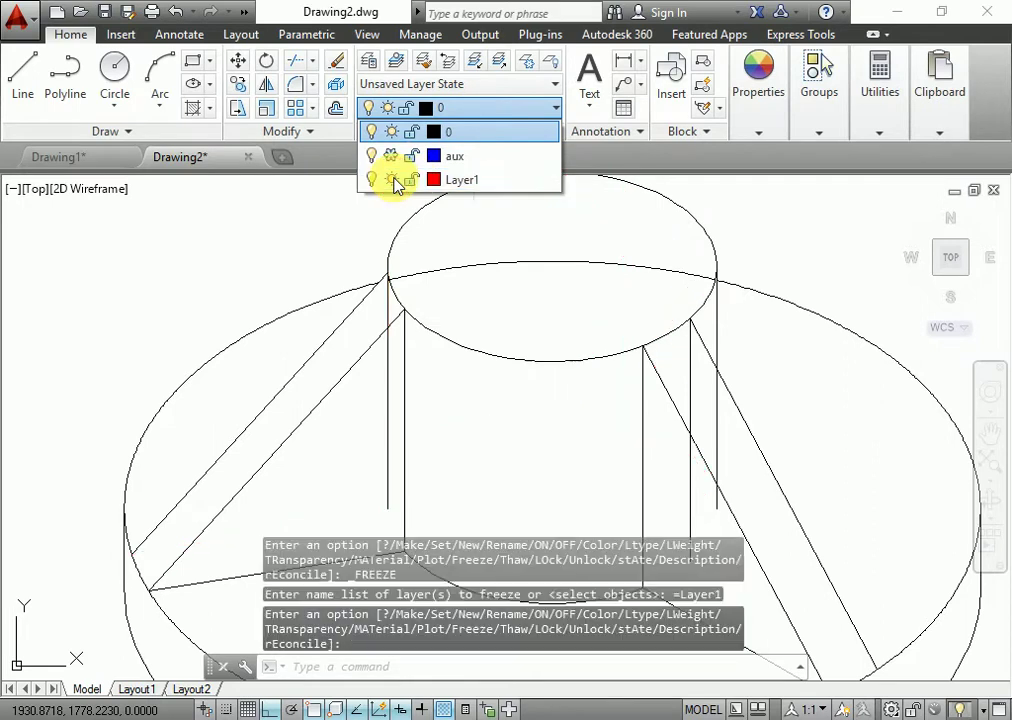
- Move the two leftover vertical guide lines onto frozen Layer1
{"action": "scroll", "coordinate": [506, 323], "scroll_direction": "down", "scroll_amount": 3}
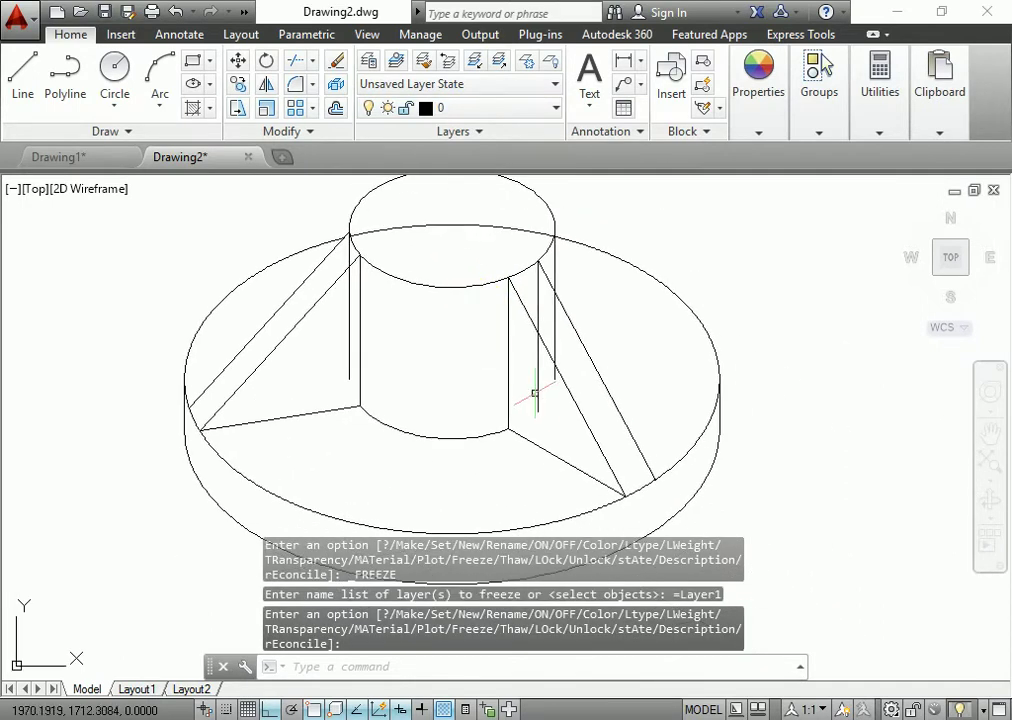
{"action": "left_click", "coordinate": [536, 393]}
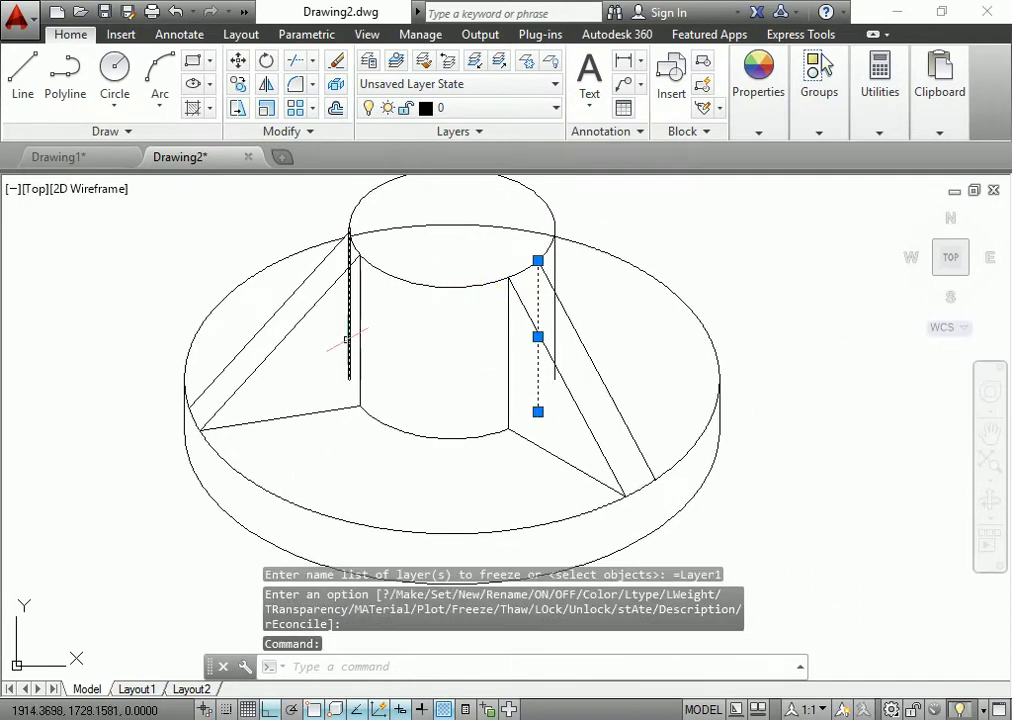
{"action": "scroll", "coordinate": [348, 340], "scroll_direction": "up", "scroll_amount": 2}
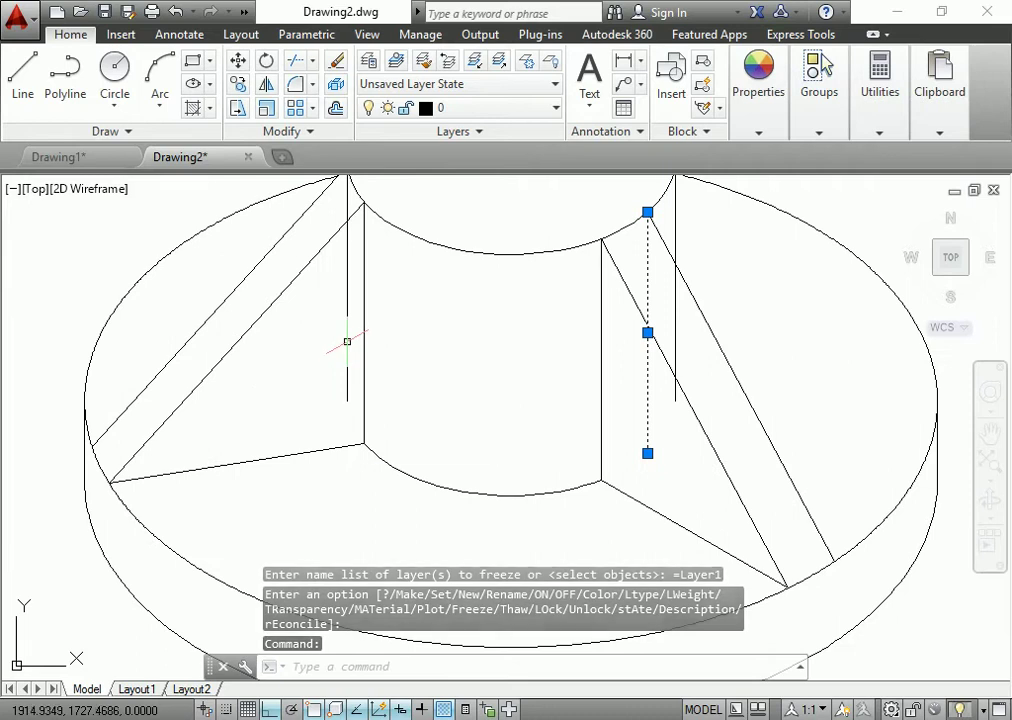
{"action": "left_click", "coordinate": [347, 341]}
{"action": "left_click", "coordinate": [471, 106]}
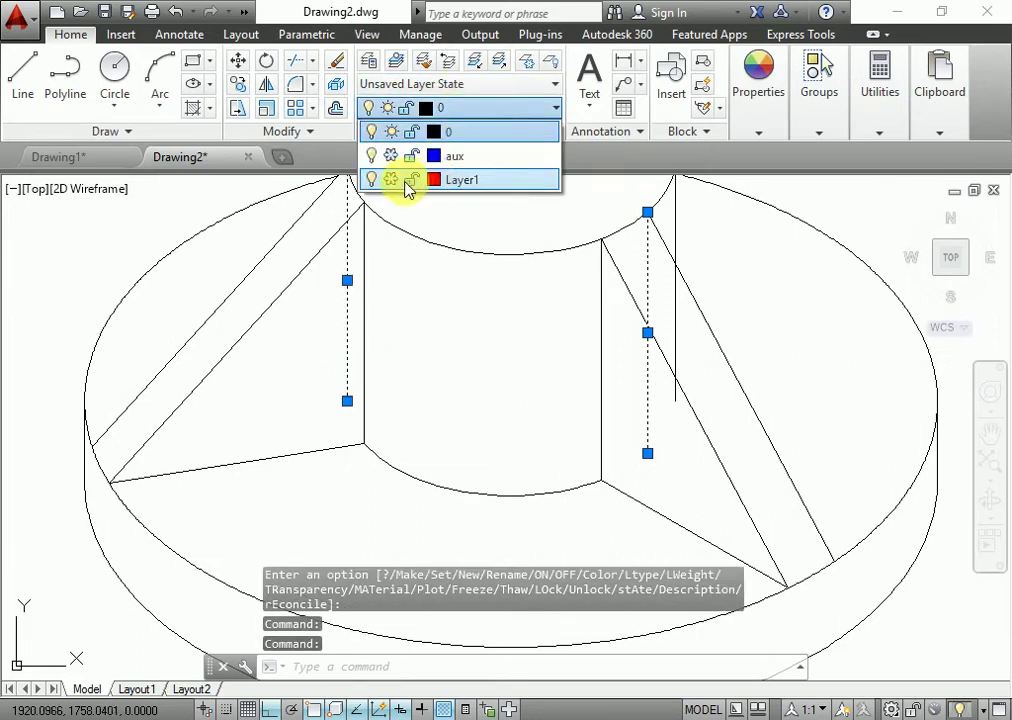
{"action": "left_click", "coordinate": [482, 180]}
{"action": "left_click", "coordinate": [636, 394]}
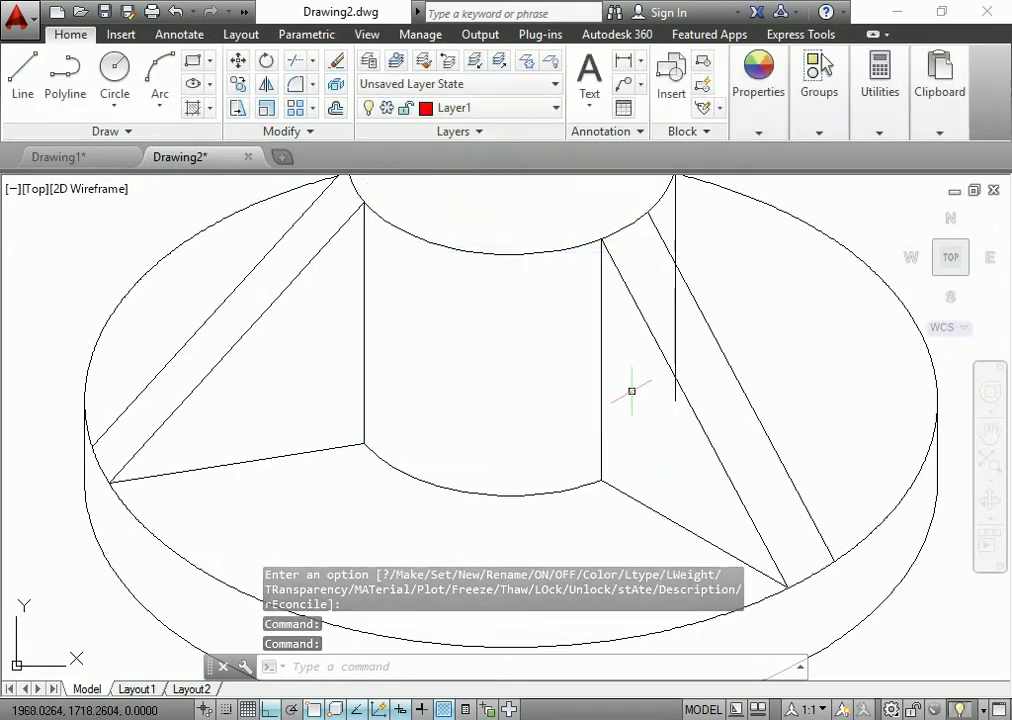
{"action": "key", "text": "Escape"}
{"action": "scroll", "coordinate": [600, 410], "scroll_direction": "down", "scroll_amount": 3}
{"action": "middle_click_drag", "start_coordinate": [558, 433], "coordinate": [452, 395]}
{"action": "scroll", "coordinate": [501, 321], "scroll_direction": "down", "scroll_amount": 1}
- Trim the stray vertical line between the rib edges, using all edges as boundaries
{"action": "scroll", "coordinate": [501, 321], "scroll_direction": "up", "scroll_amount": 4}
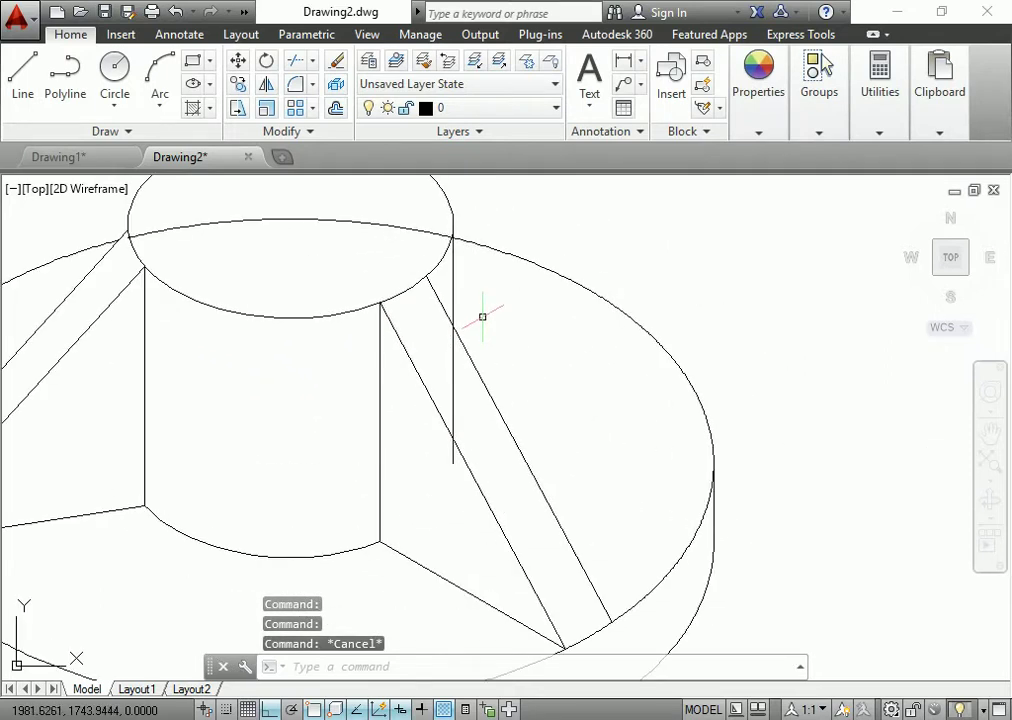
{"action": "type", "text": "tr"}
{"action": "key", "text": "Return"}
{"action": "key", "text": "Return"}
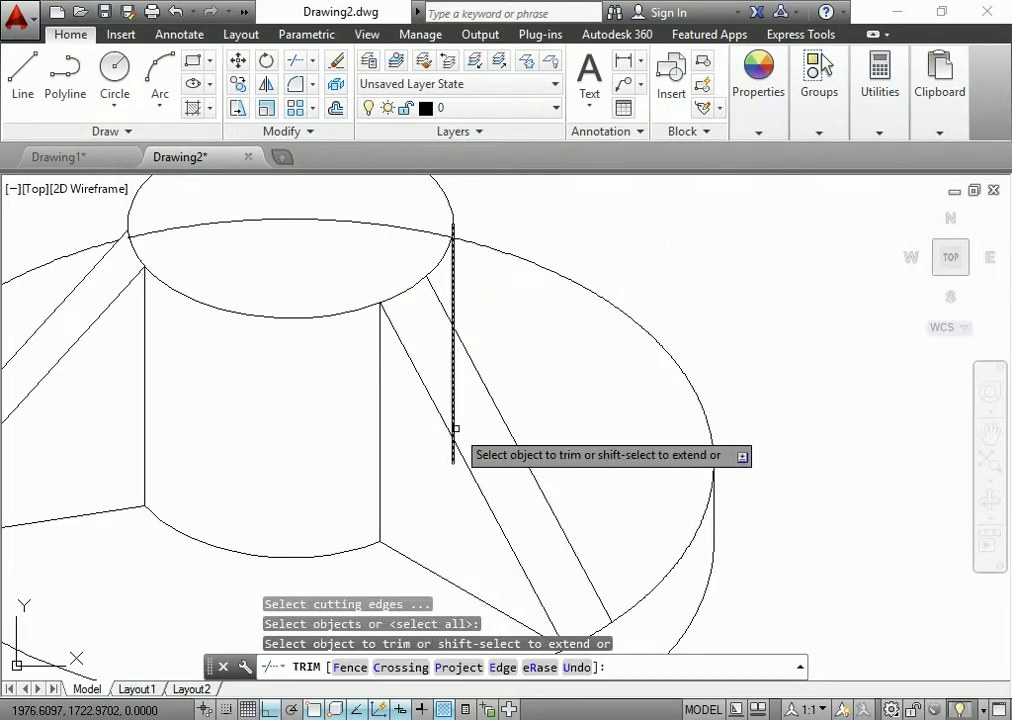
{"action": "left_click", "coordinate": [448, 382]}
{"action": "key", "text": "Escape"}
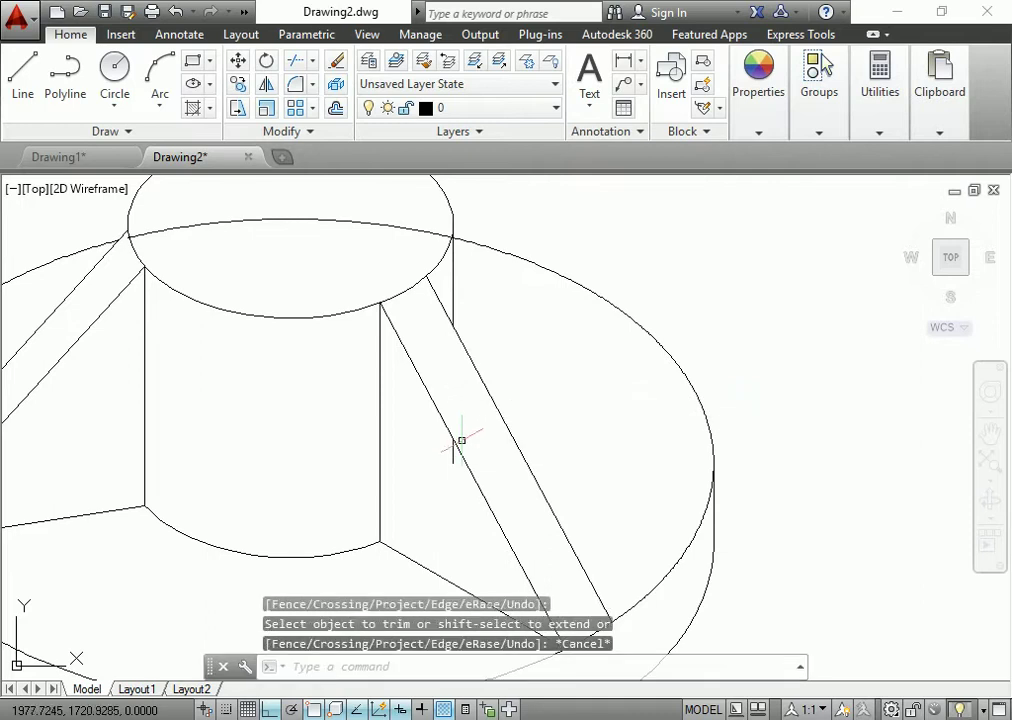
- Send the stray vertical line and leftover construction ellipse to frozen Layer1
{"action": "left_click", "coordinate": [453, 450]}
{"action": "left_click", "coordinate": [452, 440]}
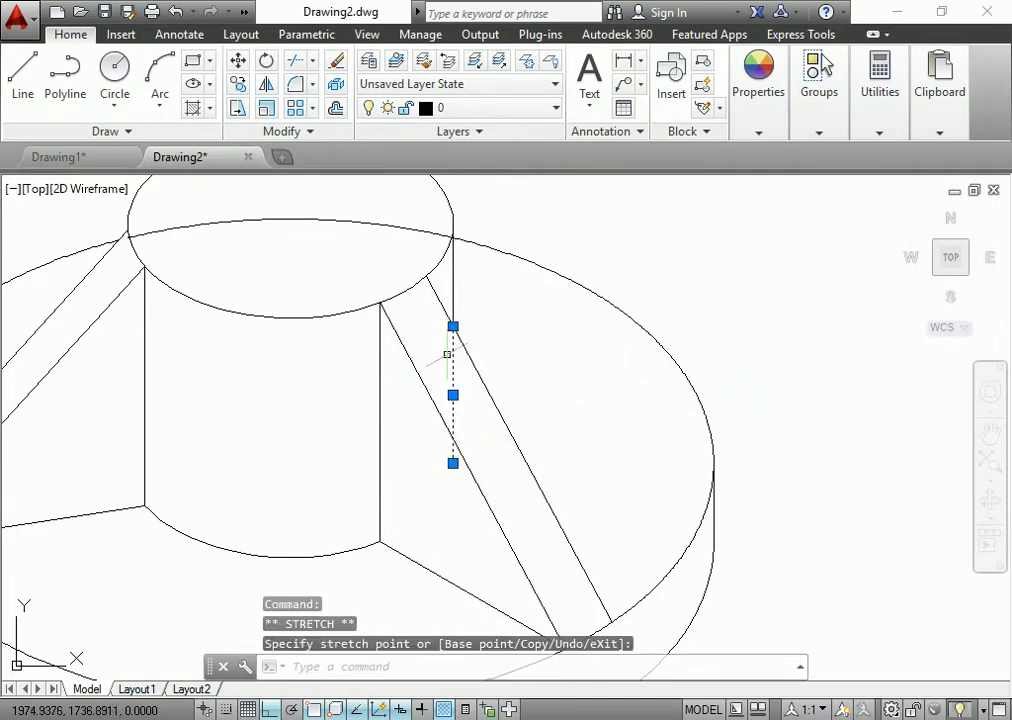
{"action": "left_click", "coordinate": [470, 107]}
{"action": "left_click", "coordinate": [484, 183]}
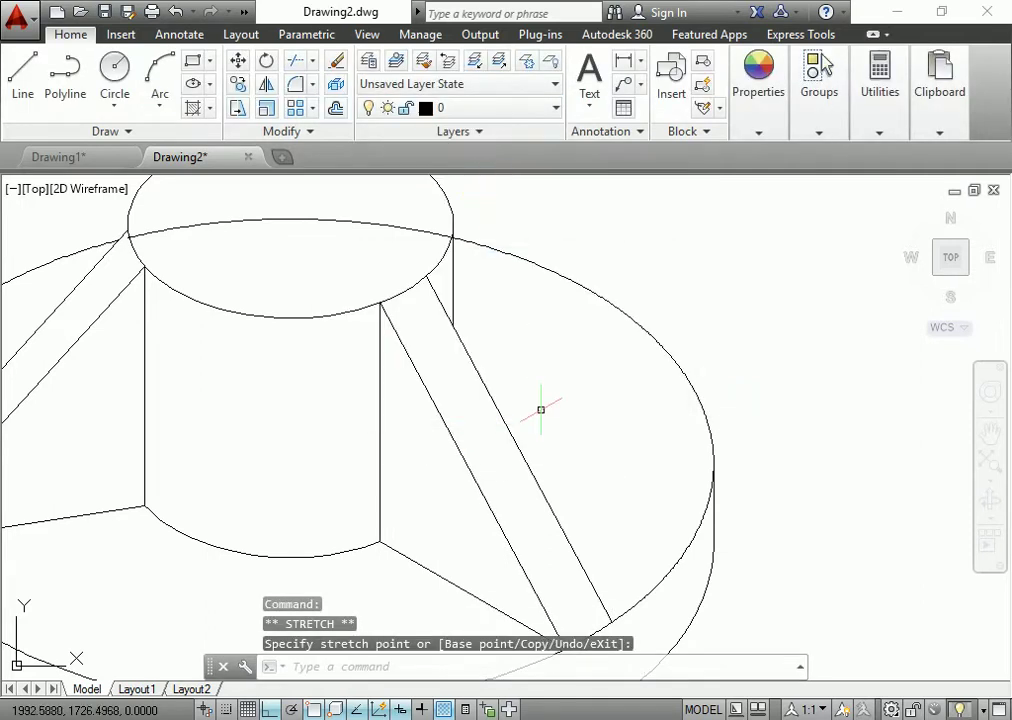
{"action": "scroll", "coordinate": [605, 345], "scroll_direction": "down", "scroll_amount": 2}
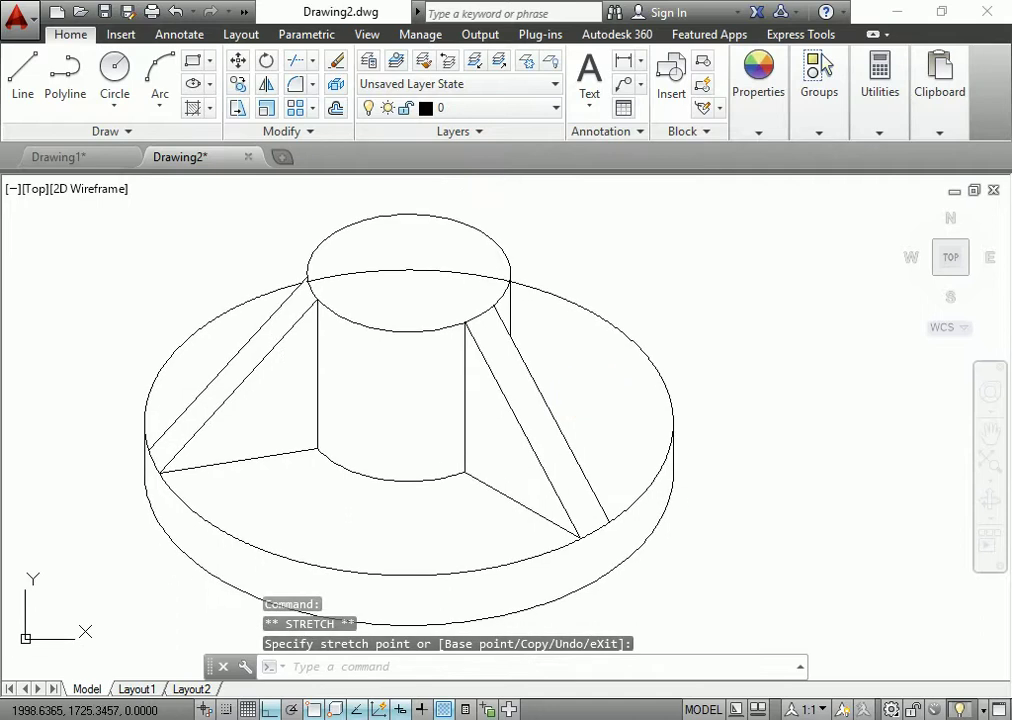
{"action": "left_click", "coordinate": [467, 272]}
{"action": "left_click", "coordinate": [468, 108]}
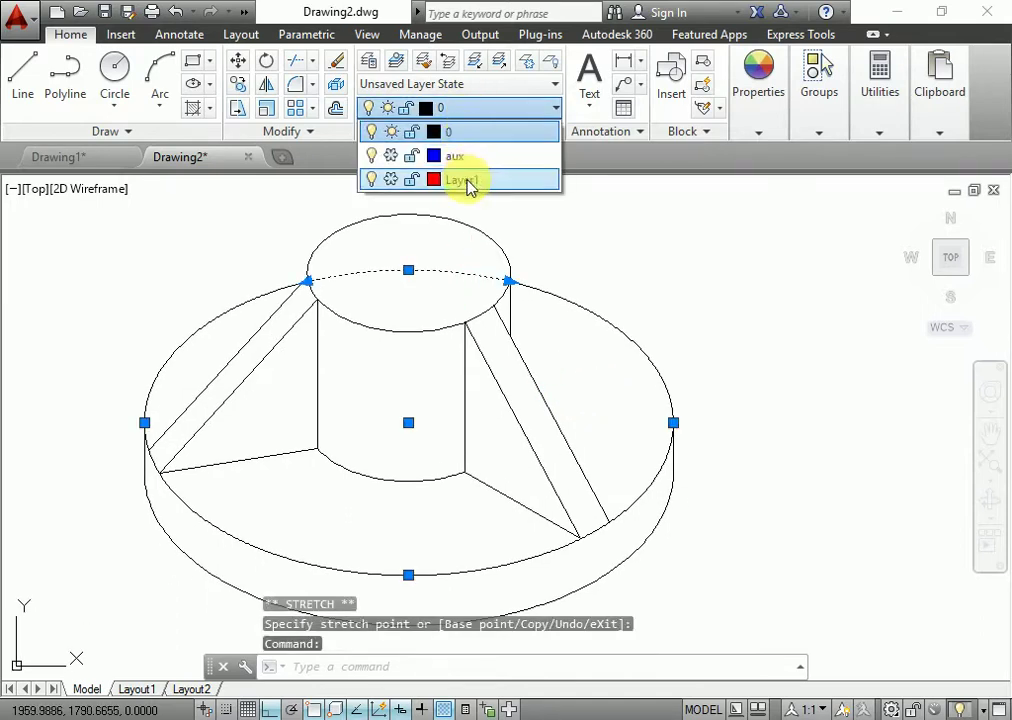
{"action": "left_click", "coordinate": [468, 184]}
{"action": "left_click", "coordinate": [637, 394]}
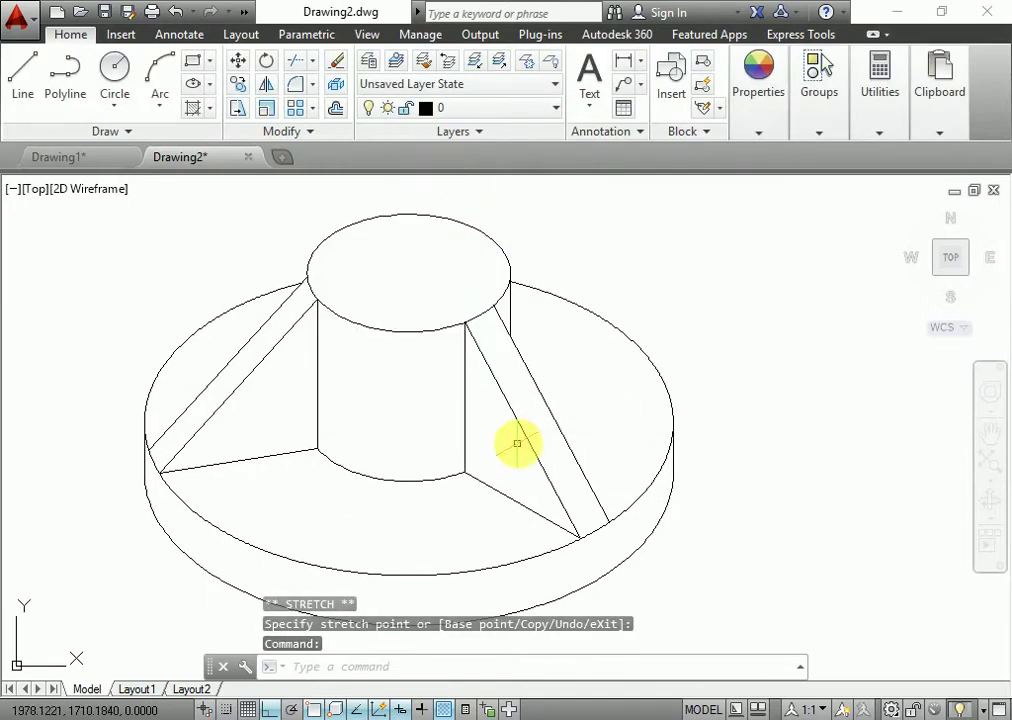
{"action": "middle_click_drag", "start_coordinate": [517, 443], "coordinate": [560, 409]}
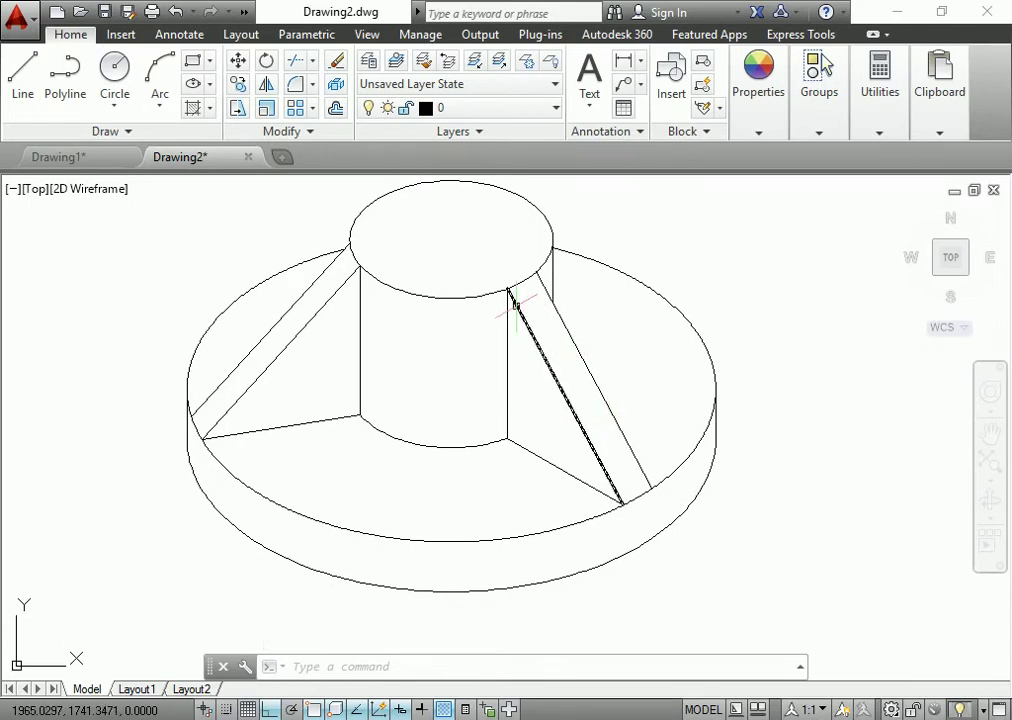
{"action": "middle_click_drag", "start_coordinate": [513, 312], "coordinate": [575, 348]}
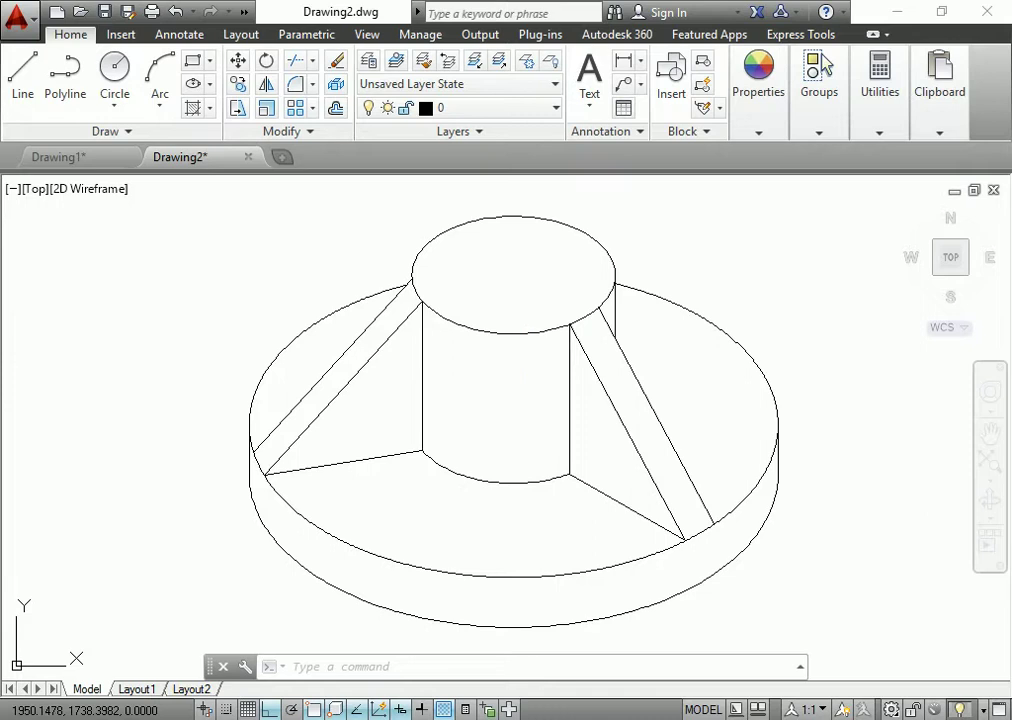
{"action": "key", "text": "alt+Tab"}
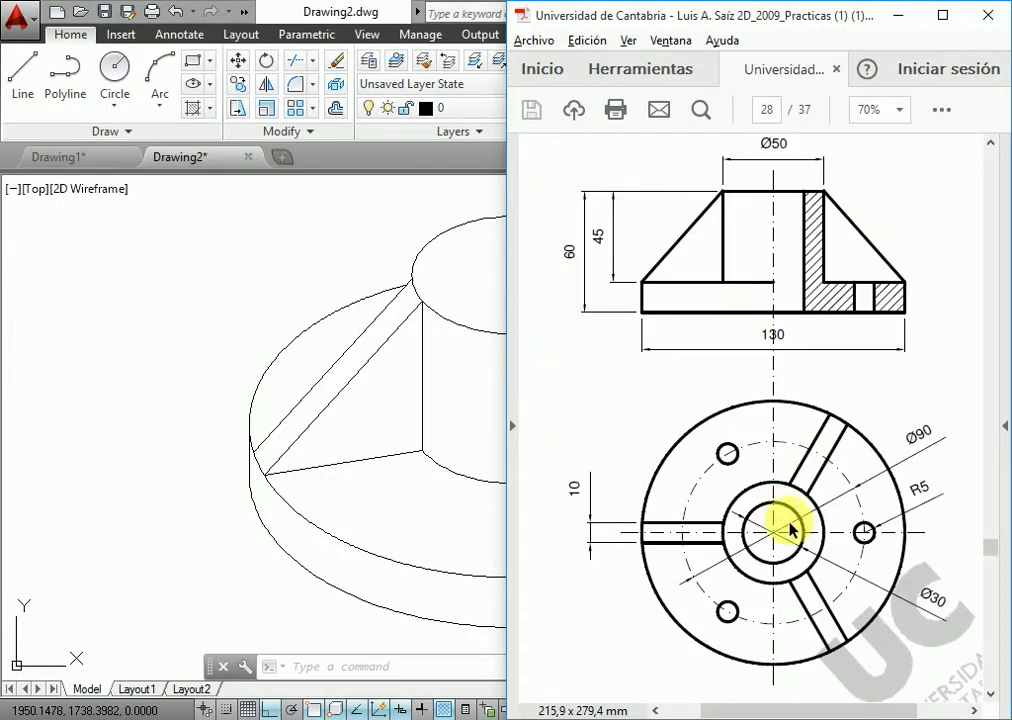
- On the top isoplane, draw a radius 15 bore isocircle centred on the top circle's centre
{"action": "key", "text": "alt+Tab"}
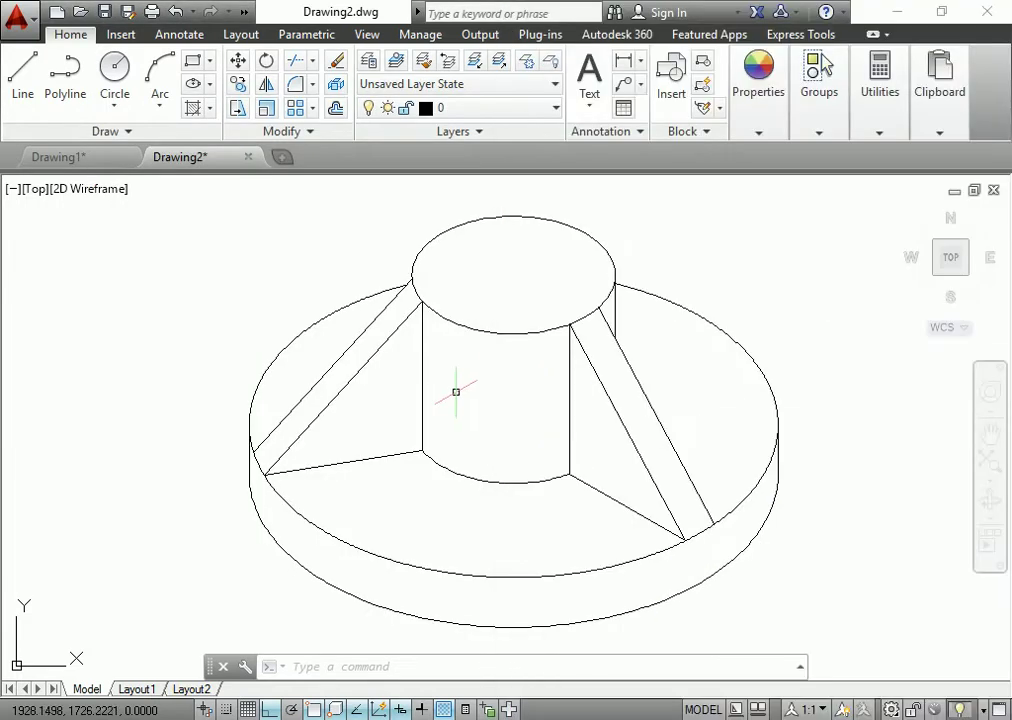
{"action": "key", "text": "F5"}
{"action": "key", "text": "F5"}
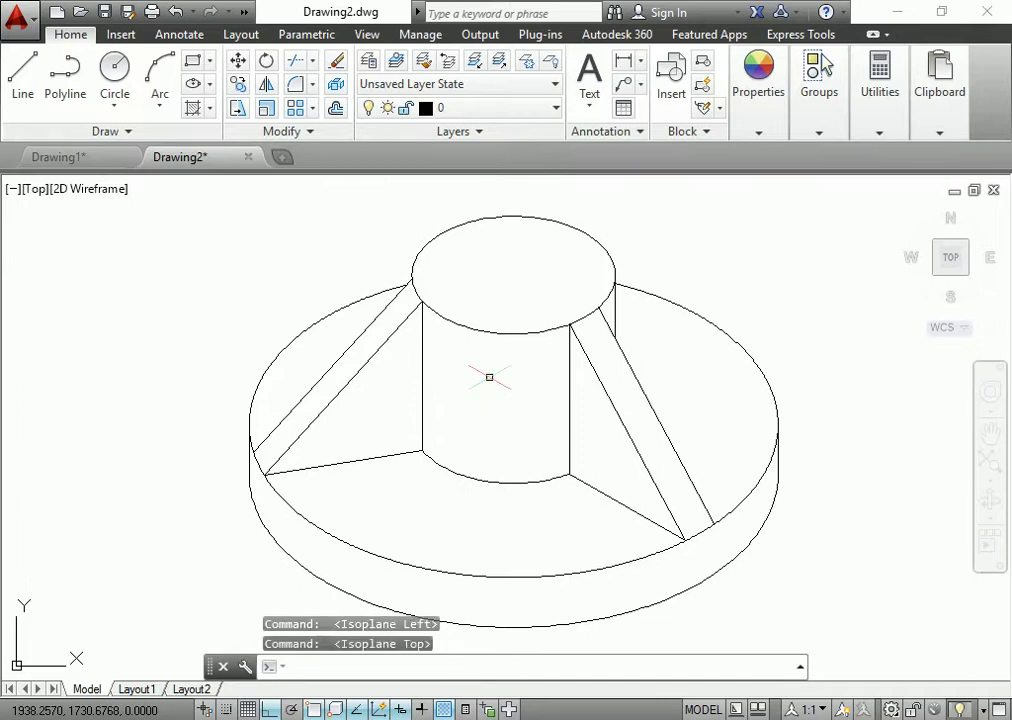
{"action": "type", "text": "el"}
{"action": "key", "text": "Return"}
{"action": "type", "text": "i"}
{"action": "key", "text": "Return"}
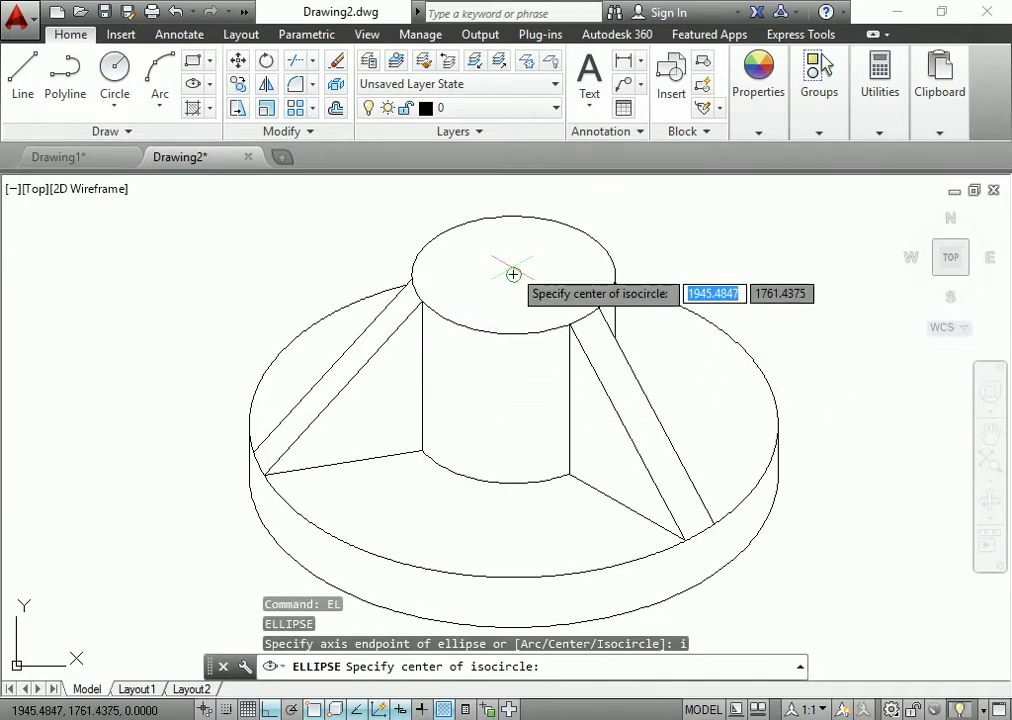
{"action": "left_click", "coordinate": [513, 276]}
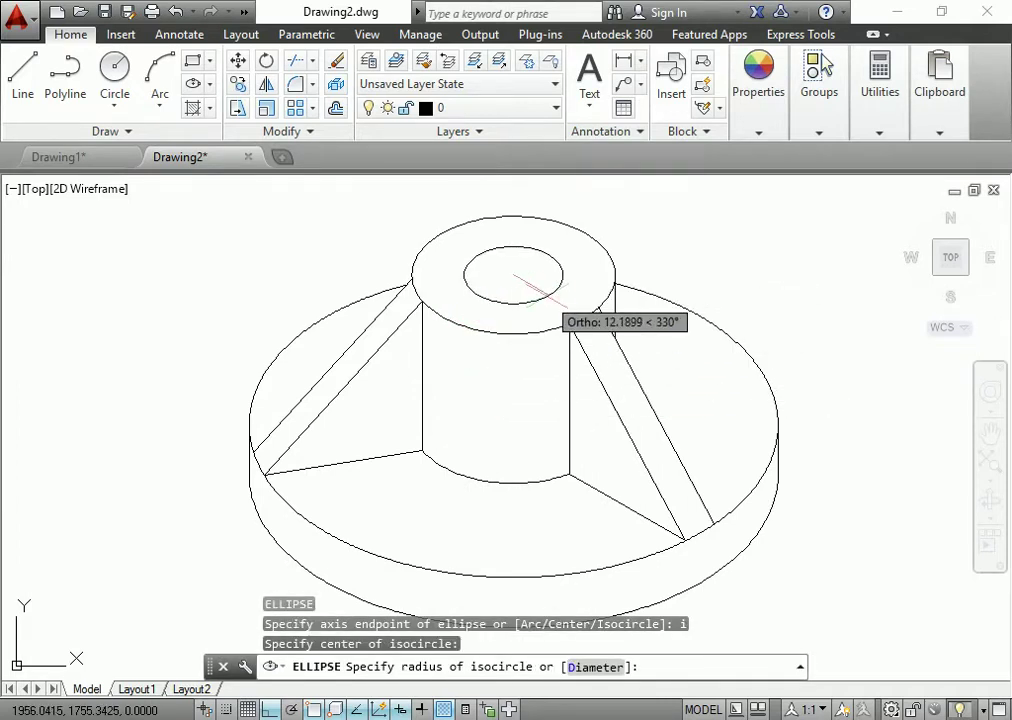
{"action": "type", "text": "15"}
{"action": "key", "text": "Return"}
{"action": "key", "text": "alt+Tab"}
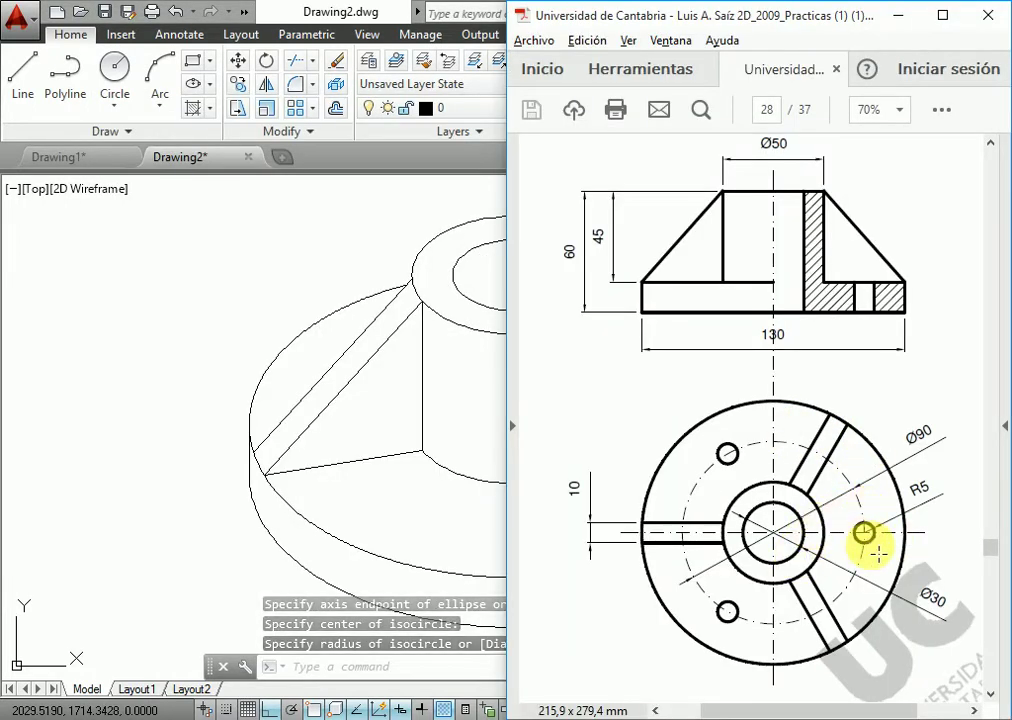
{"action": "key", "text": "alt+Tab"}
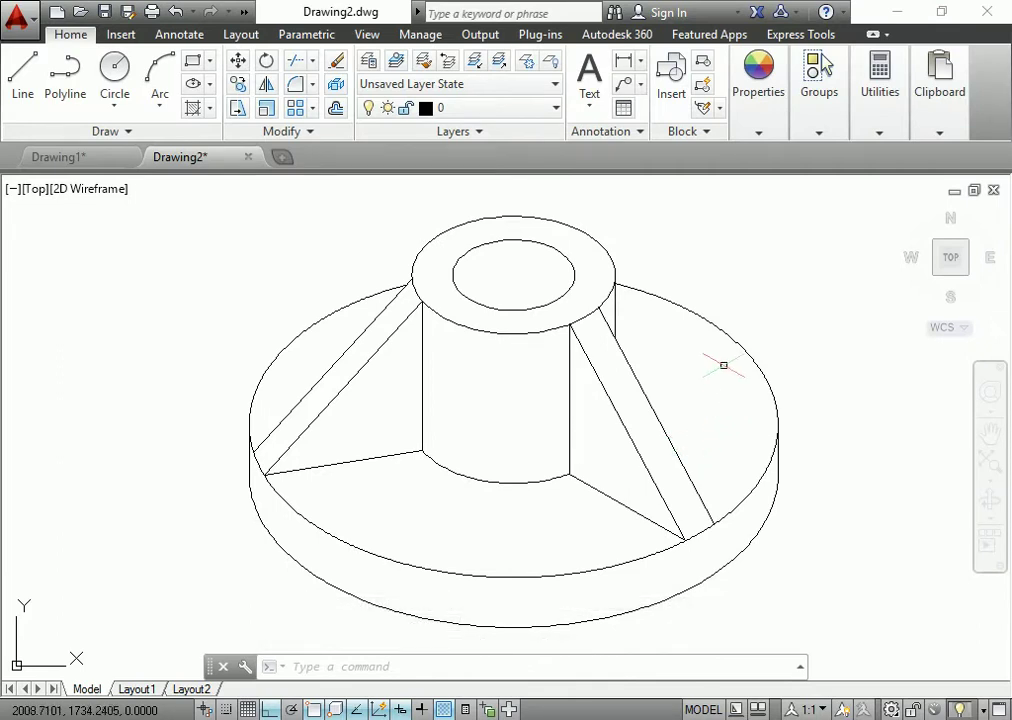
{"action": "key", "text": "alt+Tab"}
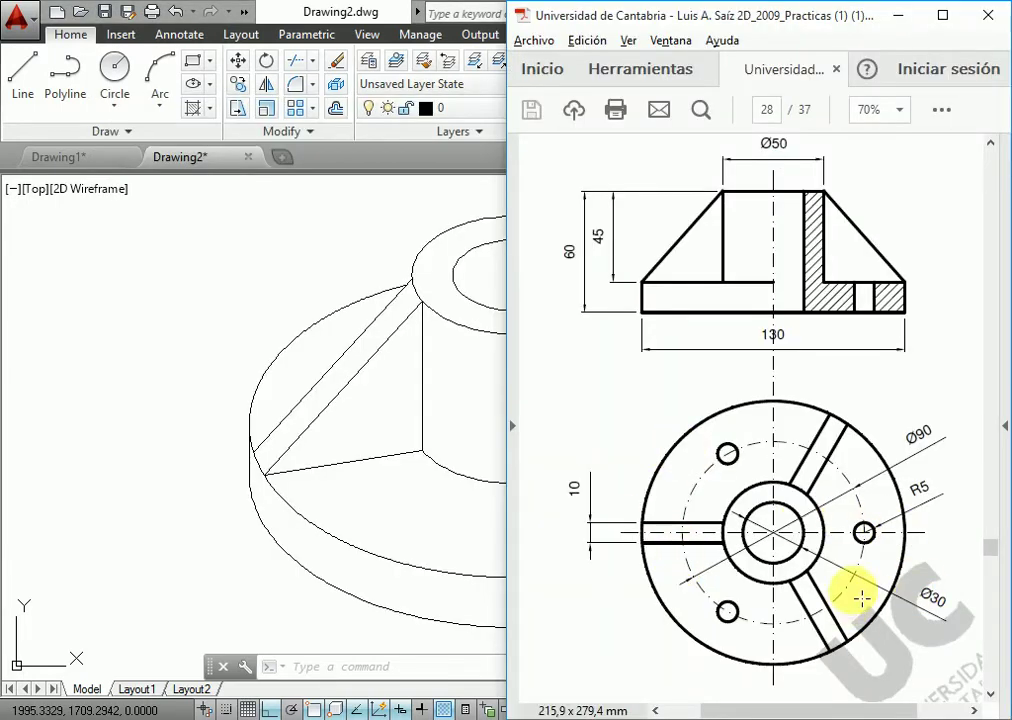
- Draw a radius 45 bolt-circle isocircle centred on the hub axis
{"action": "key", "text": "alt+Tab"}
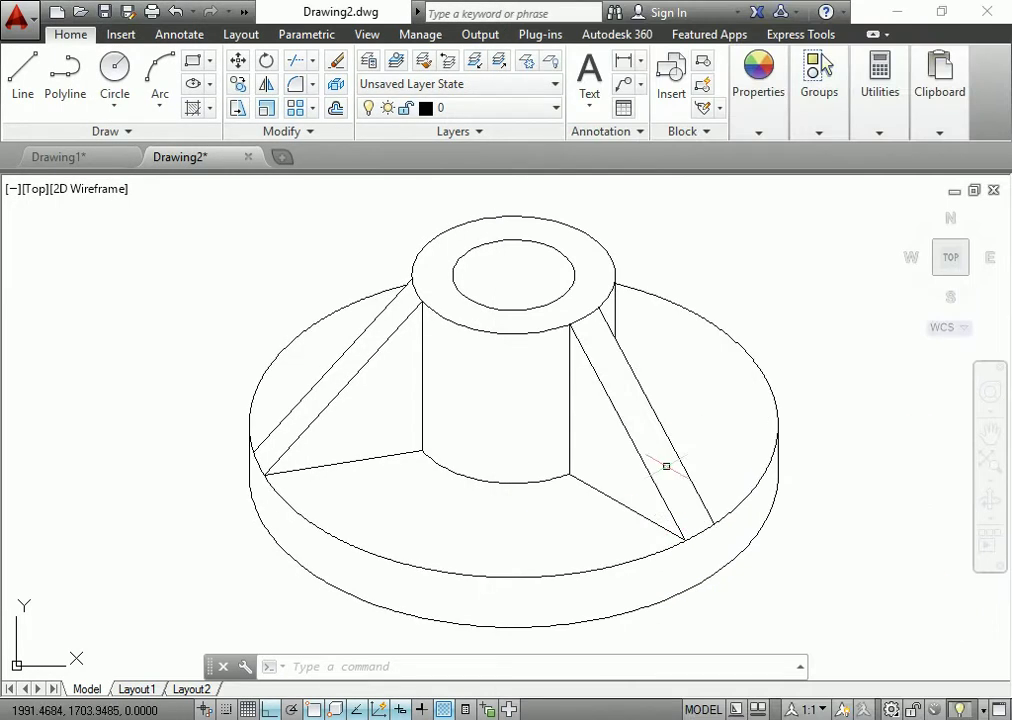
{"action": "key", "text": "Return"}
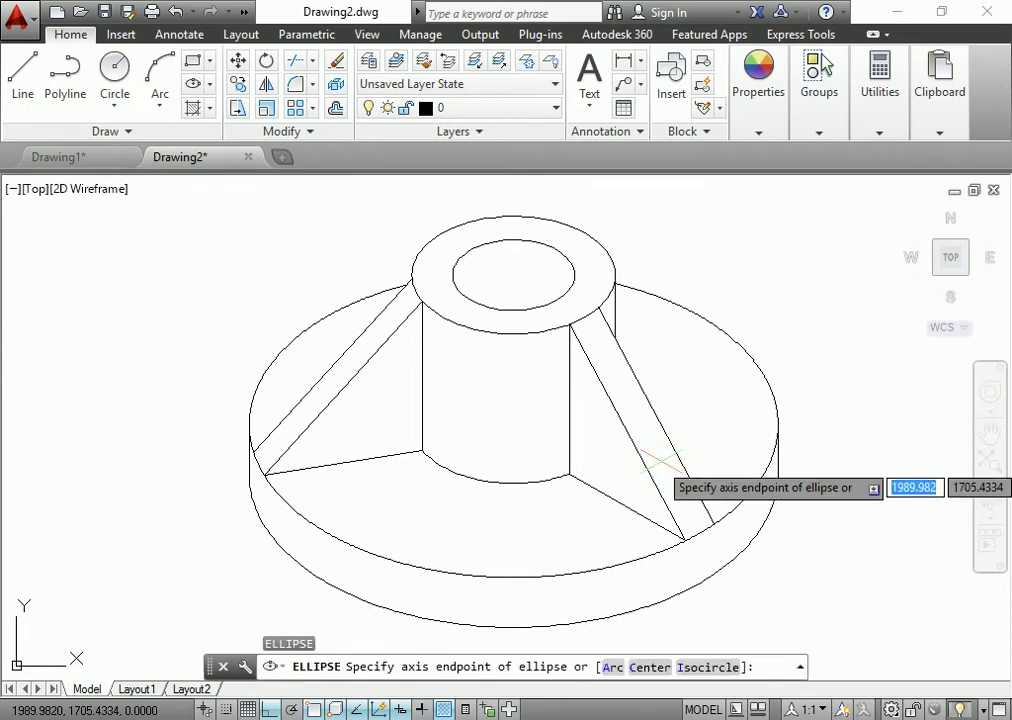
{"action": "type", "text": "i"}
{"action": "key", "text": "Return"}
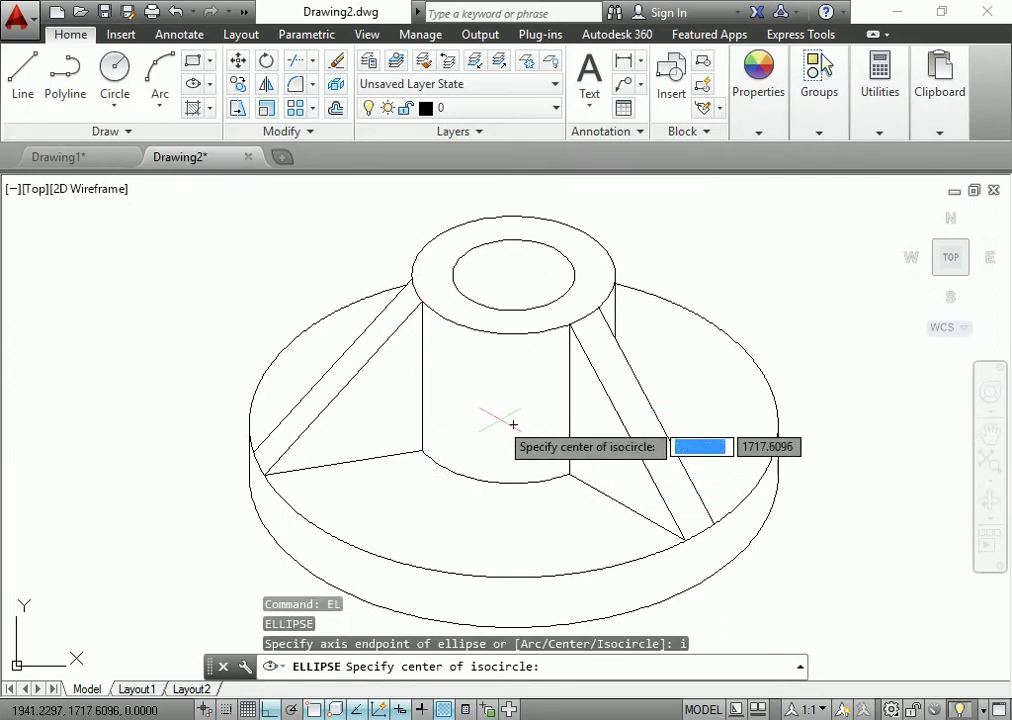
{"action": "left_click", "coordinate": [513, 425]}
{"action": "key", "text": "Return"}
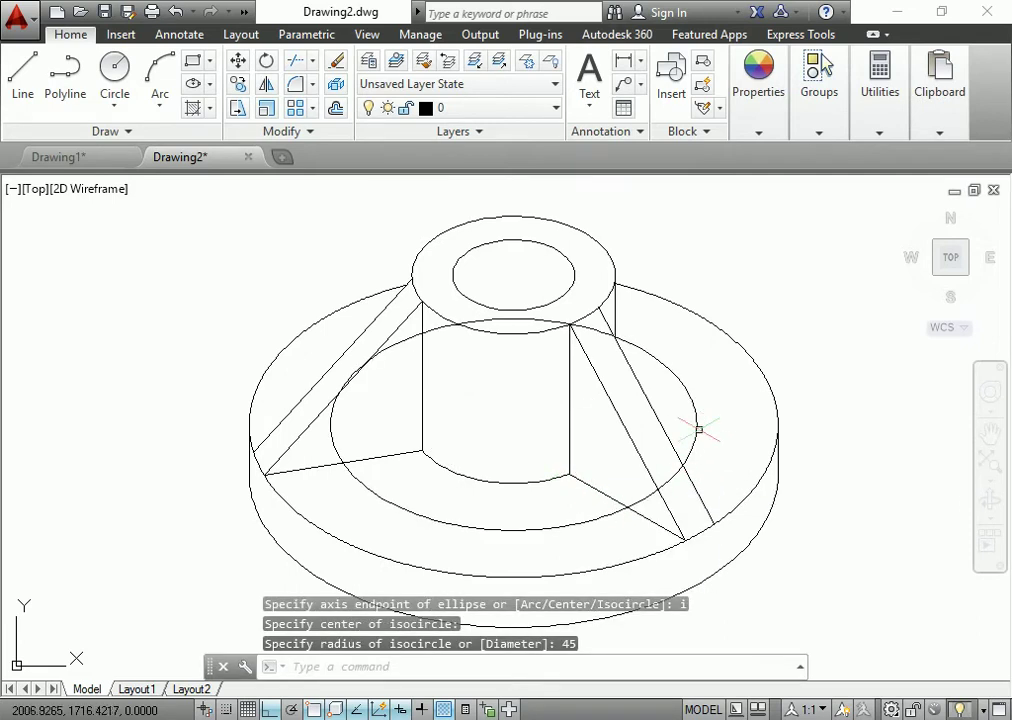
- Draw a construction line from the inner ellipse's centre out at 330° past the rim
{"action": "middle_click_drag", "start_coordinate": [537, 537], "coordinate": [578, 436]}
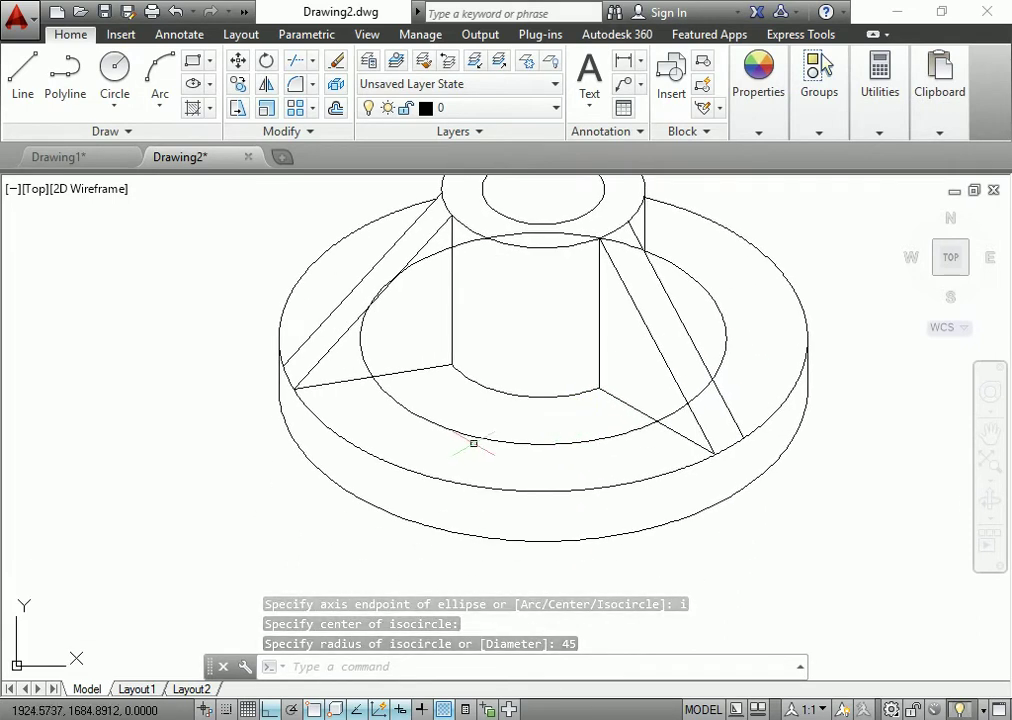
{"action": "type", "text": "l"}
{"action": "key", "text": "Return"}
{"action": "left_click", "coordinate": [543, 340]}
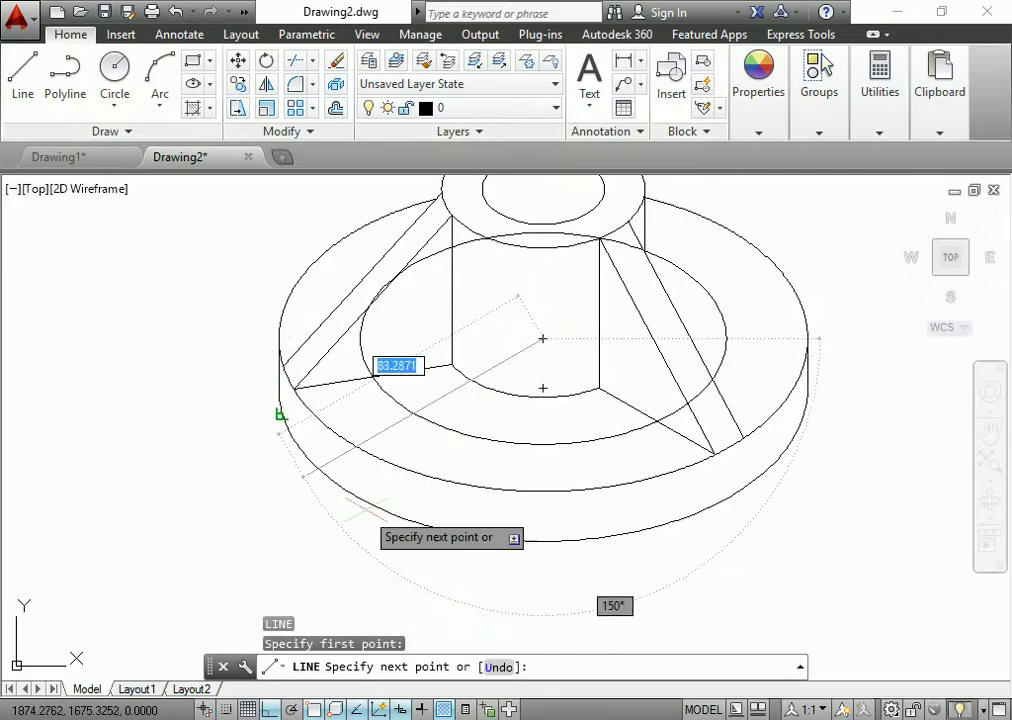
{"action": "key", "text": "Escape"}
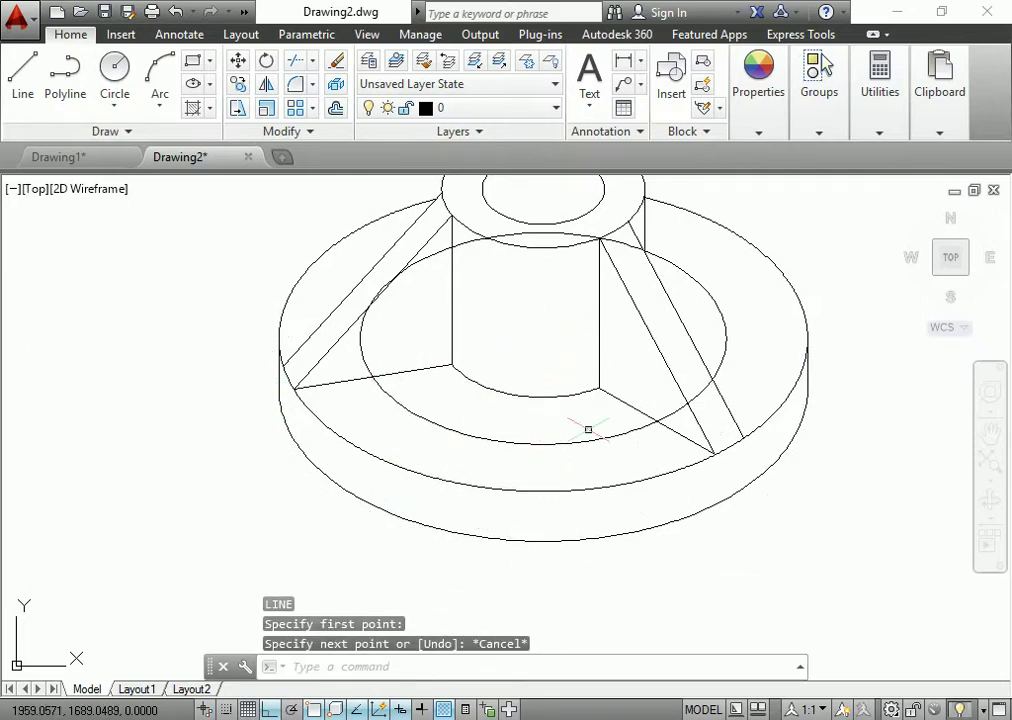
{"action": "middle_click_drag", "start_coordinate": [497, 429], "coordinate": [425, 468]}
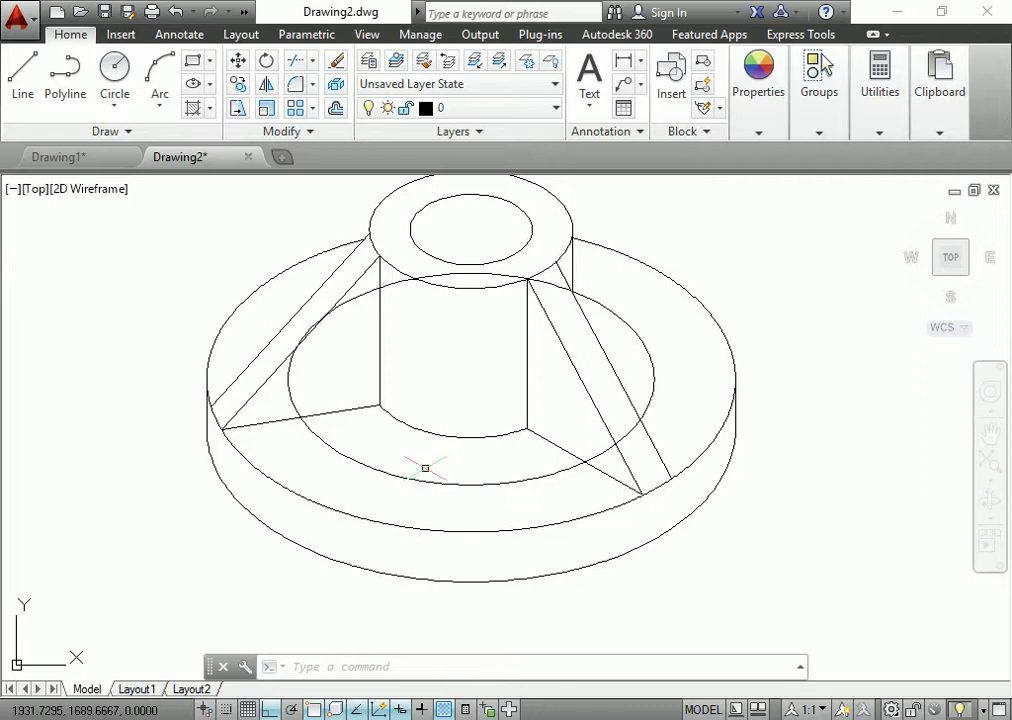
{"action": "left_click", "coordinate": [429, 479]}
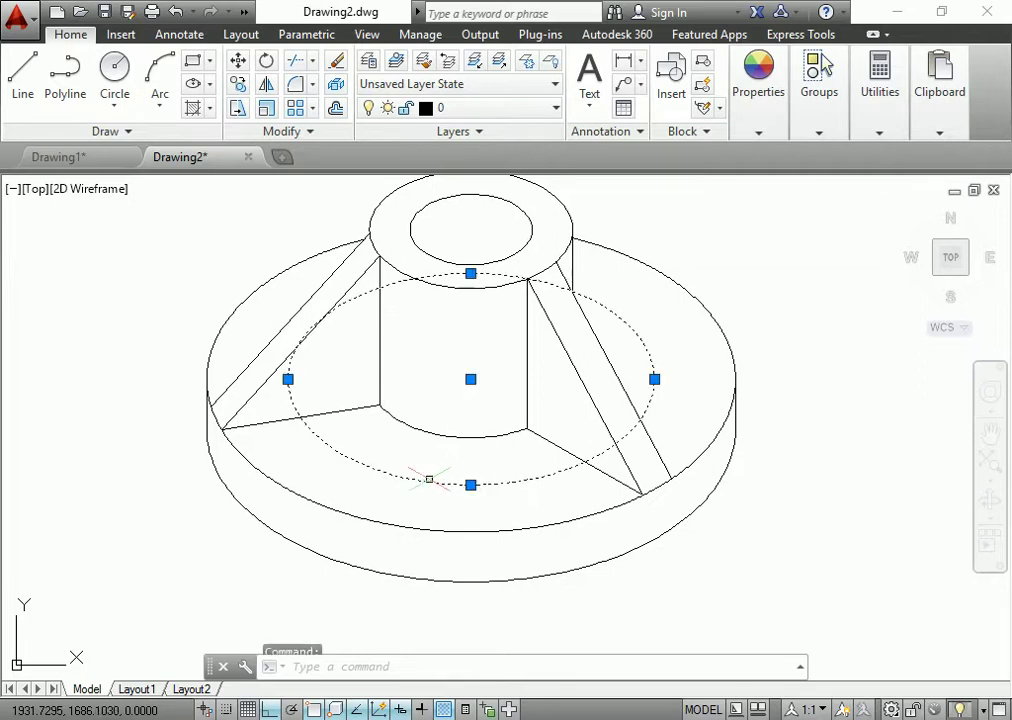
{"action": "key", "text": "Escape"}
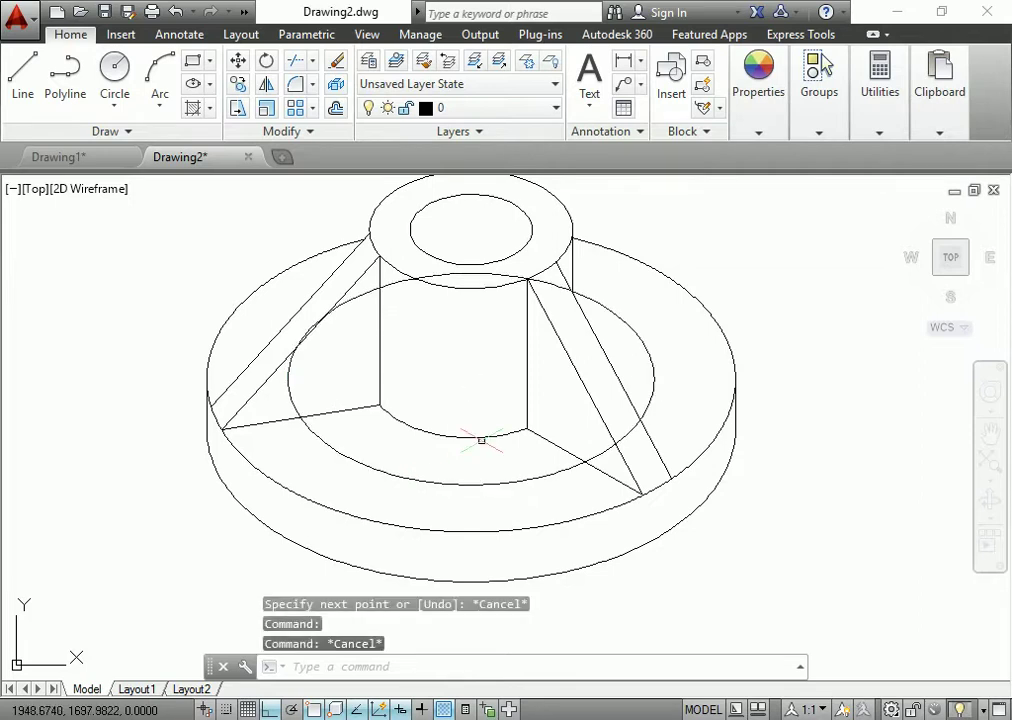
{"action": "type", "text": "l"}
{"action": "key", "text": "Return"}
{"action": "left_click", "coordinate": [470, 380]}
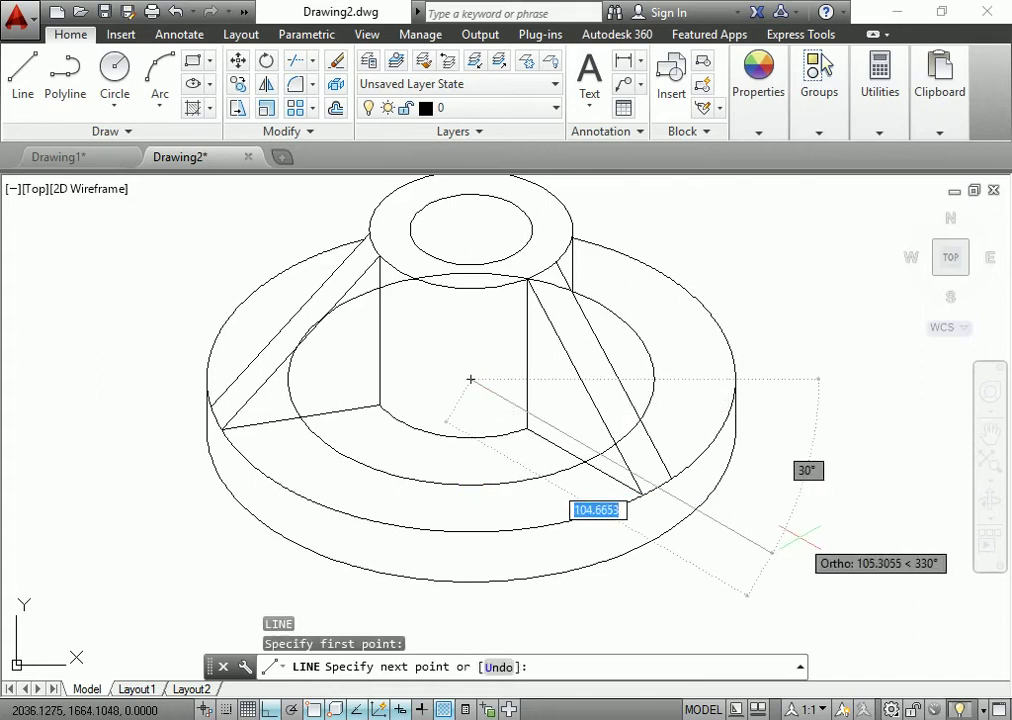
{"action": "left_click", "coordinate": [755, 541]}
{"action": "key", "text": "Escape"}
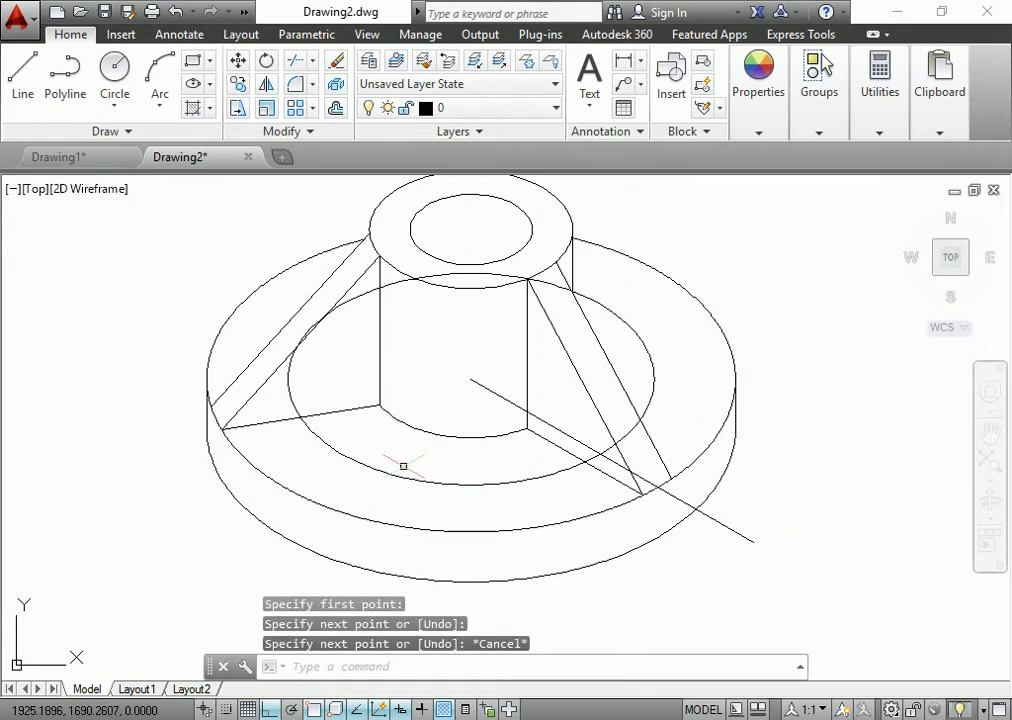
- Copy the inner ellipse 45 units out from its centre along 330° and toward the upper right
{"action": "left_click", "coordinate": [434, 484]}
{"action": "type", "text": "c"}
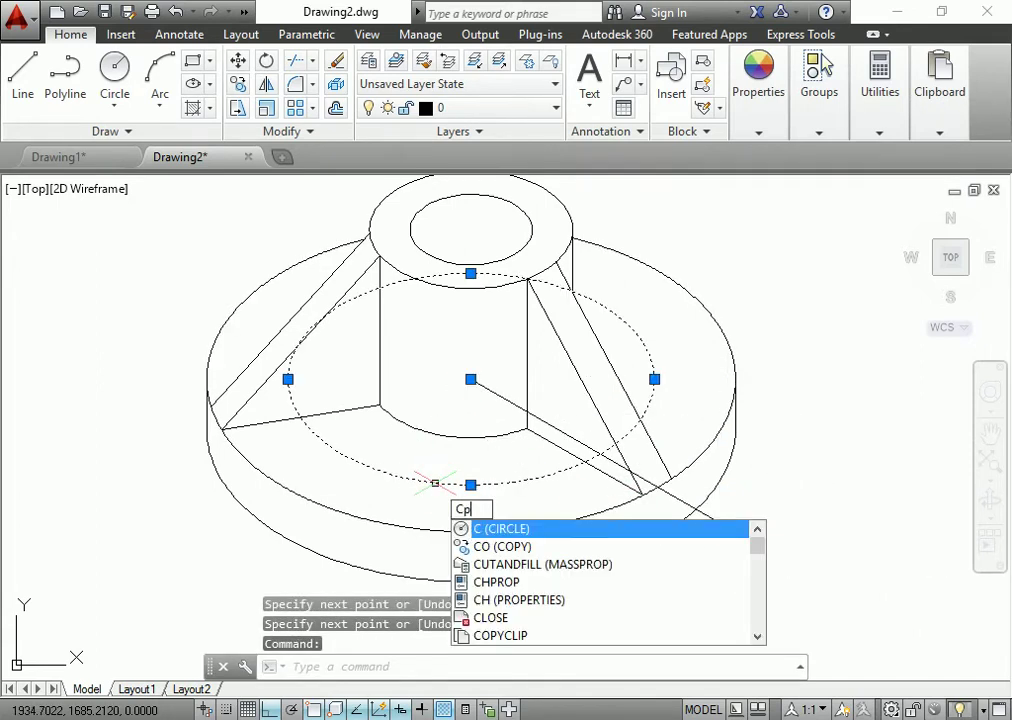
{"action": "type", "text": "o"}
{"action": "key", "text": "Return"}
{"action": "left_click", "coordinate": [470, 380]}
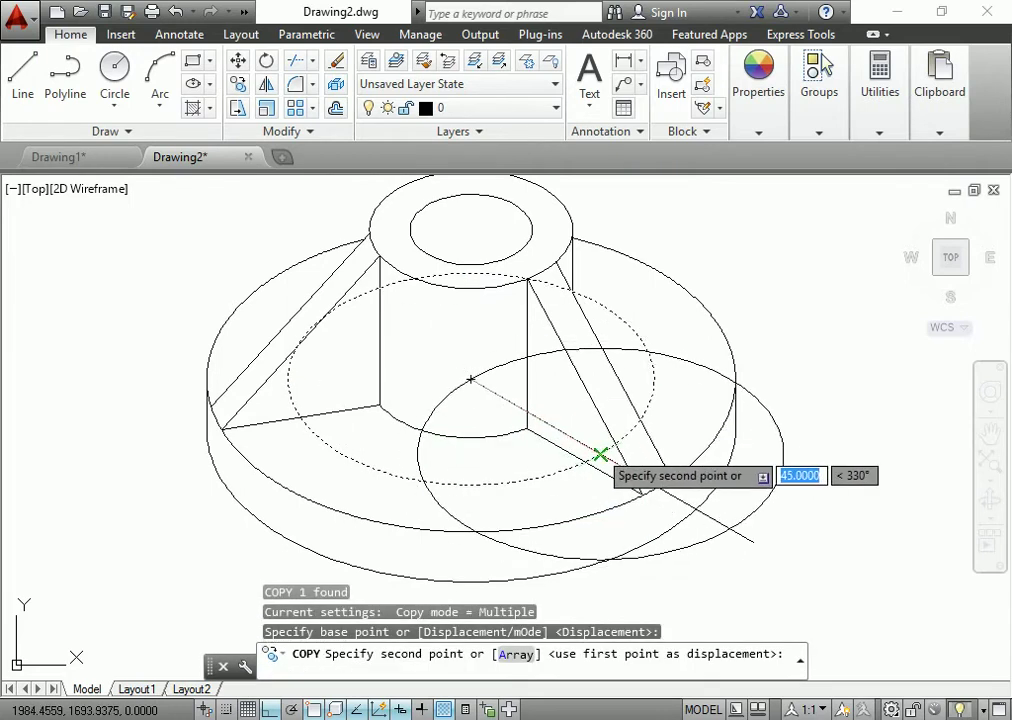
{"action": "left_click", "coordinate": [600, 455]}
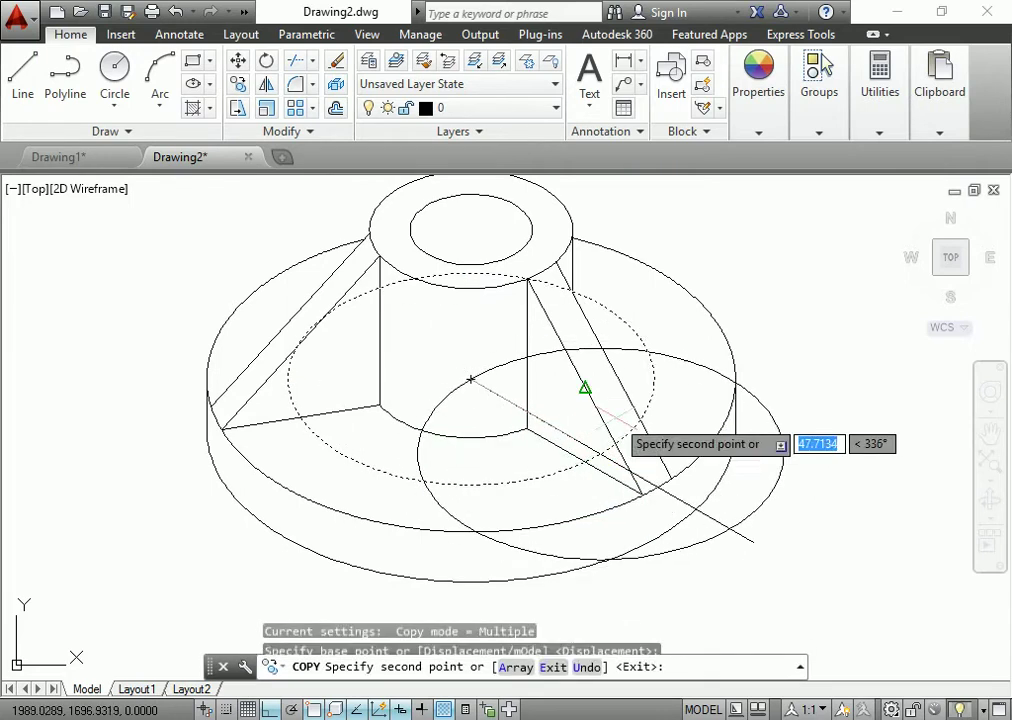
{"action": "left_click", "coordinate": [648, 352]}
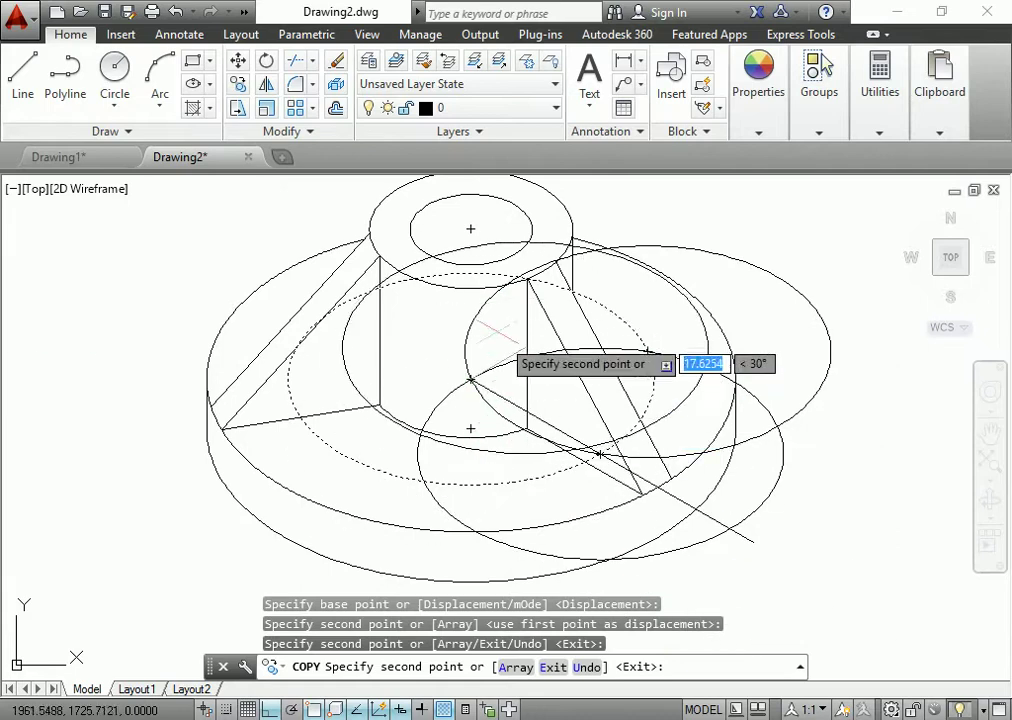
{"action": "scroll", "coordinate": [496, 321], "scroll_direction": "up", "scroll_amount": 4}
{"action": "scroll", "coordinate": [440, 303], "scroll_direction": "down", "scroll_amount": 4}
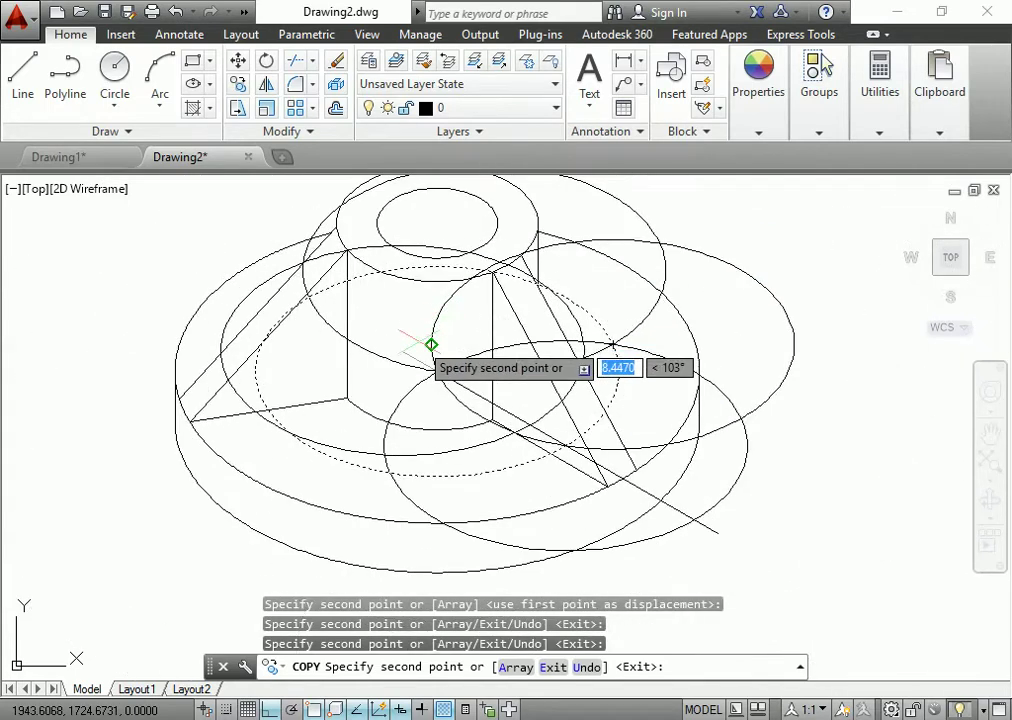
{"action": "scroll", "coordinate": [298, 290], "scroll_direction": "up", "scroll_amount": 4}
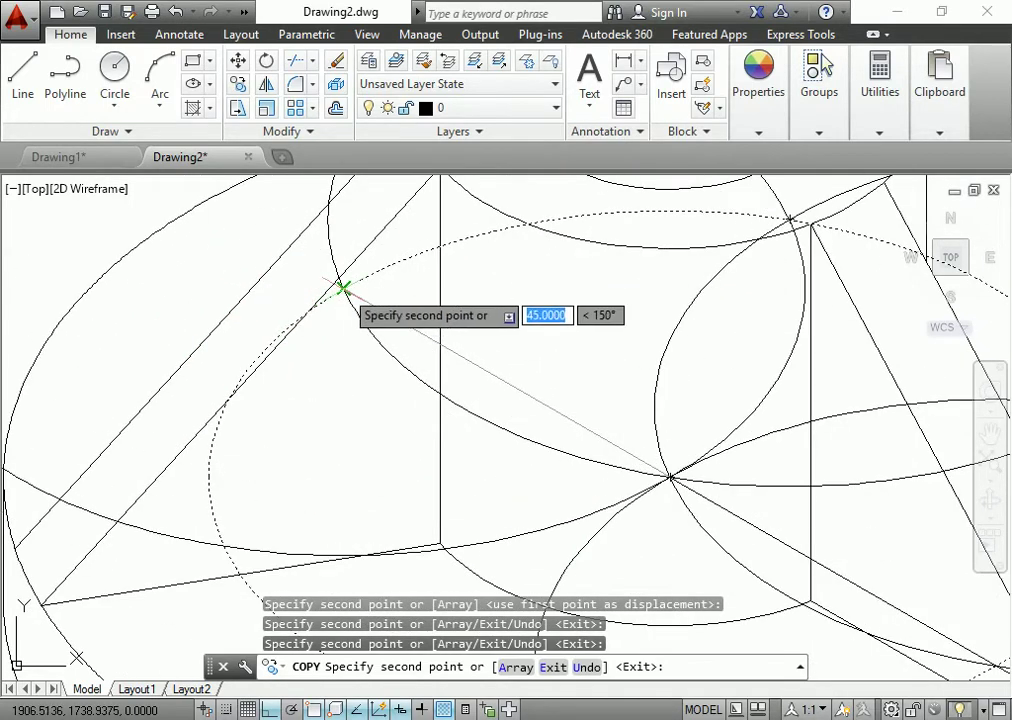
{"action": "scroll", "coordinate": [339, 289], "scroll_direction": "down", "scroll_amount": 4}
{"action": "scroll", "coordinate": [373, 424], "scroll_direction": "down", "scroll_amount": 2}
{"action": "key", "text": "Escape"}
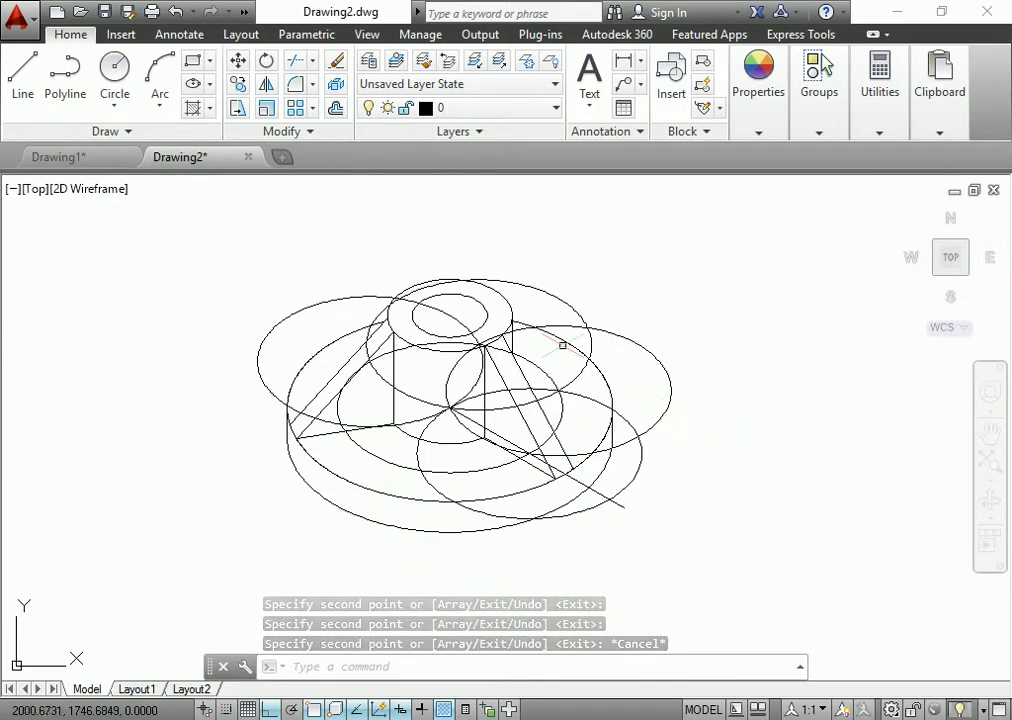
- Begin an isocircle (EL, I) centred on the intersection point
{"action": "type", "text": "EL"}
{"action": "key", "text": "Return"}
{"action": "type", "text": "i"}
{"action": "key", "text": "Return"}
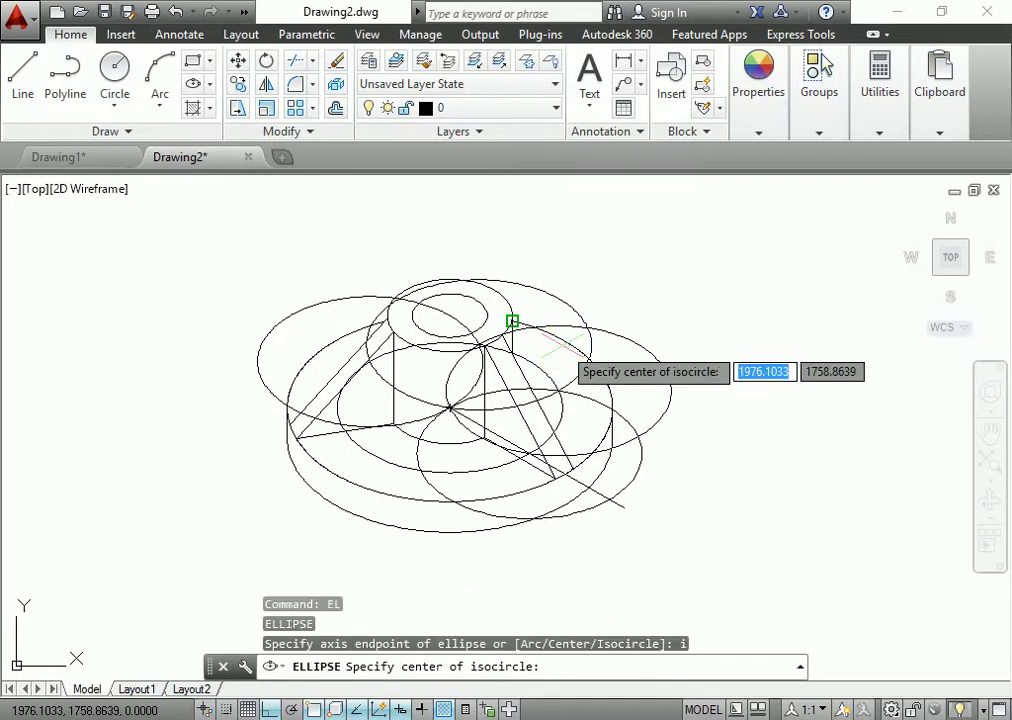
{"action": "left_click", "coordinate": [559, 391]}
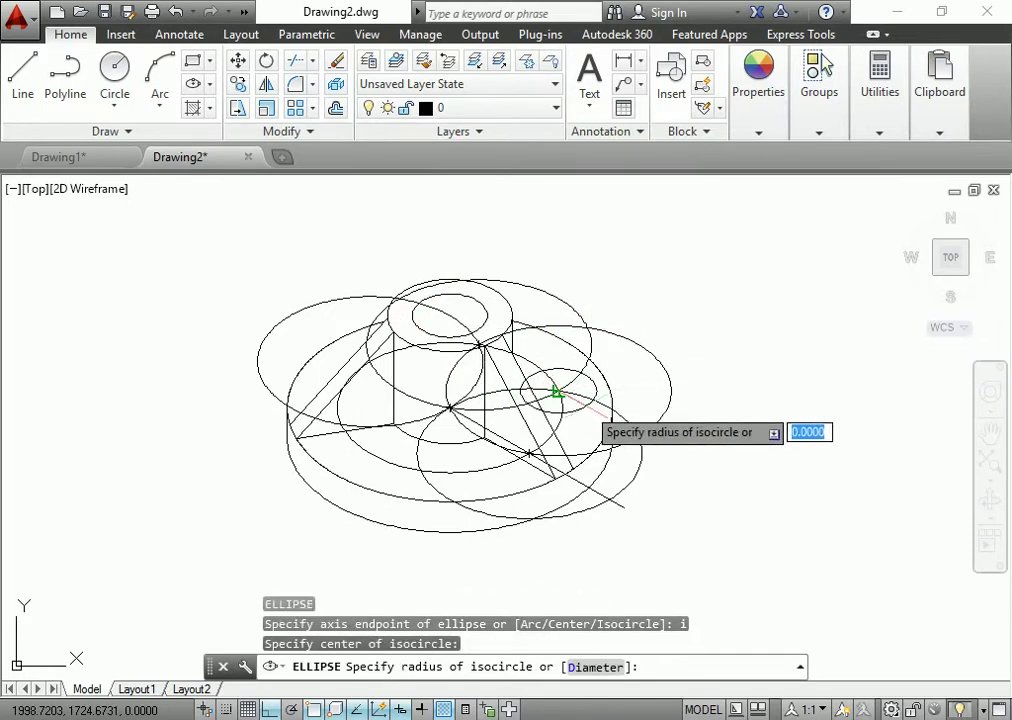
- Finish the first bolt hole at radius 5 and delete two helper ellipse copies
{"action": "type", "text": "5"}
{"action": "key", "text": "Return"}
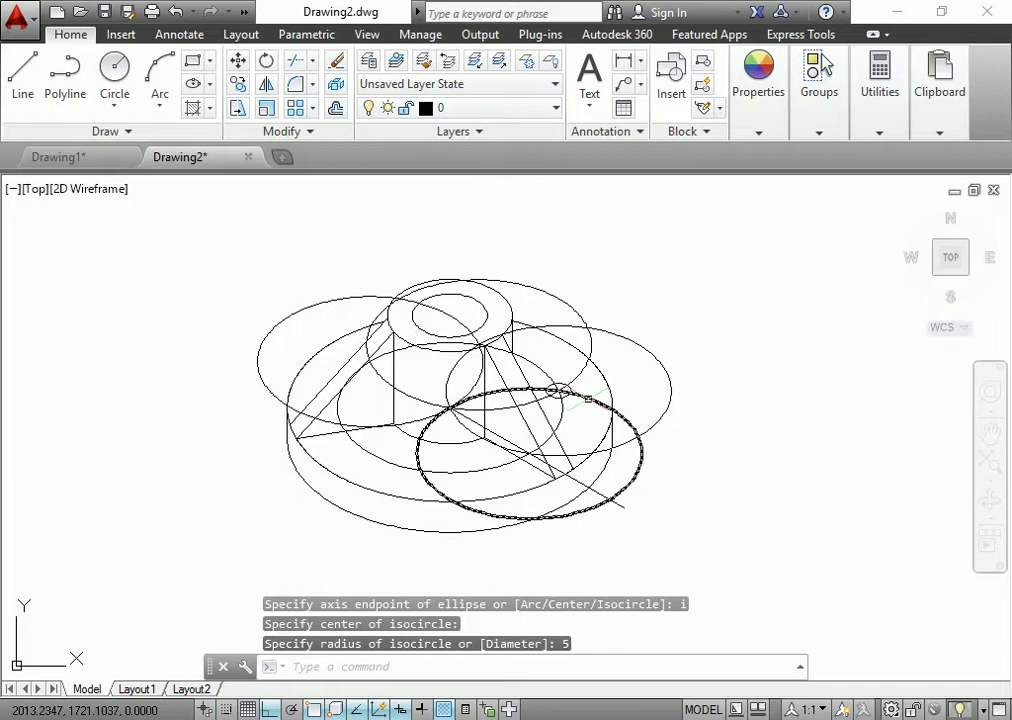
{"action": "left_click", "coordinate": [588, 399]}
{"action": "key", "text": "Delete"}
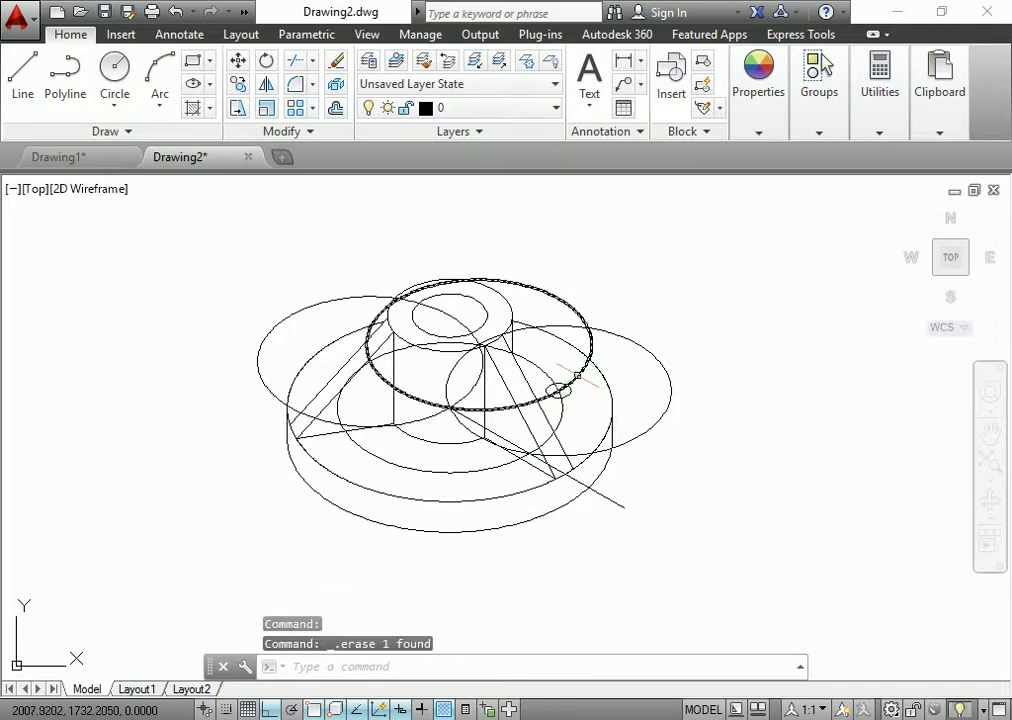
{"action": "left_click", "coordinate": [577, 375]}
{"action": "key", "text": "Delete"}
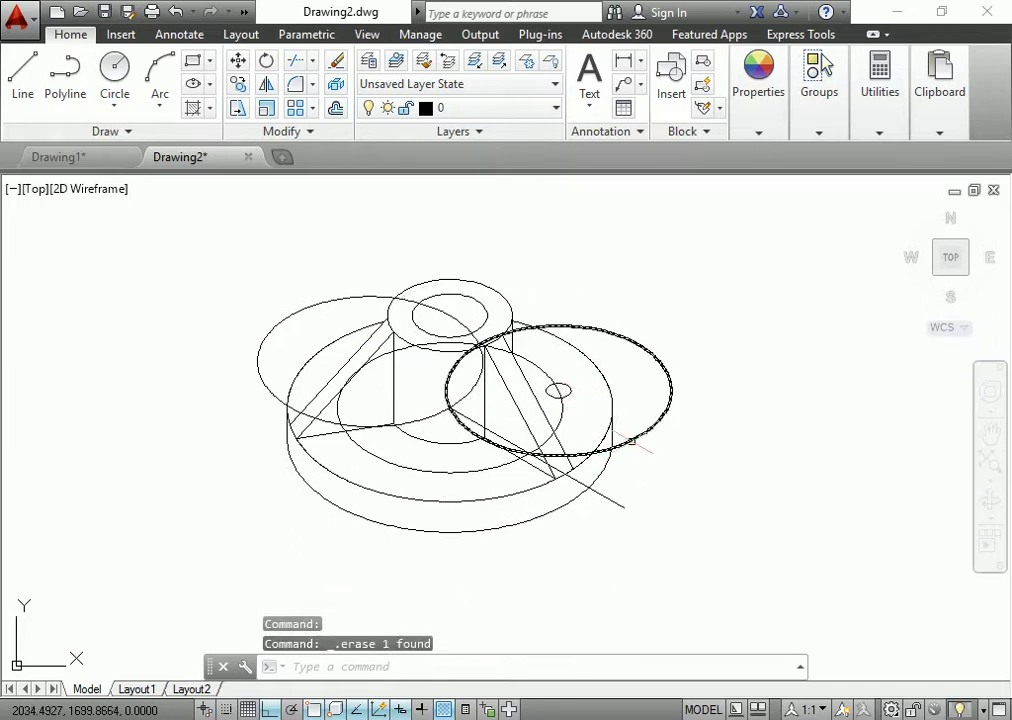
{"action": "left_click", "coordinate": [631, 440]}
{"action": "key", "text": "Delete"}
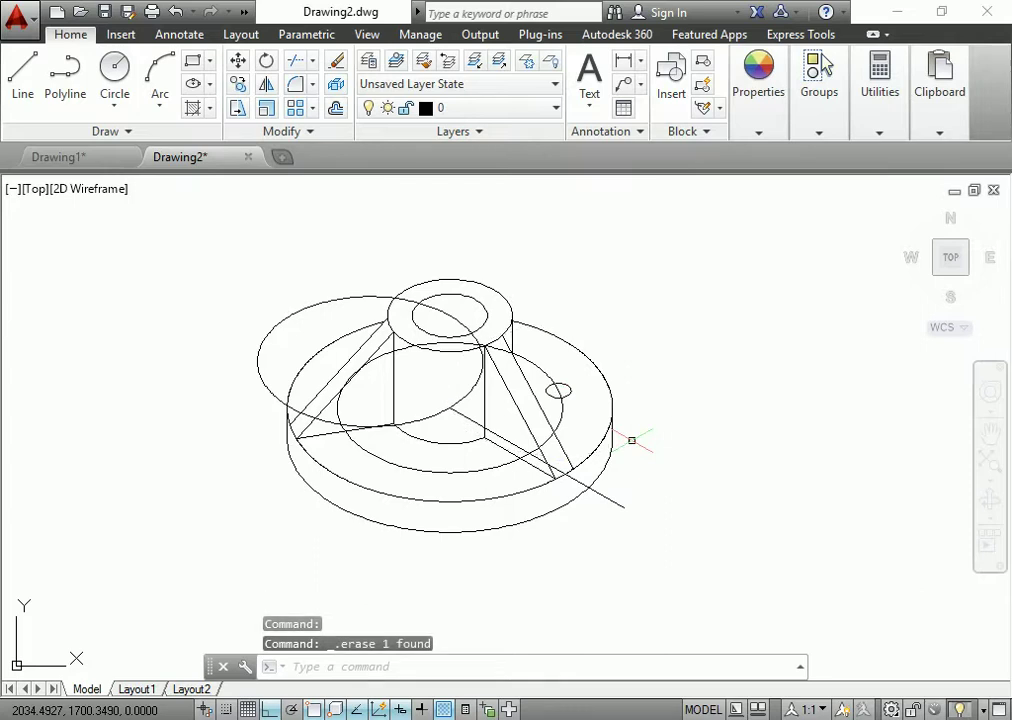
{"action": "key", "text": "ctrl+z"}
- Add a second radius 5 bolt-hole isocircle at the rib intersection
{"action": "scroll", "coordinate": [513, 365], "scroll_direction": "up", "scroll_amount": 5}
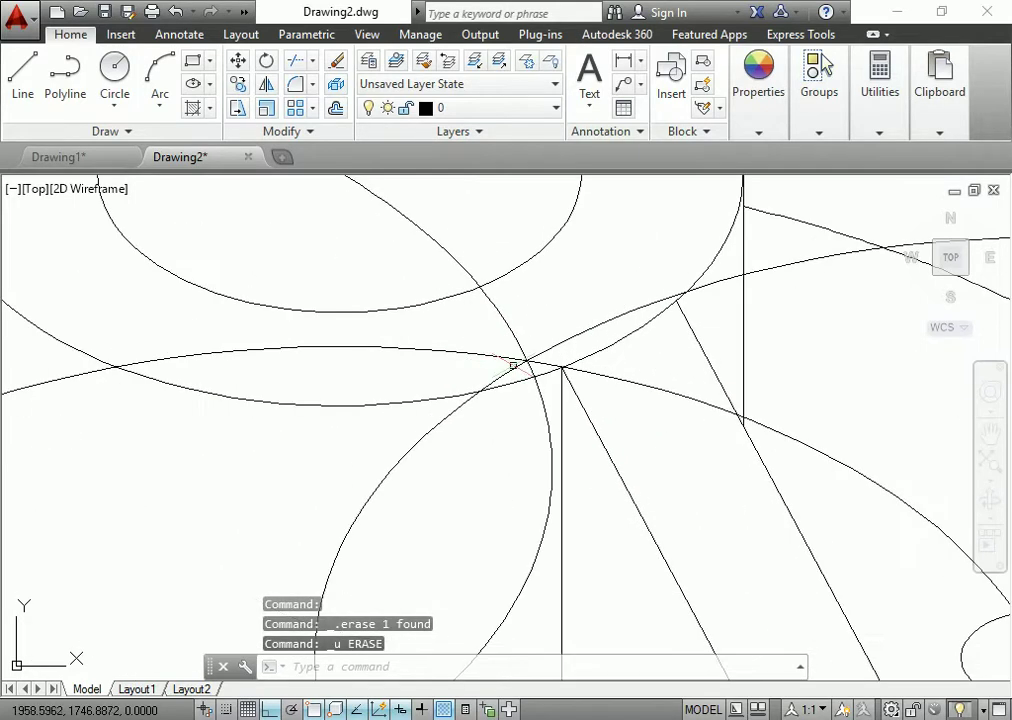
{"action": "type", "text": "EL"}
{"action": "key", "text": "Return"}
{"action": "type", "text": "i"}
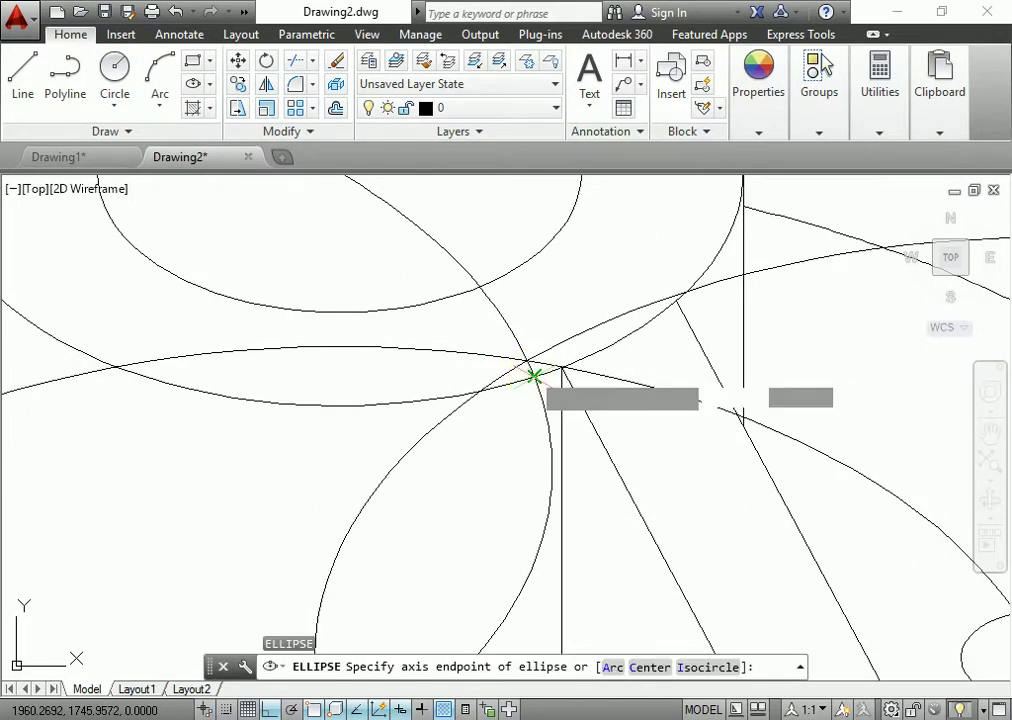
{"action": "key", "text": "Return"}
{"action": "left_click", "coordinate": [527, 360]}
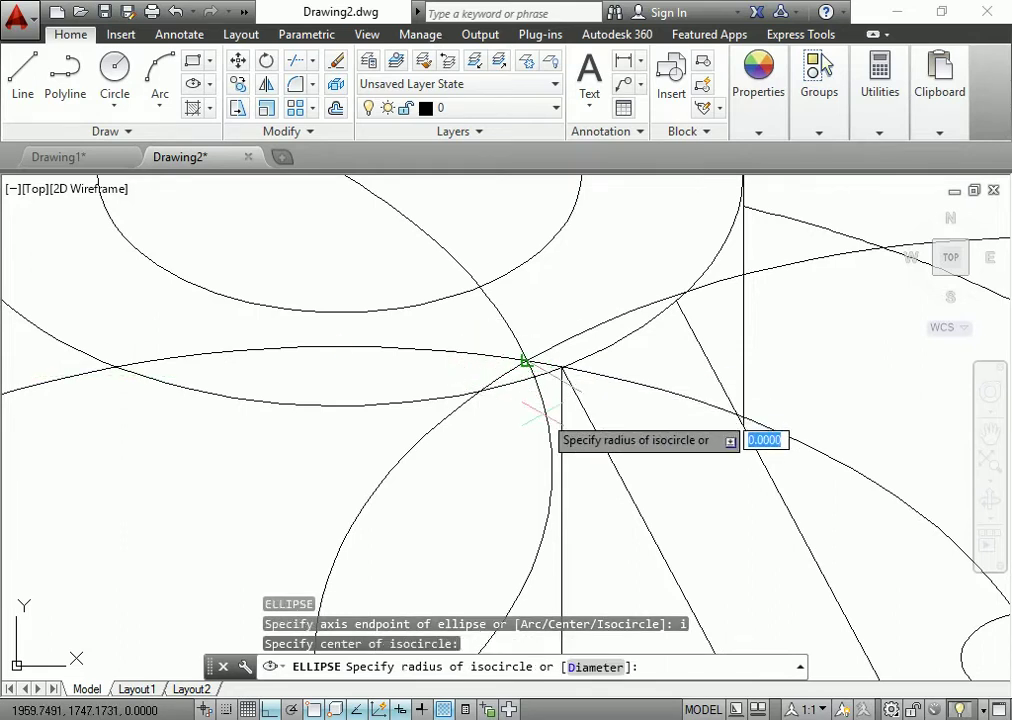
{"action": "type", "text": "5"}
{"action": "key", "text": "Return"}
- Delete the right helper ellipse copy and move the left copy onto the 330° line
{"action": "scroll", "coordinate": [548, 362], "scroll_direction": "down", "scroll_amount": 3}
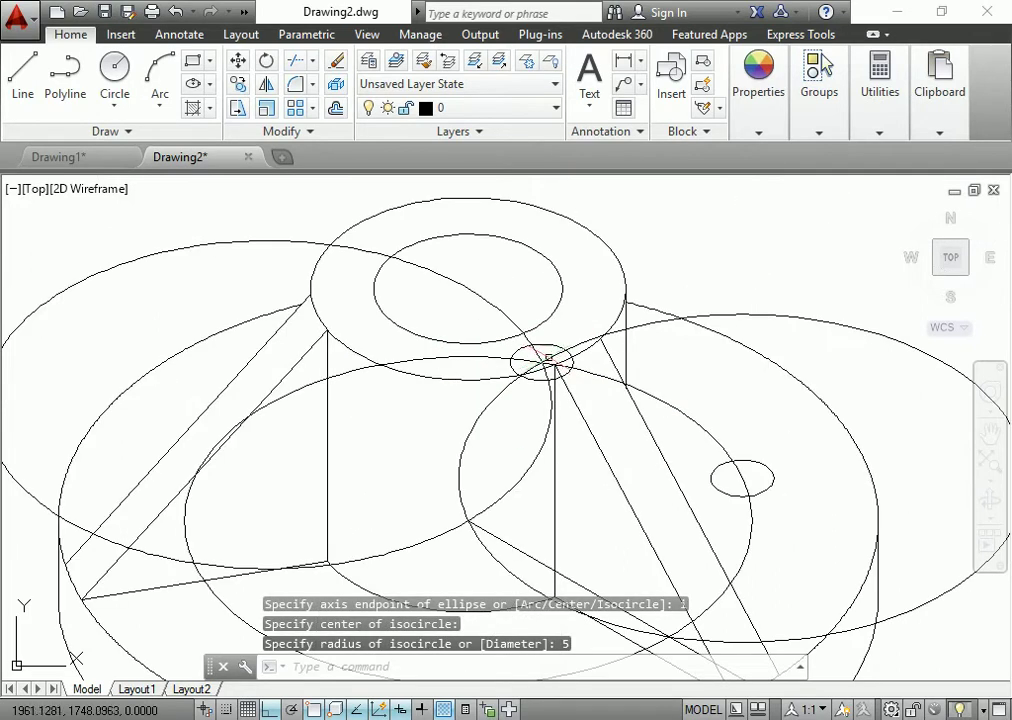
{"action": "left_click", "coordinate": [548, 358]}
{"action": "scroll", "coordinate": [555, 375], "scroll_direction": "down", "scroll_amount": 5}
{"action": "middle_click_drag", "start_coordinate": [580, 497], "coordinate": [513, 443]}
{"action": "scroll", "coordinate": [513, 443], "scroll_direction": "up", "scroll_amount": 2}
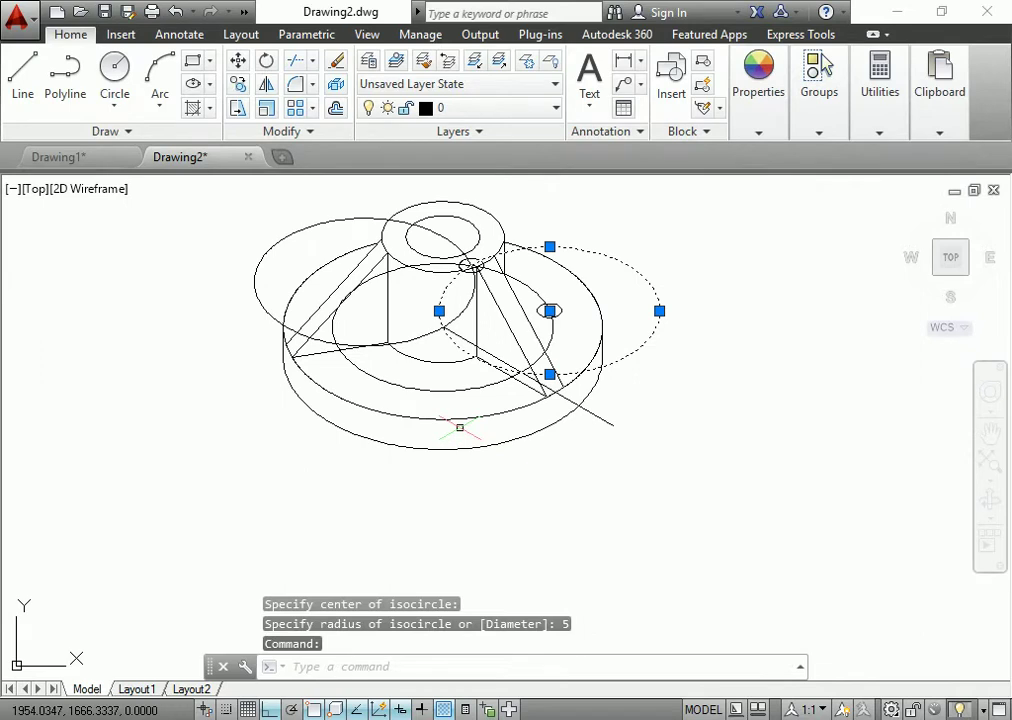
{"action": "key", "text": "Delete"}
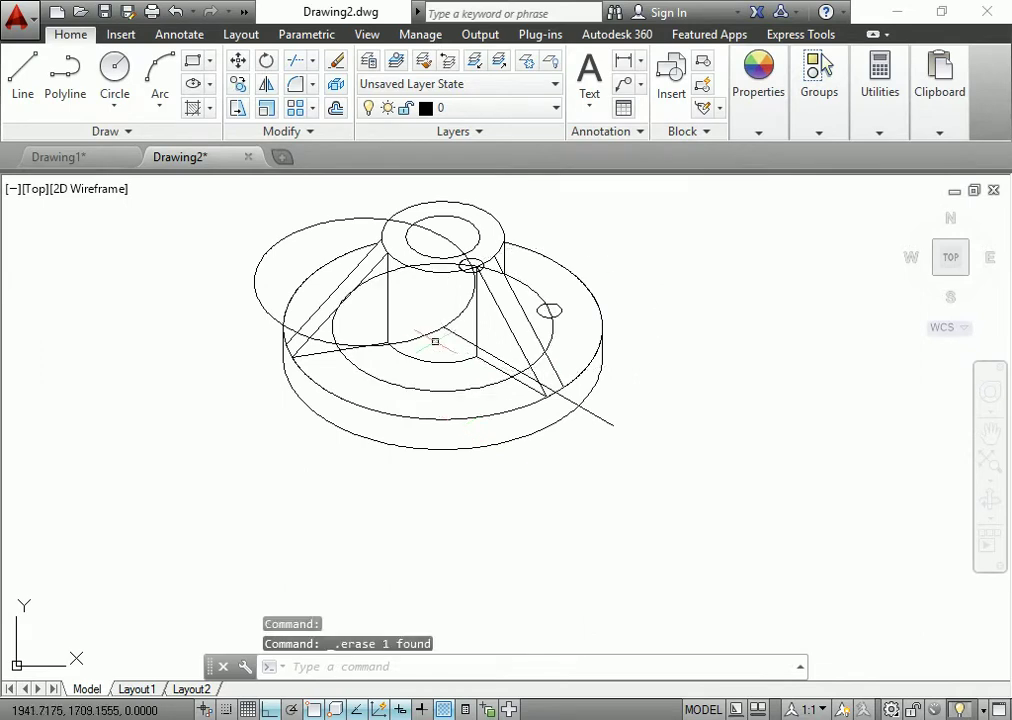
{"action": "left_click", "coordinate": [446, 323]}
{"action": "left_click", "coordinate": [365, 282]}
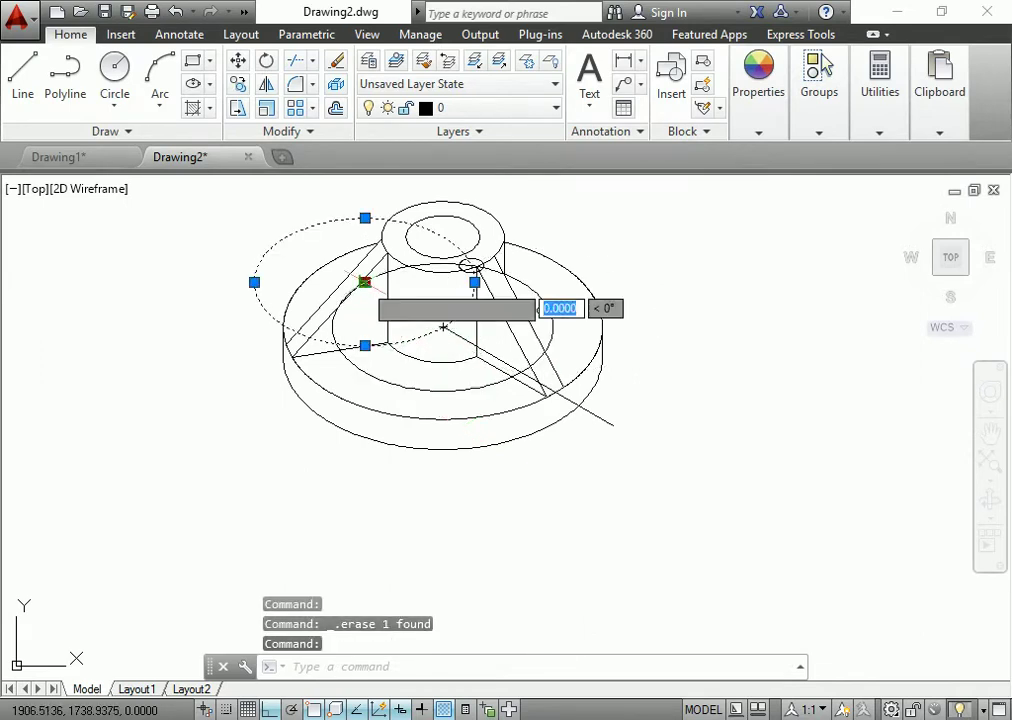
{"action": "left_click", "coordinate": [520, 372]}
{"action": "type", "text": "e"}
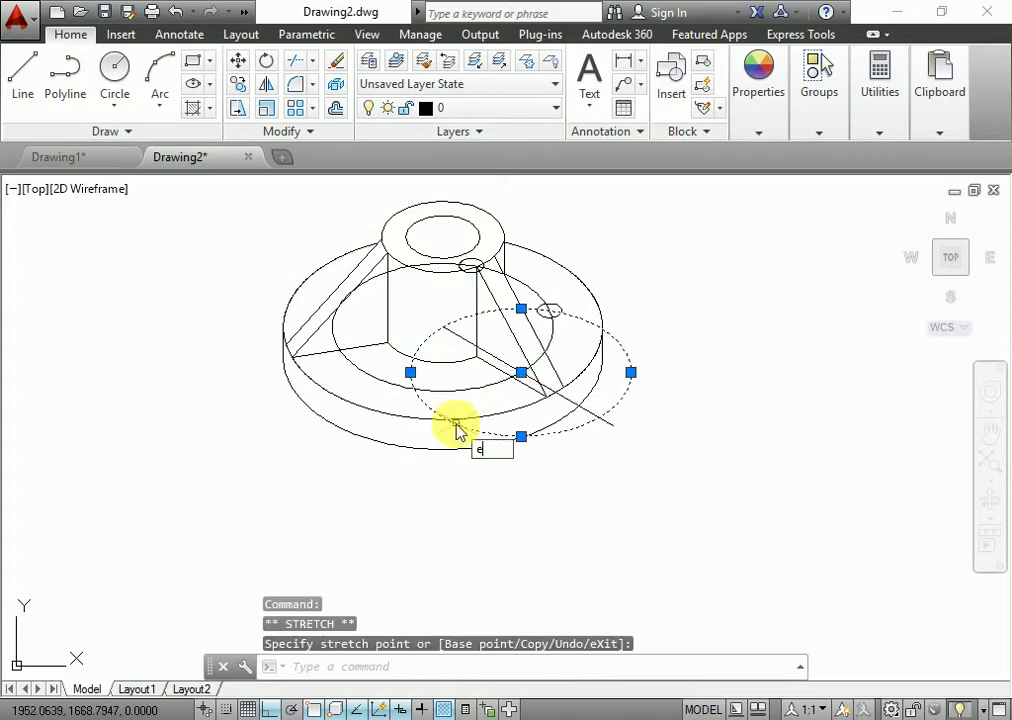
- Add a third radius 5 bolt-hole isocircle at the front intersection
{"action": "type", "text": "li"}
{"action": "key", "text": "Return"}
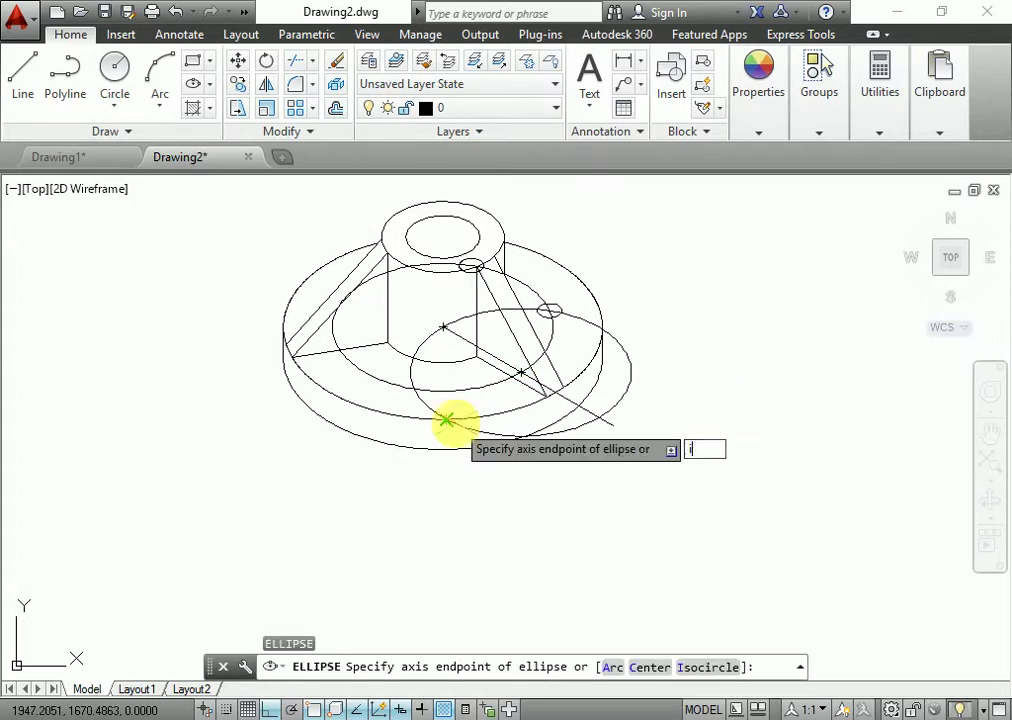
{"action": "type", "text": "i"}
{"action": "key", "text": "Return"}
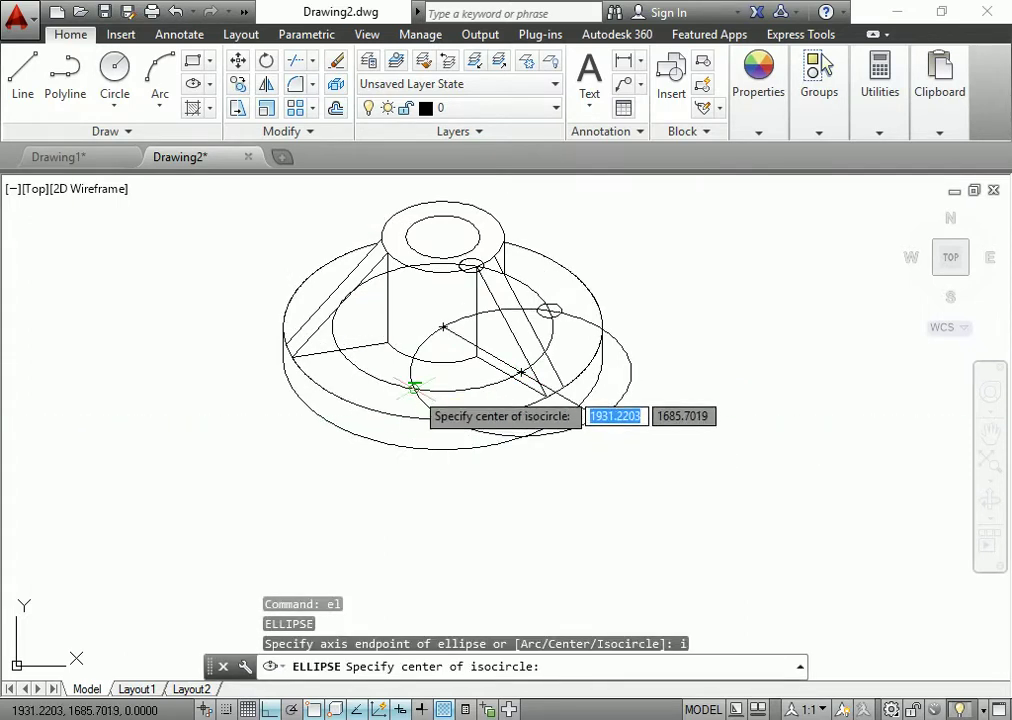
{"action": "left_click", "coordinate": [413, 388]}
{"action": "type", "text": "5"}
{"action": "key", "text": "Return"}
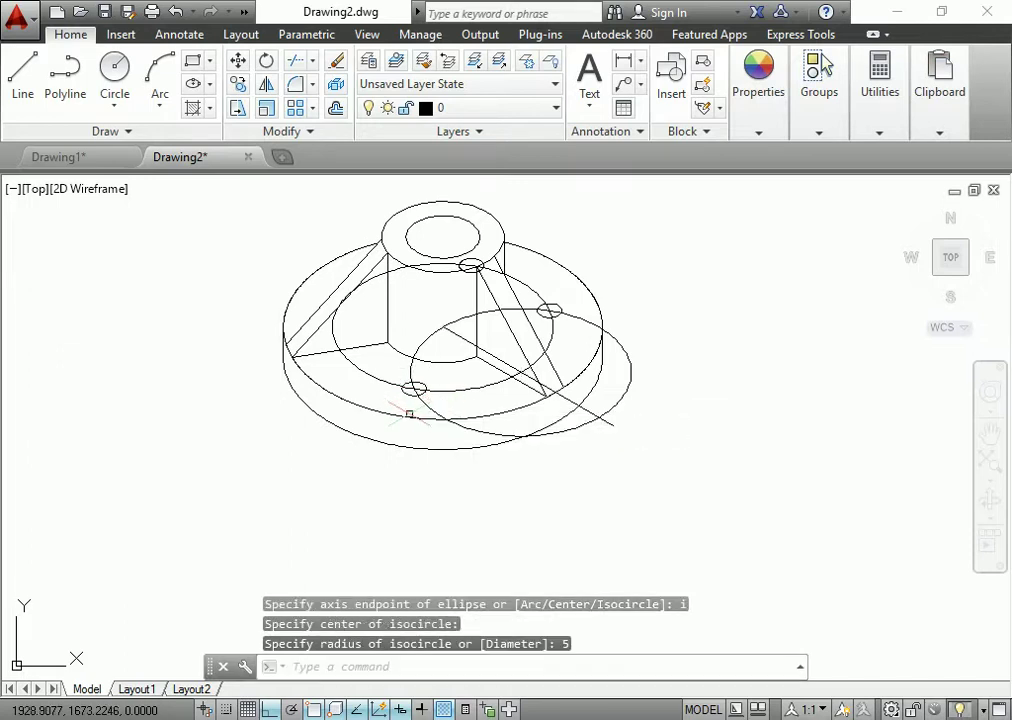
- Erase the large construction ellipse and the diagonal 330° construction line
{"action": "left_click", "coordinate": [433, 408]}
{"action": "key", "text": "Delete"}
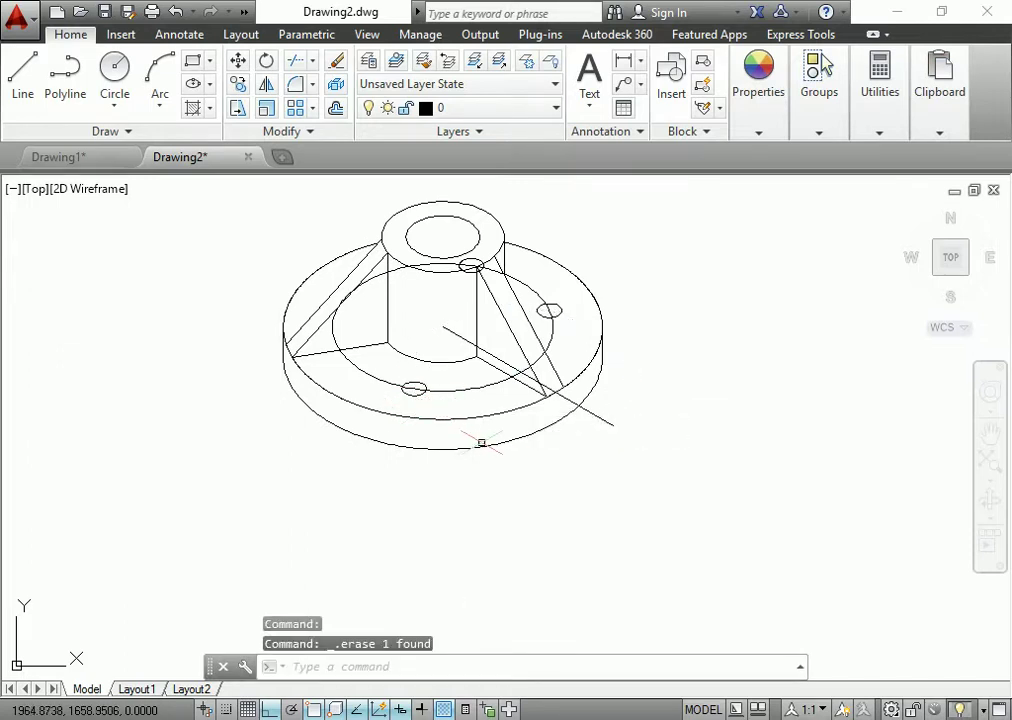
{"action": "left_click", "coordinate": [570, 403]}
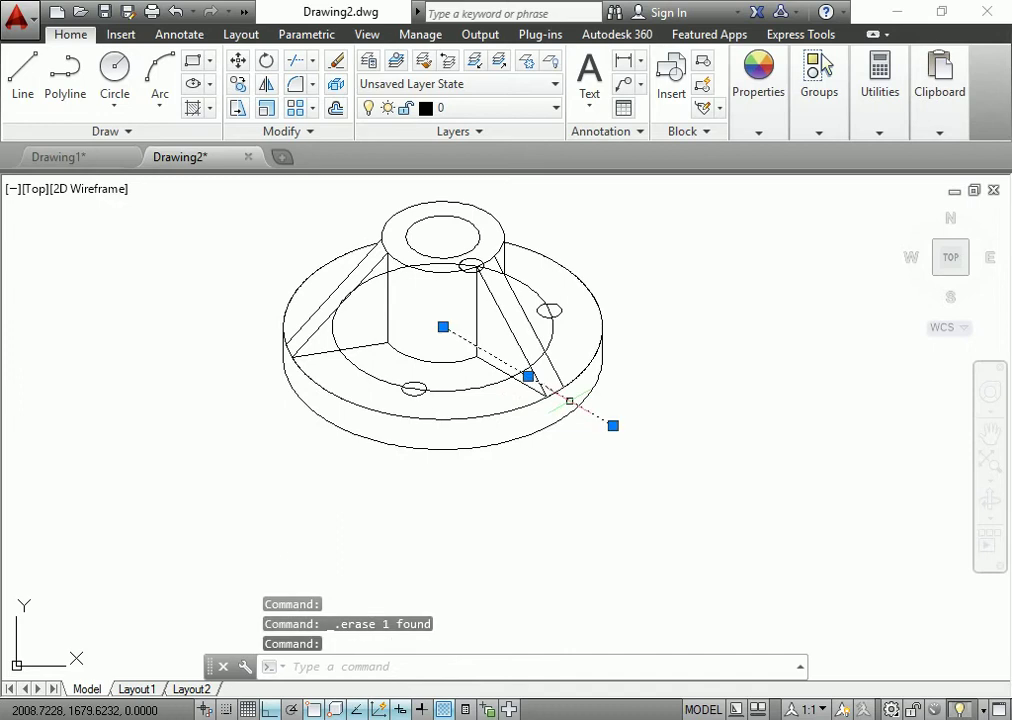
{"action": "key", "text": "Delete"}
{"action": "left_click", "coordinate": [440, 265]}
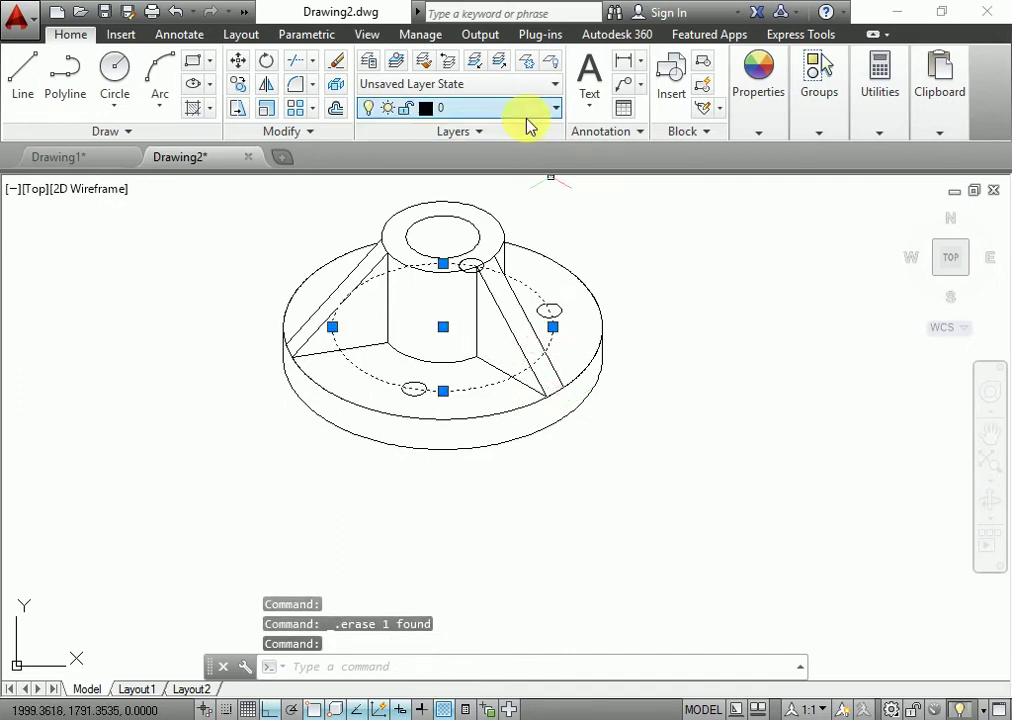
- Move the guide ellipse onto the aux layer, then thaw aux
{"action": "left_click", "coordinate": [524, 108]}
{"action": "left_click", "coordinate": [513, 158]}
{"action": "key", "text": "Escape"}
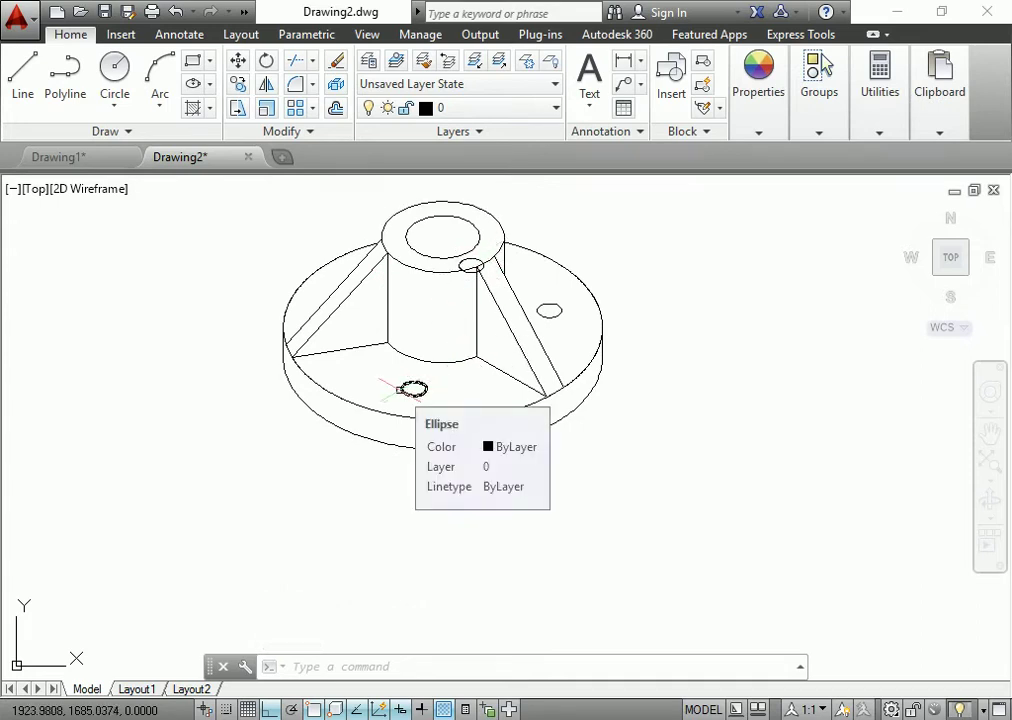
{"action": "left_click", "coordinate": [477, 110]}
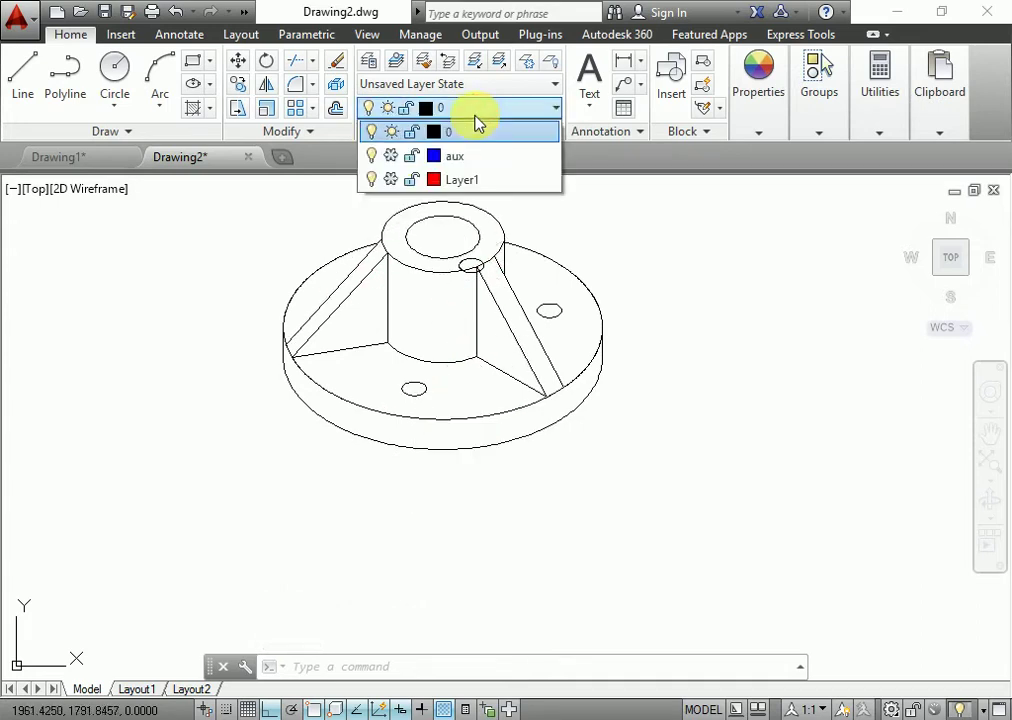
{"action": "left_click", "coordinate": [390, 156]}
{"action": "left_click", "coordinate": [585, 348]}
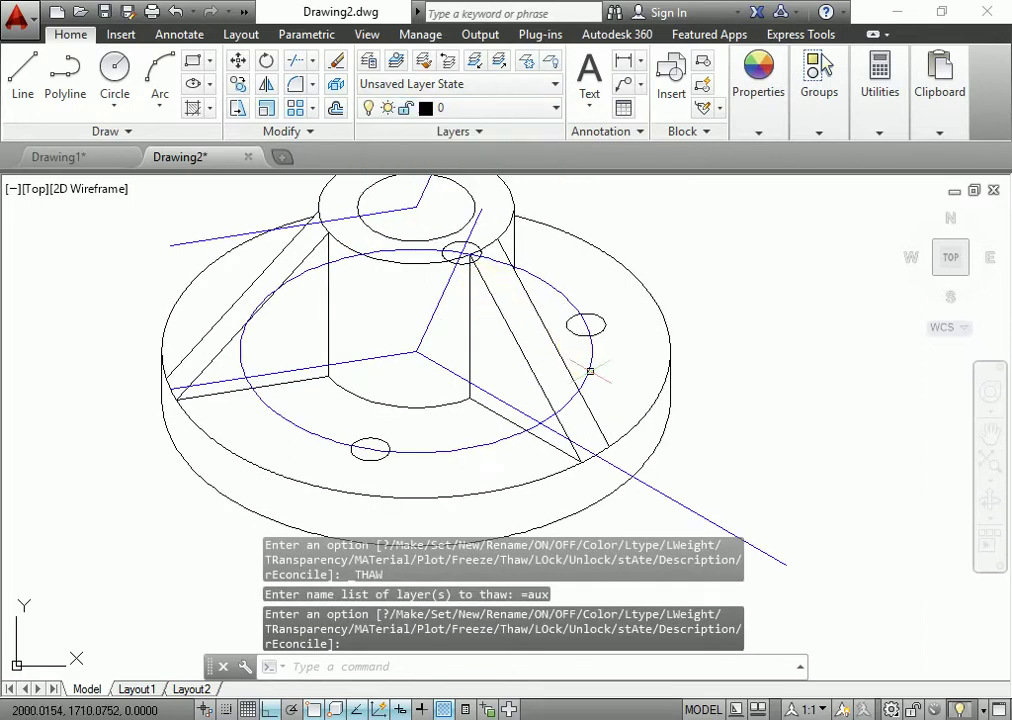
- Copy the blue guide circle onto the right and rear bolt hole positions
{"action": "left_click", "coordinate": [362, 438]}
{"action": "type", "text": "o"}
{"action": "key", "text": "Return"}
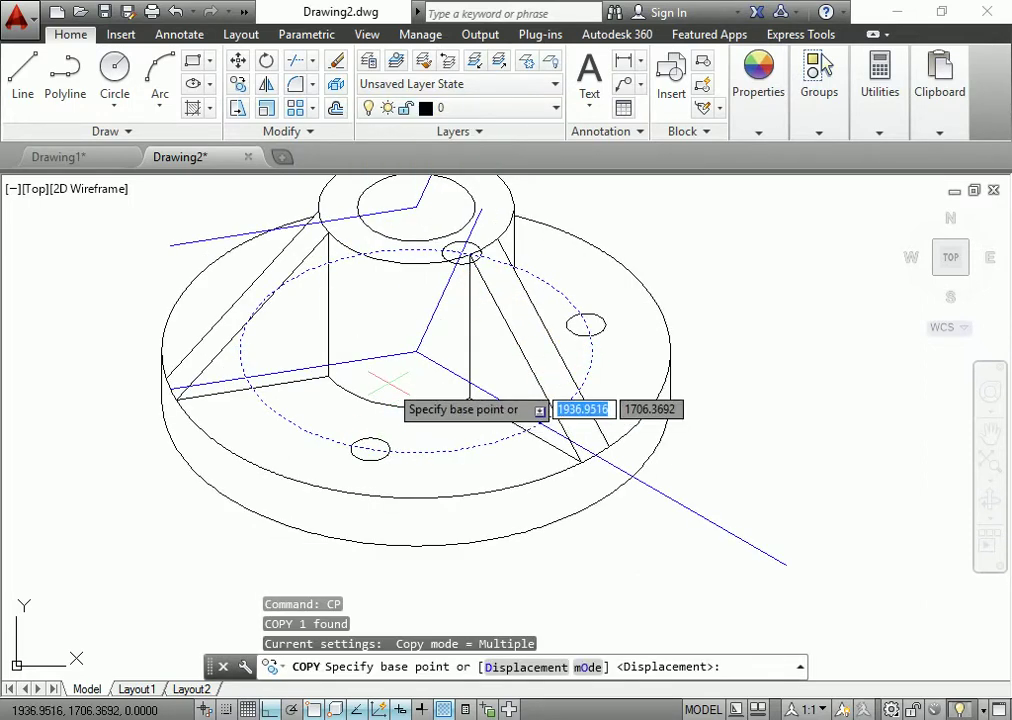
{"action": "left_click", "coordinate": [416, 351]}
{"action": "left_click", "coordinate": [586, 324]}
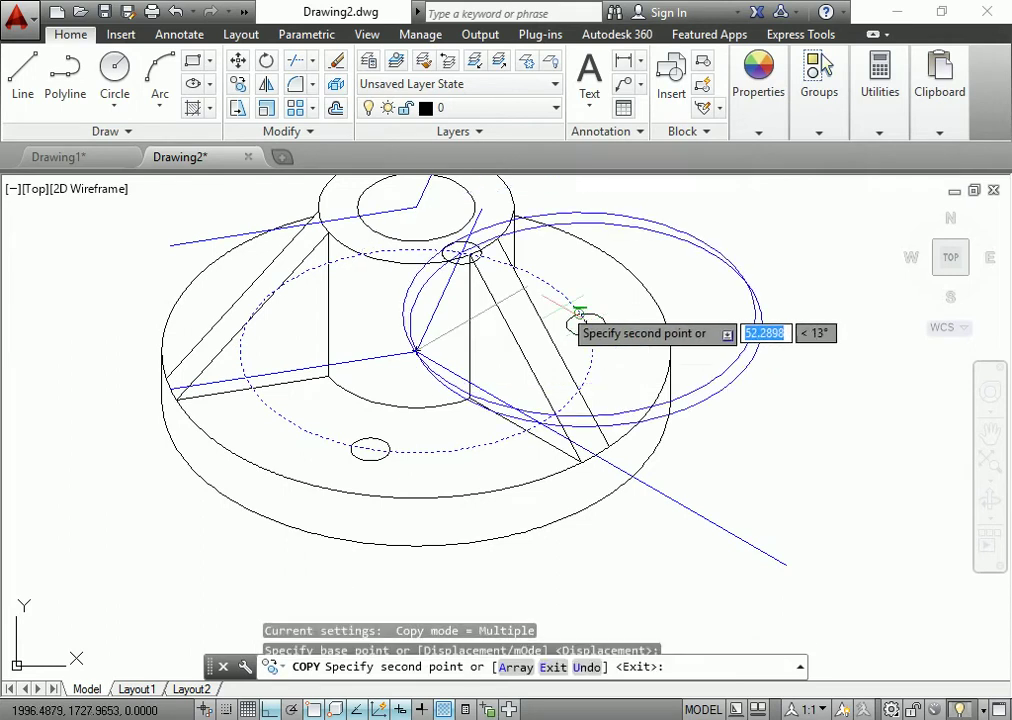
{"action": "left_click", "coordinate": [461, 252]}
{"action": "key", "text": "Escape"}
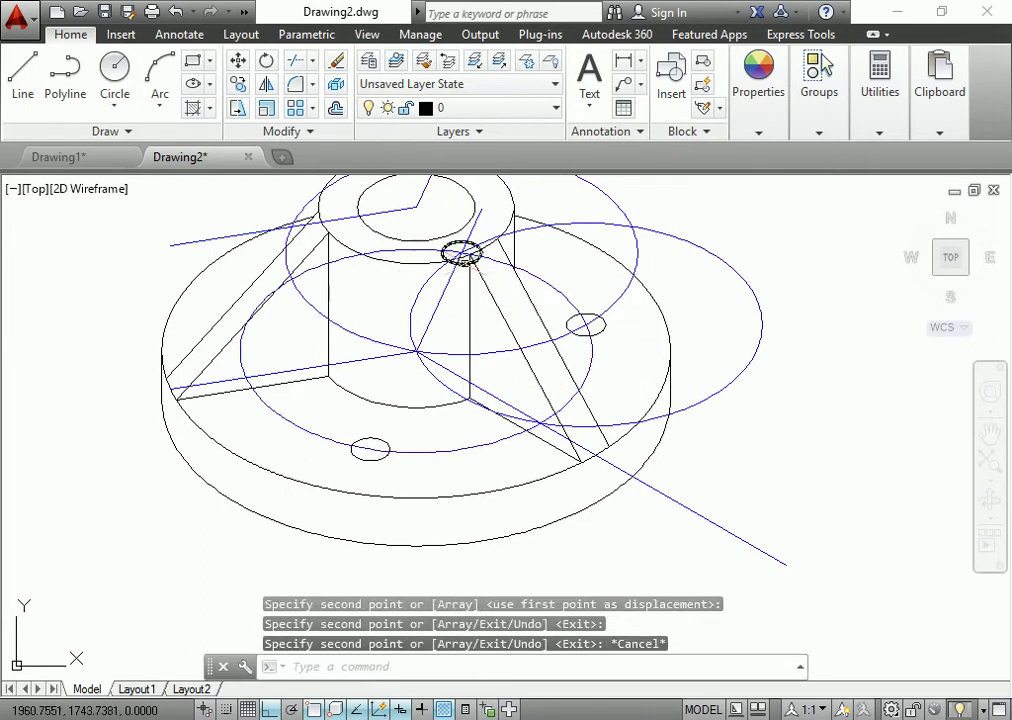
- Move the rear bolt hole to the left flange and erase both copied guide circles
{"action": "left_click", "coordinate": [461, 252]}
{"action": "left_click", "coordinate": [459, 253]}
{"action": "left_click", "coordinate": [291, 279]}
{"action": "key", "text": "Escape"}
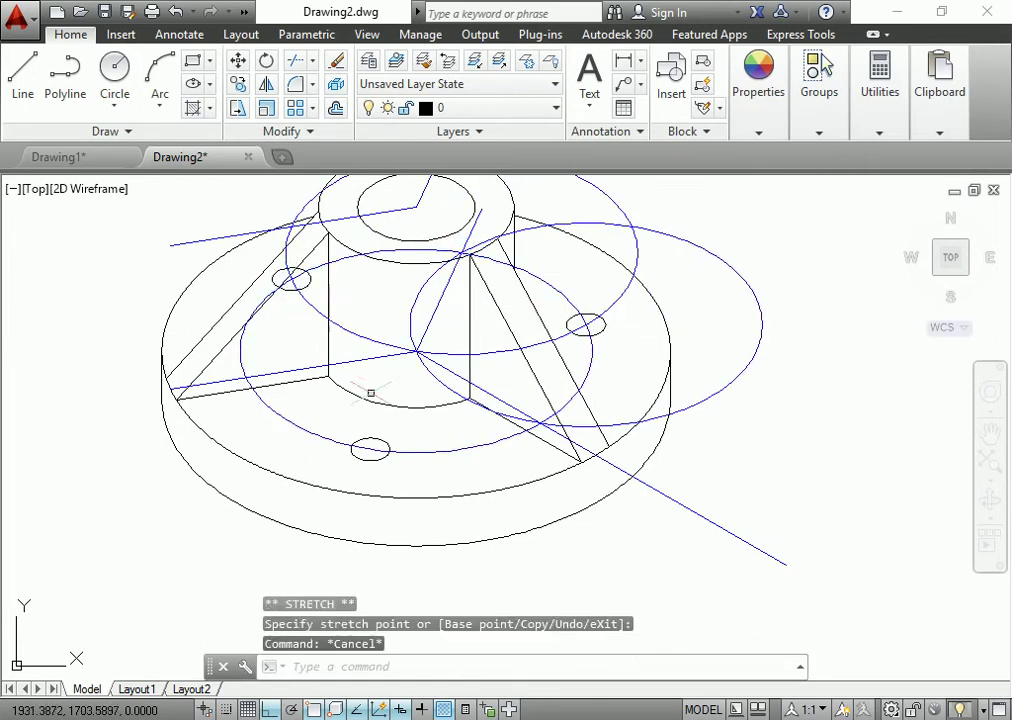
{"action": "left_click", "coordinate": [381, 344]}
{"action": "key", "text": "Delete"}
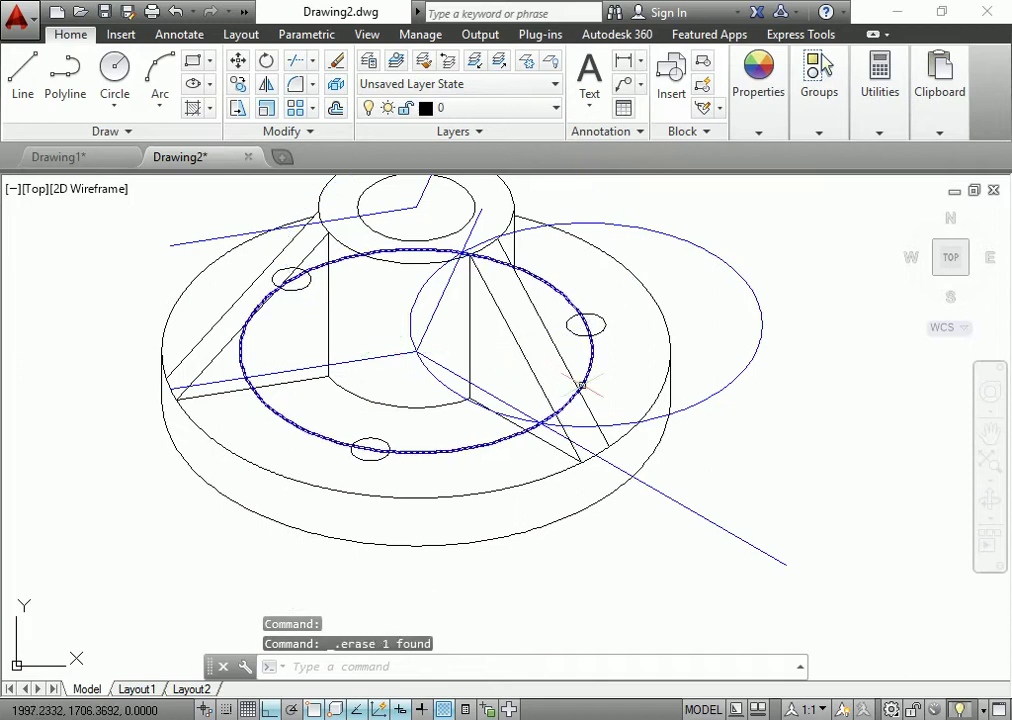
{"action": "left_click", "coordinate": [608, 420]}
{"action": "key", "text": "Delete"}
- Freeze the aux layer to hide the construction geometry
{"action": "scroll", "coordinate": [612, 404], "scroll_direction": "down", "scroll_amount": 2}
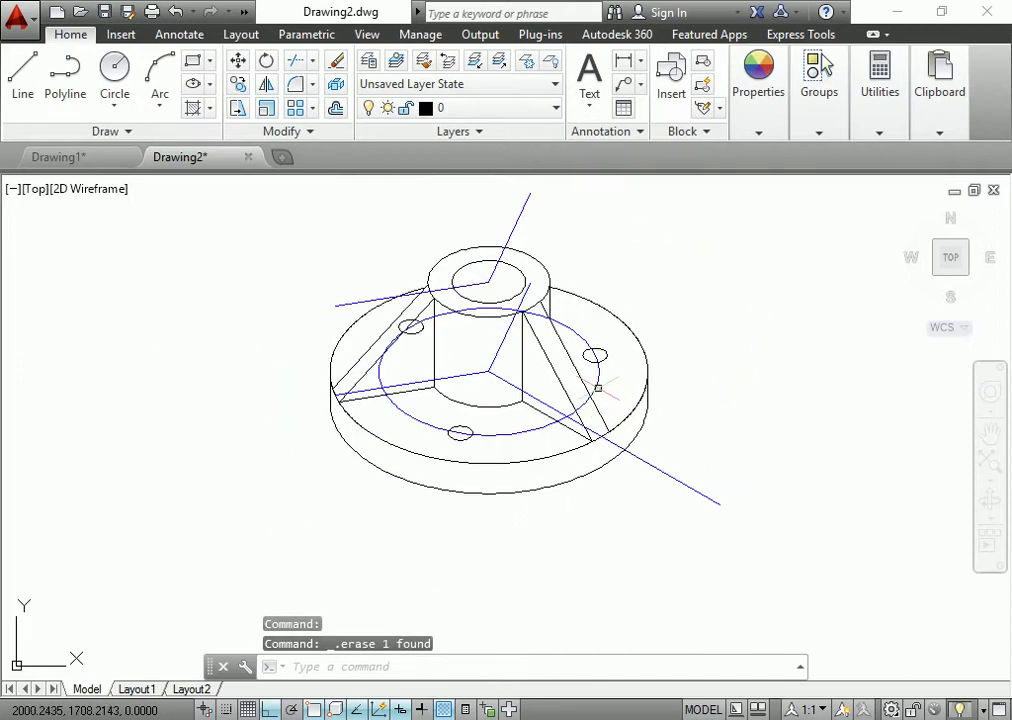
{"action": "middle_click_drag", "start_coordinate": [598, 388], "coordinate": [604, 390]}
{"action": "left_click", "coordinate": [537, 117]}
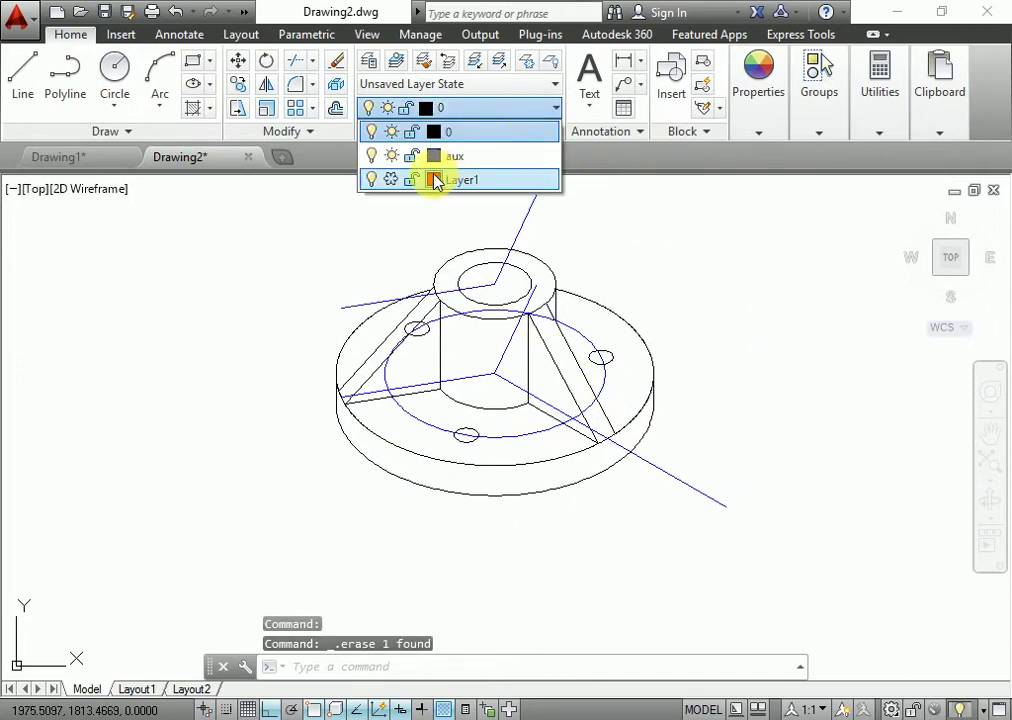
{"action": "left_click", "coordinate": [391, 156]}
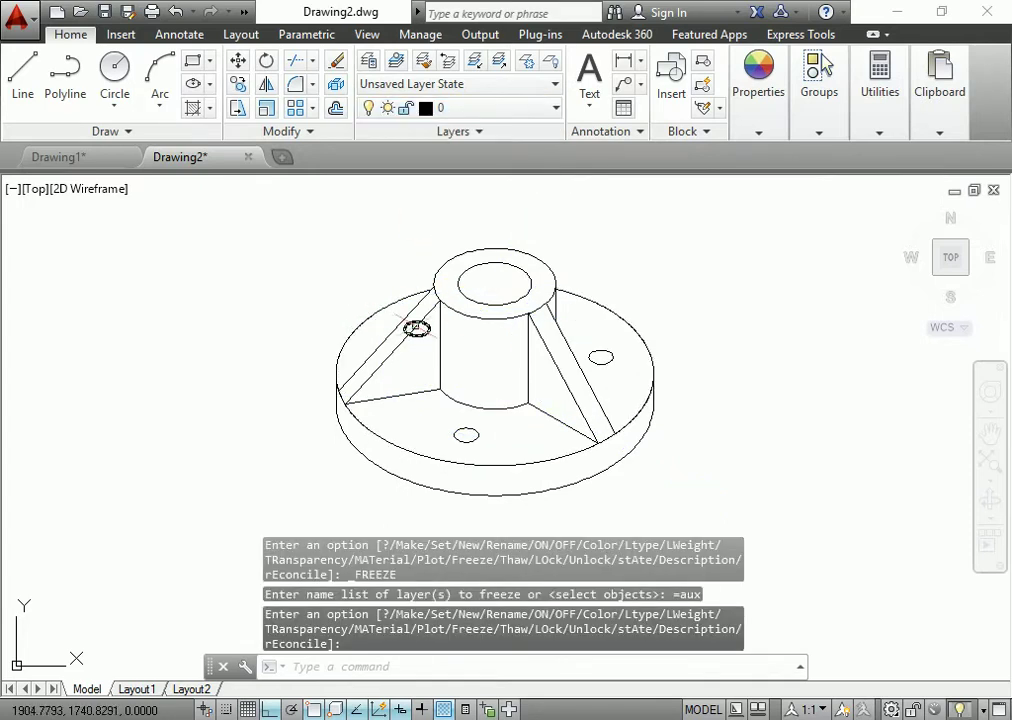
{"action": "left_click", "coordinate": [485, 107]}
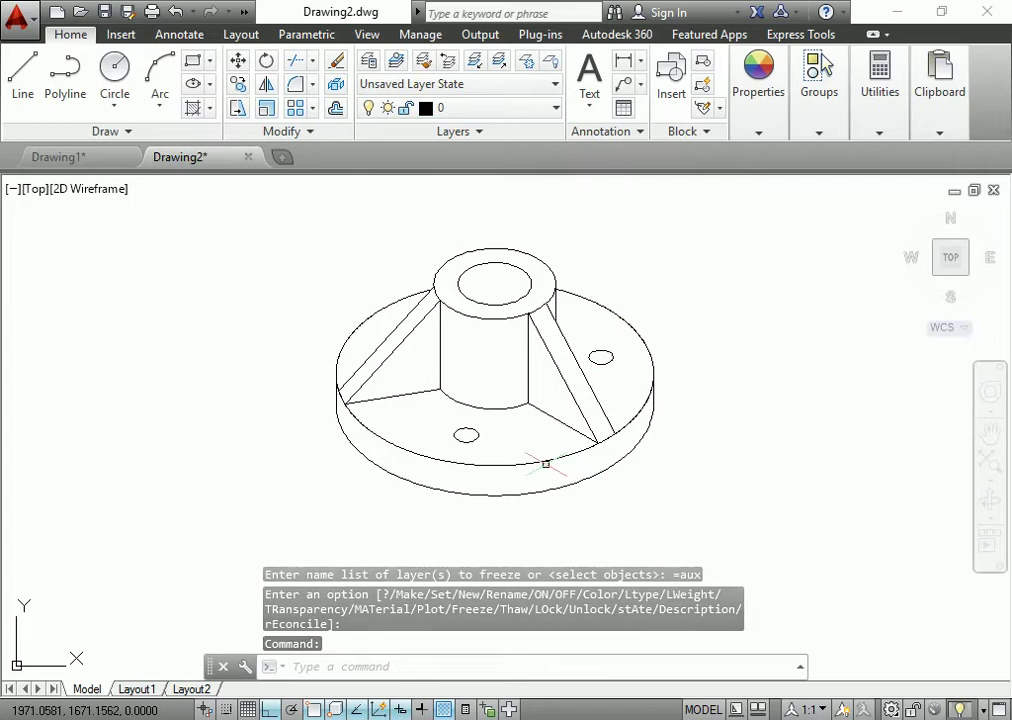
{"action": "middle_click_drag", "start_coordinate": [563, 430], "coordinate": [361, 438]}
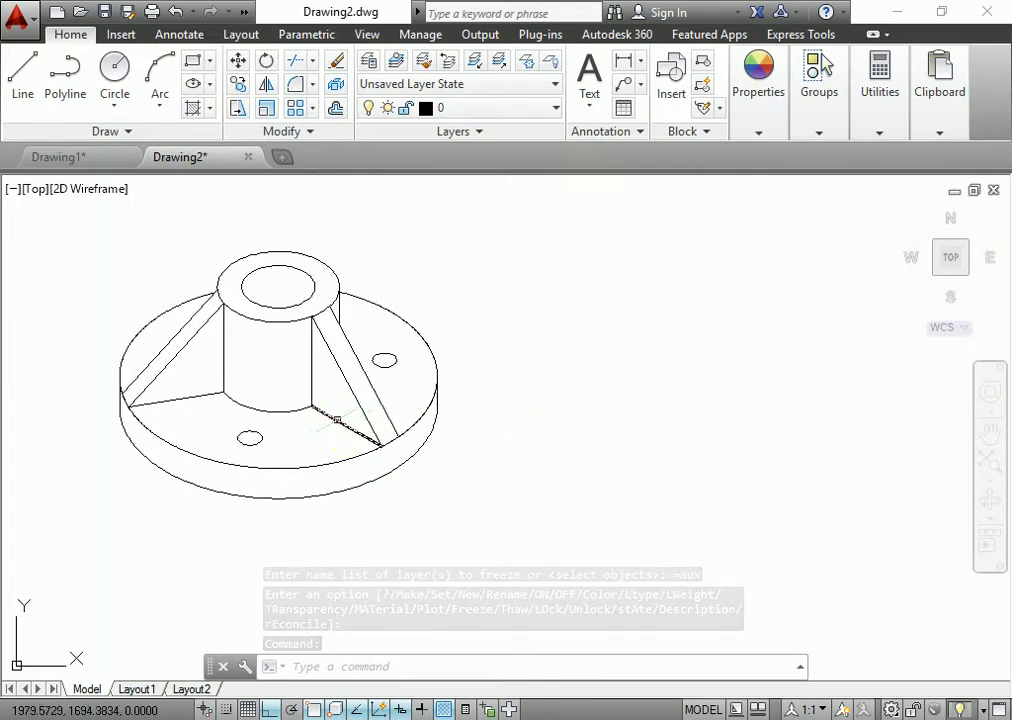
- Zoom in and draw the edge line from the curved edge at the left rib, isoplane Right
{"action": "scroll", "coordinate": [215, 332], "scroll_direction": "up", "scroll_amount": 3}
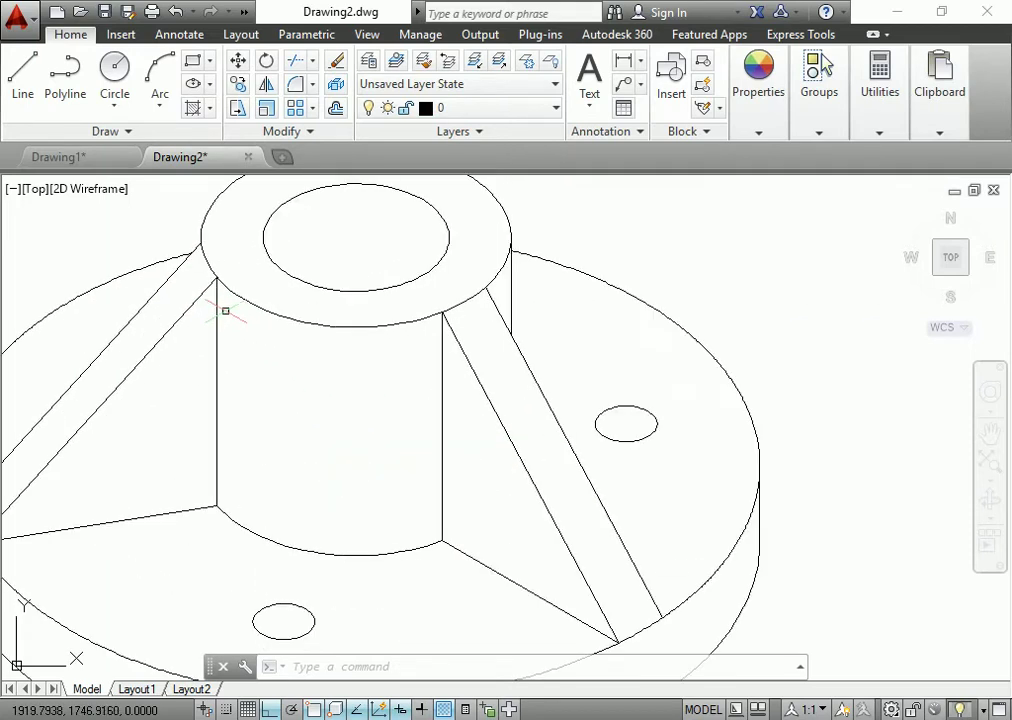
{"action": "scroll", "coordinate": [224, 309], "scroll_direction": "up", "scroll_amount": 3}
{"action": "scroll", "coordinate": [190, 232], "scroll_direction": "up", "scroll_amount": 2}
{"action": "scroll", "coordinate": [224, 219], "scroll_direction": "up", "scroll_amount": 2}
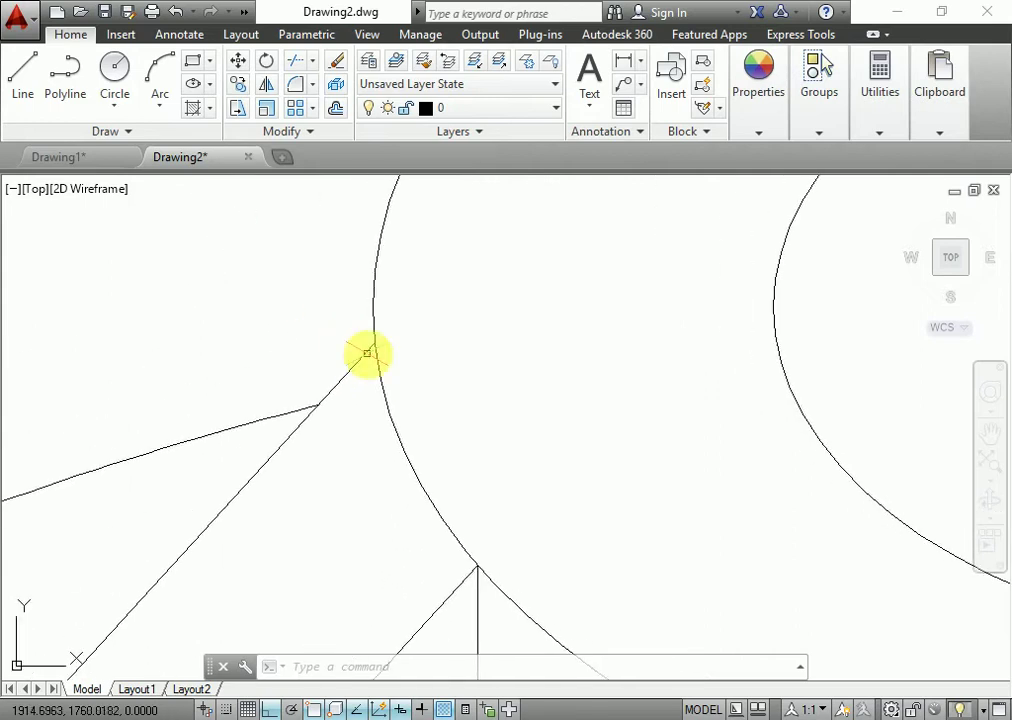
{"action": "key", "text": "l"}
{"action": "key", "text": "Return"}
{"action": "left_click", "coordinate": [373, 306]}
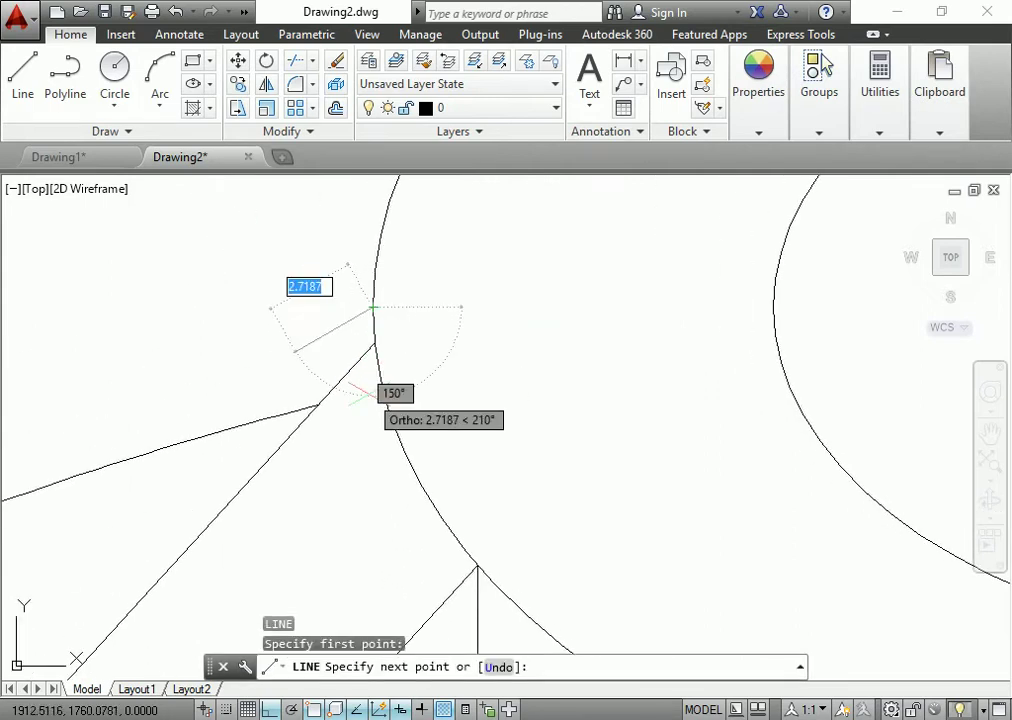
{"action": "key", "text": "F5"}
{"action": "key", "text": "Escape"}
- Trim the excess vertical line back at the curved edge
{"action": "scroll", "coordinate": [372, 367], "scroll_direction": "up", "scroll_amount": 2}
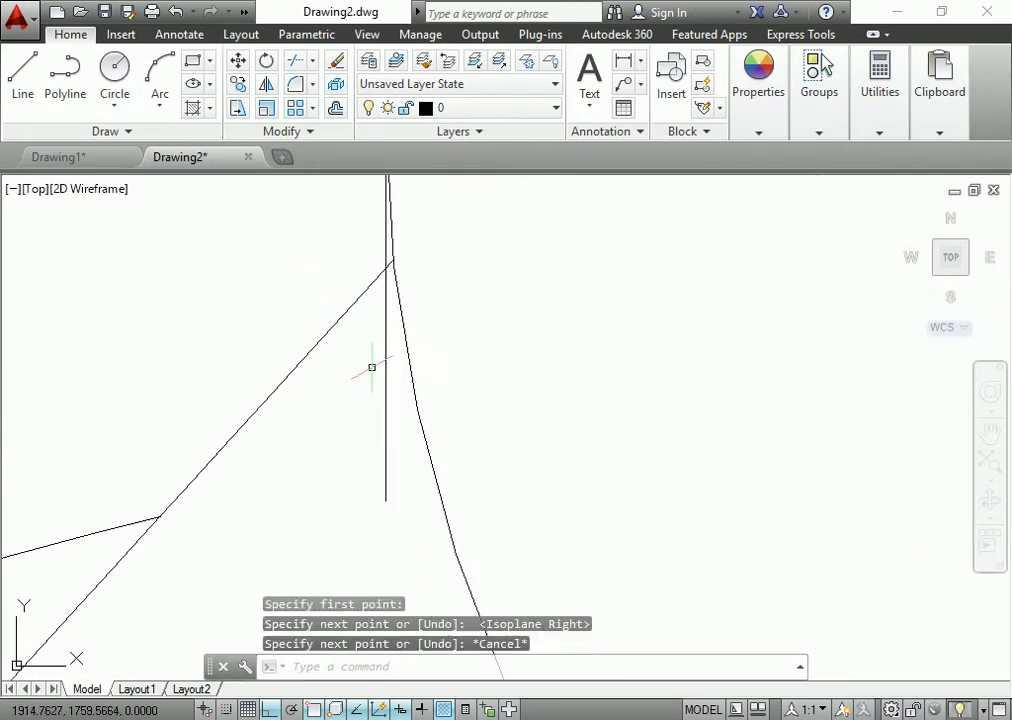
{"action": "type", "text": "r"}
{"action": "key", "text": "Return"}
{"action": "key", "text": "Return"}
{"action": "left_click", "coordinate": [386, 361]}
- Zoom and pan back out to frame the whole hub toward the left
{"action": "scroll", "coordinate": [386, 365], "scroll_direction": "down", "scroll_amount": 4}
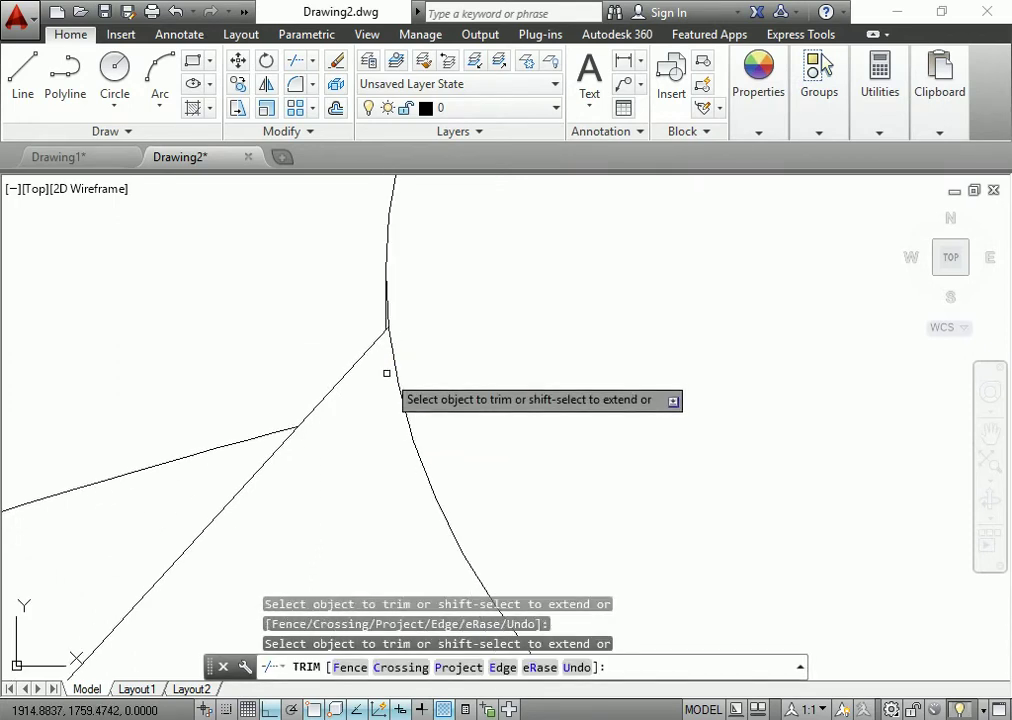
{"action": "scroll", "coordinate": [597, 413], "scroll_direction": "down", "scroll_amount": 3}
{"action": "middle_click_drag", "start_coordinate": [605, 418], "coordinate": [427, 350]}
{"action": "scroll", "coordinate": [619, 418], "scroll_direction": "down", "scroll_amount": 2}
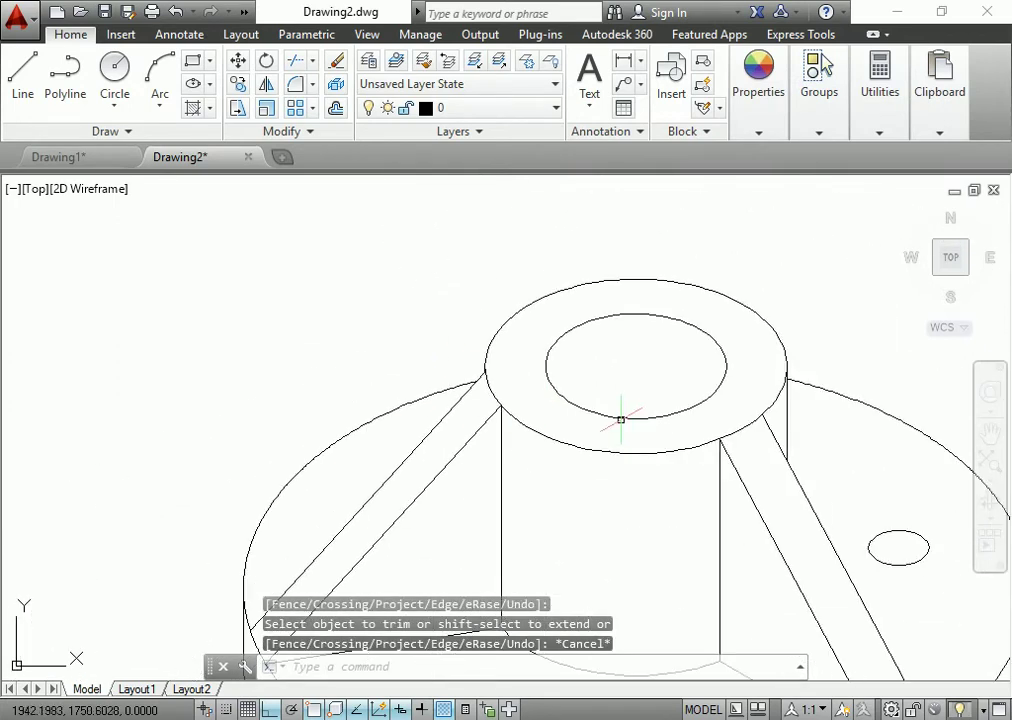
{"action": "middle_click_drag", "start_coordinate": [619, 418], "coordinate": [471, 361]}
{"action": "scroll", "coordinate": [520, 340], "scroll_direction": "up", "scroll_amount": 2}
{"action": "scroll", "coordinate": [594, 307], "scroll_direction": "up", "scroll_amount": 4}
{"action": "scroll", "coordinate": [585, 291], "scroll_direction": "down", "scroll_amount": 3}
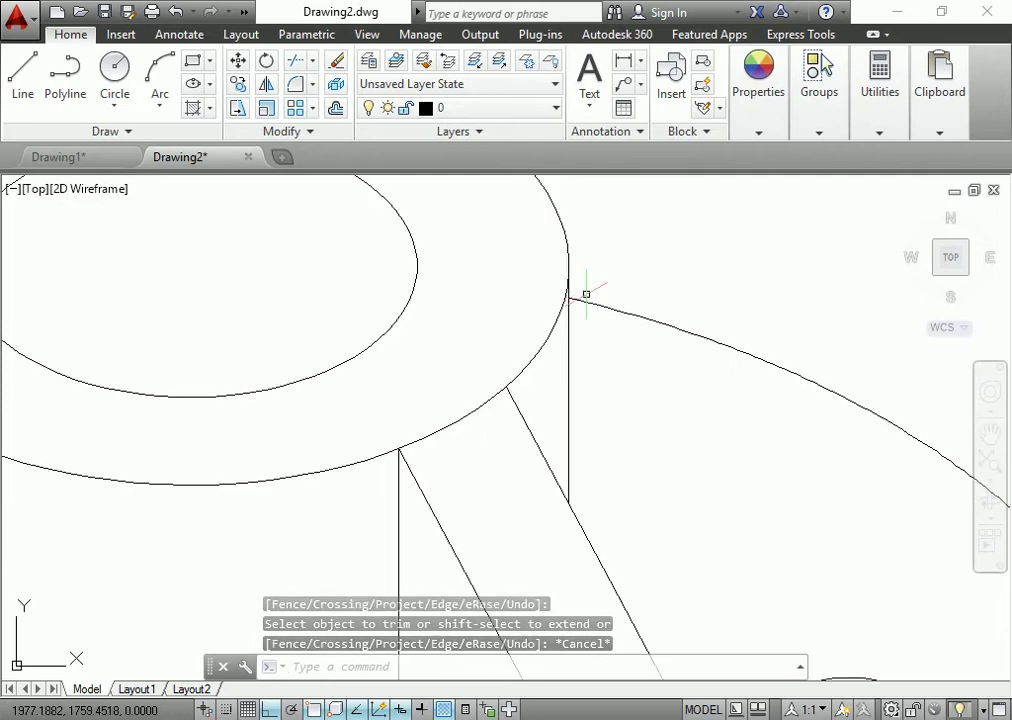
{"action": "scroll", "coordinate": [550, 400], "scroll_direction": "down", "scroll_amount": 5}
{"action": "scroll", "coordinate": [563, 481], "scroll_direction": "down", "scroll_amount": 2}
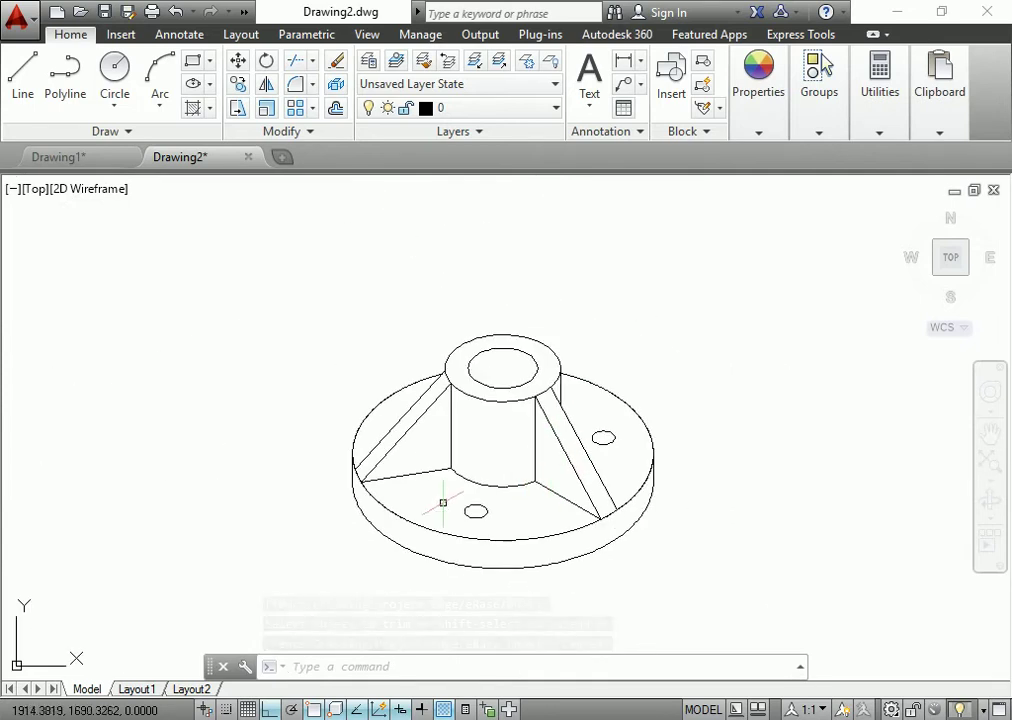
{"action": "mouse_move", "coordinate": [456, 488]}
{"action": "middle_mouse_down"}
{"action": "mouse_move", "coordinate": [151, 479]}
{"action": "mouse_move", "coordinate": [198, 482]}
{"action": "middle_mouse_up"}
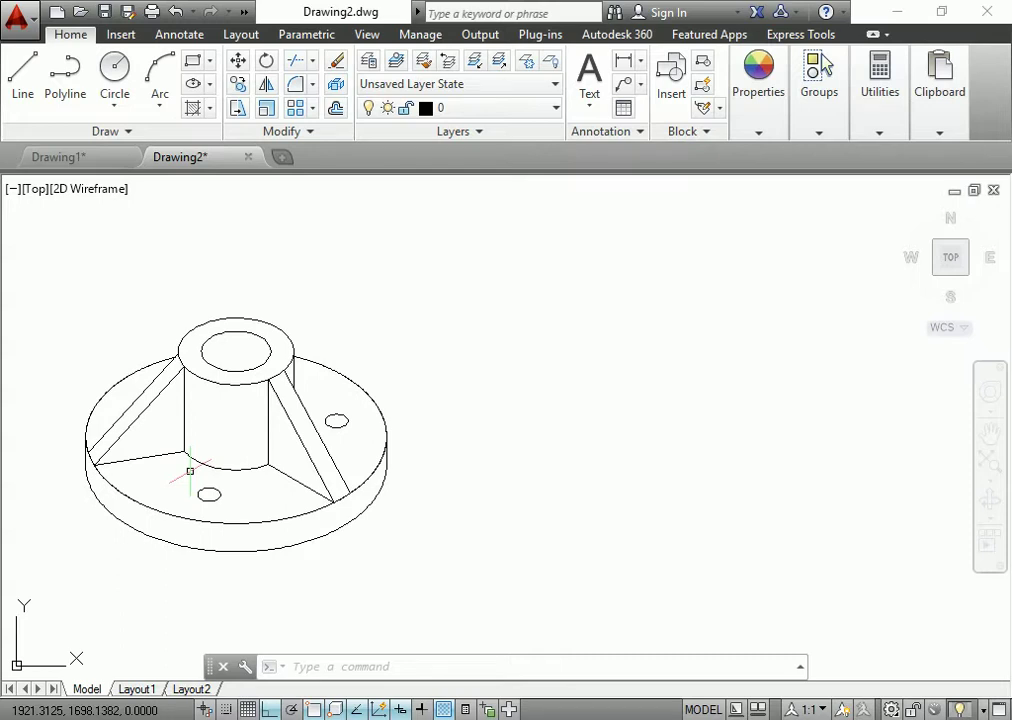
- Window-select the whole hub and copy it 200 units to the right
{"action": "key", "text": "F5"}
{"action": "key", "text": "F5"}
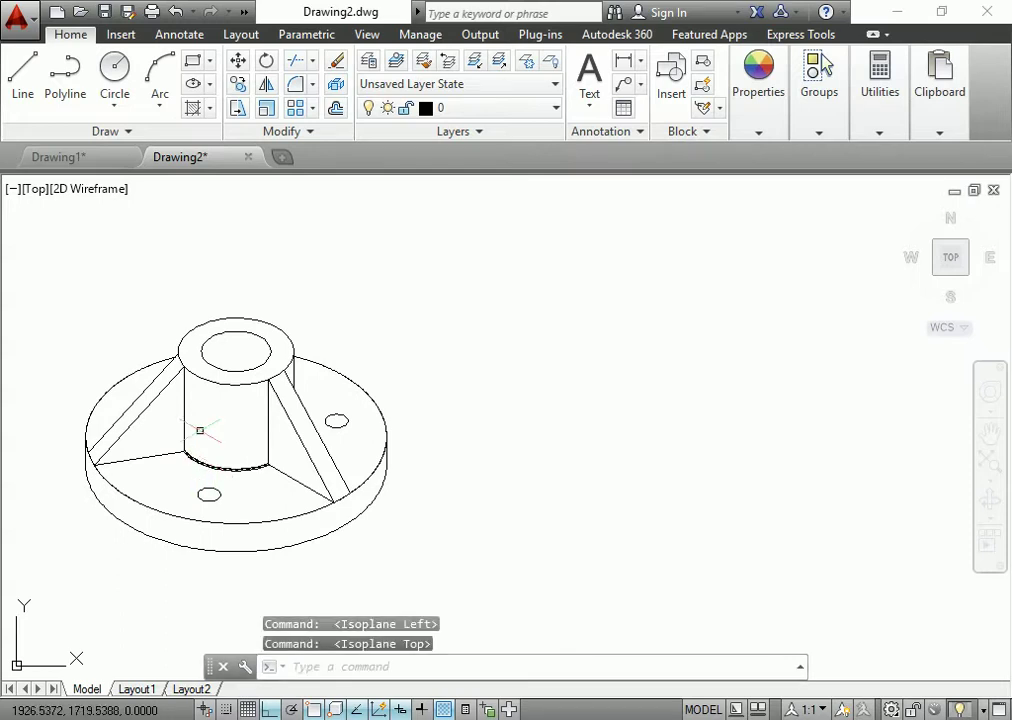
{"action": "left_click", "coordinate": [44, 262]}
{"action": "left_click", "coordinate": [441, 579]}
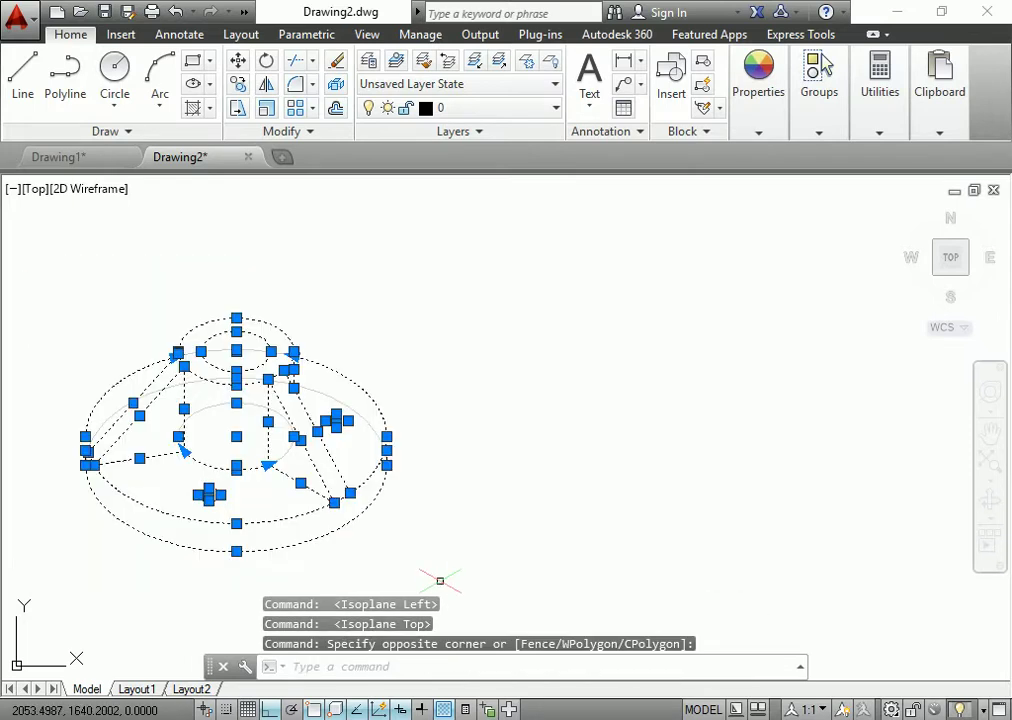
{"action": "type", "text": "co"}
{"action": "key", "text": "Return"}
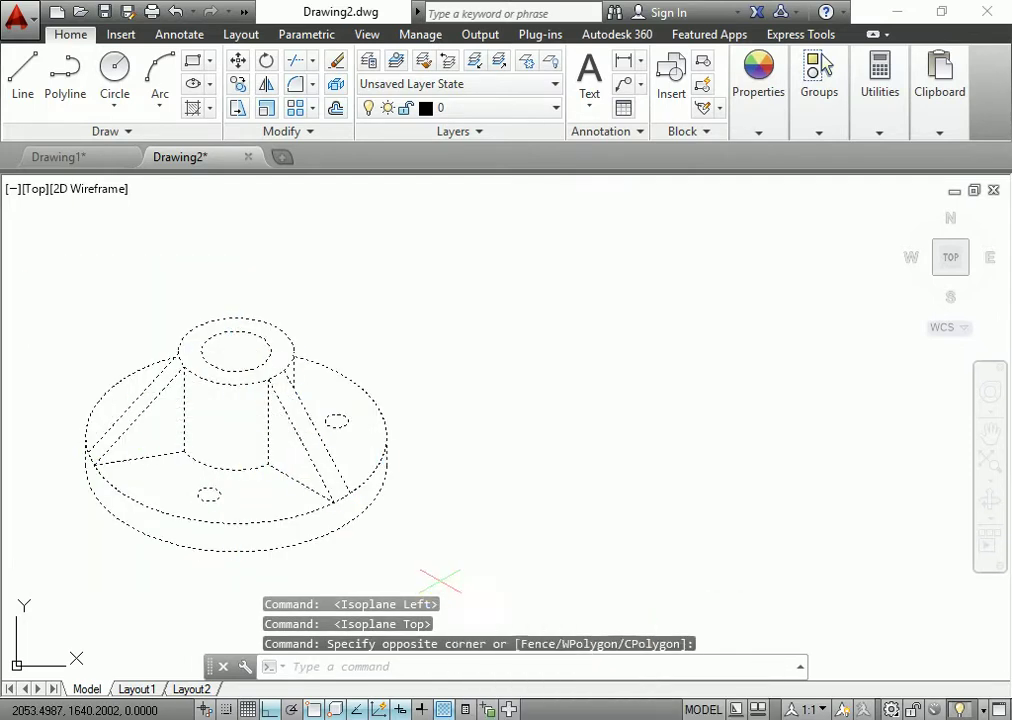
{"action": "left_click", "coordinate": [235, 436]}
{"action": "key", "text": "F8"}
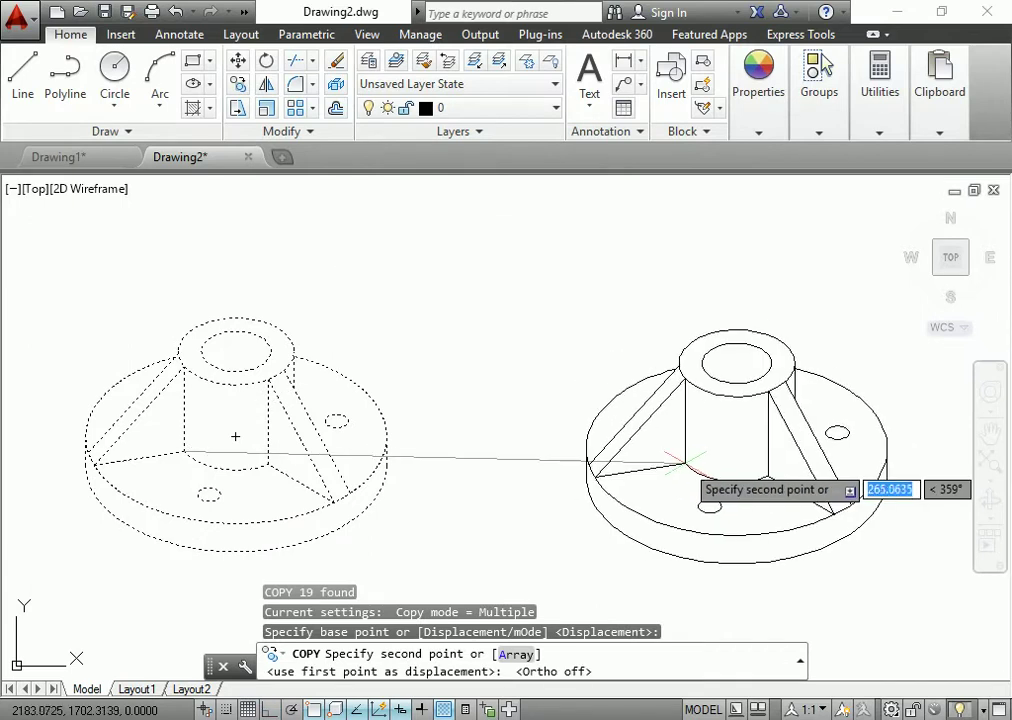
{"action": "type", "text": "200"}
{"action": "key", "text": "Tab"}
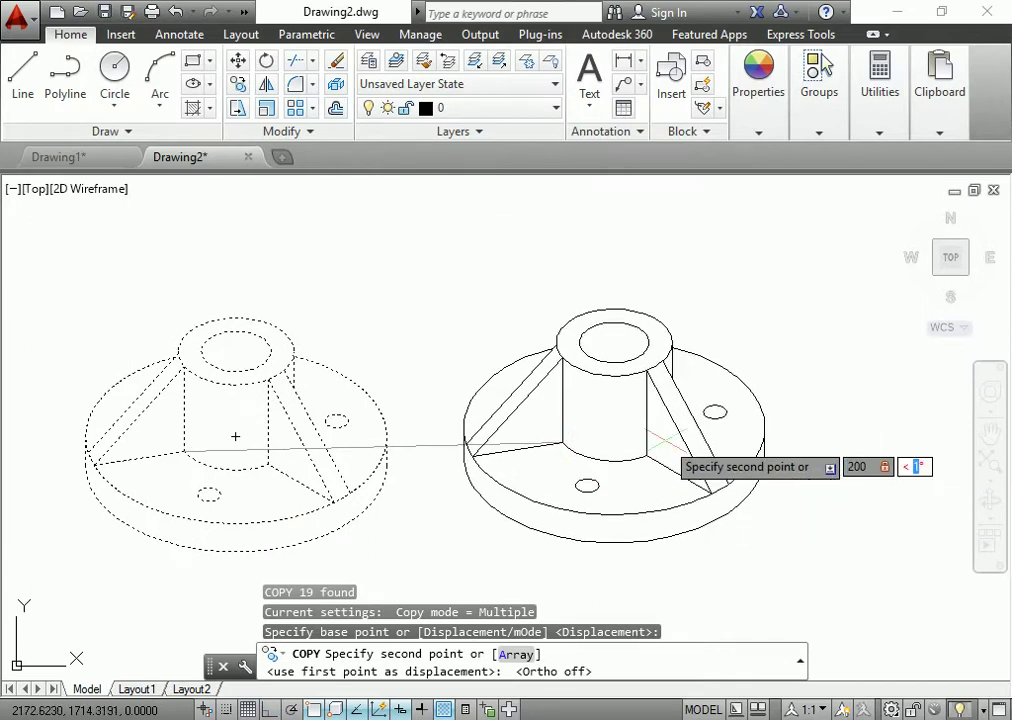
{"action": "key", "text": "Return"}
{"action": "key", "text": "Escape"}
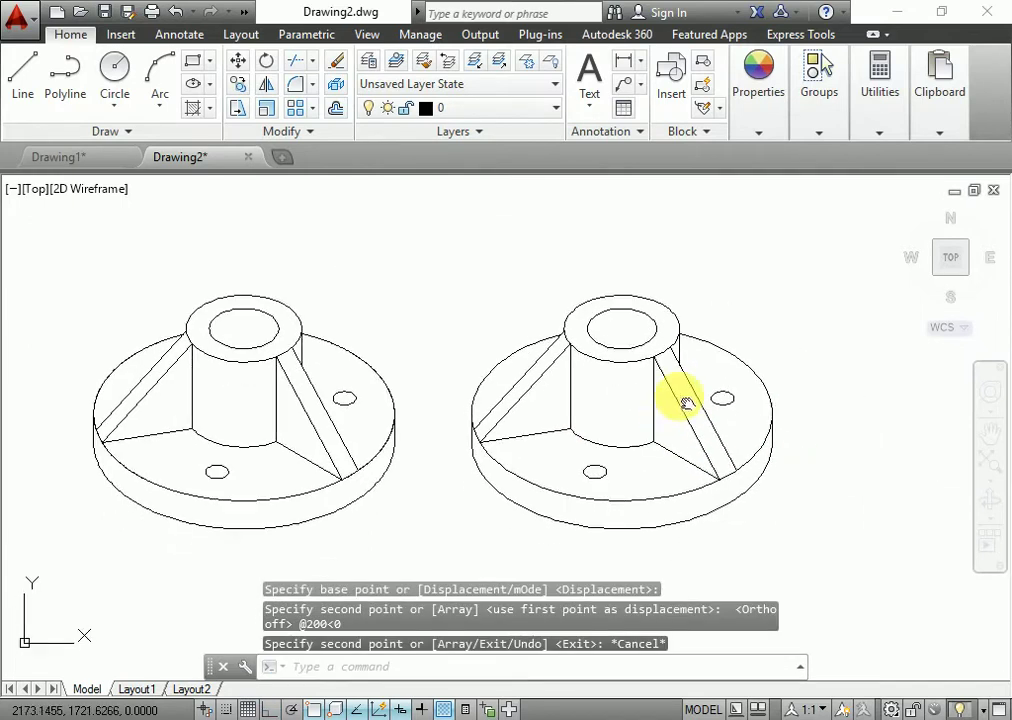
- Frame both hubs and thaw the aux layer
{"action": "middle_click_drag", "start_coordinate": [678, 402], "coordinate": [691, 371]}
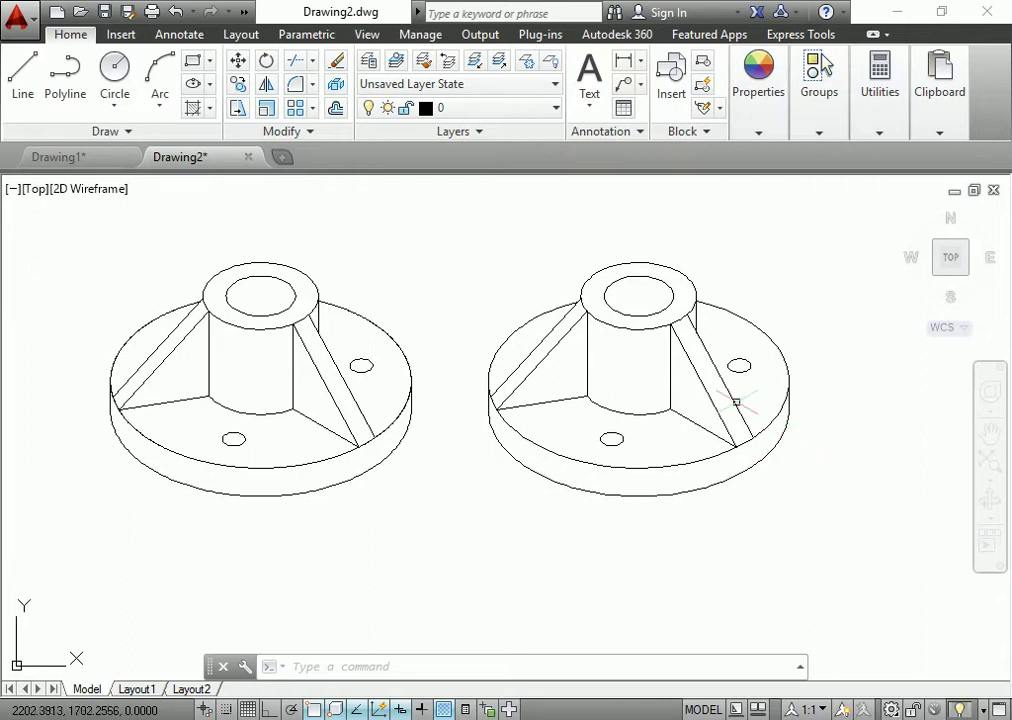
{"action": "left_click", "coordinate": [515, 108]}
{"action": "left_click", "coordinate": [390, 156]}
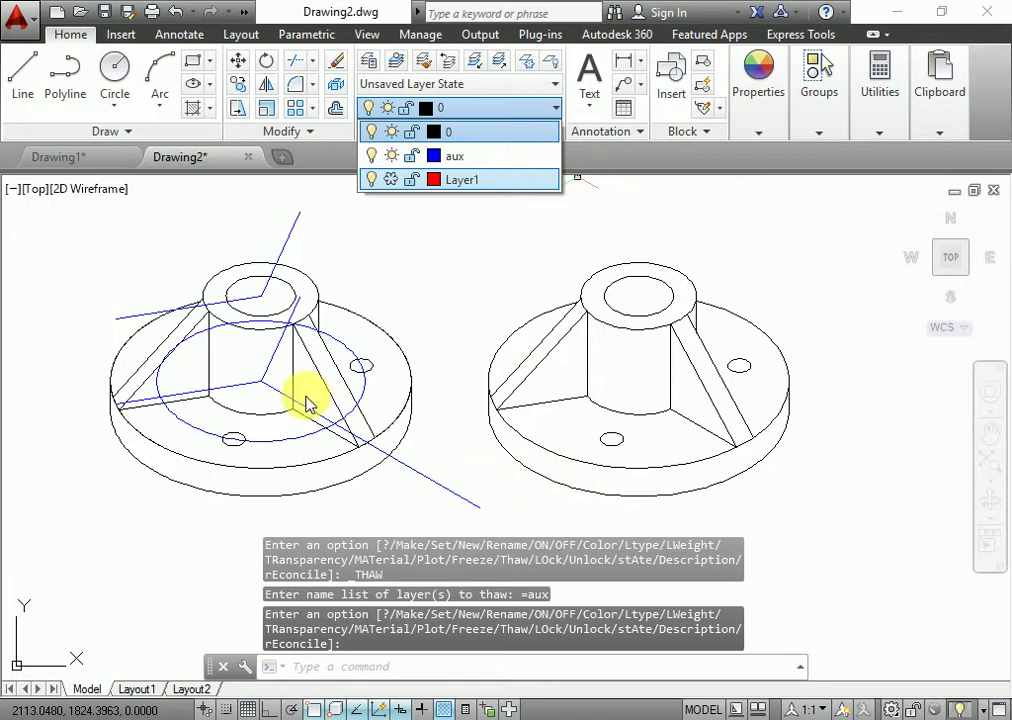
- Copy the diagonal aux line from its endpoint to the boss's top point
{"action": "scroll", "coordinate": [502, 422], "scroll_direction": "up", "scroll_amount": 2}
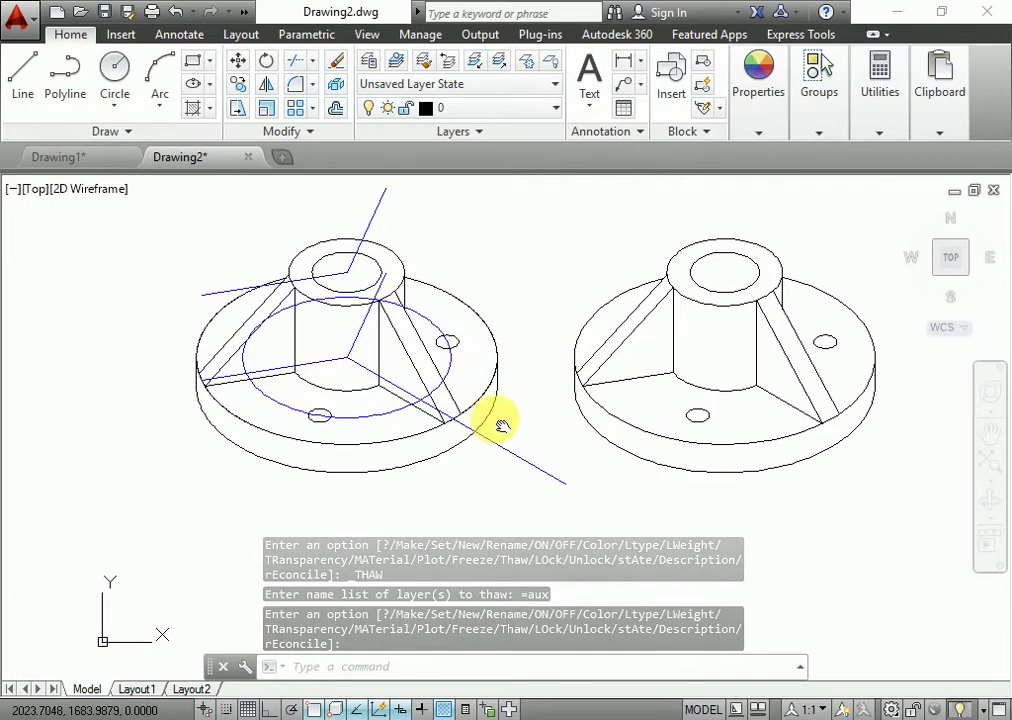
{"action": "scroll", "coordinate": [429, 420], "scroll_direction": "down", "scroll_amount": 2}
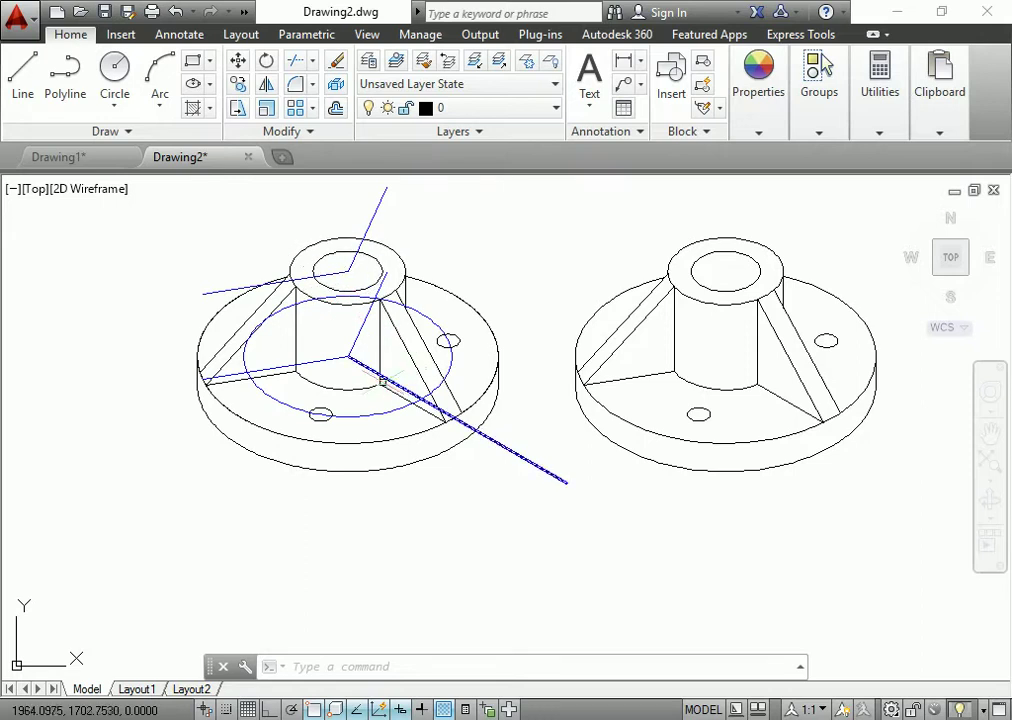
{"action": "type", "text": "cp"}
{"action": "key", "text": "Return"}
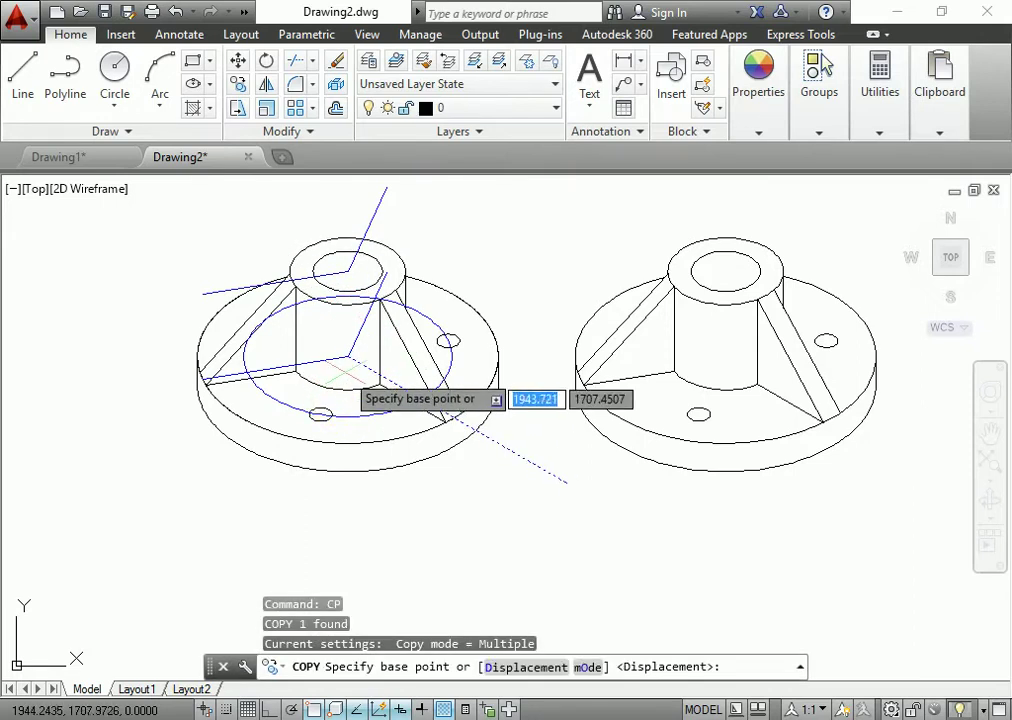
{"action": "left_click", "coordinate": [347, 356]}
{"action": "left_click", "coordinate": [347, 271]}
{"action": "key", "text": "Escape"}
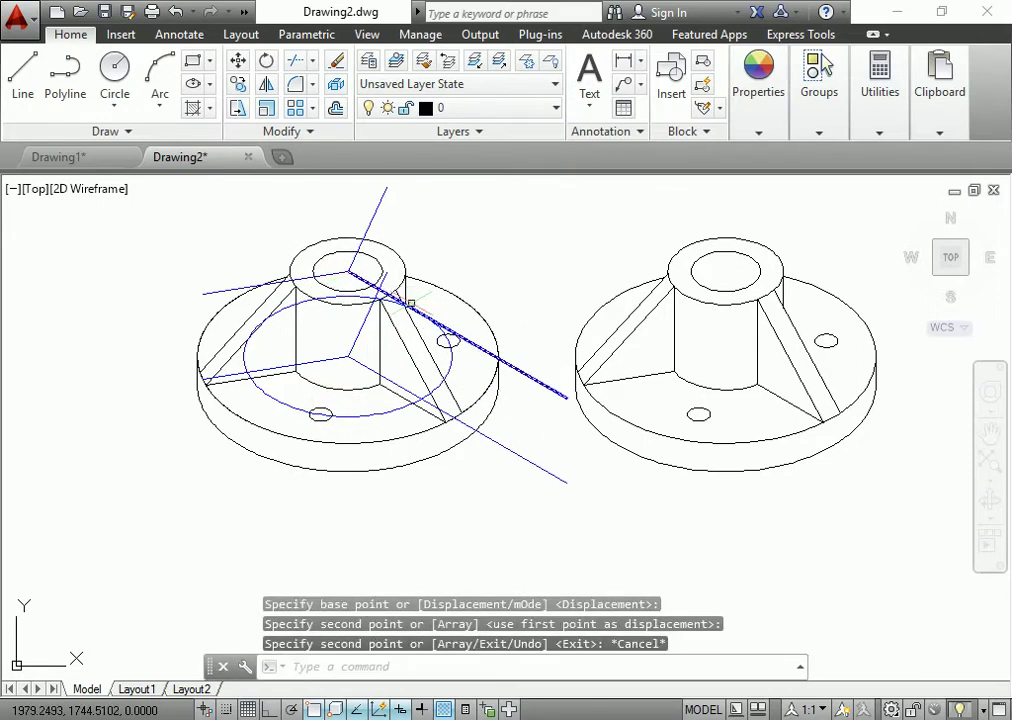
- Grip-move the long diagonal construction line so its midpoint lands on its endpoint
{"action": "left_click", "coordinate": [476, 339]}
{"action": "left_click", "coordinate": [456, 334]}
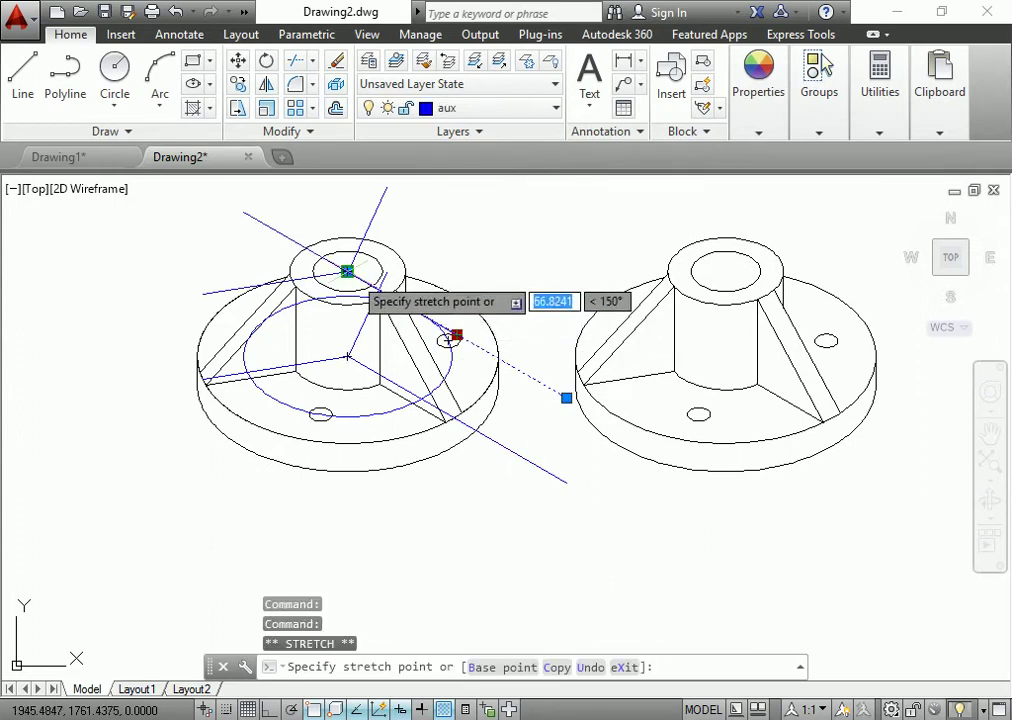
{"action": "key", "text": "Escape"}
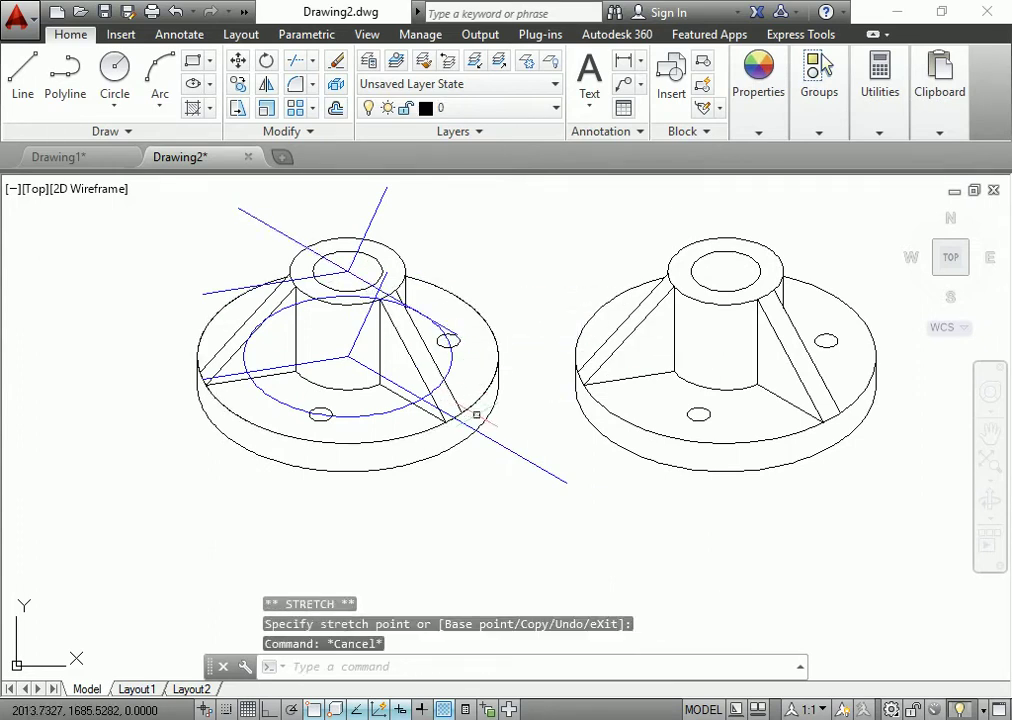
{"action": "left_click", "coordinate": [500, 442]}
{"action": "left_click", "coordinate": [456, 419]}
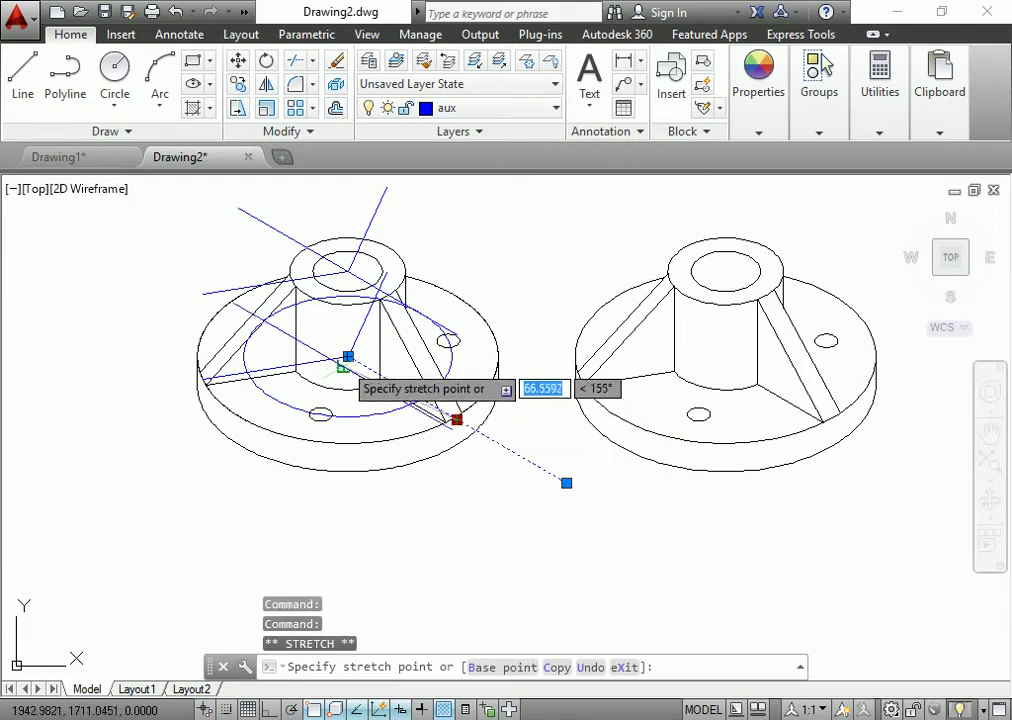
{"action": "left_click", "coordinate": [348, 356]}
{"action": "key", "text": "Escape"}
- Move the diagonal construction line 15 units along the Right isoplane with Ortho
{"action": "scroll", "coordinate": [445, 415], "scroll_direction": "up", "scroll_amount": 4}
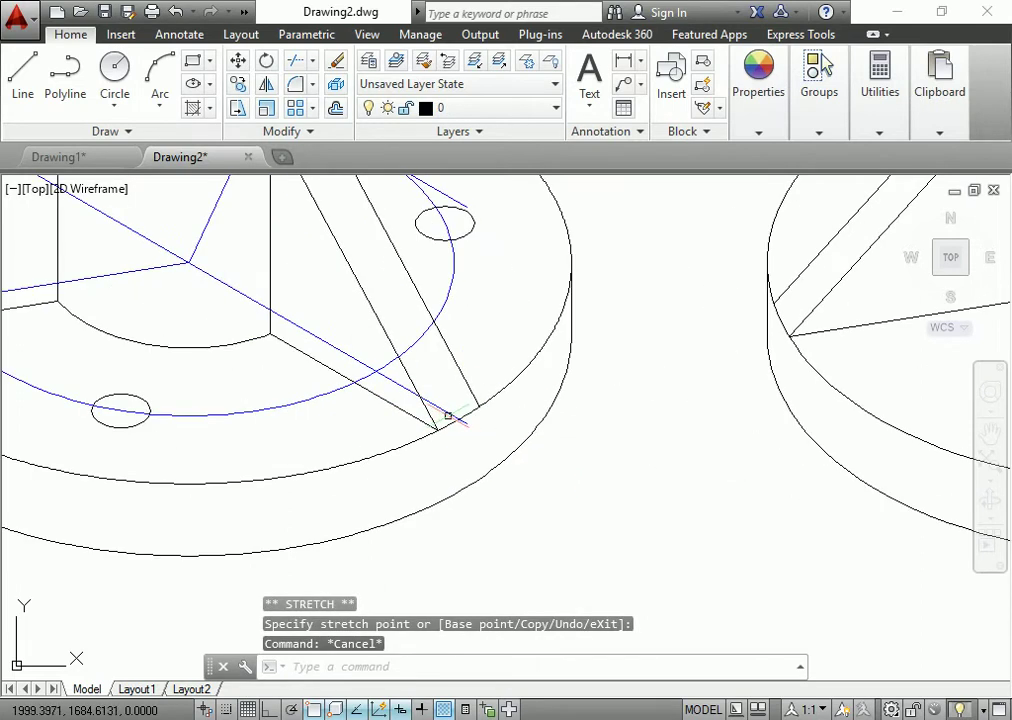
{"action": "left_click", "coordinate": [448, 414]}
{"action": "scroll", "coordinate": [448, 414], "scroll_direction": "down", "scroll_amount": 2}
{"action": "scroll", "coordinate": [450, 400], "scroll_direction": "down", "scroll_amount": 2}
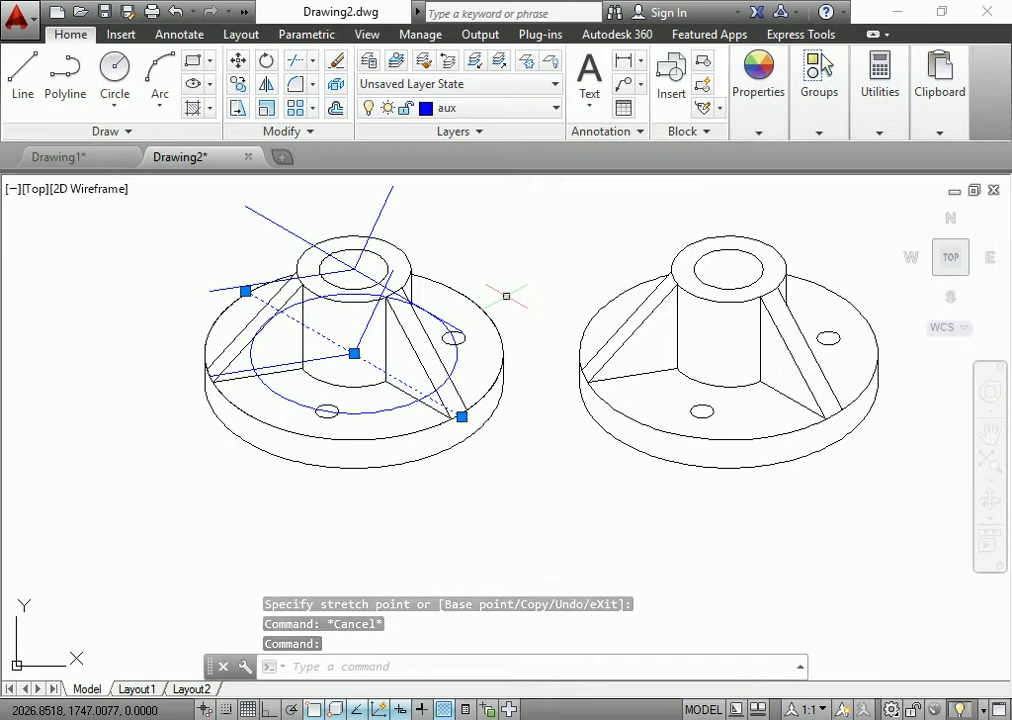
{"action": "type", "text": "m"}
{"action": "key", "text": "Return"}
{"action": "key", "text": "F5"}
{"action": "left_click", "coordinate": [557, 257]}
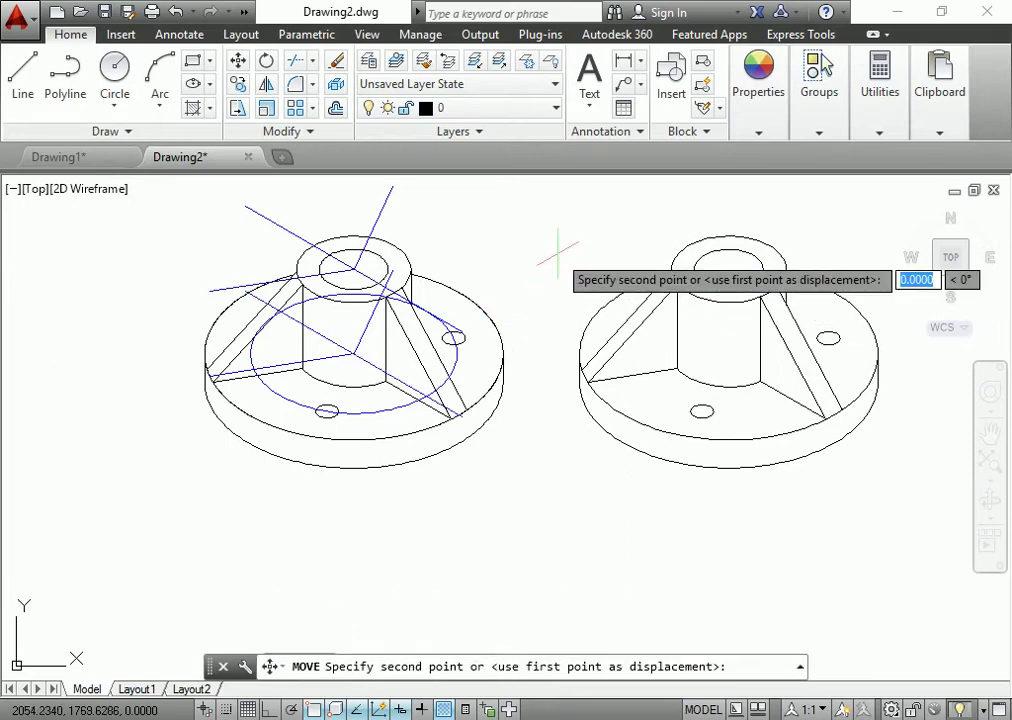
{"action": "key", "text": "F8"}
{"action": "type", "text": "15"}
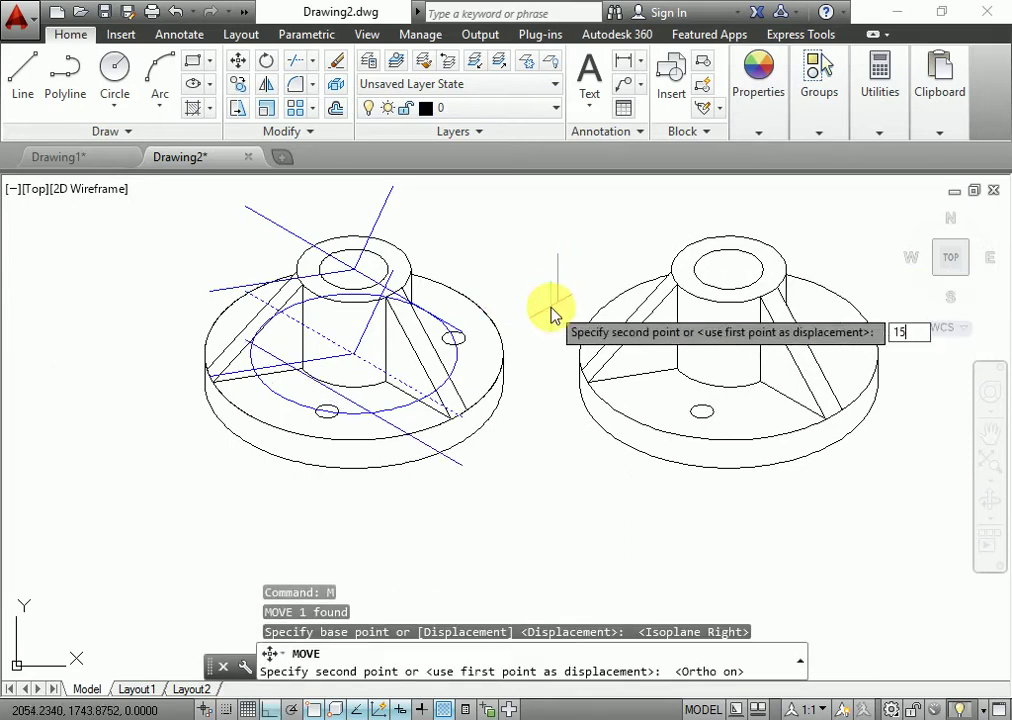
{"action": "key", "text": "Return"}
- Draw a long vertical line rising from the rib end along the left hub's boss
{"action": "scroll", "coordinate": [455, 450], "scroll_direction": "up", "scroll_amount": 4}
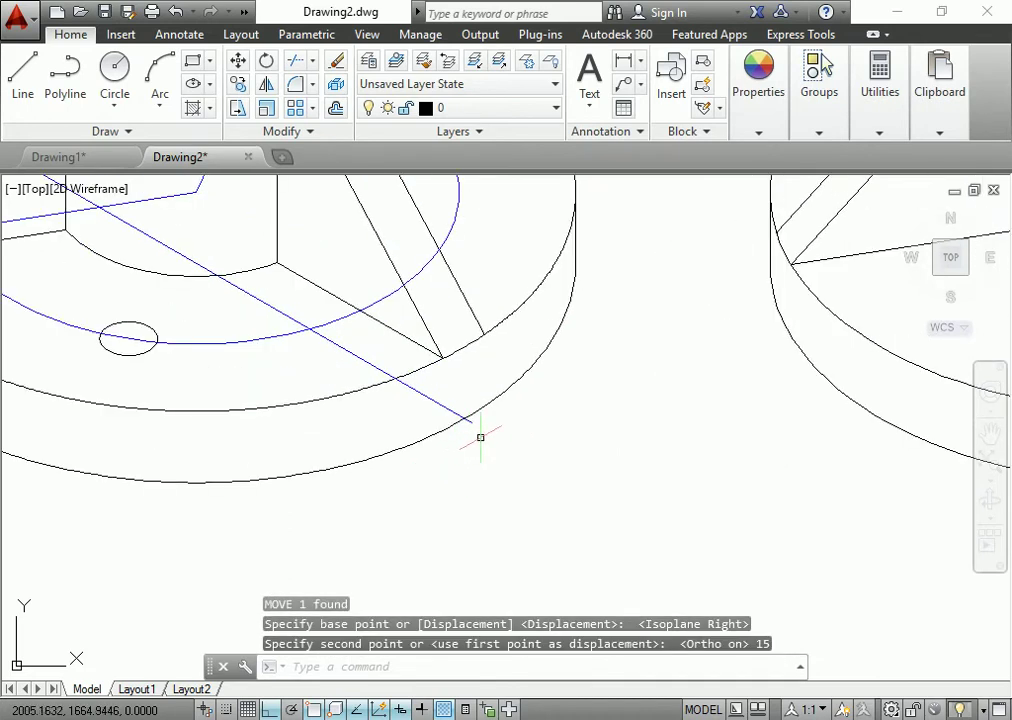
{"action": "scroll", "coordinate": [480, 437], "scroll_direction": "down", "scroll_amount": 3}
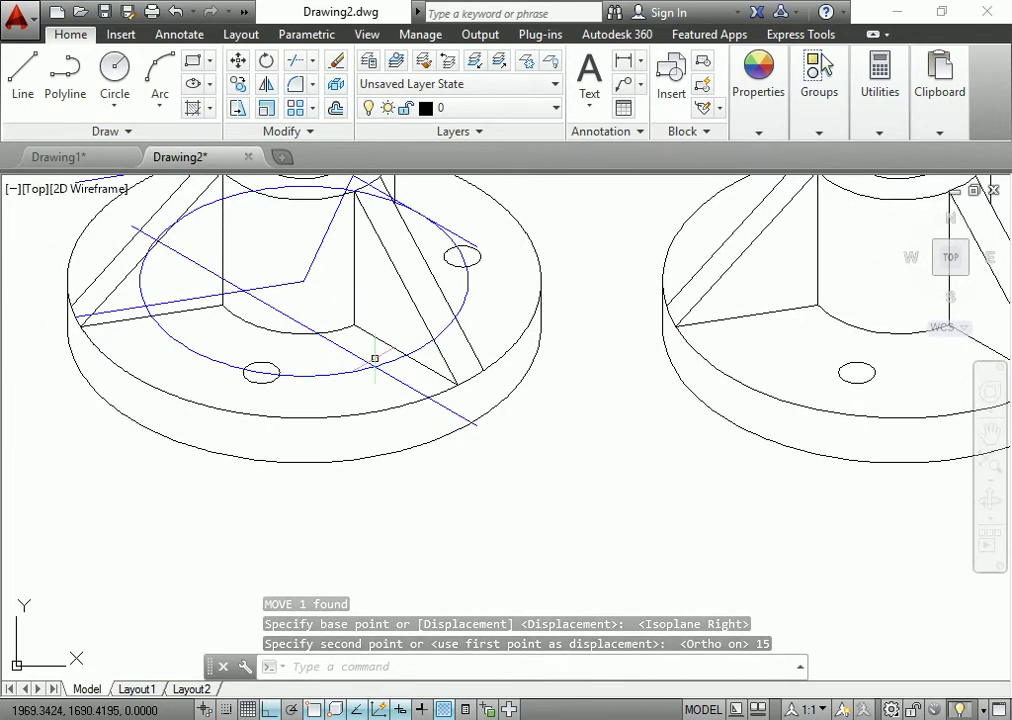
{"action": "mouse_move", "coordinate": [375, 357]}
{"action": "middle_mouse_down"}
{"action": "mouse_move", "coordinate": [361, 431]}
{"action": "mouse_move", "coordinate": [390, 441]}
{"action": "middle_mouse_up"}
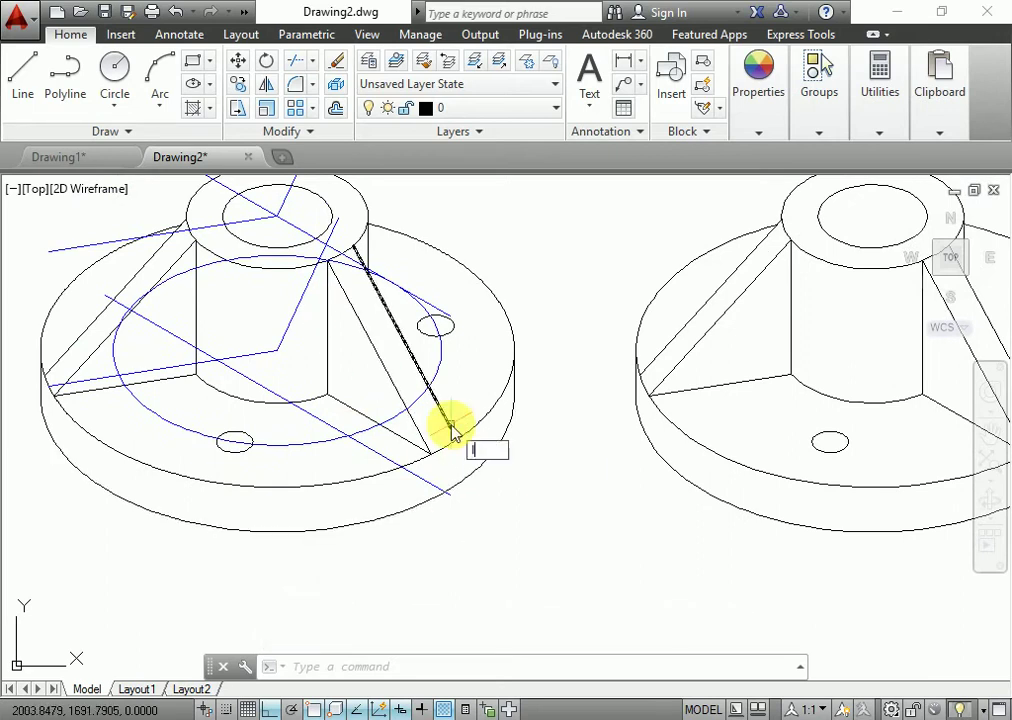
{"action": "type", "text": "l"}
{"action": "key", "text": "Return"}
{"action": "scroll", "coordinate": [459, 472], "scroll_direction": "up", "scroll_amount": 3}
{"action": "left_click", "coordinate": [434, 515]}
{"action": "scroll", "coordinate": [405, 278], "scroll_direction": "down", "scroll_amount": 3}
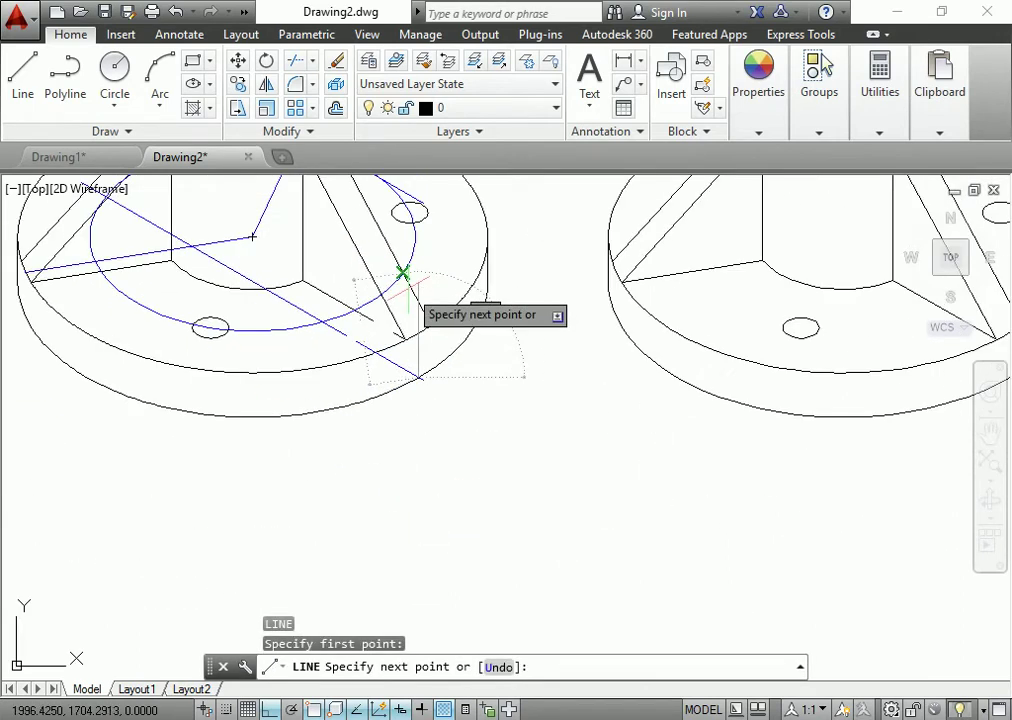
{"action": "middle_click_drag", "start_coordinate": [440, 200], "coordinate": [462, 373]}
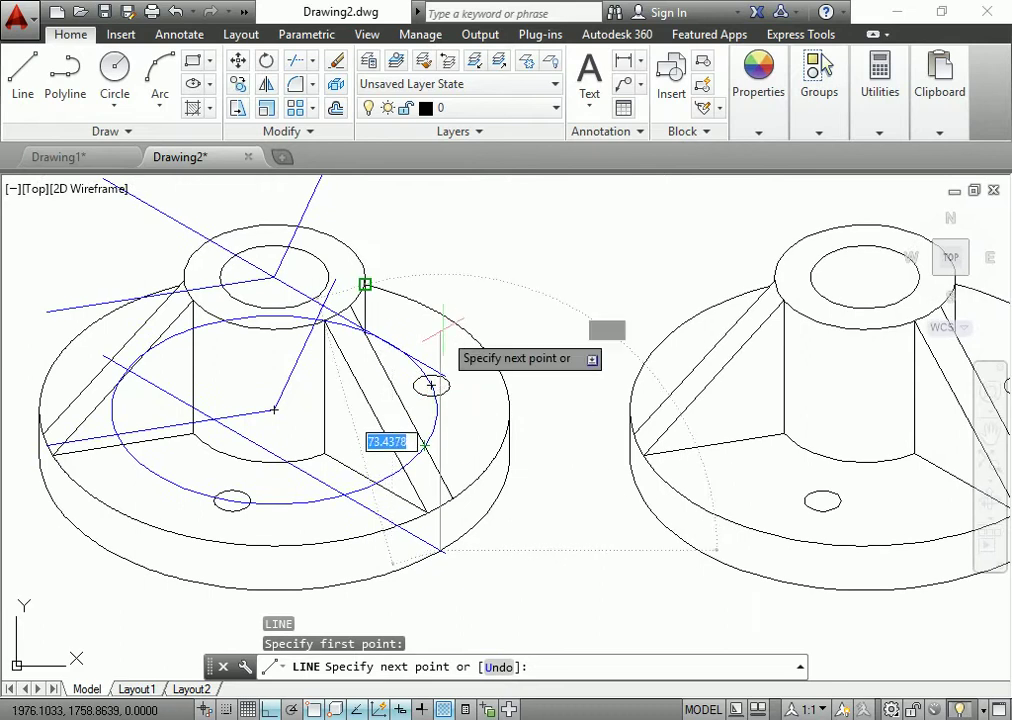
{"action": "left_click", "coordinate": [456, 243]}
{"action": "key", "text": "Return"}
{"action": "key", "text": "Return"}
{"action": "middle_click_drag", "start_coordinate": [366, 373], "coordinate": [612, 396]}
{"action": "scroll", "coordinate": [361, 400], "scroll_direction": "up", "scroll_amount": 2}
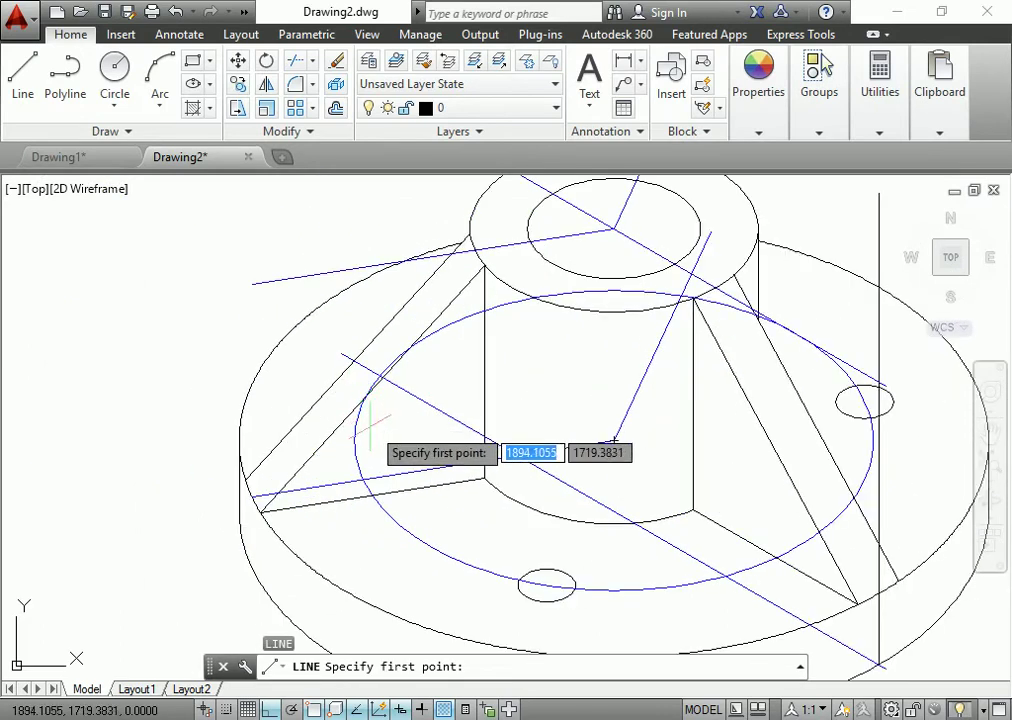
{"action": "key", "text": "Escape"}
{"action": "left_click", "coordinate": [468, 107]}
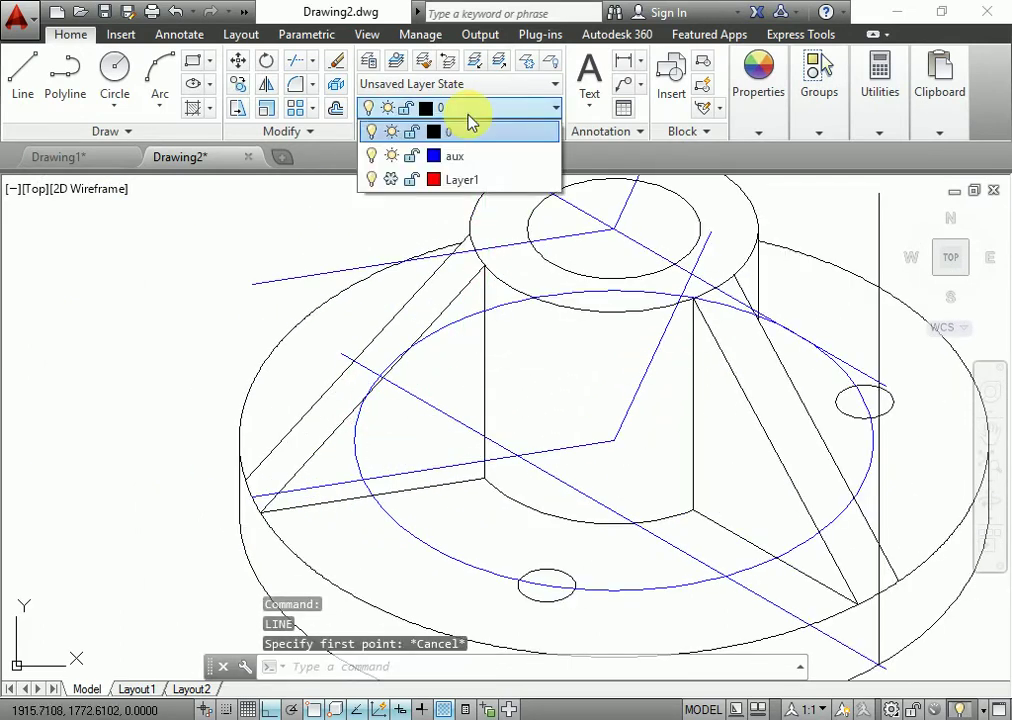
- Toggle Layer1 thawed and back to frozen, then frame both hubs
{"action": "left_click", "coordinate": [391, 181]}
{"action": "left_click", "coordinate": [391, 181]}
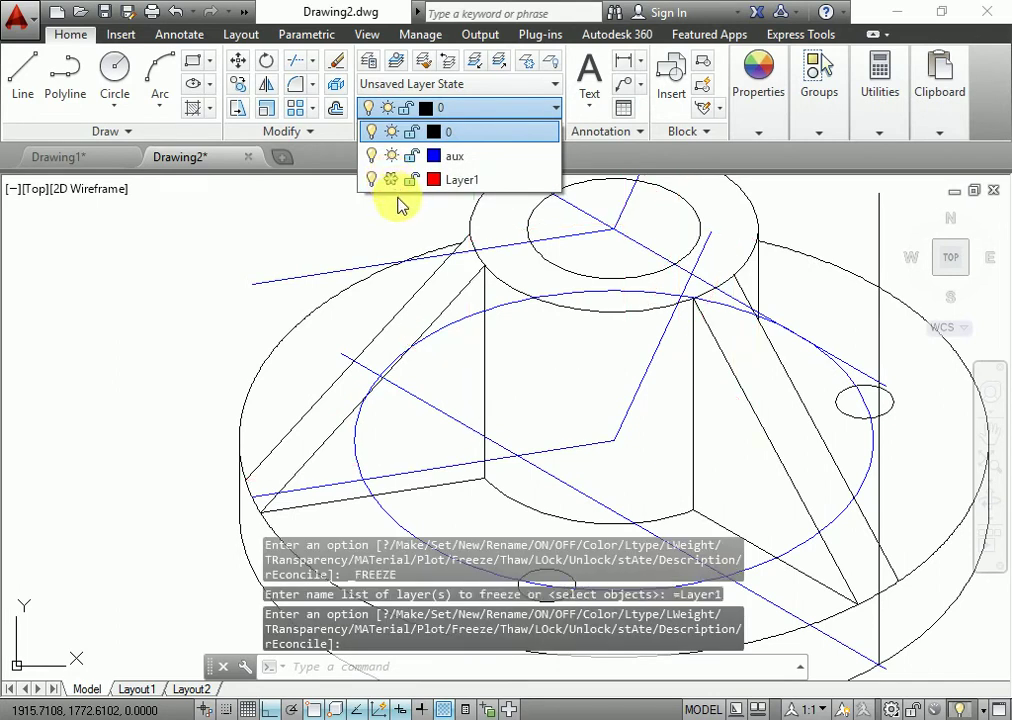
{"action": "key", "text": "Escape"}
{"action": "scroll", "coordinate": [400, 205], "scroll_direction": "down", "scroll_amount": 3}
{"action": "middle_click_drag", "start_coordinate": [450, 300], "coordinate": [500, 330]}
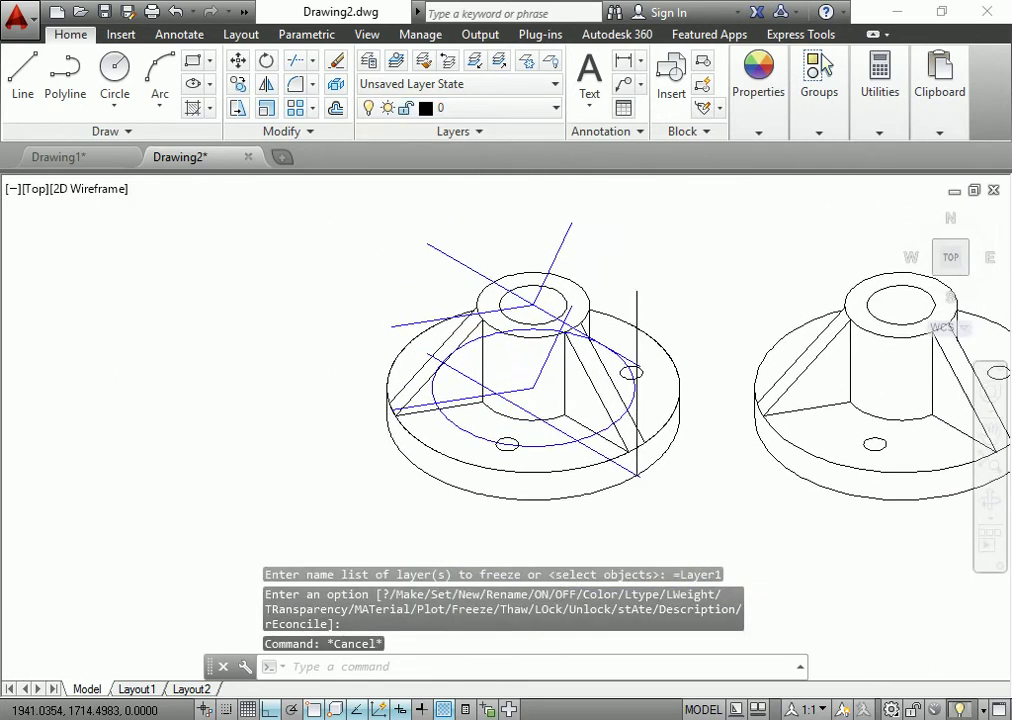
- Thaw Layer1 so its red lines reappear, and centre the left hub
{"action": "left_click", "coordinate": [471, 108]}
{"action": "left_click", "coordinate": [391, 181]}
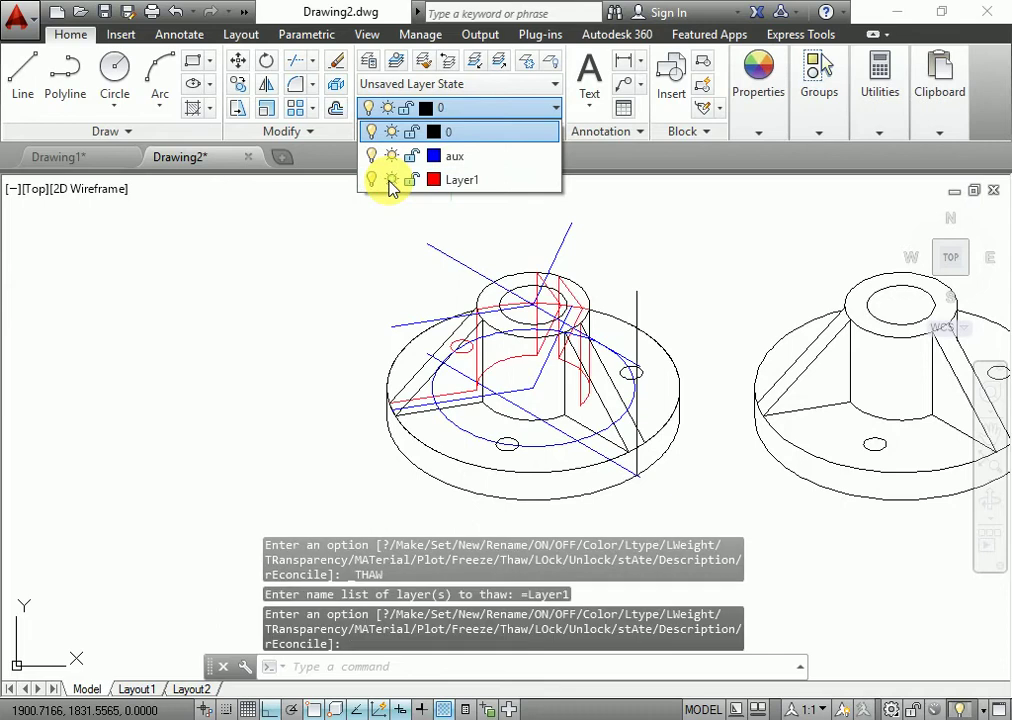
{"action": "left_click", "coordinate": [474, 410]}
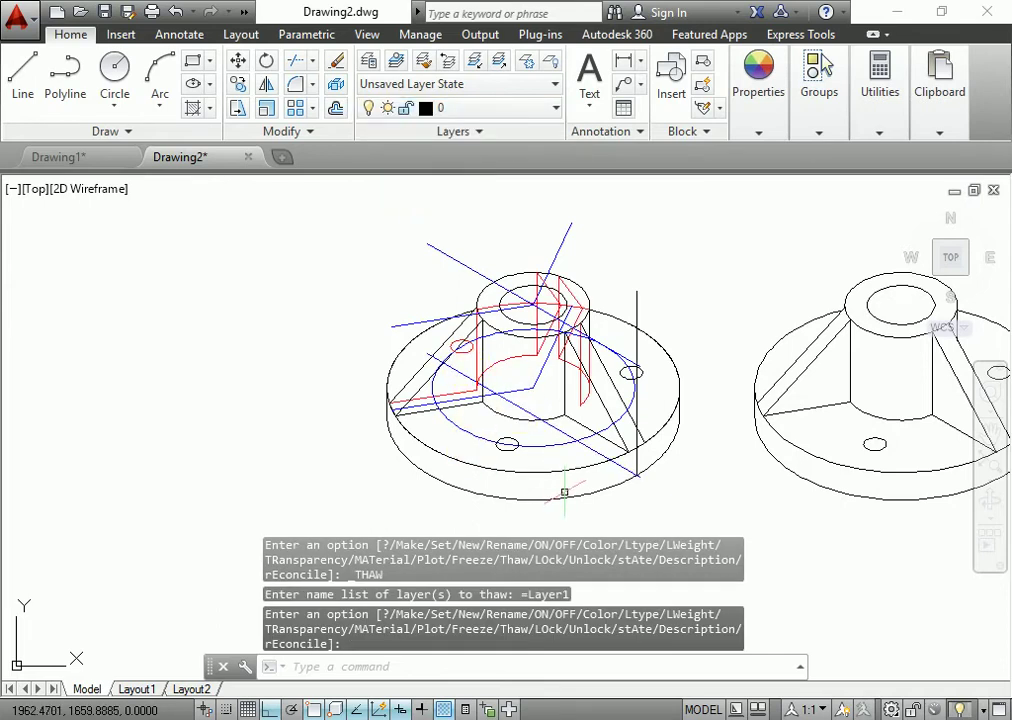
{"action": "scroll", "coordinate": [560, 357], "scroll_direction": "up", "scroll_amount": 5}
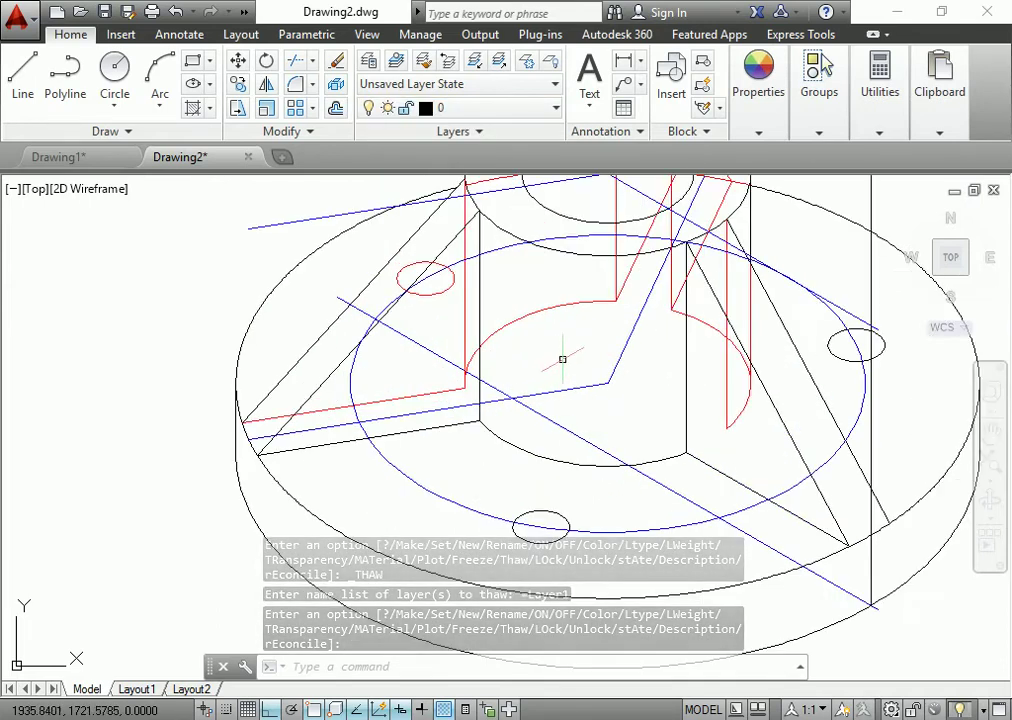
{"action": "scroll", "coordinate": [560, 357], "scroll_direction": "down", "scroll_amount": 3}
{"action": "middle_click_drag", "start_coordinate": [666, 372], "coordinate": [576, 425]}
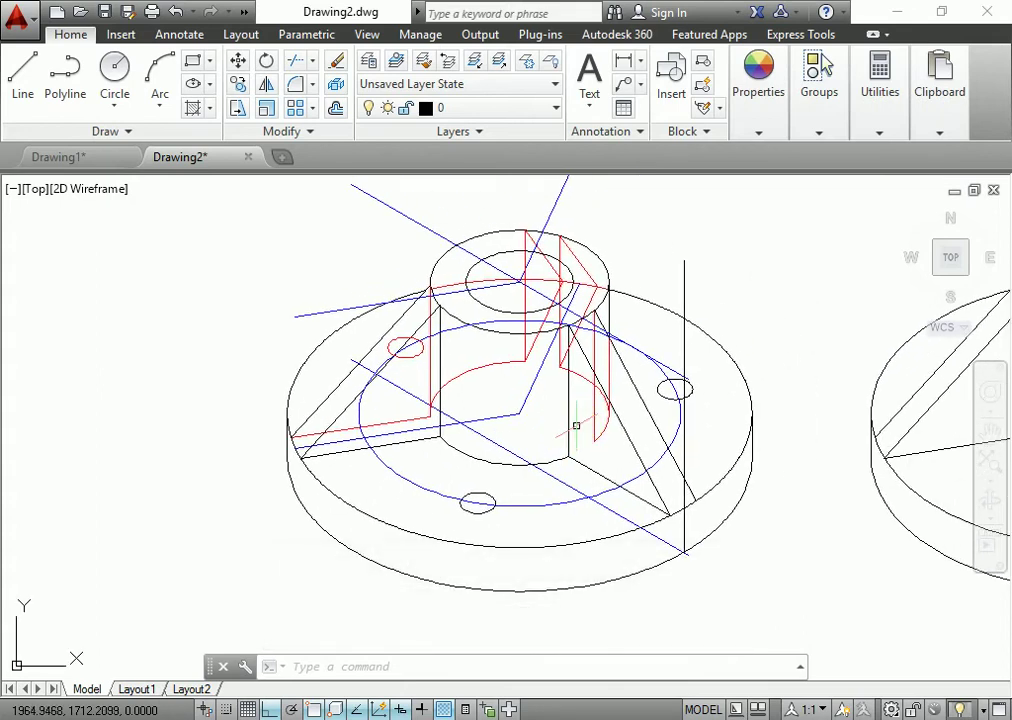
- Select the base's bottom circle, cancel, and reopen the layer list
{"action": "left_click", "coordinate": [383, 563]}
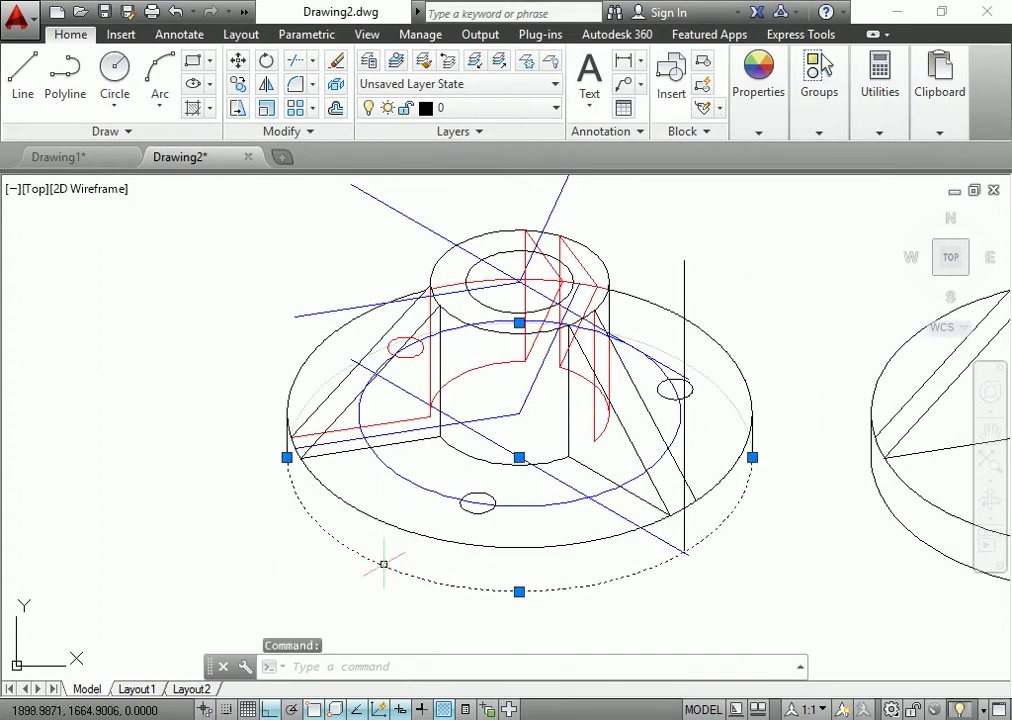
{"action": "type", "text": "Cp"}
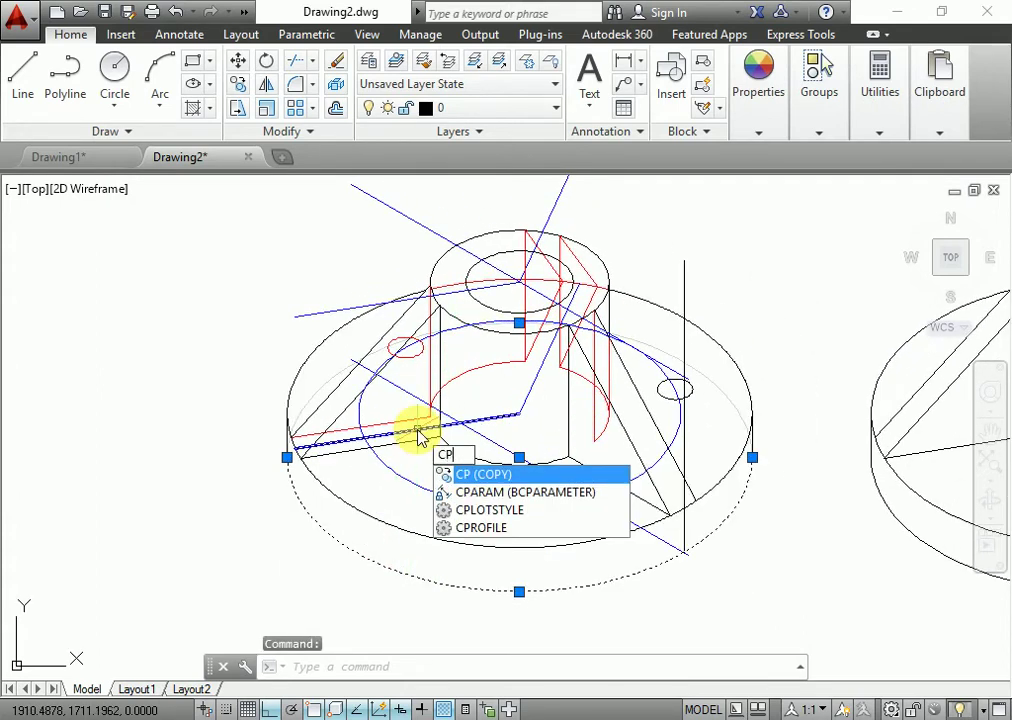
{"action": "key", "text": "Escape"}
{"action": "key", "text": "Escape"}
{"action": "key", "text": "Escape"}
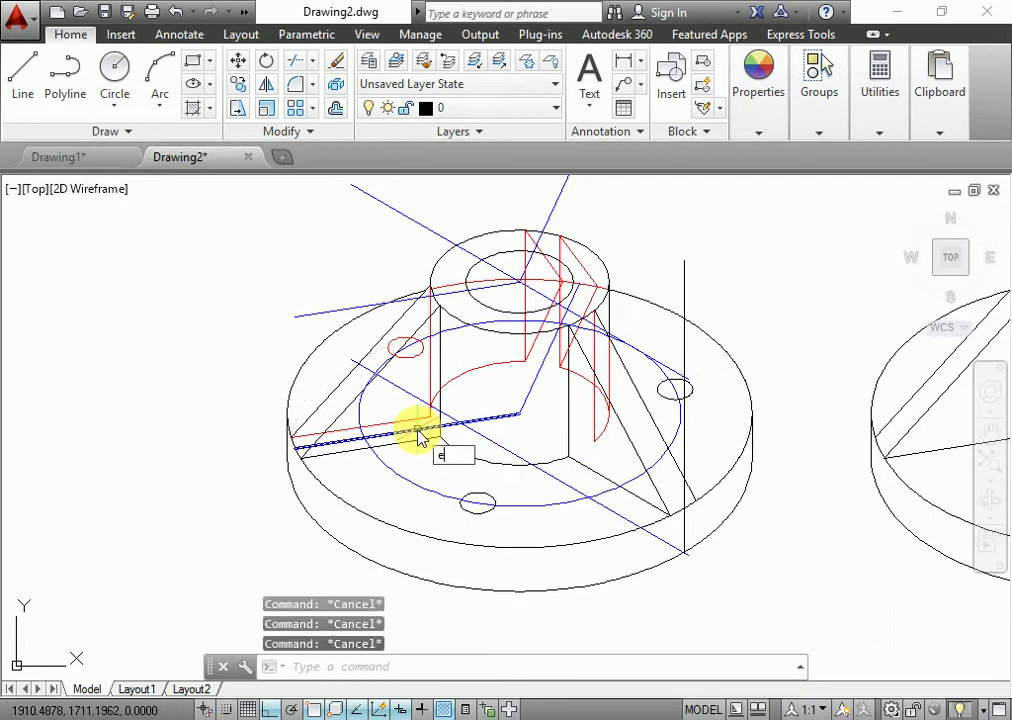
{"action": "left_click", "coordinate": [460, 108]}
- With Layer1 current, draw a 65-radius isocircle centred on the hub's base top
{"action": "left_click", "coordinate": [468, 177]}
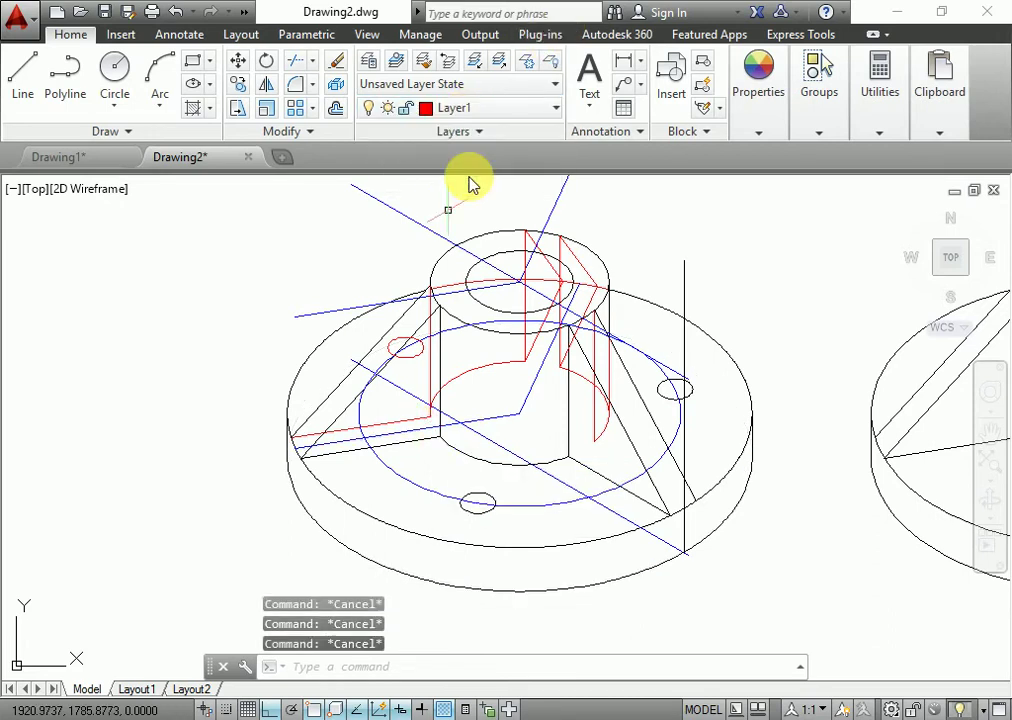
{"action": "type", "text": "el"}
{"action": "key", "text": "Return"}
{"action": "type", "text": "i"}
{"action": "key", "text": "Return"}
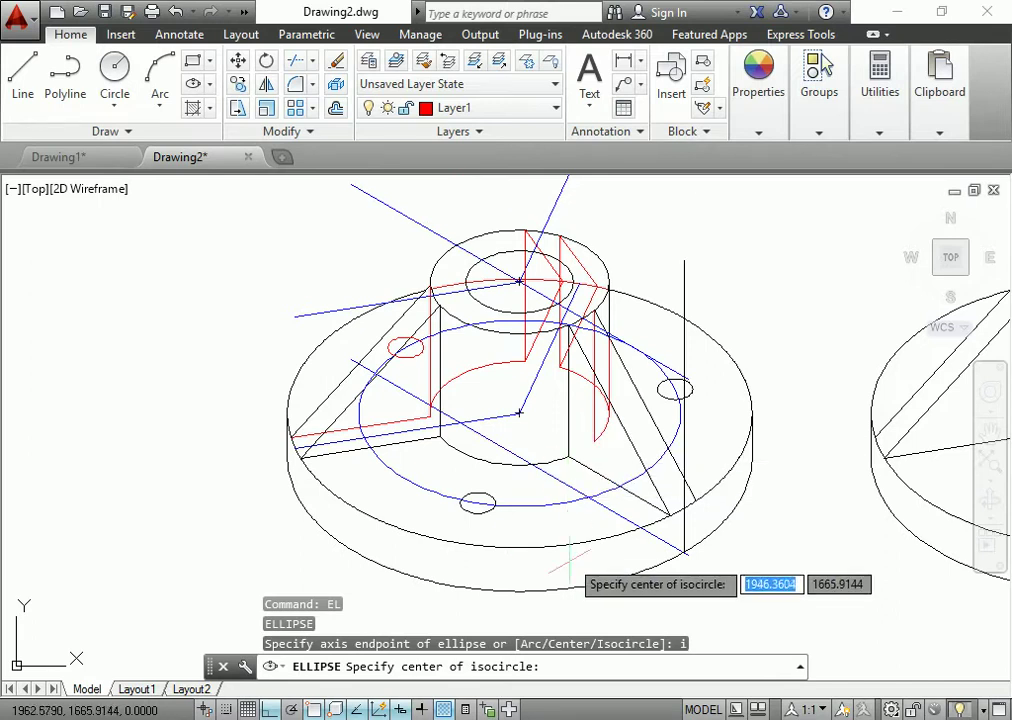
{"action": "scroll", "coordinate": [519, 460], "scroll_direction": "up", "scroll_amount": 5}
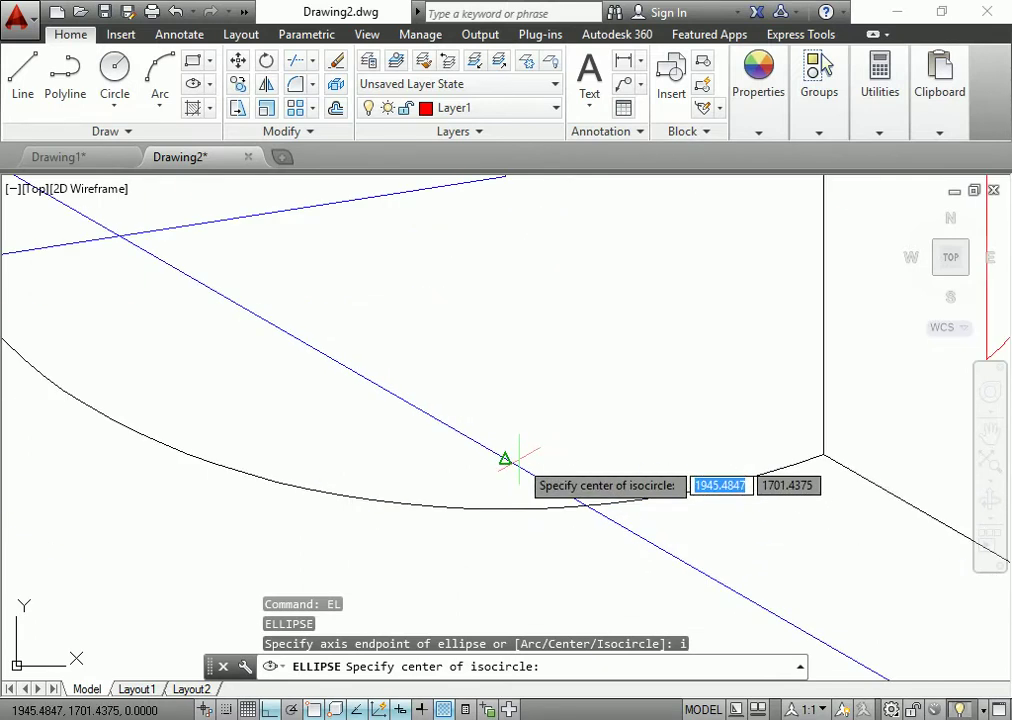
{"action": "scroll", "coordinate": [527, 455], "scroll_direction": "down", "scroll_amount": 5}
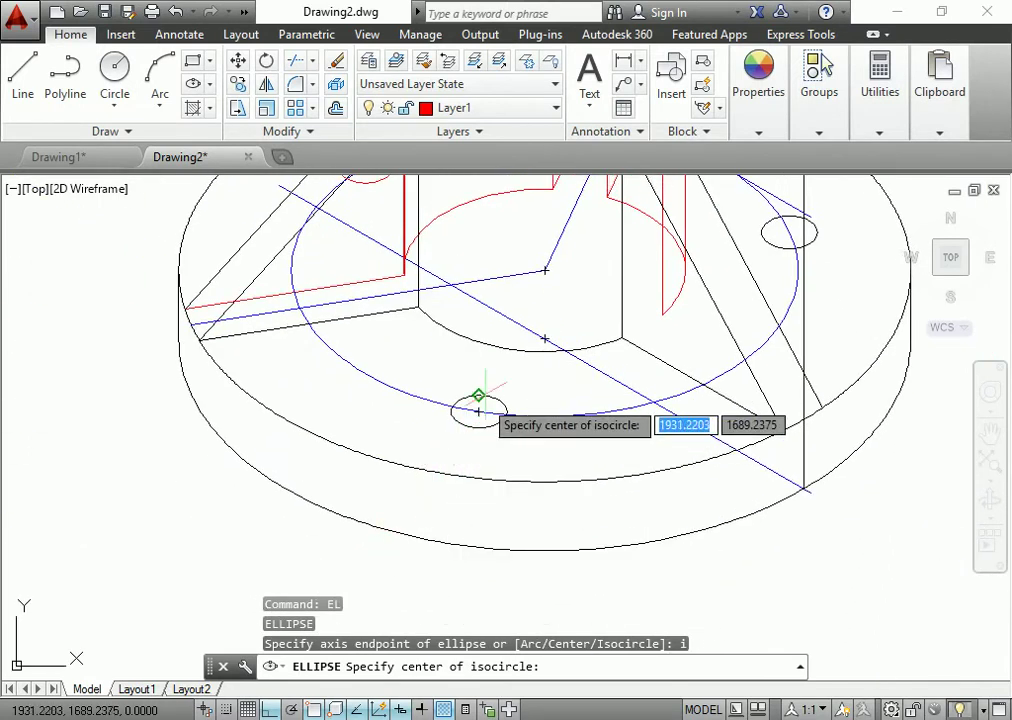
{"action": "left_click", "coordinate": [544, 340]}
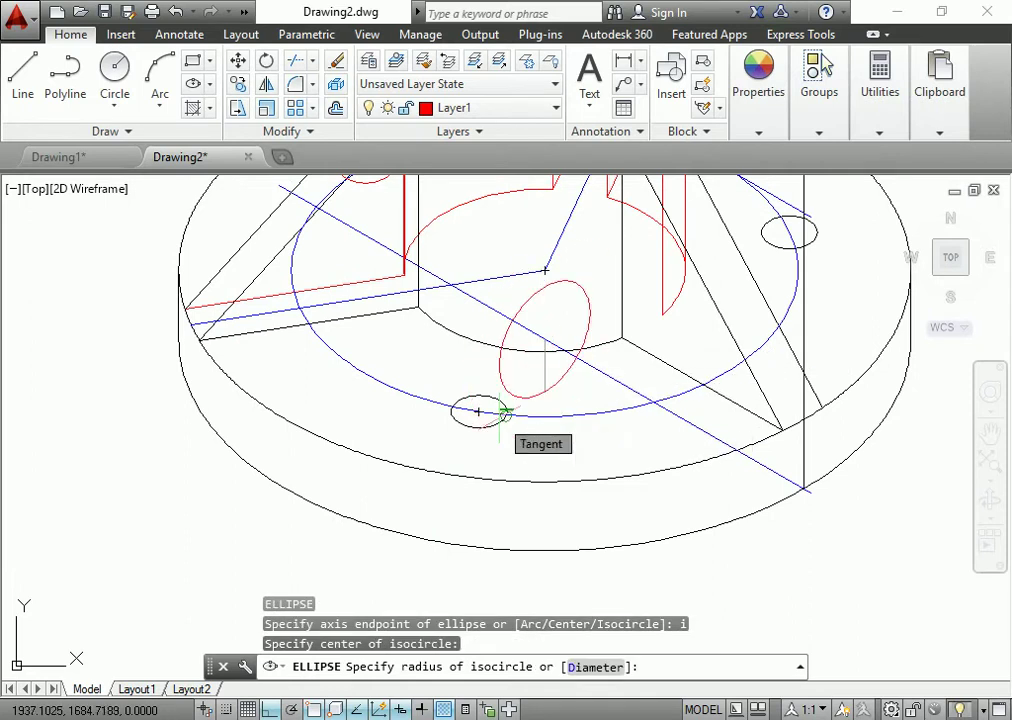
{"action": "key", "text": "F5"}
{"action": "key", "text": "F5"}
{"action": "type", "text": "65"}
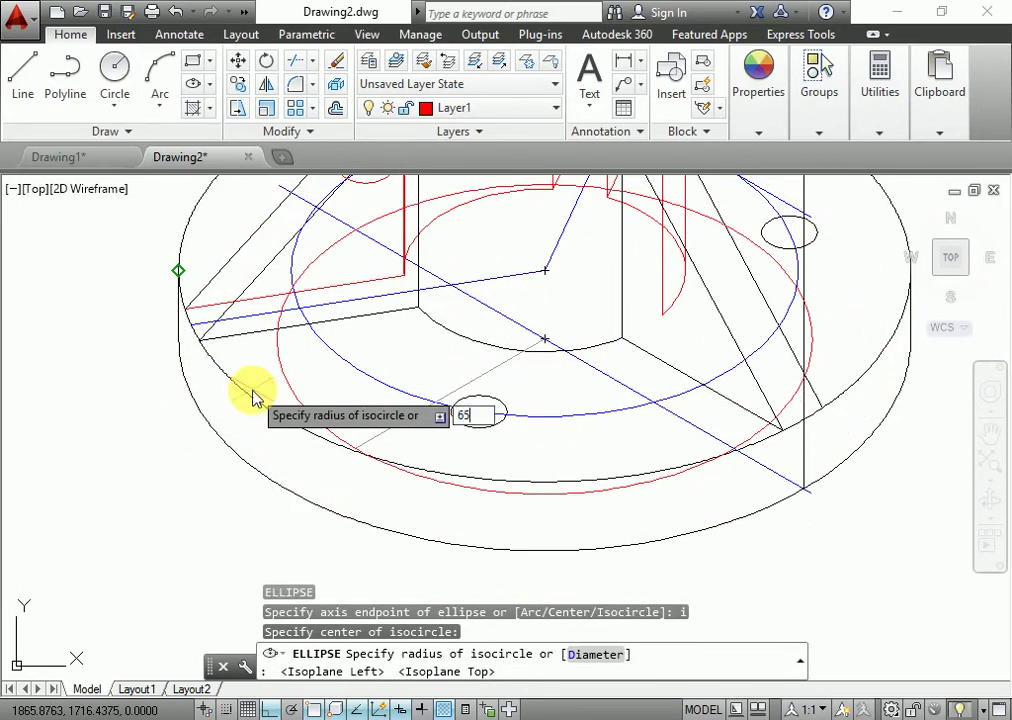
{"action": "key", "text": "Return"}
- Draw a vertical line upward from the base's left edge on the Right isoplane
{"action": "scroll", "coordinate": [253, 397], "scroll_direction": "down", "scroll_amount": 3}
{"action": "scroll", "coordinate": [267, 389], "scroll_direction": "down", "scroll_amount": 2}
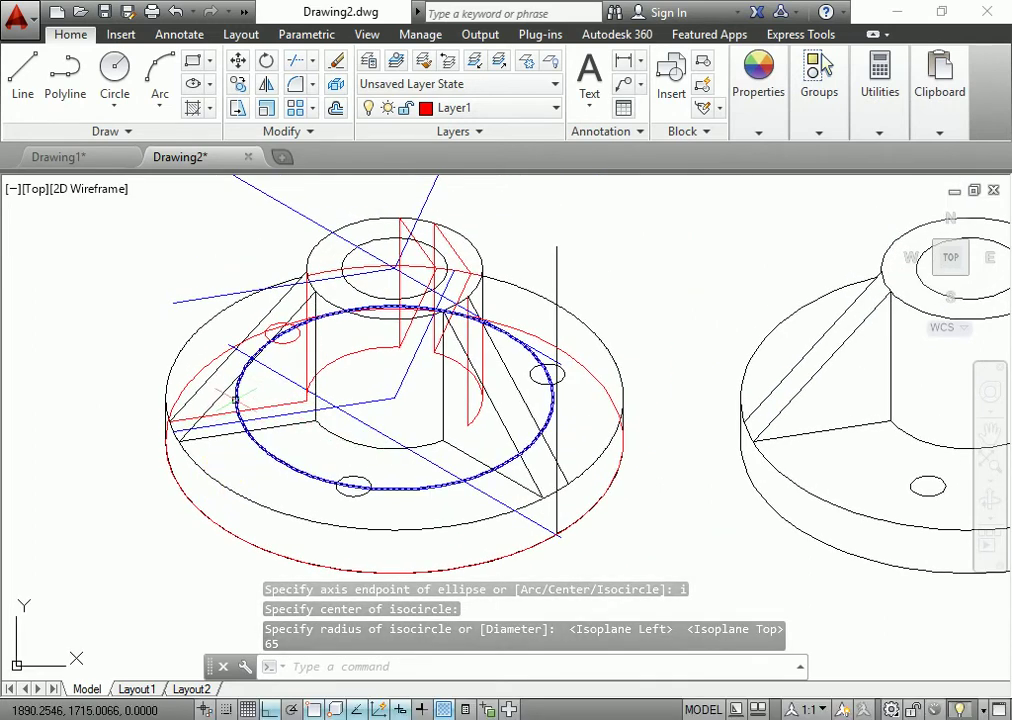
{"action": "scroll", "coordinate": [312, 390], "scroll_direction": "up", "scroll_amount": 2}
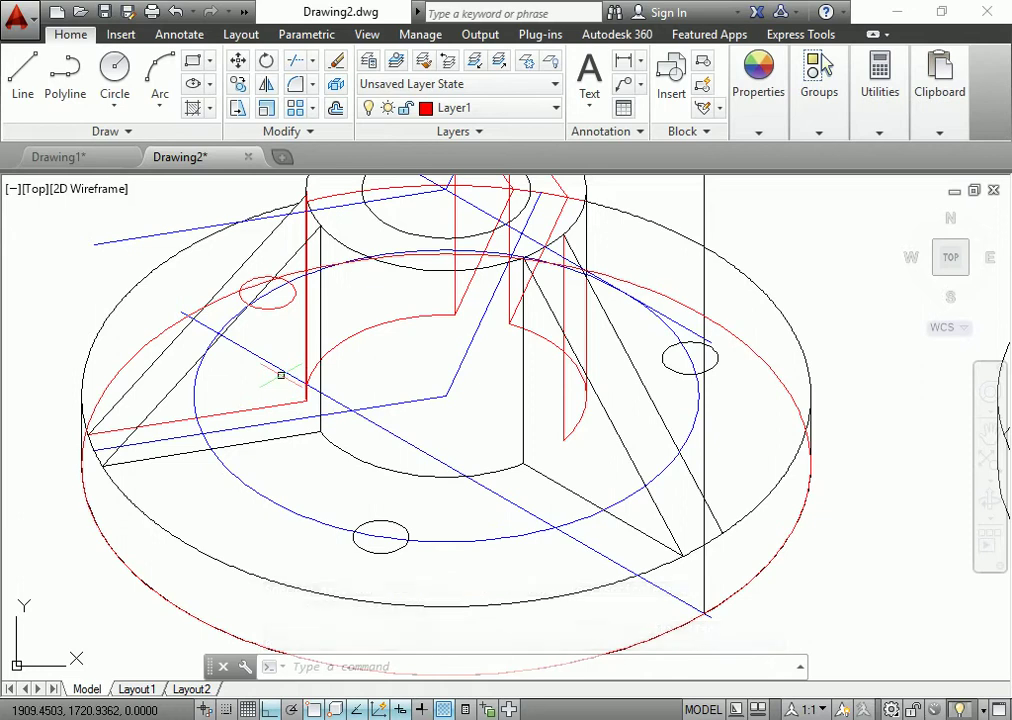
{"action": "left_click", "coordinate": [280, 368]}
{"action": "key", "text": "Escape"}
{"action": "type", "text": "l"}
{"action": "key", "text": "Return"}
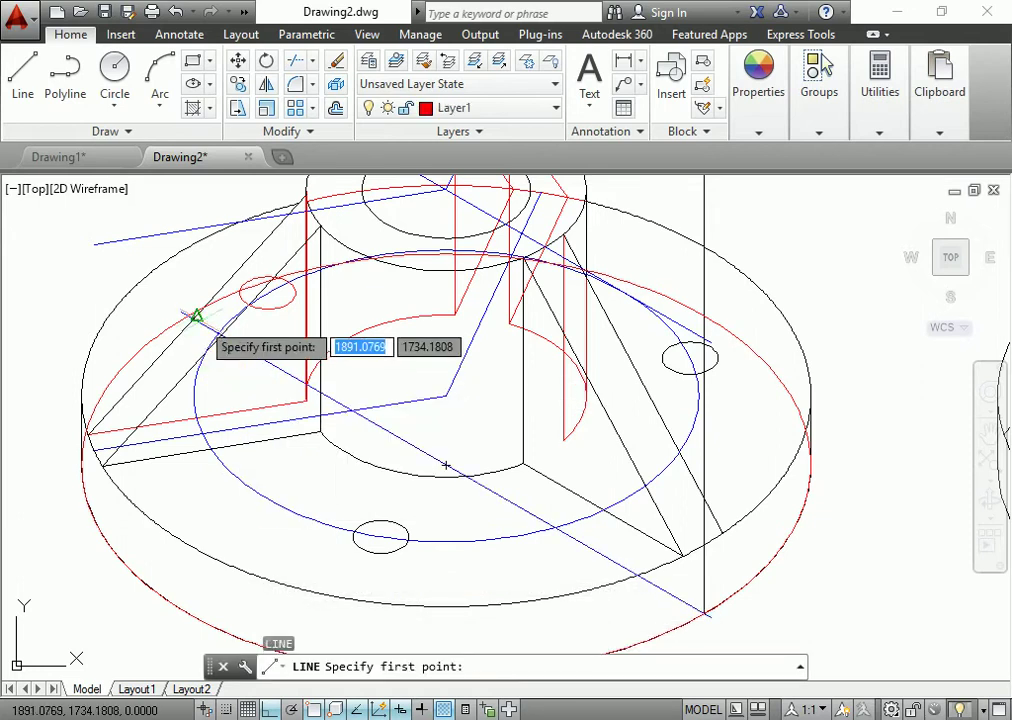
{"action": "left_click", "coordinate": [188, 316]}
{"action": "middle_click_drag", "start_coordinate": [447, 394], "coordinate": [427, 609]}
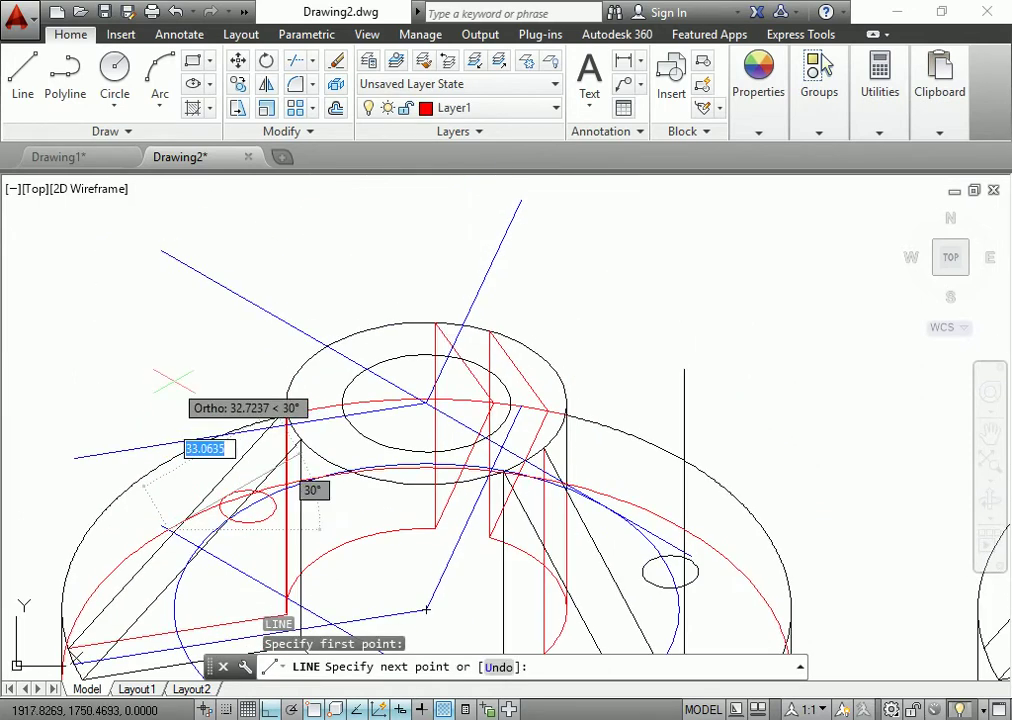
{"action": "key", "text": "F5"}
{"action": "left_click", "coordinate": [168, 245]}
{"action": "key", "text": "Escape"}
- Move the new vertical line onto the aux layer
{"action": "scroll", "coordinate": [200, 435], "scroll_direction": "down", "scroll_amount": 3}
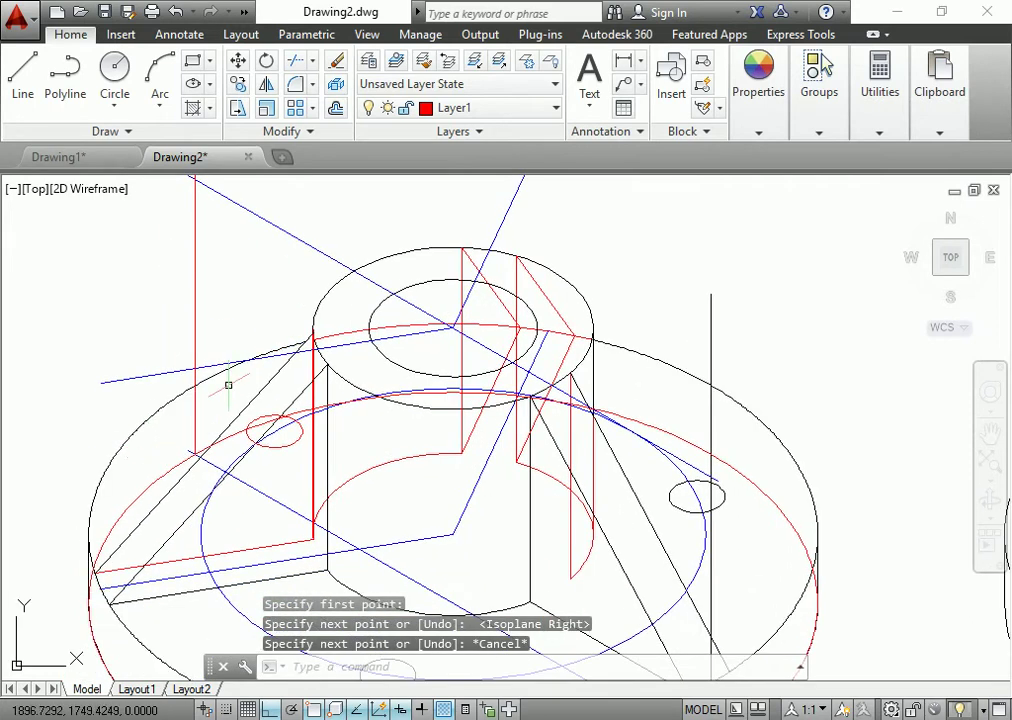
{"action": "middle_click_drag", "start_coordinate": [174, 452], "coordinate": [249, 414]}
{"action": "left_click", "coordinate": [206, 279]}
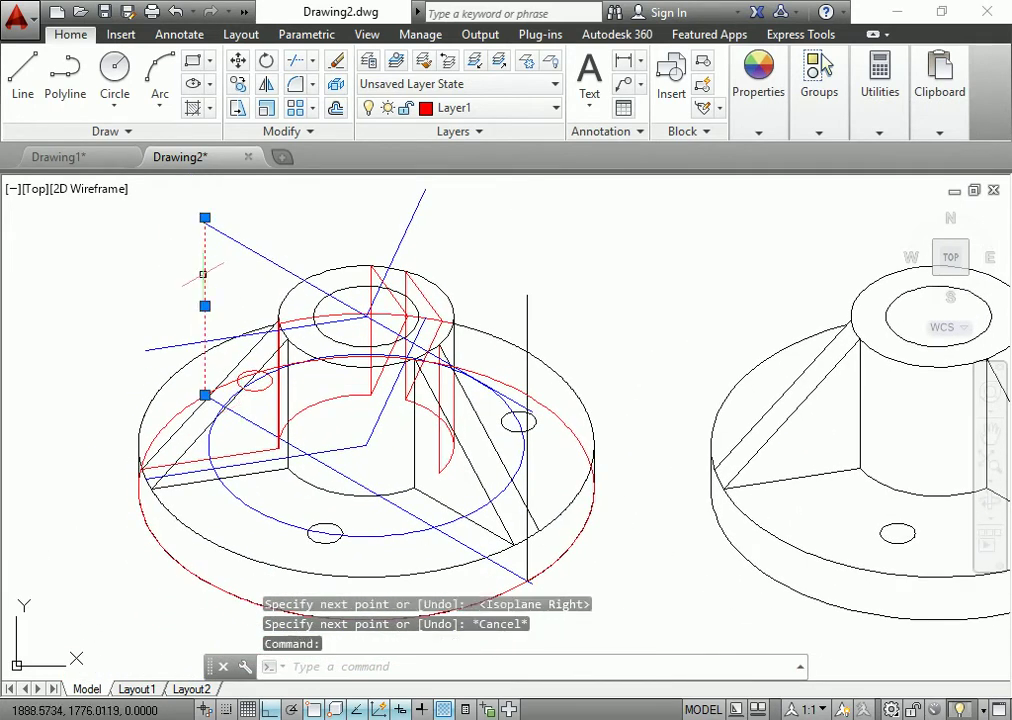
{"action": "left_click", "coordinate": [470, 108]}
{"action": "left_click", "coordinate": [470, 157]}
{"action": "key", "text": "Escape"}
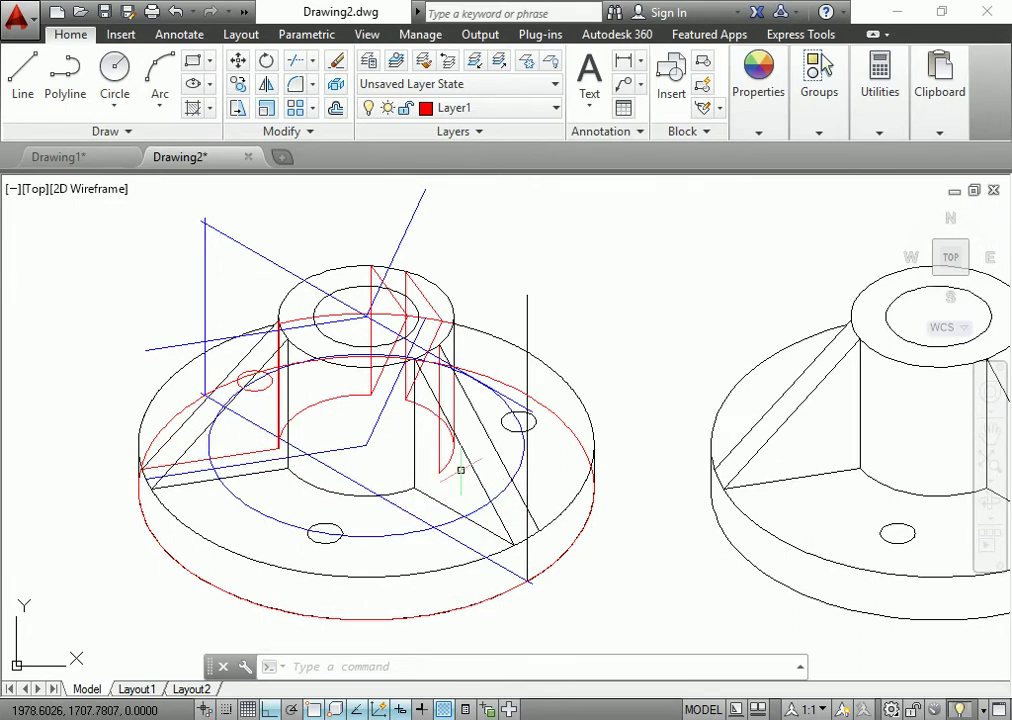
- Put the large outer ellipse of the base on the aux layer
{"action": "left_click", "coordinate": [402, 240]}
{"action": "left_click", "coordinate": [498, 108]}
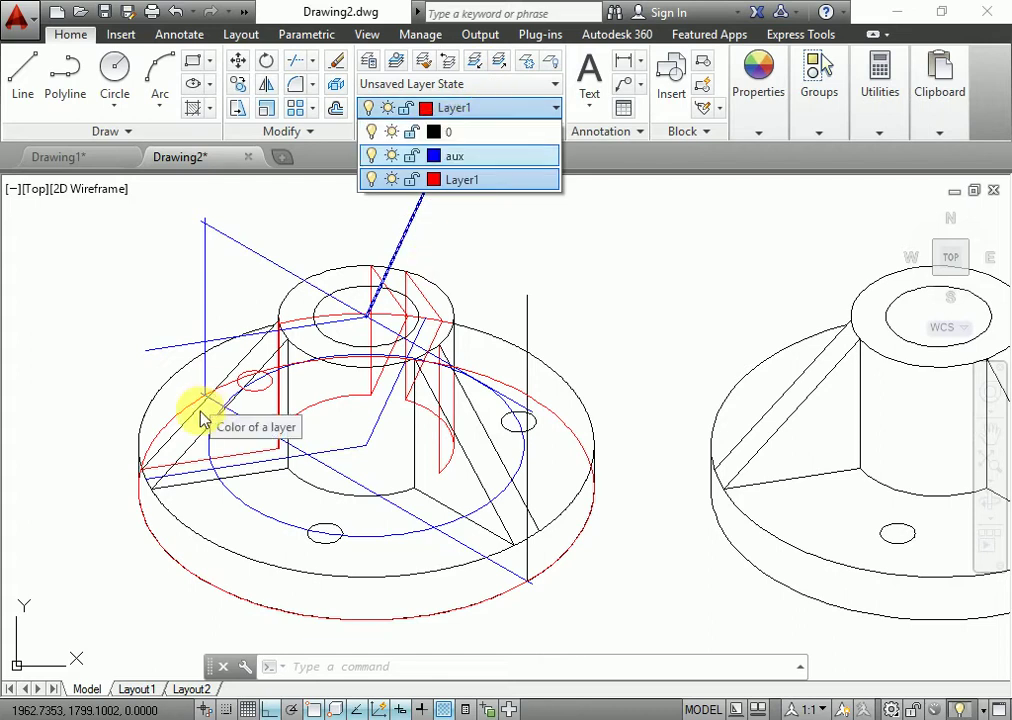
{"action": "key", "text": "Escape"}
{"action": "key", "text": "Escape"}
{"action": "left_click", "coordinate": [160, 422]}
{"action": "left_click", "coordinate": [537, 107]}
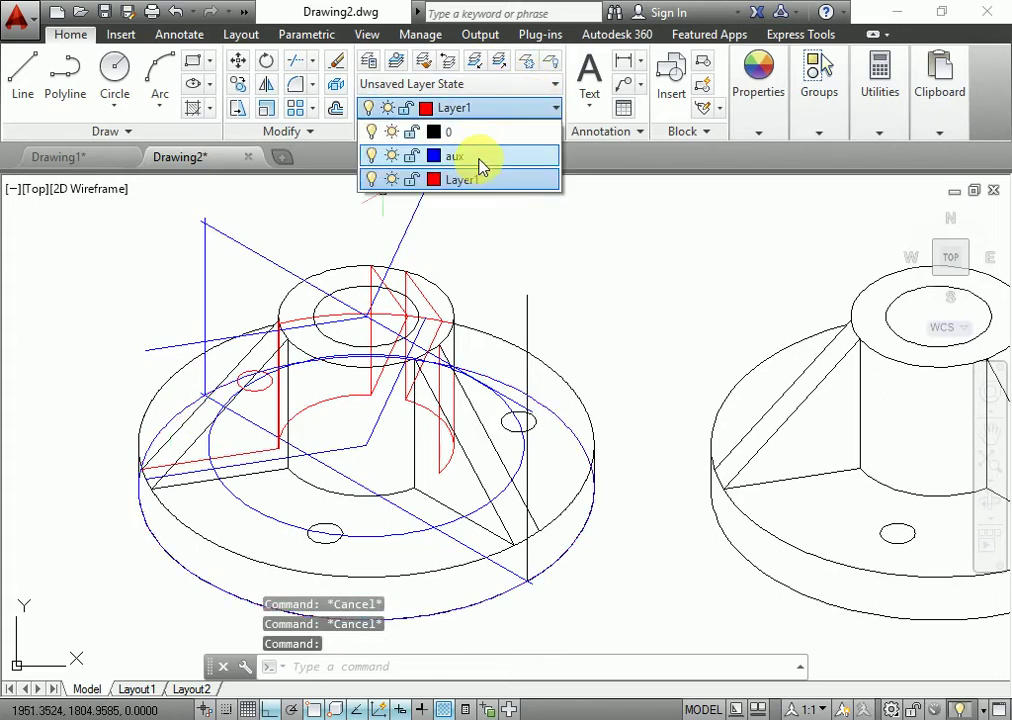
{"action": "left_click", "coordinate": [483, 160]}
- Make layer 0 current and freeze Layer1 to hide the red geometry
{"action": "left_click", "coordinate": [485, 109]}
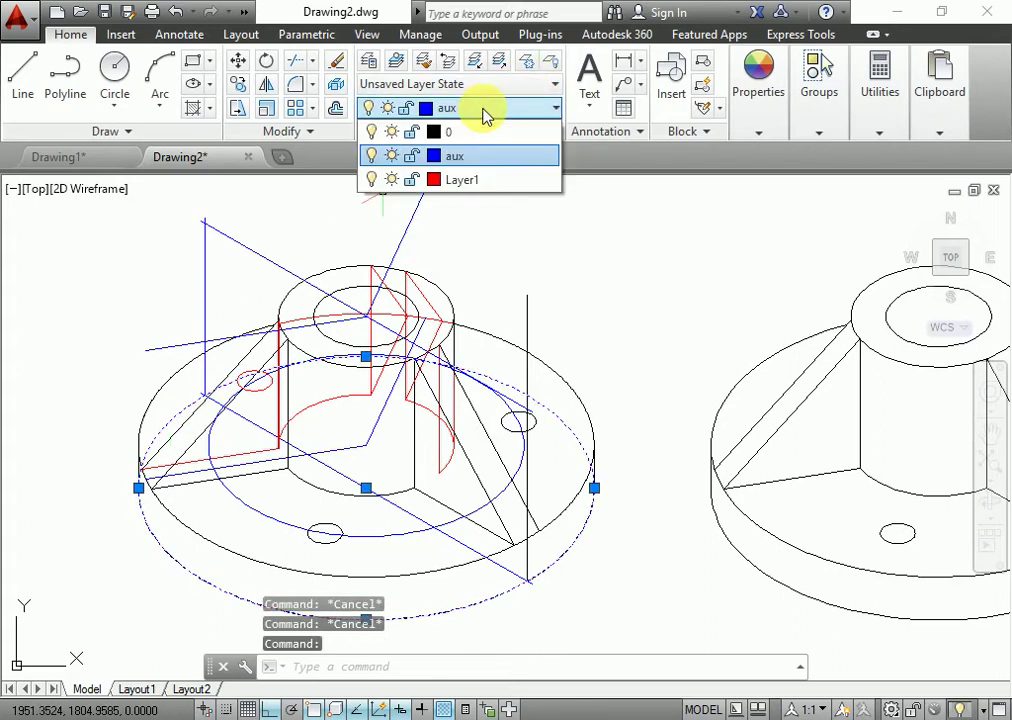
{"action": "left_click", "coordinate": [392, 180]}
{"action": "left_click", "coordinate": [637, 399]}
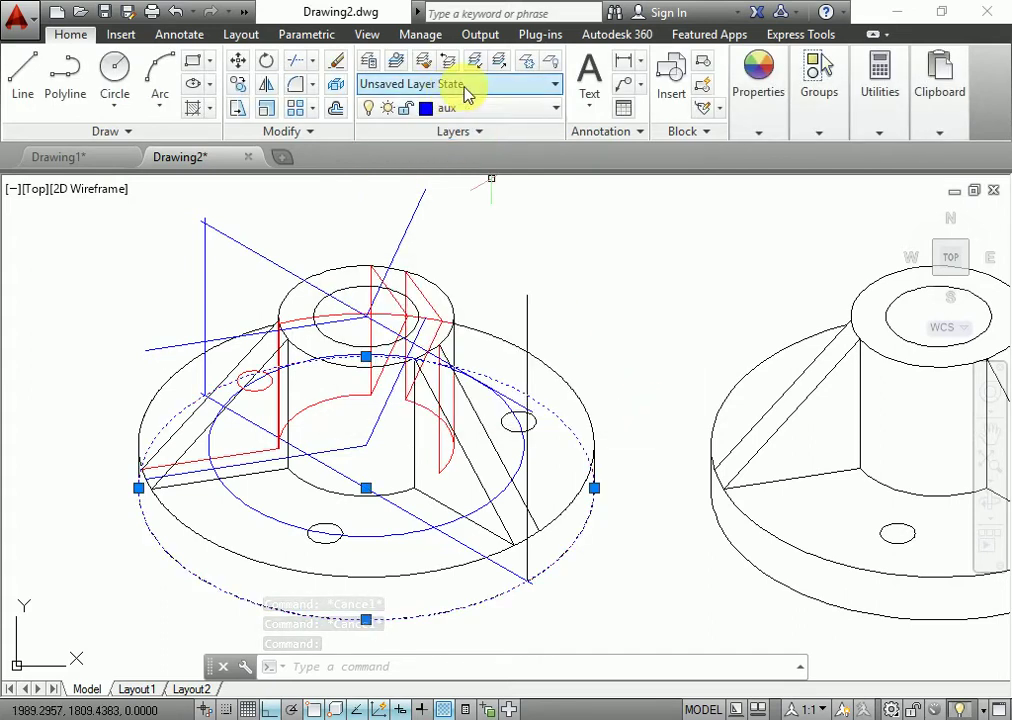
{"action": "key", "text": "Escape"}
{"action": "left_click", "coordinate": [484, 110]}
{"action": "left_click", "coordinate": [481, 131]}
{"action": "left_click", "coordinate": [481, 108]}
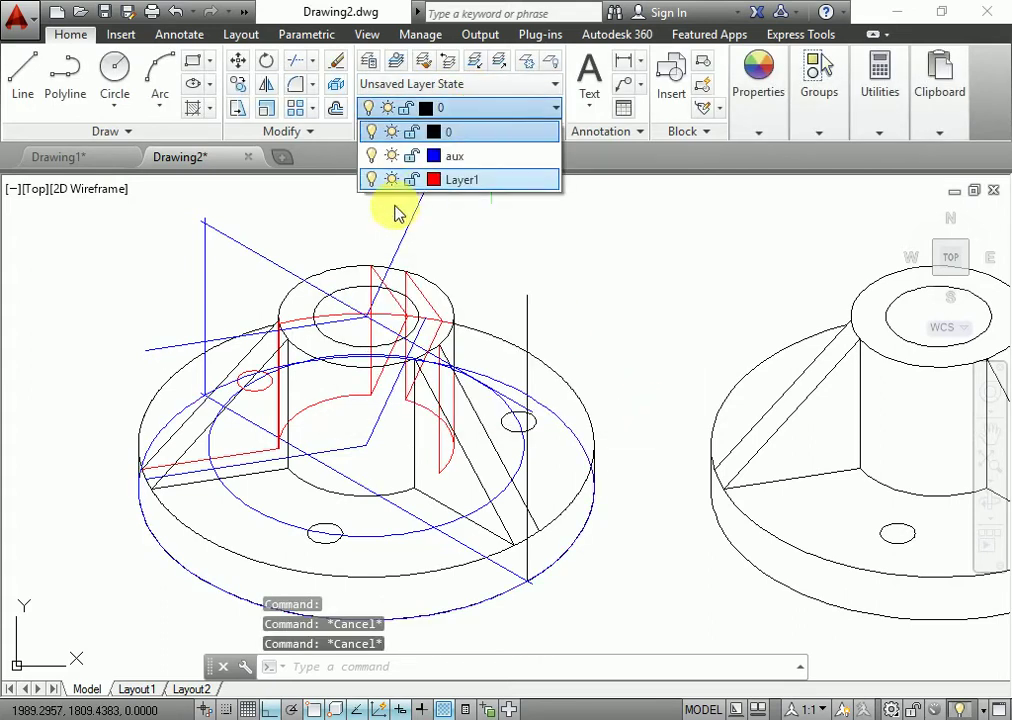
{"action": "left_click", "coordinate": [391, 180]}
{"action": "mouse_move", "coordinate": [425, 379]}
{"action": "middle_mouse_down"}
{"action": "mouse_move", "coordinate": [425, 342]}
{"action": "mouse_move", "coordinate": [451, 353]}
{"action": "middle_mouse_up"}
- Erase the two construction lines at the hub centre and put the right vertical line on aux
{"action": "key", "text": "Return"}
{"action": "left_click", "coordinate": [380, 385]}
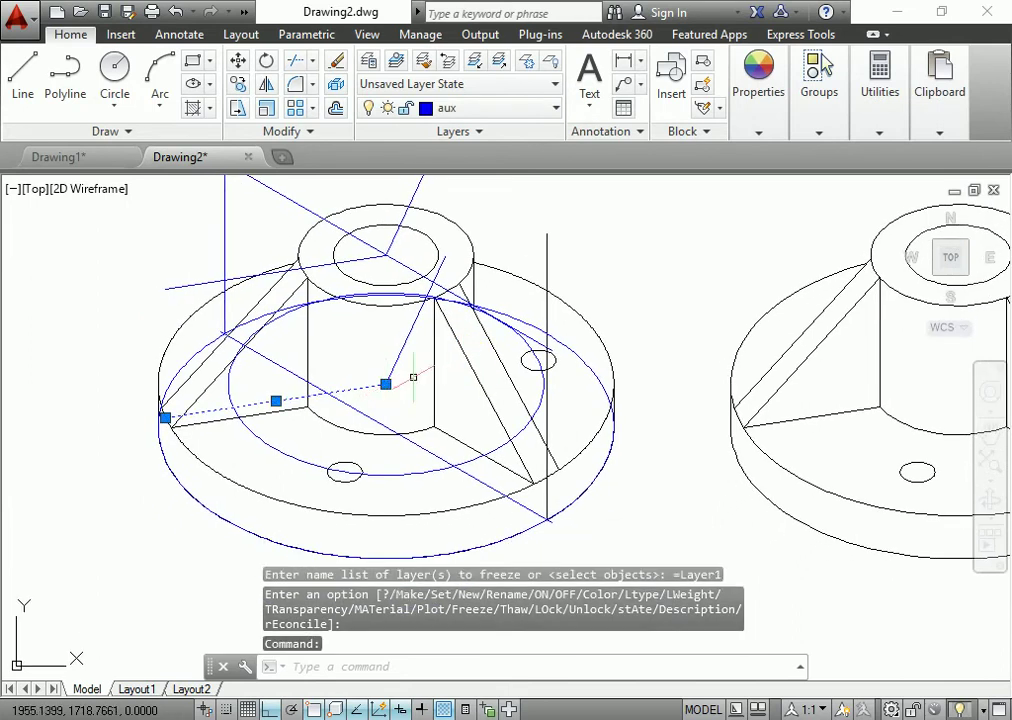
{"action": "left_click", "coordinate": [406, 338]}
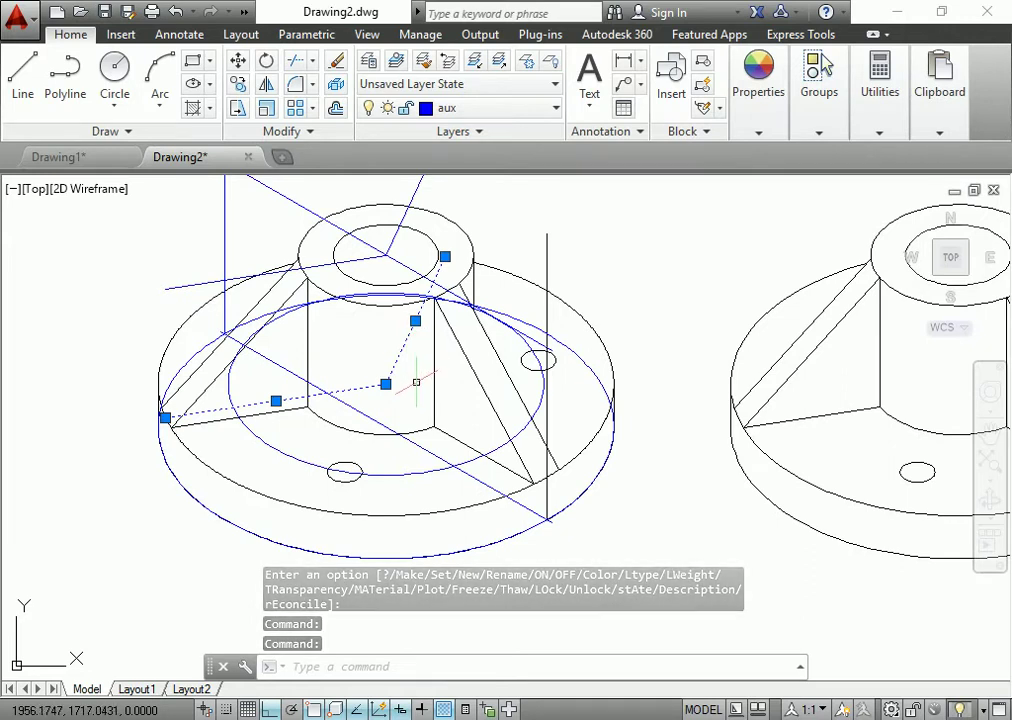
{"action": "key", "text": "Delete"}
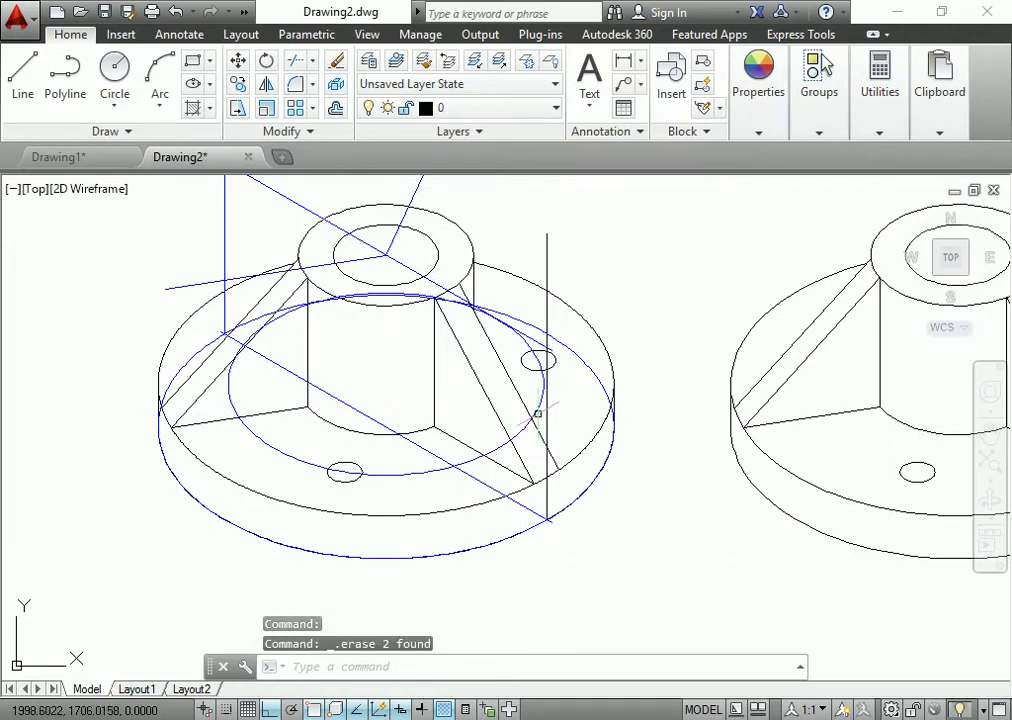
{"action": "left_click", "coordinate": [500, 108]}
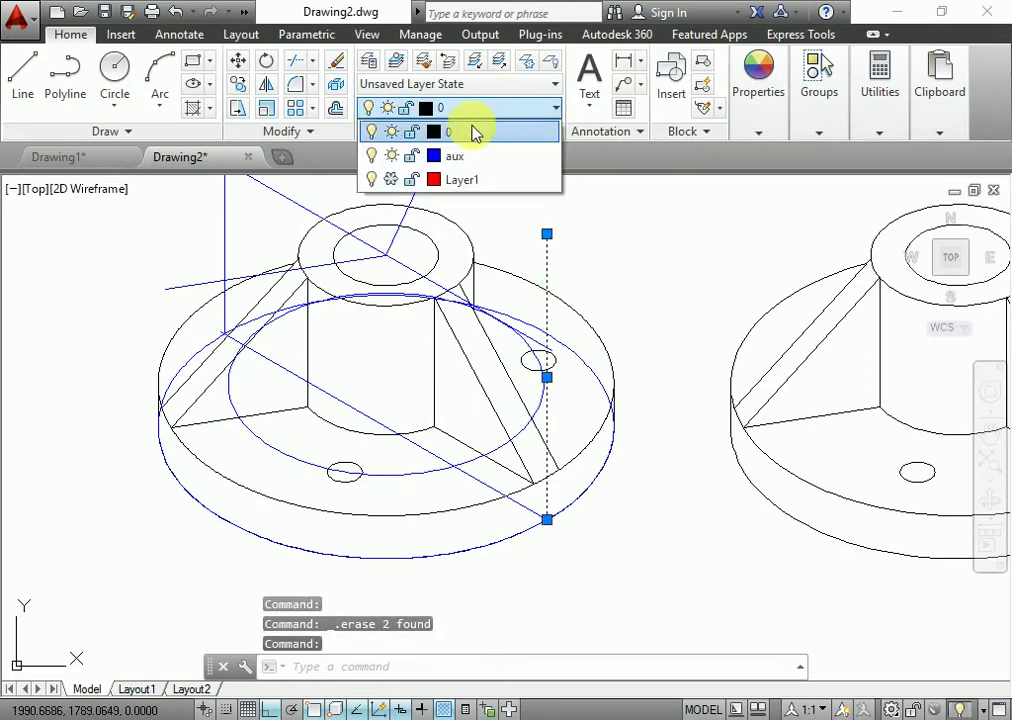
{"action": "left_click", "coordinate": [454, 155]}
{"action": "key", "text": "Escape"}
{"action": "key", "text": "Escape"}
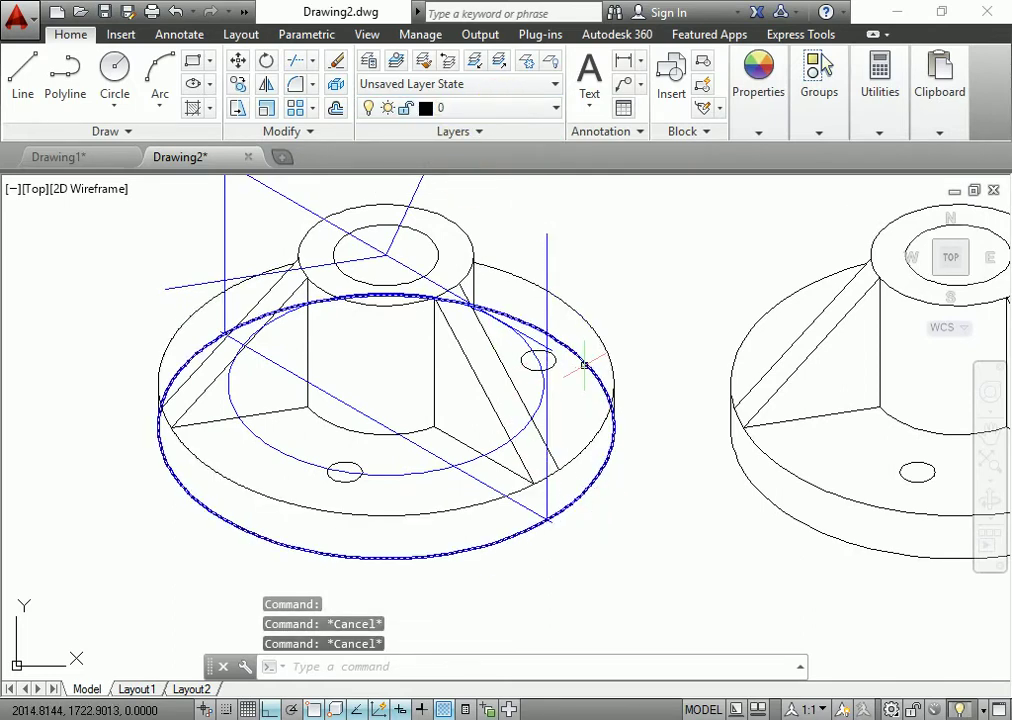
- Erase the inner isocircle and the short slanted line at the hub top
{"action": "left_click", "coordinate": [540, 406]}
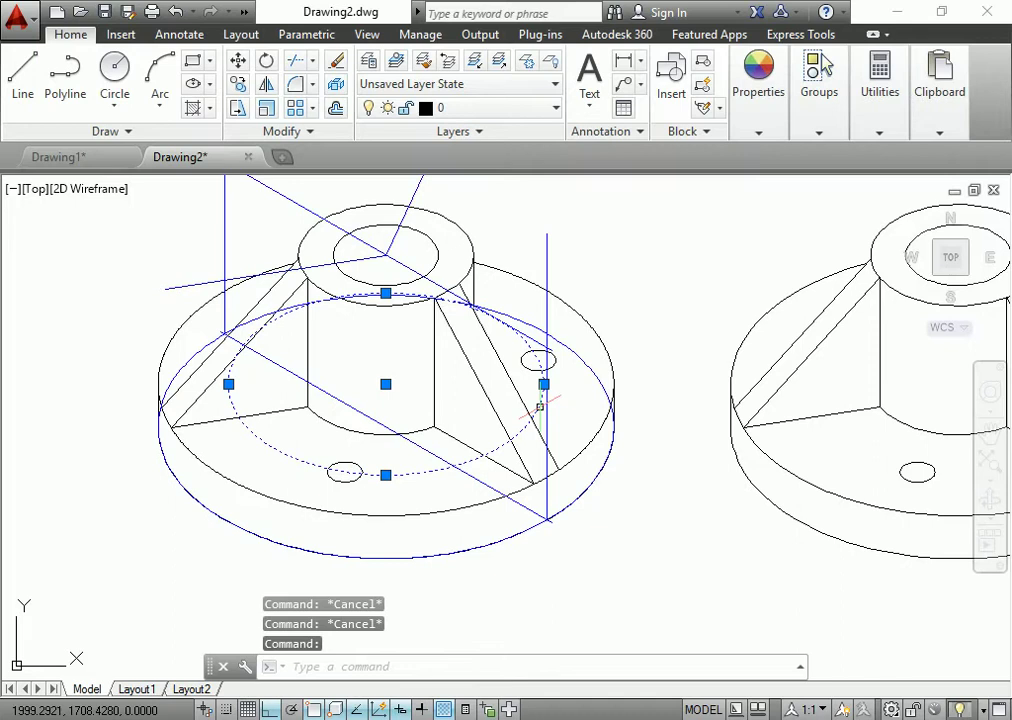
{"action": "key", "text": "Delete"}
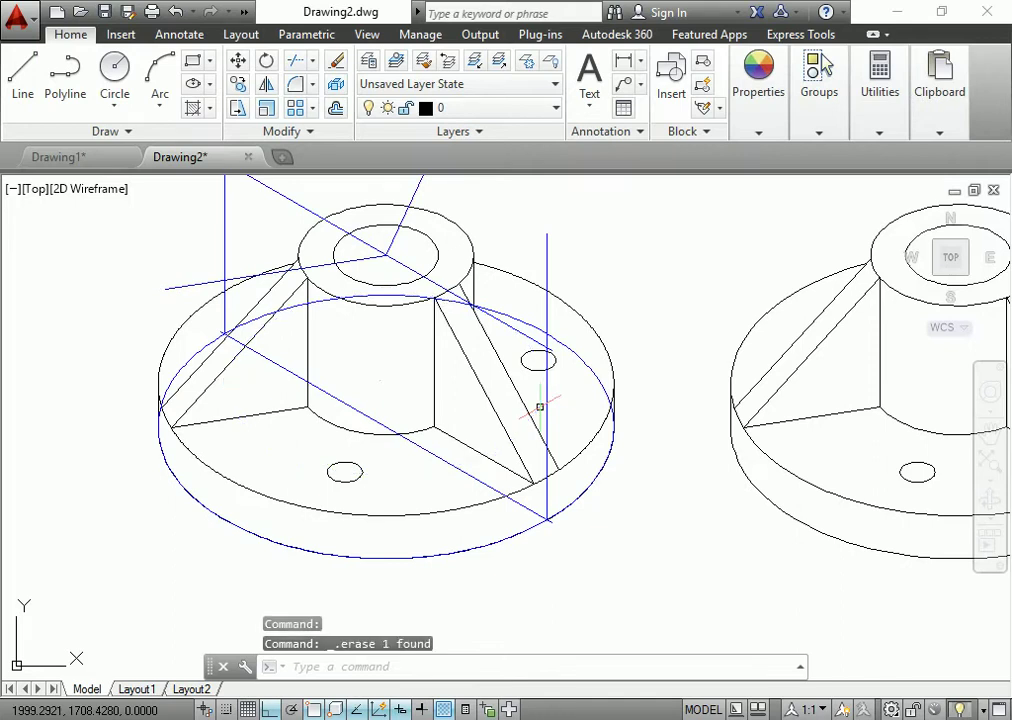
{"action": "left_click", "coordinate": [357, 260]}
{"action": "key", "text": "Delete"}
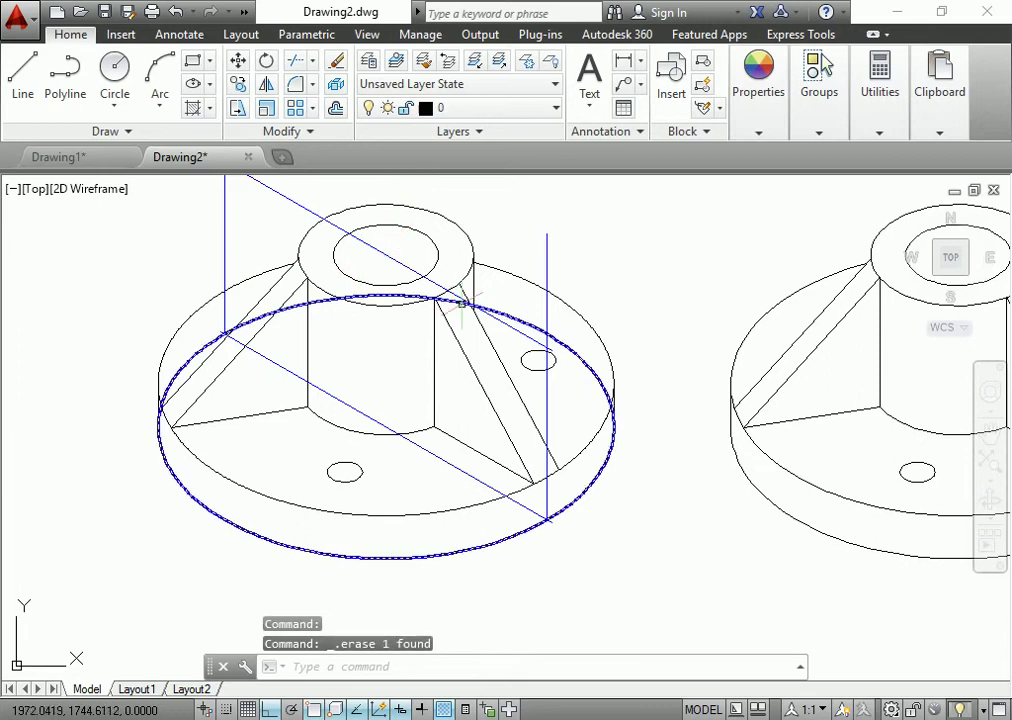
{"action": "middle_click_drag", "start_coordinate": [469, 319], "coordinate": [433, 358]}
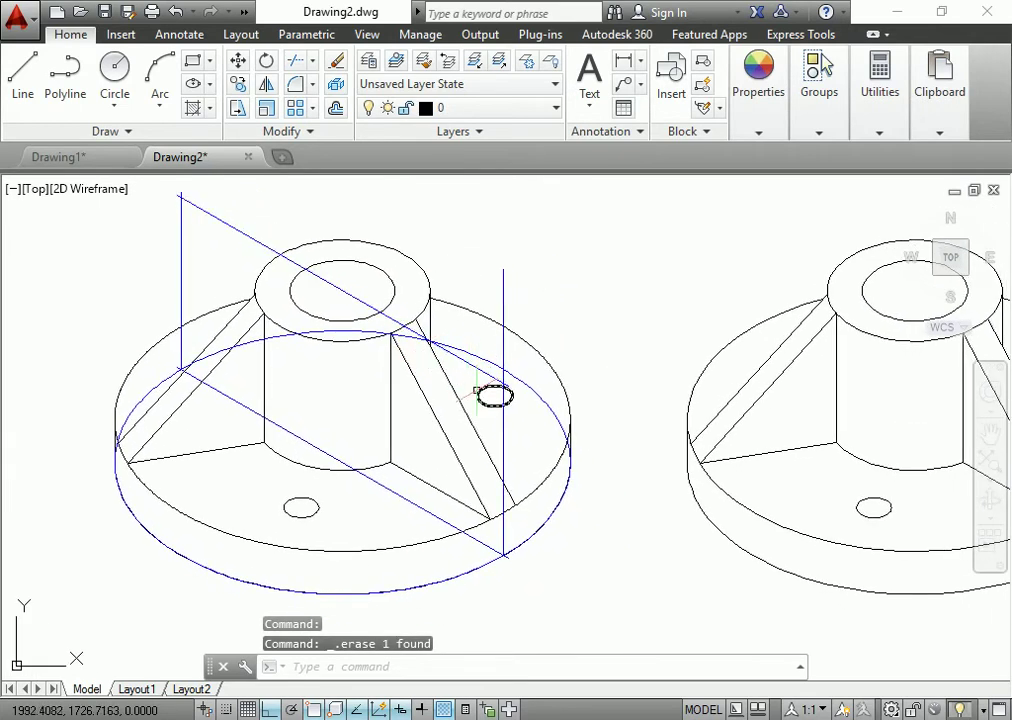
{"action": "middle_click_drag", "start_coordinate": [490, 469], "coordinate": [490, 445]}
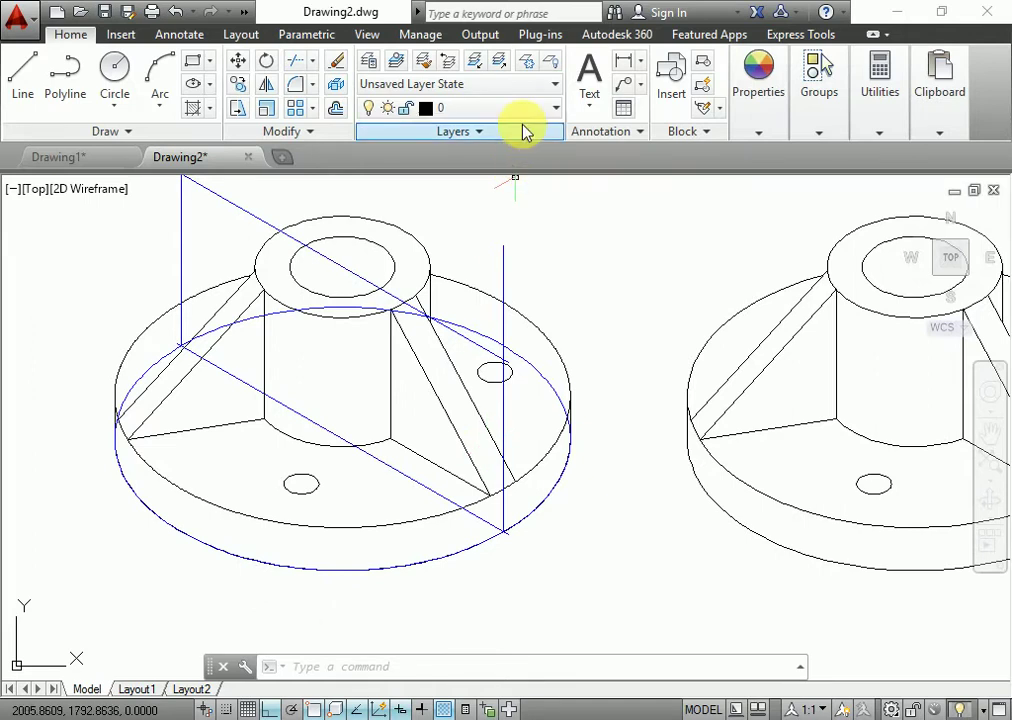
- Draw a line from the base's lower right up to the hub top
{"action": "left_click", "coordinate": [13, 100]}
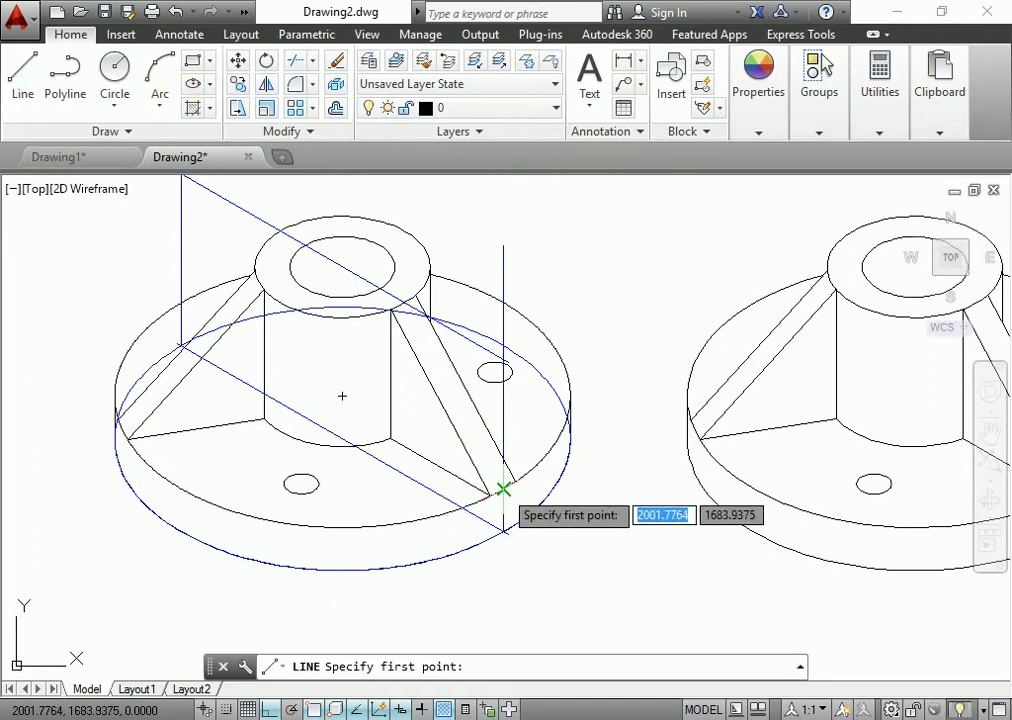
{"action": "left_click", "coordinate": [501, 486]}
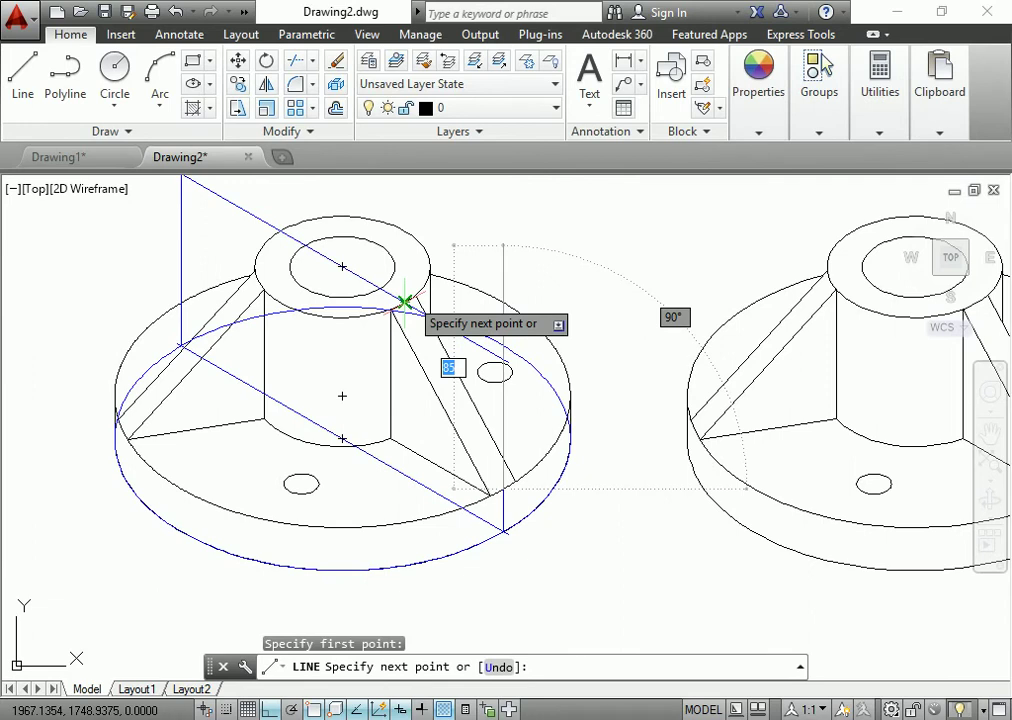
{"action": "key", "text": "Return"}
{"action": "left_click", "coordinate": [380, 289]}
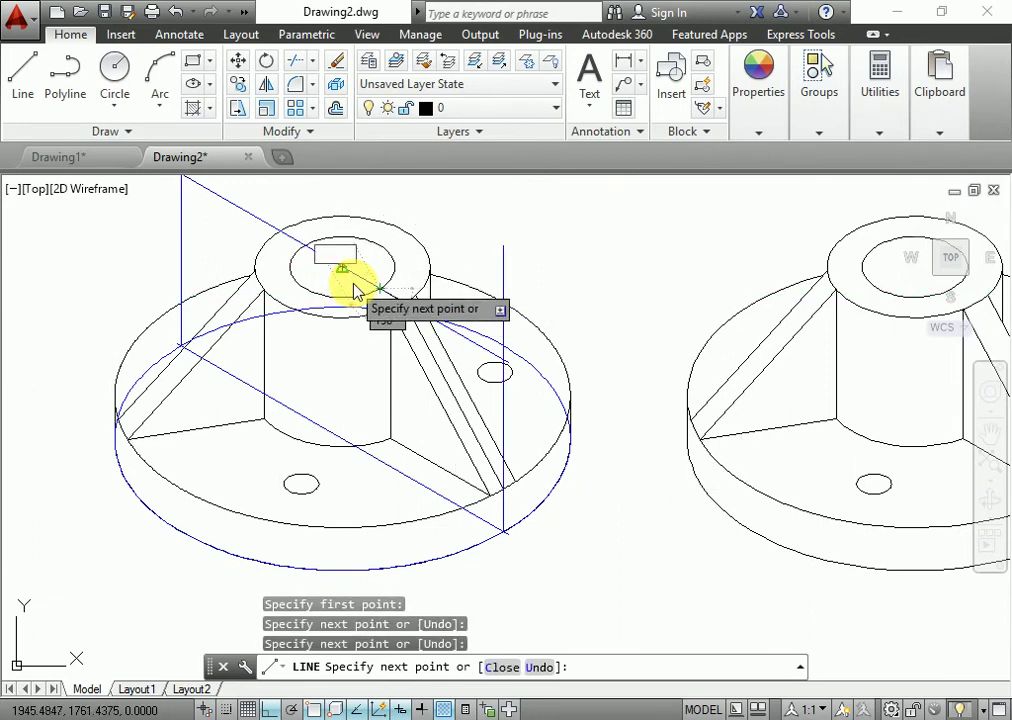
{"action": "key", "text": "Escape"}
{"action": "key", "text": "Escape"}
{"action": "scroll", "coordinate": [372, 316], "scroll_direction": "up", "scroll_amount": 2}
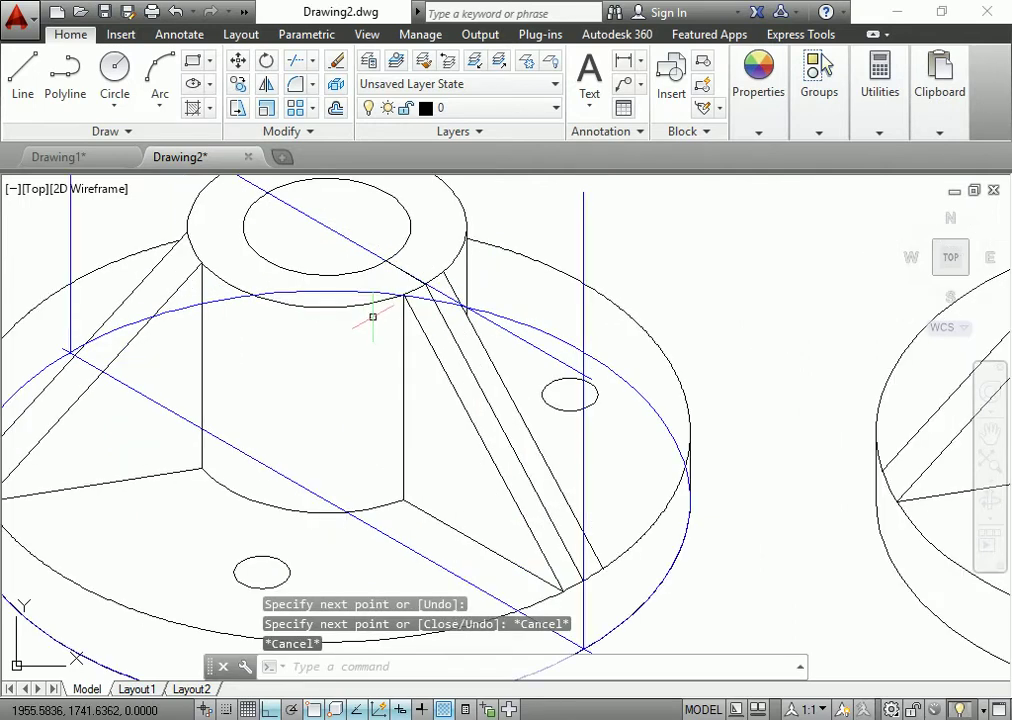
{"action": "key", "text": "Return"}
{"action": "middle_click_drag", "start_coordinate": [267, 192], "coordinate": [352, 238]}
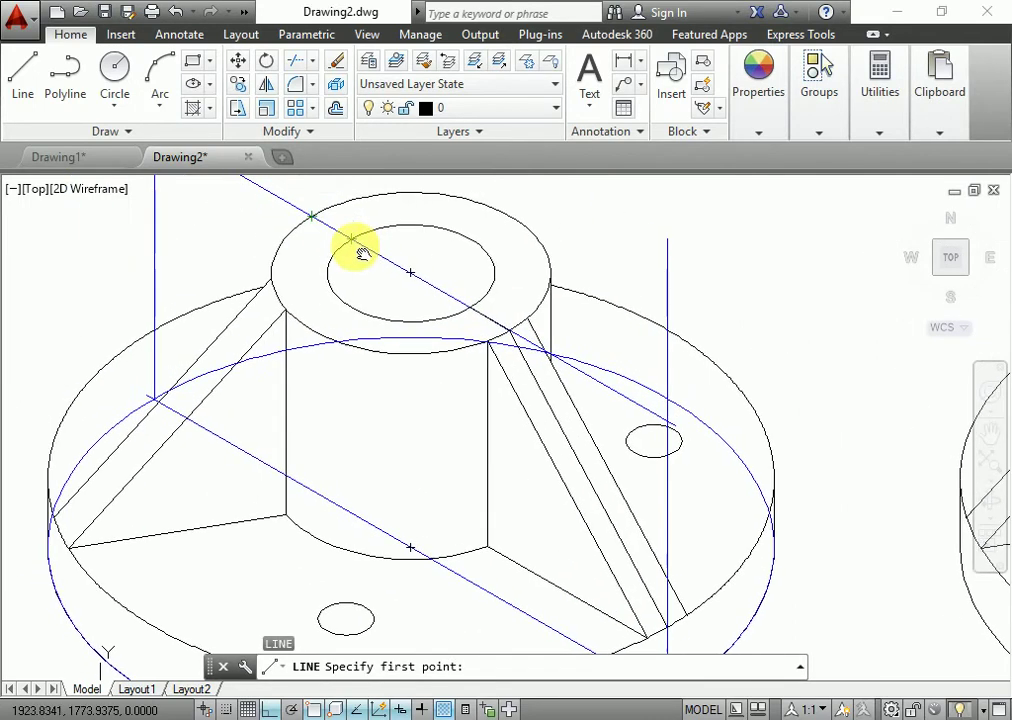
{"action": "left_click", "coordinate": [311, 216]}
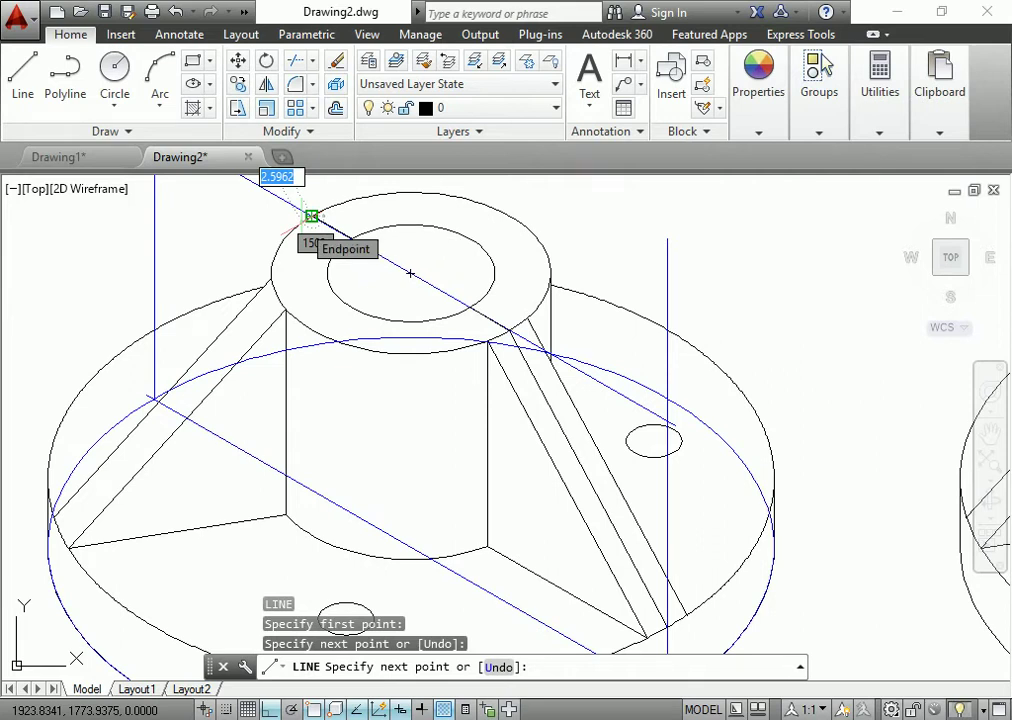
{"action": "key", "text": "Escape"}
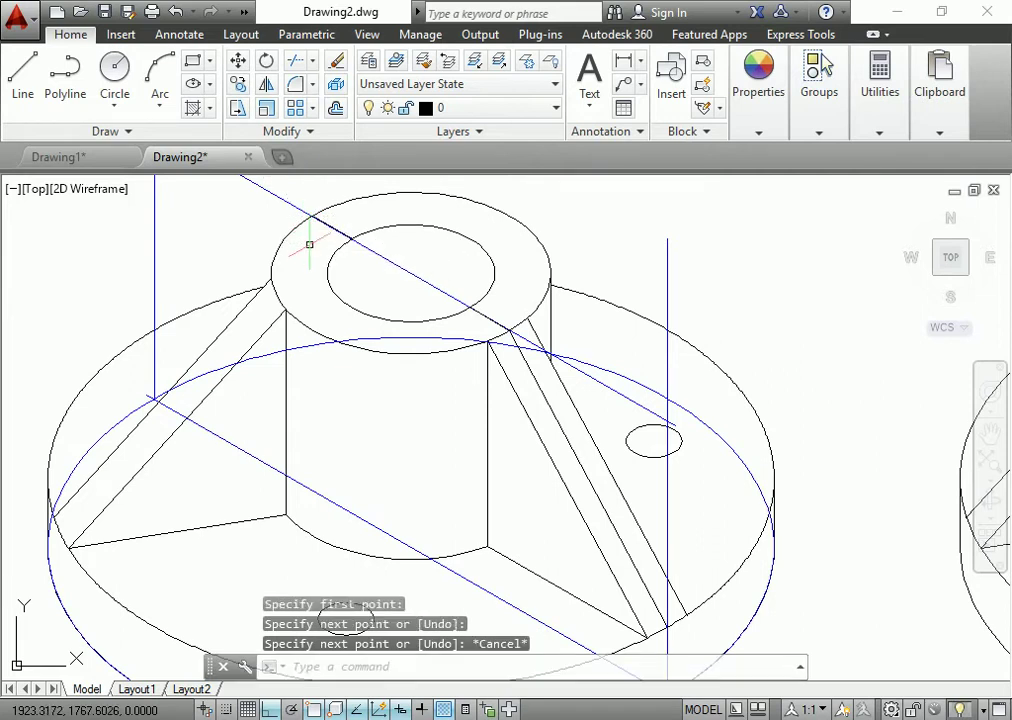
- On the left isoplane, draw a 330° line from the left vertical guide toward the hub centre
{"action": "key", "text": "Return"}
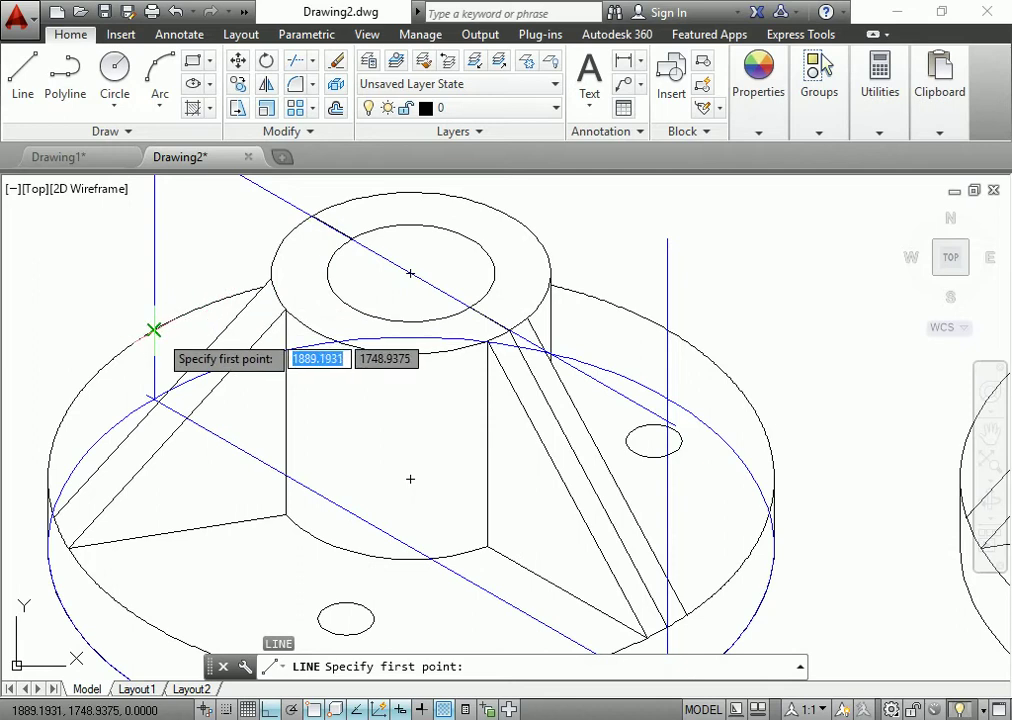
{"action": "left_click", "coordinate": [154, 330]}
{"action": "key", "text": "F5"}
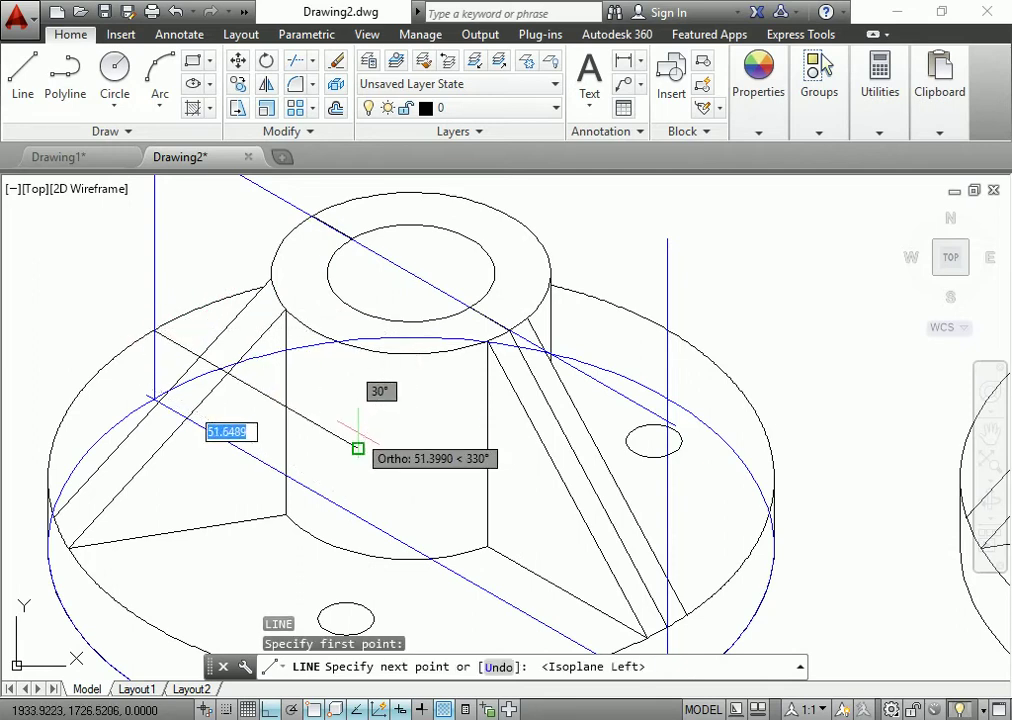
{"action": "left_click", "coordinate": [357, 447]}
{"action": "key", "text": "Escape"}
- Draw the vertical edge from the boss's top rim straight down, replacing a misplaced line
{"action": "key", "text": "Return"}
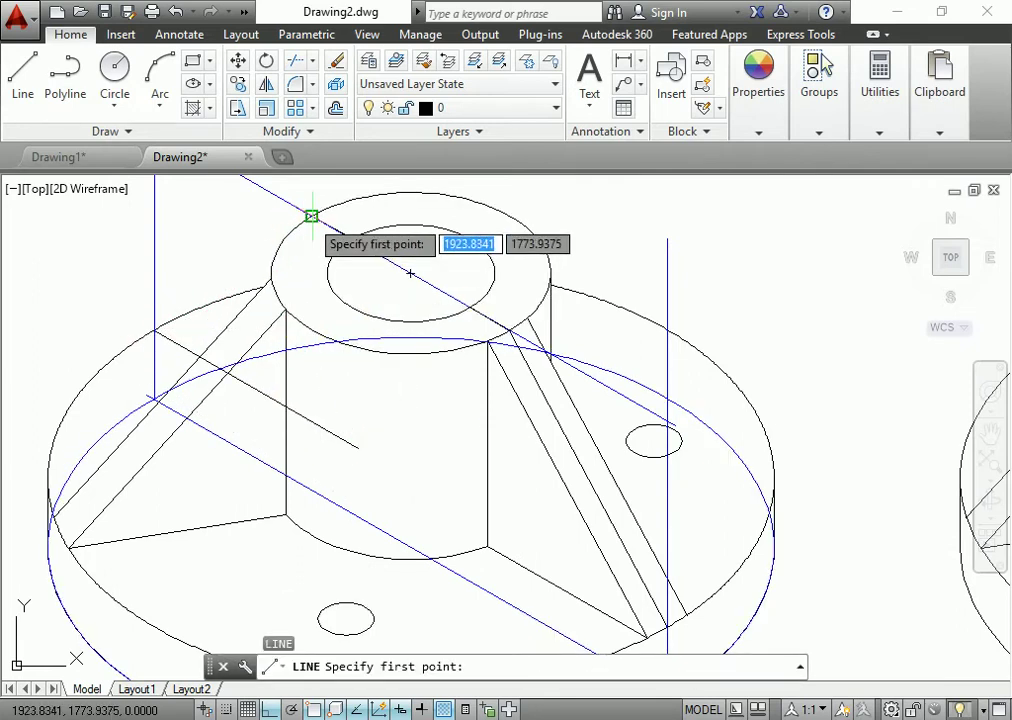
{"action": "left_click", "coordinate": [313, 215]}
{"action": "left_click", "coordinate": [357, 447]}
{"action": "key", "text": "Escape"}
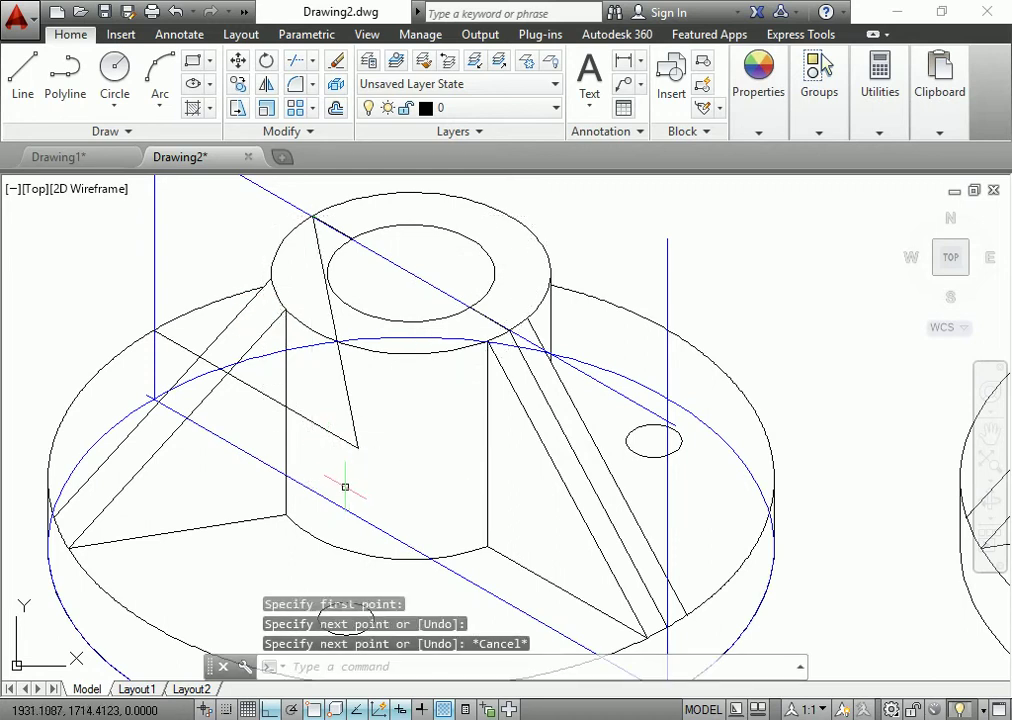
{"action": "key", "text": "ctrl+z"}
{"action": "key", "text": "Return"}
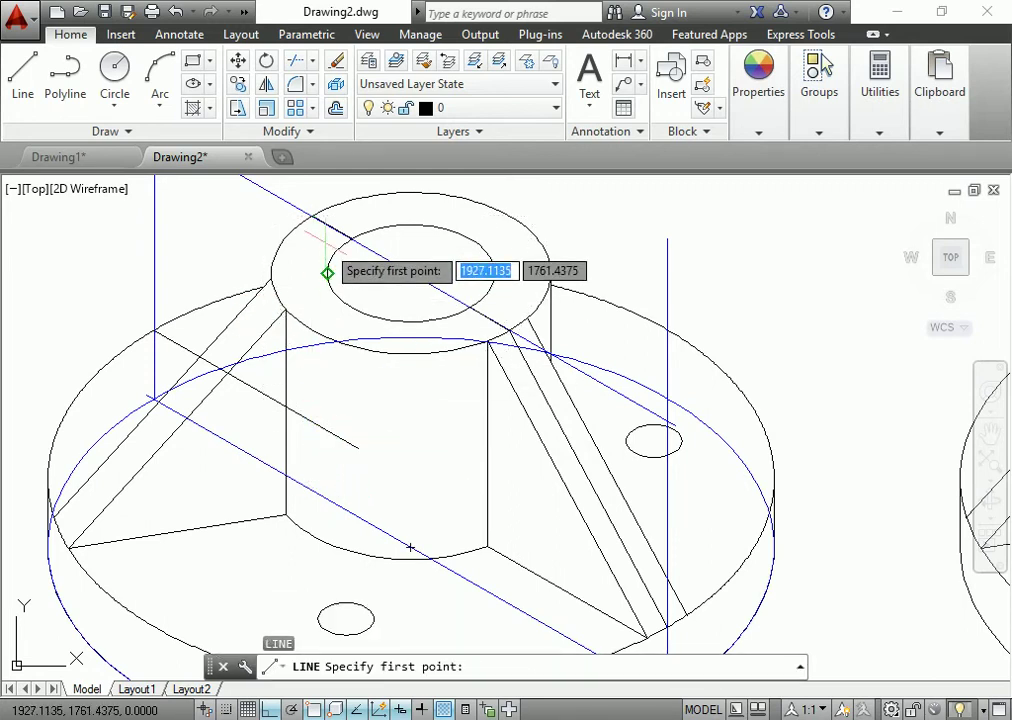
{"action": "left_click", "coordinate": [313, 215]}
{"action": "left_click", "coordinate": [312, 458]}
{"action": "key", "text": "Escape"}
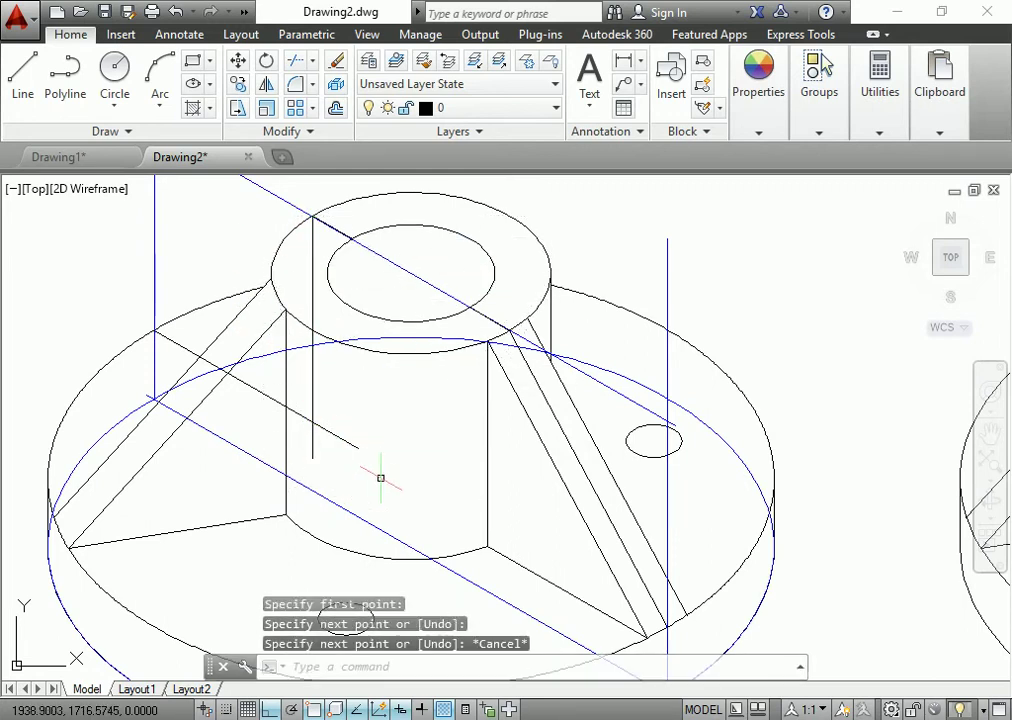
{"action": "type", "text": "tr"}
{"action": "key", "text": "Return"}
{"action": "key", "text": "Return"}
- Trim the vertical edge's lower end and the short stray segment beside it
{"action": "left_click", "coordinate": [334, 429]}
{"action": "left_click", "coordinate": [307, 445]}
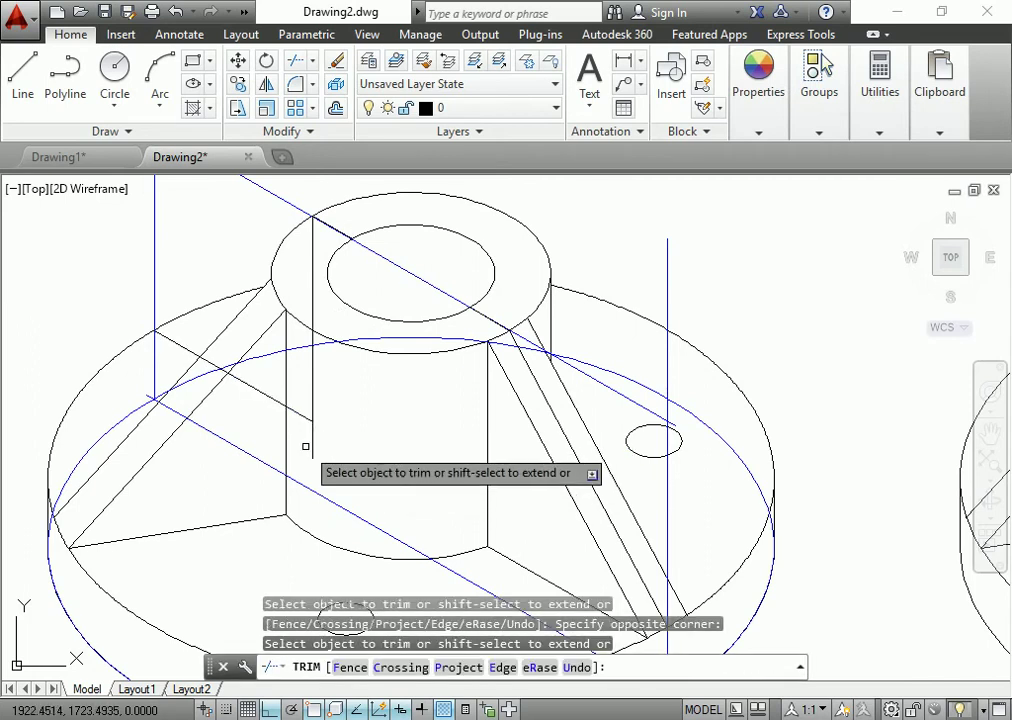
{"action": "left_click", "coordinate": [313, 447]}
{"action": "key", "text": "Escape"}
{"action": "middle_click_drag", "start_coordinate": [350, 452], "coordinate": [371, 416]}
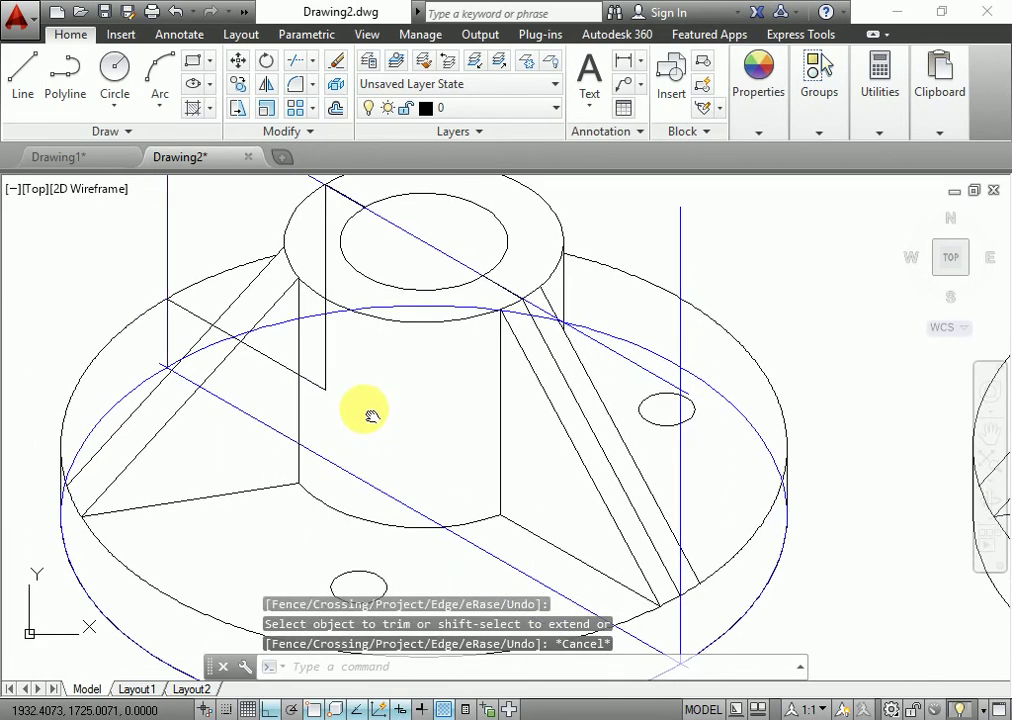
{"action": "scroll", "coordinate": [389, 415], "scroll_direction": "down", "scroll_amount": 2}
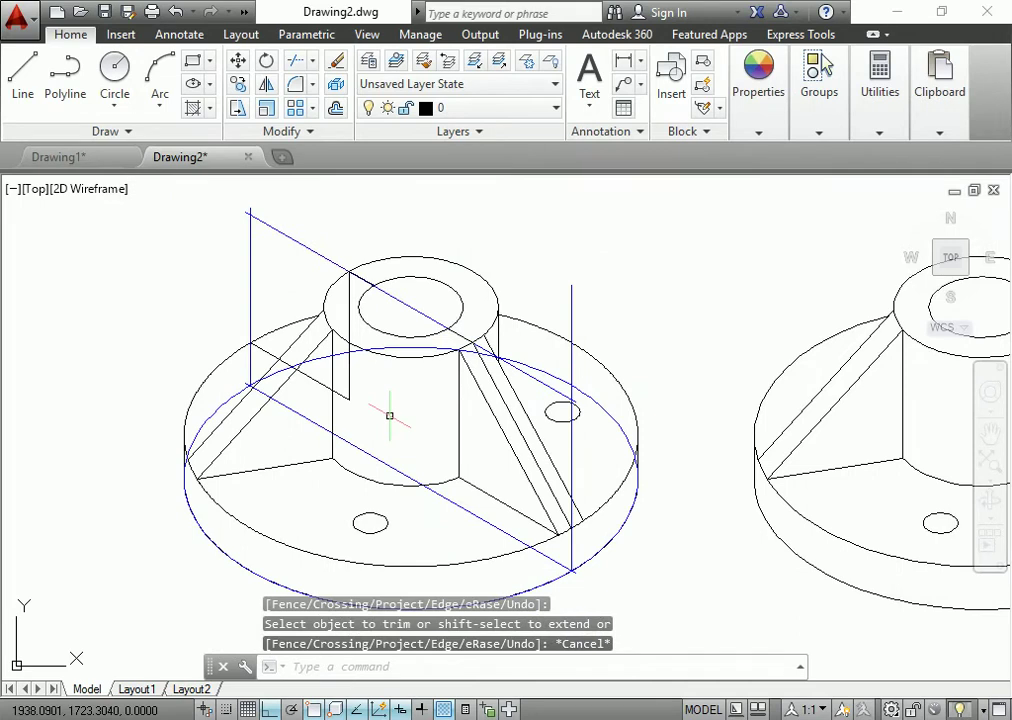
- Delete the three rib edges and the leftover ellipse arc in the cut-away quarter
{"action": "left_click", "coordinate": [294, 346]}
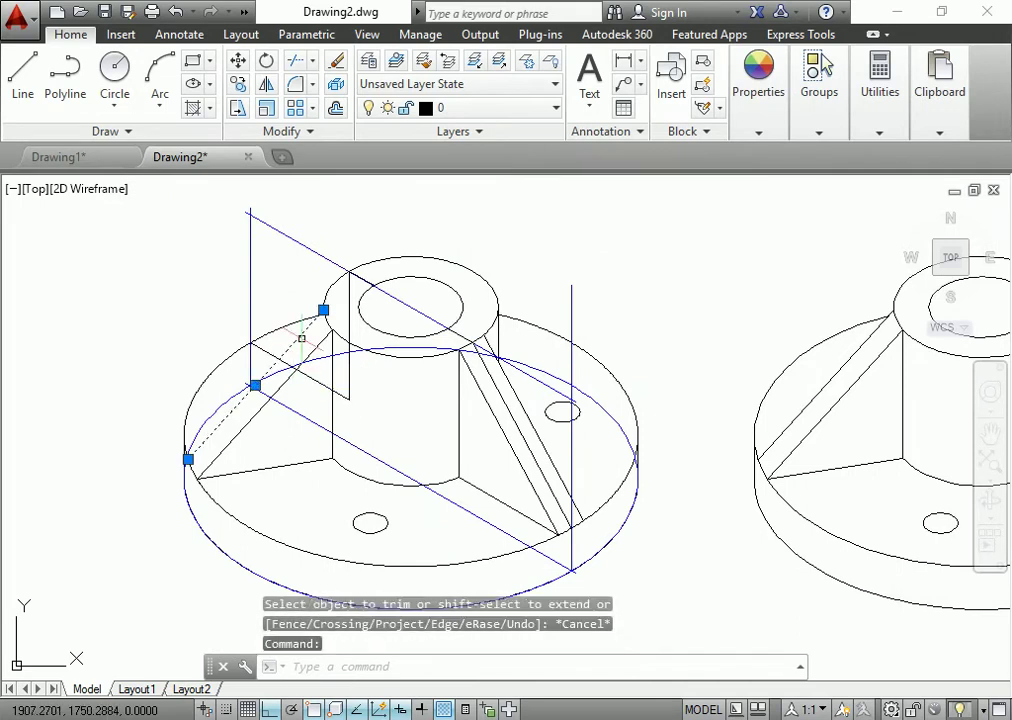
{"action": "key", "text": "Delete"}
{"action": "left_click", "coordinate": [320, 344]}
{"action": "key", "text": "Delete"}
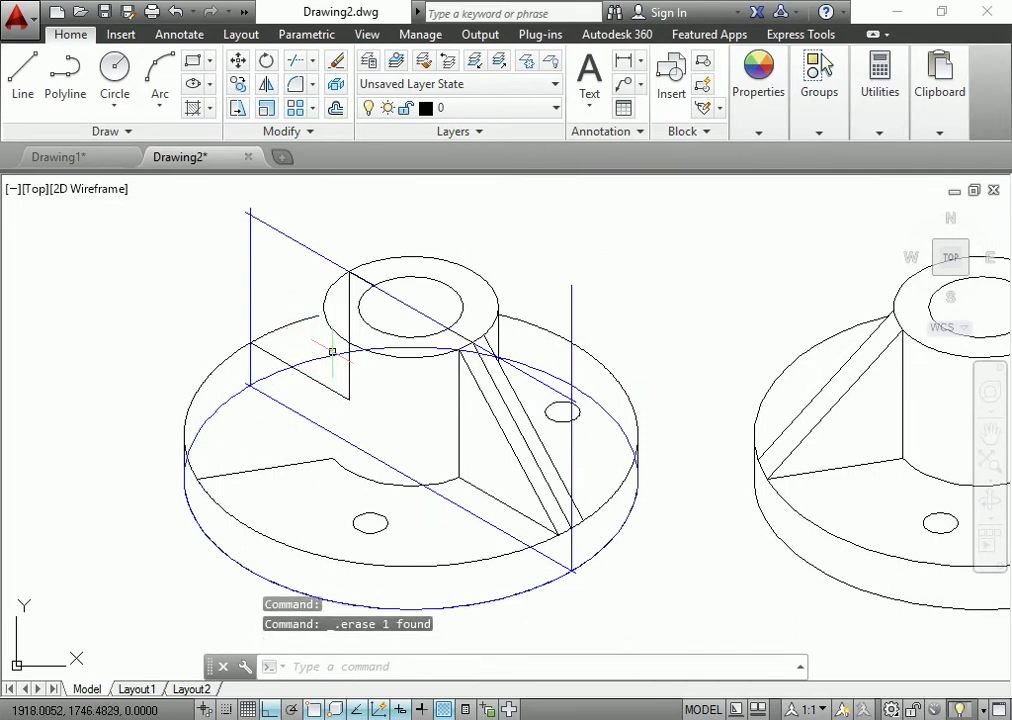
{"action": "left_click", "coordinate": [284, 467]}
{"action": "key", "text": "Delete"}
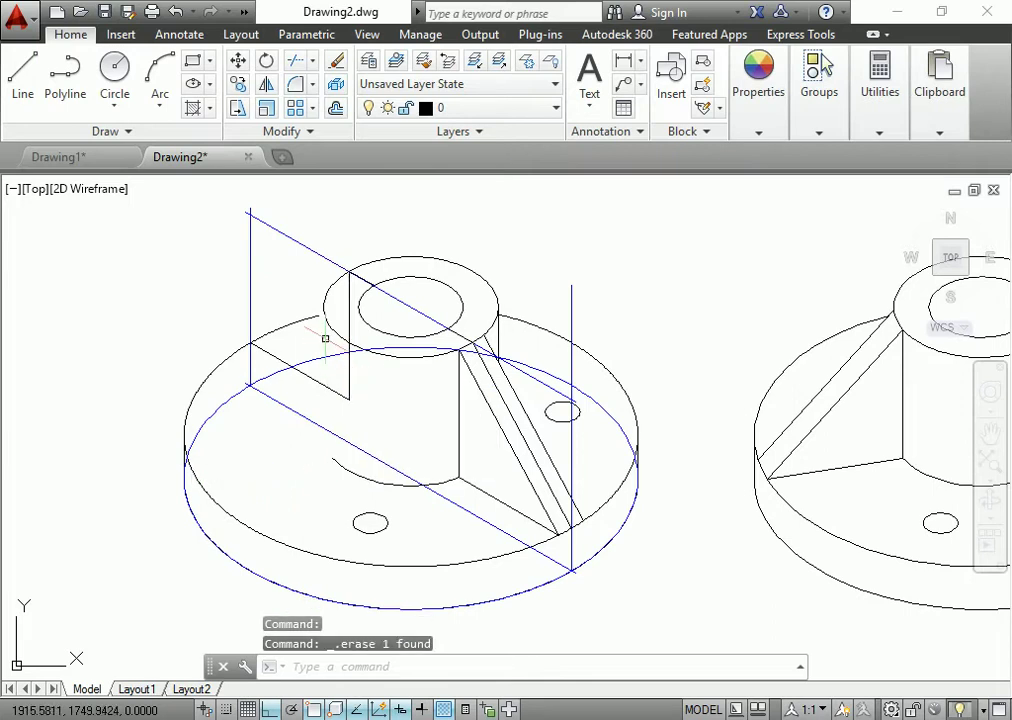
{"action": "left_click", "coordinate": [375, 483]}
{"action": "key", "text": "Delete"}
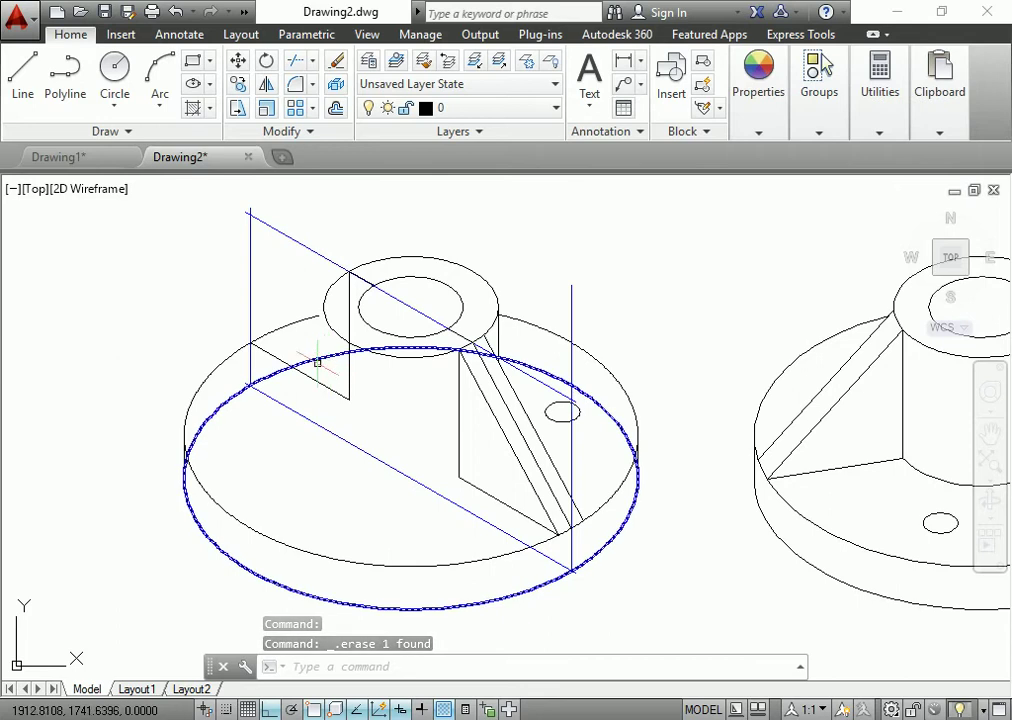
{"action": "left_click", "coordinate": [308, 320]}
- Attempt a grip stretch on the base ellipse, then undo and cancel it
{"action": "scroll", "coordinate": [306, 318], "scroll_direction": "up", "scroll_amount": 1}
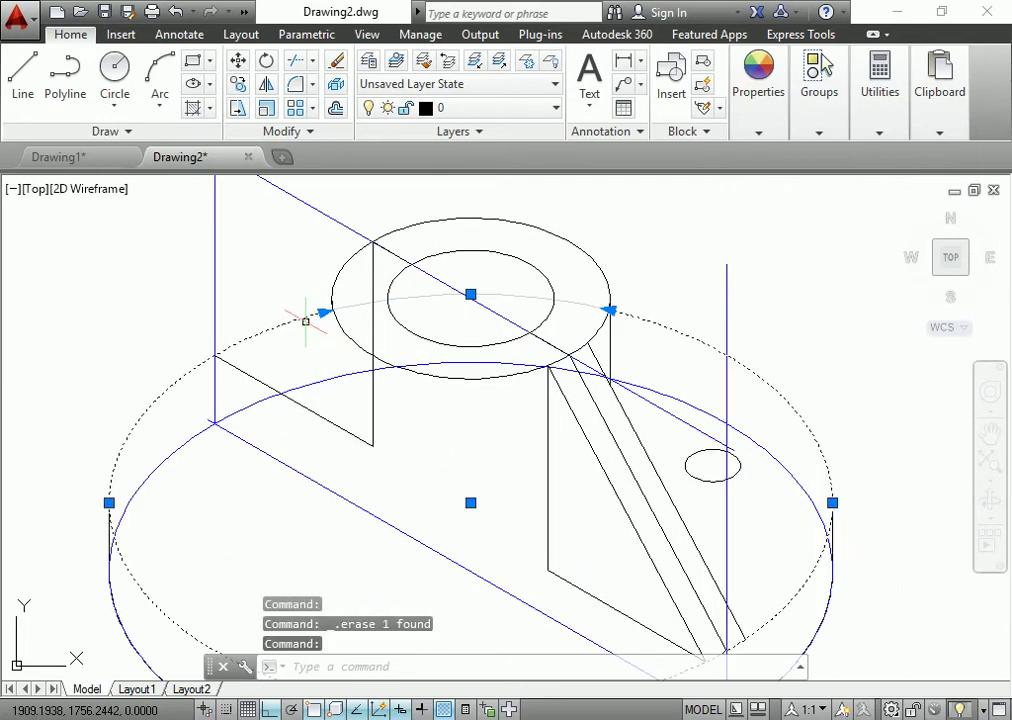
{"action": "scroll", "coordinate": [322, 312], "scroll_direction": "up", "scroll_amount": 1}
{"action": "scroll", "coordinate": [334, 308], "scroll_direction": "up", "scroll_amount": 1}
{"action": "left_click", "coordinate": [336, 307]}
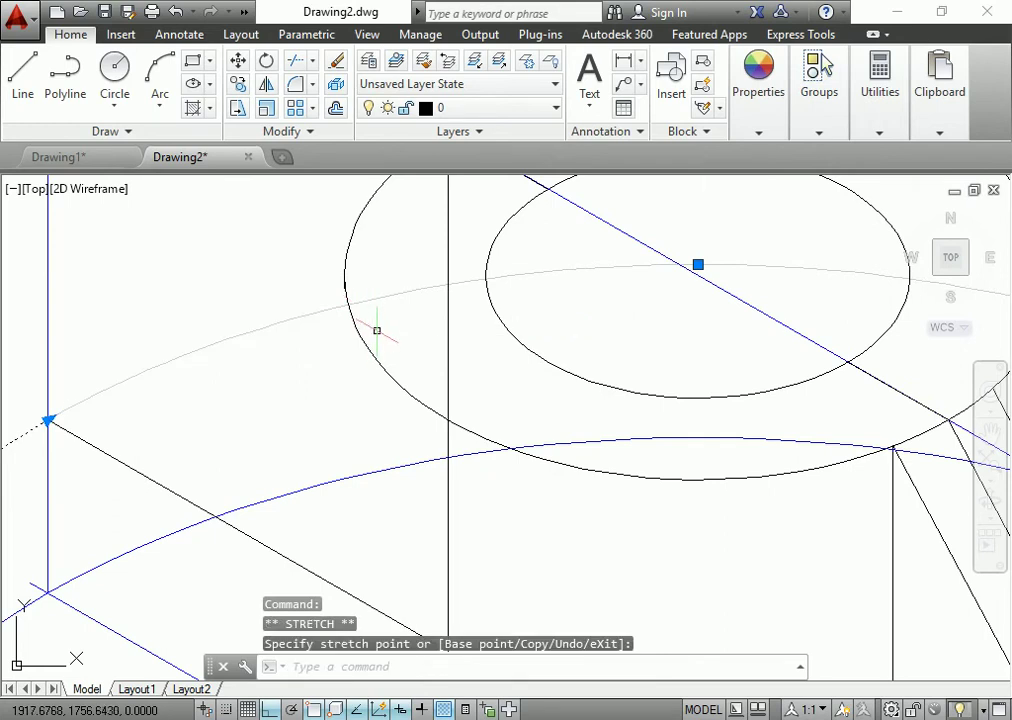
{"action": "key", "text": "ctrl+z"}
{"action": "left_click", "coordinate": [324, 311]}
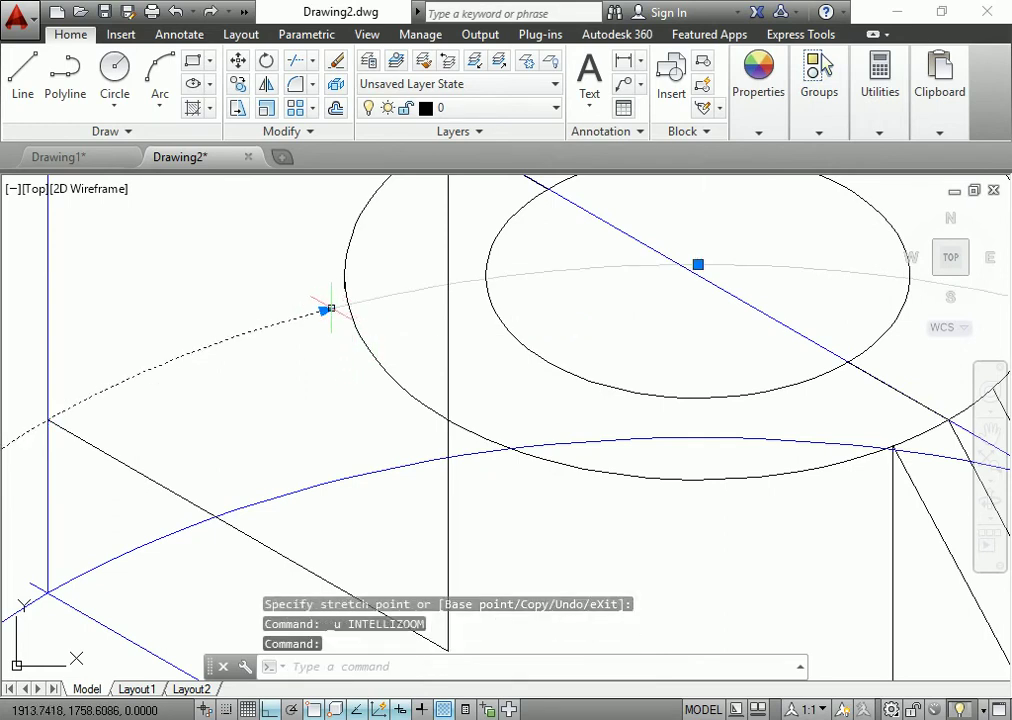
{"action": "left_click", "coordinate": [324, 311]}
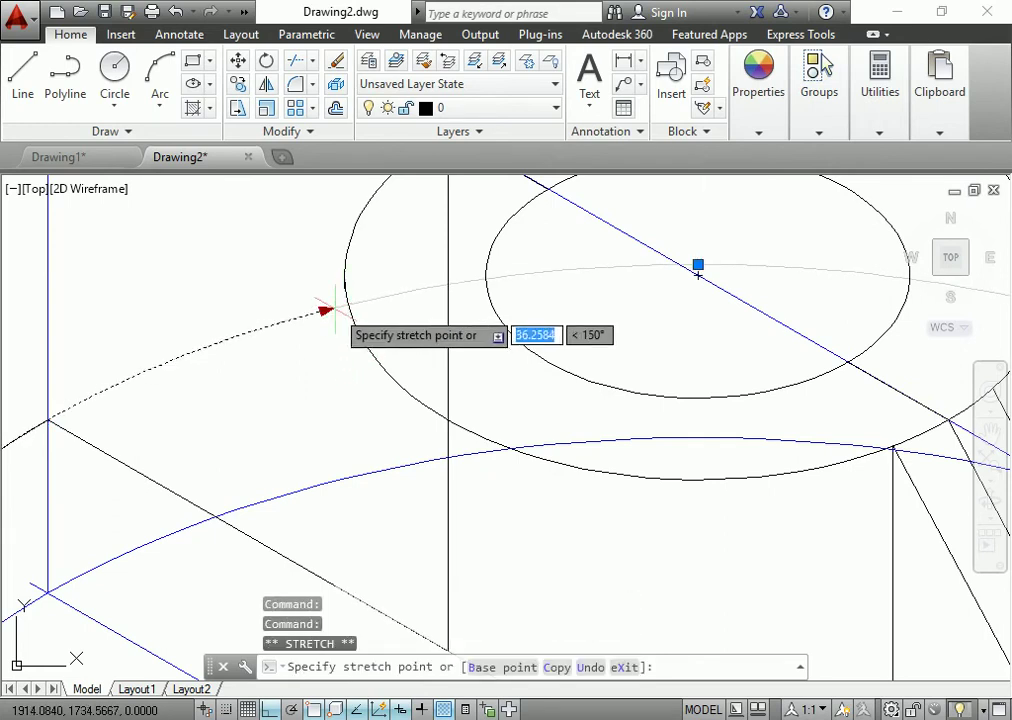
{"action": "key", "text": "Escape"}
{"action": "key", "text": "Escape"}
{"action": "scroll", "coordinate": [318, 368], "scroll_direction": "down", "scroll_amount": 5}
{"action": "scroll", "coordinate": [322, 375], "scroll_direction": "up", "scroll_amount": 2}
{"action": "scroll", "coordinate": [306, 277], "scroll_direction": "up", "scroll_amount": 1}
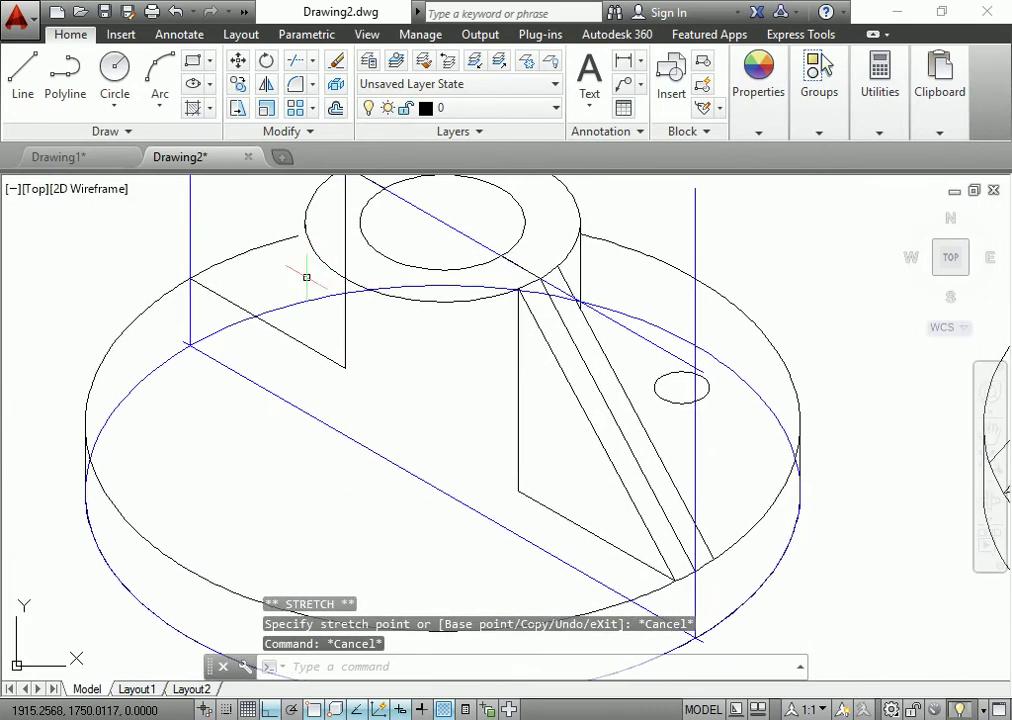
{"action": "middle_click_drag", "start_coordinate": [521, 435], "coordinate": [455, 368]}
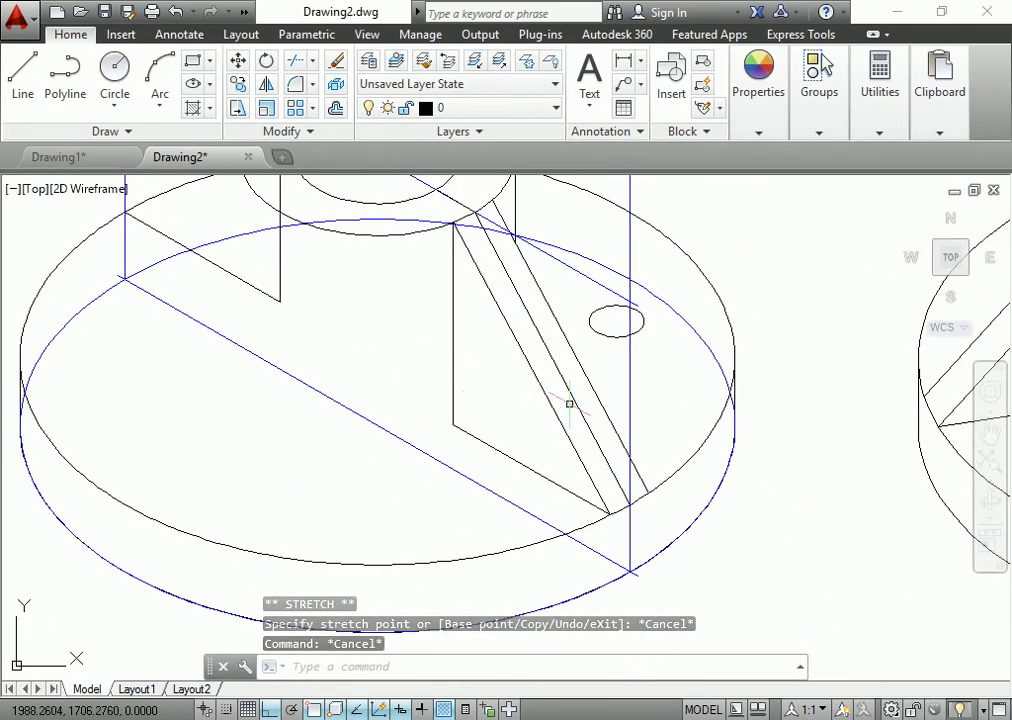
- From the rib's lower end, draw lines down to the base bottom, diagonally left, then up
{"action": "type", "text": "l"}
{"action": "key", "text": "Return"}
{"action": "left_click", "coordinate": [629, 505]}
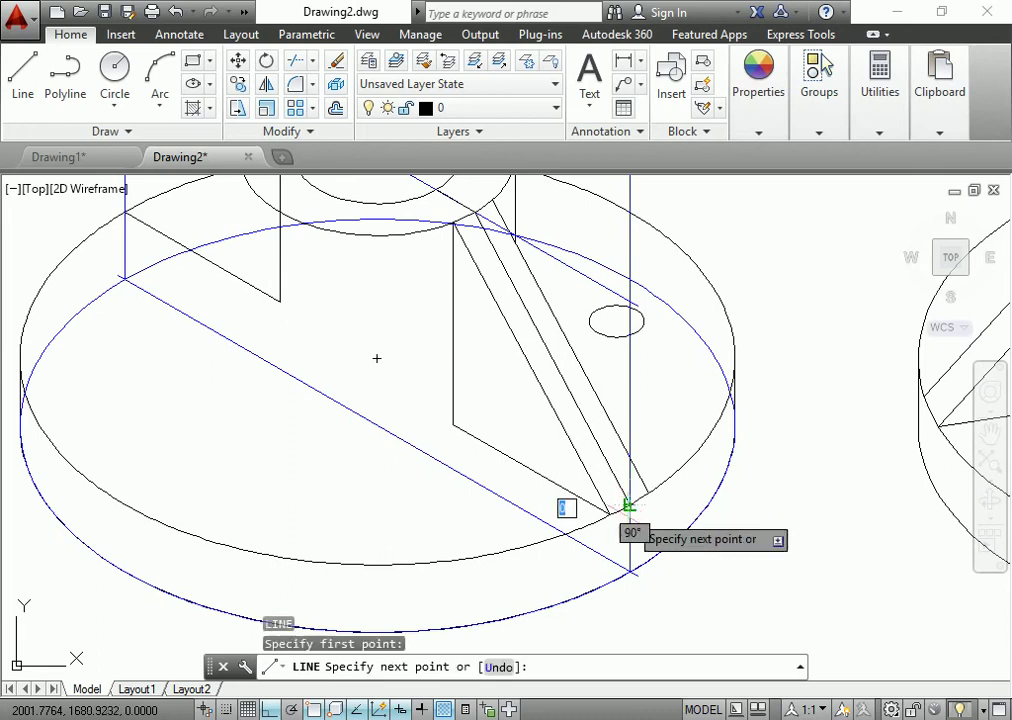
{"action": "left_click", "coordinate": [629, 572]}
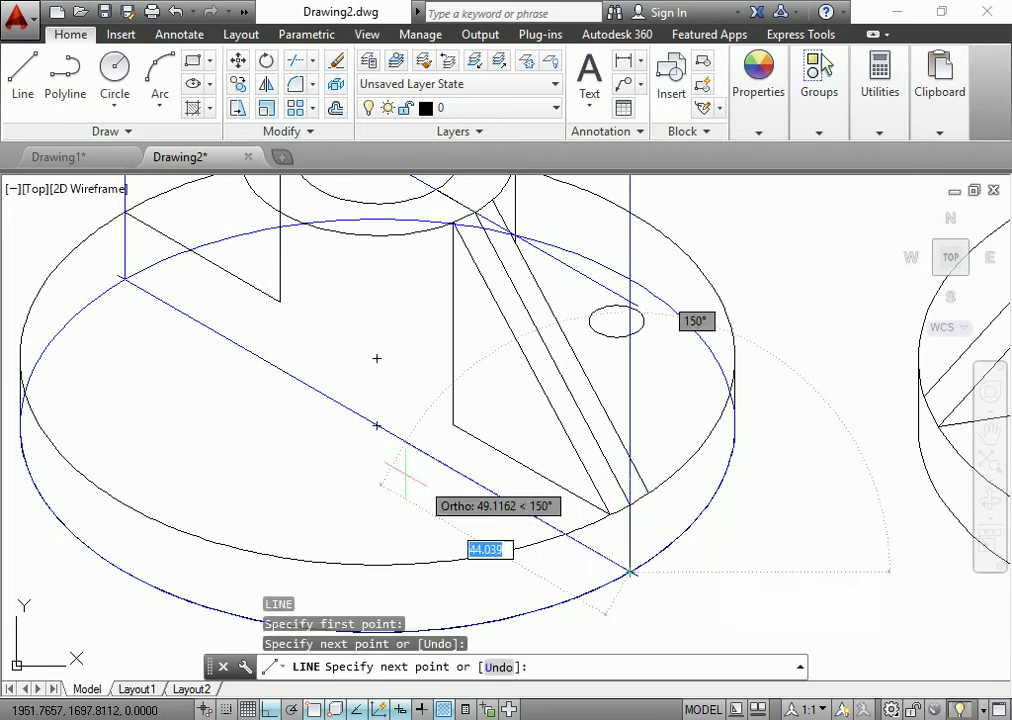
{"action": "left_click", "coordinate": [124, 278]}
{"action": "left_click", "coordinate": [124, 212]}
{"action": "key", "text": "Escape"}
{"action": "scroll", "coordinate": [264, 341], "scroll_direction": "down", "scroll_amount": 2}
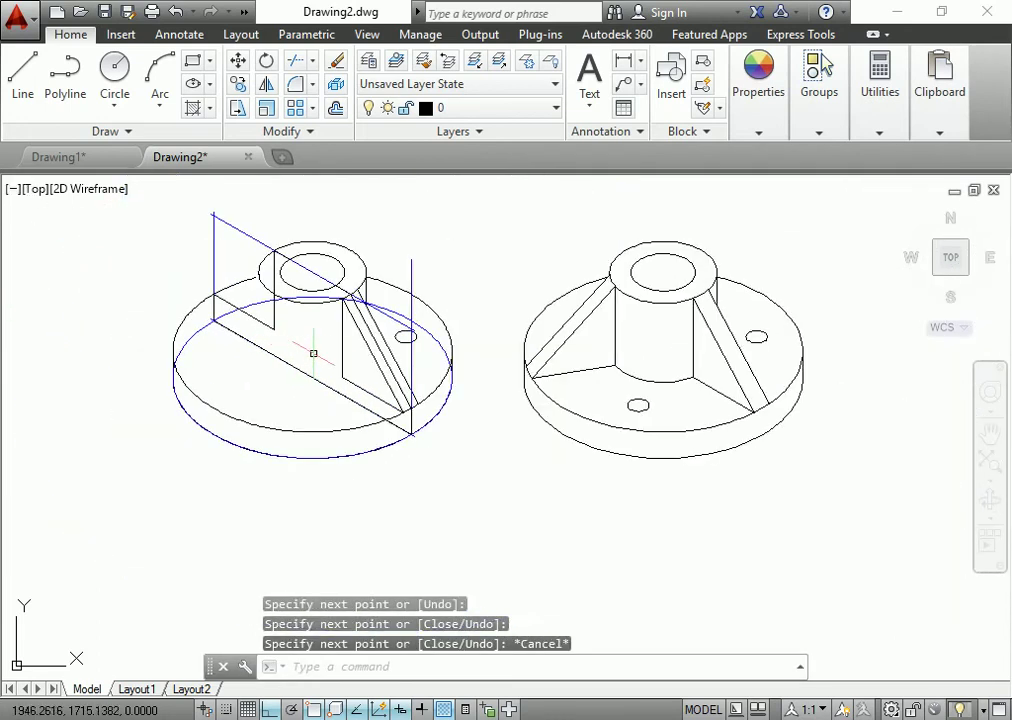
{"action": "scroll", "coordinate": [312, 355], "scroll_direction": "up", "scroll_amount": 1}
- Freeze the aux construction layer from the layer list
{"action": "left_click", "coordinate": [479, 107]}
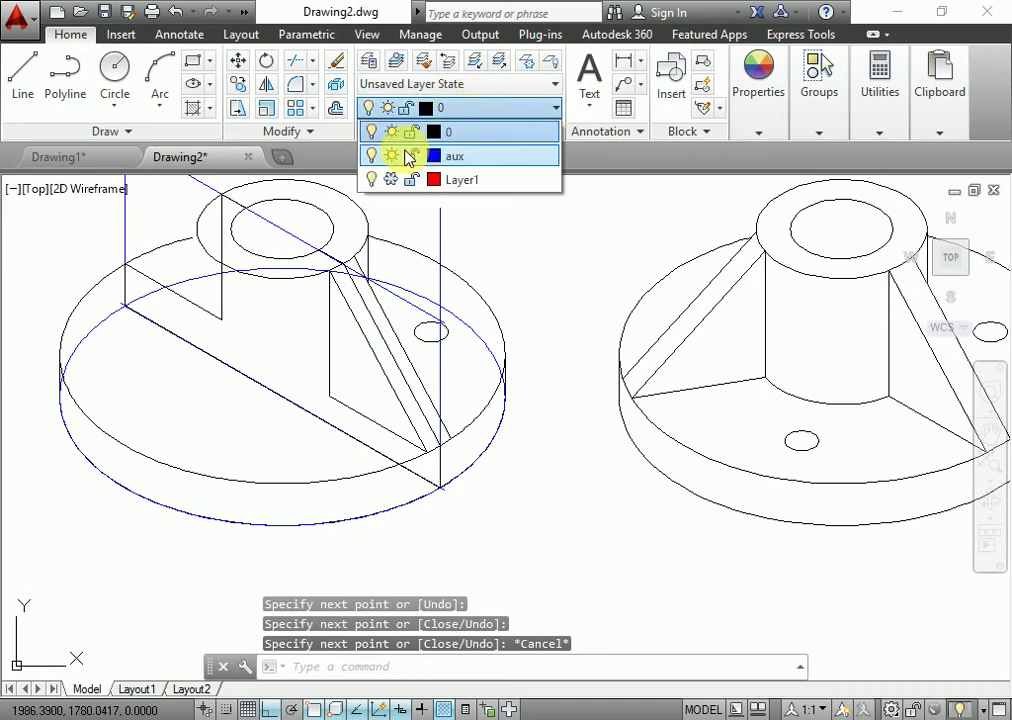
{"action": "left_click", "coordinate": [390, 155]}
{"action": "left_click", "coordinate": [390, 320]}
- Trim the edge near the boss ring and the base ellipse's upper-left arc, and notch the boss circles
{"action": "scroll", "coordinate": [447, 350], "scroll_direction": "down", "scroll_amount": 2}
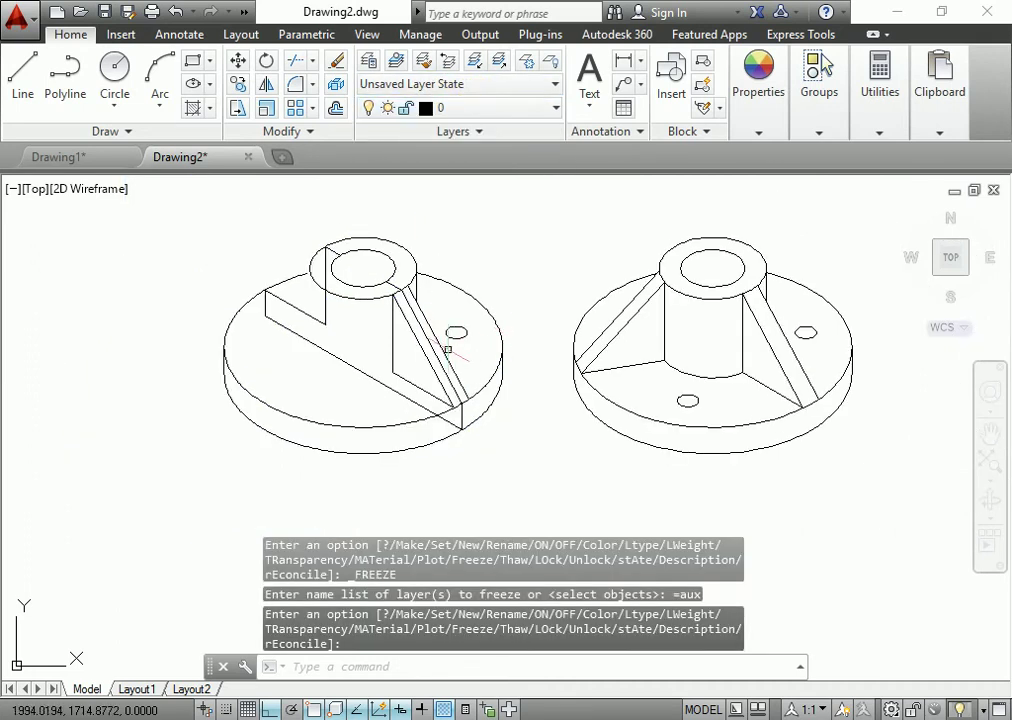
{"action": "type", "text": "tr"}
{"action": "key", "text": "Return"}
{"action": "key", "text": "Return"}
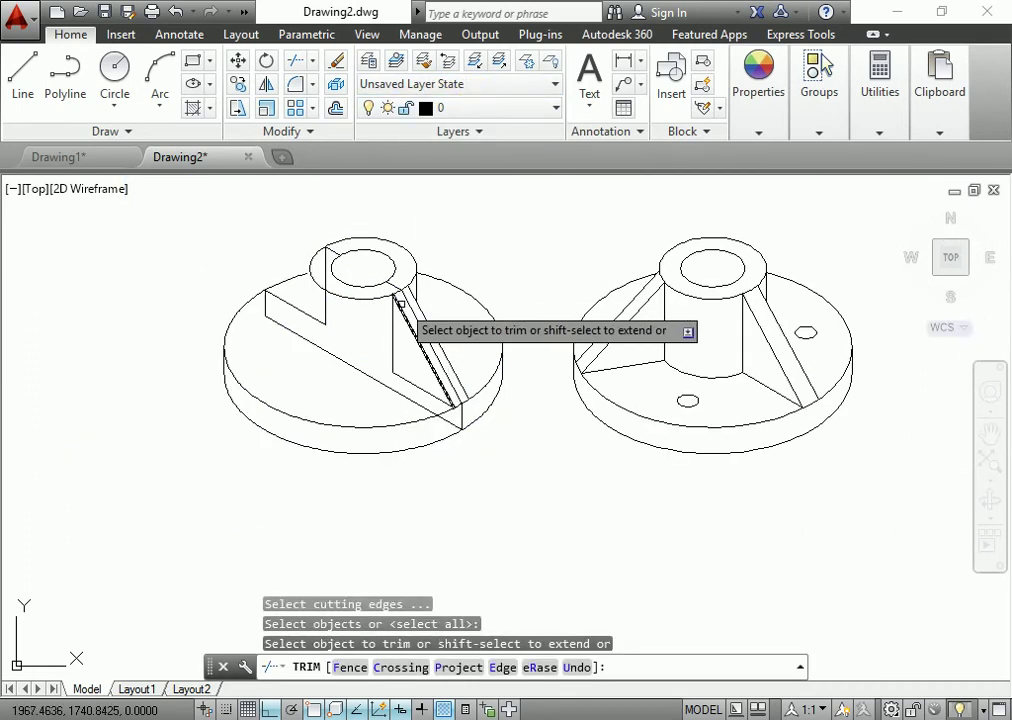
{"action": "scroll", "coordinate": [395, 292], "scroll_direction": "up", "scroll_amount": 2}
{"action": "left_click", "coordinate": [387, 287]}
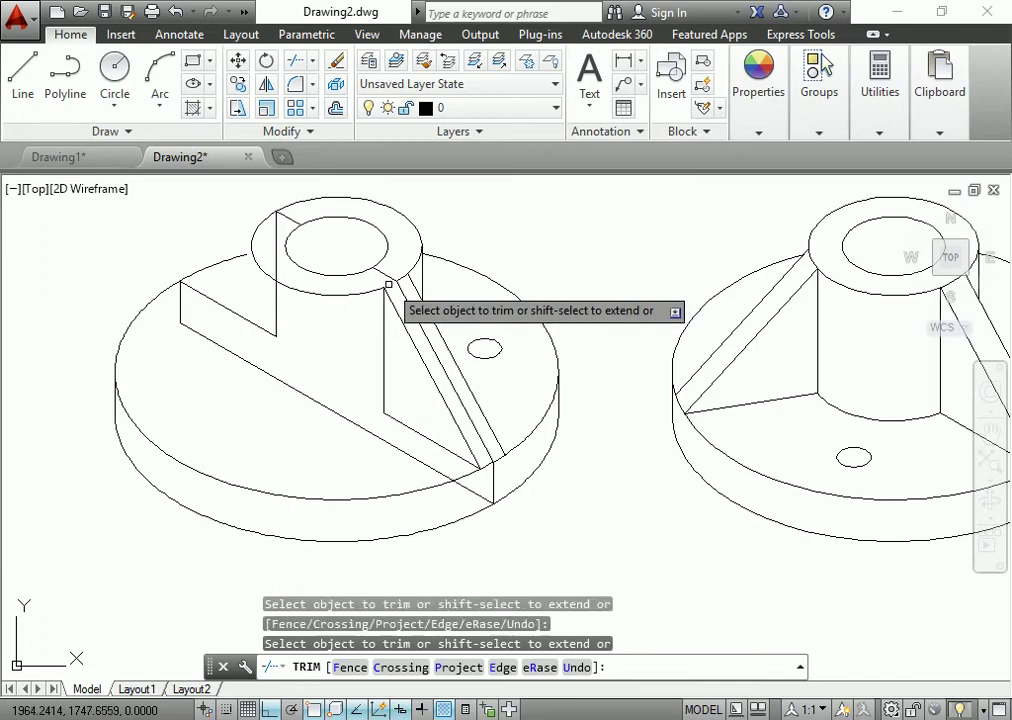
{"action": "left_click", "coordinate": [261, 267]}
{"action": "left_click", "coordinate": [250, 255]}
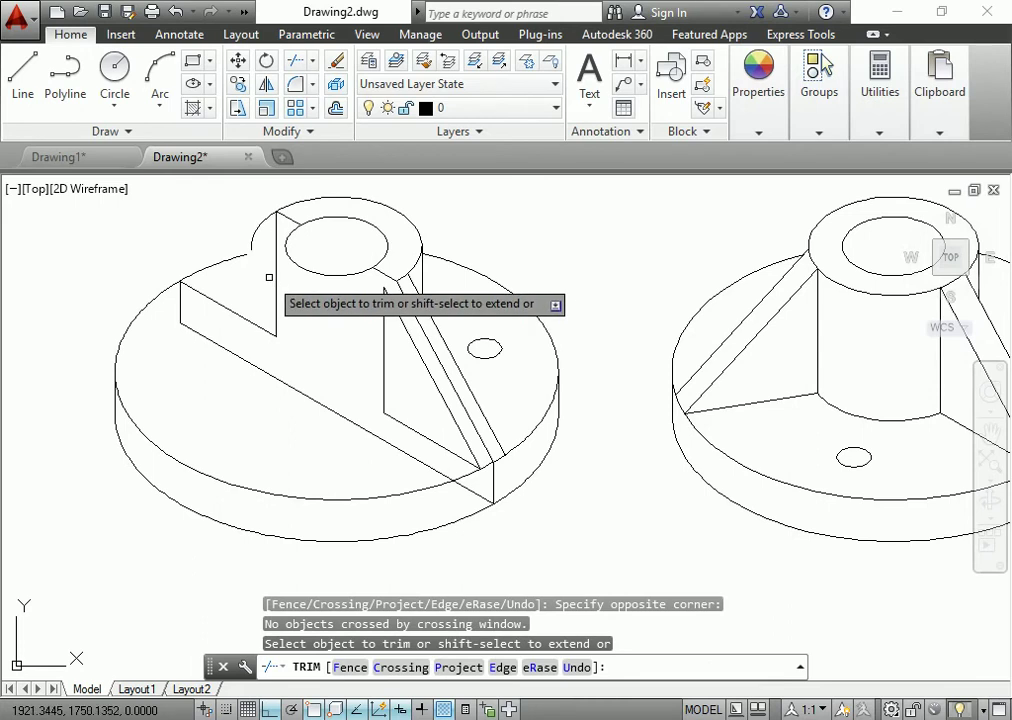
{"action": "left_click", "coordinate": [150, 300]}
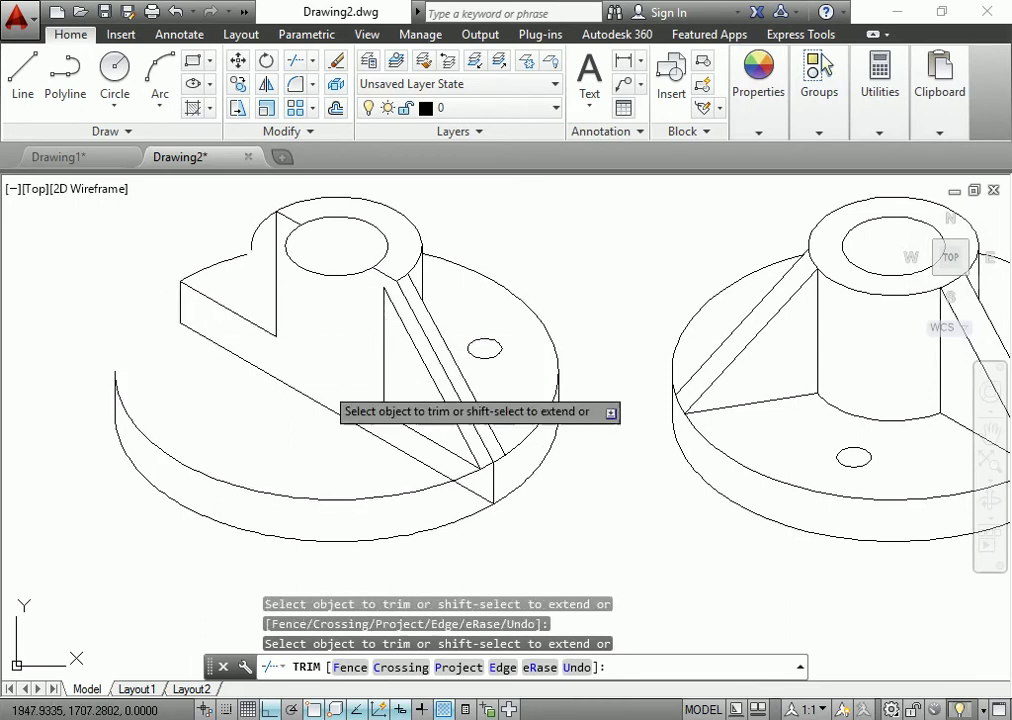
{"action": "scroll", "coordinate": [486, 470], "scroll_direction": "up", "scroll_amount": 4}
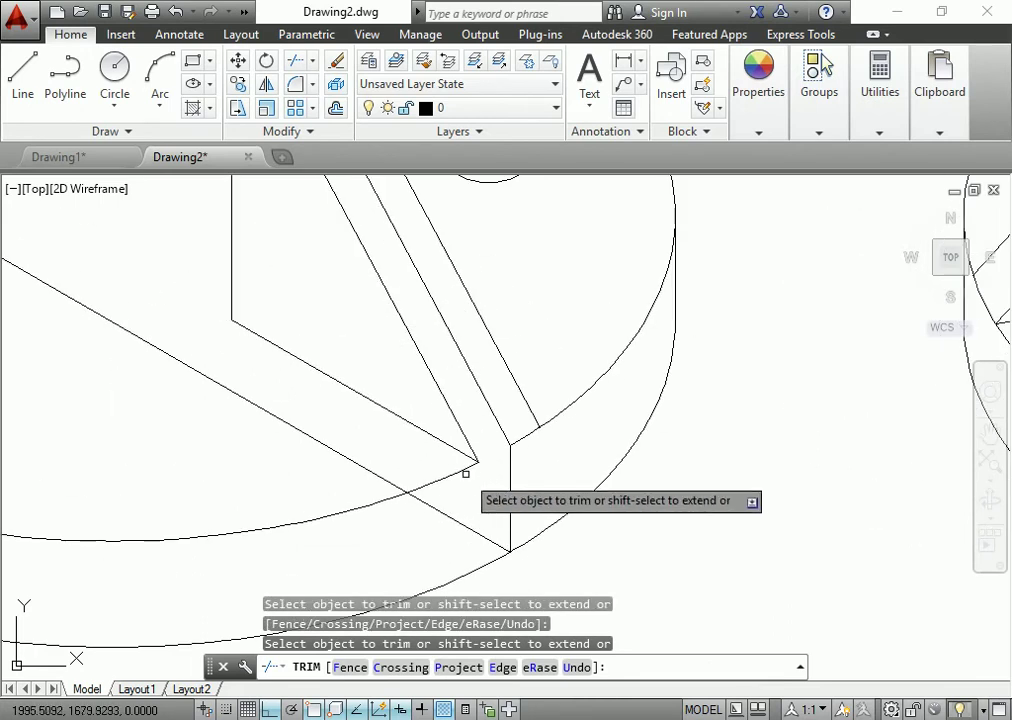
{"action": "scroll", "coordinate": [465, 473], "scroll_direction": "down", "scroll_amount": 3}
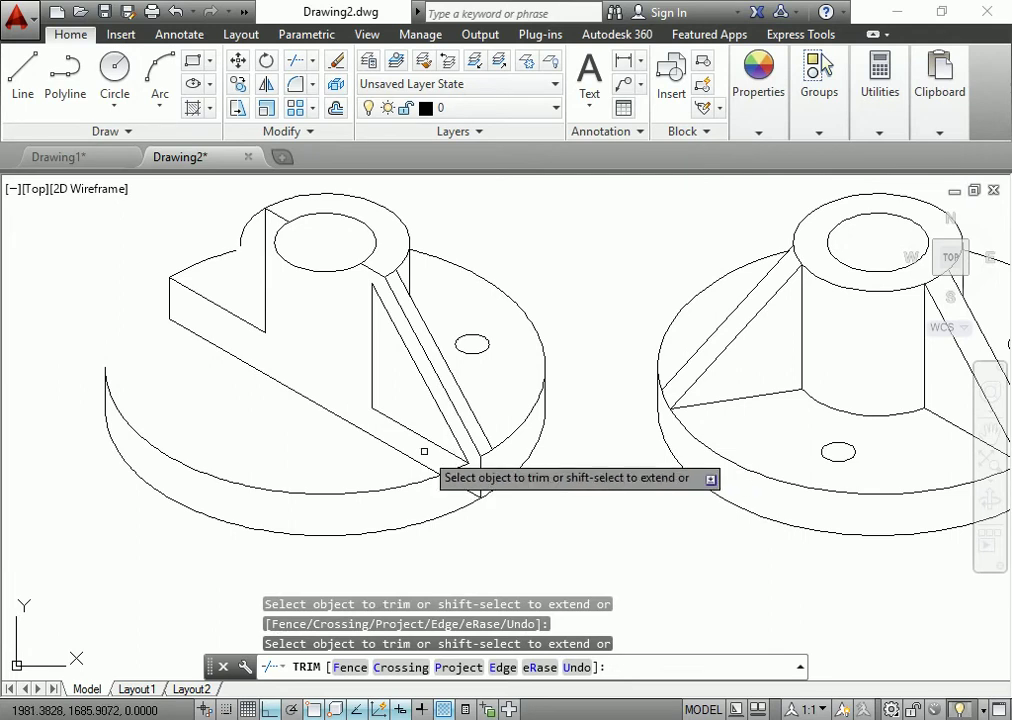
{"action": "left_click", "coordinate": [395, 262]}
{"action": "left_click", "coordinate": [321, 271]}
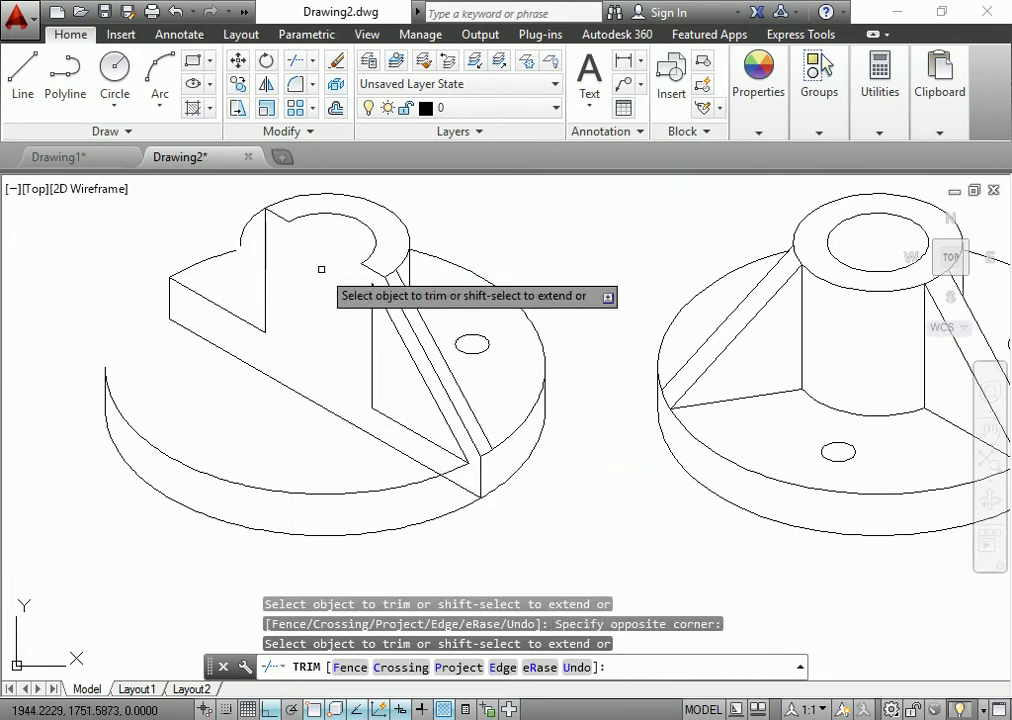
{"action": "key", "text": "Escape"}
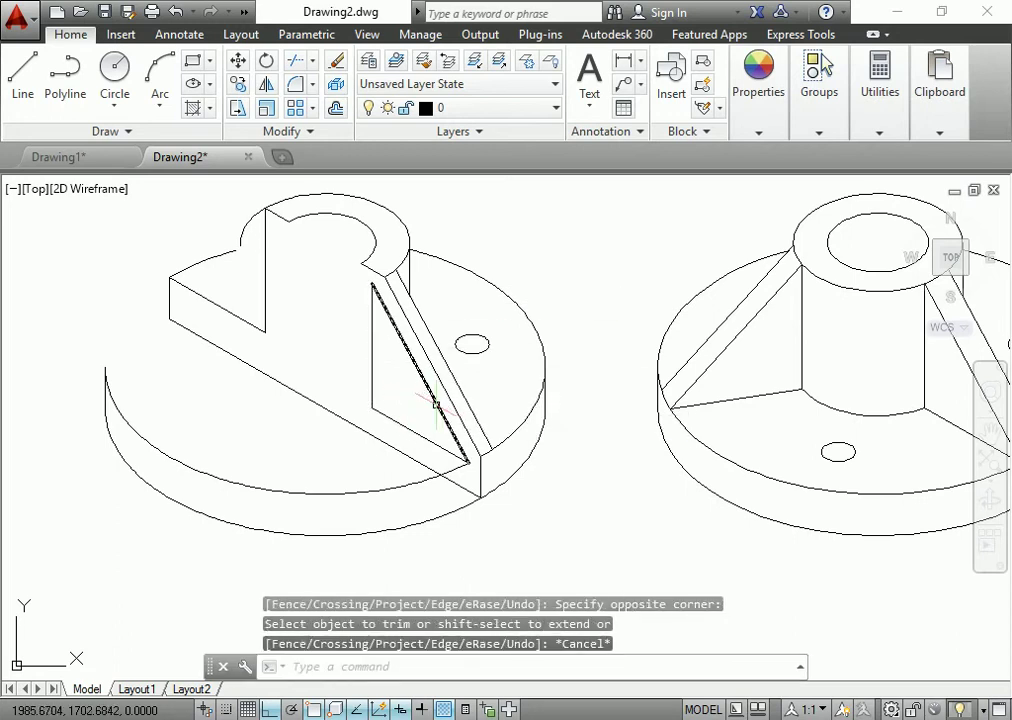
- Delete the leftover diagonal rib edge and the leftover vertical line
{"action": "left_click", "coordinate": [435, 403]}
{"action": "key", "text": "Delete"}
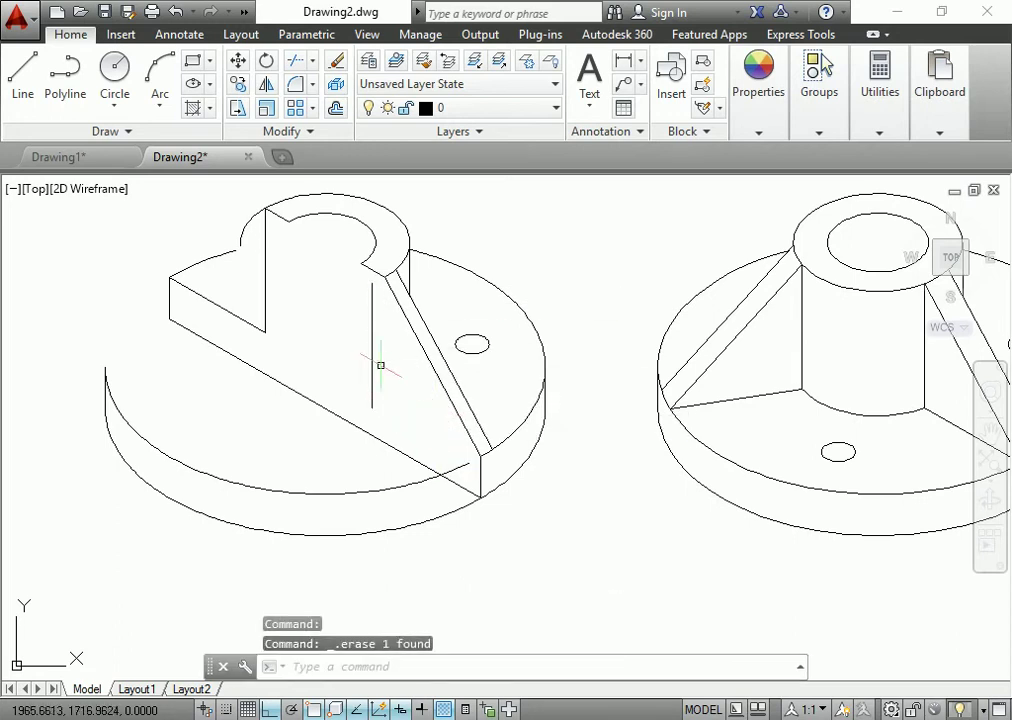
{"action": "key", "text": "Delete"}
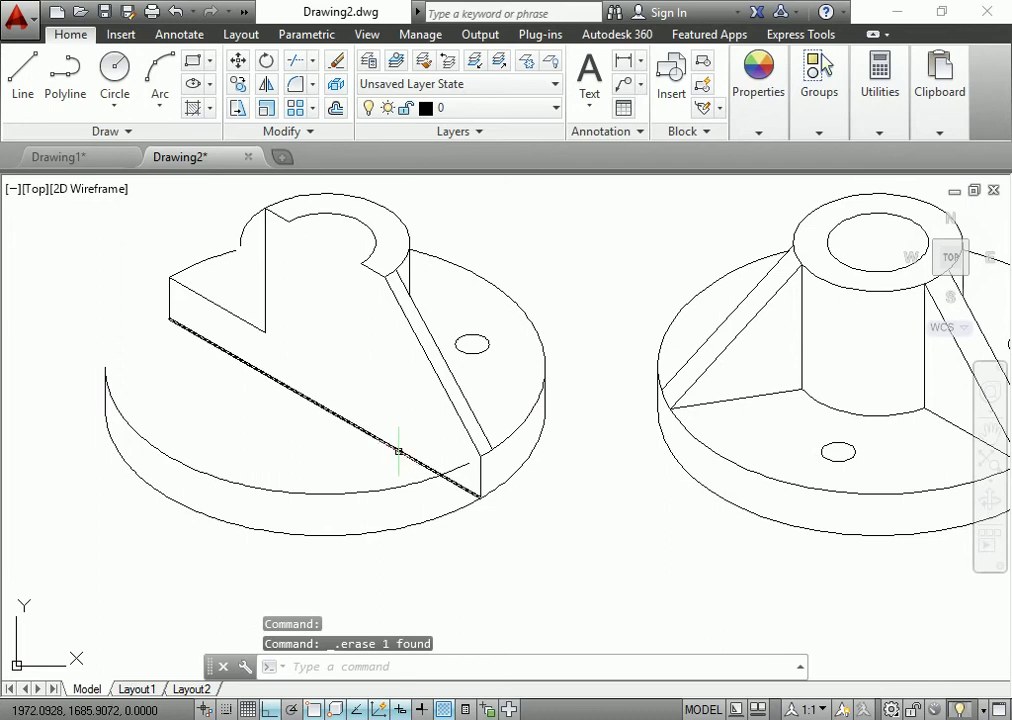
- Draw a 60-unit vertical cut edge at the notch corner and trim with all edges as cutters
{"action": "type", "text": "l"}
{"action": "key", "text": "Return"}
{"action": "left_click", "coordinate": [361, 262]}
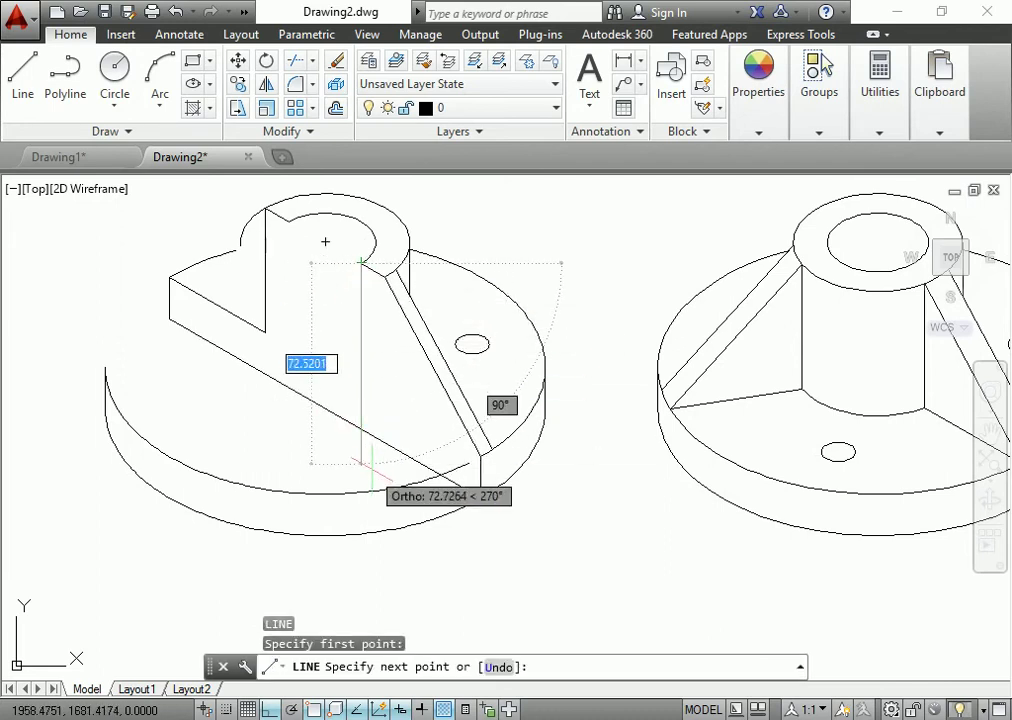
{"action": "type", "text": "60"}
{"action": "key", "text": "Return"}
{"action": "key", "text": "Escape"}
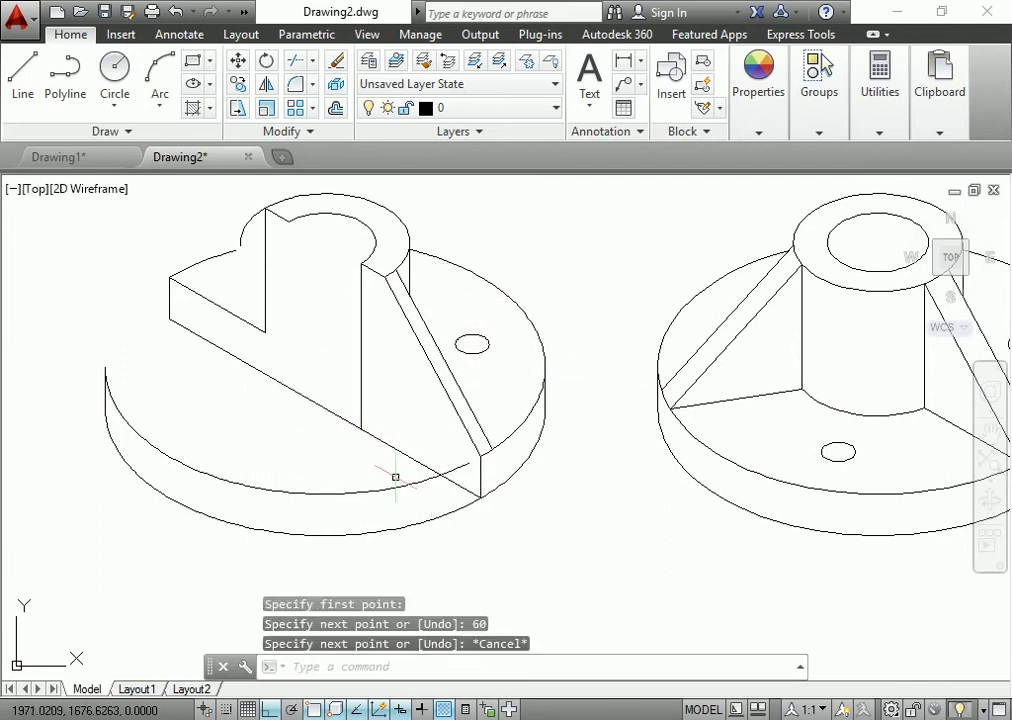
{"action": "type", "text": "r"}
{"action": "key", "text": "Return"}
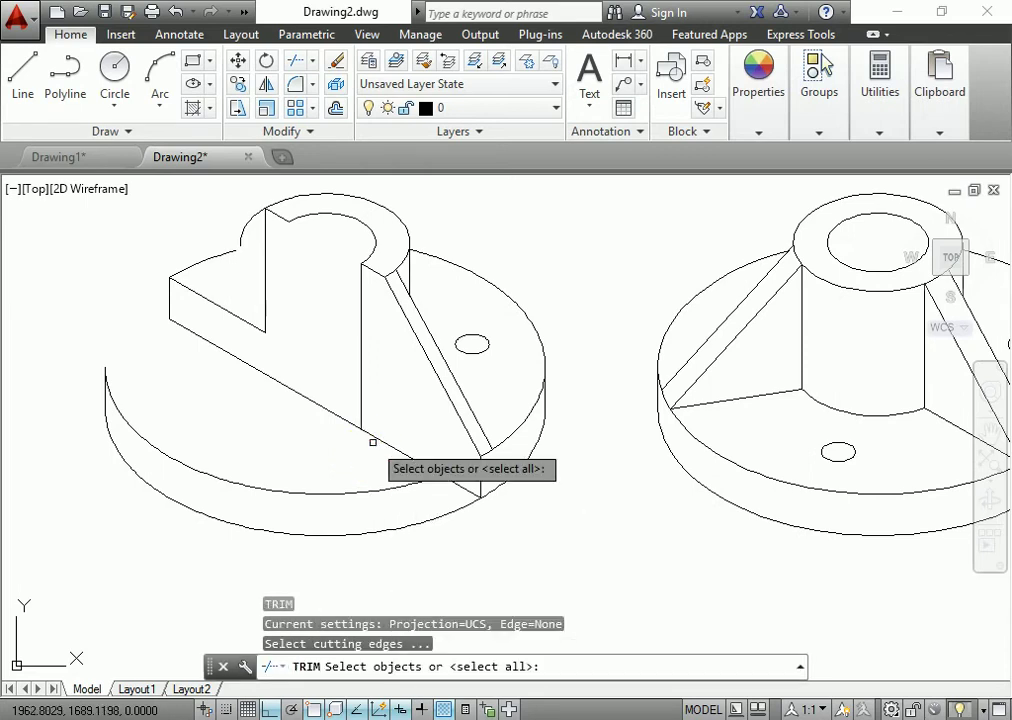
{"action": "key", "text": "Return"}
{"action": "key", "text": "Escape"}
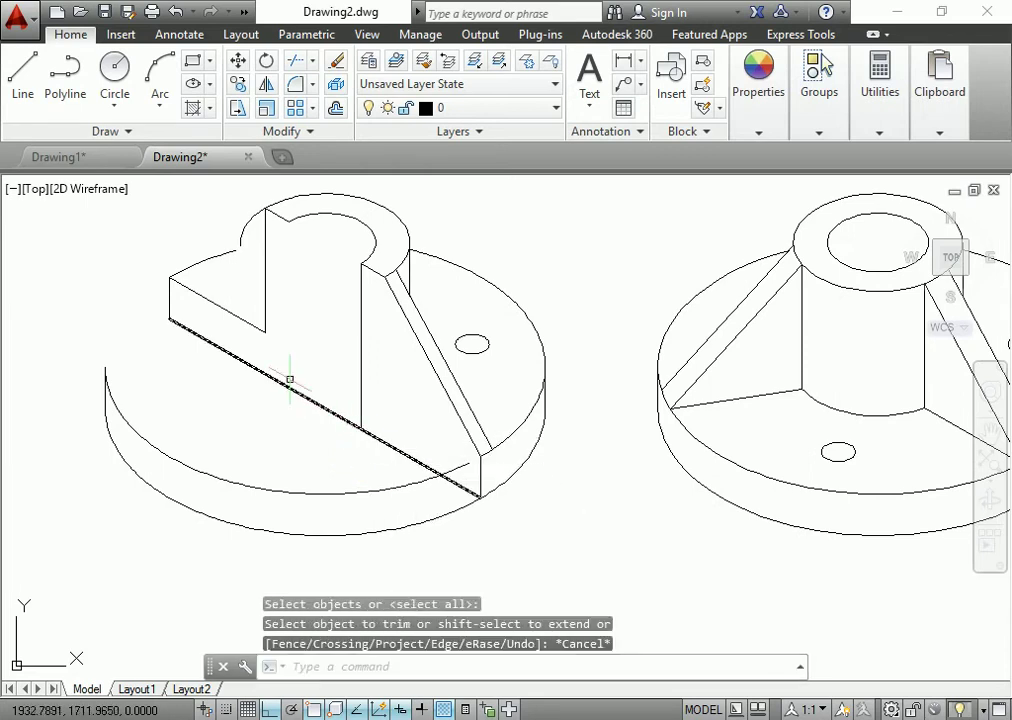
{"action": "key", "text": "Escape"}
- Add a second 60-unit vertical edge at the top corner, trim below the notch, and erase the hidden lower arc
{"action": "type", "text": "l"}
{"action": "key", "text": "Return"}
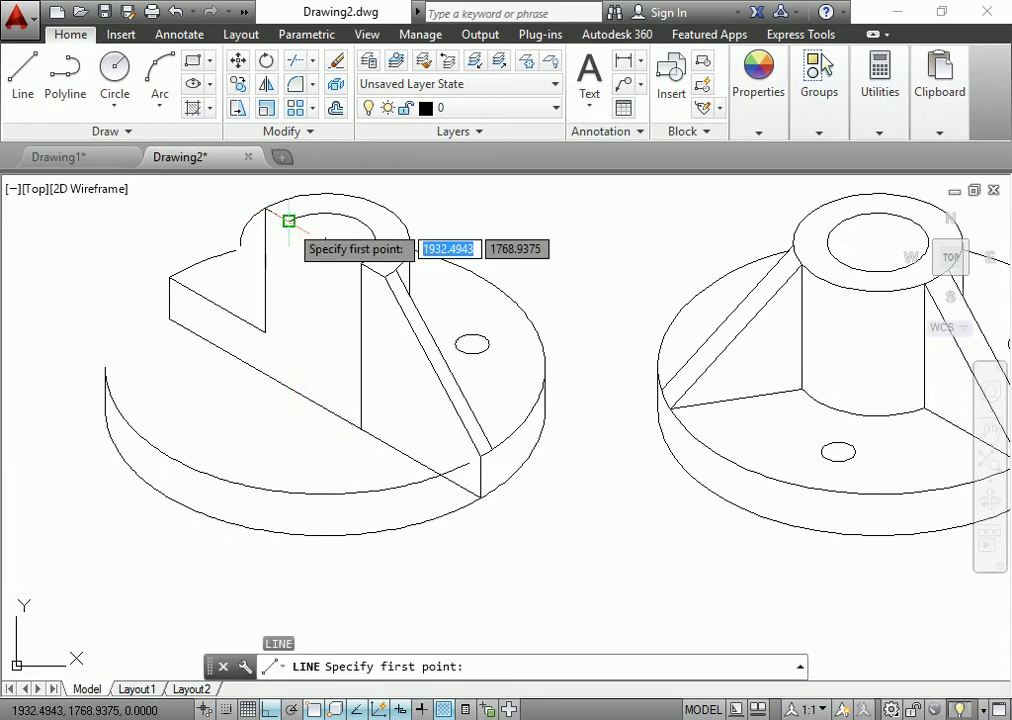
{"action": "left_click", "coordinate": [289, 219]}
{"action": "type", "text": "60"}
{"action": "key", "text": "Return"}
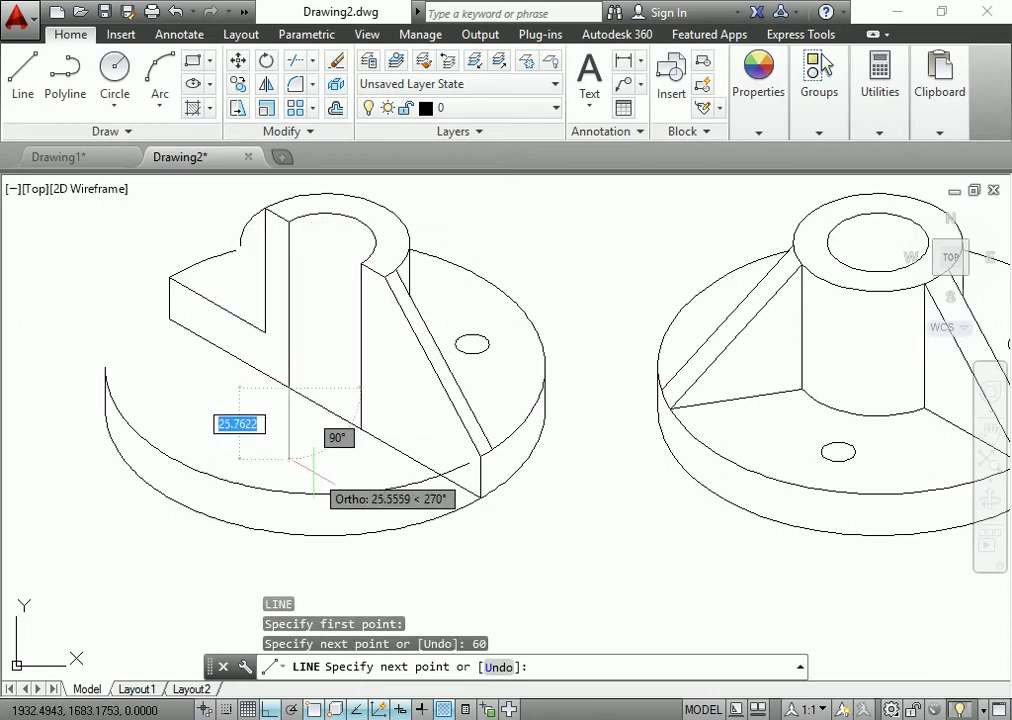
{"action": "key", "text": "Escape"}
{"action": "key", "text": "Return"}
{"action": "key", "text": "Return"}
{"action": "left_click", "coordinate": [324, 404]}
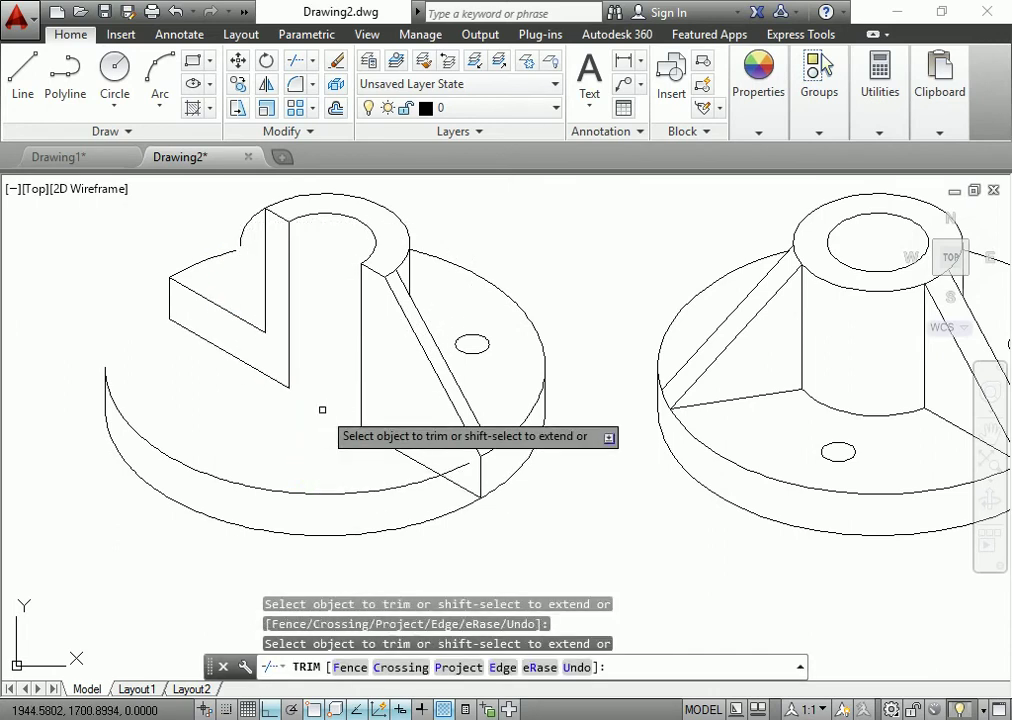
{"action": "left_click", "coordinate": [373, 490]}
{"action": "key", "text": "Delete"}
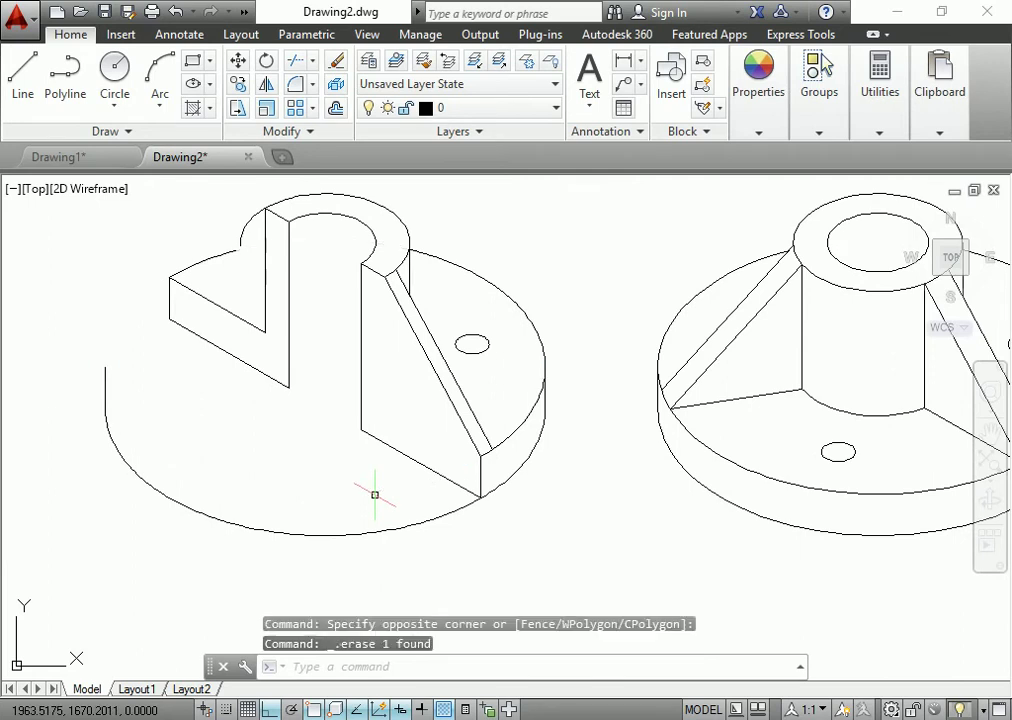
- Trim off the lower front arc segment and erase the stray short vertical line at left
{"action": "type", "text": "tr"}
{"action": "key", "text": "Return"}
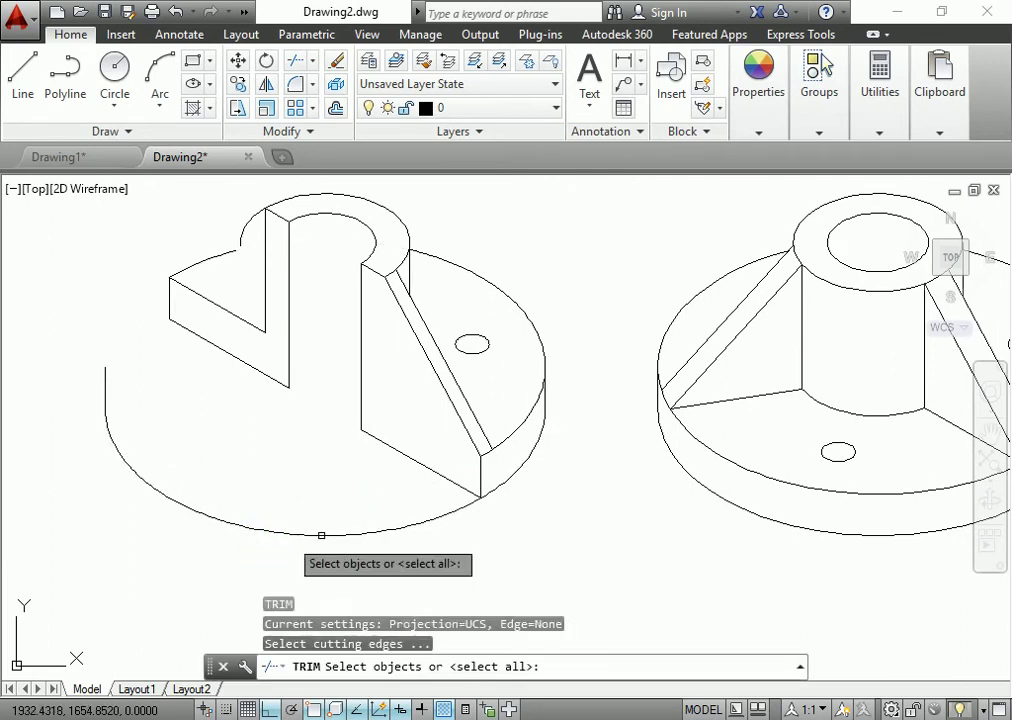
{"action": "key", "text": "Return"}
{"action": "left_click", "coordinate": [348, 533]}
{"action": "key", "text": "Escape"}
{"action": "left_click", "coordinate": [130, 340]}
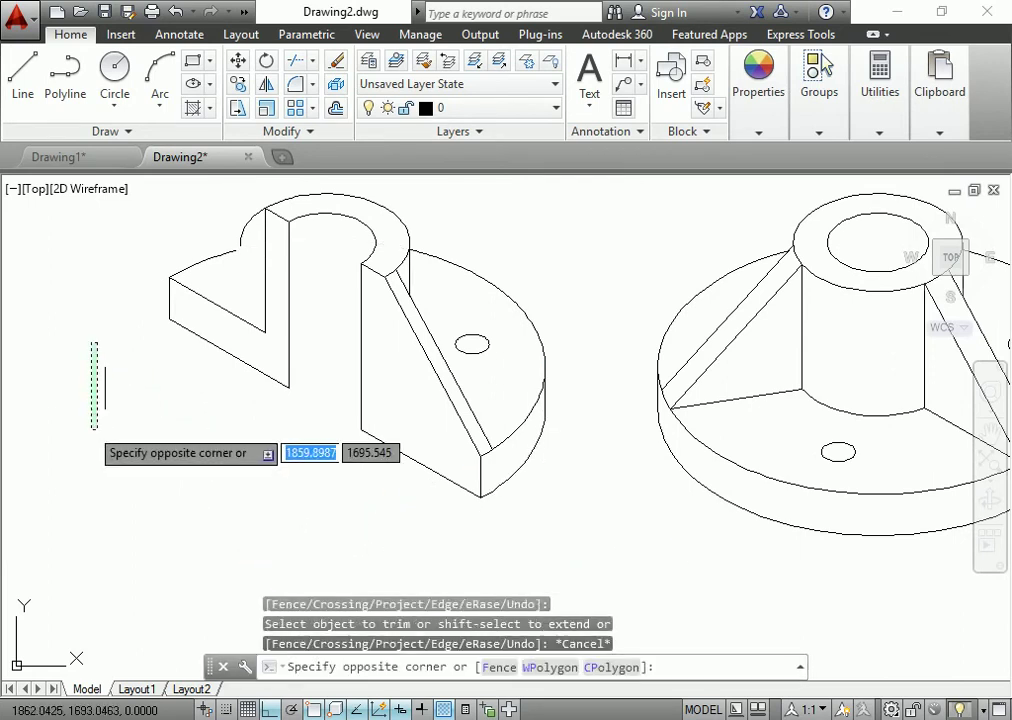
{"action": "left_click", "coordinate": [95, 430]}
{"action": "key", "text": "Delete"}
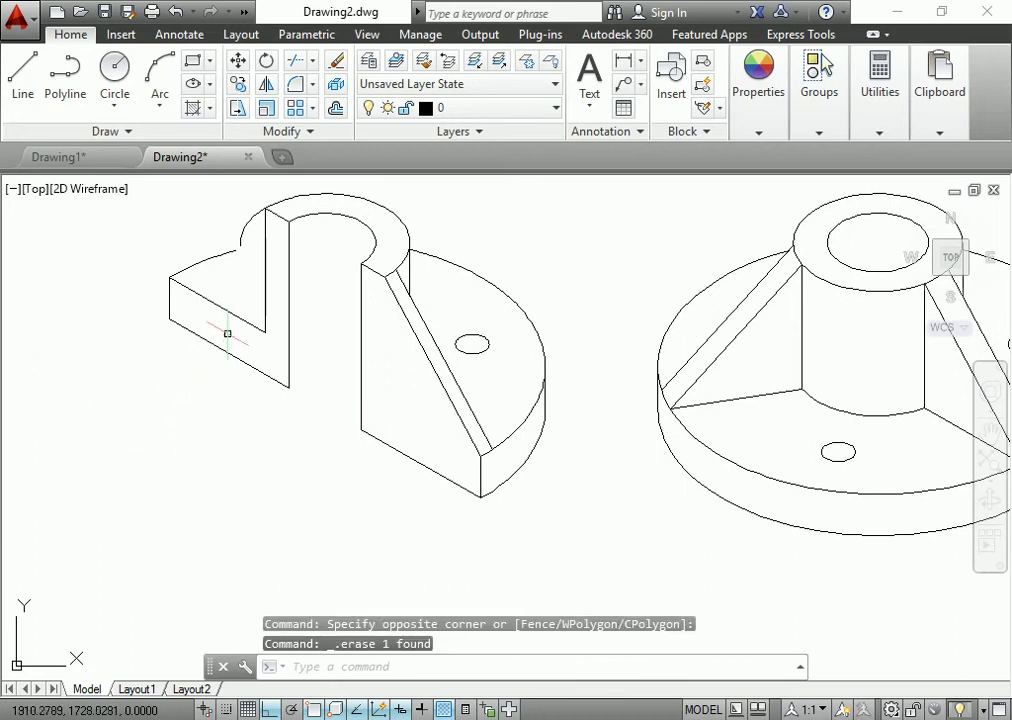
- Zoom in on the cut part's top arc, then regenerate the drawing display with RE
{"action": "left_click", "coordinate": [249, 219]}
{"action": "scroll", "coordinate": [249, 219], "scroll_direction": "up", "scroll_amount": 5}
{"action": "scroll", "coordinate": [235, 240], "scroll_direction": "up", "scroll_amount": 2}
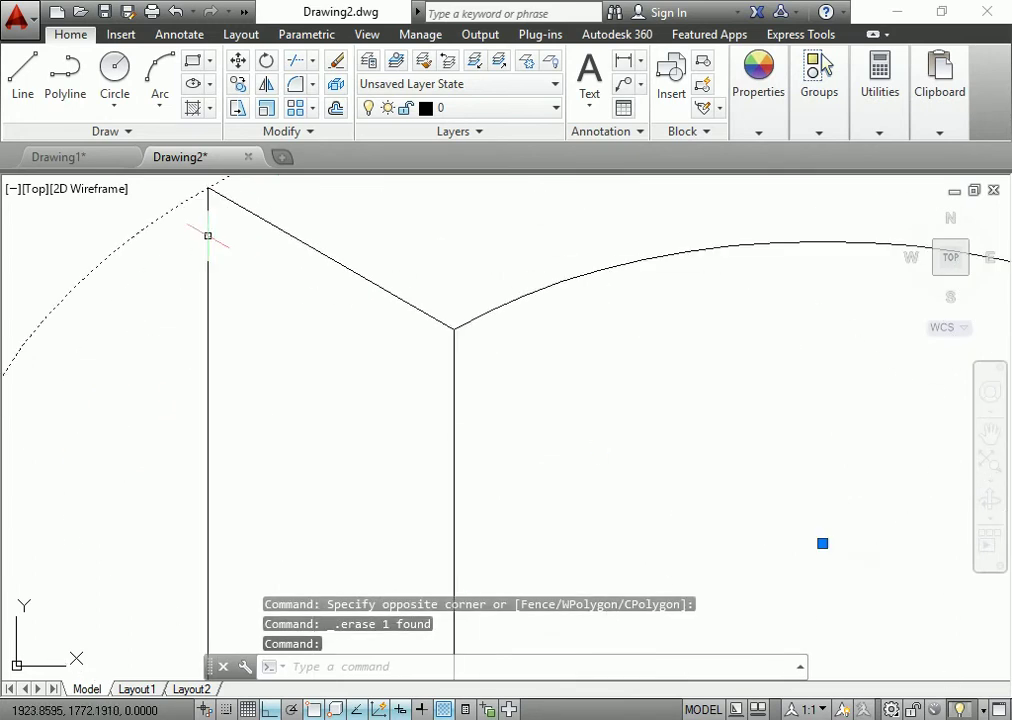
{"action": "scroll", "coordinate": [230, 260], "scroll_direction": "up", "scroll_amount": 2}
{"action": "scroll", "coordinate": [227, 270], "scroll_direction": "up", "scroll_amount": 2}
{"action": "scroll", "coordinate": [215, 276], "scroll_direction": "up", "scroll_amount": 1}
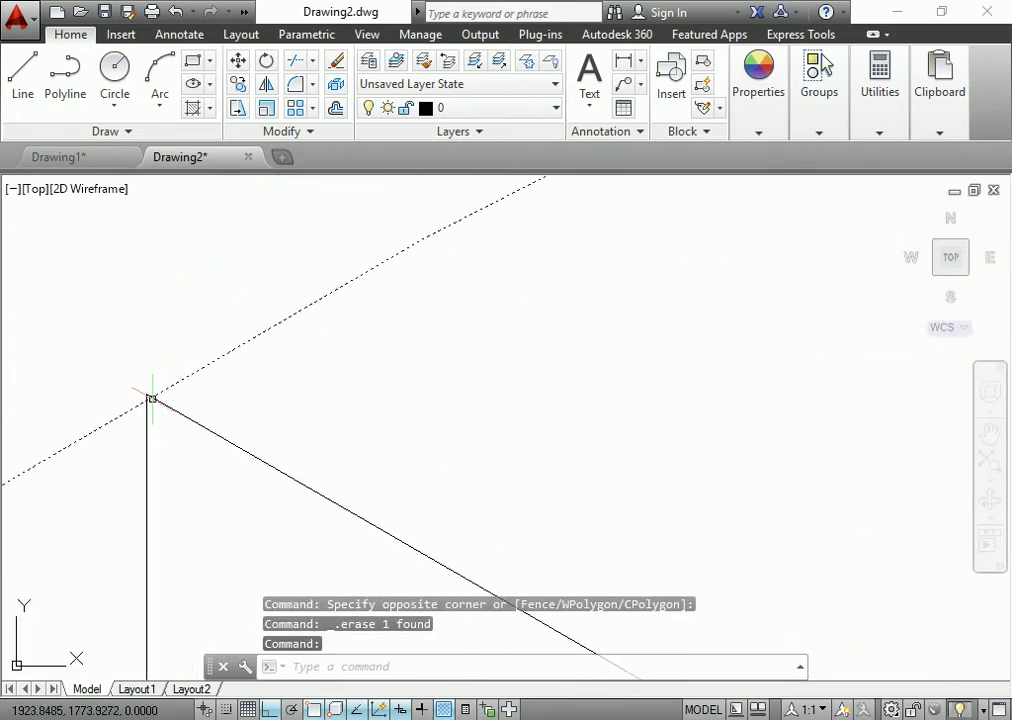
{"action": "scroll", "coordinate": [155, 440], "scroll_direction": "down", "scroll_amount": 3}
{"action": "scroll", "coordinate": [169, 485], "scroll_direction": "up", "scroll_amount": 3}
{"action": "key", "text": "Escape"}
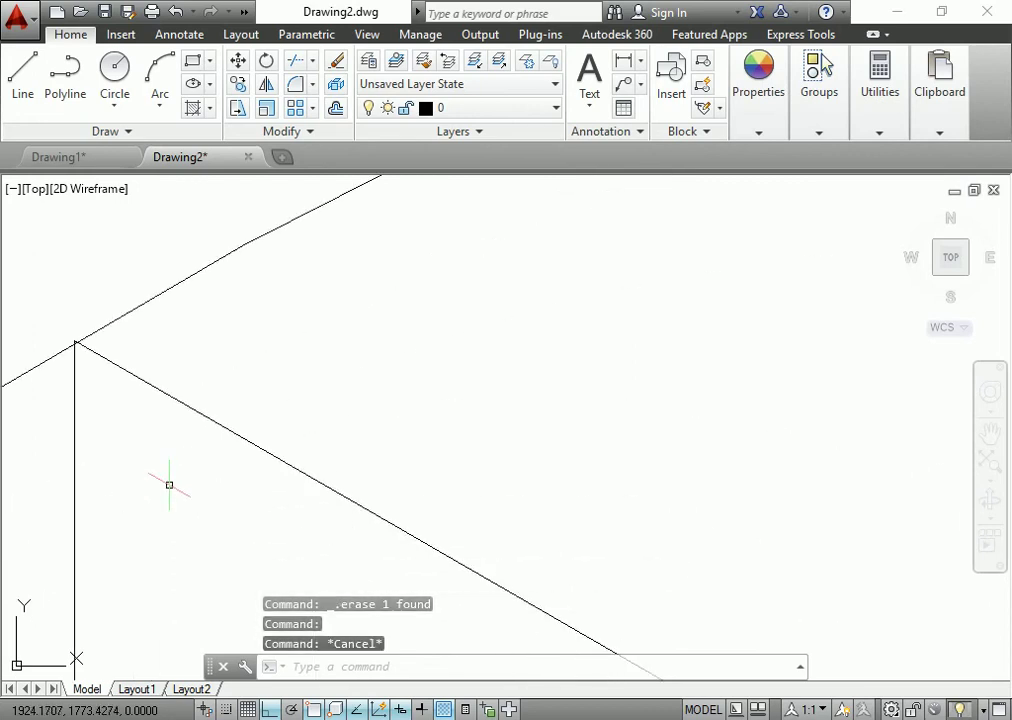
{"action": "type", "text": "re"}
{"action": "key", "text": "Return"}
{"action": "scroll", "coordinate": [160, 476], "scroll_direction": "down", "scroll_amount": 2}
{"action": "scroll", "coordinate": [332, 327], "scroll_direction": "down", "scroll_amount": 2}
{"action": "scroll", "coordinate": [313, 387], "scroll_direction": "down", "scroll_amount": 1}
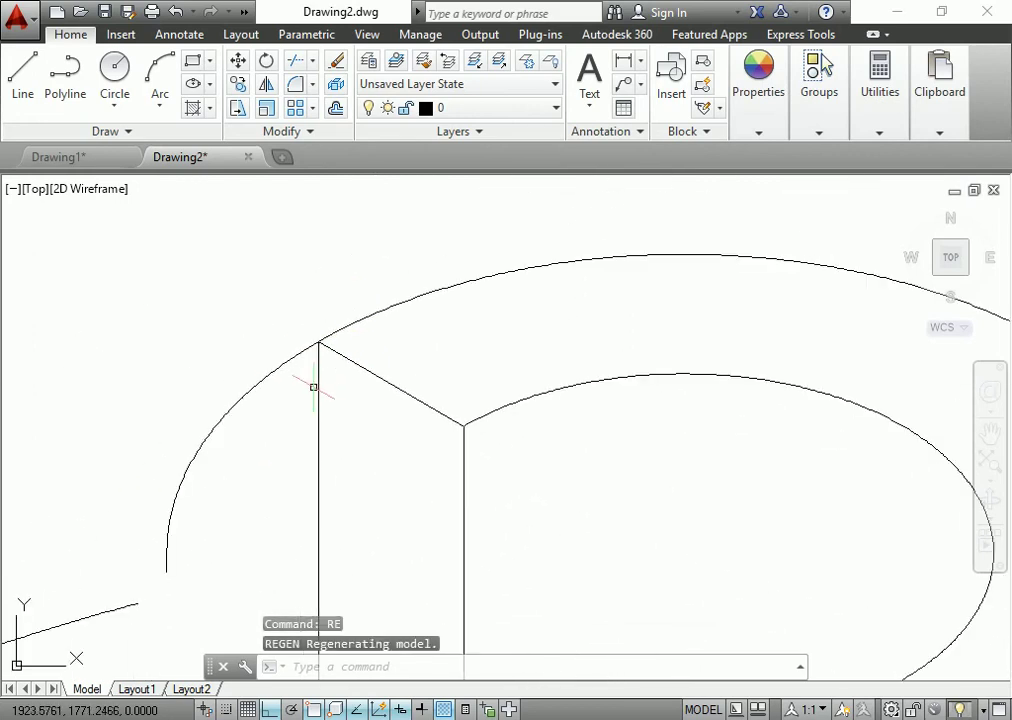
- Erase the tiny leftover segment near the notch
{"action": "type", "text": "tr"}
{"action": "key", "text": "Return"}
{"action": "key", "text": "Return"}
{"action": "key", "text": "Escape"}
{"action": "scroll", "coordinate": [300, 410], "scroll_direction": "down", "scroll_amount": 3}
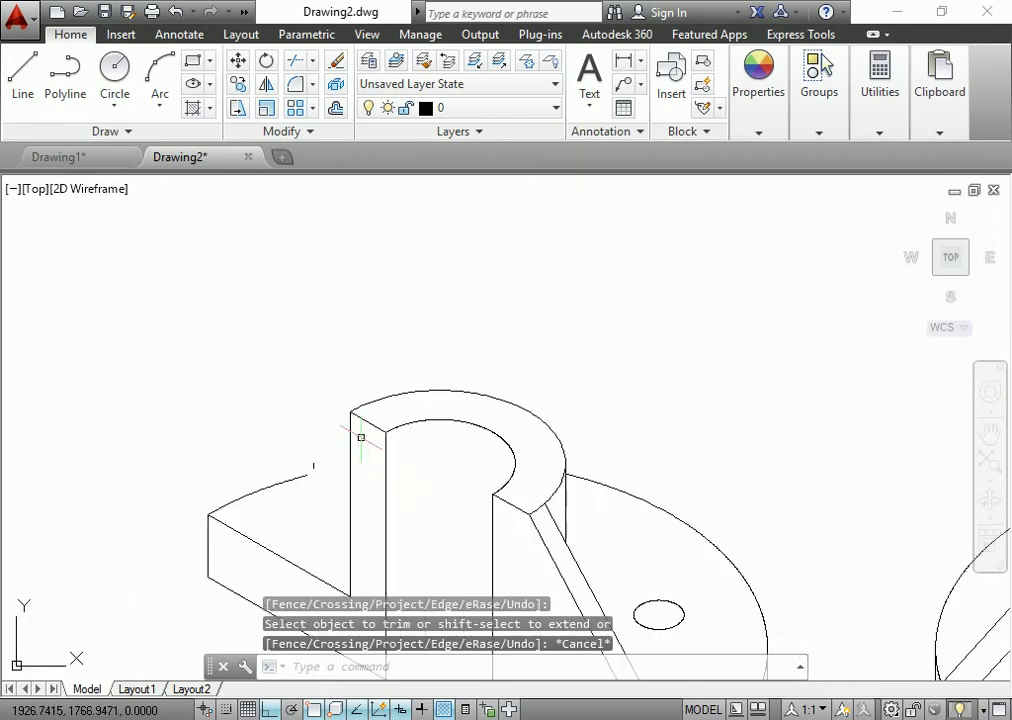
{"action": "scroll", "coordinate": [310, 400], "scroll_direction": "down", "scroll_amount": 1}
{"action": "left_click", "coordinate": [340, 378]}
{"action": "key", "text": "Delete"}
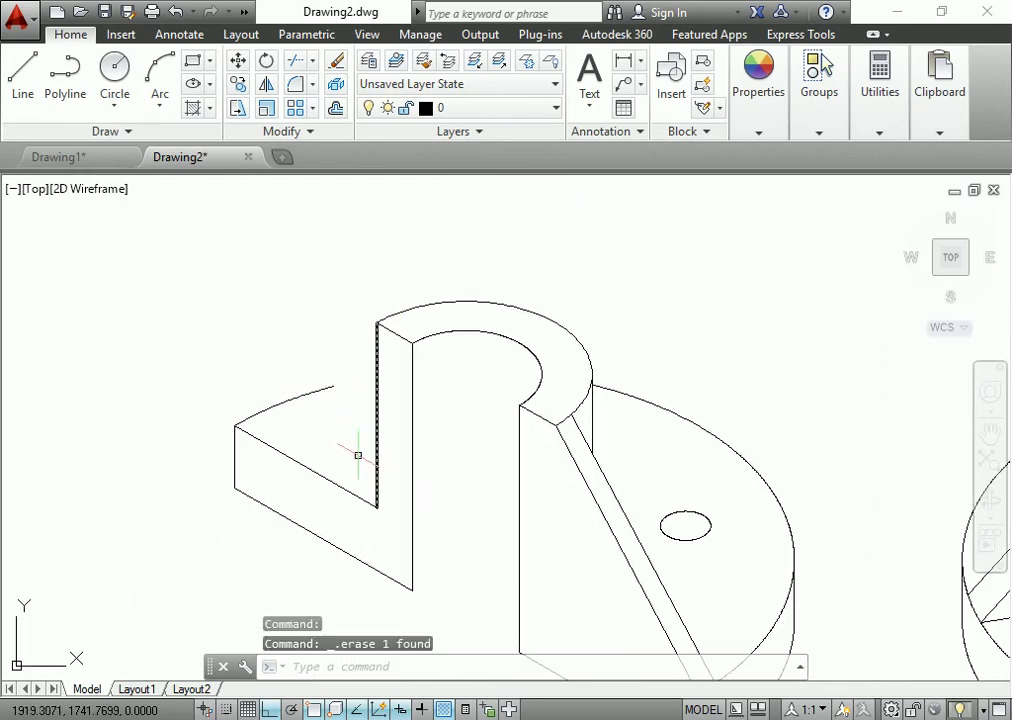
- Stretch the top arc's endpoint past the vertical cut edge and trim the excess arc
{"action": "left_click", "coordinate": [320, 388]}
{"action": "left_click", "coordinate": [334, 388]}
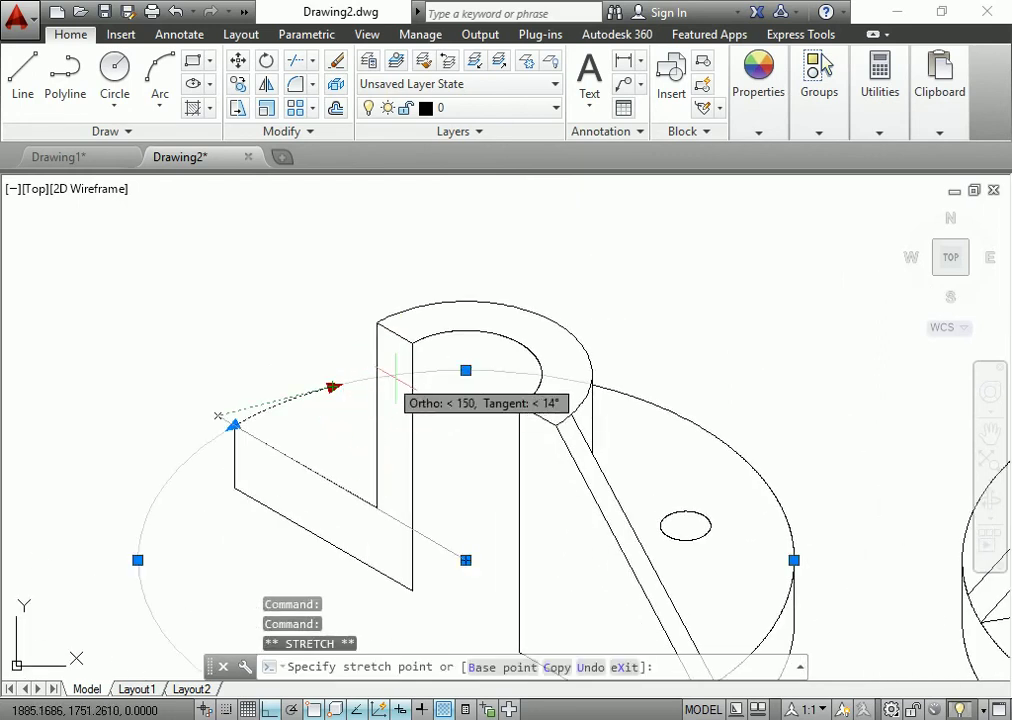
{"action": "left_click", "coordinate": [465, 370]}
{"action": "key", "text": "Escape"}
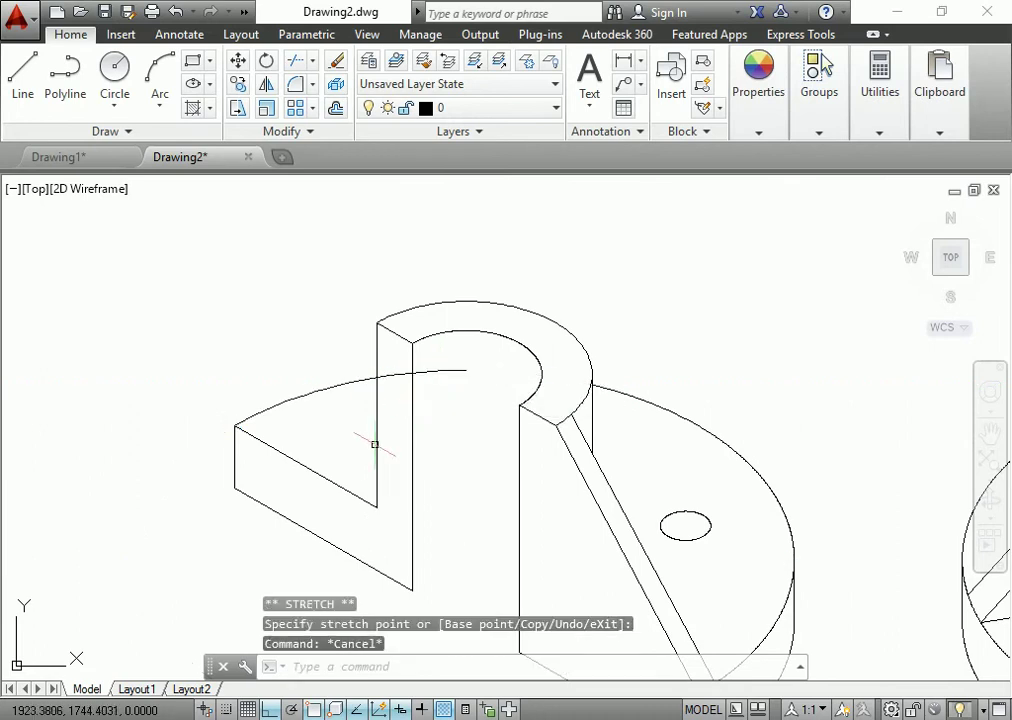
{"action": "type", "text": "tr"}
{"action": "key", "text": "Return"}
{"action": "key", "text": "Return"}
{"action": "left_click", "coordinate": [425, 377]}
{"action": "left_click", "coordinate": [407, 377]}
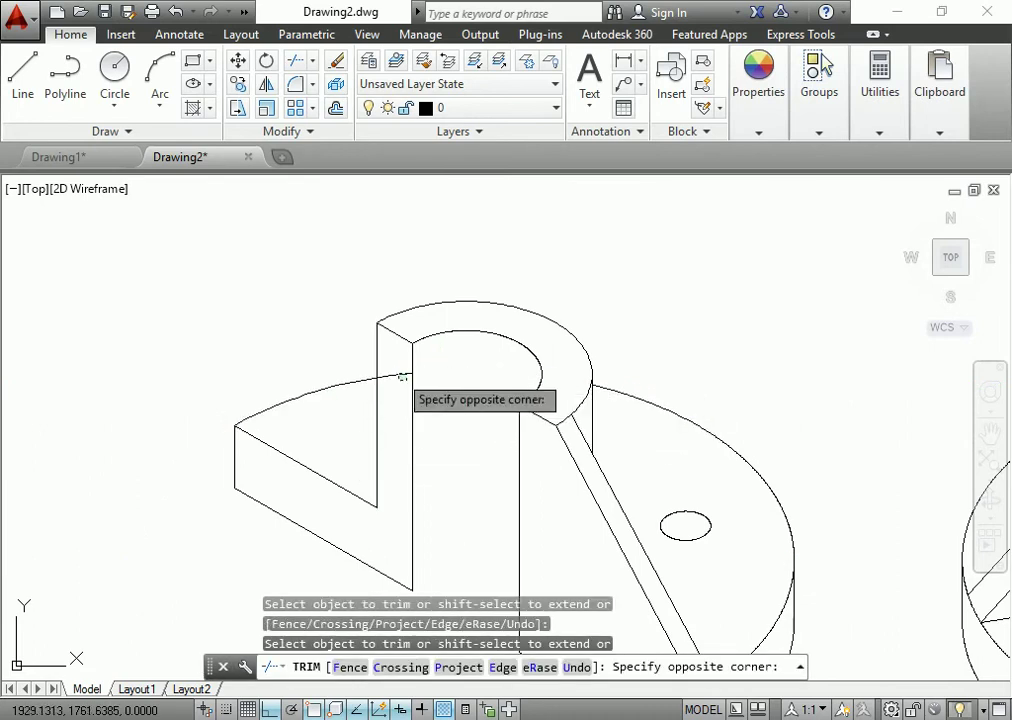
{"action": "left_click", "coordinate": [408, 440]}
{"action": "scroll", "coordinate": [408, 440], "scroll_direction": "down", "scroll_amount": 2}
{"action": "key", "text": "Escape"}
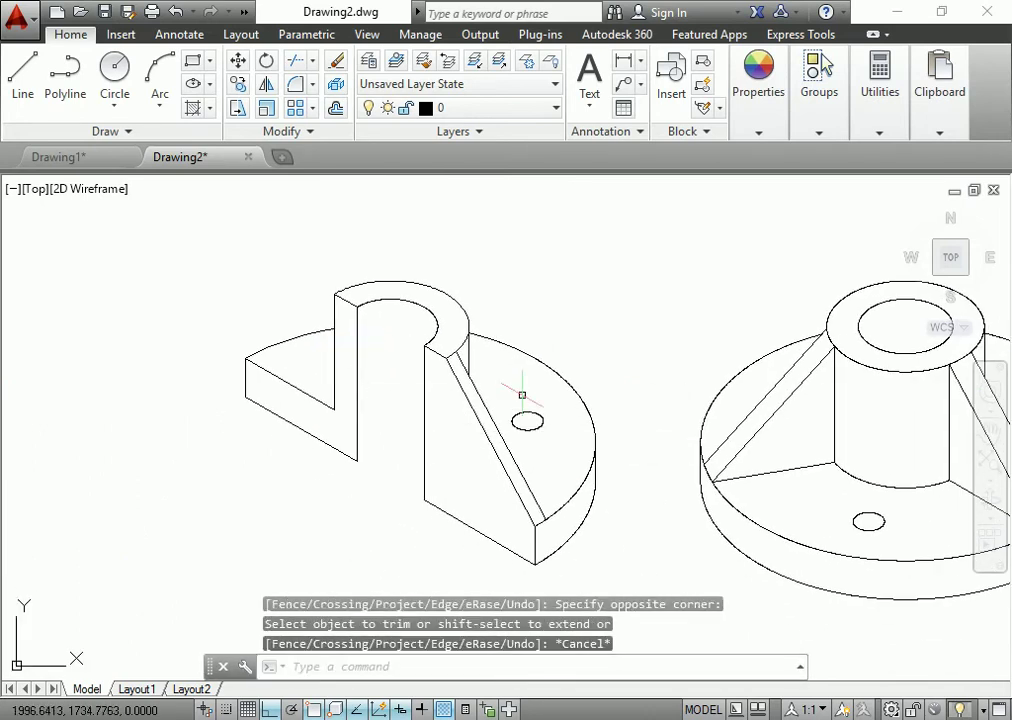
- Thaw Layer1 so the red construction lines reappear
{"action": "left_click", "coordinate": [460, 108]}
{"action": "left_click", "coordinate": [388, 180]}
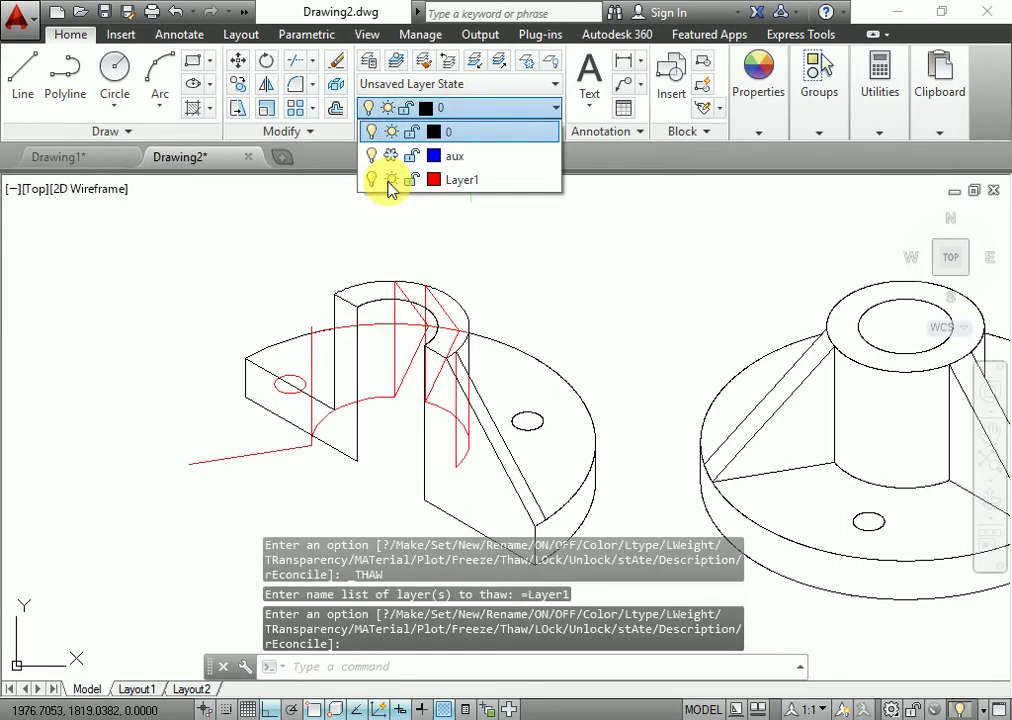
{"action": "scroll", "coordinate": [289, 396], "scroll_direction": "up", "scroll_amount": 3}
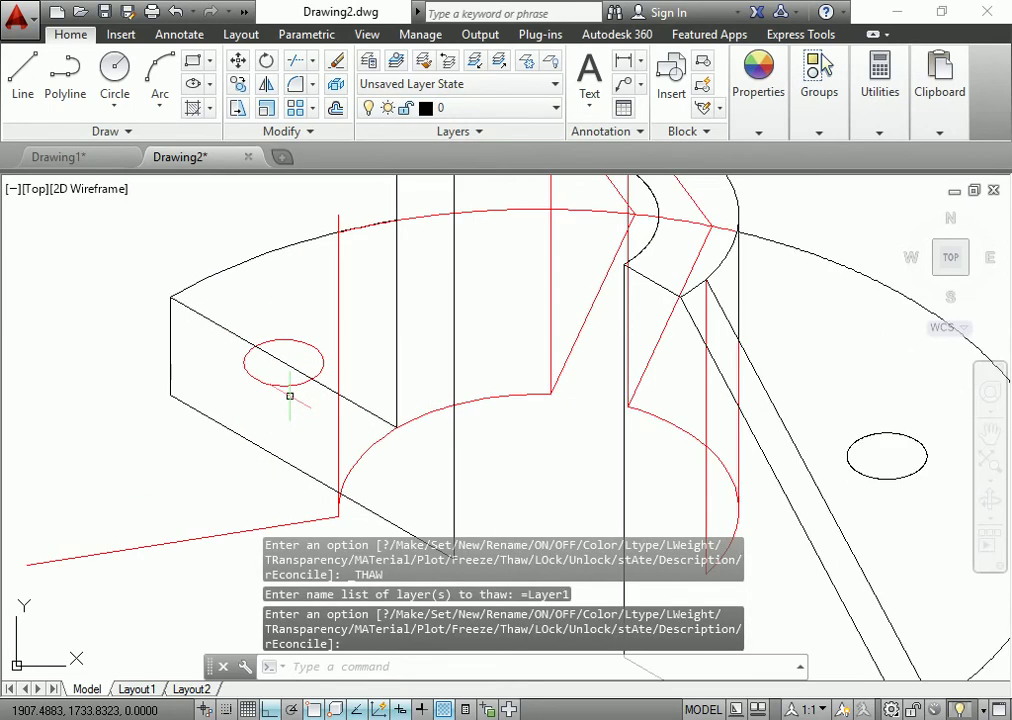
{"action": "key", "text": "Return"}
- Move the cut block's hole circle onto layer 0
{"action": "left_click", "coordinate": [289, 388]}
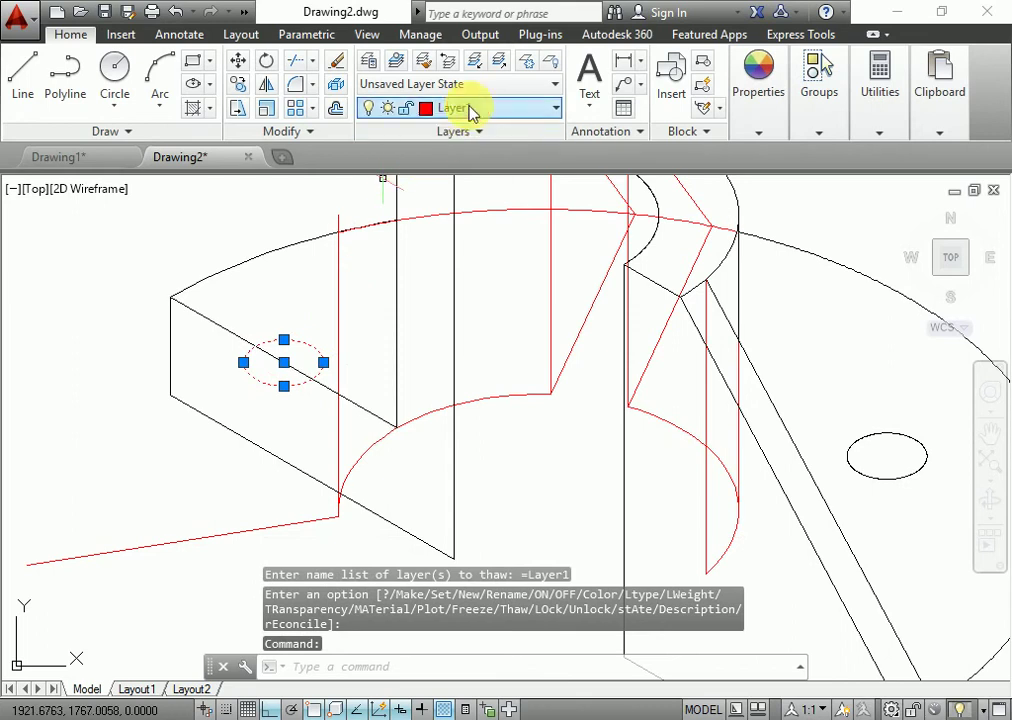
{"action": "left_click", "coordinate": [470, 110]}
{"action": "left_click", "coordinate": [455, 131]}
{"action": "key", "text": "Escape"}
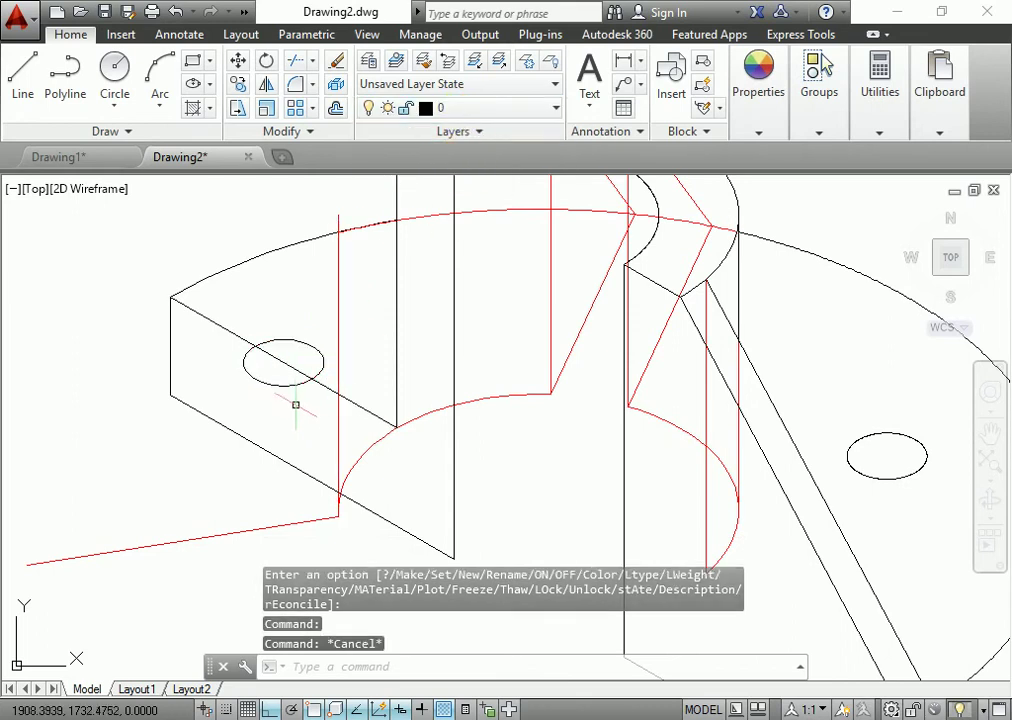
{"action": "type", "text": "tr"}
{"action": "key", "text": "Return"}
{"action": "key", "text": "Escape"}
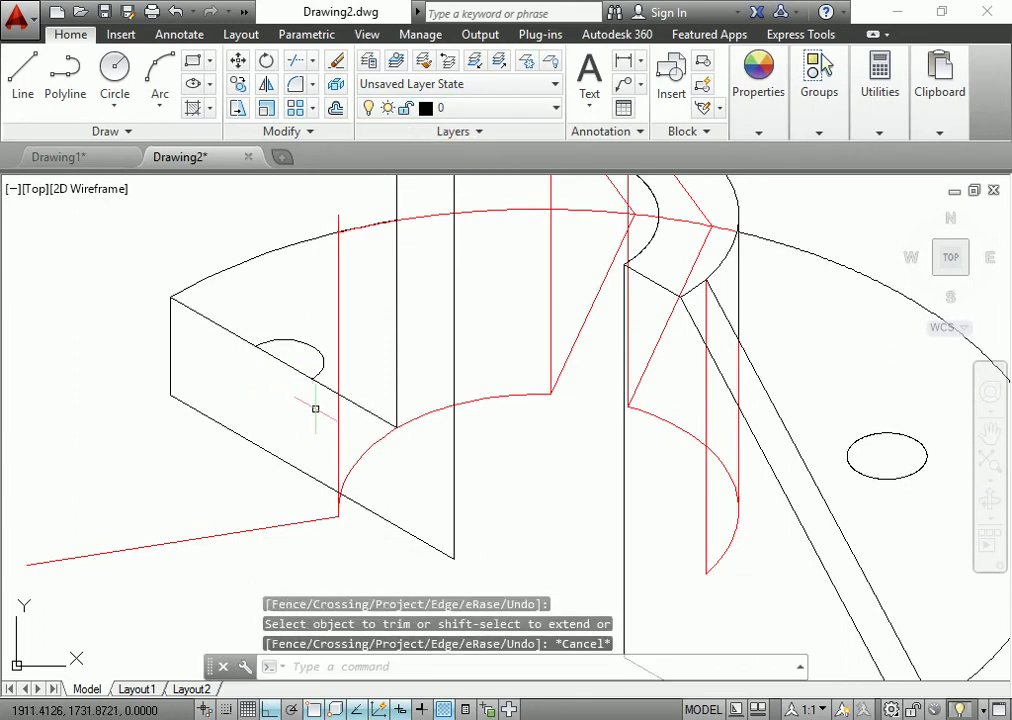
{"action": "scroll", "coordinate": [328, 386], "scroll_direction": "down", "scroll_amount": 4}
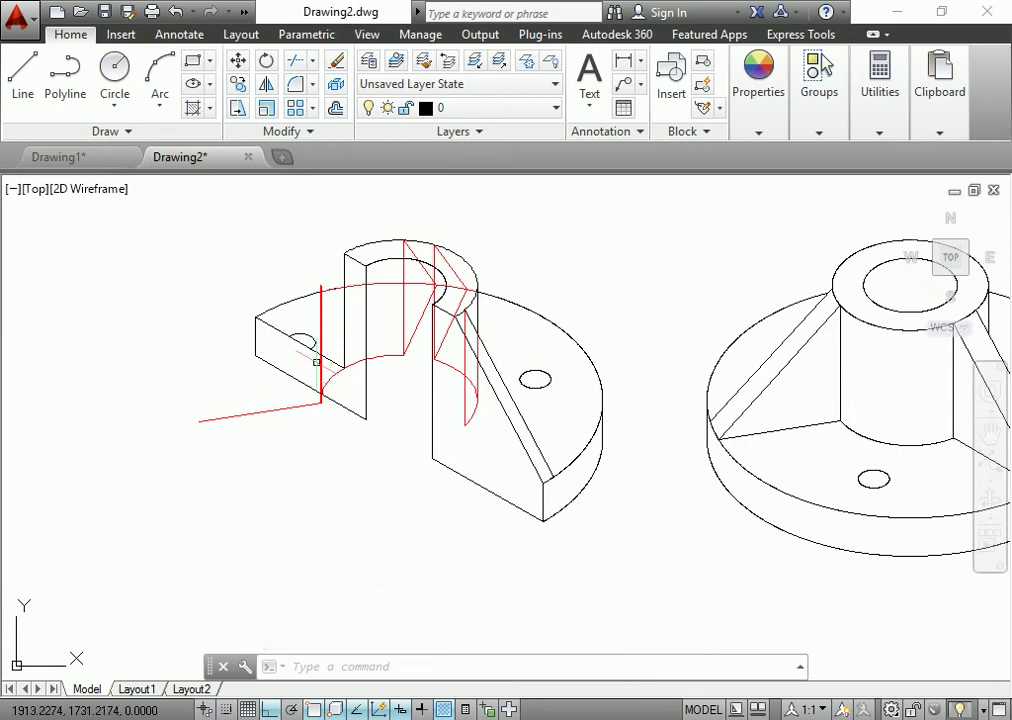
- Draw a 15-unit vertical line down from the hole's edge
{"action": "type", "text": "l"}
{"action": "key", "text": "Return"}
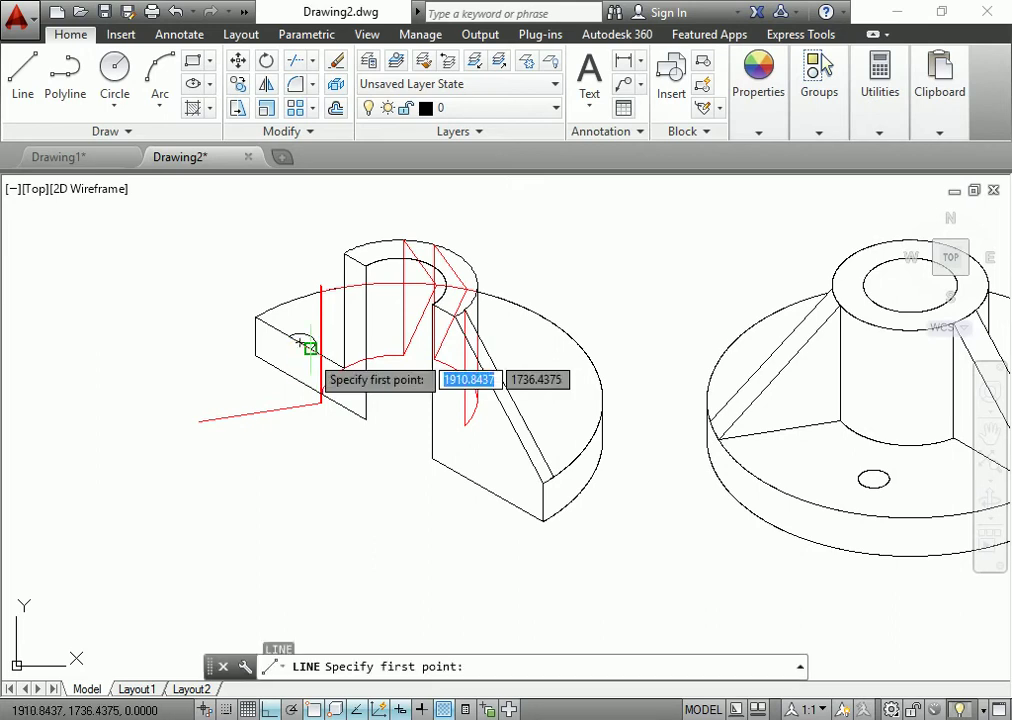
{"action": "left_click", "coordinate": [305, 345]}
{"action": "type", "text": "15"}
{"action": "key", "text": "Return"}
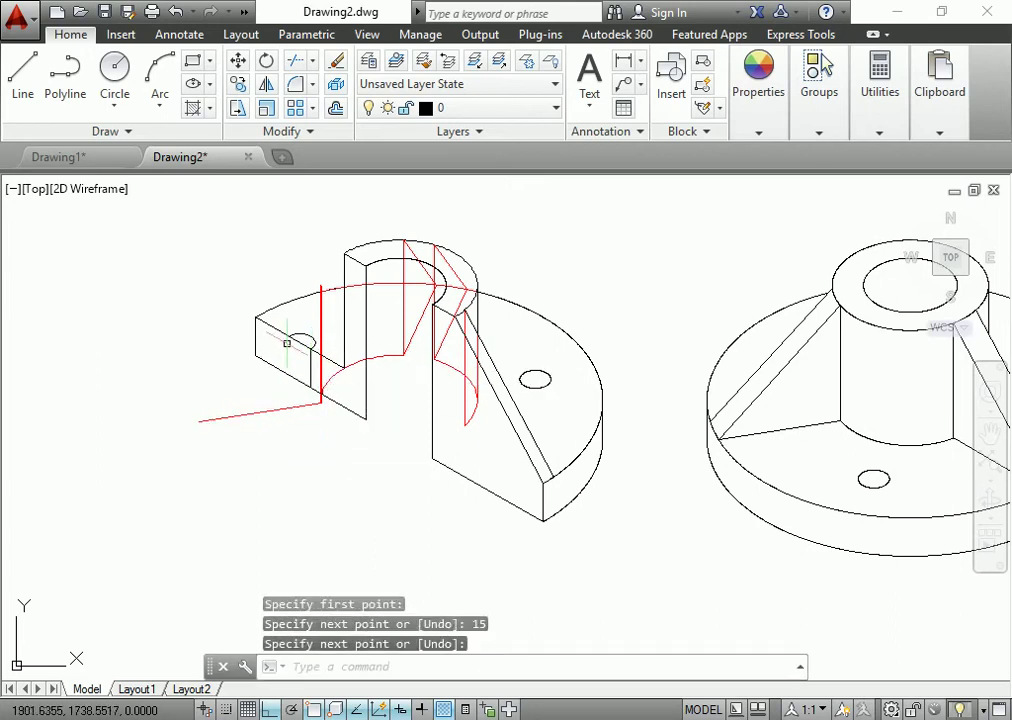
{"action": "key", "text": "Return"}
- Draw another 15-unit vertical edge where the hole arc meets the cut edge
{"action": "left_click", "coordinate": [300, 343]}
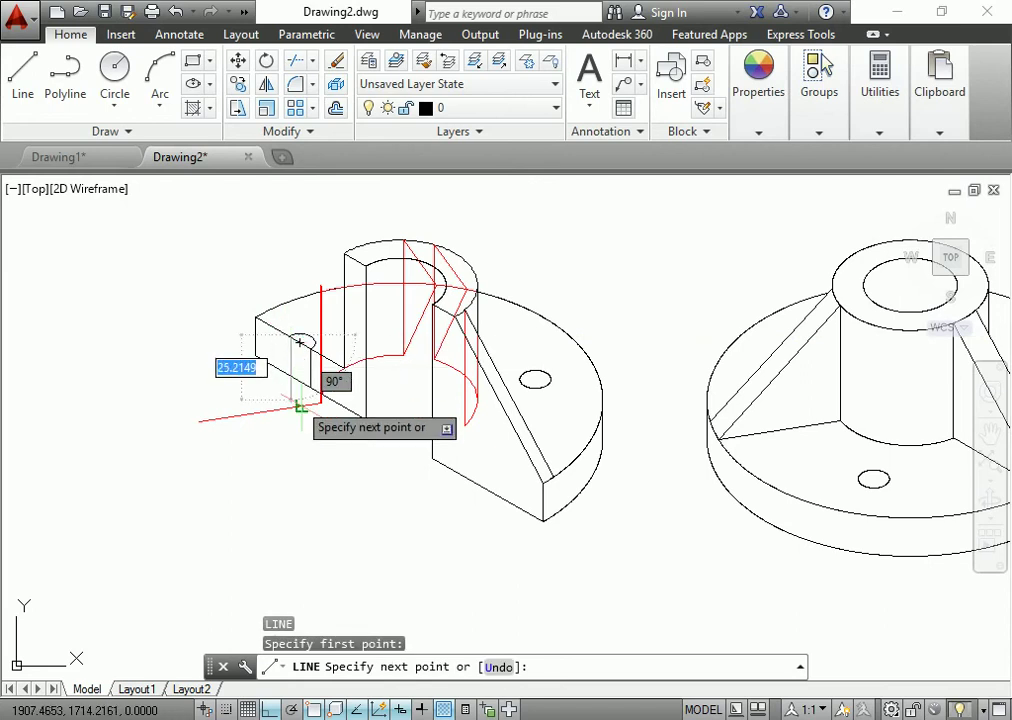
{"action": "key", "text": "Escape"}
{"action": "scroll", "coordinate": [291, 370], "scroll_direction": "up", "scroll_amount": 8}
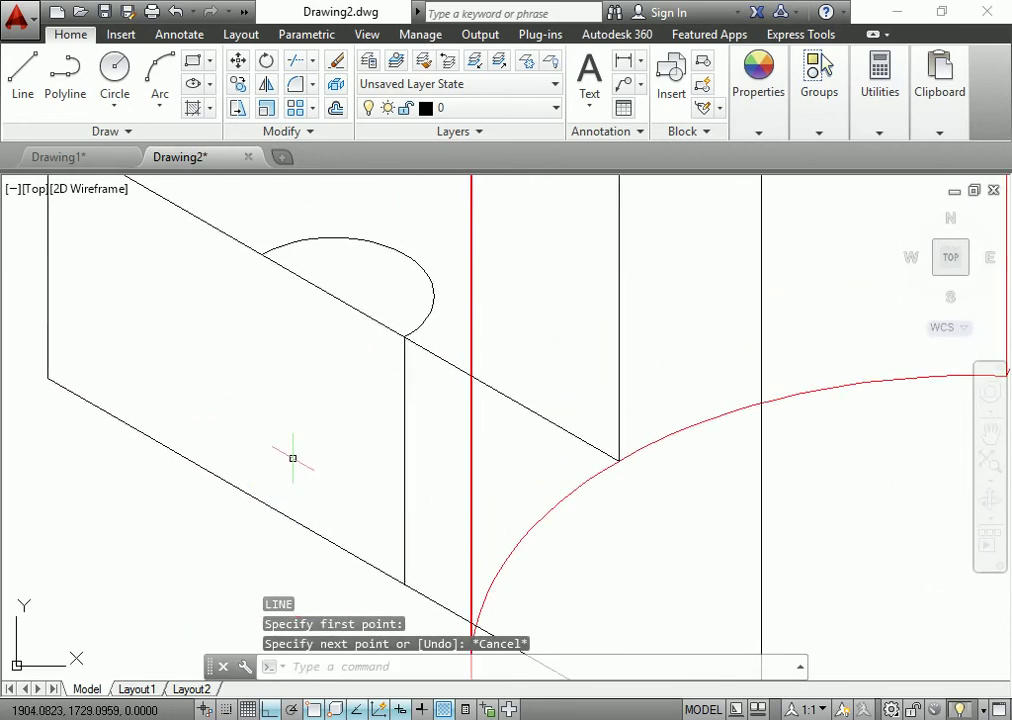
{"action": "type", "text": "l"}
{"action": "key", "text": "Return"}
{"action": "left_click", "coordinate": [262, 256]}
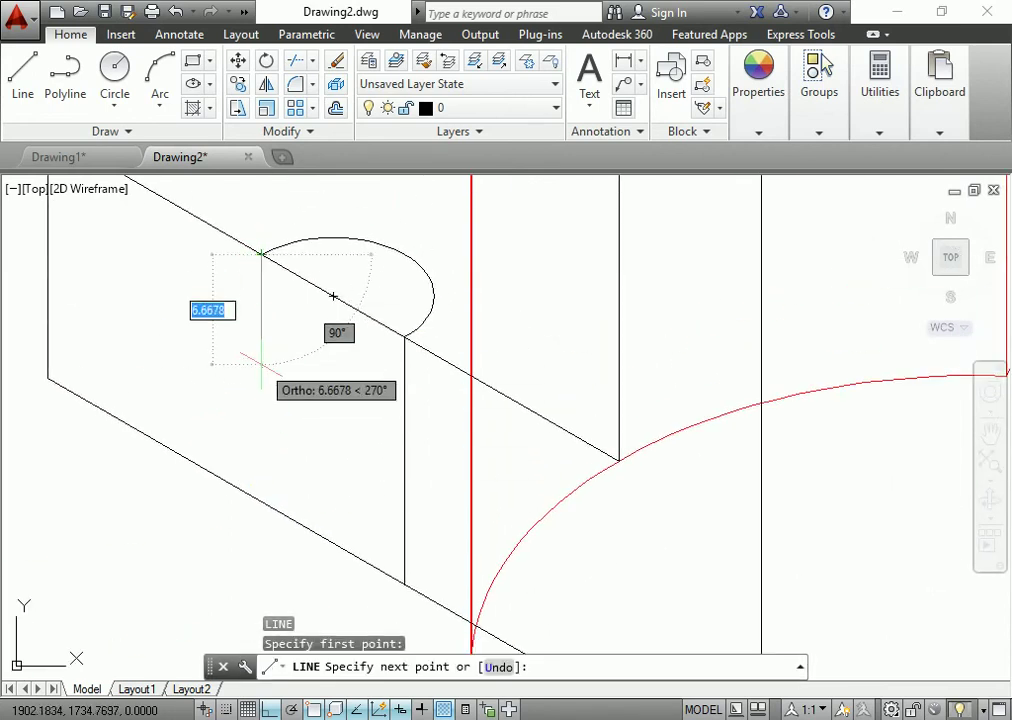
{"action": "type", "text": "15"}
{"action": "key", "text": "Return"}
{"action": "key", "text": "Escape"}
{"action": "scroll", "coordinate": [366, 504], "scroll_direction": "down", "scroll_amount": 5}
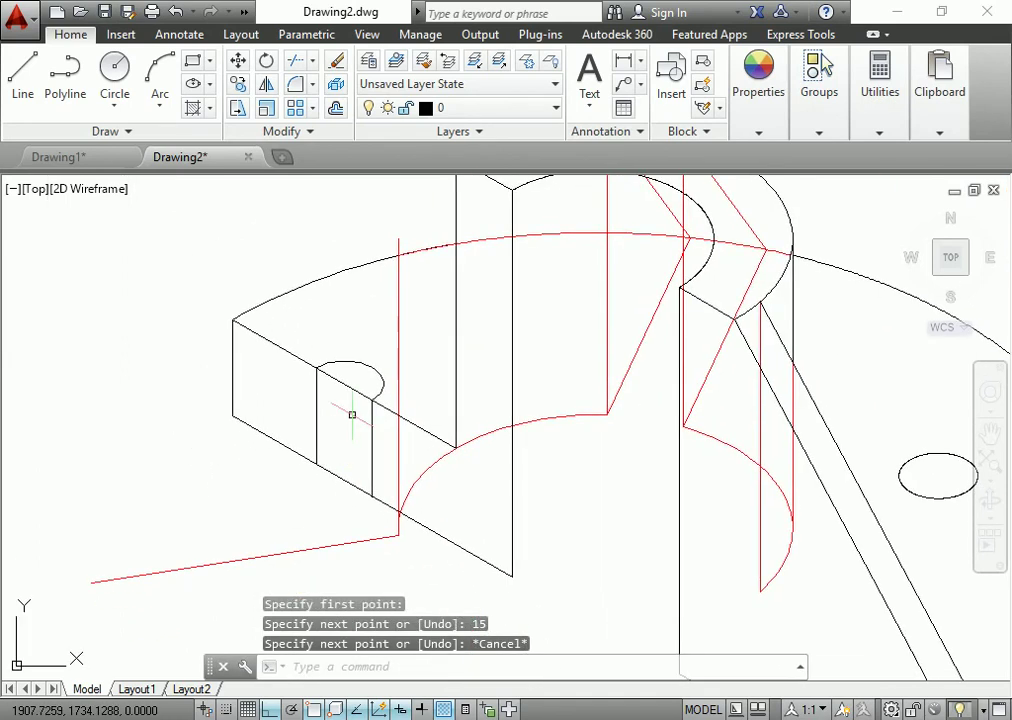
- Copy the small hole's top ellipse down to the block's bottom edge
{"action": "left_click", "coordinate": [346, 358]}
{"action": "type", "text": "o"}
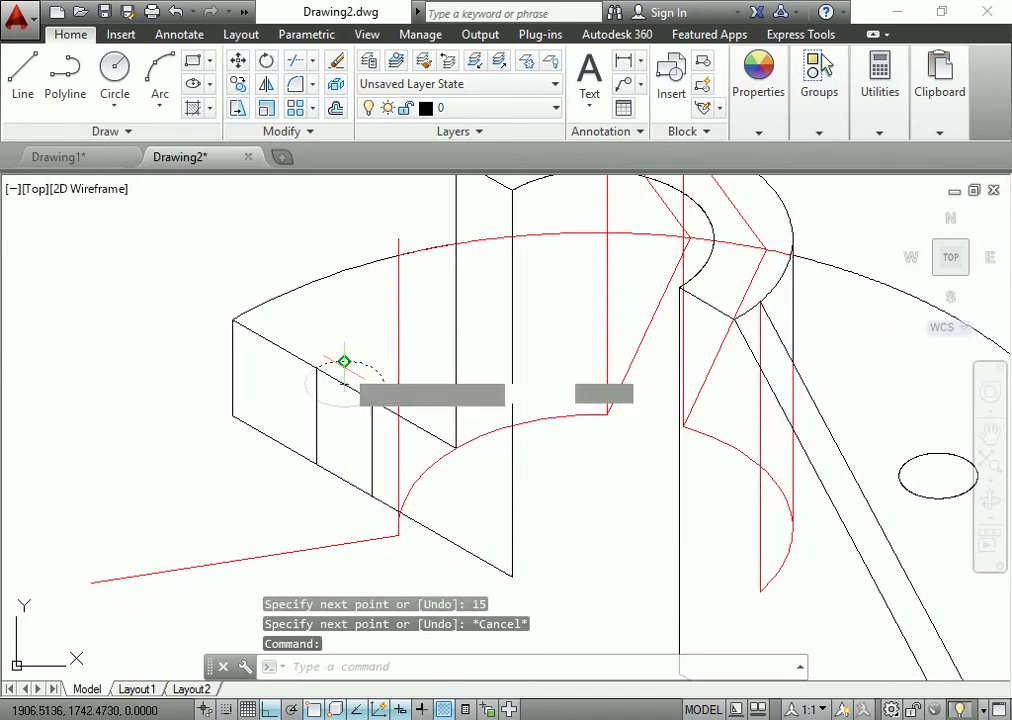
{"action": "key", "text": "Return"}
{"action": "left_click", "coordinate": [316, 363]}
{"action": "left_click", "coordinate": [316, 461]}
{"action": "key", "text": "Escape"}
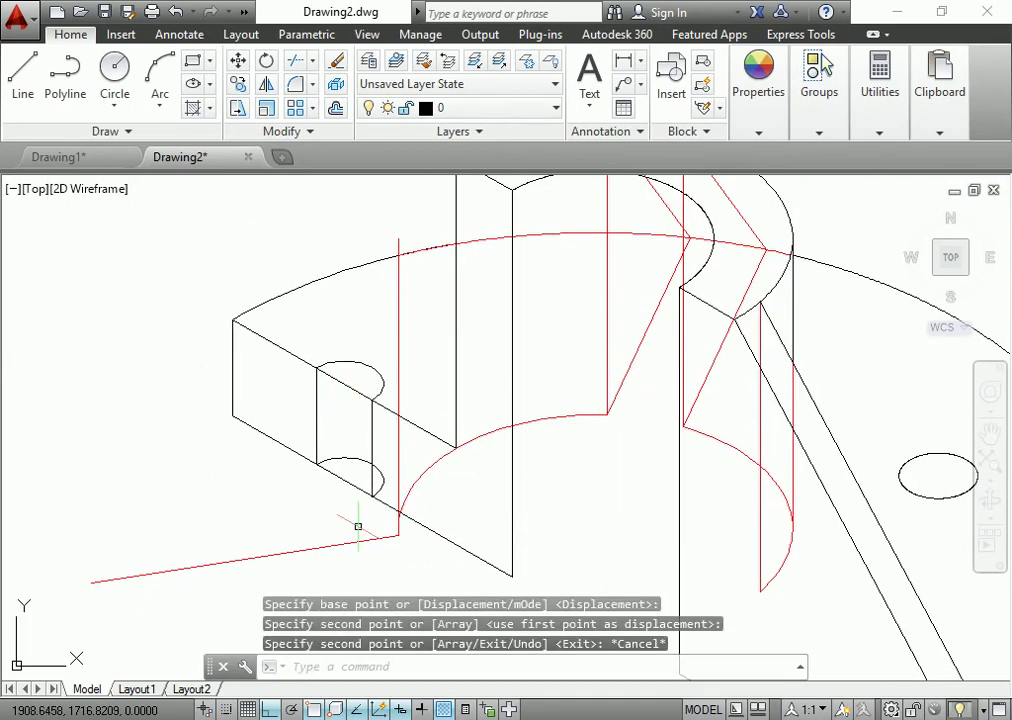
- Delete the two red vertical lines beside the hole
{"action": "type", "text": "tr"}
{"action": "key", "text": "Return"}
{"action": "key", "text": "Return"}
{"action": "key", "text": "Escape"}
{"action": "scroll", "coordinate": [394, 538], "scroll_direction": "down", "scroll_amount": 2}
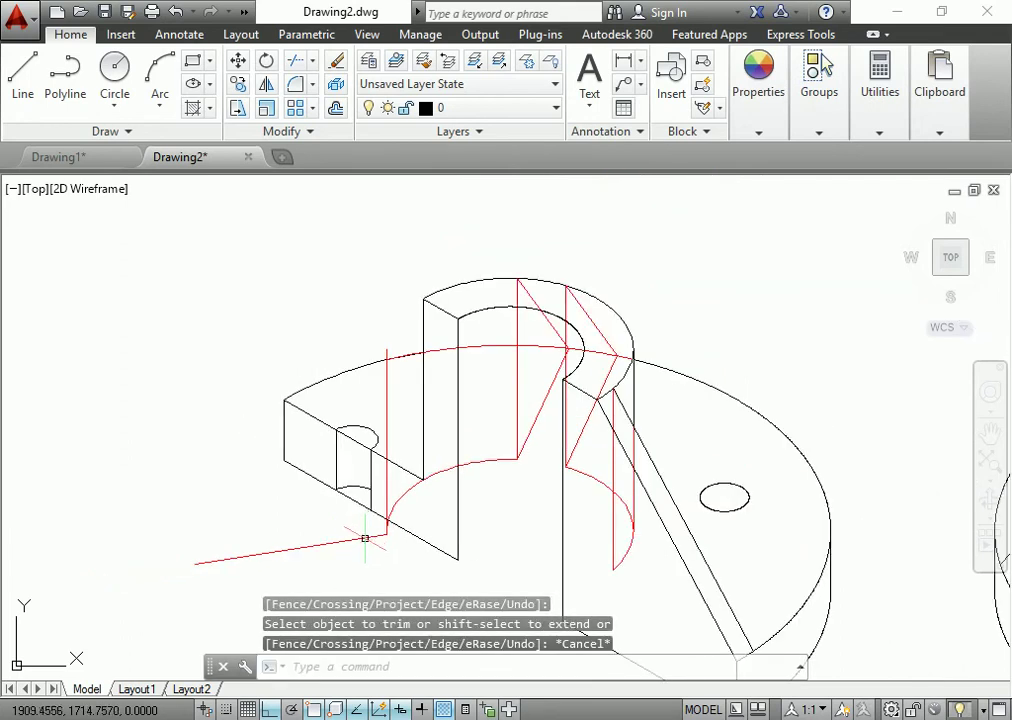
{"action": "key", "text": "Escape"}
{"action": "left_click", "coordinate": [350, 539]}
{"action": "key", "text": "Delete"}
{"action": "left_click", "coordinate": [386, 492]}
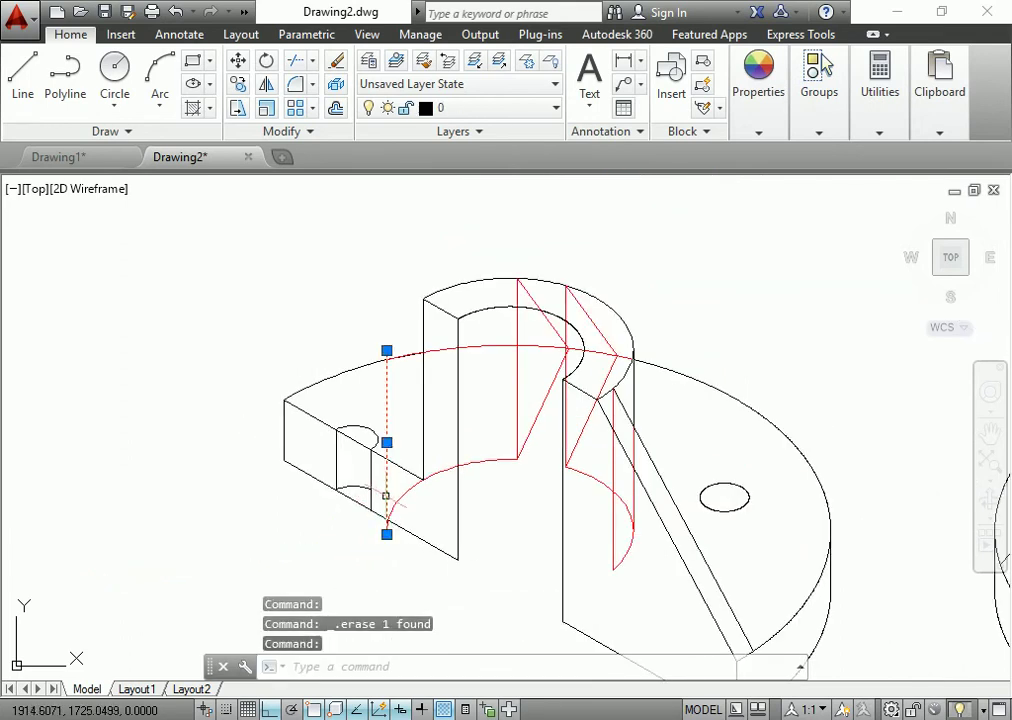
{"action": "key", "text": "Delete"}
{"action": "scroll", "coordinate": [390, 512], "scroll_direction": "up", "scroll_amount": 2}
{"action": "scroll", "coordinate": [371, 505], "scroll_direction": "up", "scroll_amount": 2}
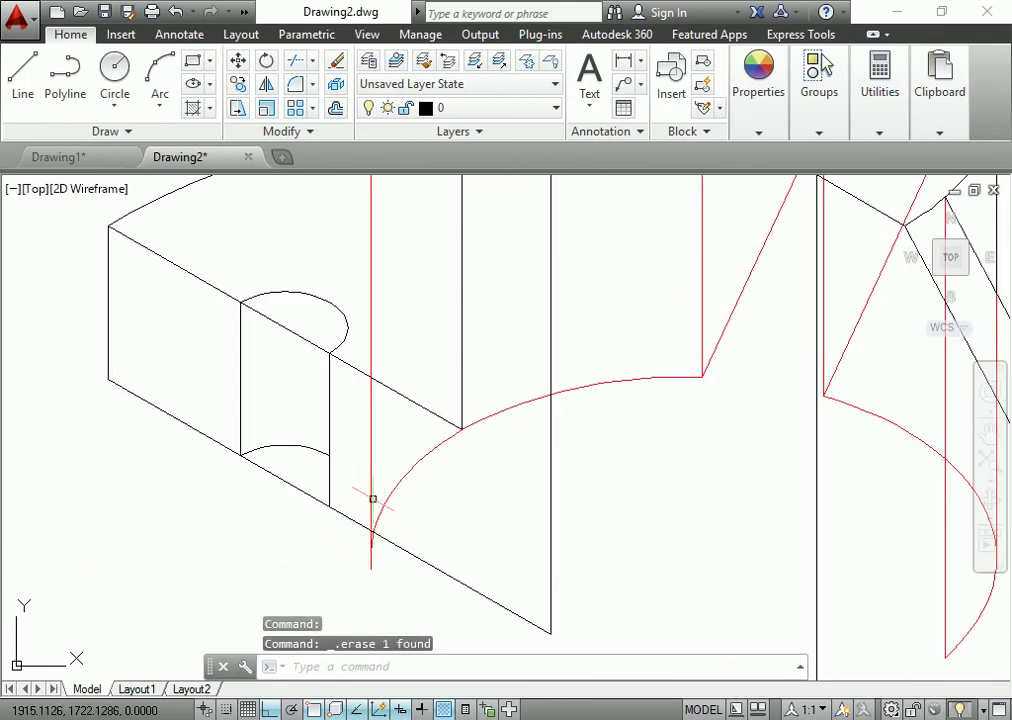
- Trim the red arc back to the vertical cut edge
{"action": "left_click", "coordinate": [371, 558]}
{"action": "scroll", "coordinate": [445, 580], "scroll_direction": "down", "scroll_amount": 2}
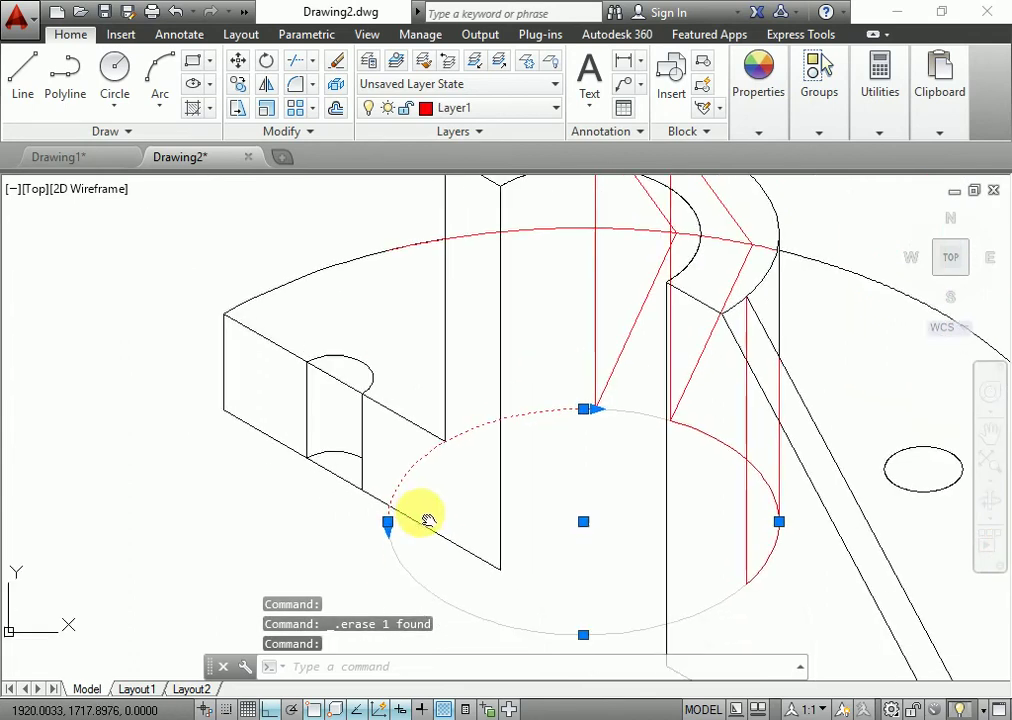
{"action": "scroll", "coordinate": [420, 512], "scroll_direction": "down", "scroll_amount": 2}
{"action": "key", "text": "Escape"}
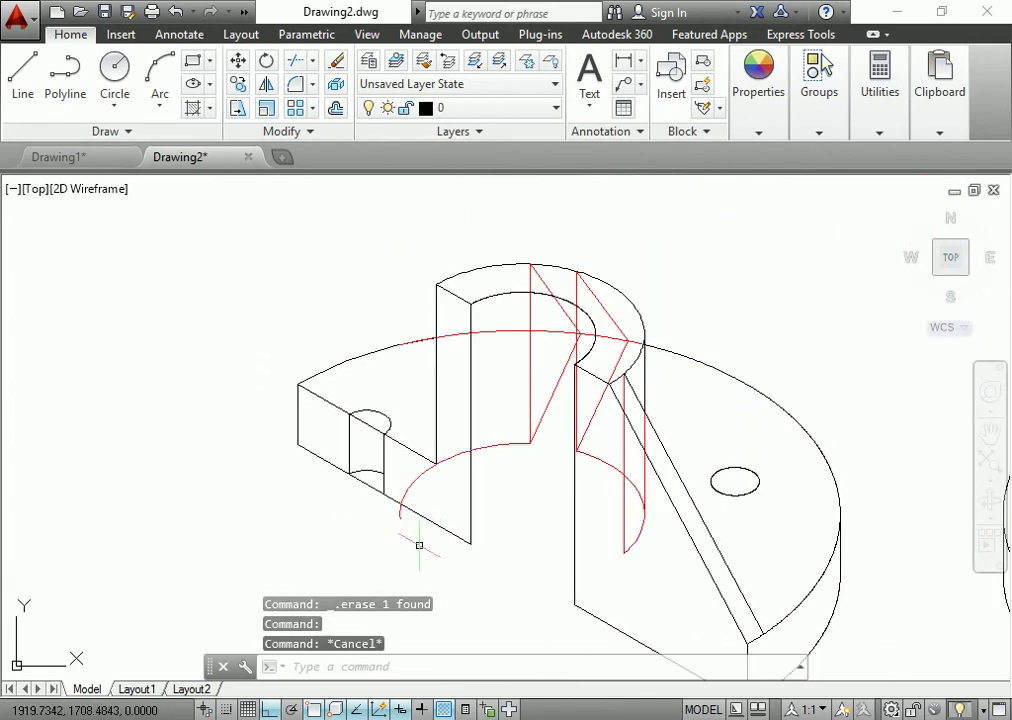
{"action": "type", "text": "tr"}
{"action": "key", "text": "Return"}
{"action": "key", "text": "Return"}
{"action": "left_click", "coordinate": [402, 511]}
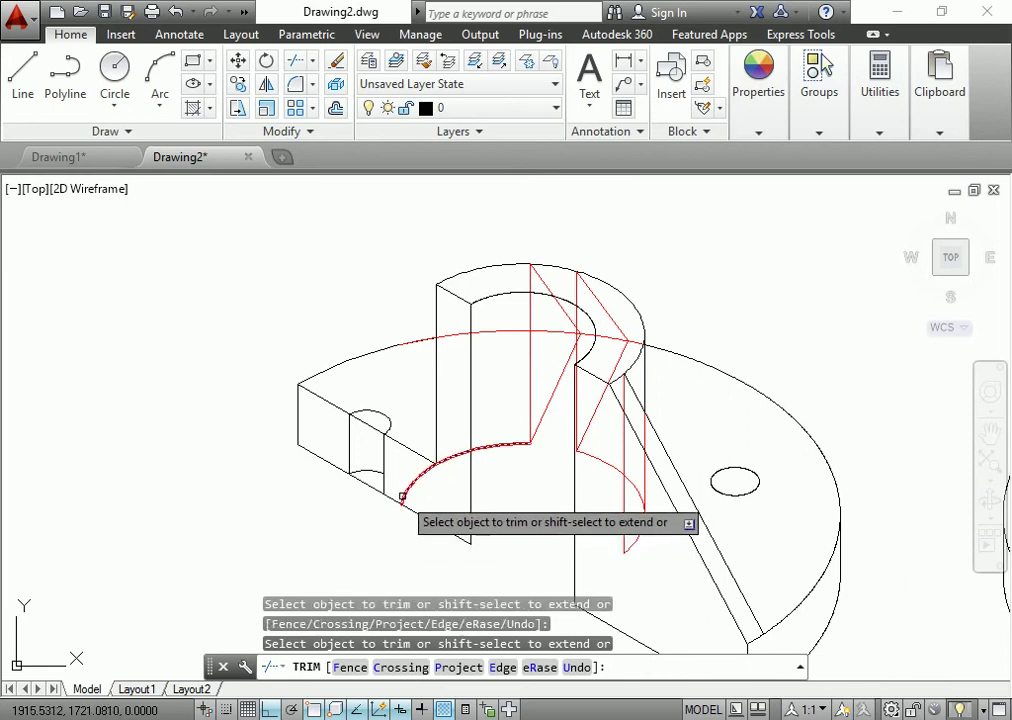
{"action": "key", "text": "Escape"}
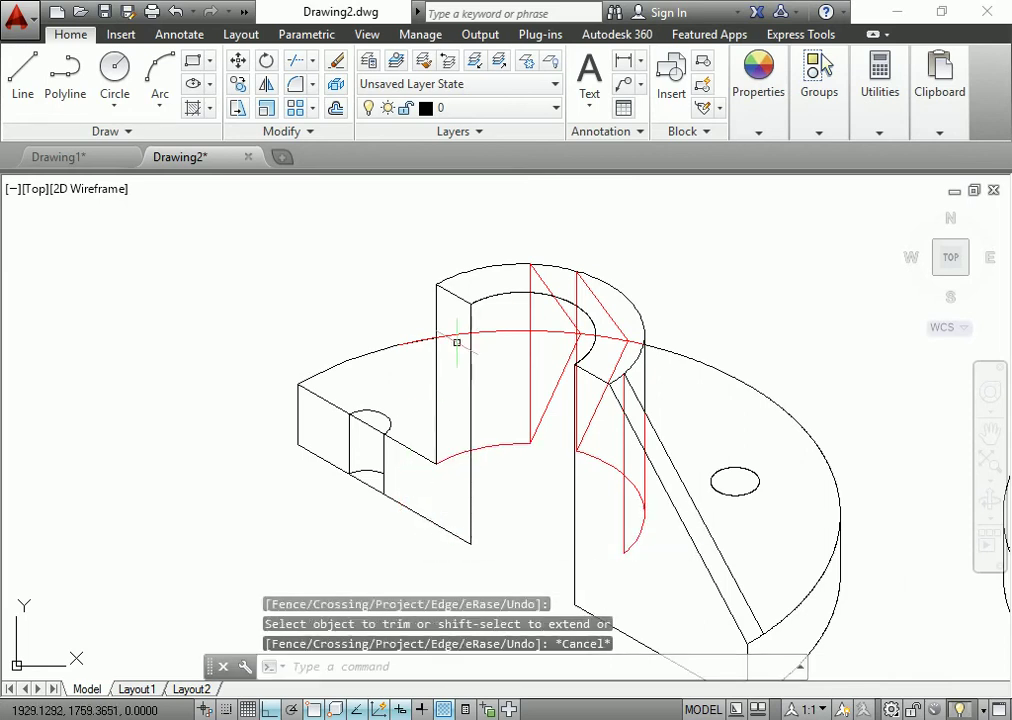
- Trim away the lower part of the small bolt hole
{"action": "left_click", "coordinate": [431, 340]}
{"action": "left_click", "coordinate": [399, 344]}
{"action": "key", "text": "Escape"}
{"action": "type", "text": "tr"}
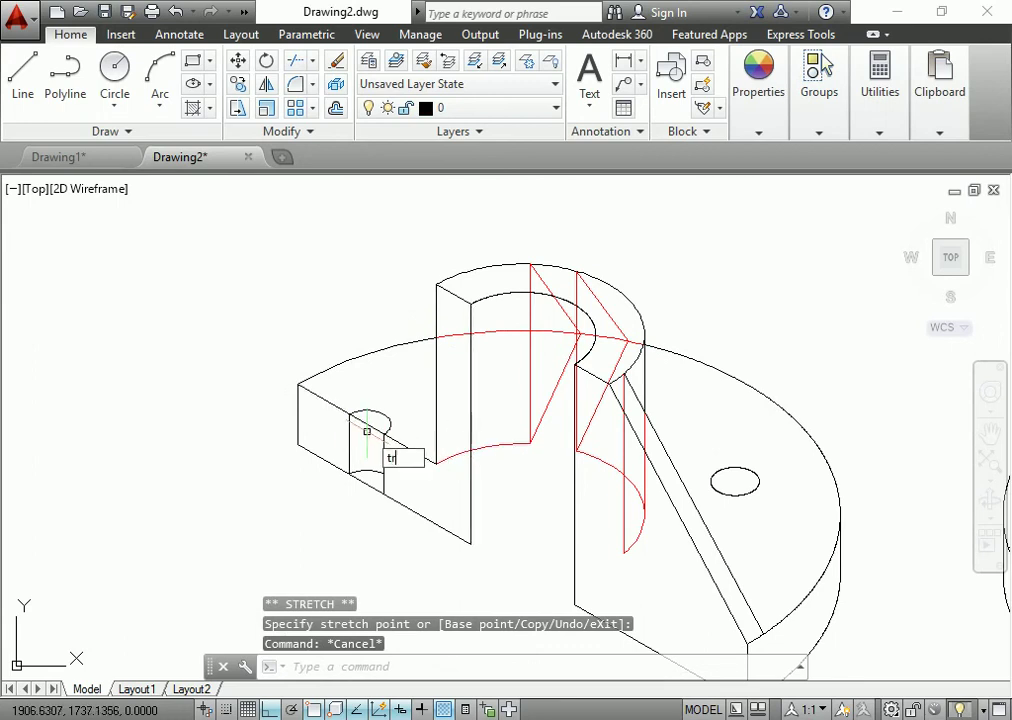
{"action": "key", "text": "Return"}
{"action": "key", "text": "Return"}
{"action": "left_click", "coordinate": [370, 458]}
- Trim the diagonal edge back to the cut
{"action": "key", "text": "Escape"}
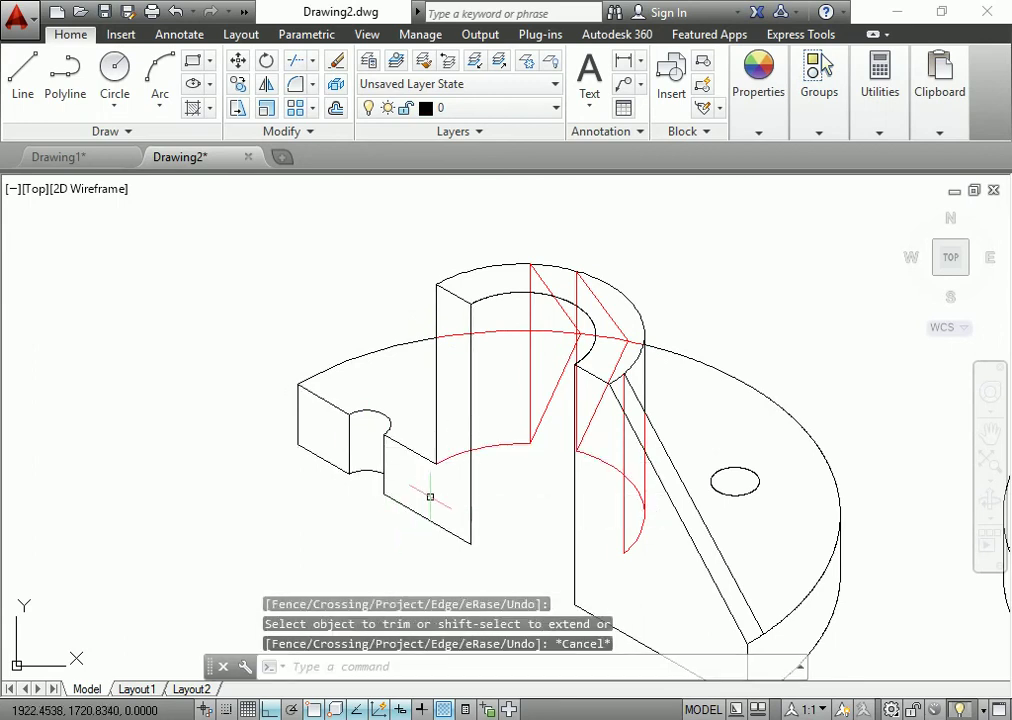
{"action": "scroll", "coordinate": [430, 497], "scroll_direction": "down", "scroll_amount": 3}
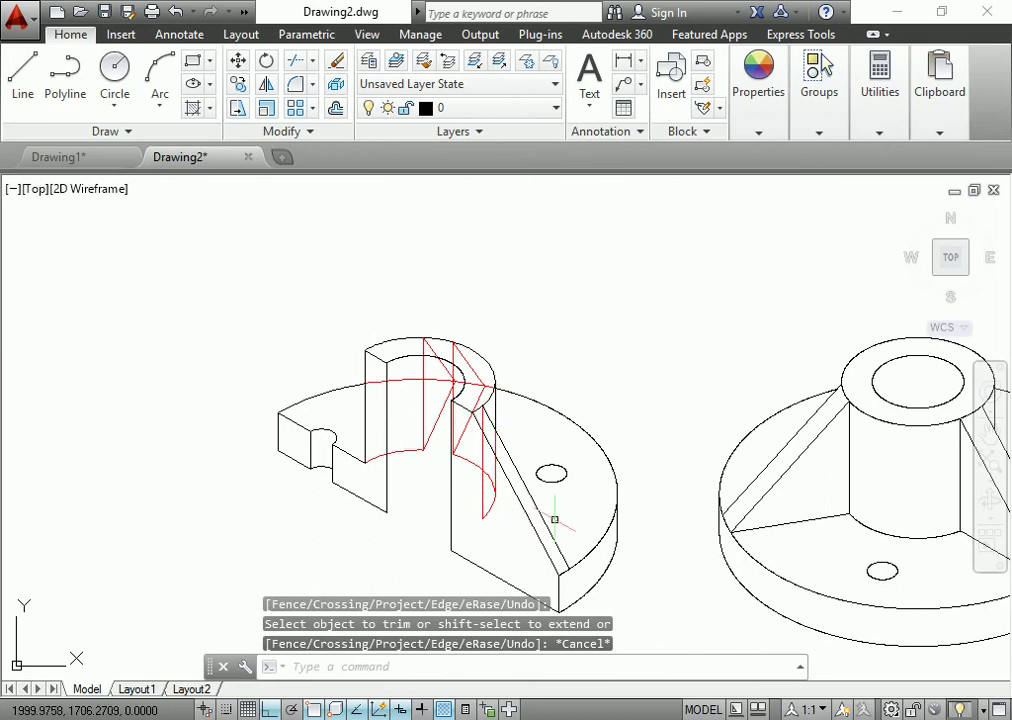
{"action": "left_click", "coordinate": [549, 537]}
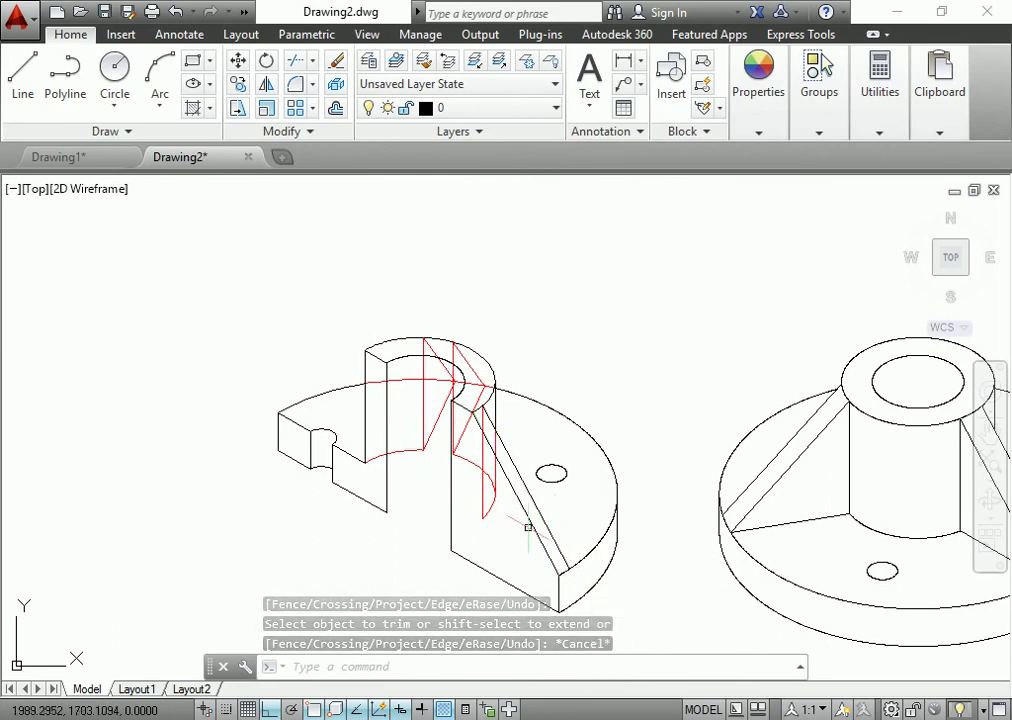
- With Layer1 current, draw a line from the front bottom corner to where the cut meets the base
{"action": "left_click", "coordinate": [470, 108]}
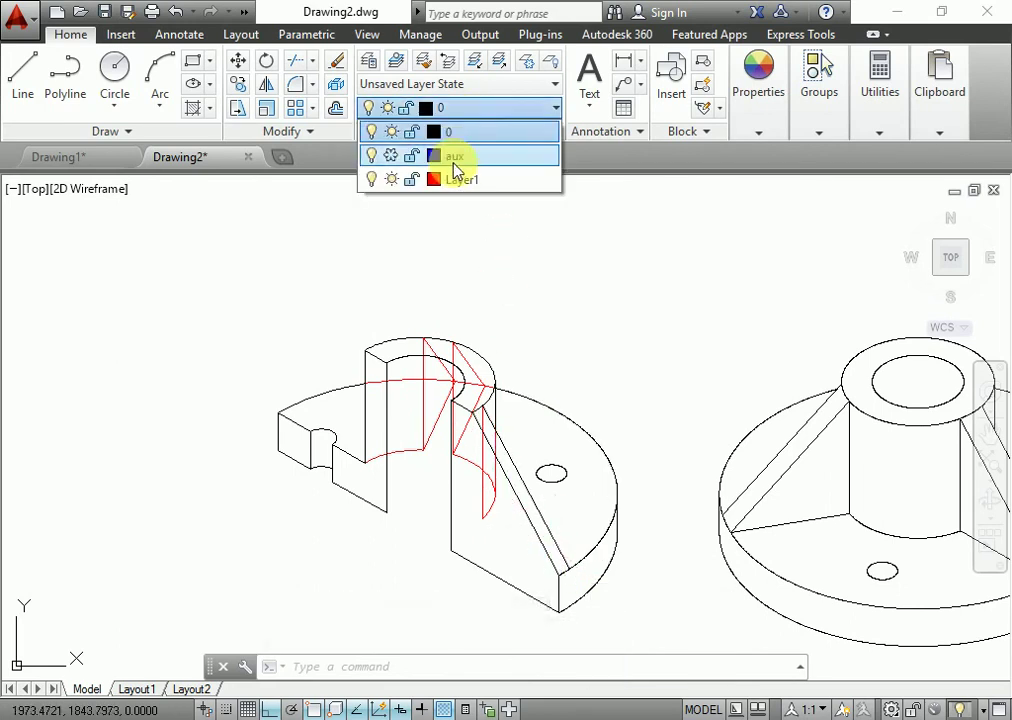
{"action": "left_click", "coordinate": [460, 178]}
{"action": "key", "text": "l"}
{"action": "key", "text": "Return"}
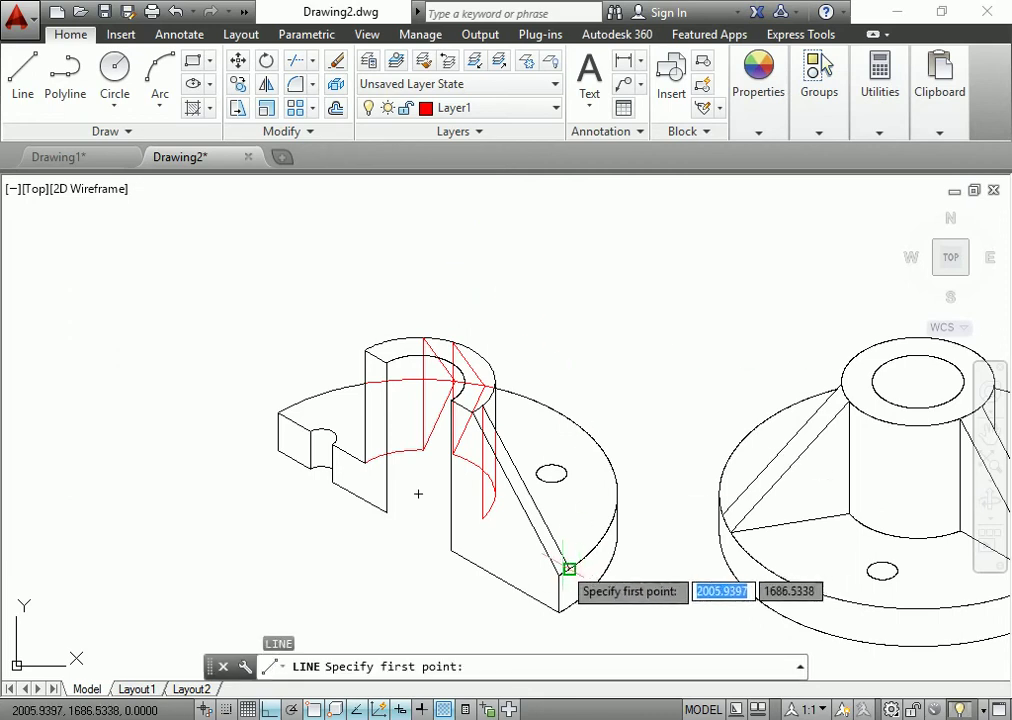
{"action": "left_click", "coordinate": [569, 567]}
{"action": "left_click", "coordinate": [482, 518]}
{"action": "key", "text": "Return"}
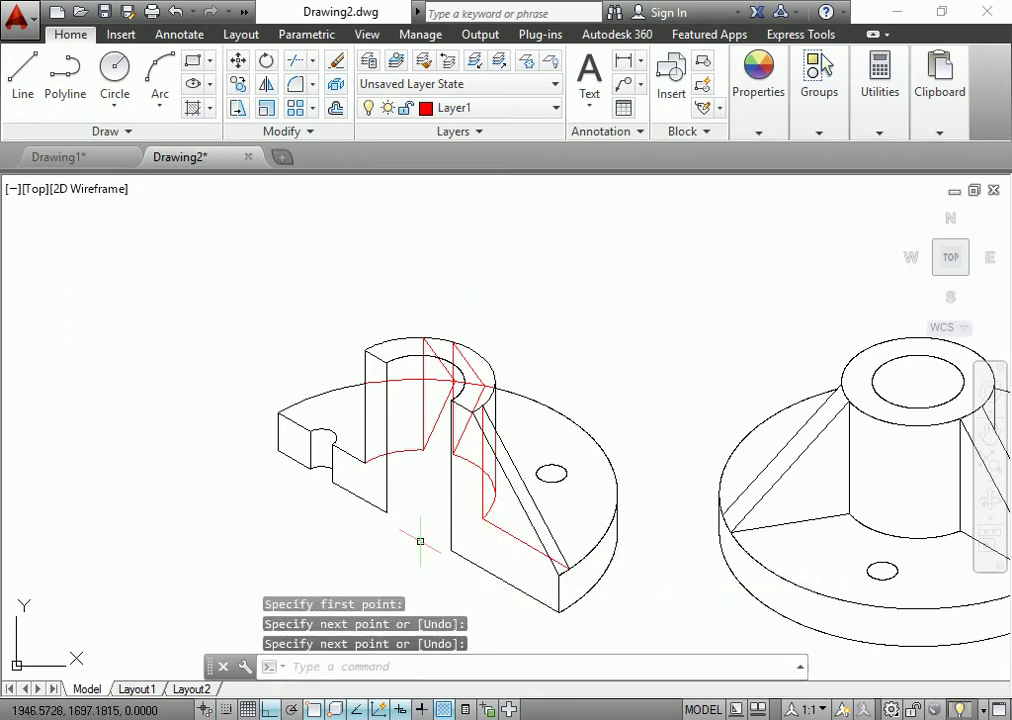
{"action": "key", "text": "Return"}
{"action": "key", "text": "Escape"}
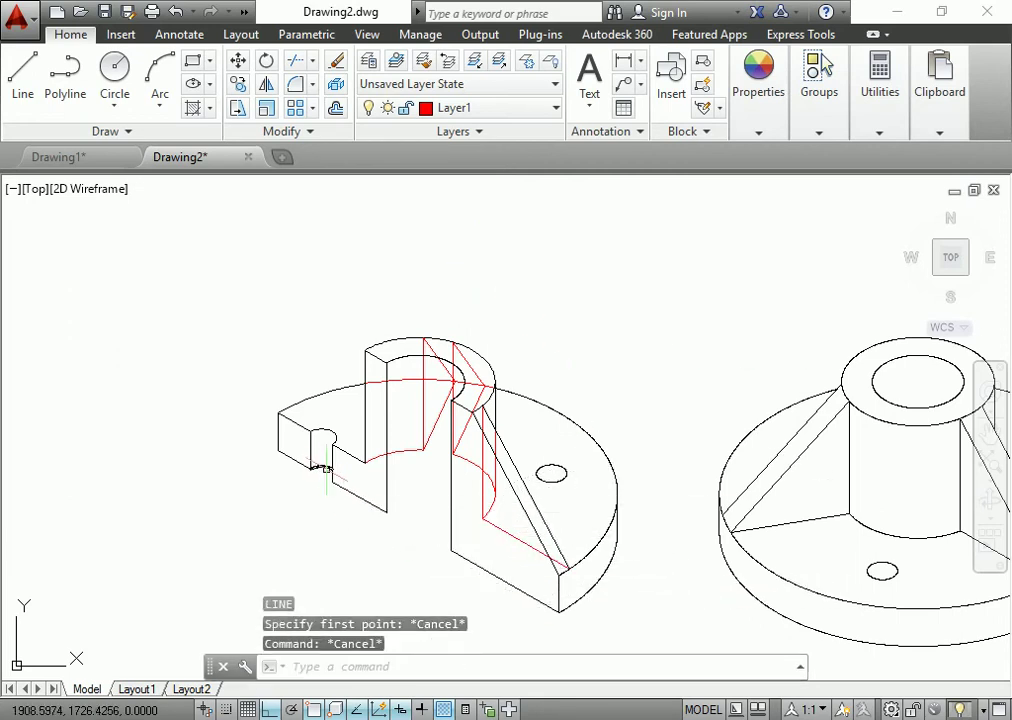
{"action": "left_click", "coordinate": [321, 465]}
- Copy the notch's upper arc down to the notch bottom
{"action": "key", "text": "Escape"}
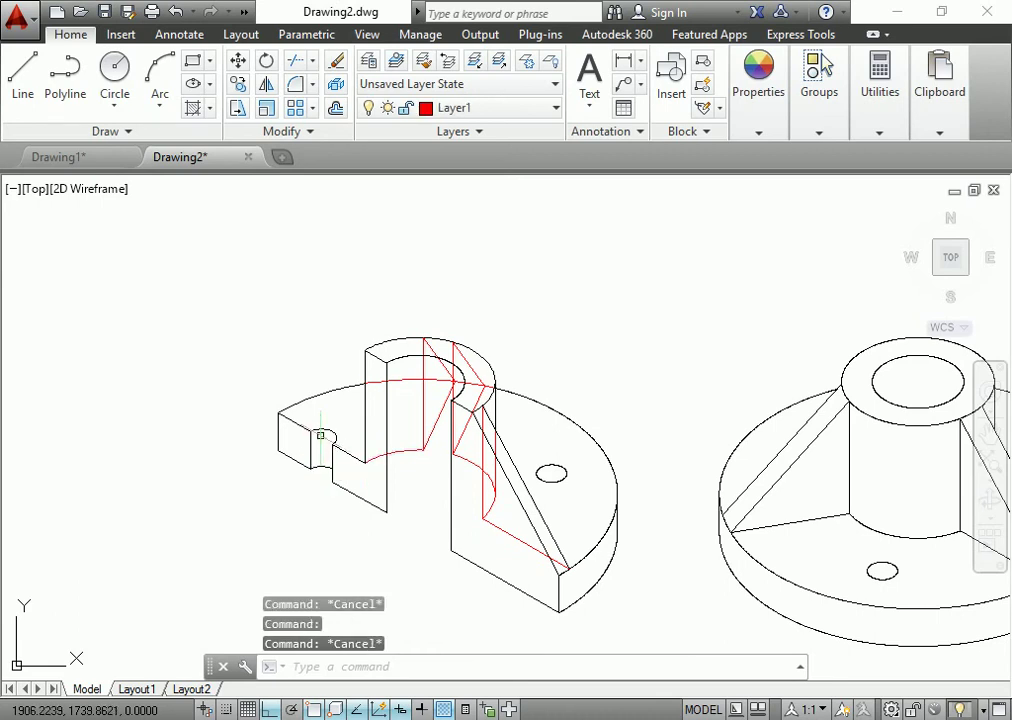
{"action": "left_click", "coordinate": [321, 436]}
{"action": "type", "text": "co"}
{"action": "key", "text": "Return"}
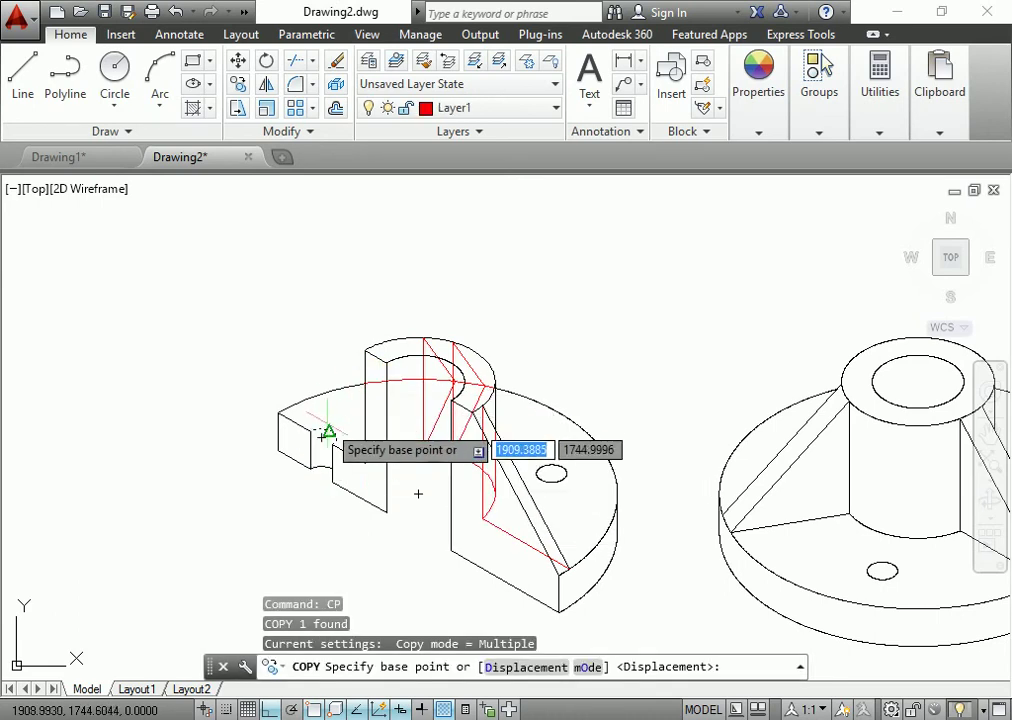
{"action": "left_click", "coordinate": [318, 433]}
{"action": "left_click", "coordinate": [320, 471]}
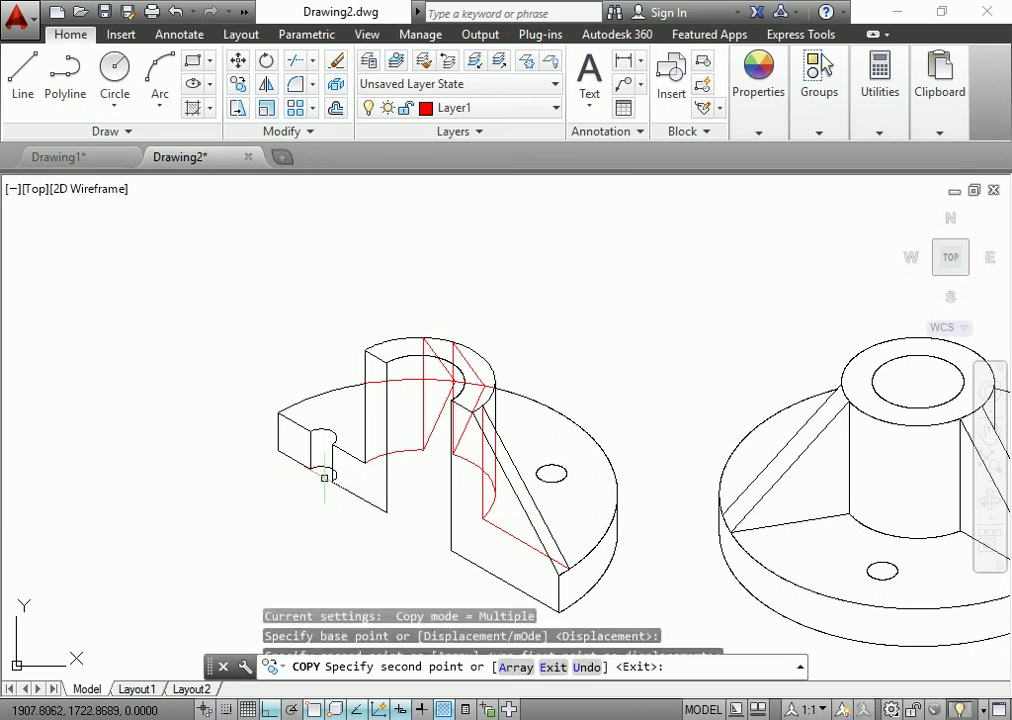
{"action": "key", "text": "Escape"}
- Stretch the new arc's left end onto the notch's other wall and put it on Layer1
{"action": "scroll", "coordinate": [325, 474], "scroll_direction": "up", "scroll_amount": 5}
{"action": "left_click", "coordinate": [457, 107]}
{"action": "left_click", "coordinate": [413, 153]}
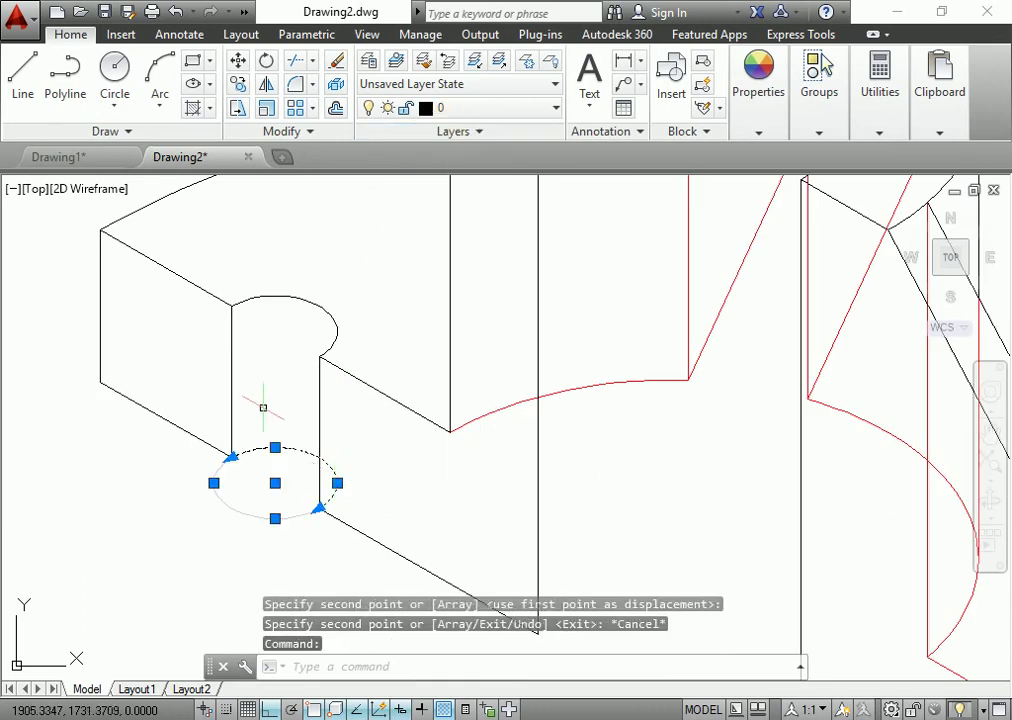
{"action": "left_click", "coordinate": [231, 457]}
{"action": "left_click", "coordinate": [318, 458]}
{"action": "key", "text": "Escape"}
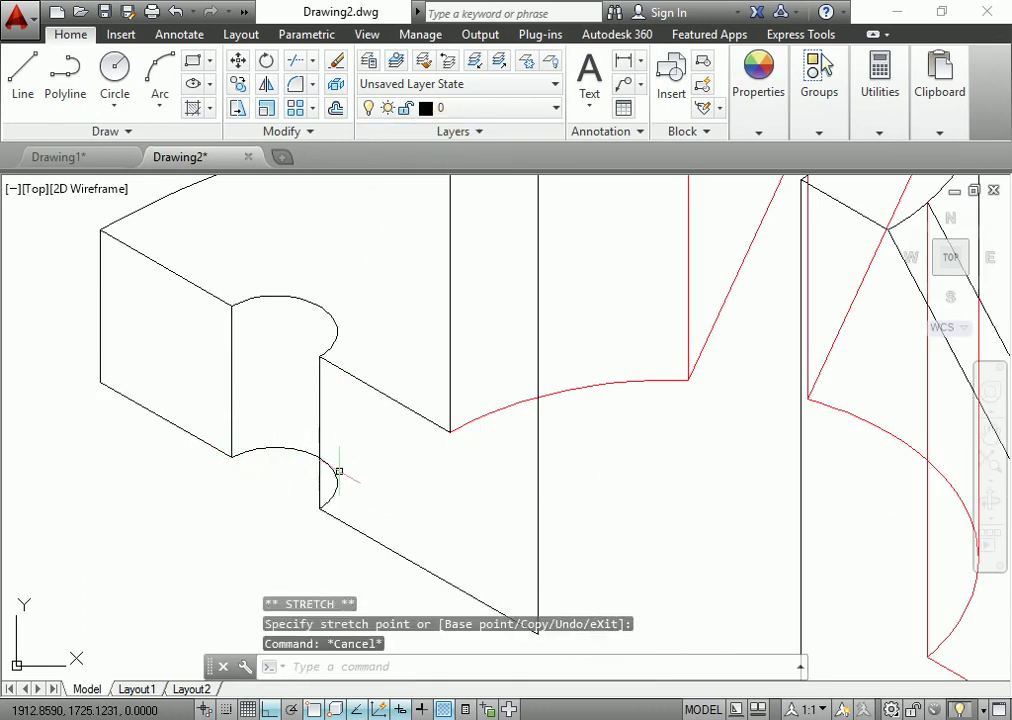
{"action": "left_click", "coordinate": [337, 483]}
{"action": "left_click", "coordinate": [515, 107]}
{"action": "left_click", "coordinate": [515, 178]}
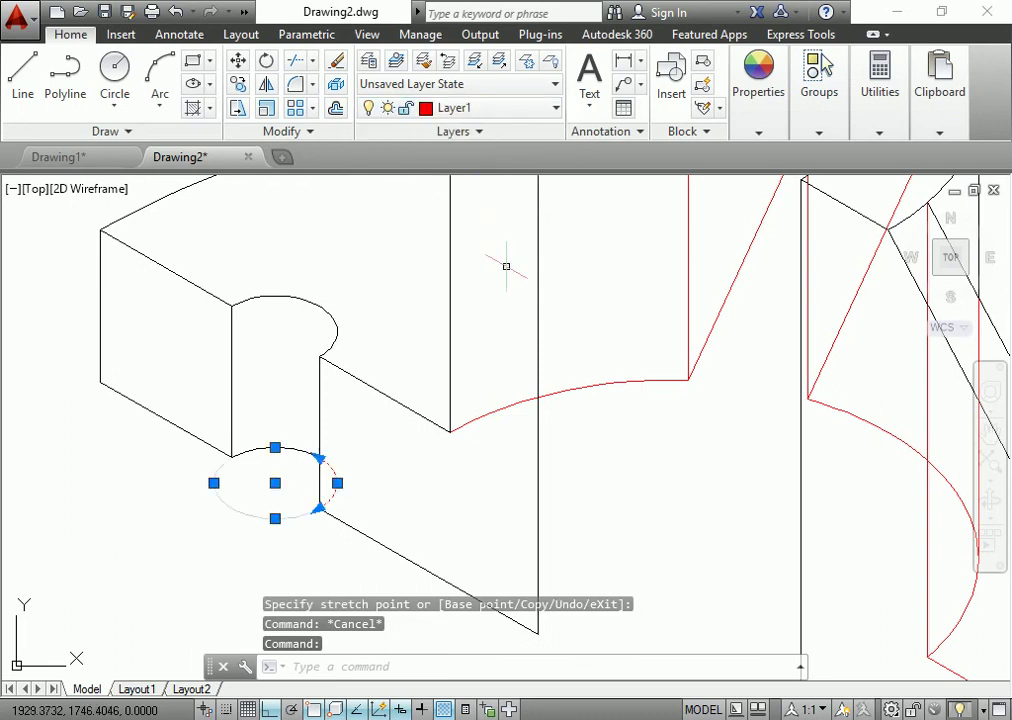
{"action": "key", "text": "Escape"}
- Copy the bore's top arc down to the bottom of the bore
{"action": "scroll", "coordinate": [402, 409], "scroll_direction": "down", "scroll_amount": 3}
{"action": "scroll", "coordinate": [454, 465], "scroll_direction": "down", "scroll_amount": 2}
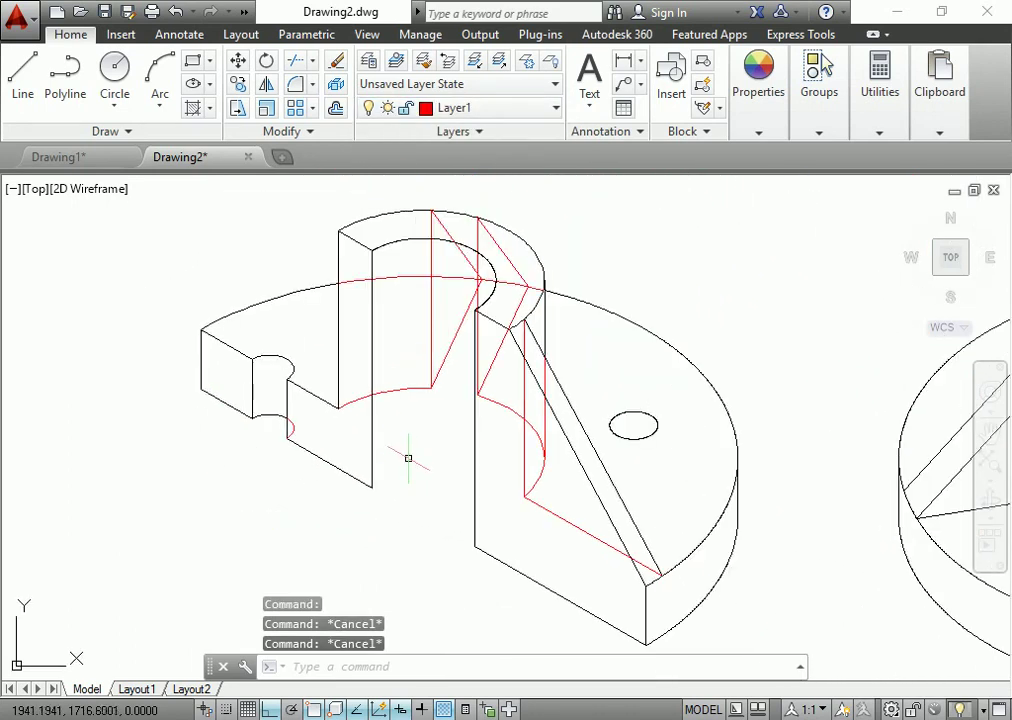
{"action": "scroll", "coordinate": [419, 457], "scroll_direction": "down", "scroll_amount": 2}
{"action": "left_click", "coordinate": [413, 310]}
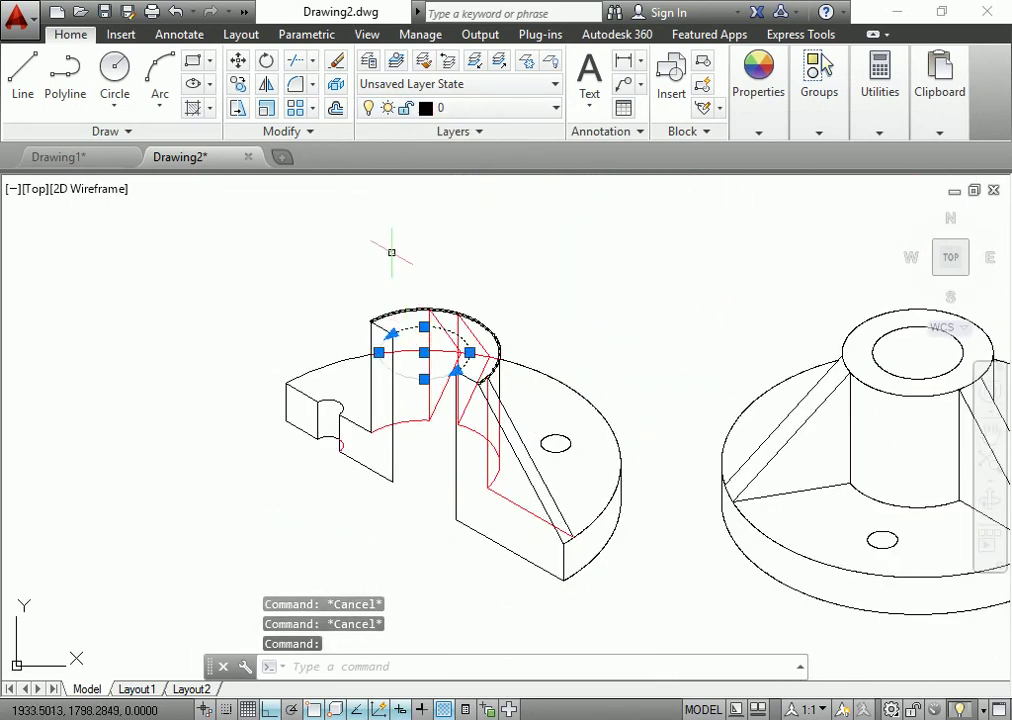
{"action": "type", "text": "cp"}
{"action": "key", "text": "Return"}
{"action": "left_click", "coordinate": [388, 333]}
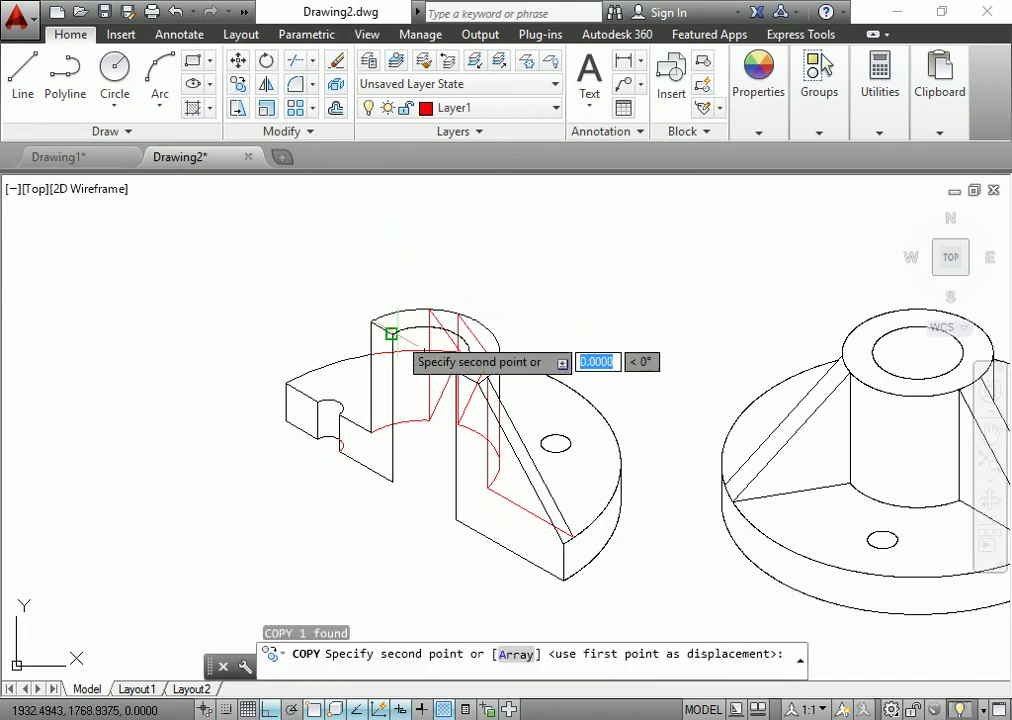
{"action": "left_click", "coordinate": [391, 481]}
{"action": "key", "text": "Escape"}
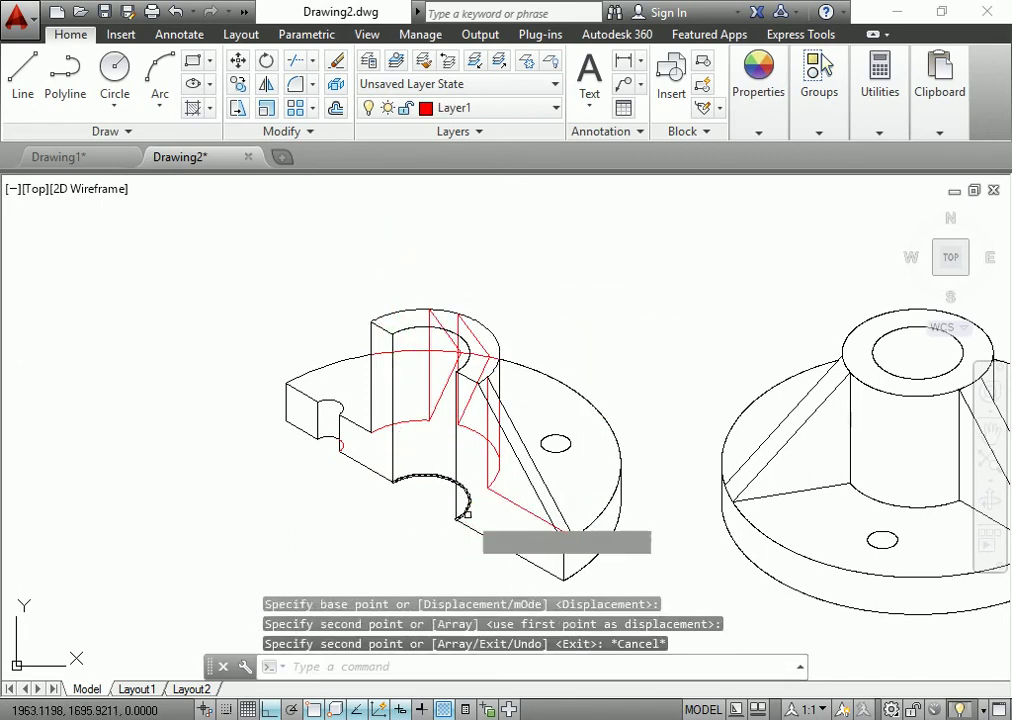
- Recopy the bore's top arc from its top endpoint onto the lower cut edge
{"action": "type", "text": "tr"}
{"action": "key", "text": "Return"}
{"action": "key", "text": "Escape"}
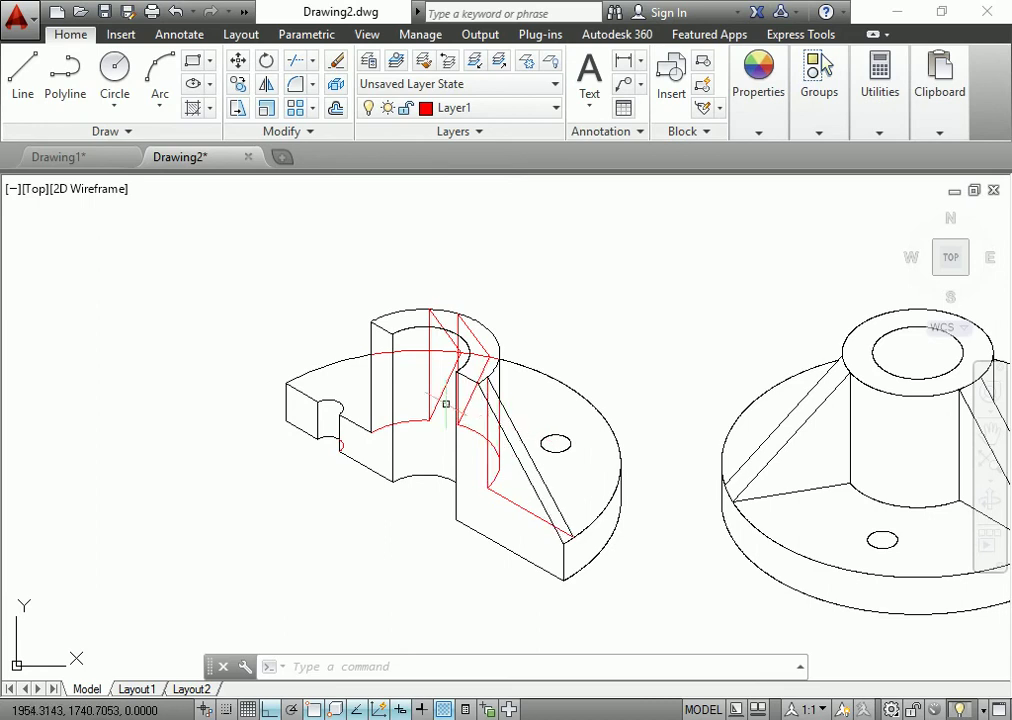
{"action": "left_click", "coordinate": [436, 479]}
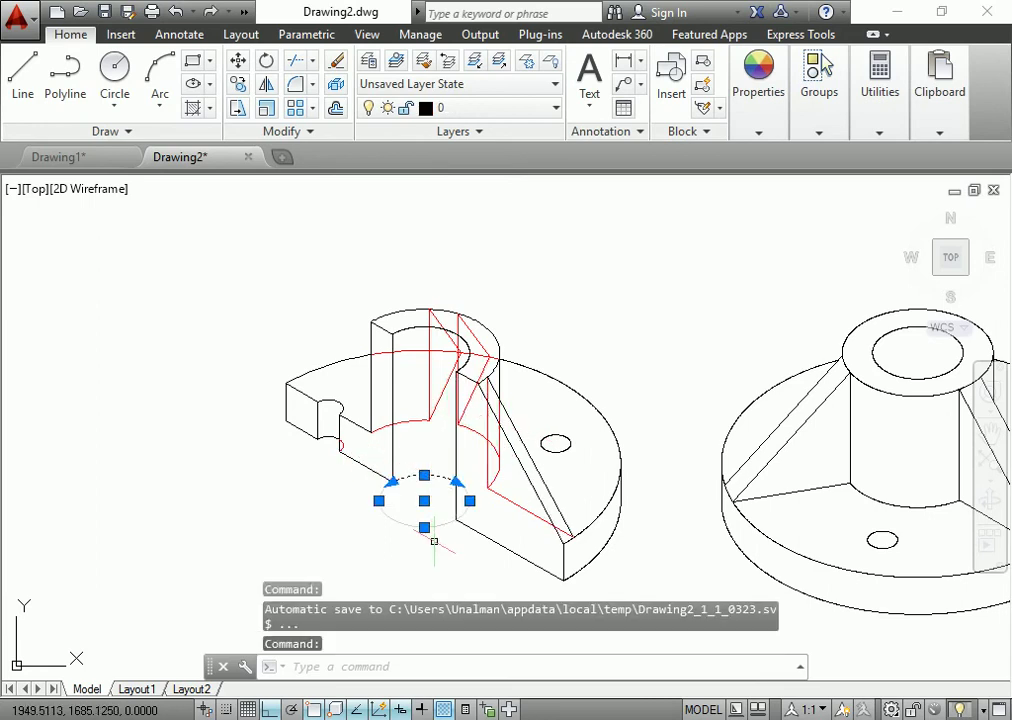
{"action": "key", "text": "Escape"}
{"action": "left_click", "coordinate": [408, 327]}
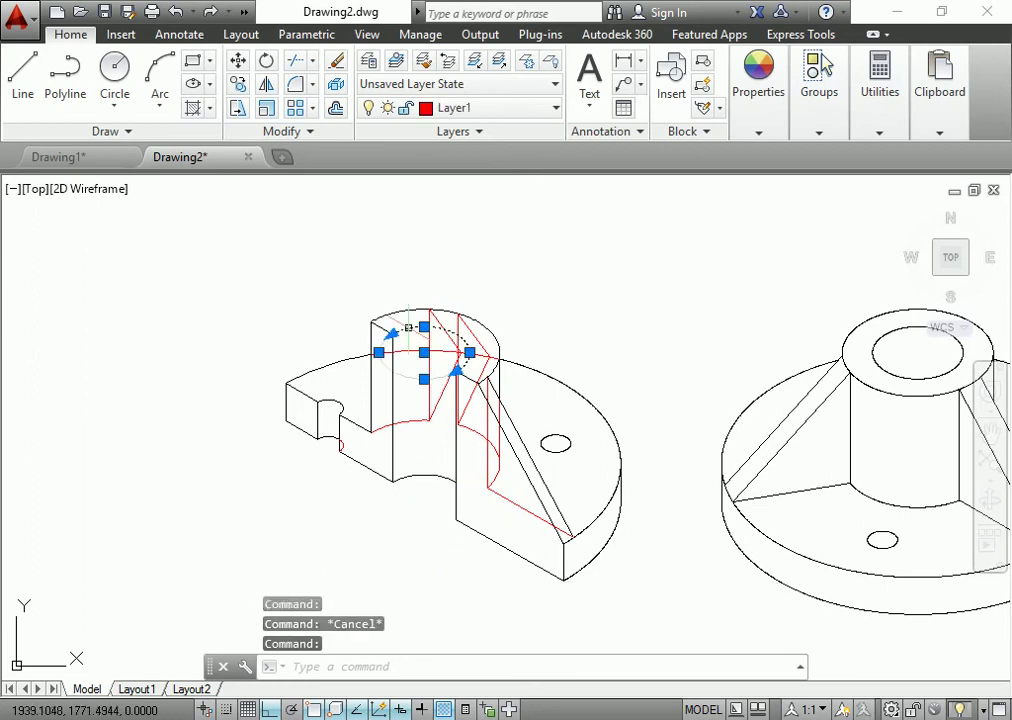
{"action": "type", "text": "cpco"}
{"action": "key", "text": "Return"}
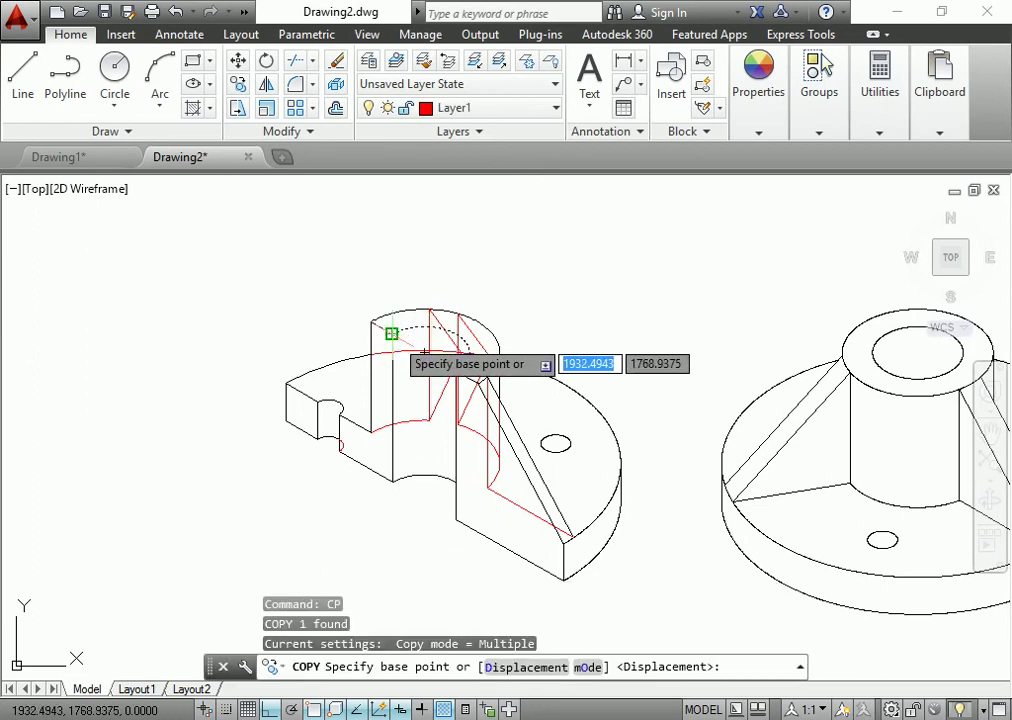
{"action": "left_click", "coordinate": [392, 332]}
{"action": "left_click", "coordinate": [391, 481]}
{"action": "key", "text": "Escape"}
- Move the copied lower arc onto Layer1
{"action": "left_click", "coordinate": [391, 481]}
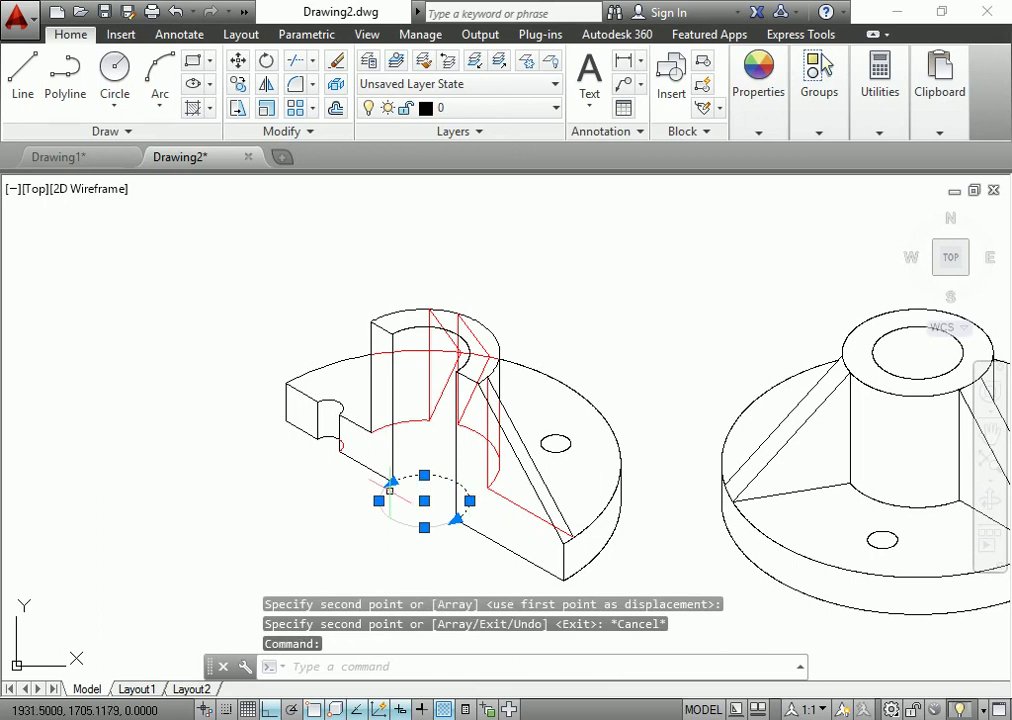
{"action": "left_click", "coordinate": [391, 481]}
{"action": "key", "text": "Escape"}
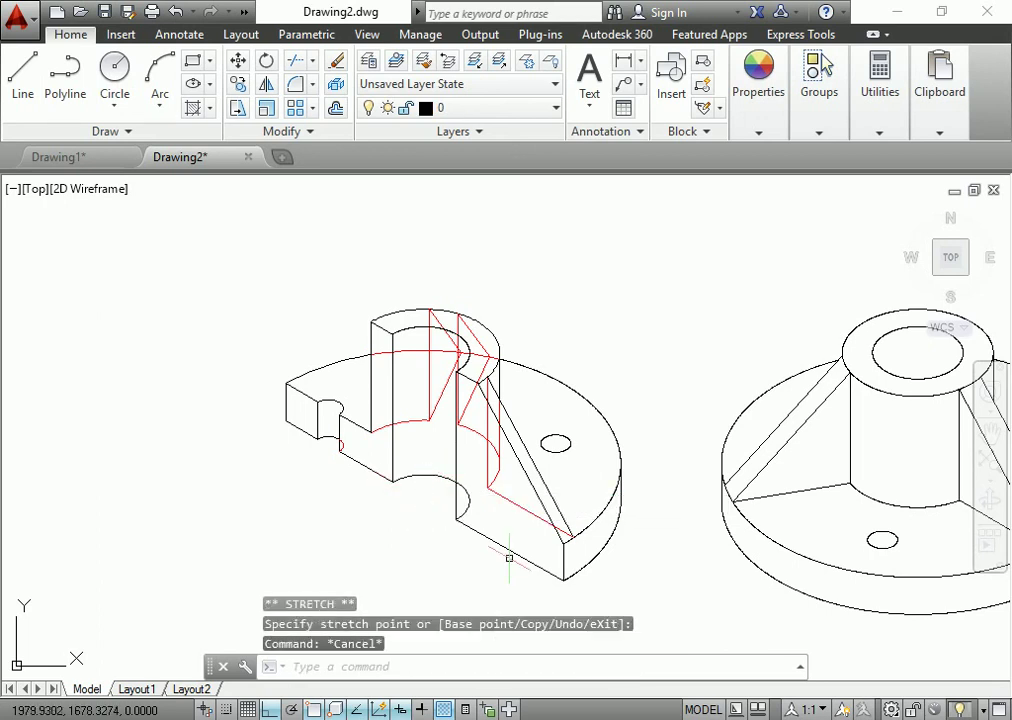
{"action": "left_click", "coordinate": [465, 498]}
{"action": "left_click", "coordinate": [477, 108]}
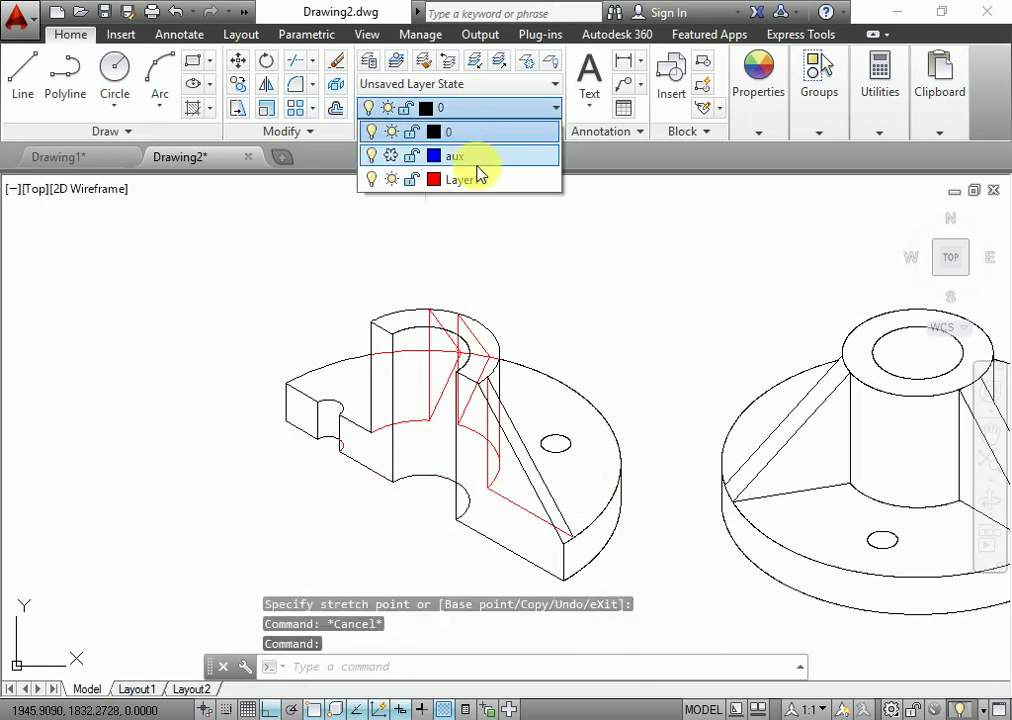
{"action": "left_click", "coordinate": [470, 176]}
- Try to freeze Layer1 and dismiss the warning that the current layer cannot be frozen
{"action": "key", "text": "Escape"}
{"action": "middle_click_drag", "start_coordinate": [578, 475], "coordinate": [471, 473]}
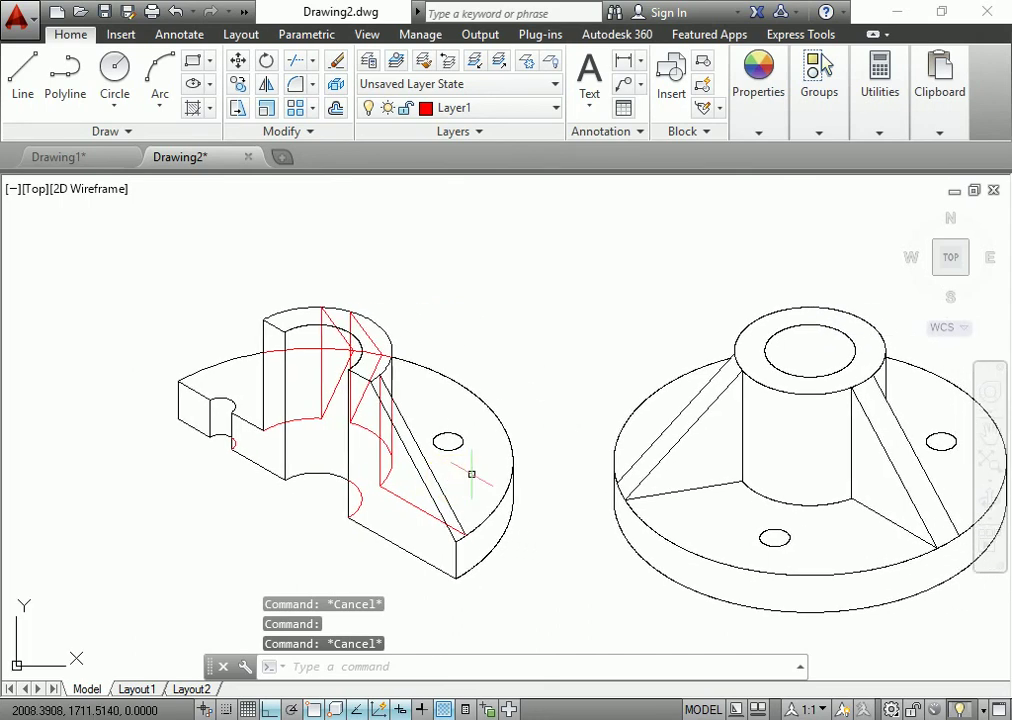
{"action": "left_click", "coordinate": [486, 107]}
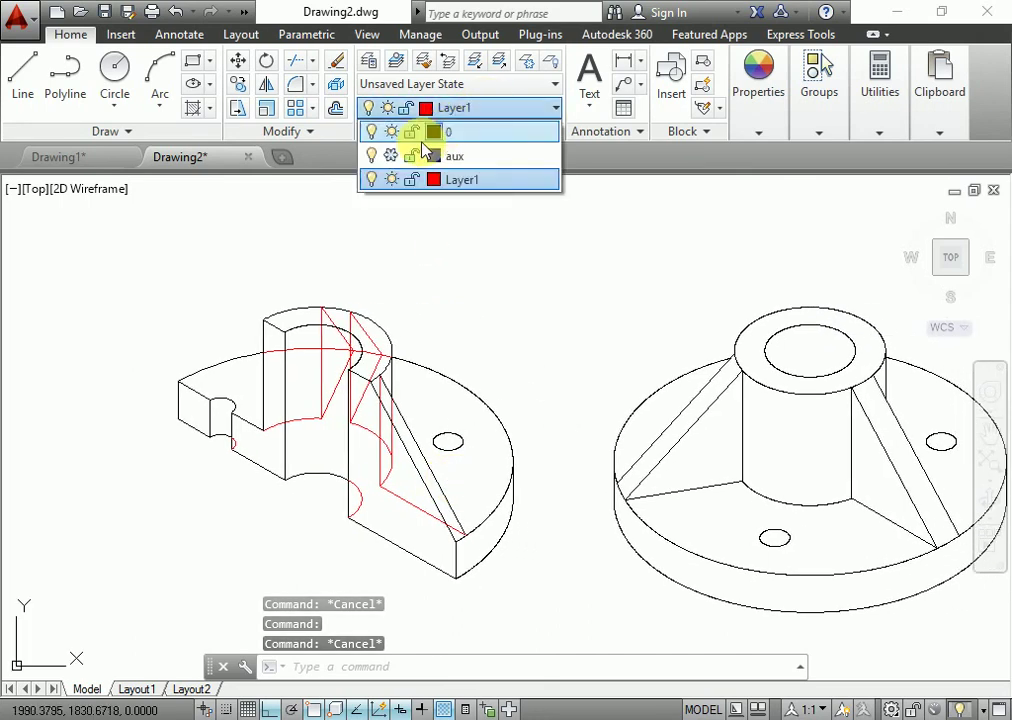
{"action": "left_click", "coordinate": [393, 180]}
{"action": "left_click", "coordinate": [615, 398]}
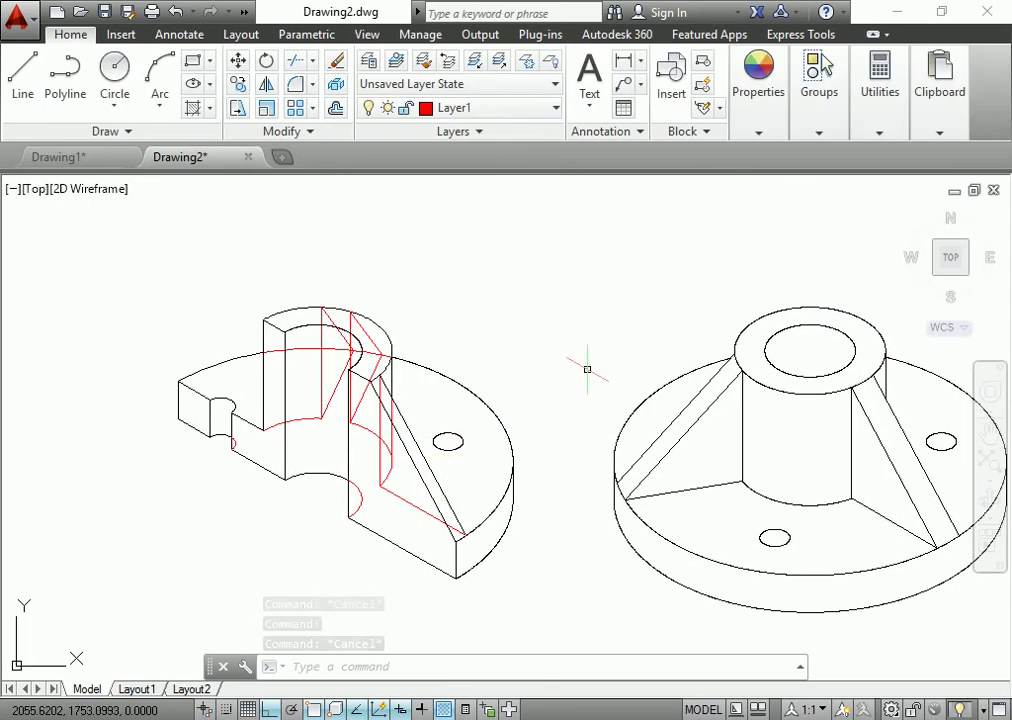
{"action": "left_click", "coordinate": [470, 86]}
{"action": "left_click", "coordinate": [590, 287]}
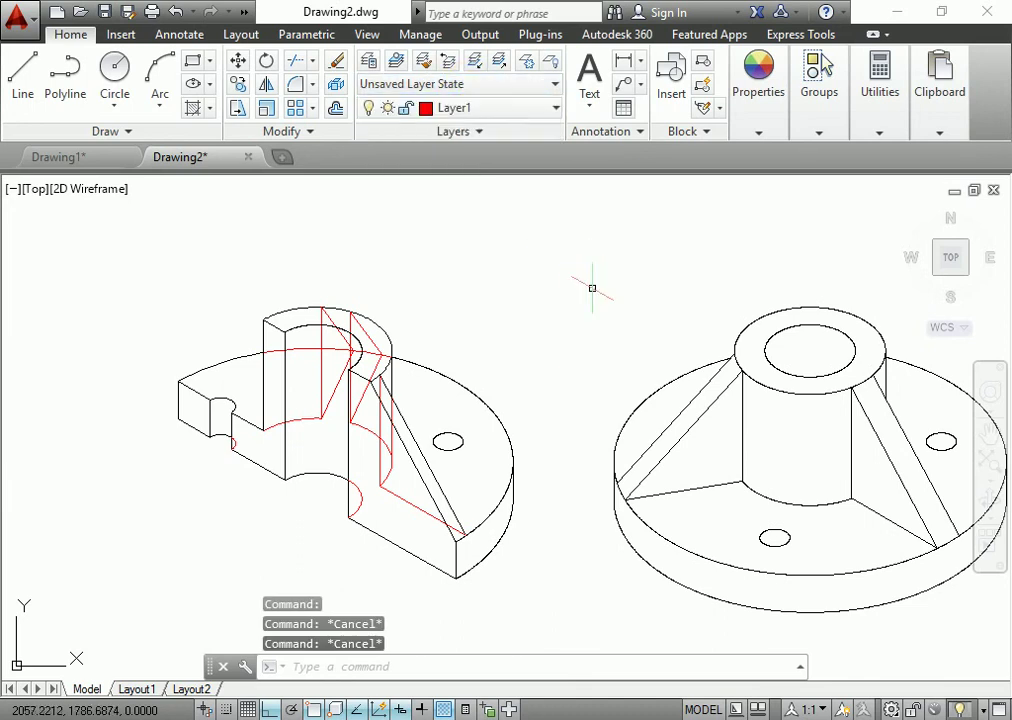
{"action": "key", "text": "Escape"}
- Make layer 0 current, then freeze Layer1 to hide the red construction lines
{"action": "left_click", "coordinate": [470, 108]}
{"action": "left_click", "coordinate": [479, 131]}
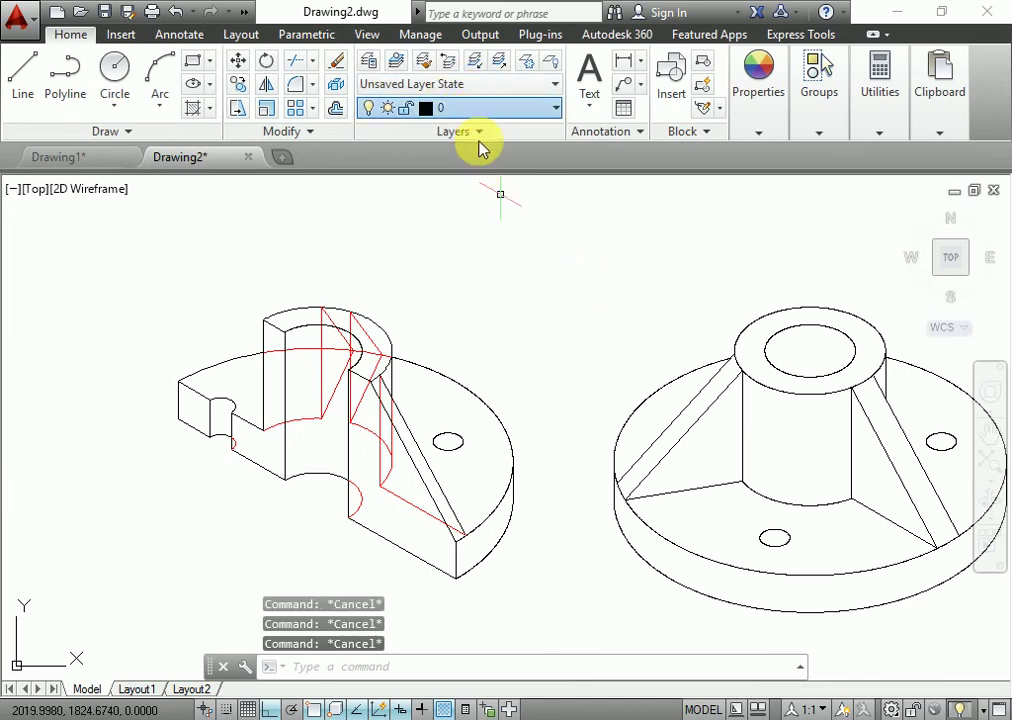
{"action": "left_click", "coordinate": [480, 108]}
{"action": "left_click", "coordinate": [480, 179]}
{"action": "left_click", "coordinate": [470, 108]}
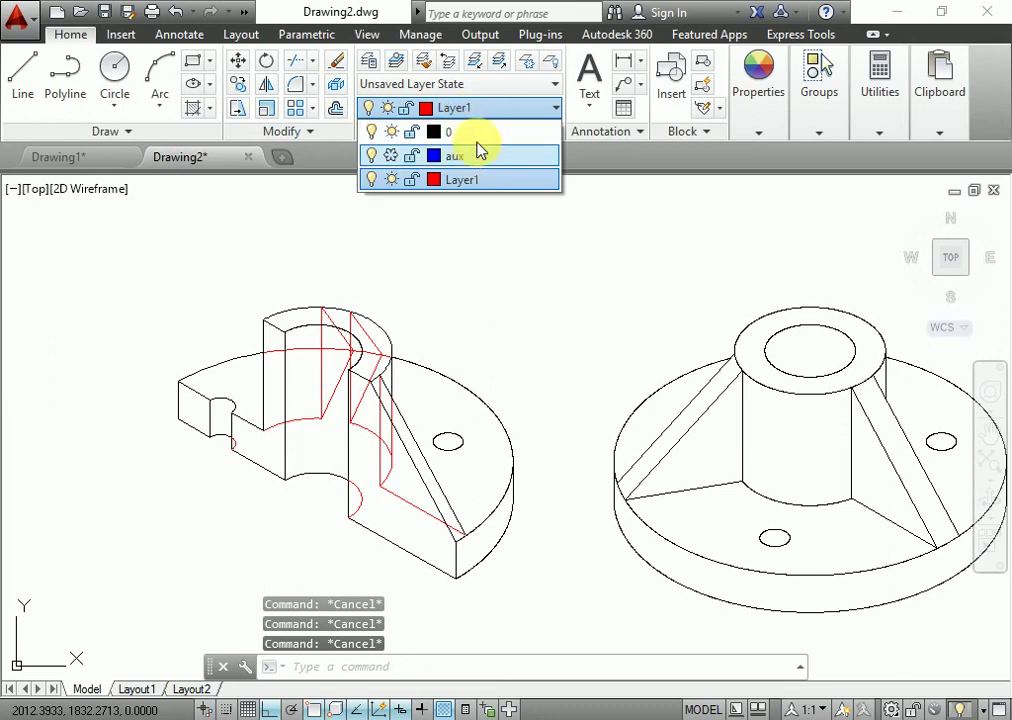
{"action": "left_click", "coordinate": [475, 131]}
{"action": "left_click", "coordinate": [472, 108]}
{"action": "left_click", "coordinate": [391, 179]}
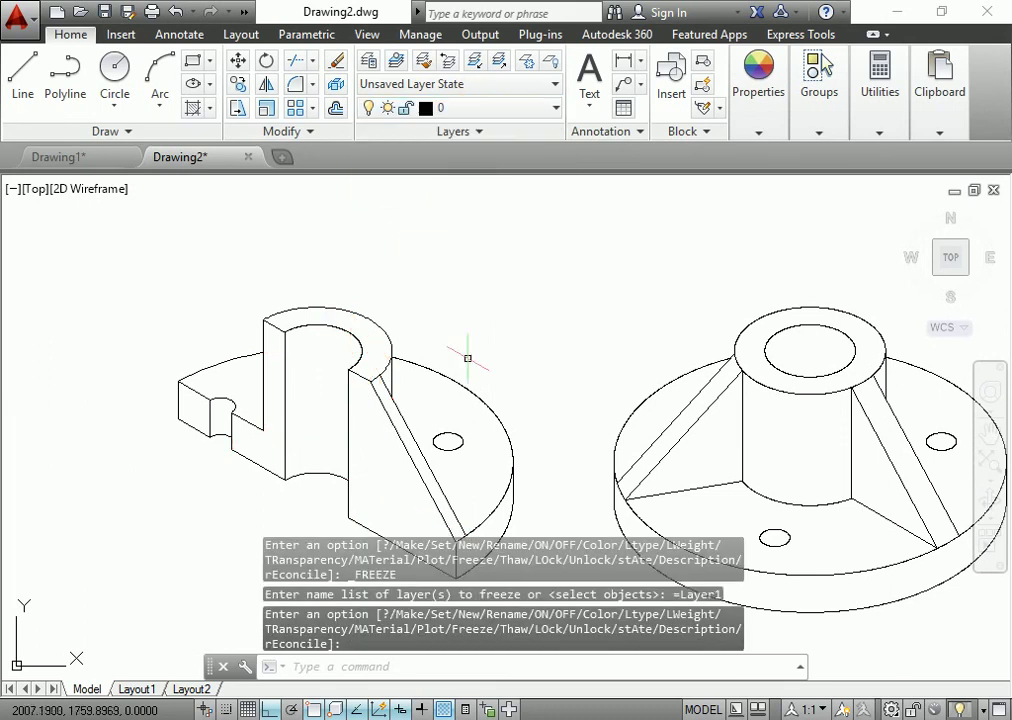
{"action": "scroll", "coordinate": [489, 442], "scroll_direction": "up", "scroll_amount": 2}
{"action": "scroll", "coordinate": [531, 379], "scroll_direction": "down", "scroll_amount": 2}
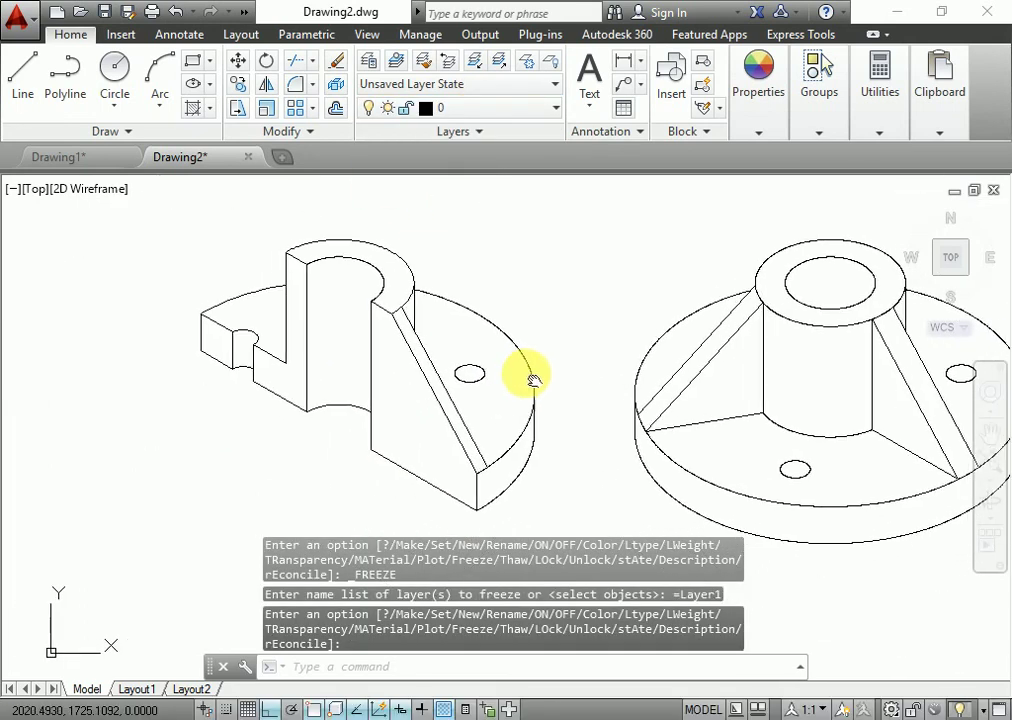
{"action": "scroll", "coordinate": [522, 418], "scroll_direction": "down", "scroll_amount": 1}
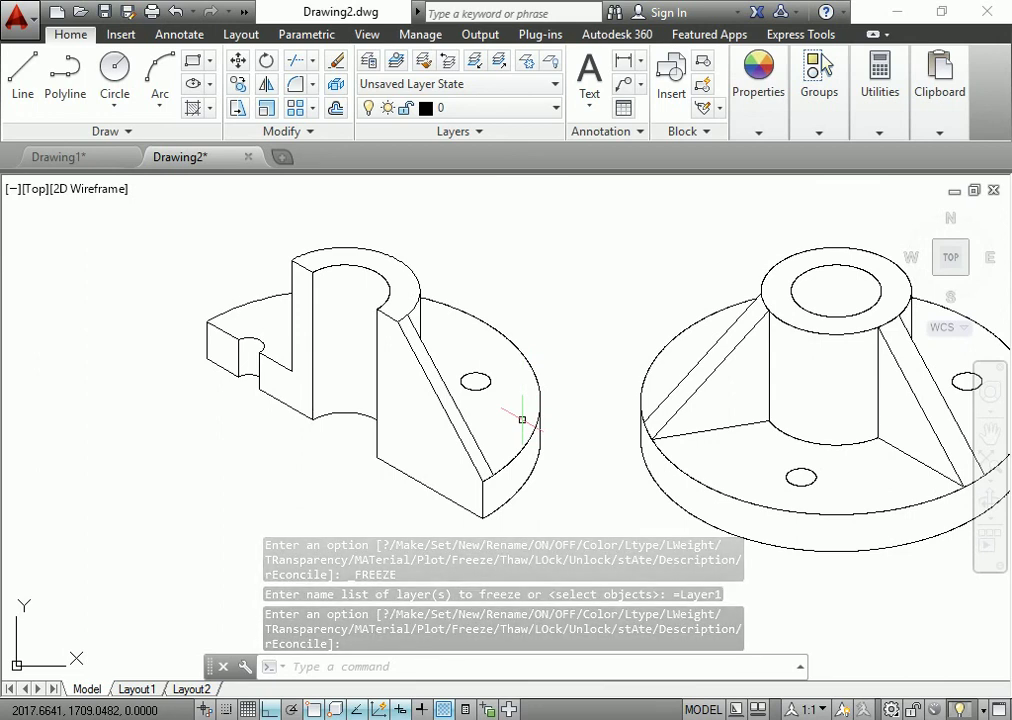
{"action": "middle_click_drag", "start_coordinate": [522, 419], "coordinate": [518, 415]}
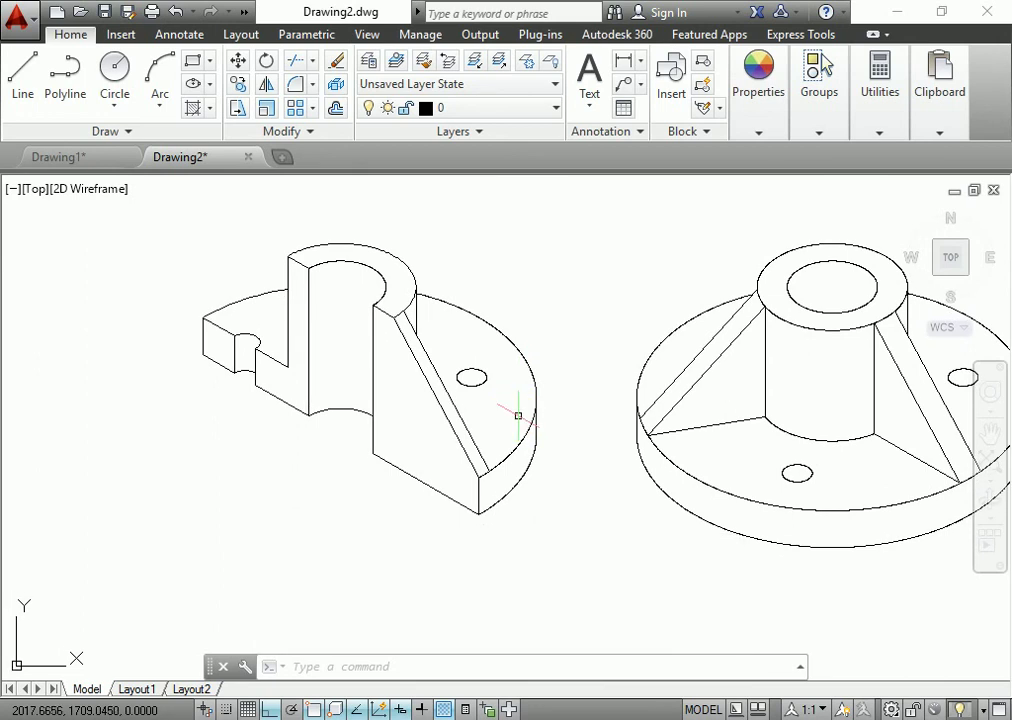
- Hatch the front, left stepped and small left cut faces with the ANSI32 pattern
{"action": "type", "text": "h"}
{"action": "key", "text": "Return"}
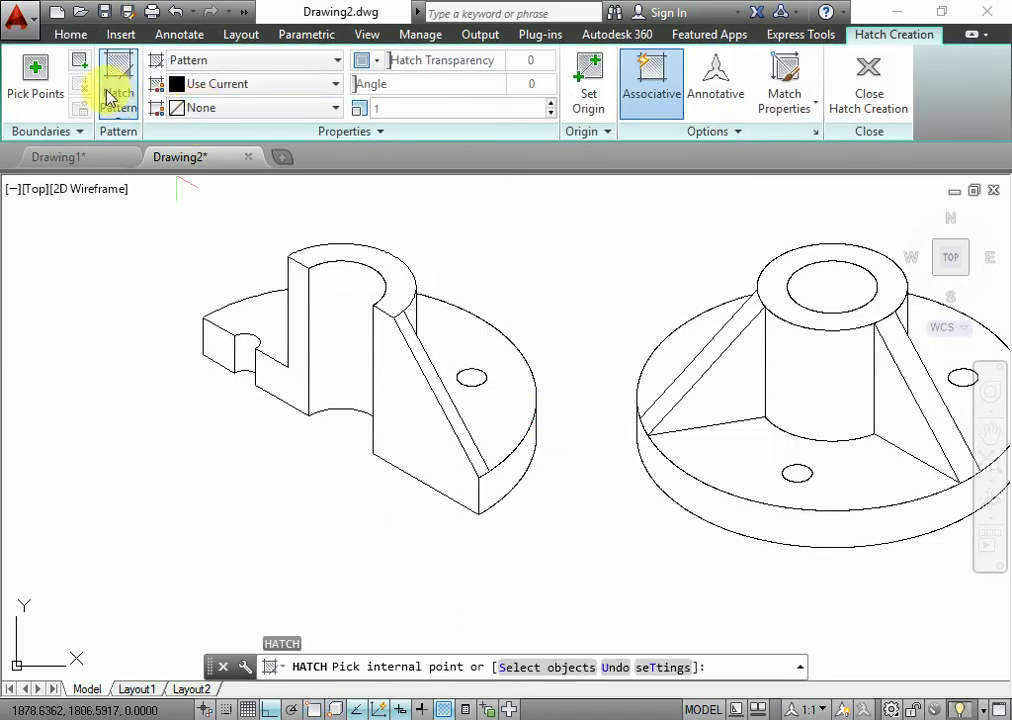
{"action": "left_click", "coordinate": [130, 90]}
{"action": "left_click", "coordinate": [138, 226]}
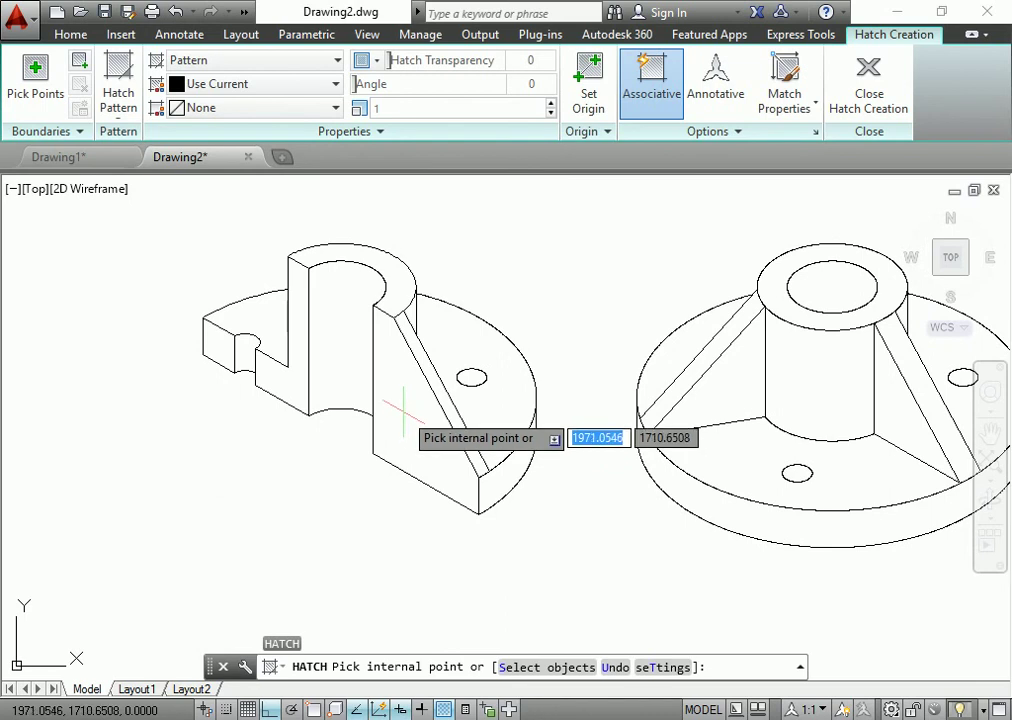
{"action": "left_click", "coordinate": [440, 420]}
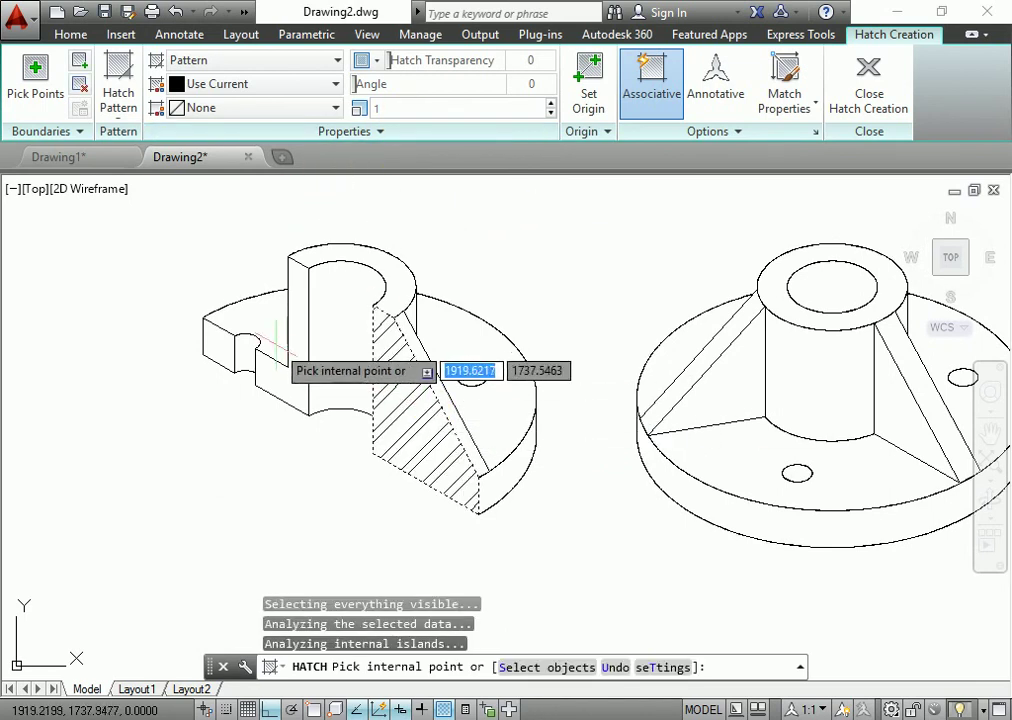
{"action": "left_click", "coordinate": [270, 370]}
{"action": "left_click", "coordinate": [222, 346]}
{"action": "key", "text": "Return"}
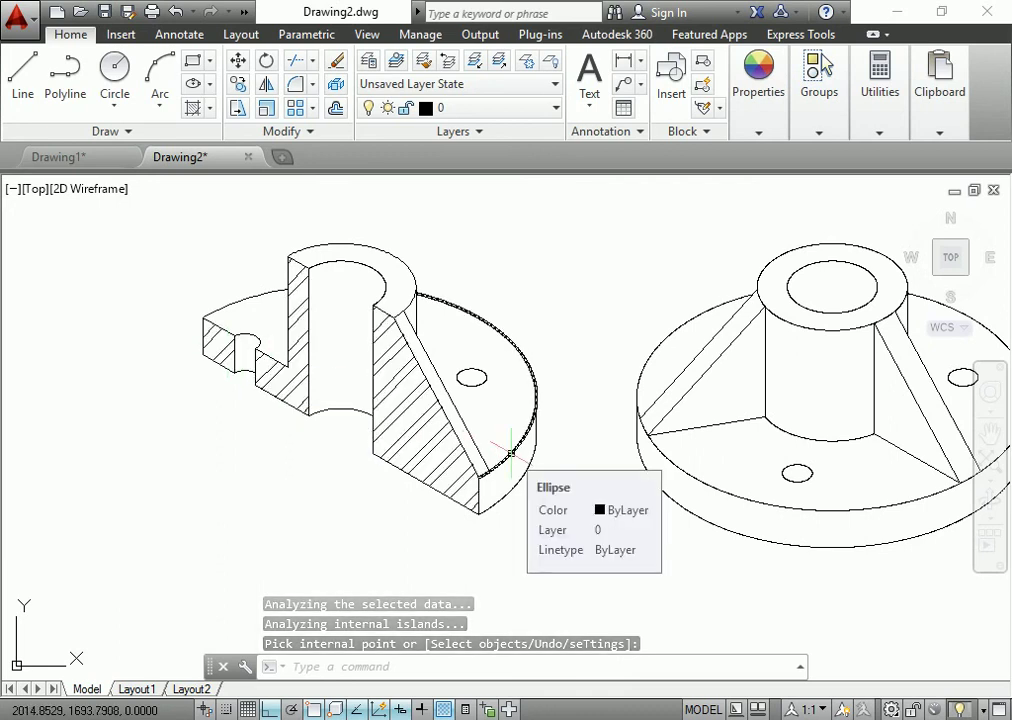
{"action": "middle_click_drag", "start_coordinate": [701, 424], "coordinate": [692, 405]}
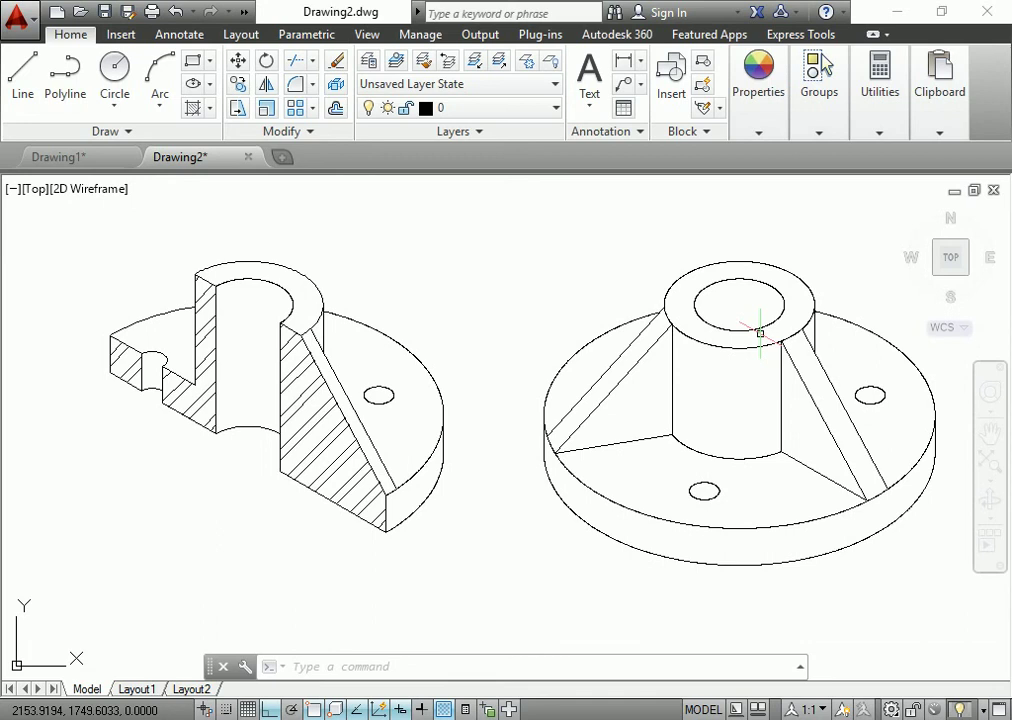
{"action": "left_click", "coordinate": [535, 108]}
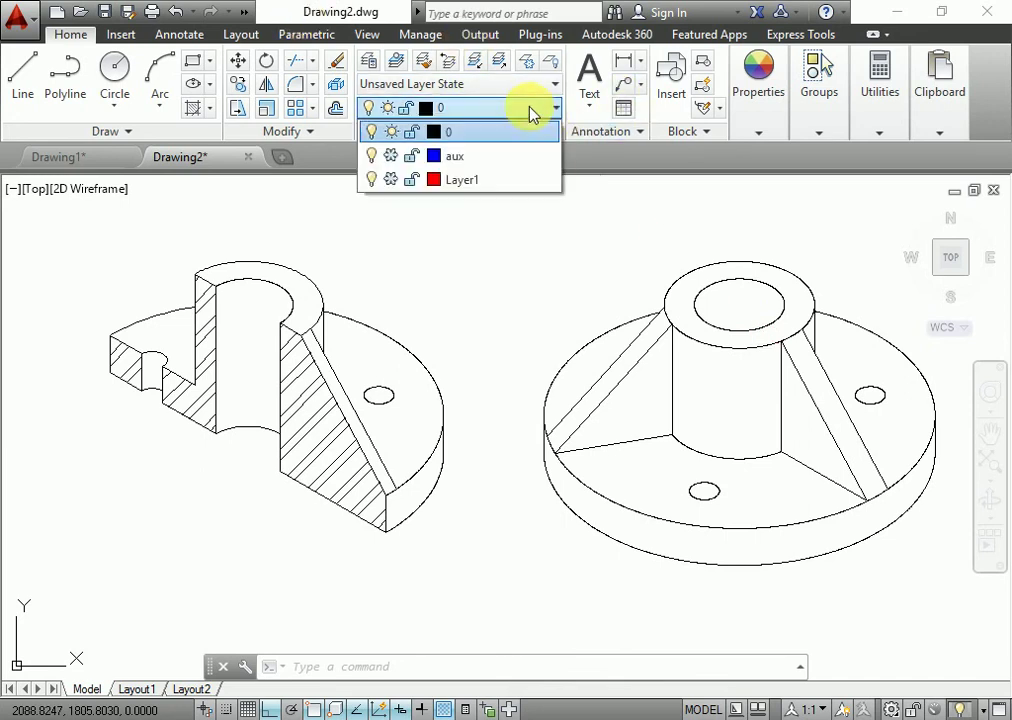
{"action": "left_click", "coordinate": [390, 180]}
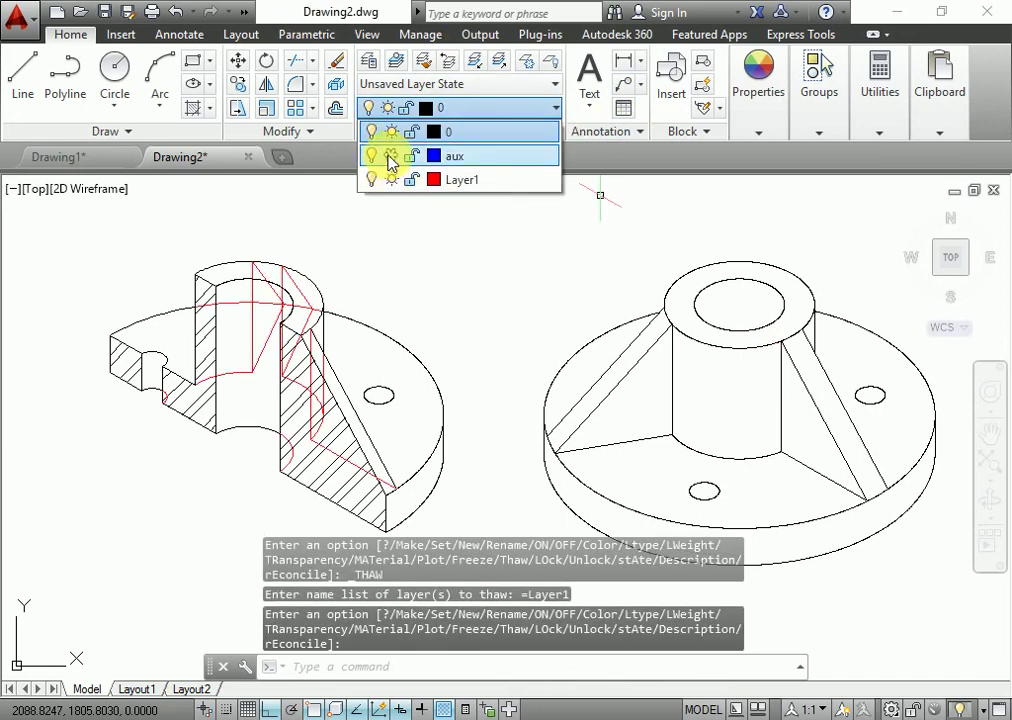
{"action": "left_click", "coordinate": [390, 156]}
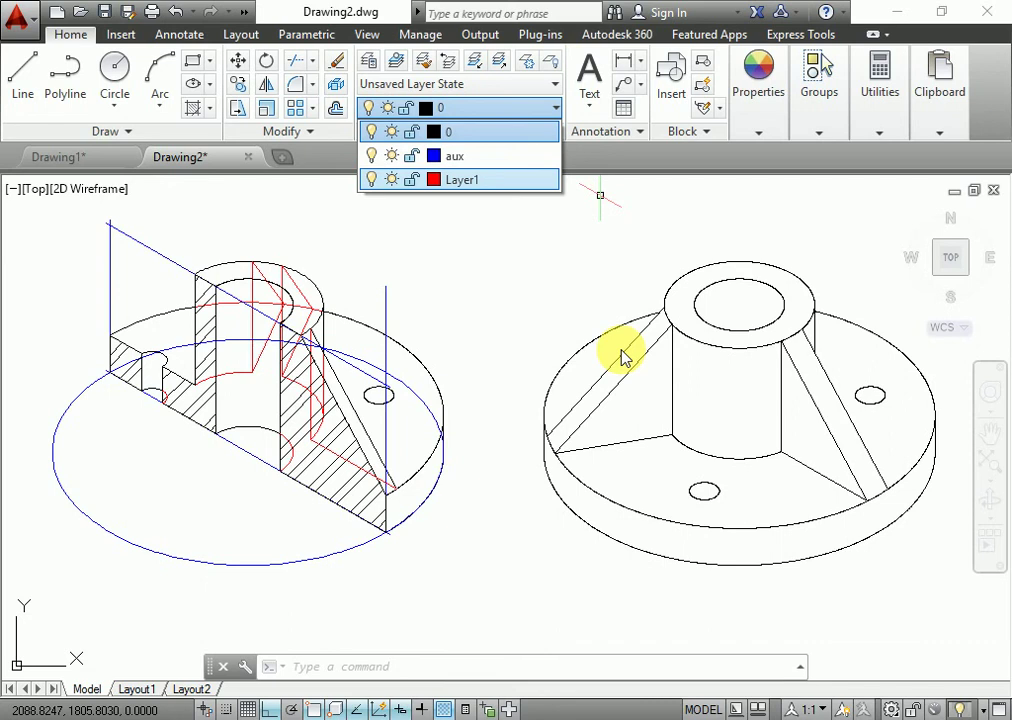
{"action": "left_click", "coordinate": [390, 179]}
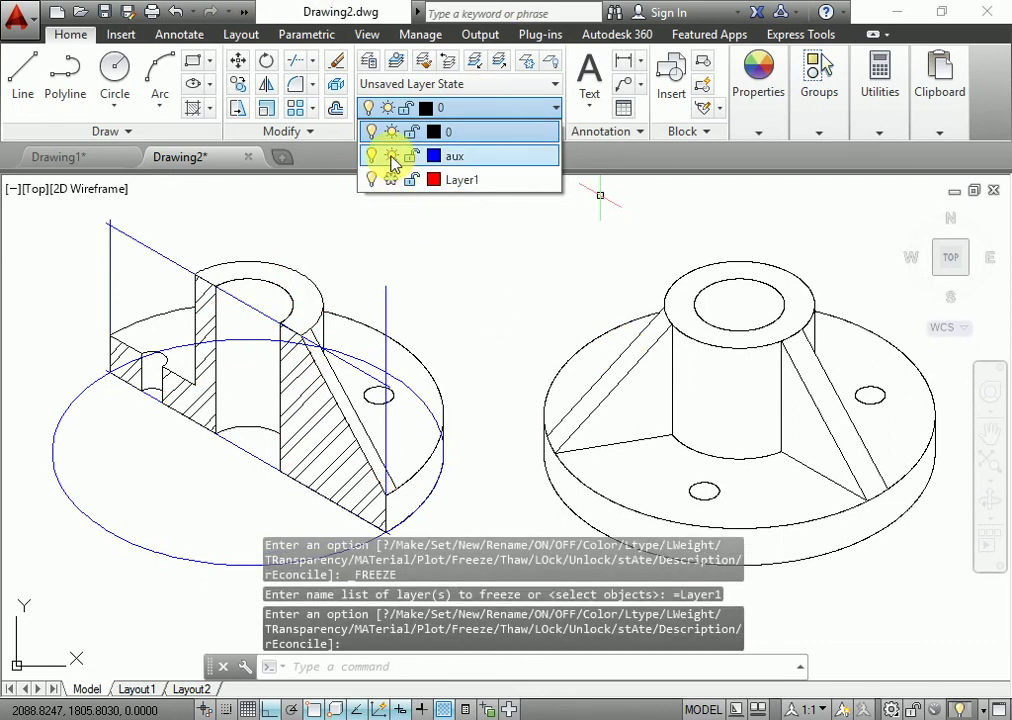
{"action": "left_click", "coordinate": [390, 156]}
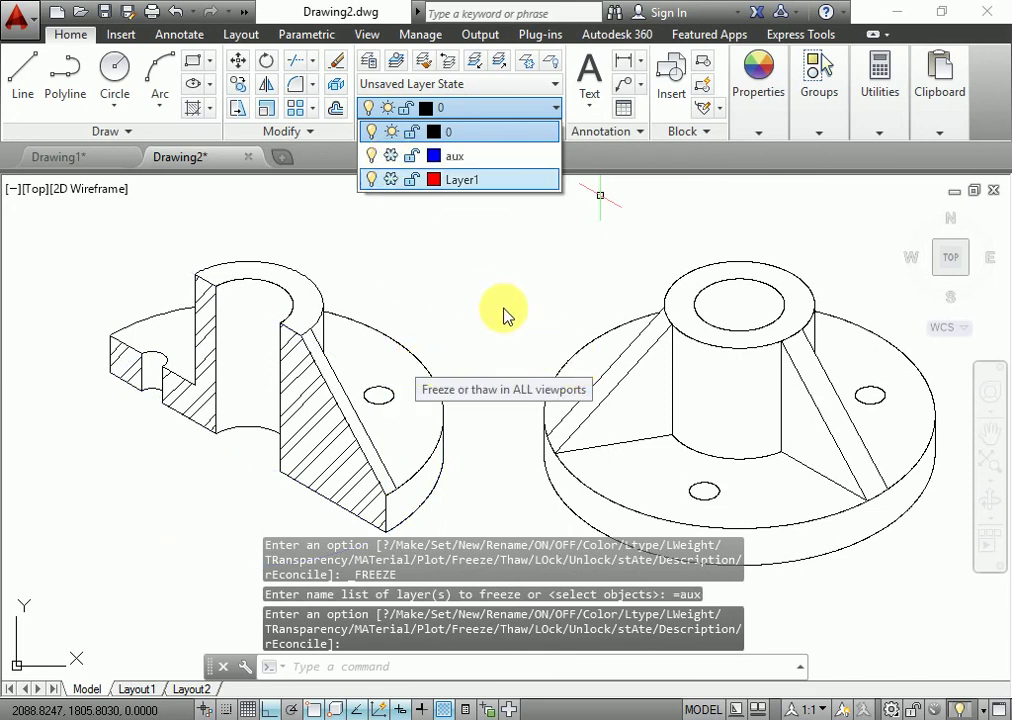
{"action": "left_click", "coordinate": [463, 313]}
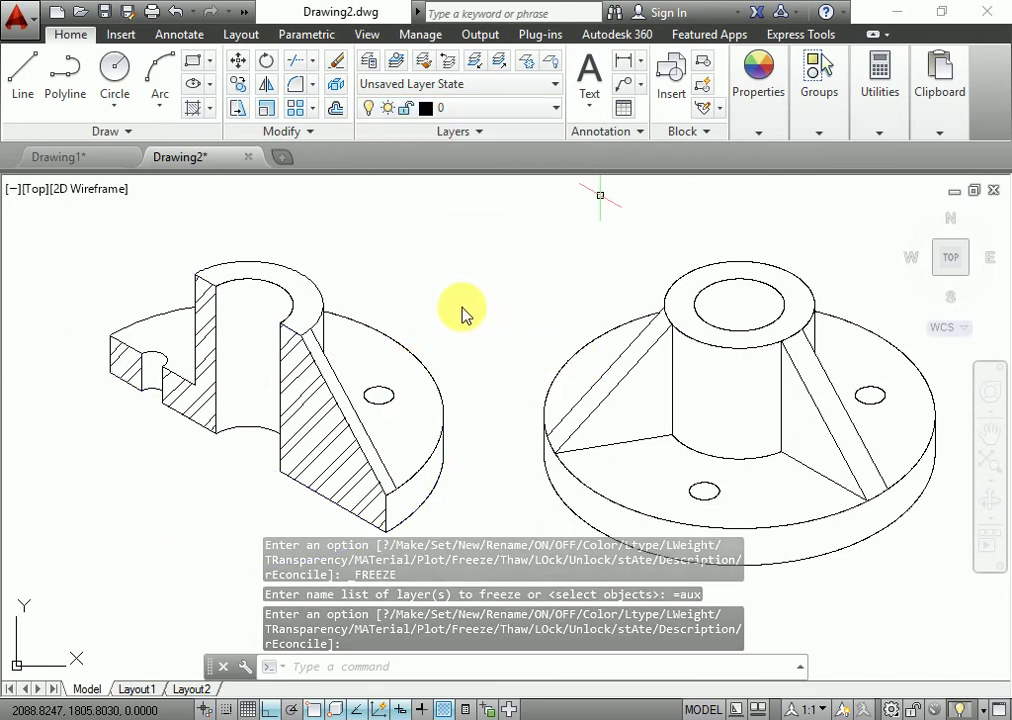